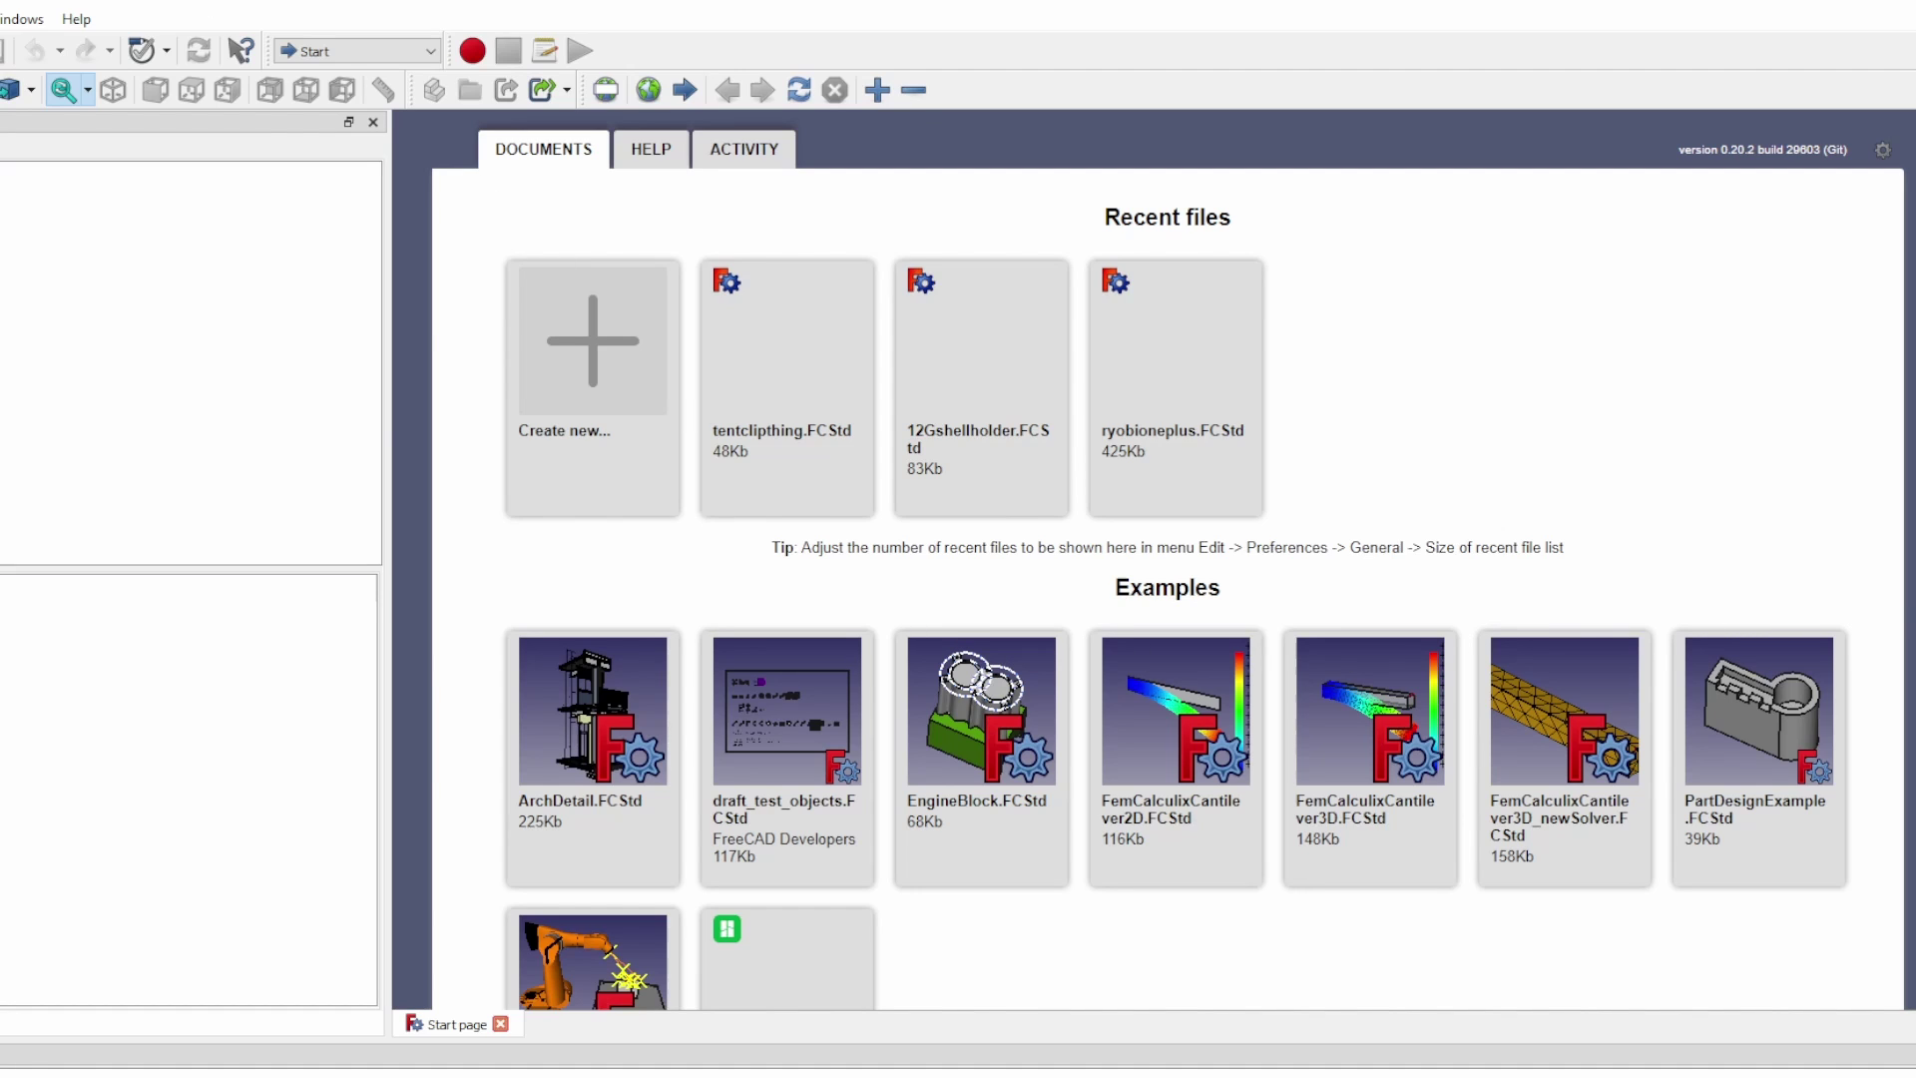
Create a new document and add a cube solid in the Part workbench
click(517, 371)
click(357, 51)
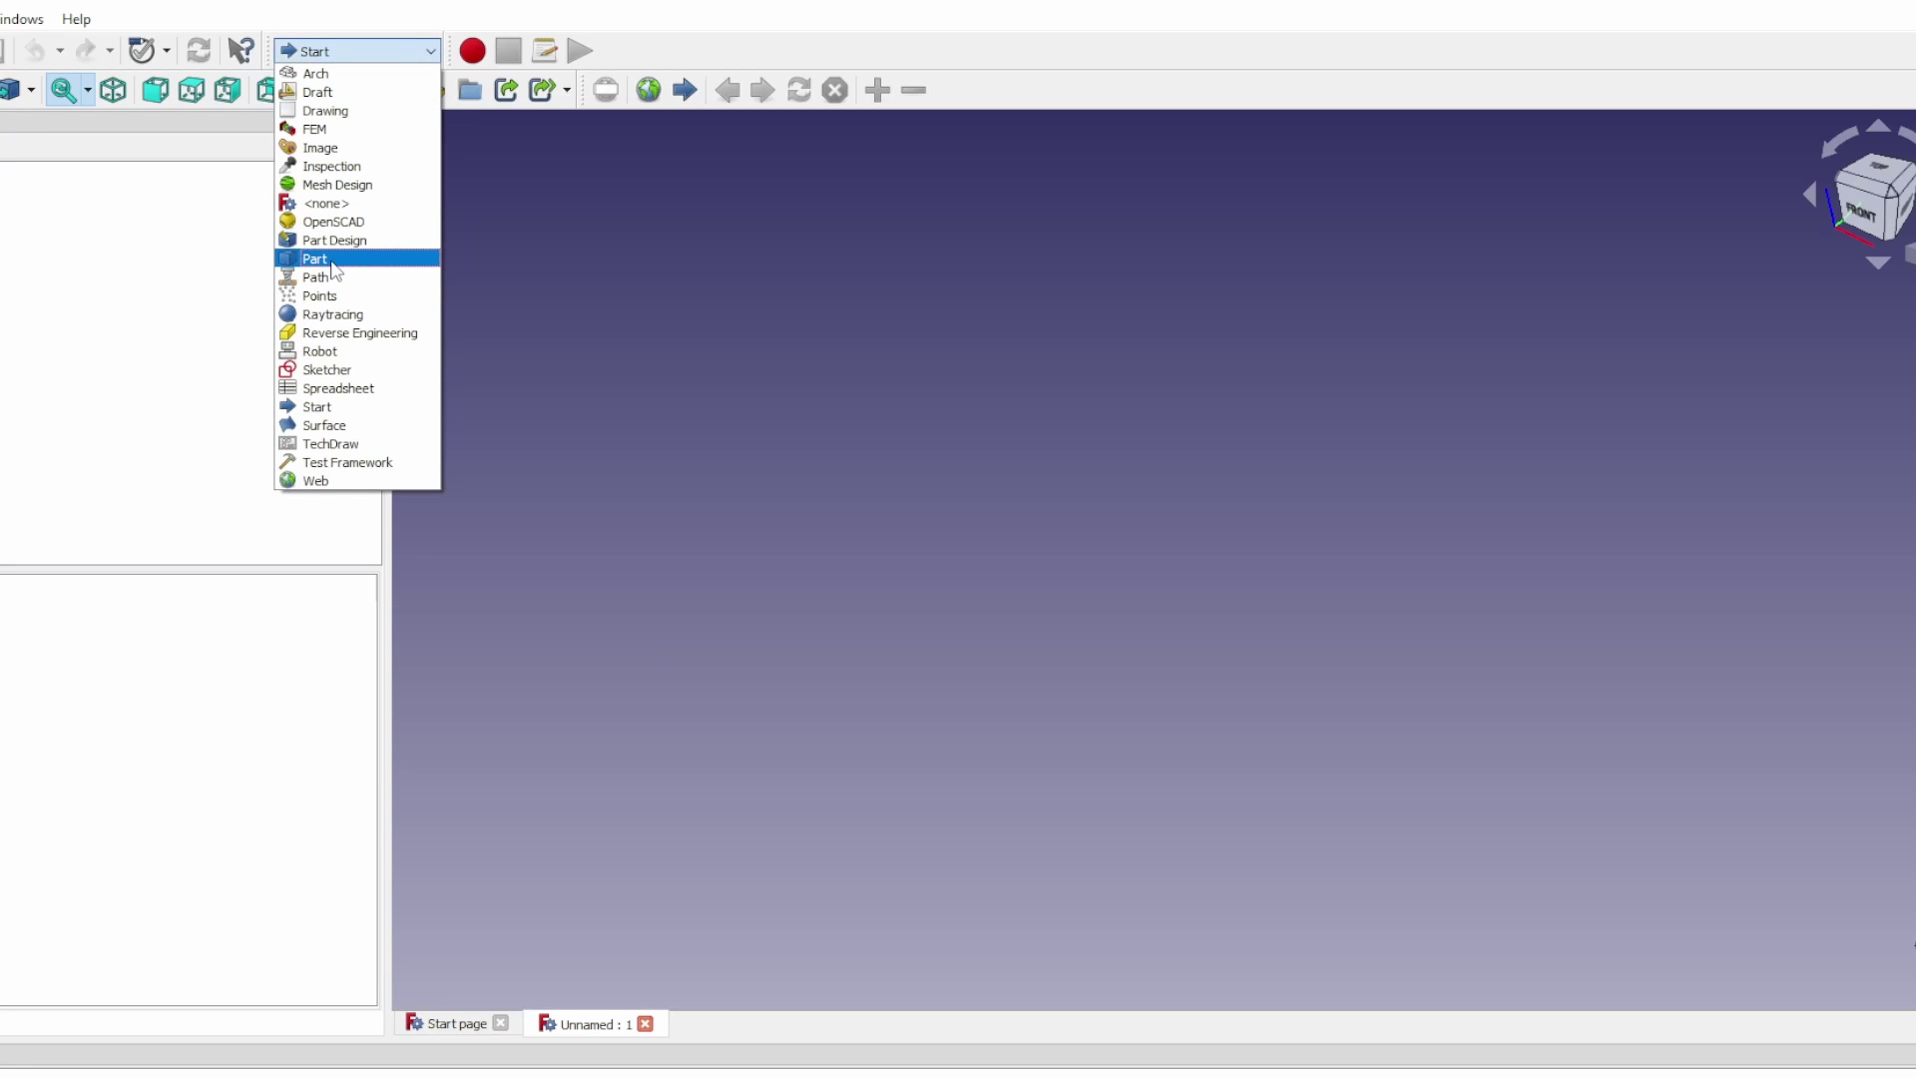
click(339, 260)
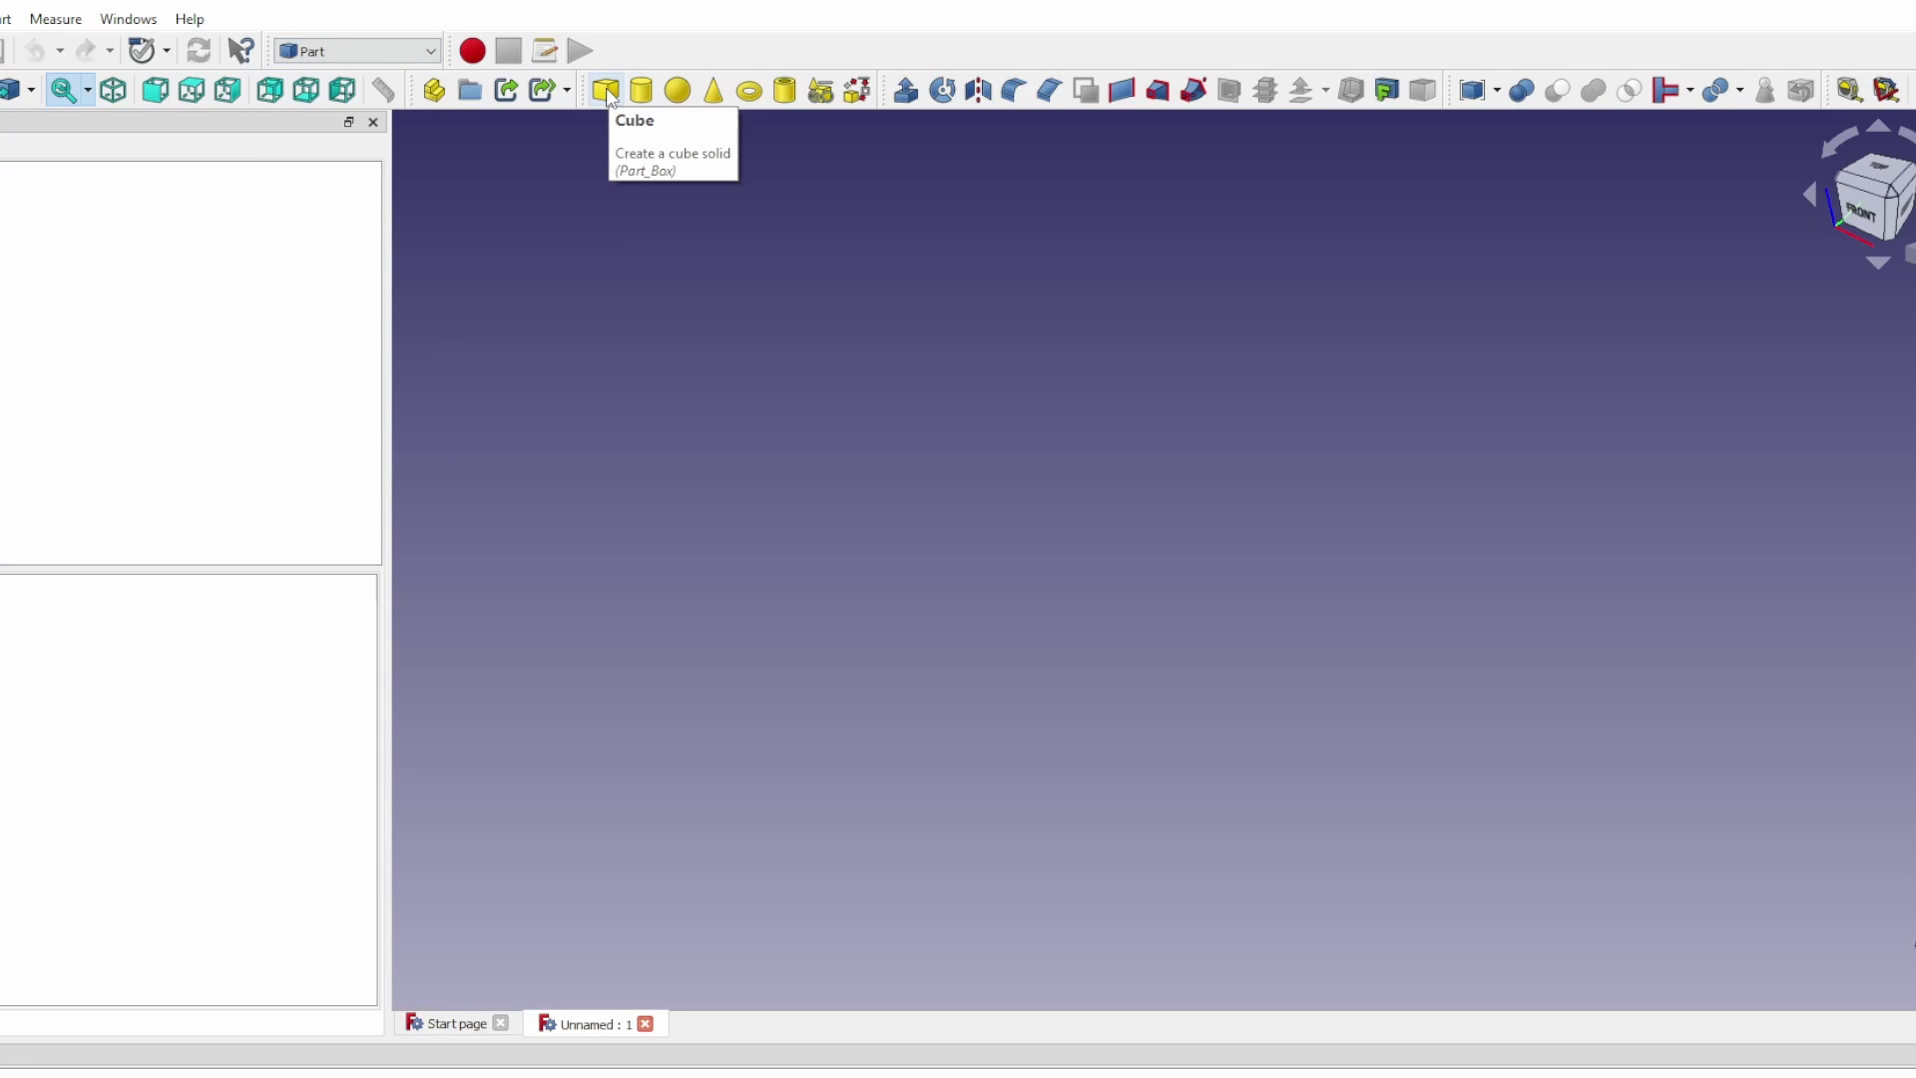
click(608, 92)
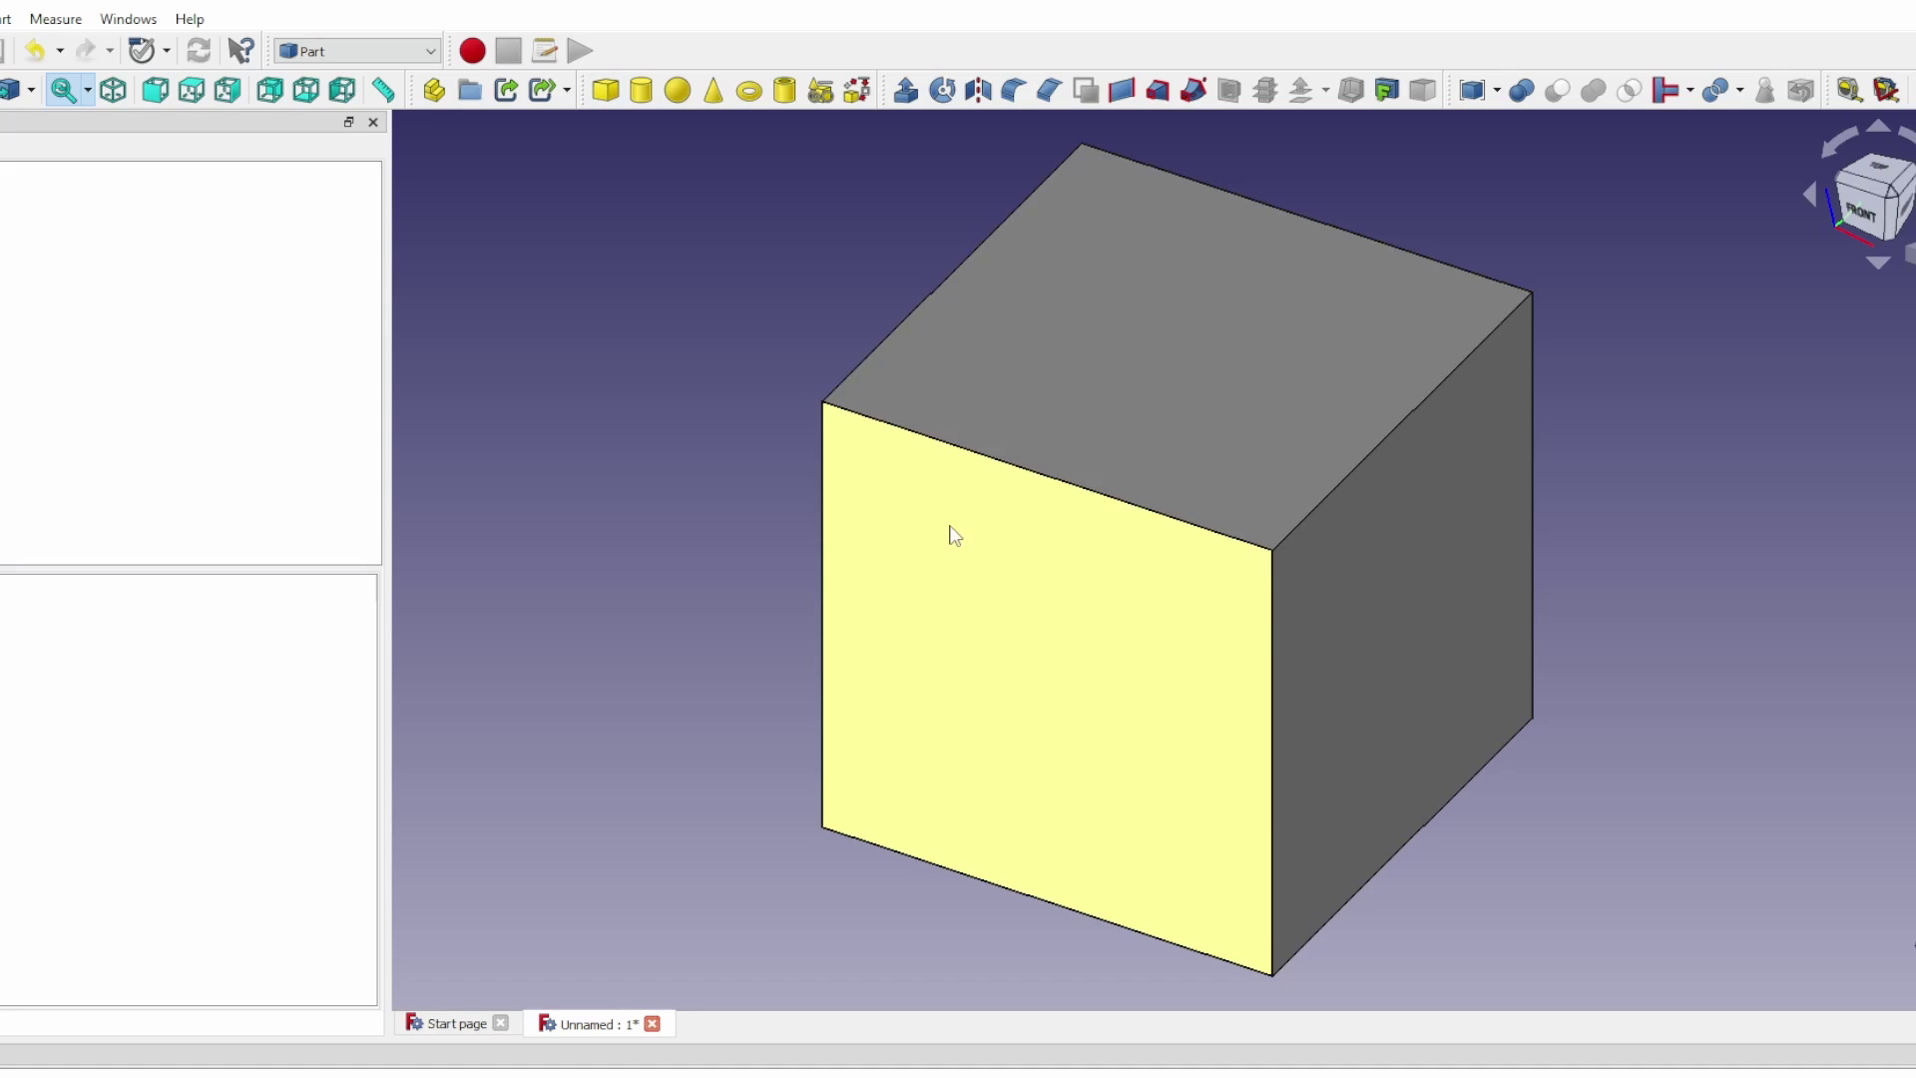
Set the cube's length to 60 mm, its width to 60 mm and its height to 80 mm
scroll(1037, 540, down, 3)
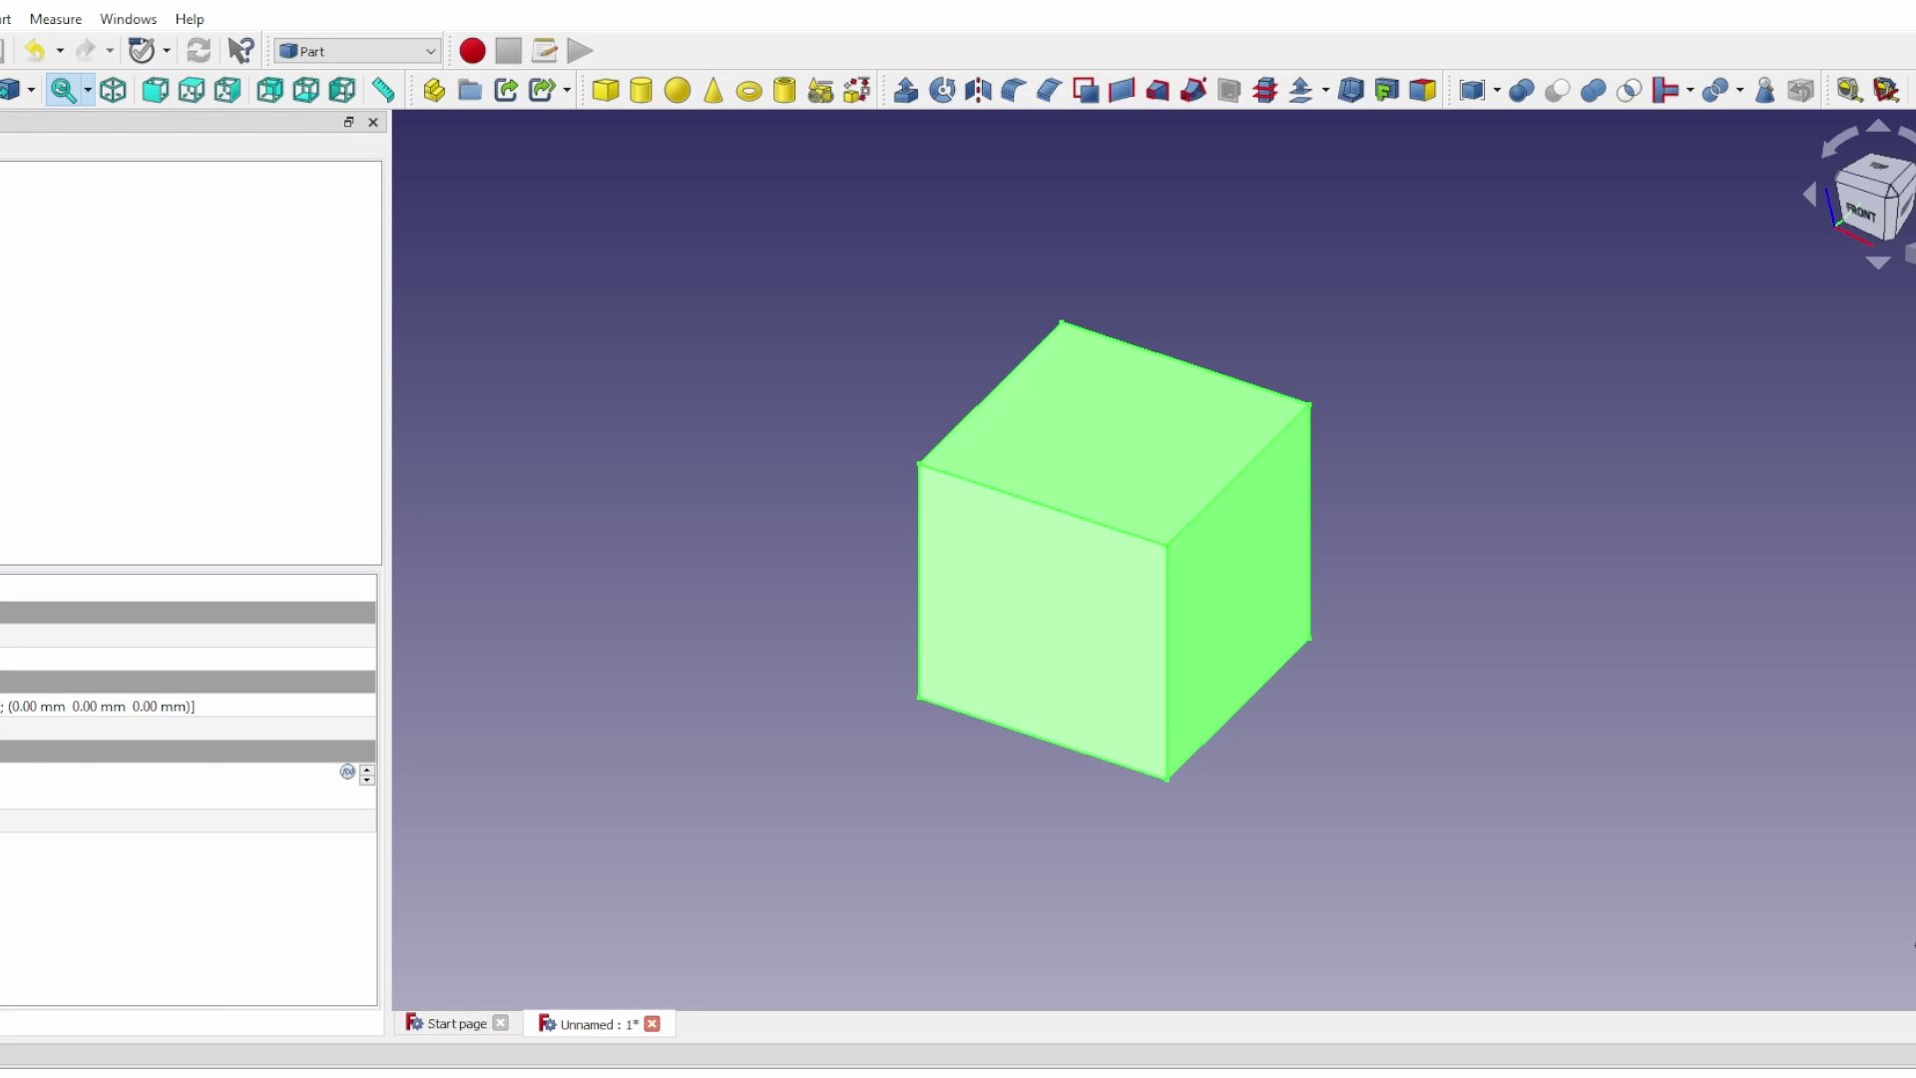
text(60)
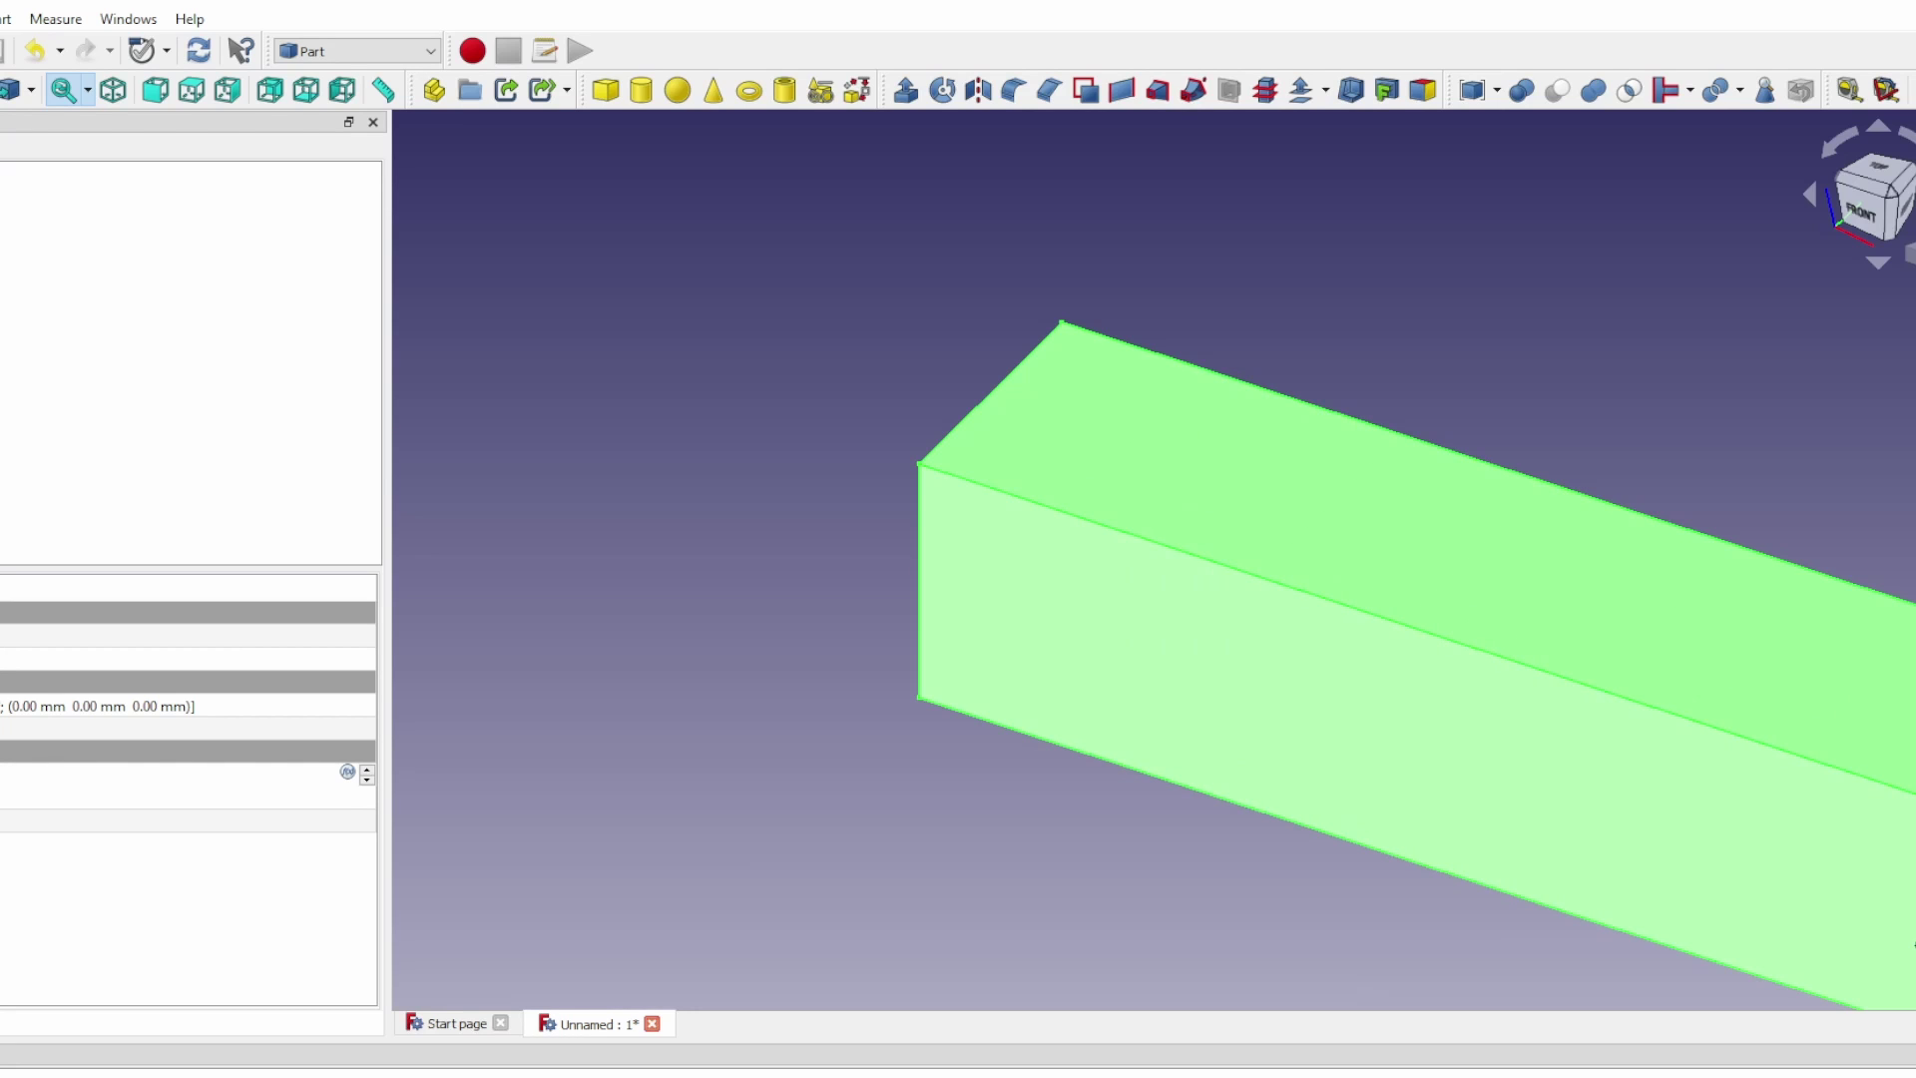
key(Tab)
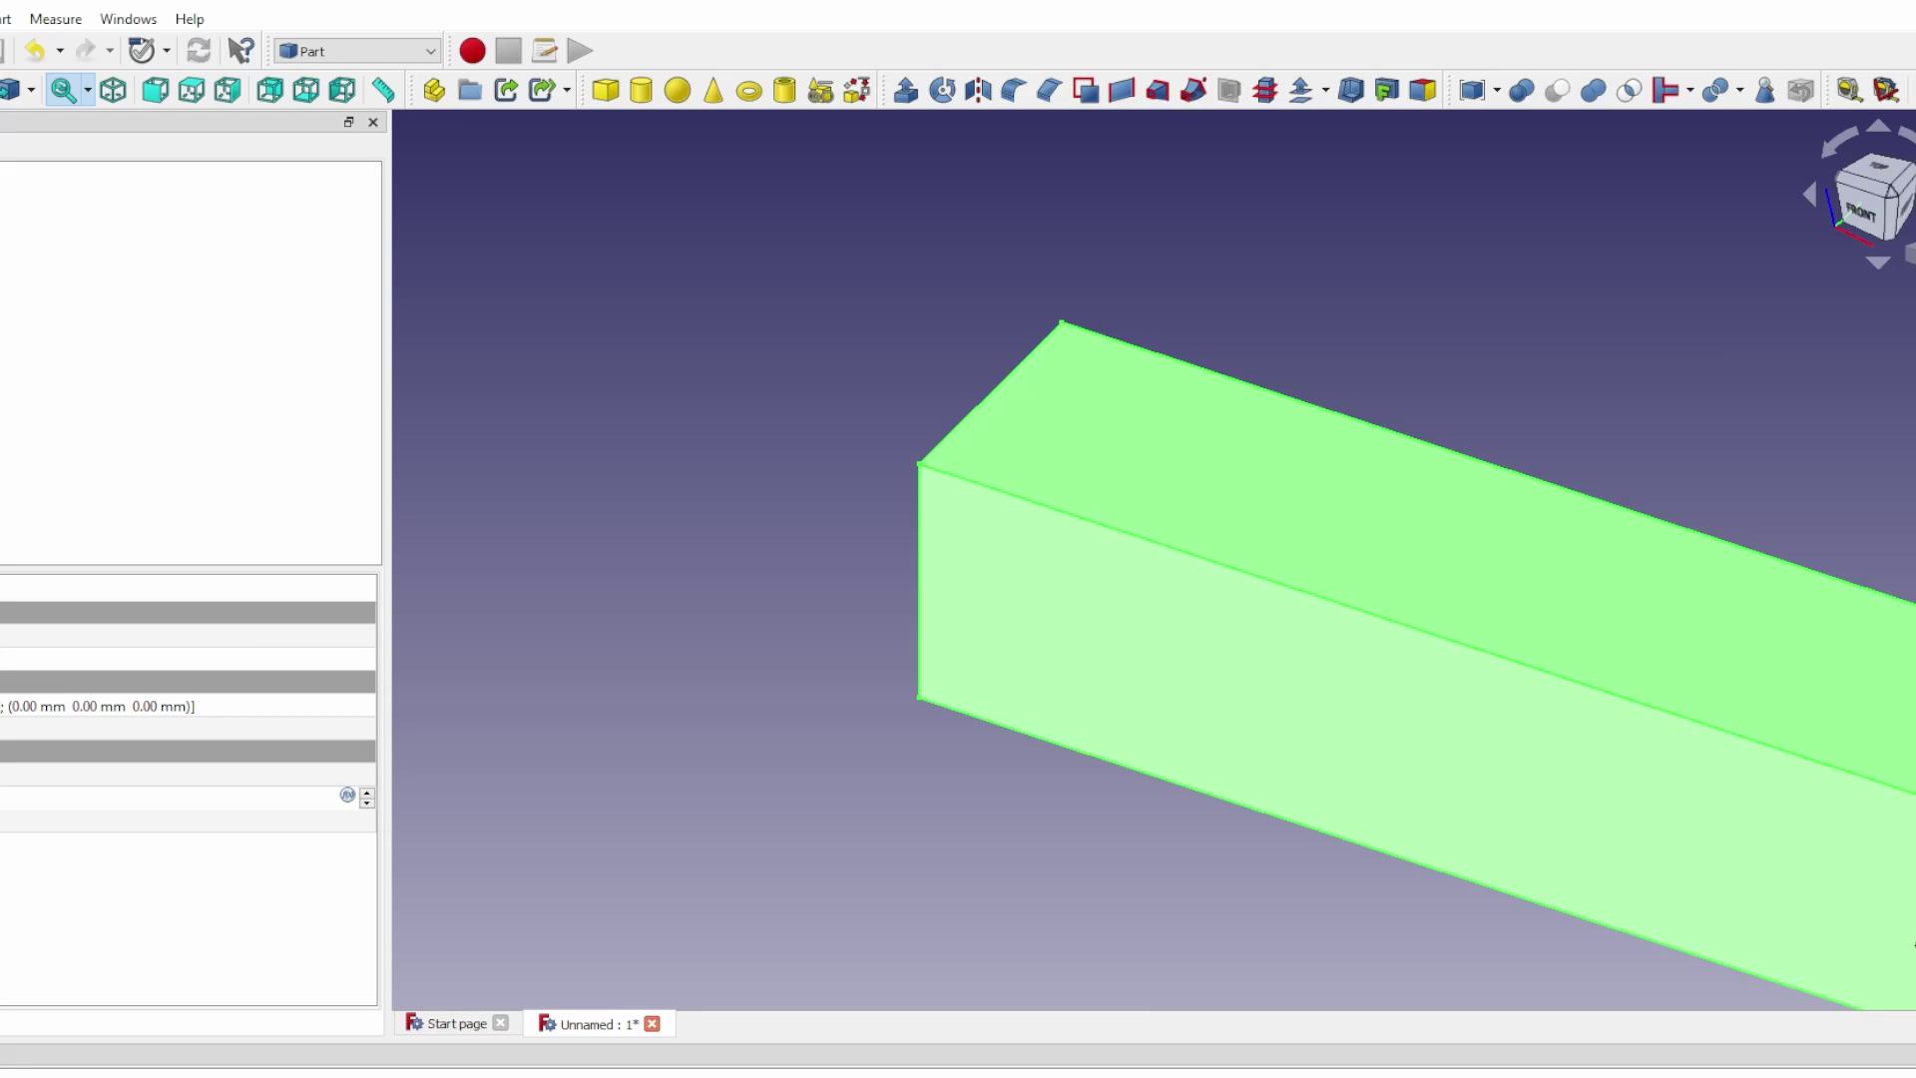
text(60)
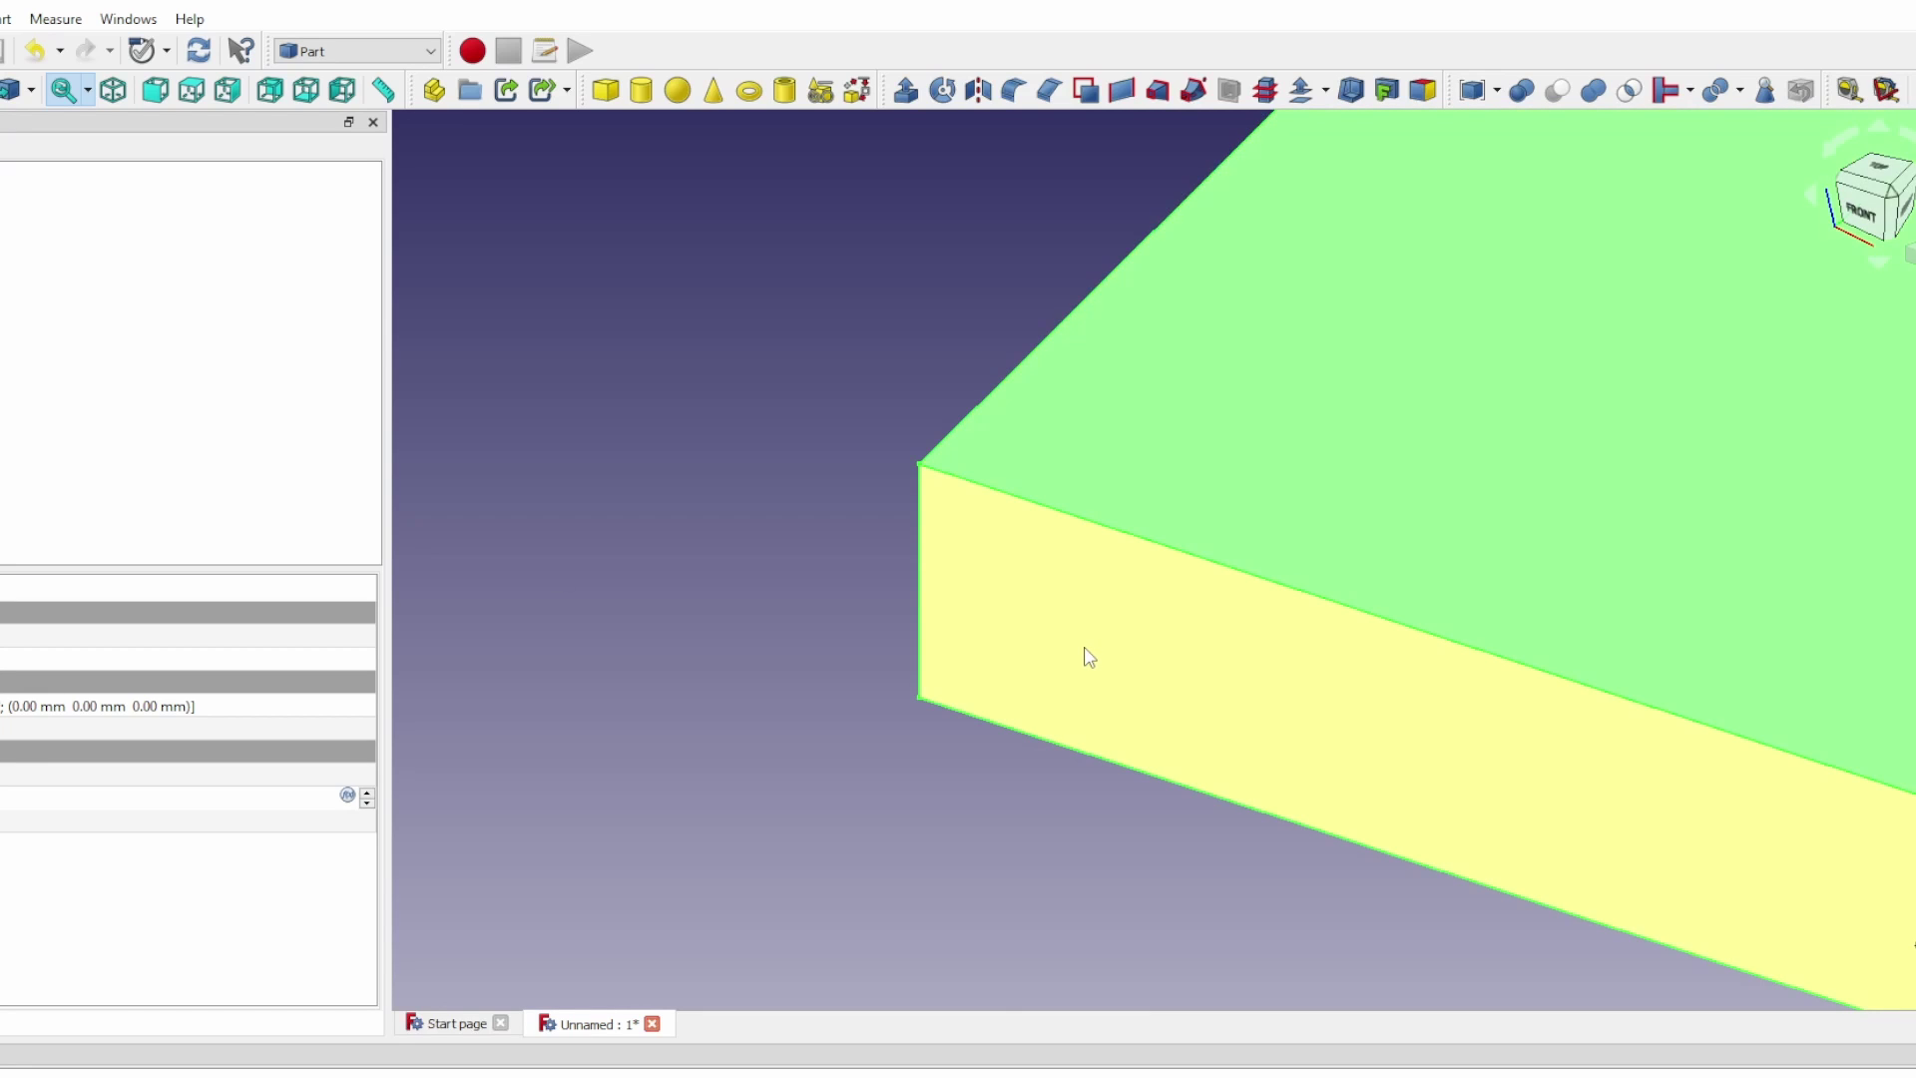
scroll(1087, 657, down, 4)
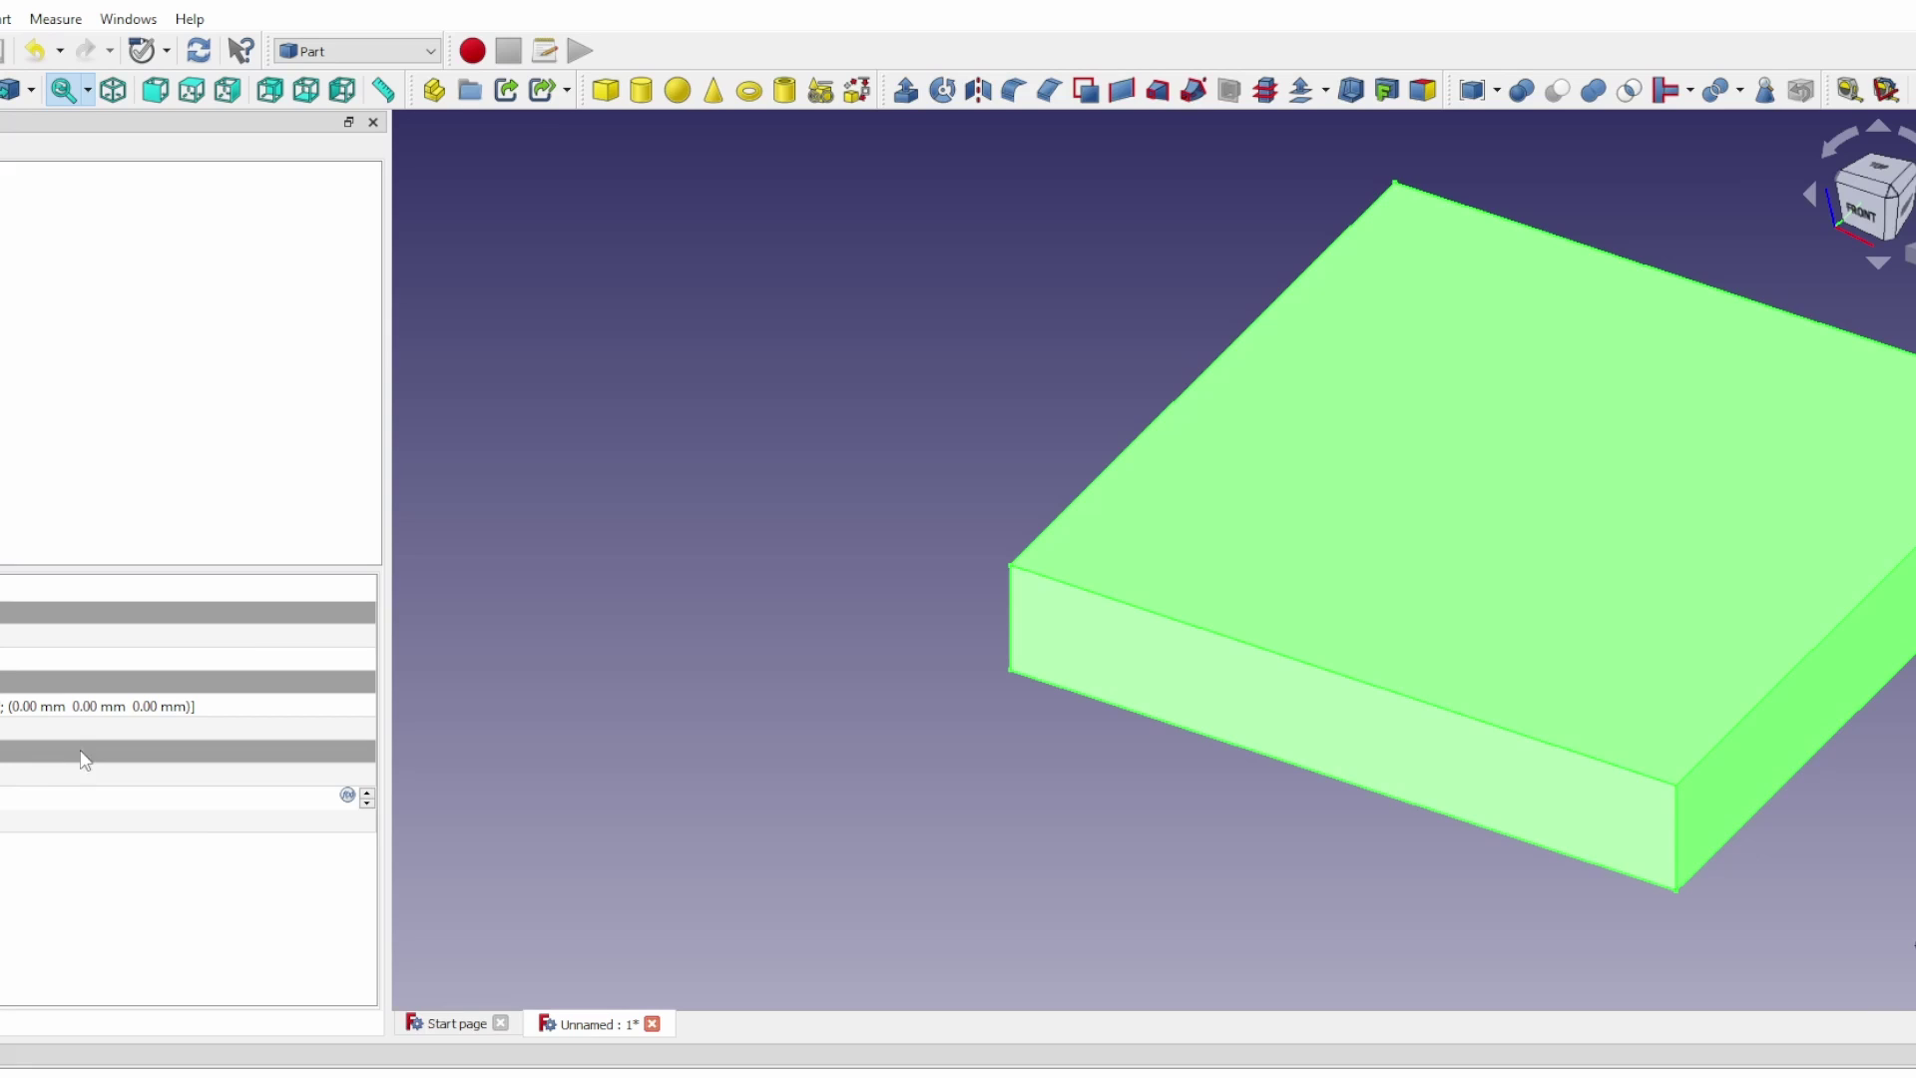
key(Tab)
text(80)
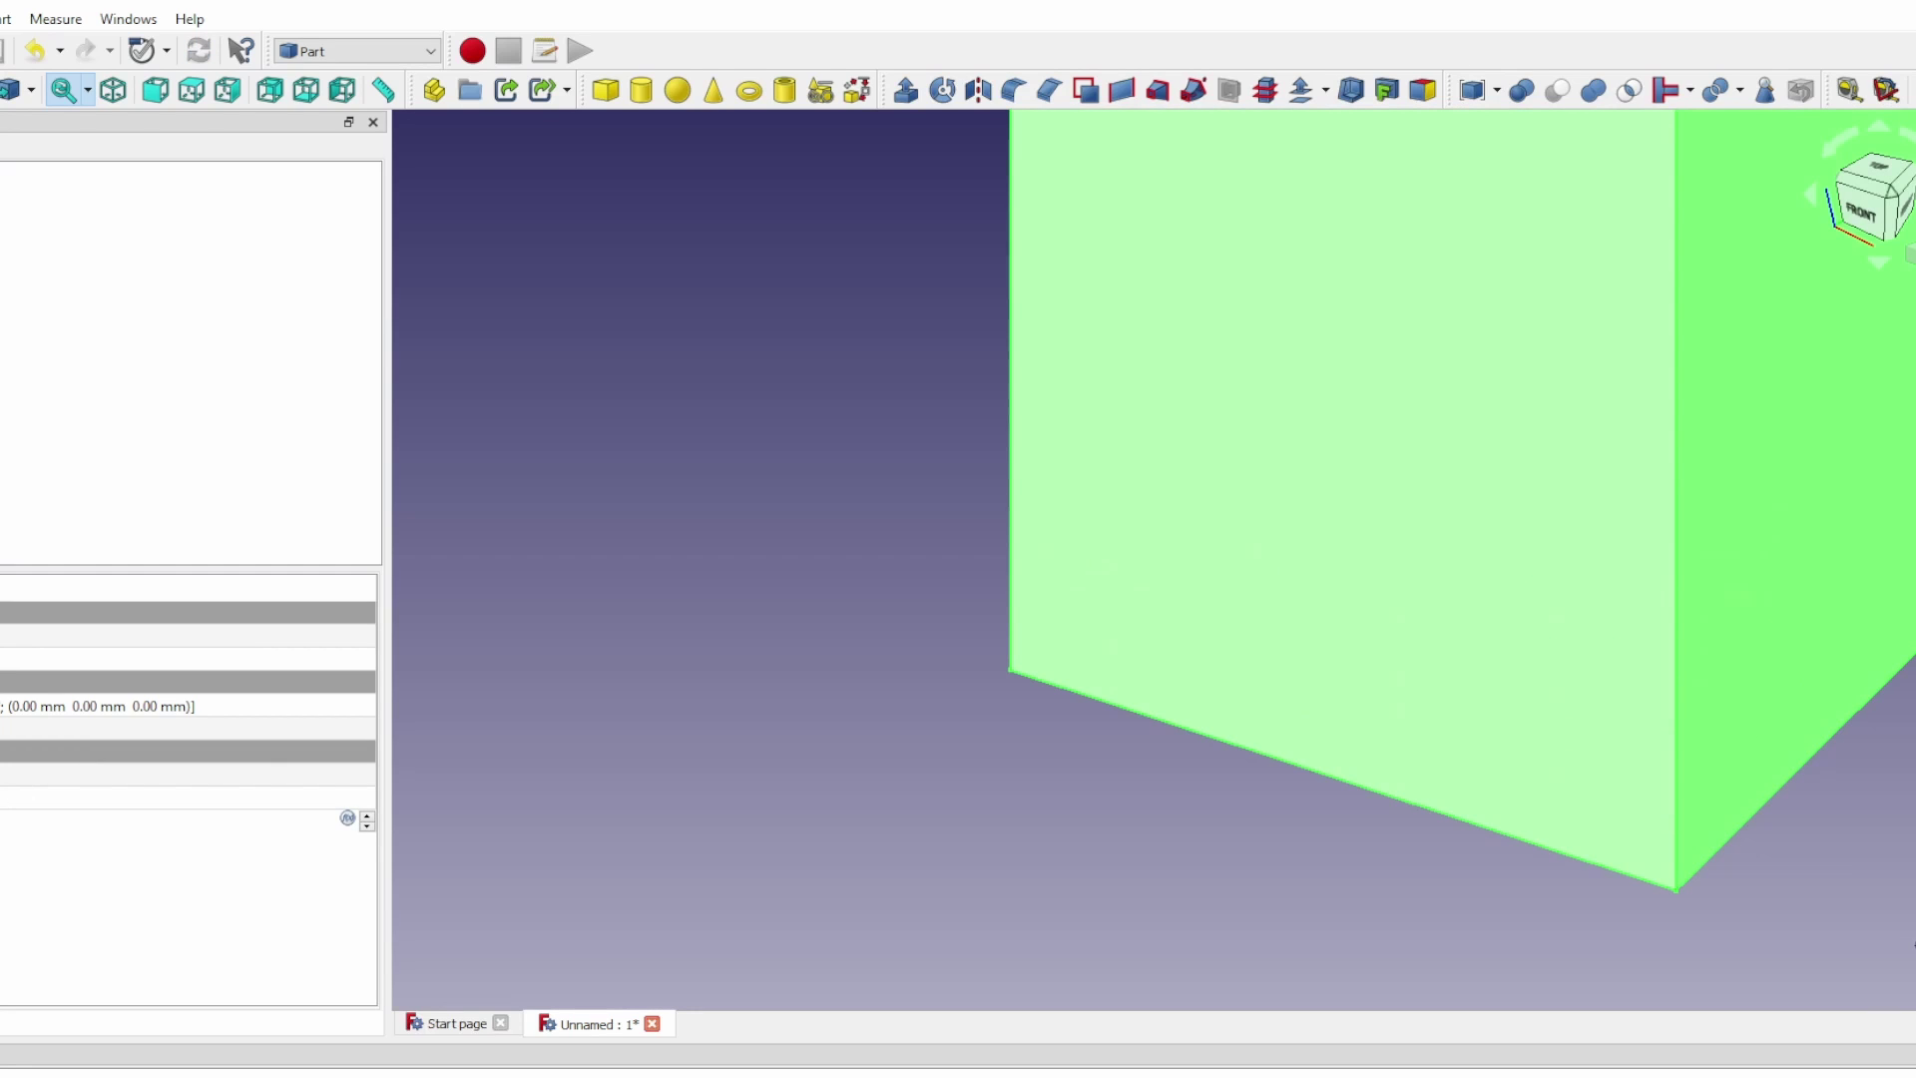
scroll(950, 563, down, 3)
click(1352, 459)
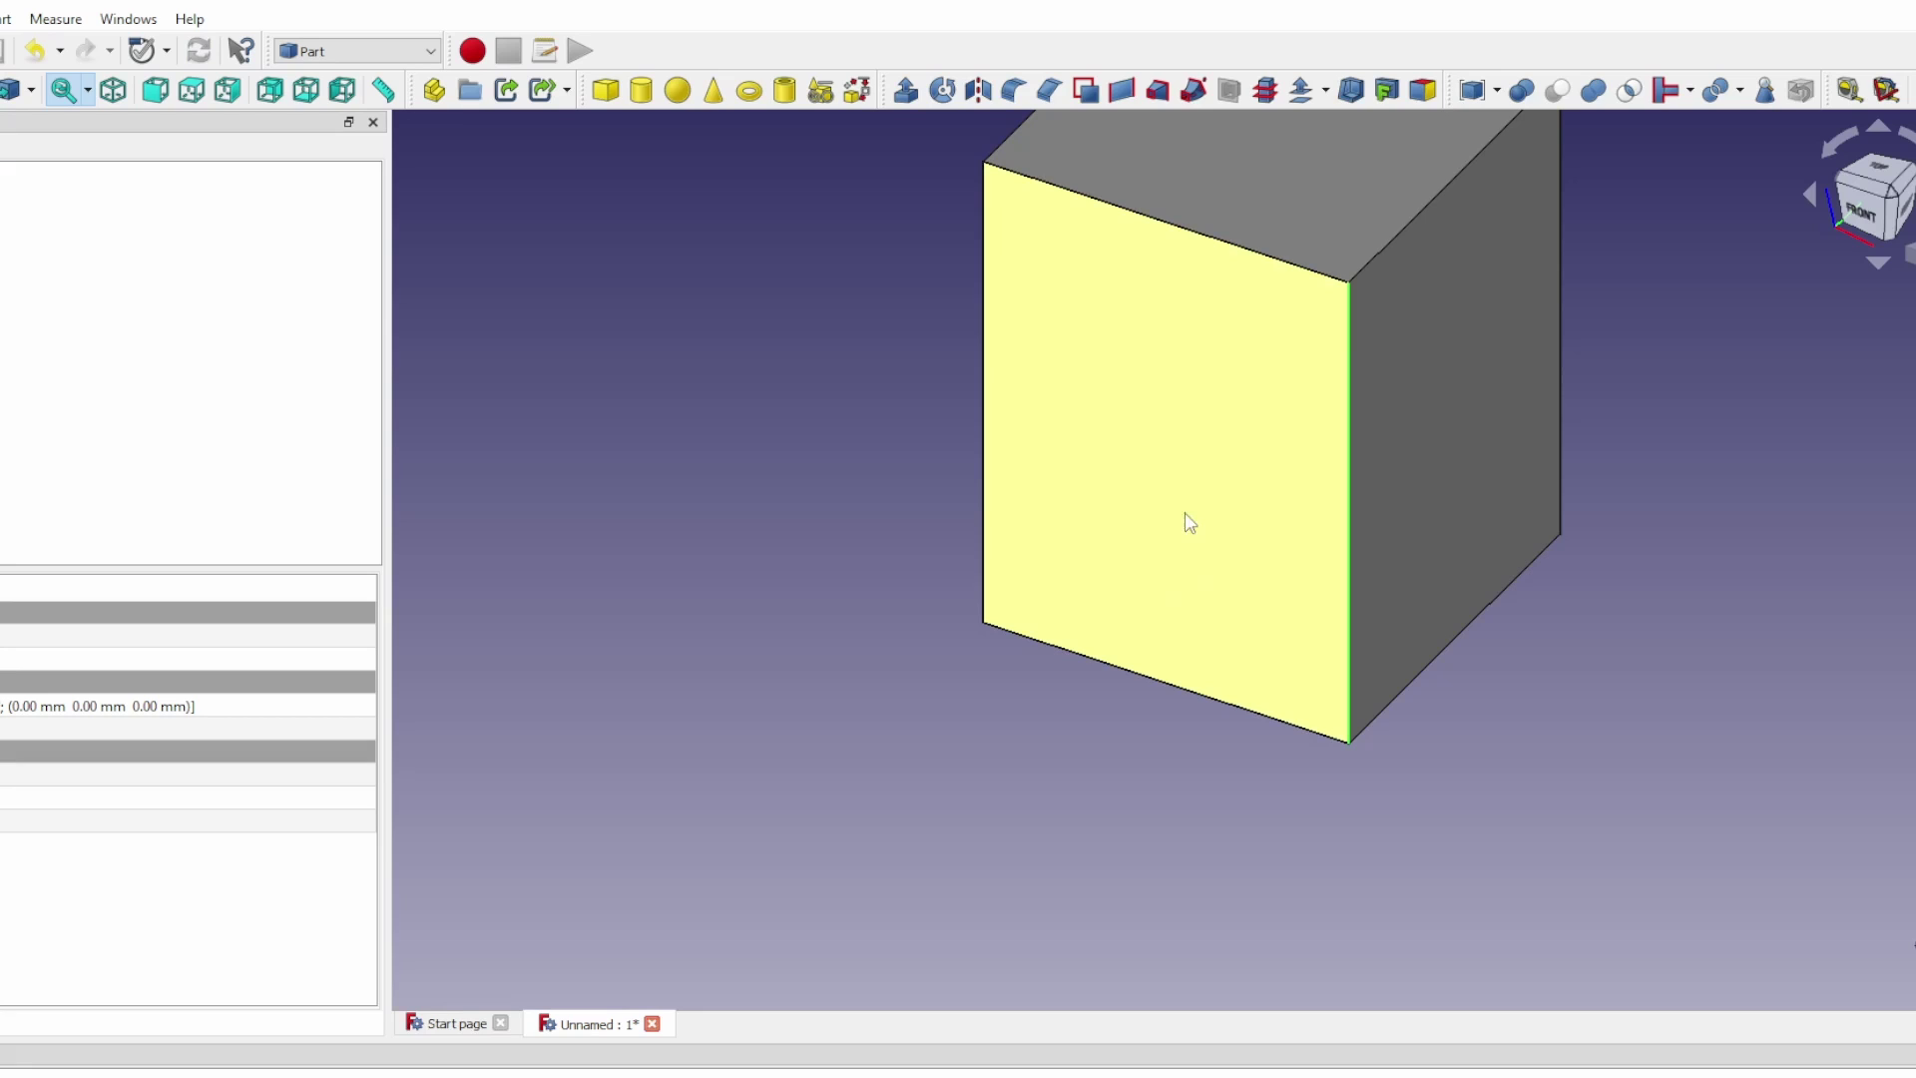
right_click(1155, 551)
middle_drag(1257, 492, 1254, 495)
drag(1253, 495, 1296, 492)
click(1060, 642)
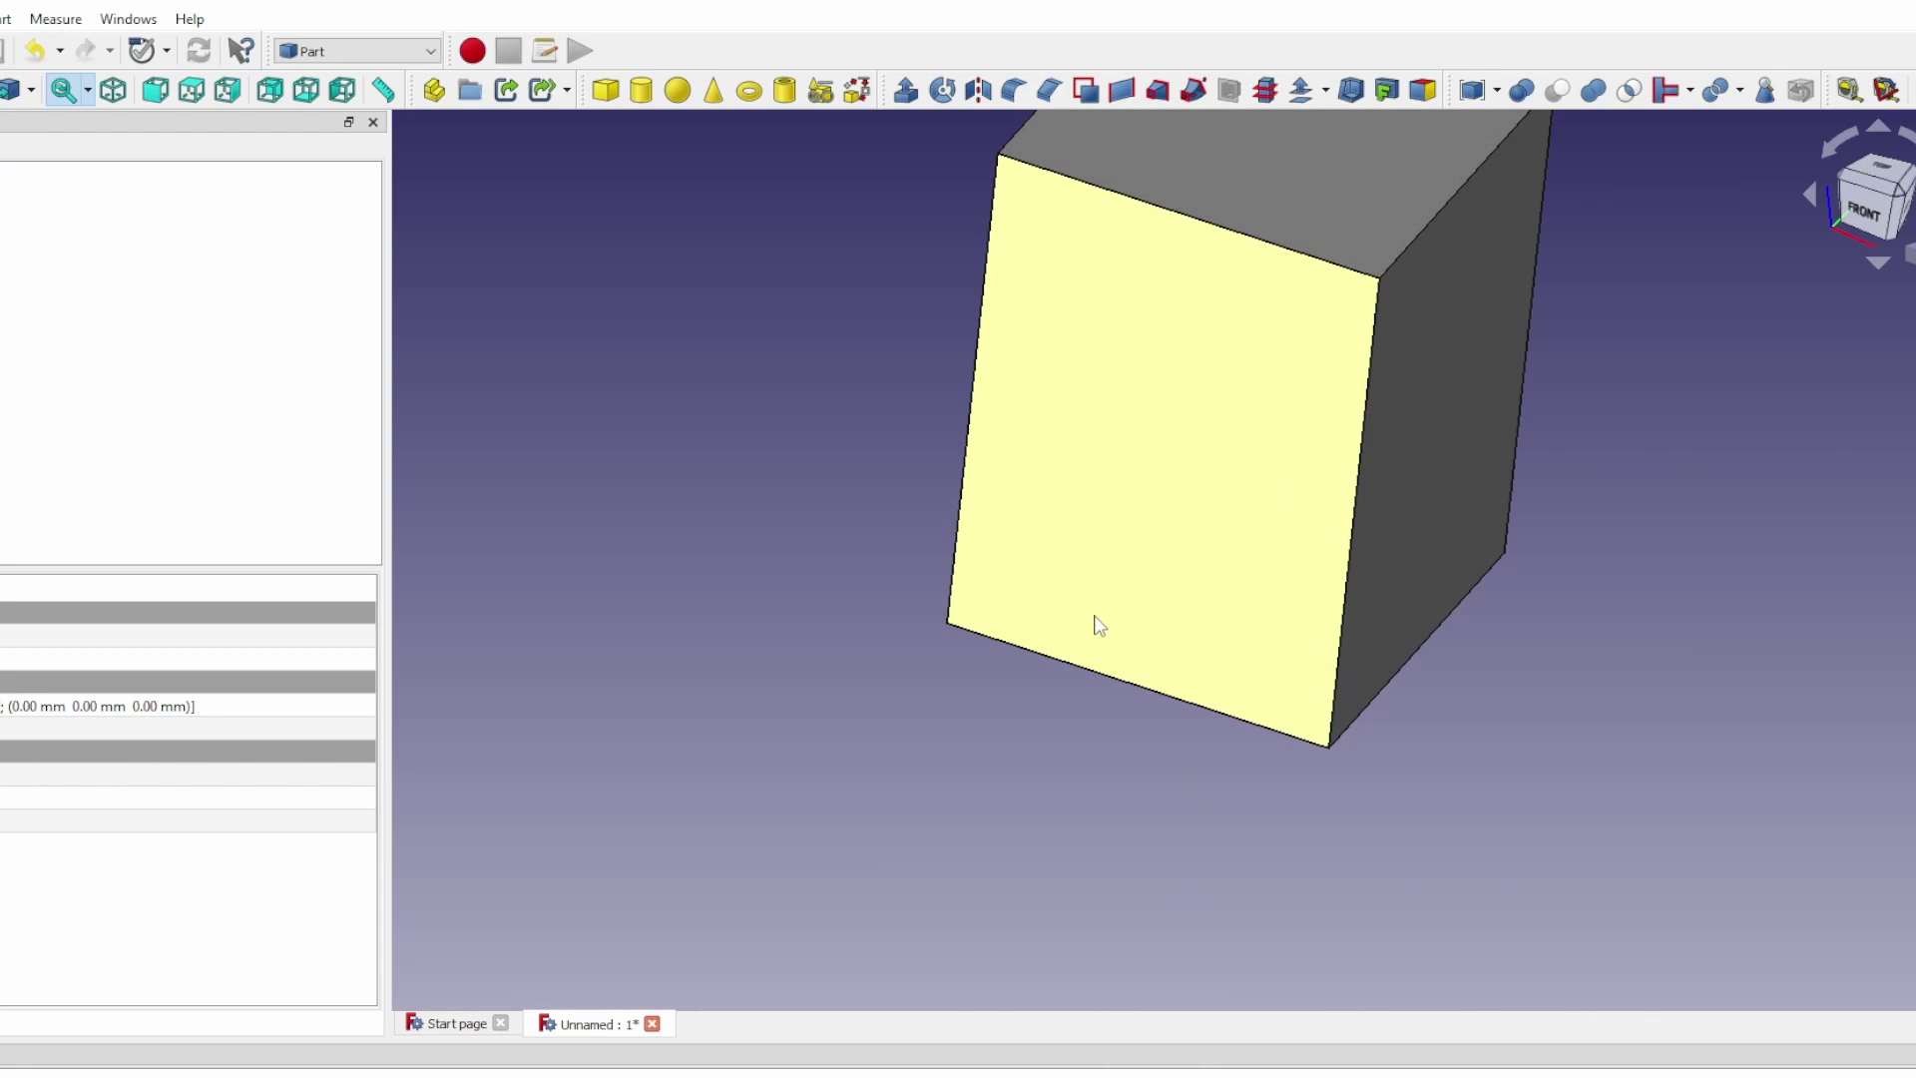
ctrl+click(1462, 511)
drag(1563, 491, 1586, 532)
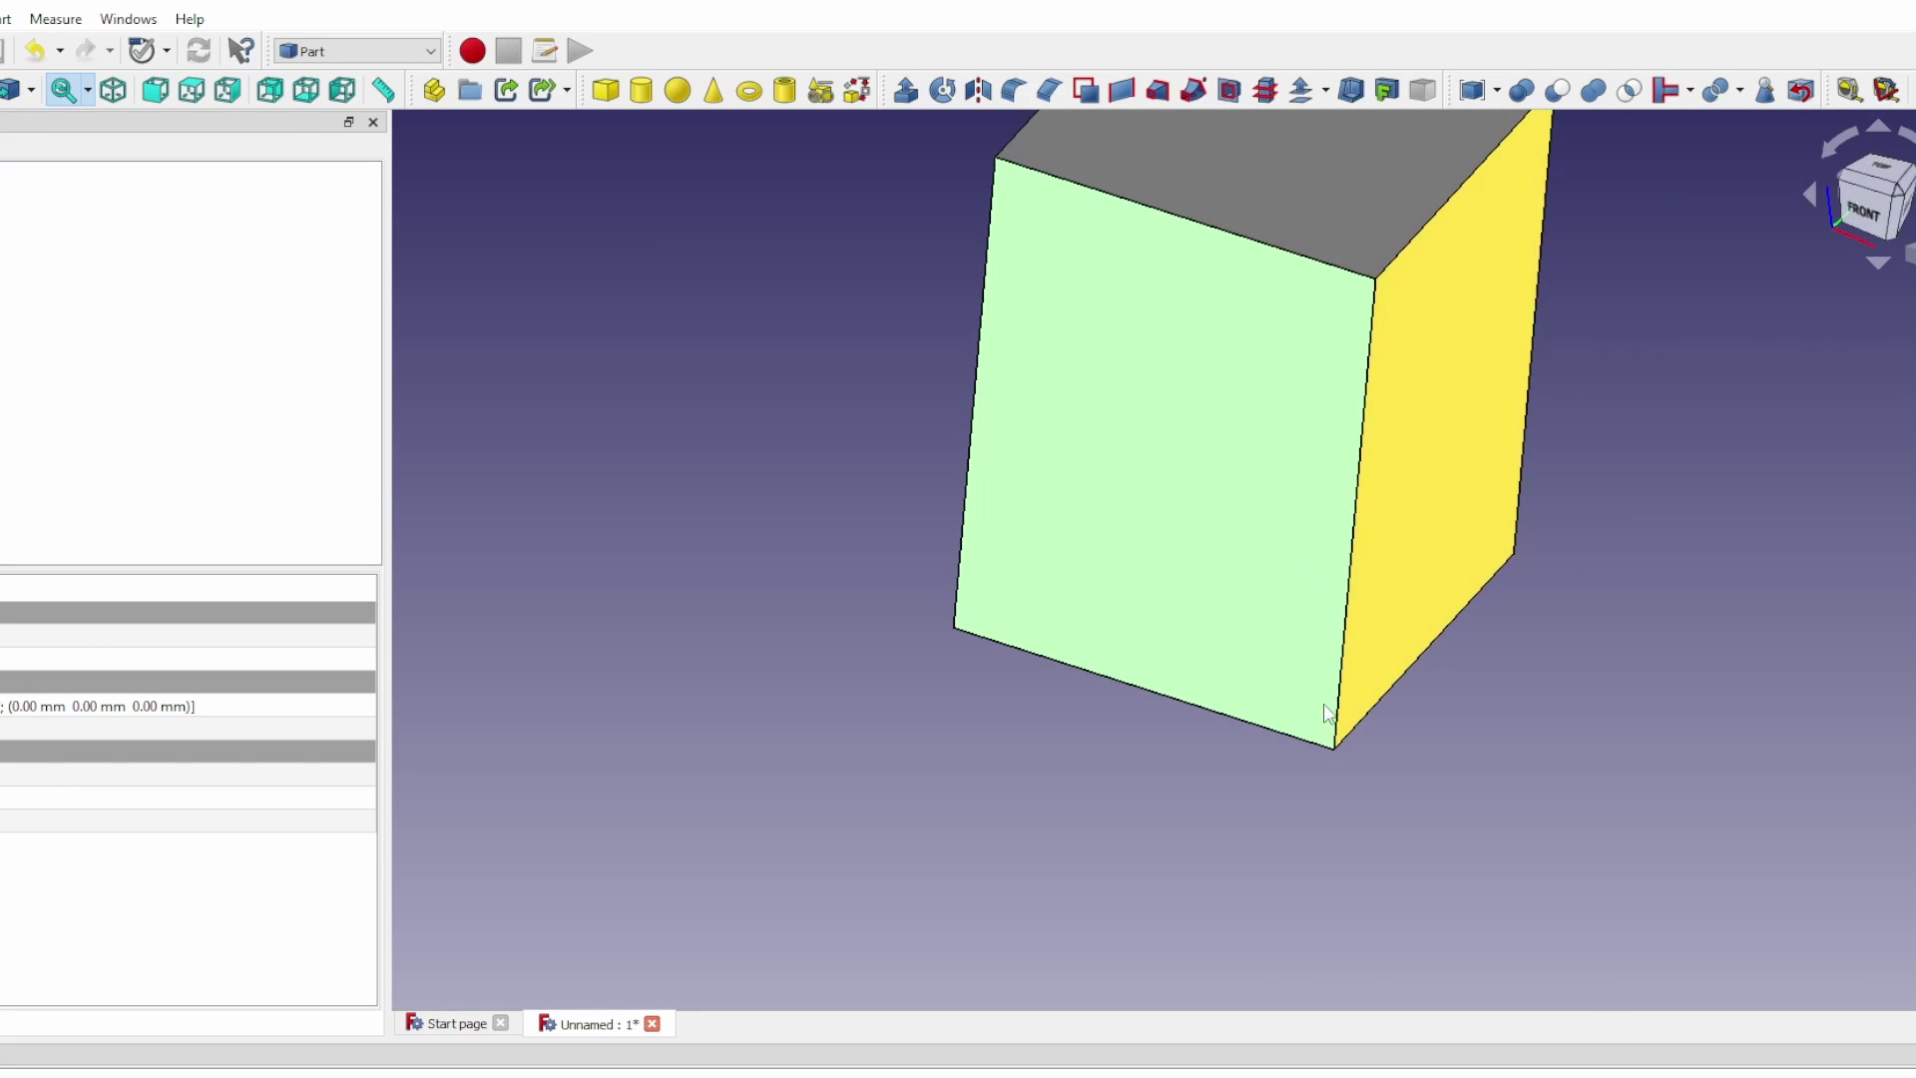
middle_drag(1507, 559, 1482, 720)
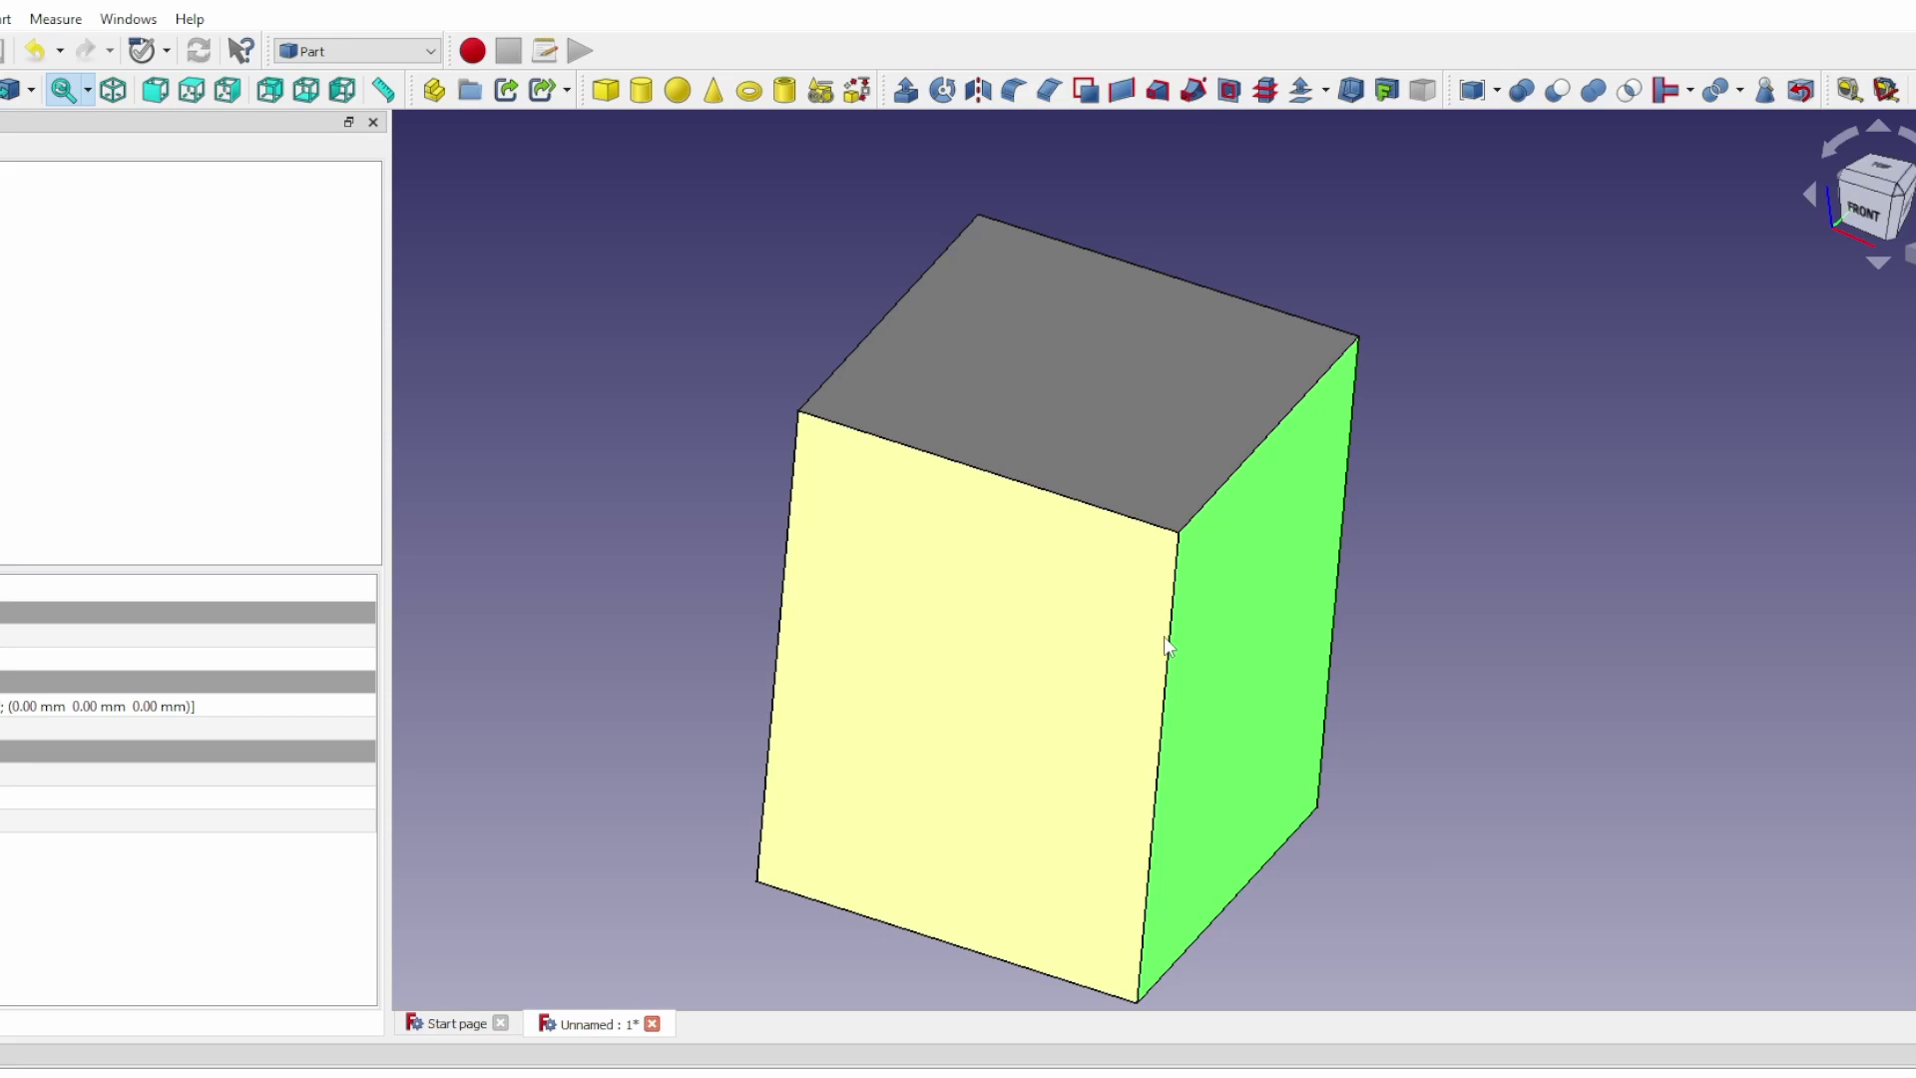
click(1172, 639)
ctrl+click(781, 583)
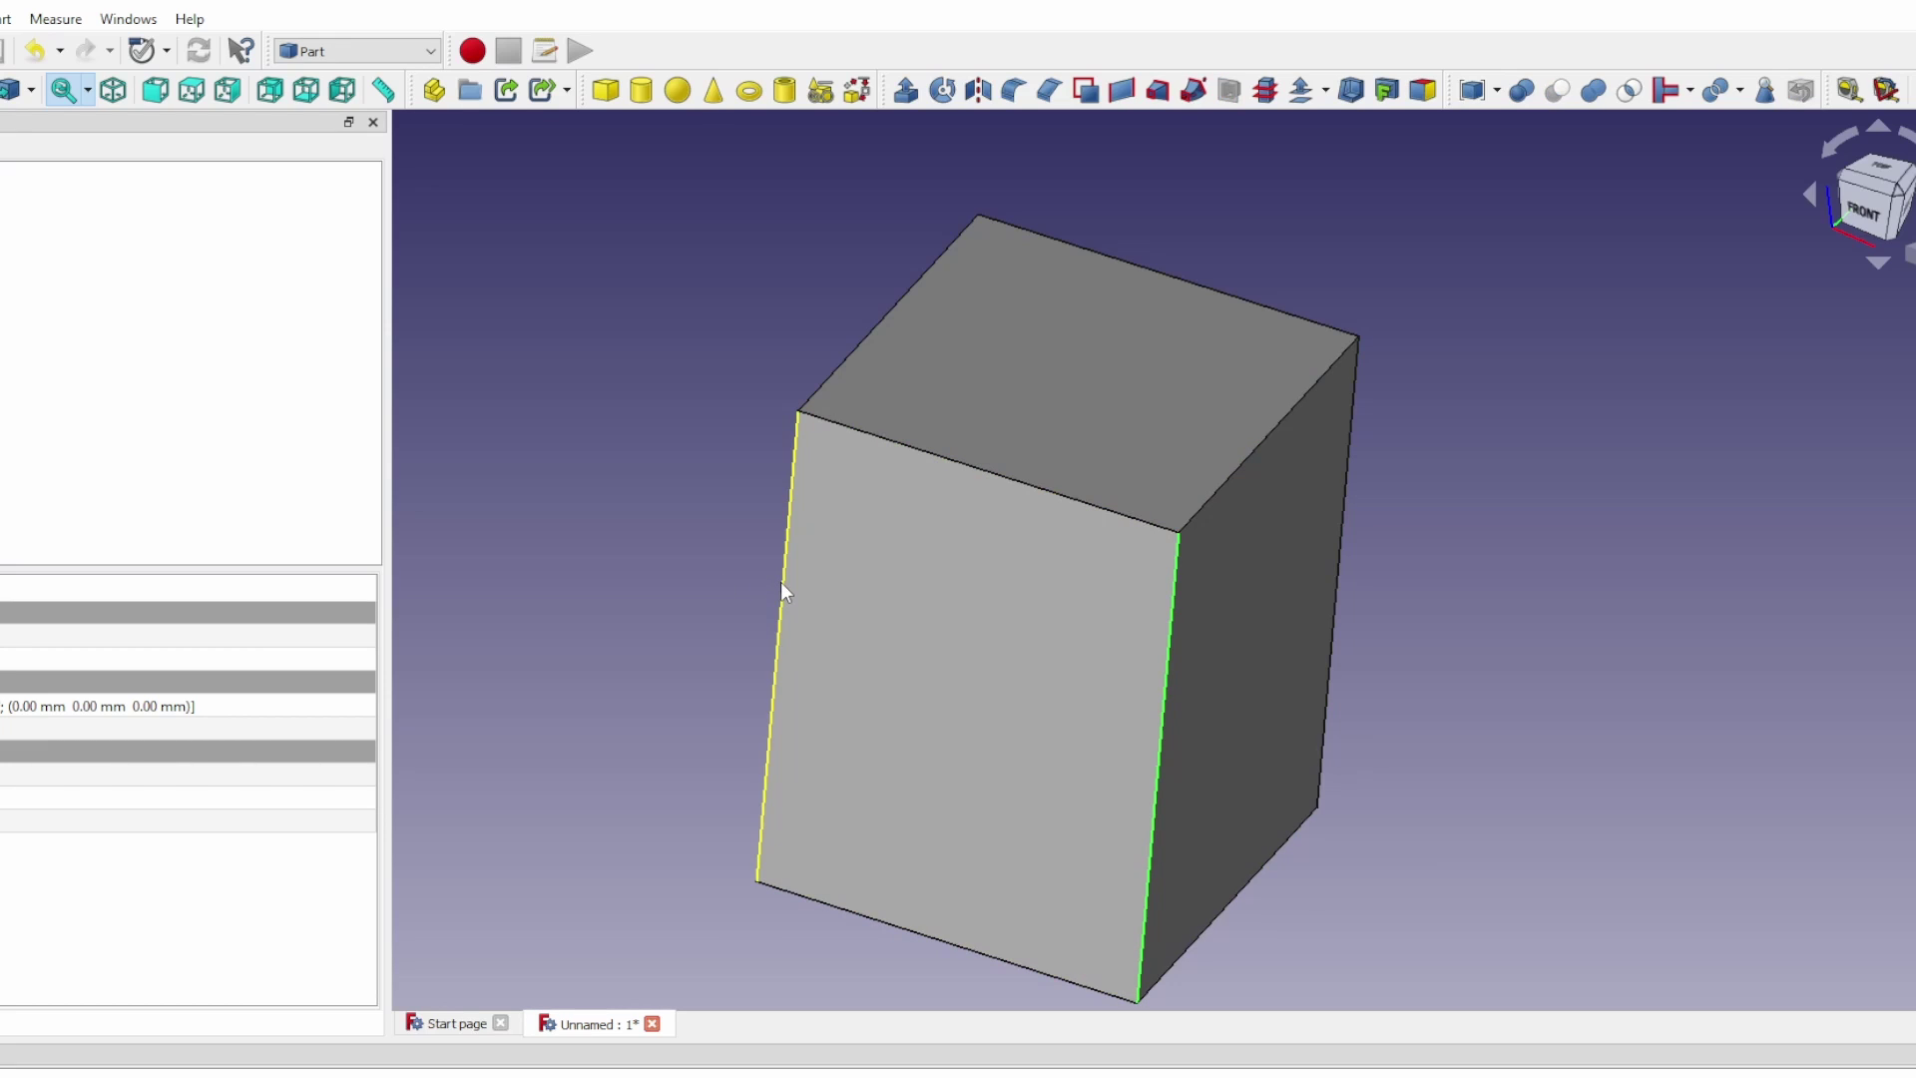
ctrl+click(1340, 587)
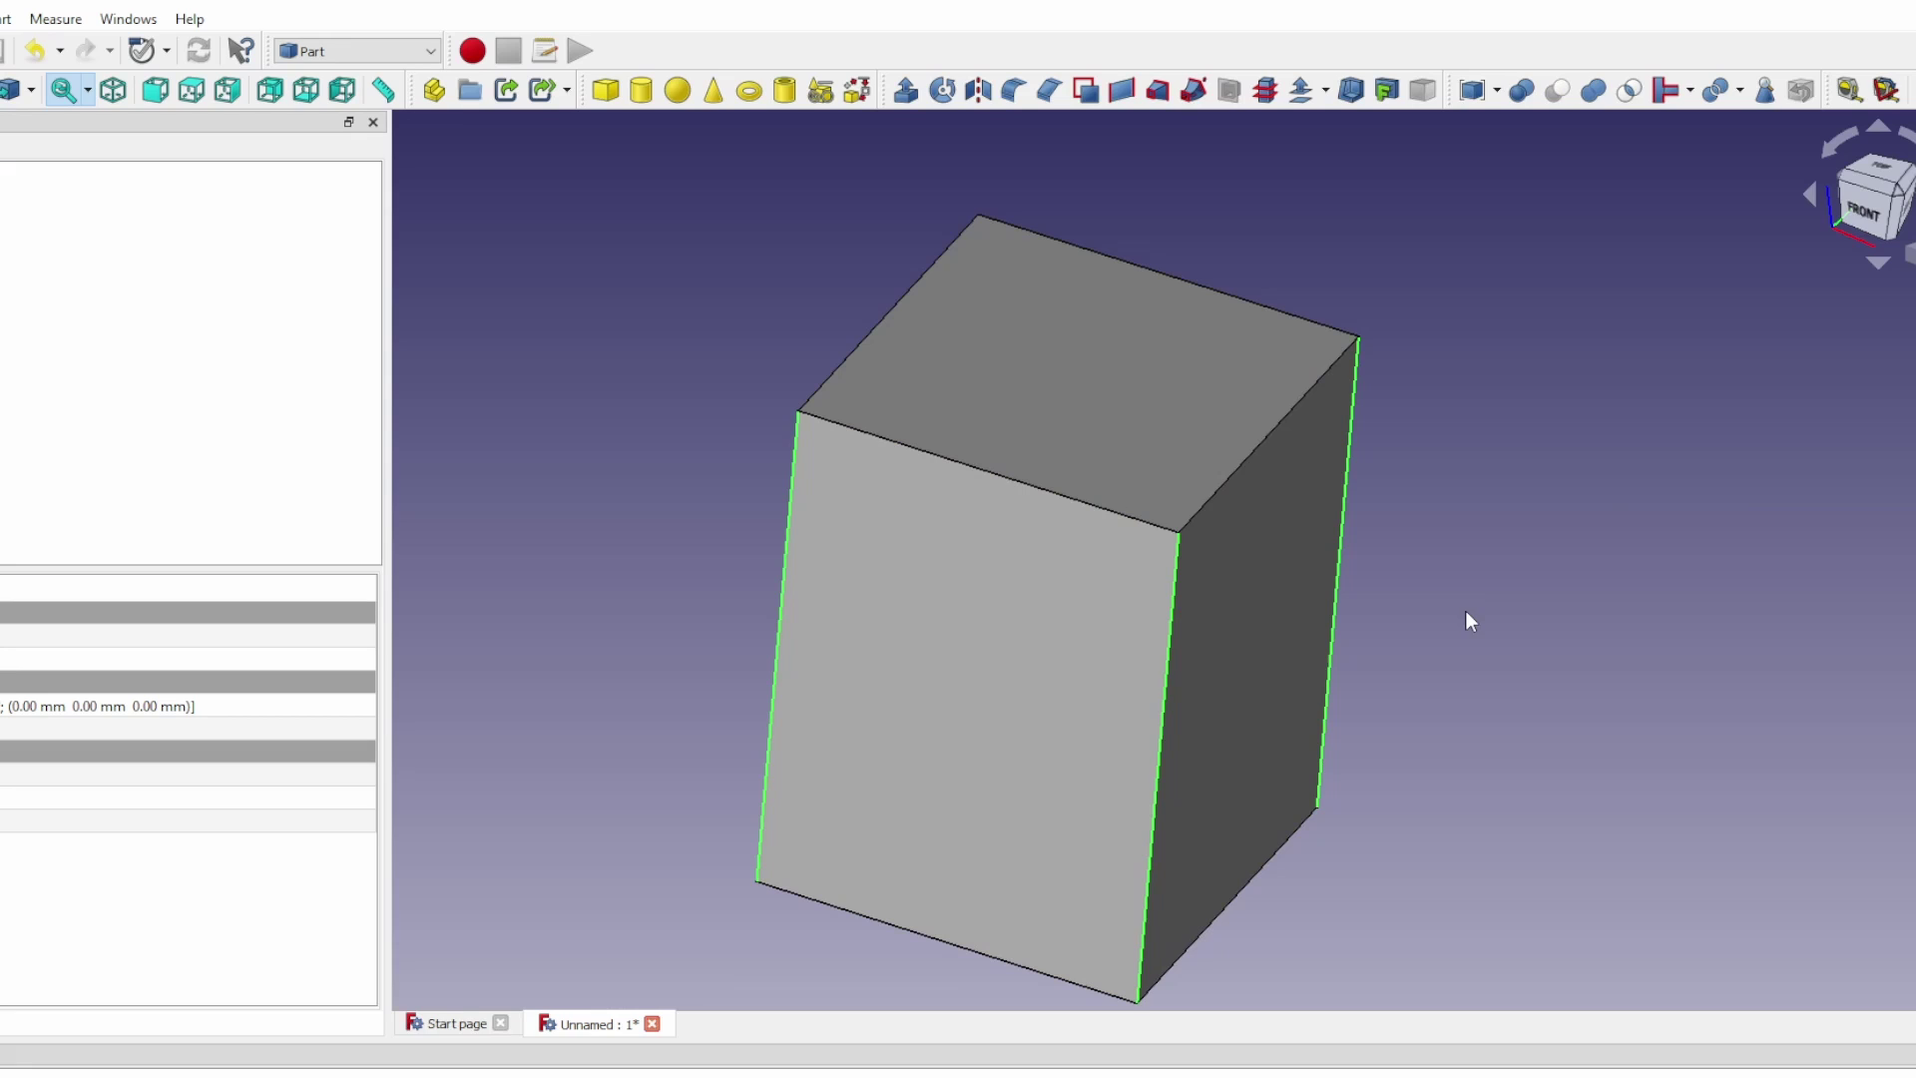
mouse_move(1505, 633)
middle_down()
mouse_move(1463, 633)
mouse_move(1484, 628)
middle_up()
right_click(1438, 661)
click(1393, 522)
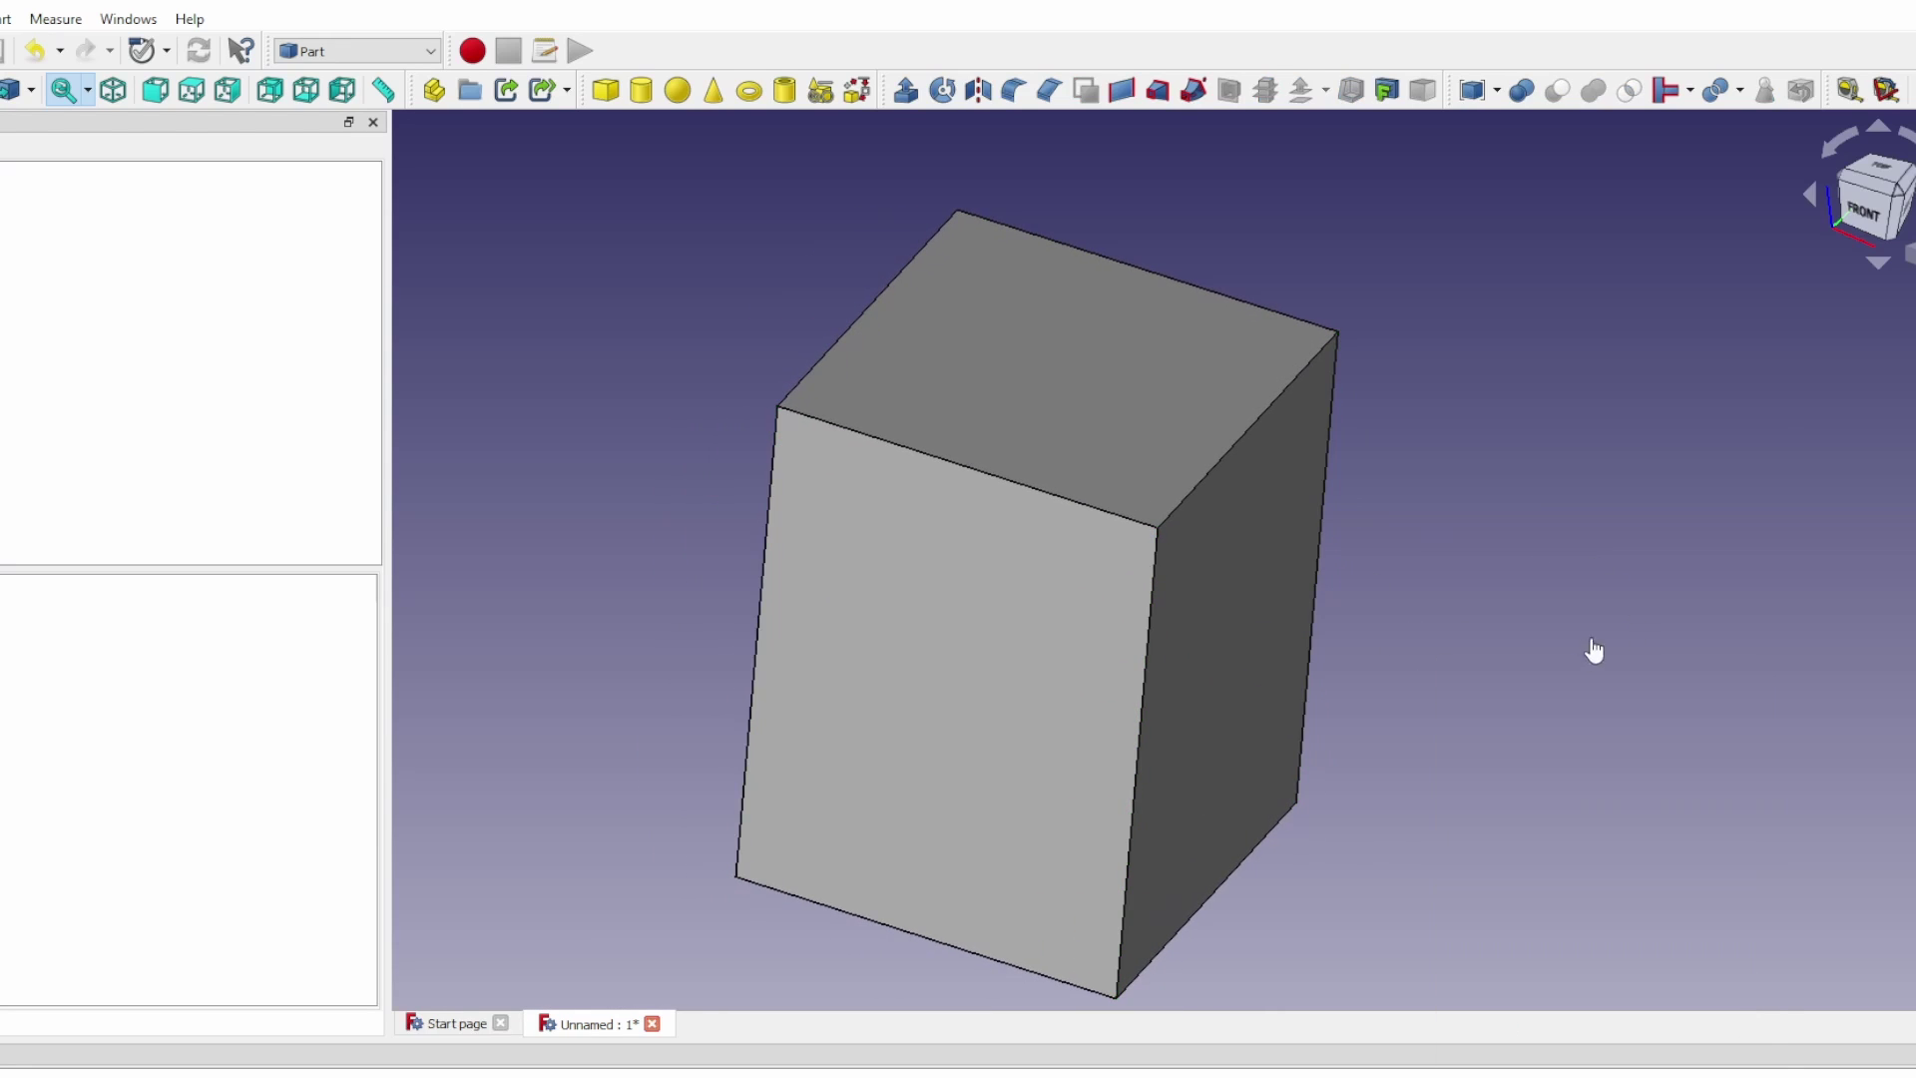
Chamfer the block's four vertical edges with an equal distance
click(1321, 559)
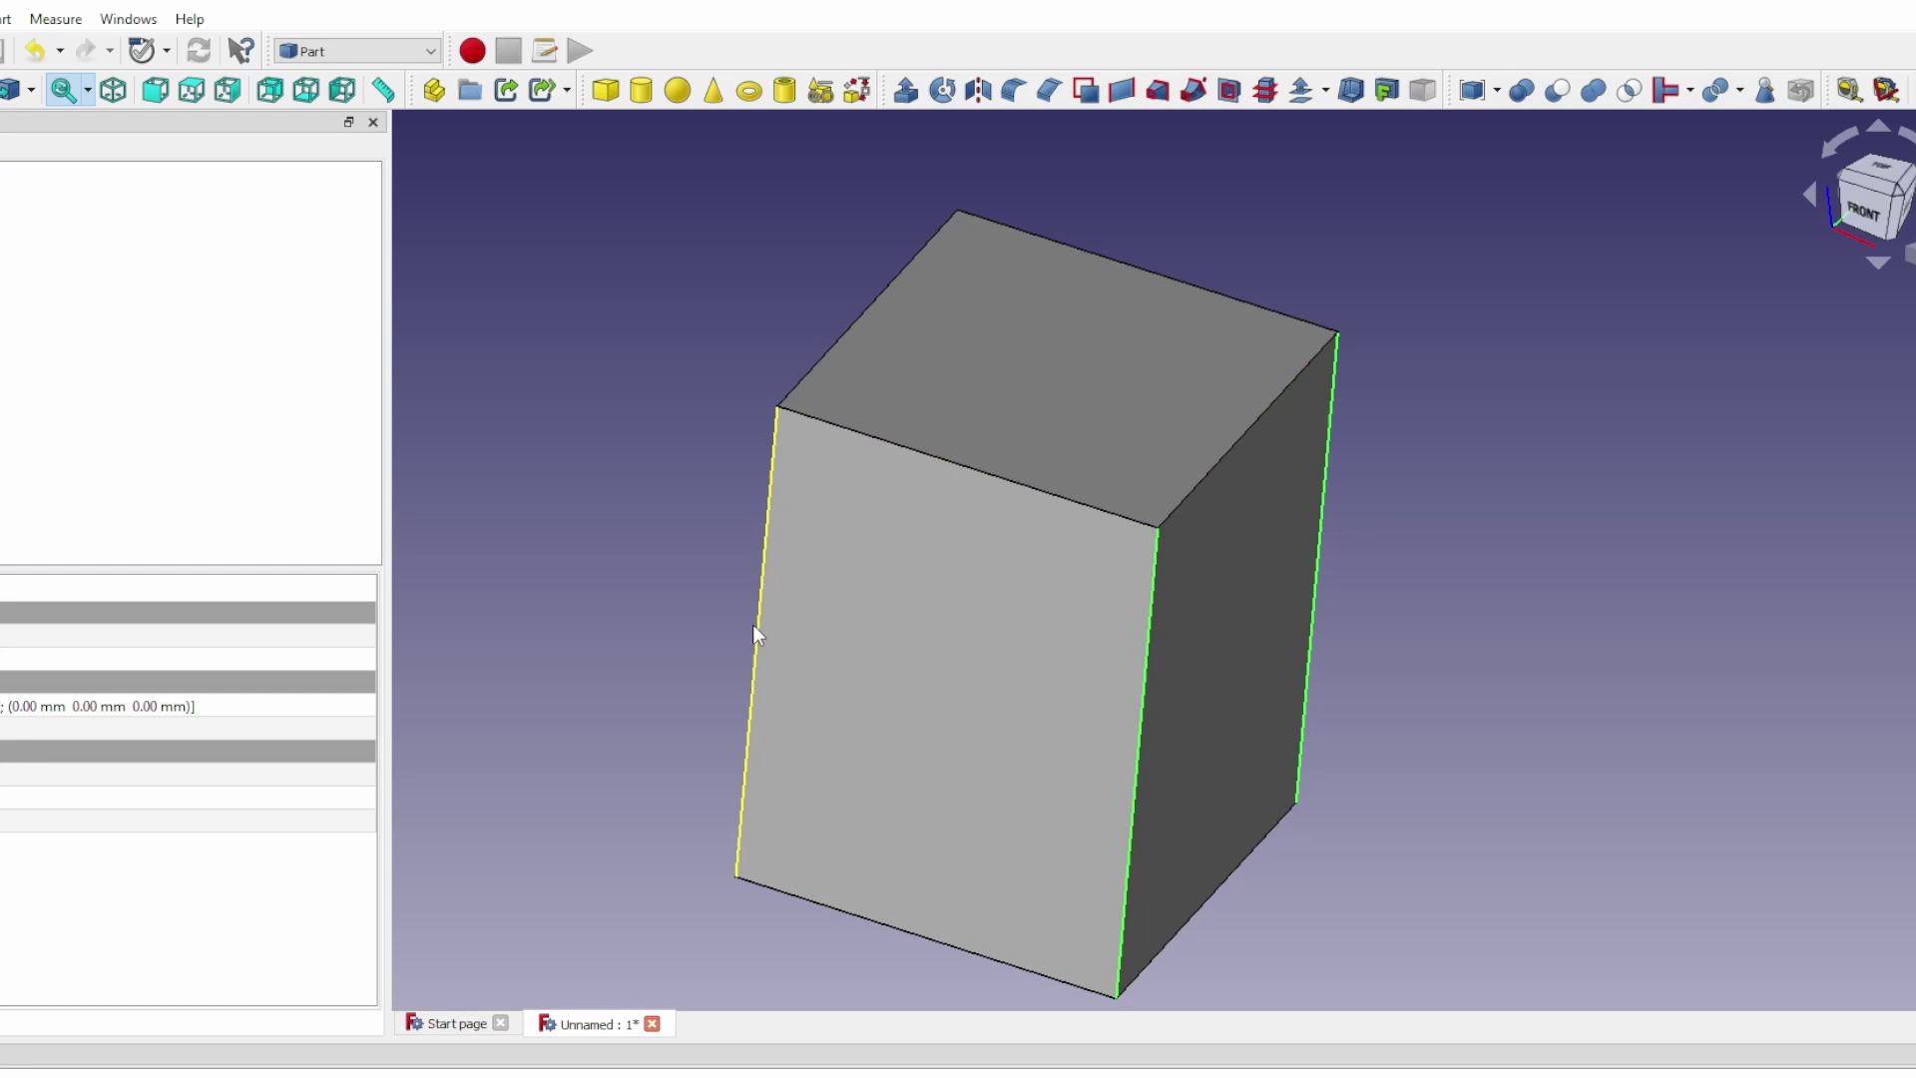
ctrl+click(758, 632)
middle_drag(1608, 599, 1152, 652)
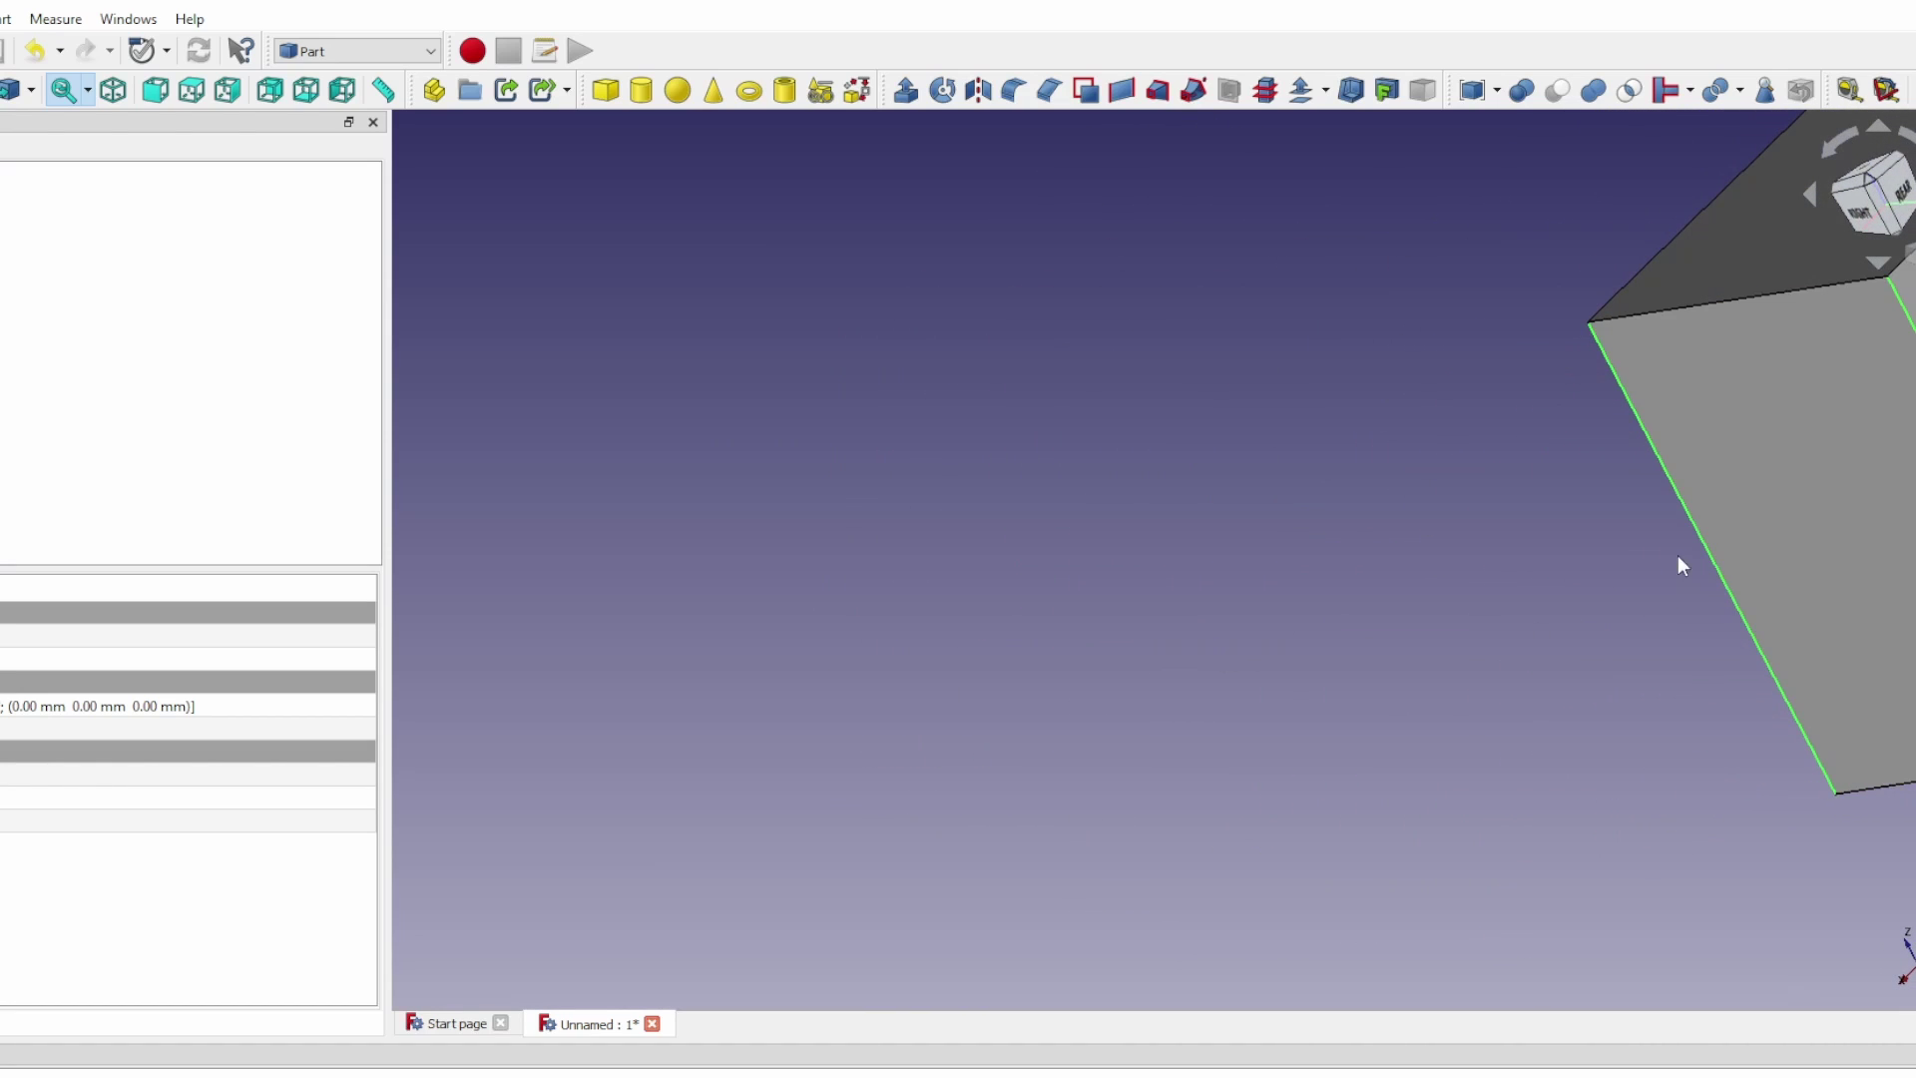
middle_drag(1680, 560, 824, 726)
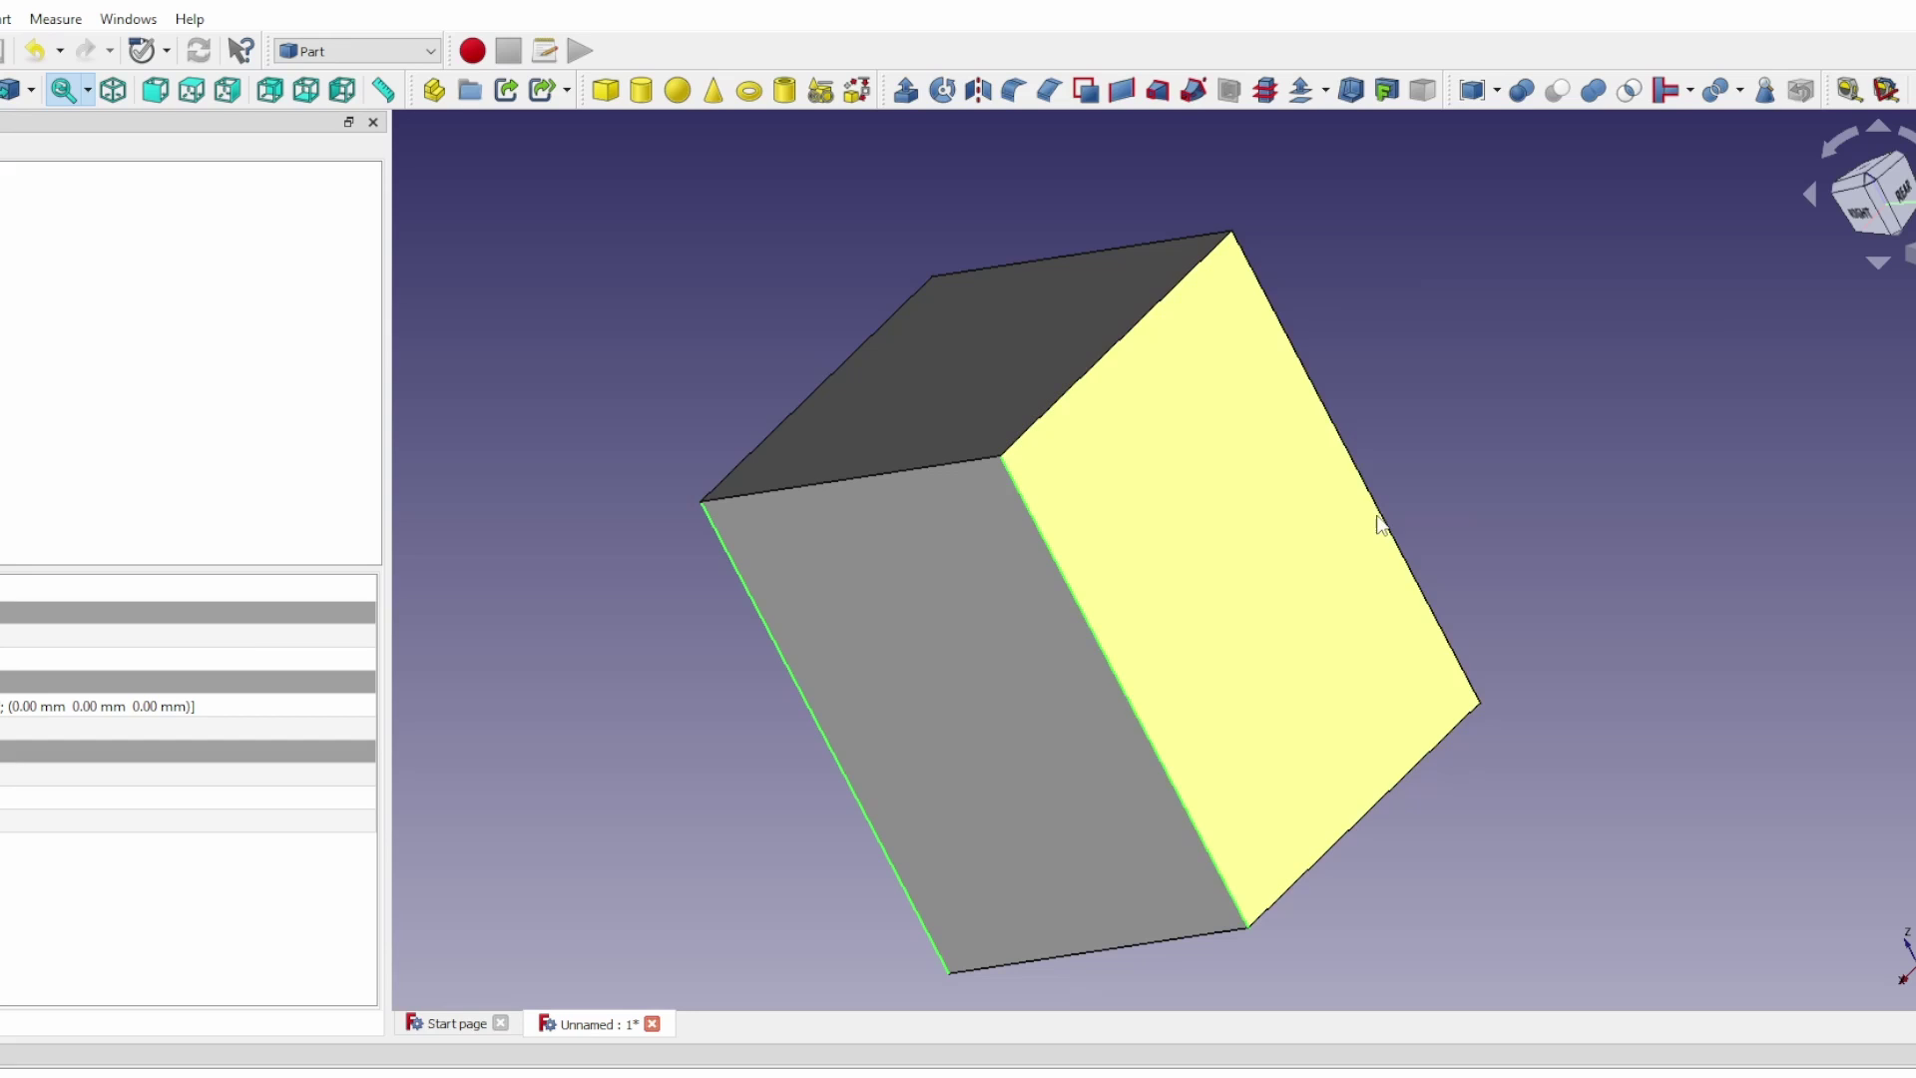
click(1015, 91)
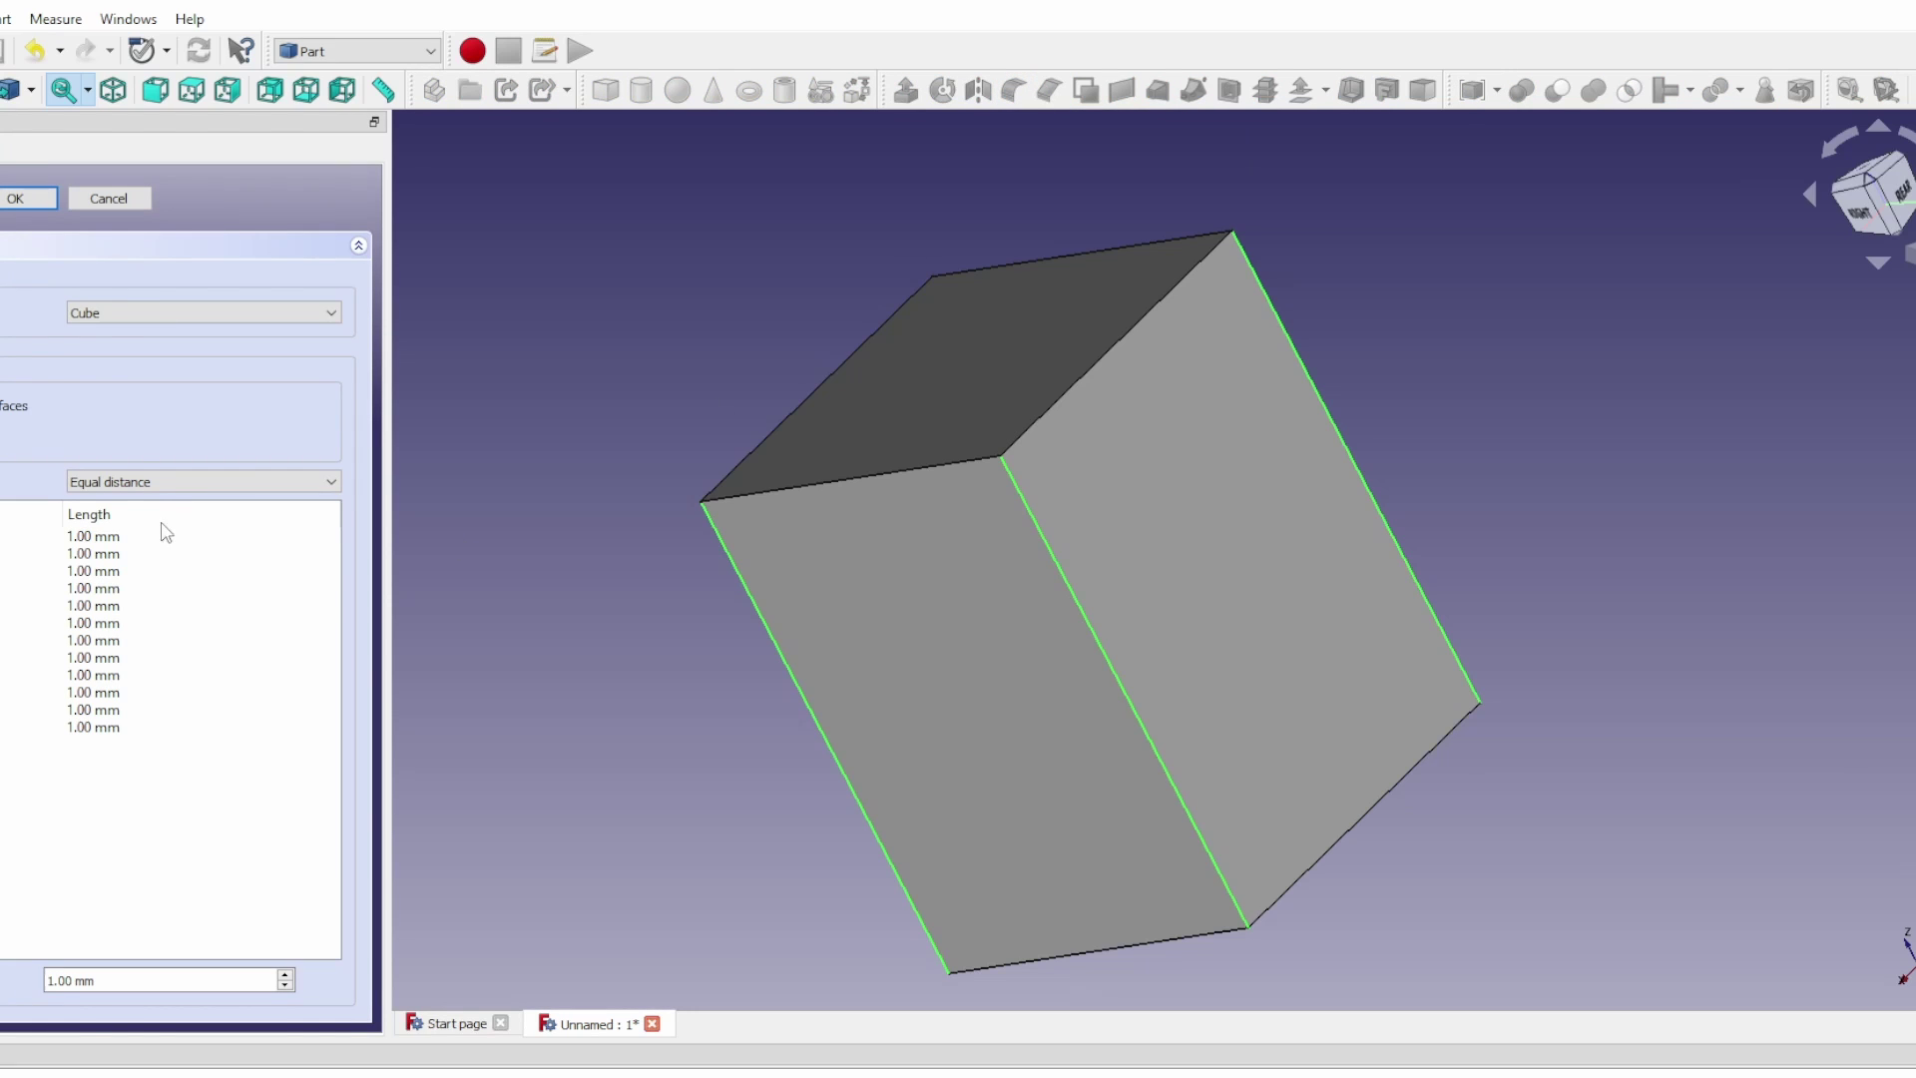
triple_click(115, 980)
click(30, 197)
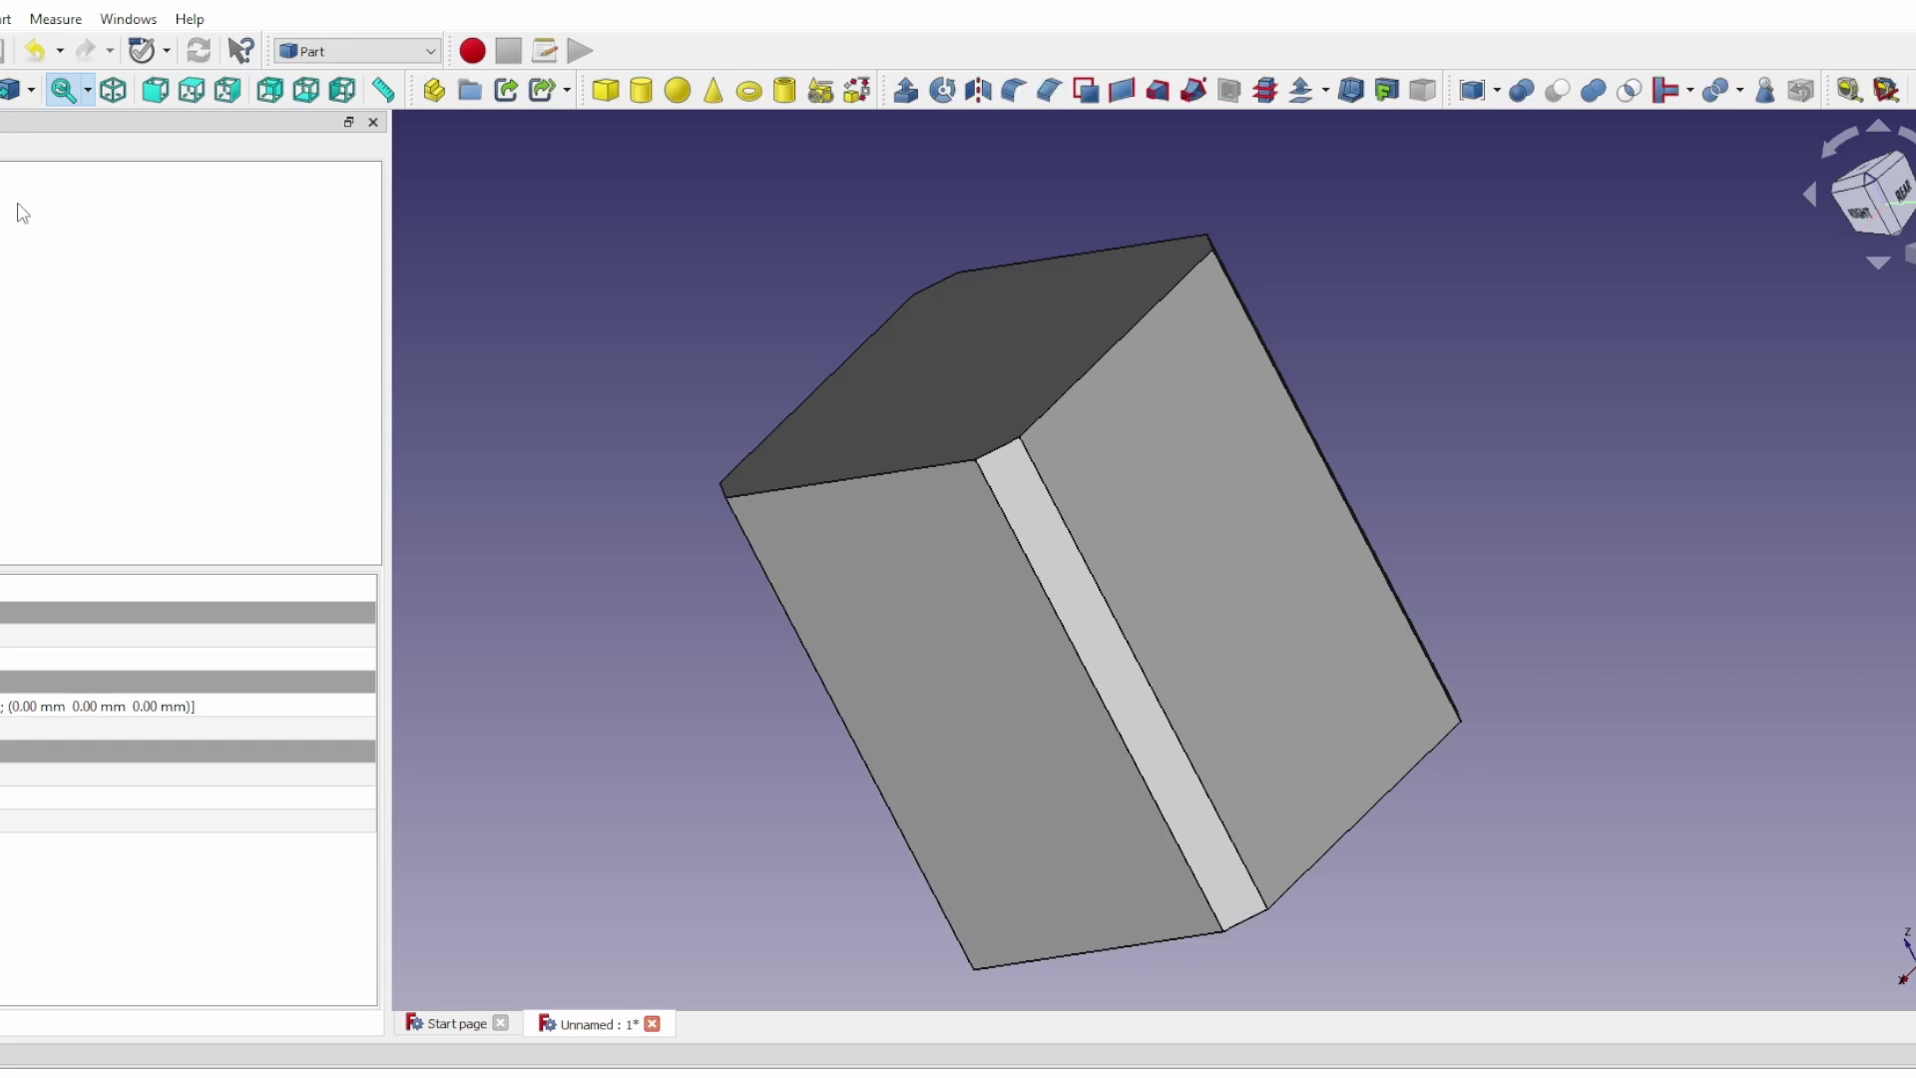
Fillet the long edges along the block's chamfers with a constant radius of 3 mm
click(1076, 543)
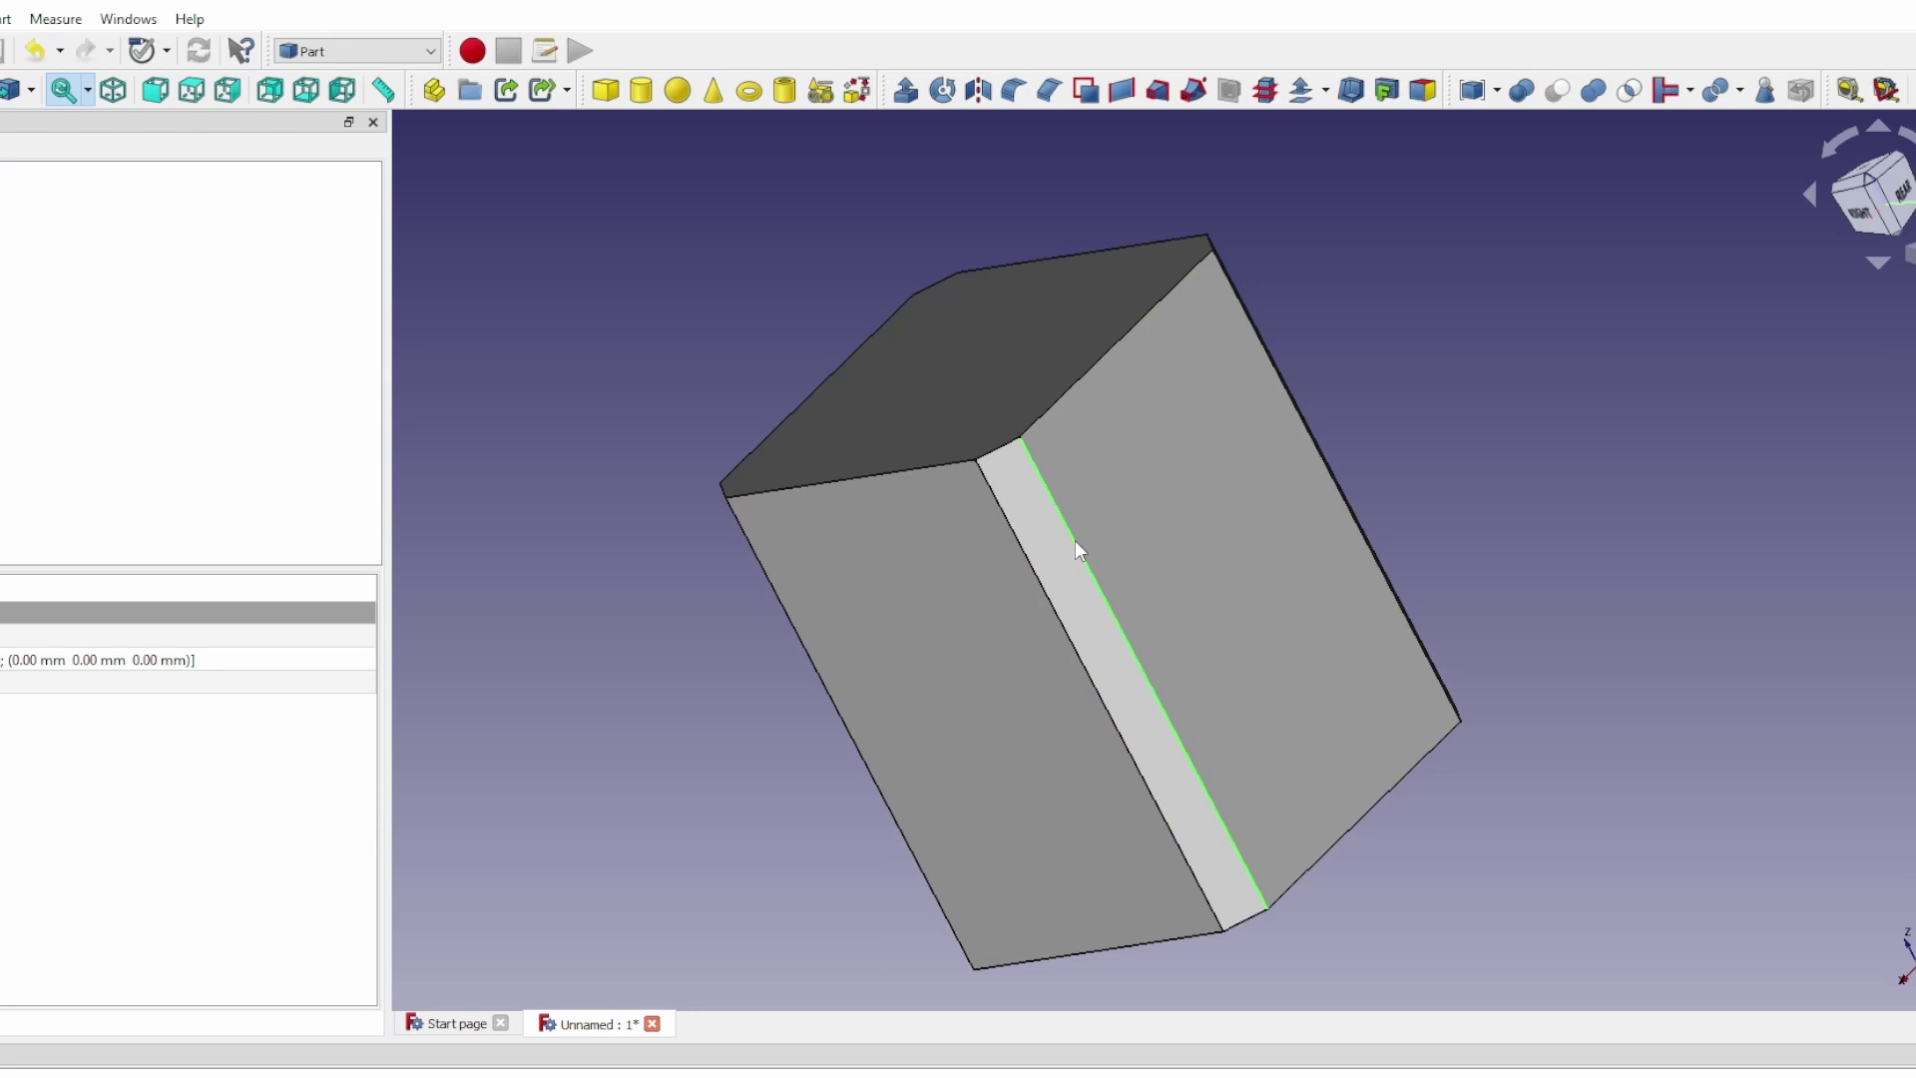
ctrl+click(1052, 602)
ctrl+click(849, 730)
ctrl+click(1377, 560)
middle_drag(906, 761, 1594, 345)
middle_drag(1163, 687, 1010, 117)
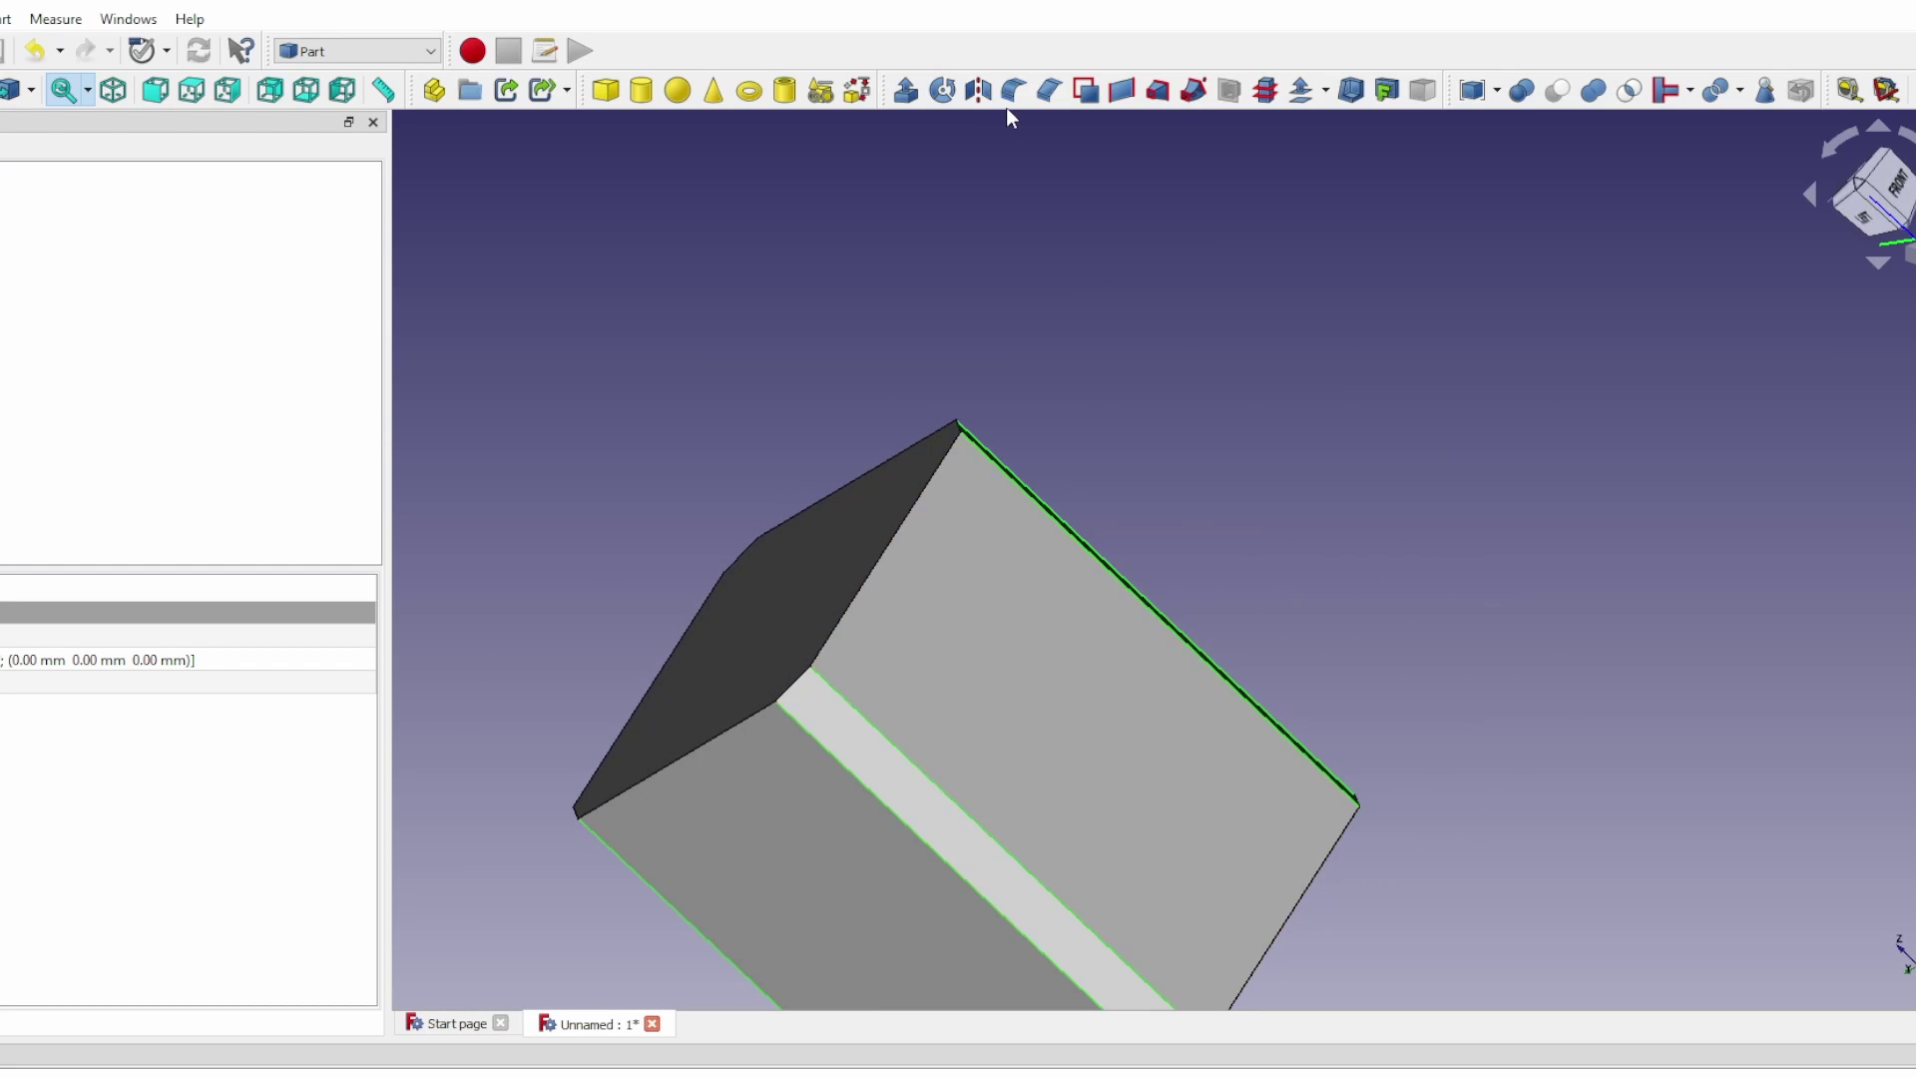
click(1013, 98)
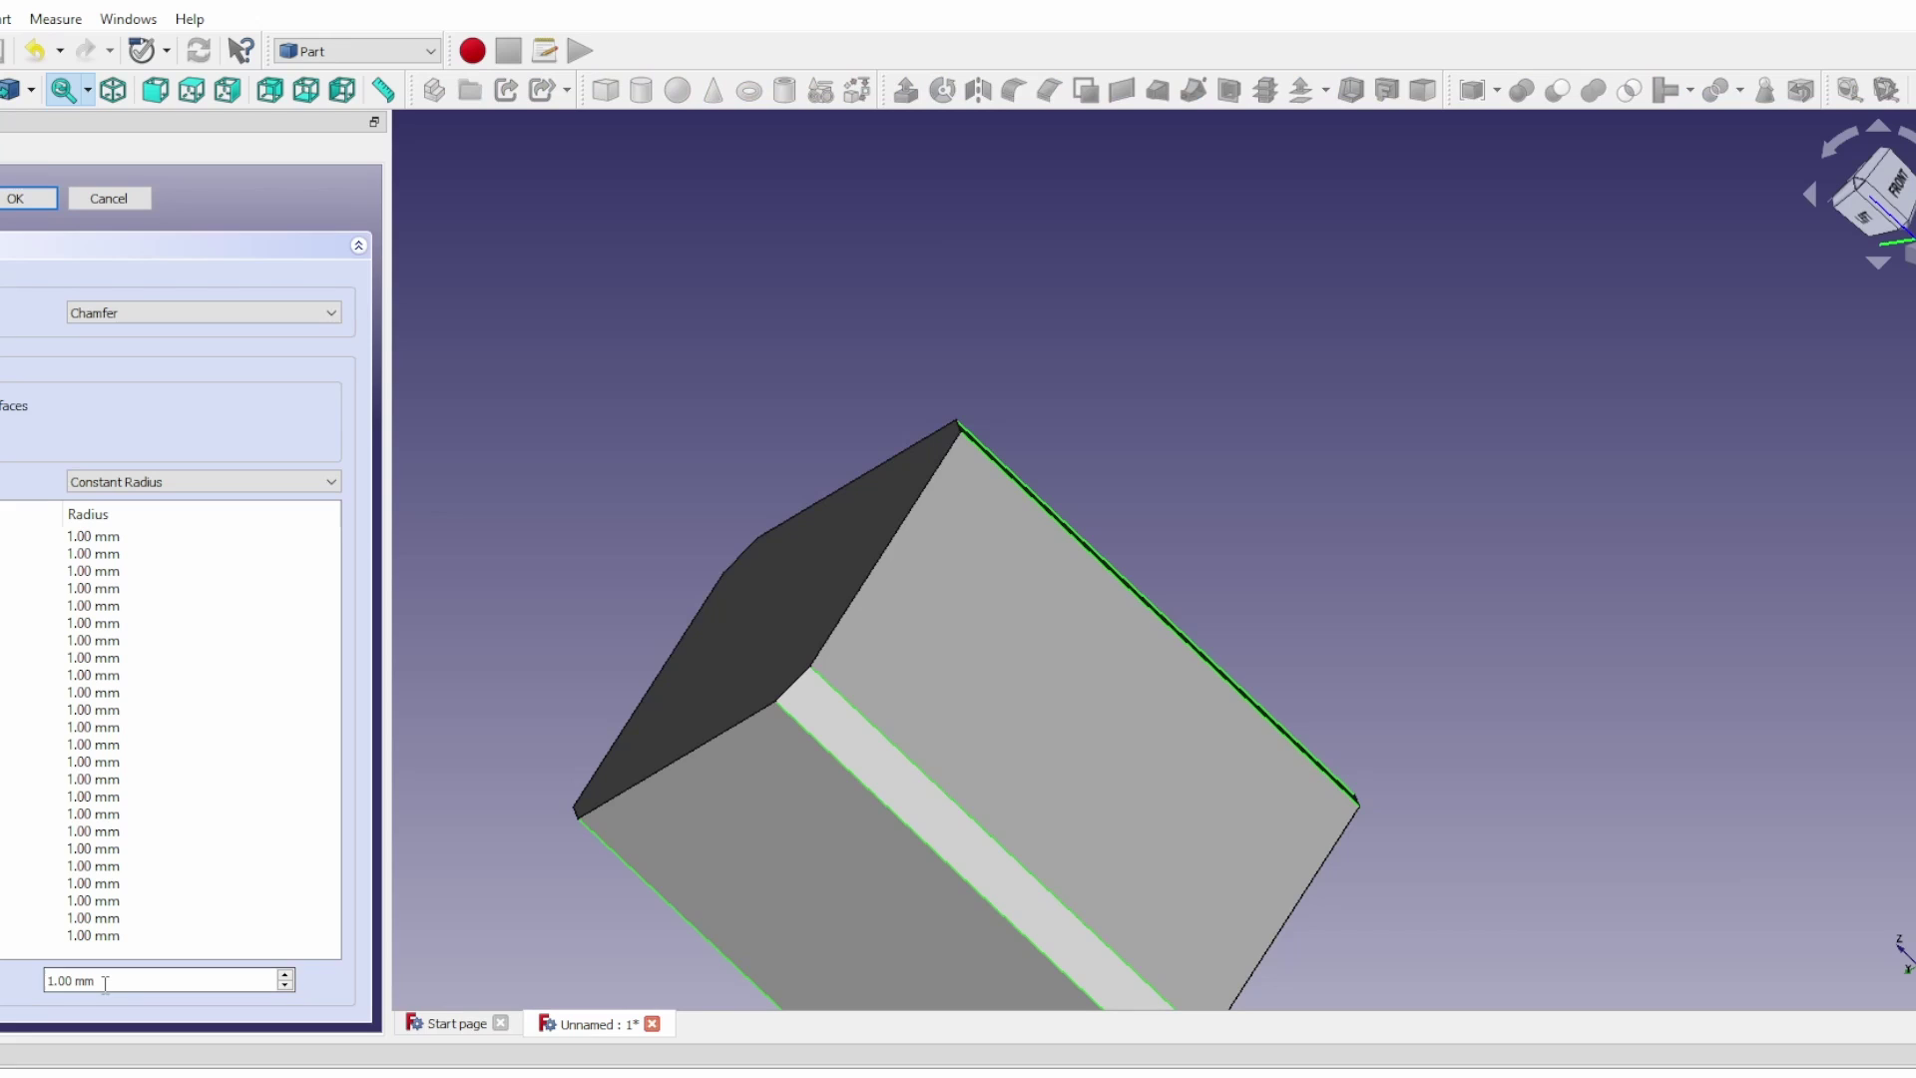
drag(101, 981, 44, 981)
text(3)
click(5, 200)
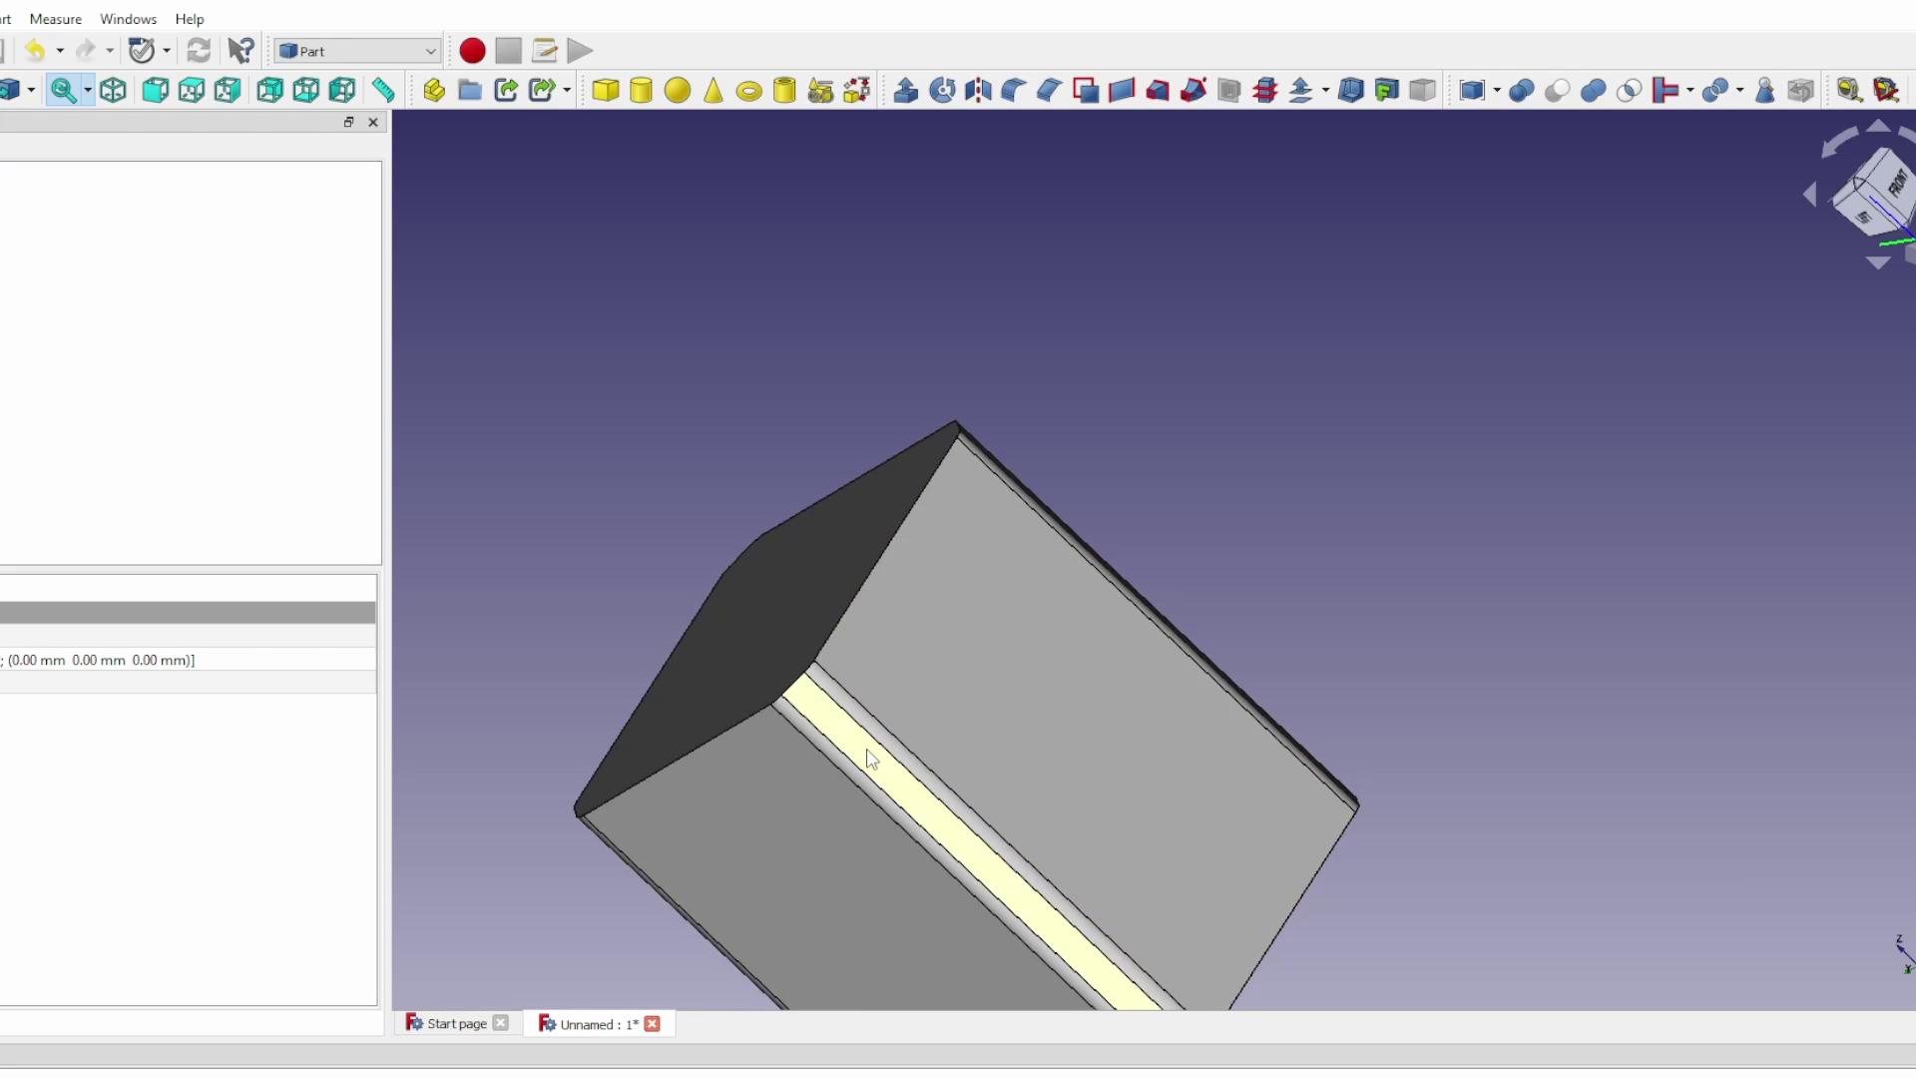
Inspect the chamfered and filleted block from the front and towards its bottom end
scroll(870, 761, down, 4)
middle_drag(1227, 642, 1279, 412)
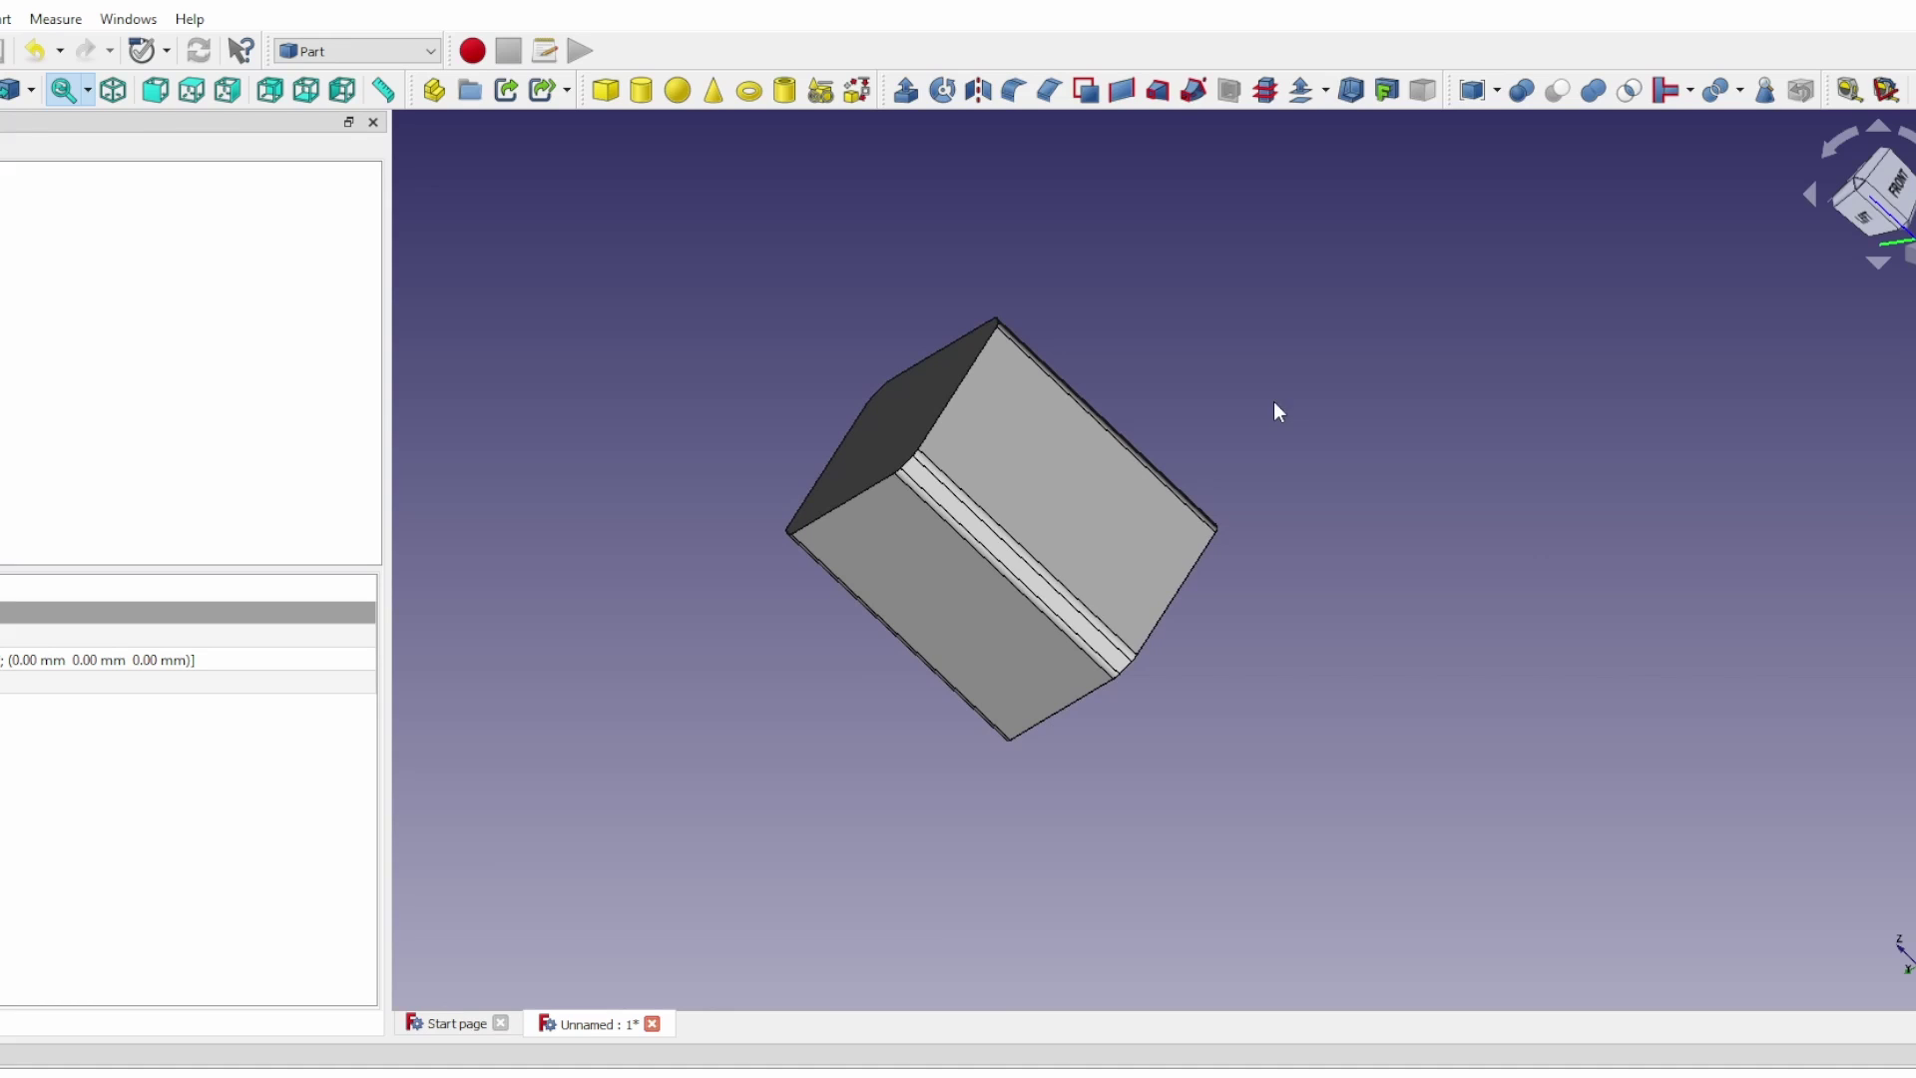
right_click(1304, 491)
click(1896, 195)
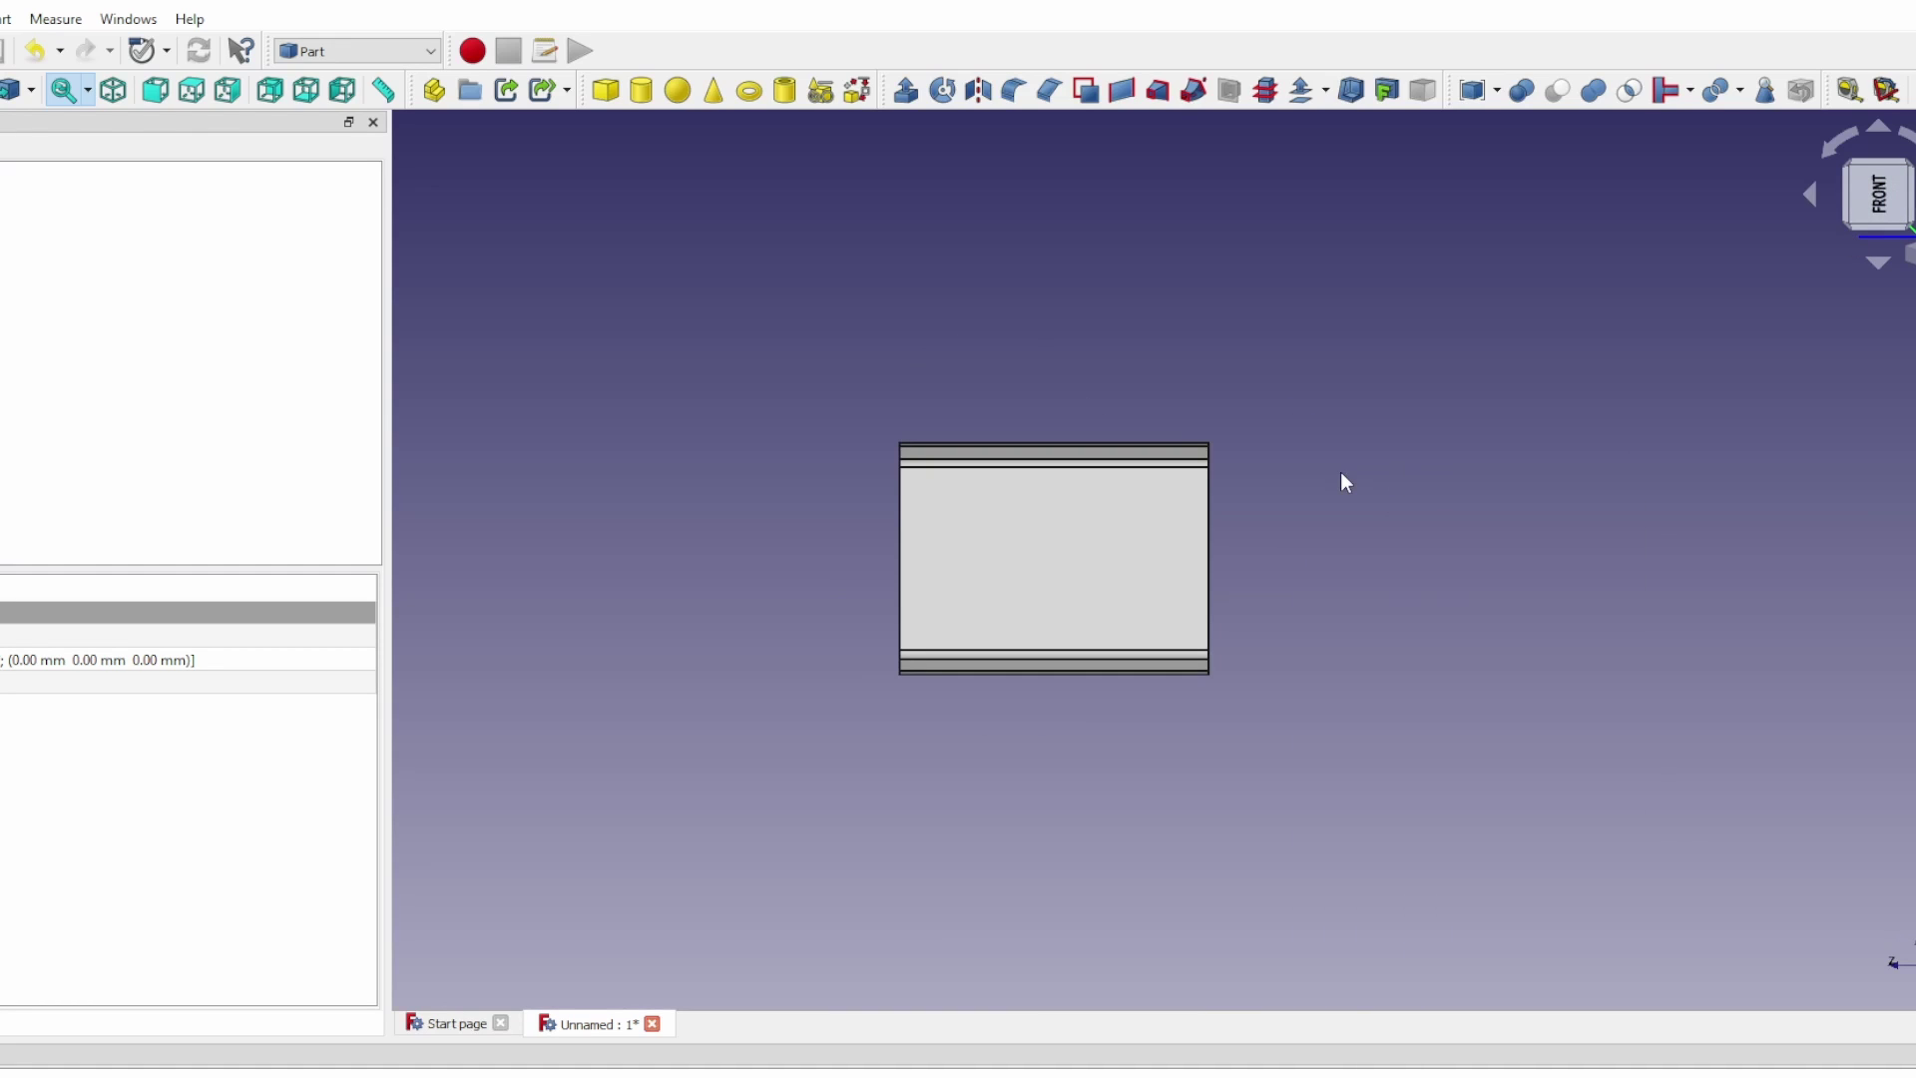
click(1813, 197)
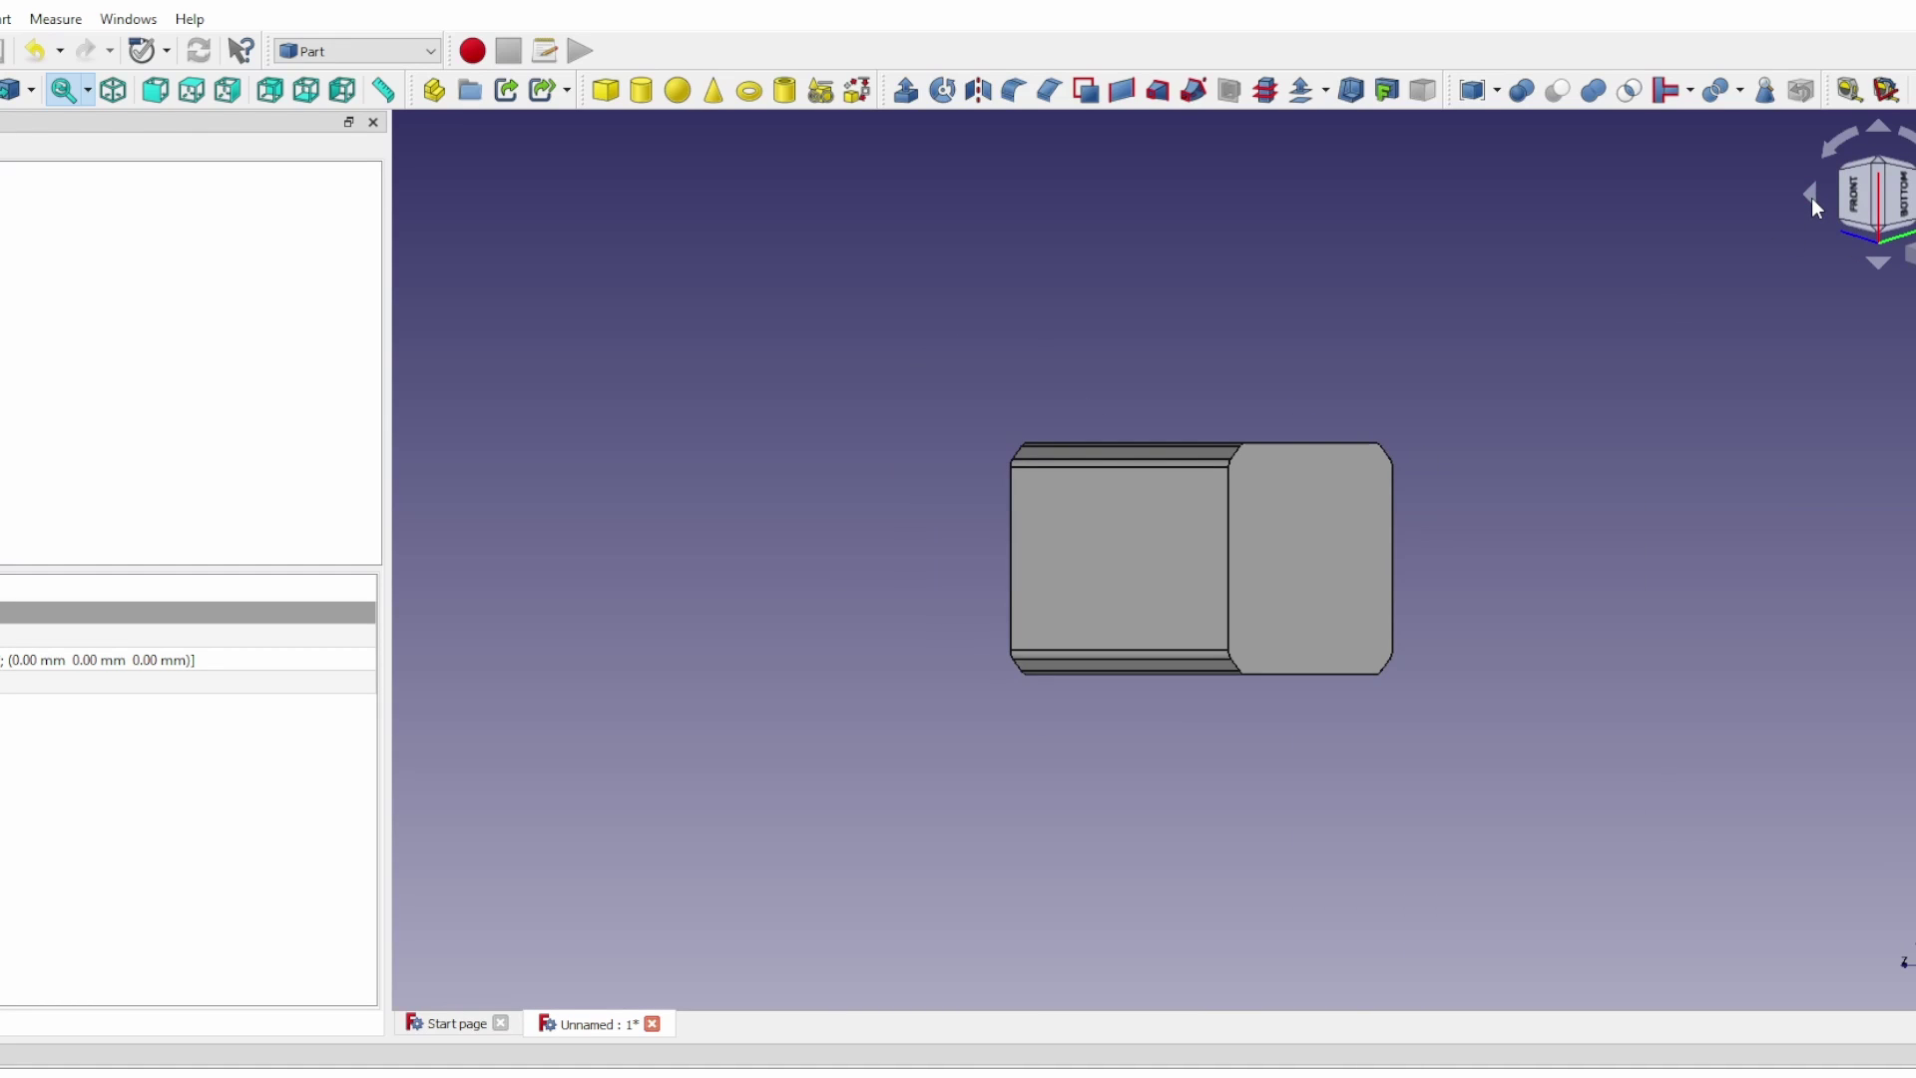
click(1873, 126)
scroll(1295, 675, up, 2)
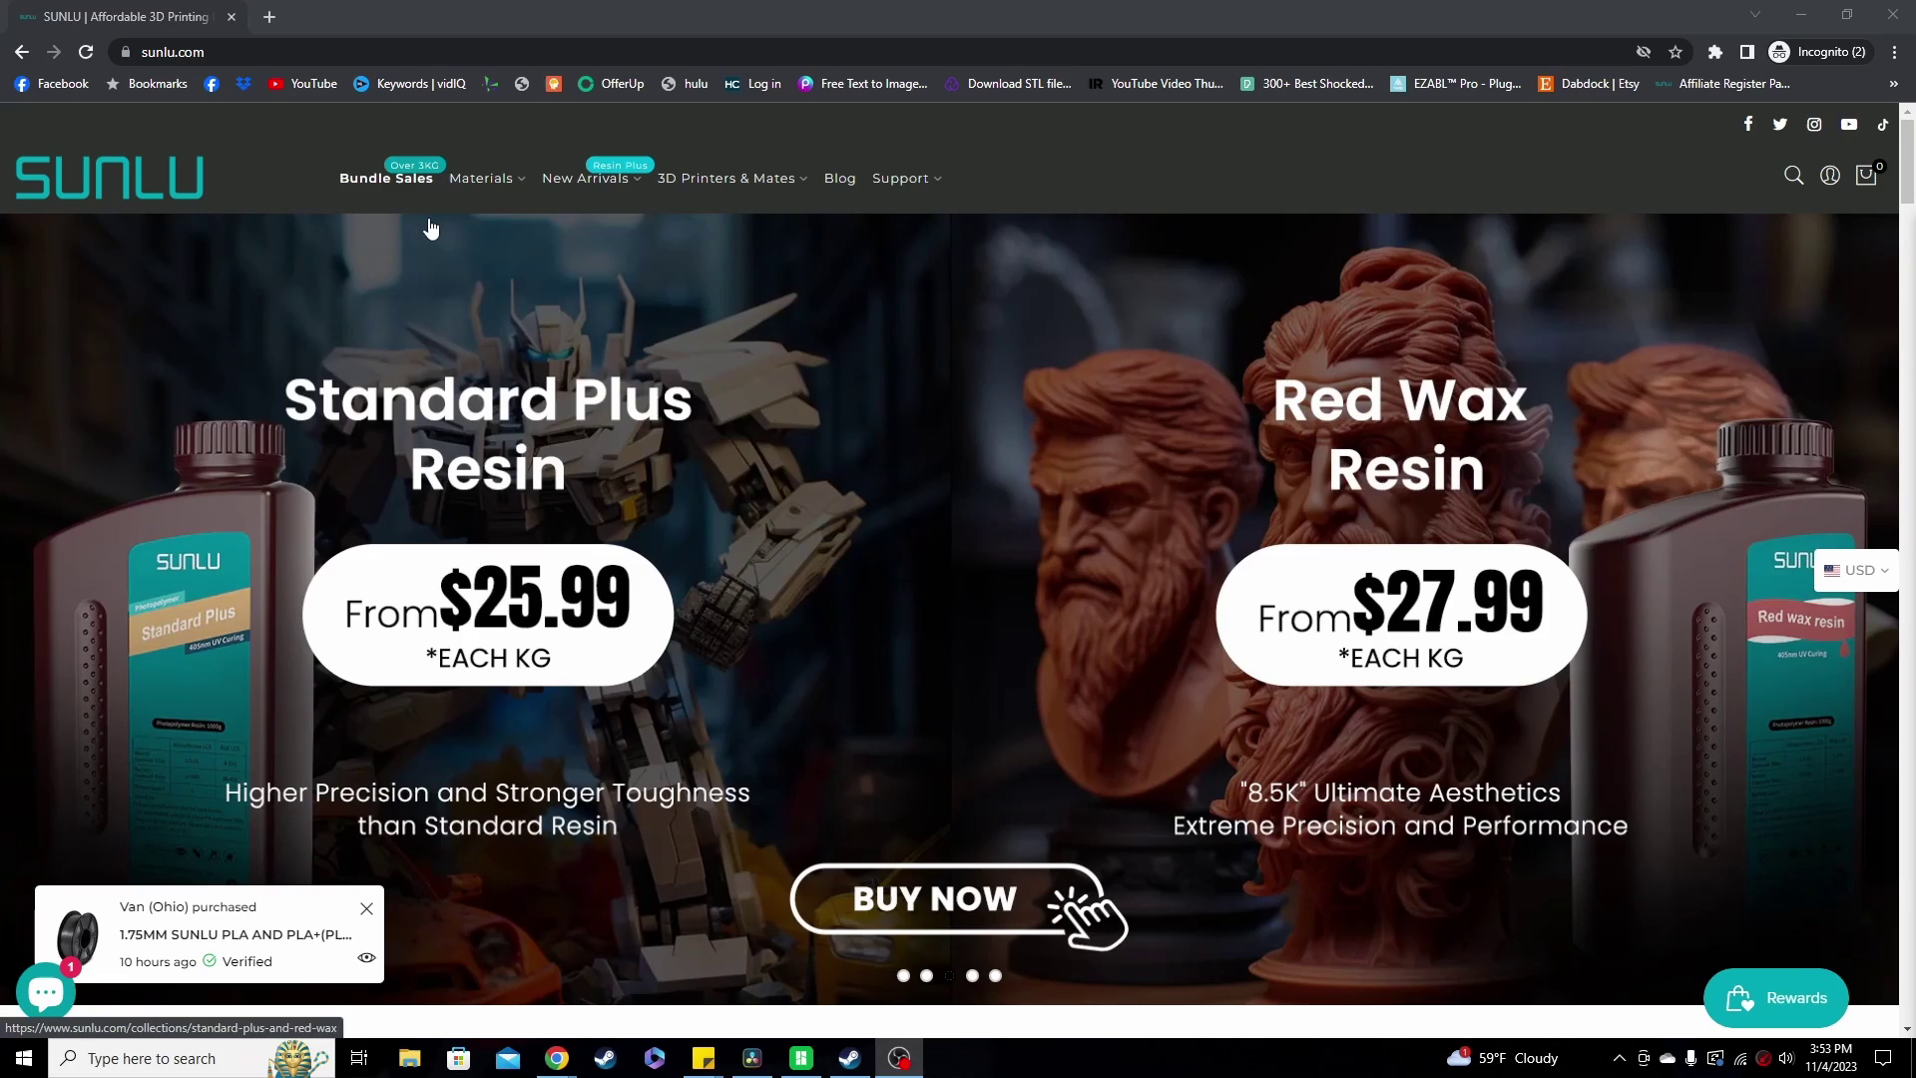
Switch to the browser and review the filaments and UV resins offered on the SUNLU website
mouse_move(447, 192)
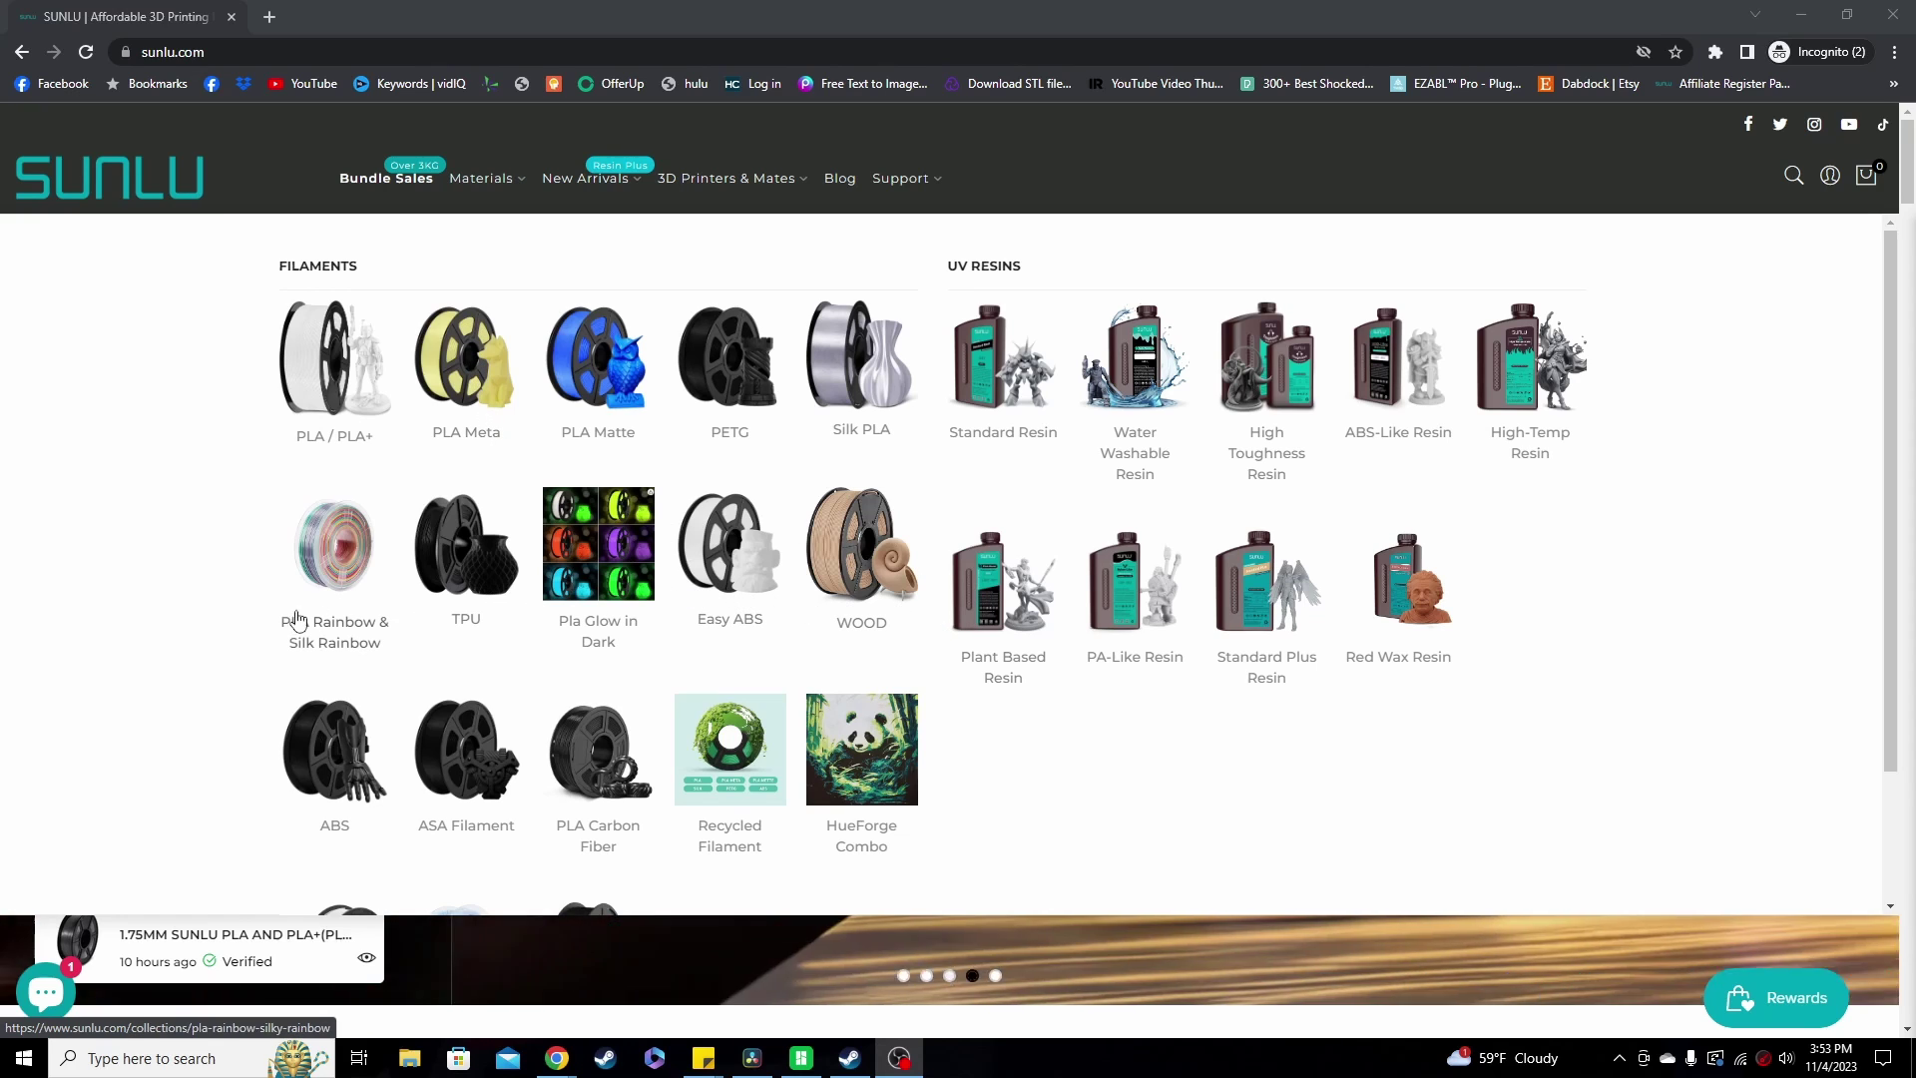
scroll(661, 739, down, 1)
scroll(660, 738, down, 2)
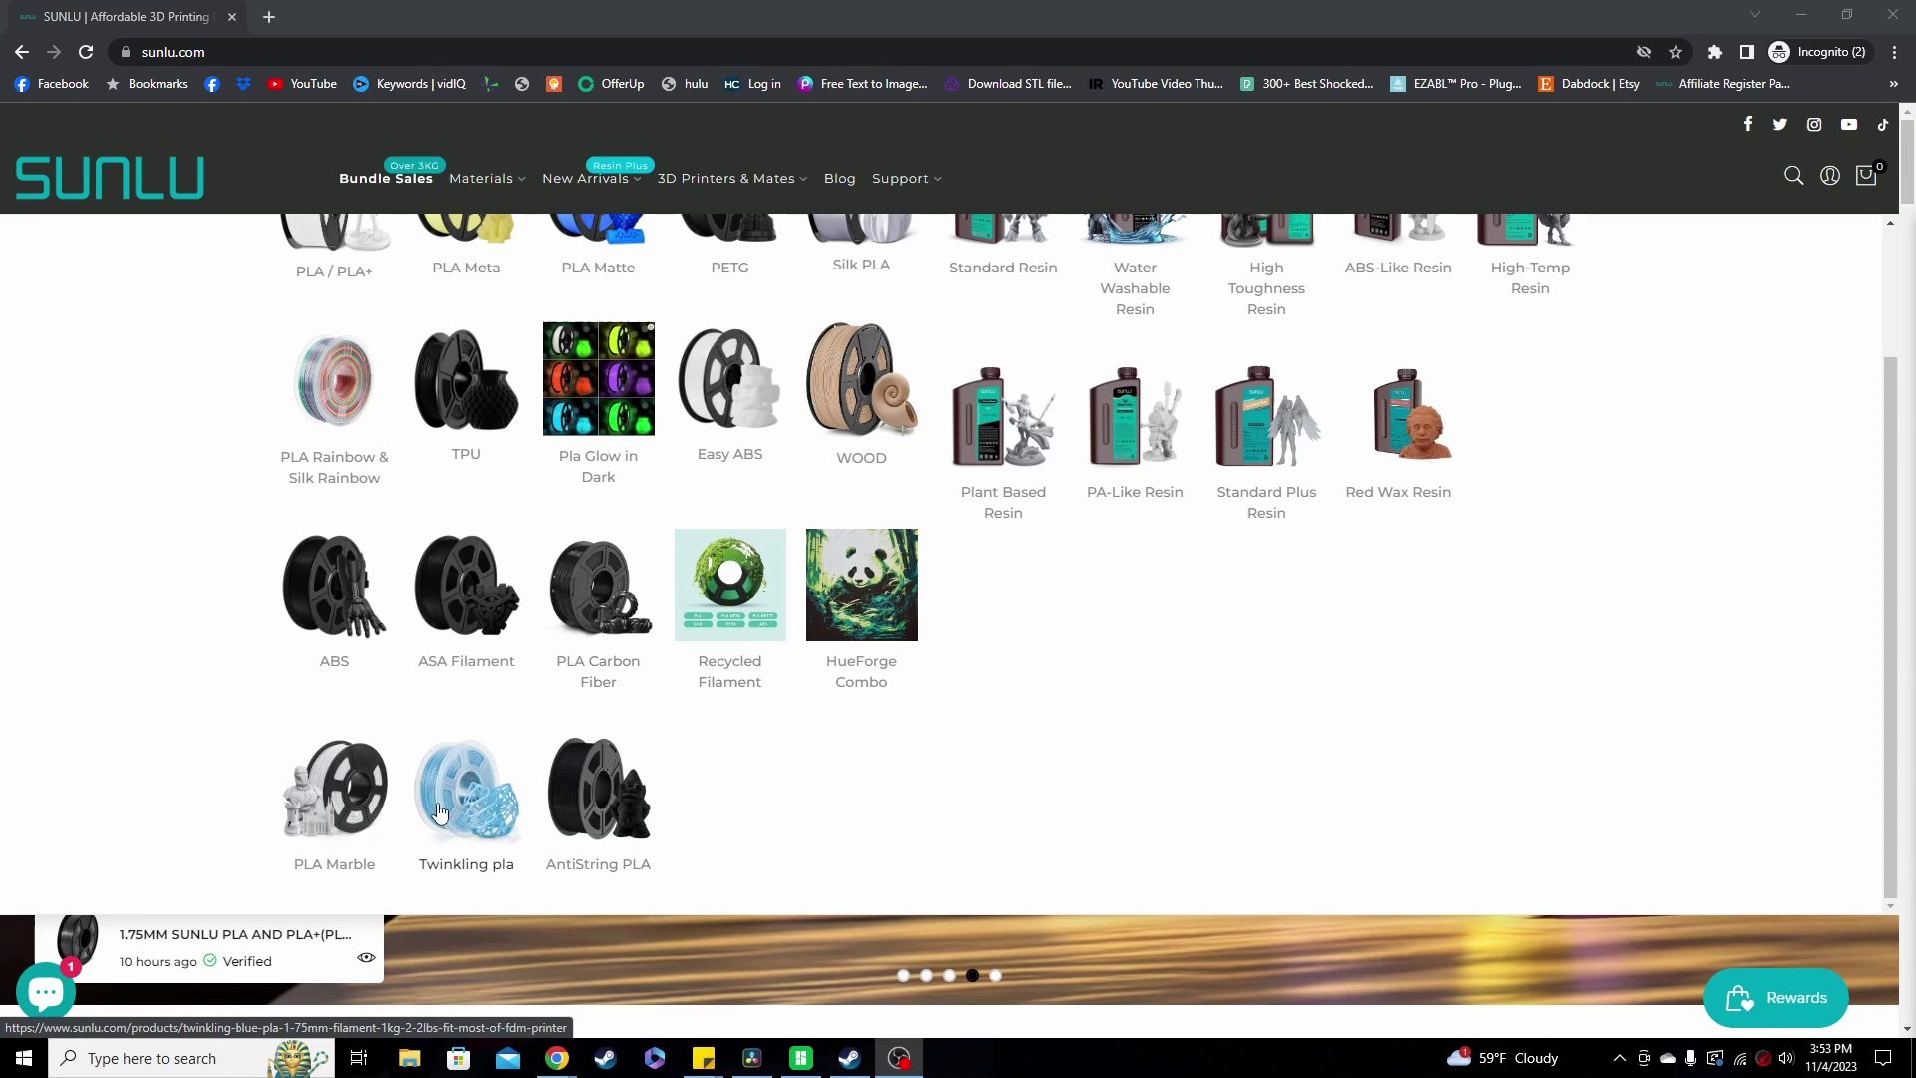
scroll(1069, 655, up, 3)
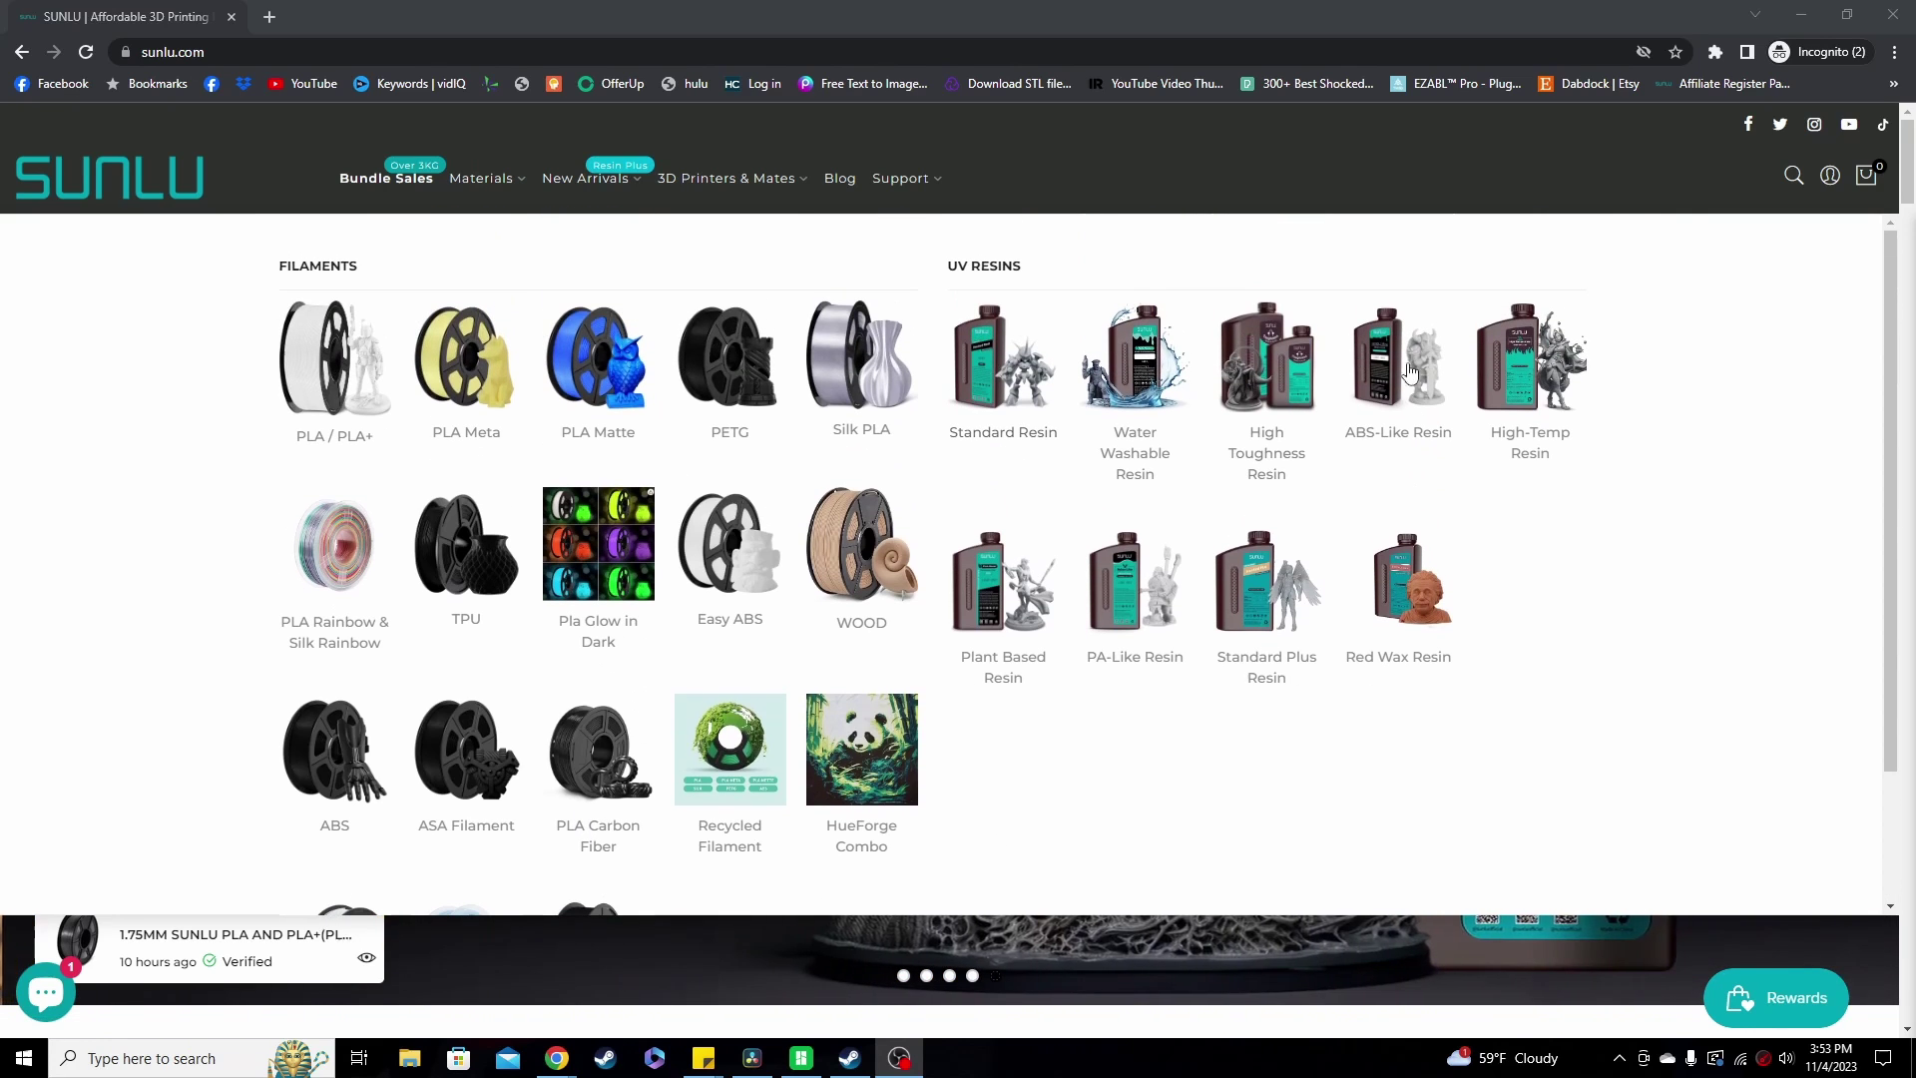
Look over SUNLU's new arrivals and open the 3D Printers & Mates page
mouse_move(619, 188)
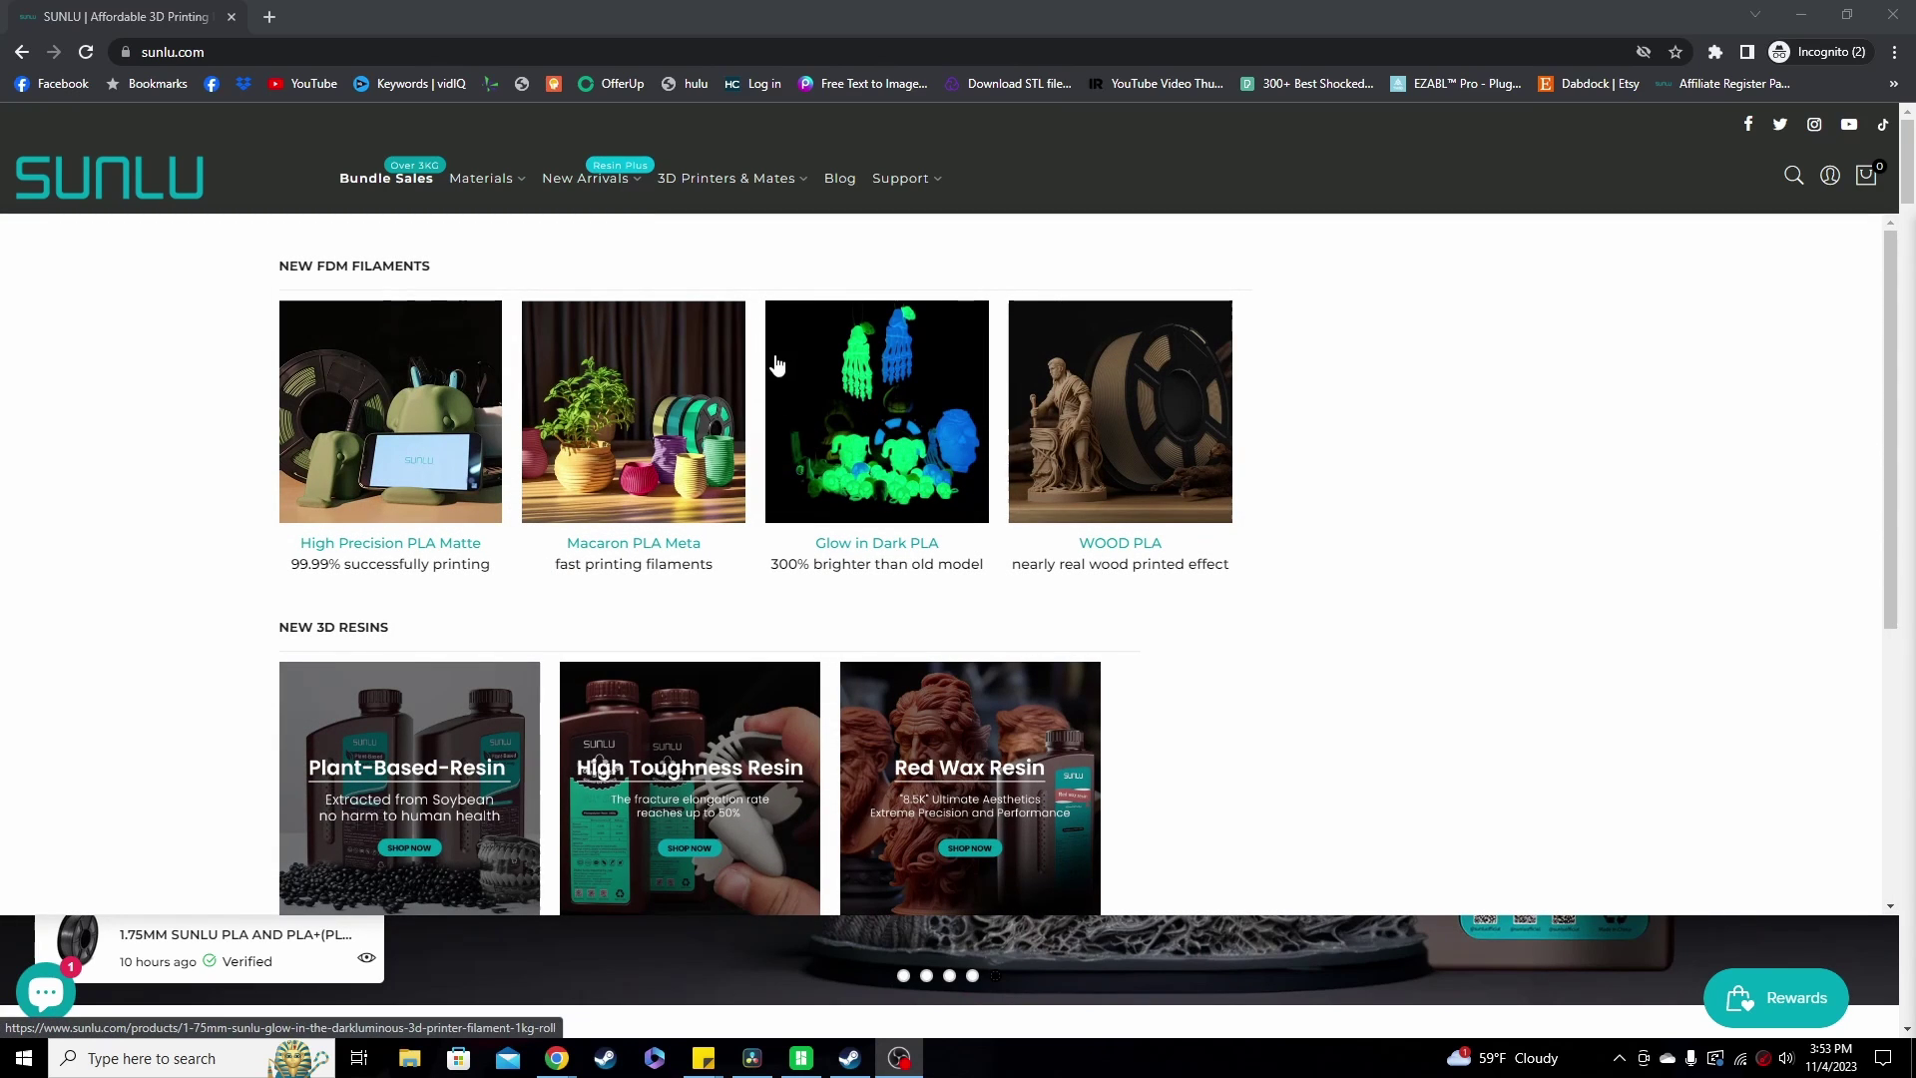
mouse_move(719, 186)
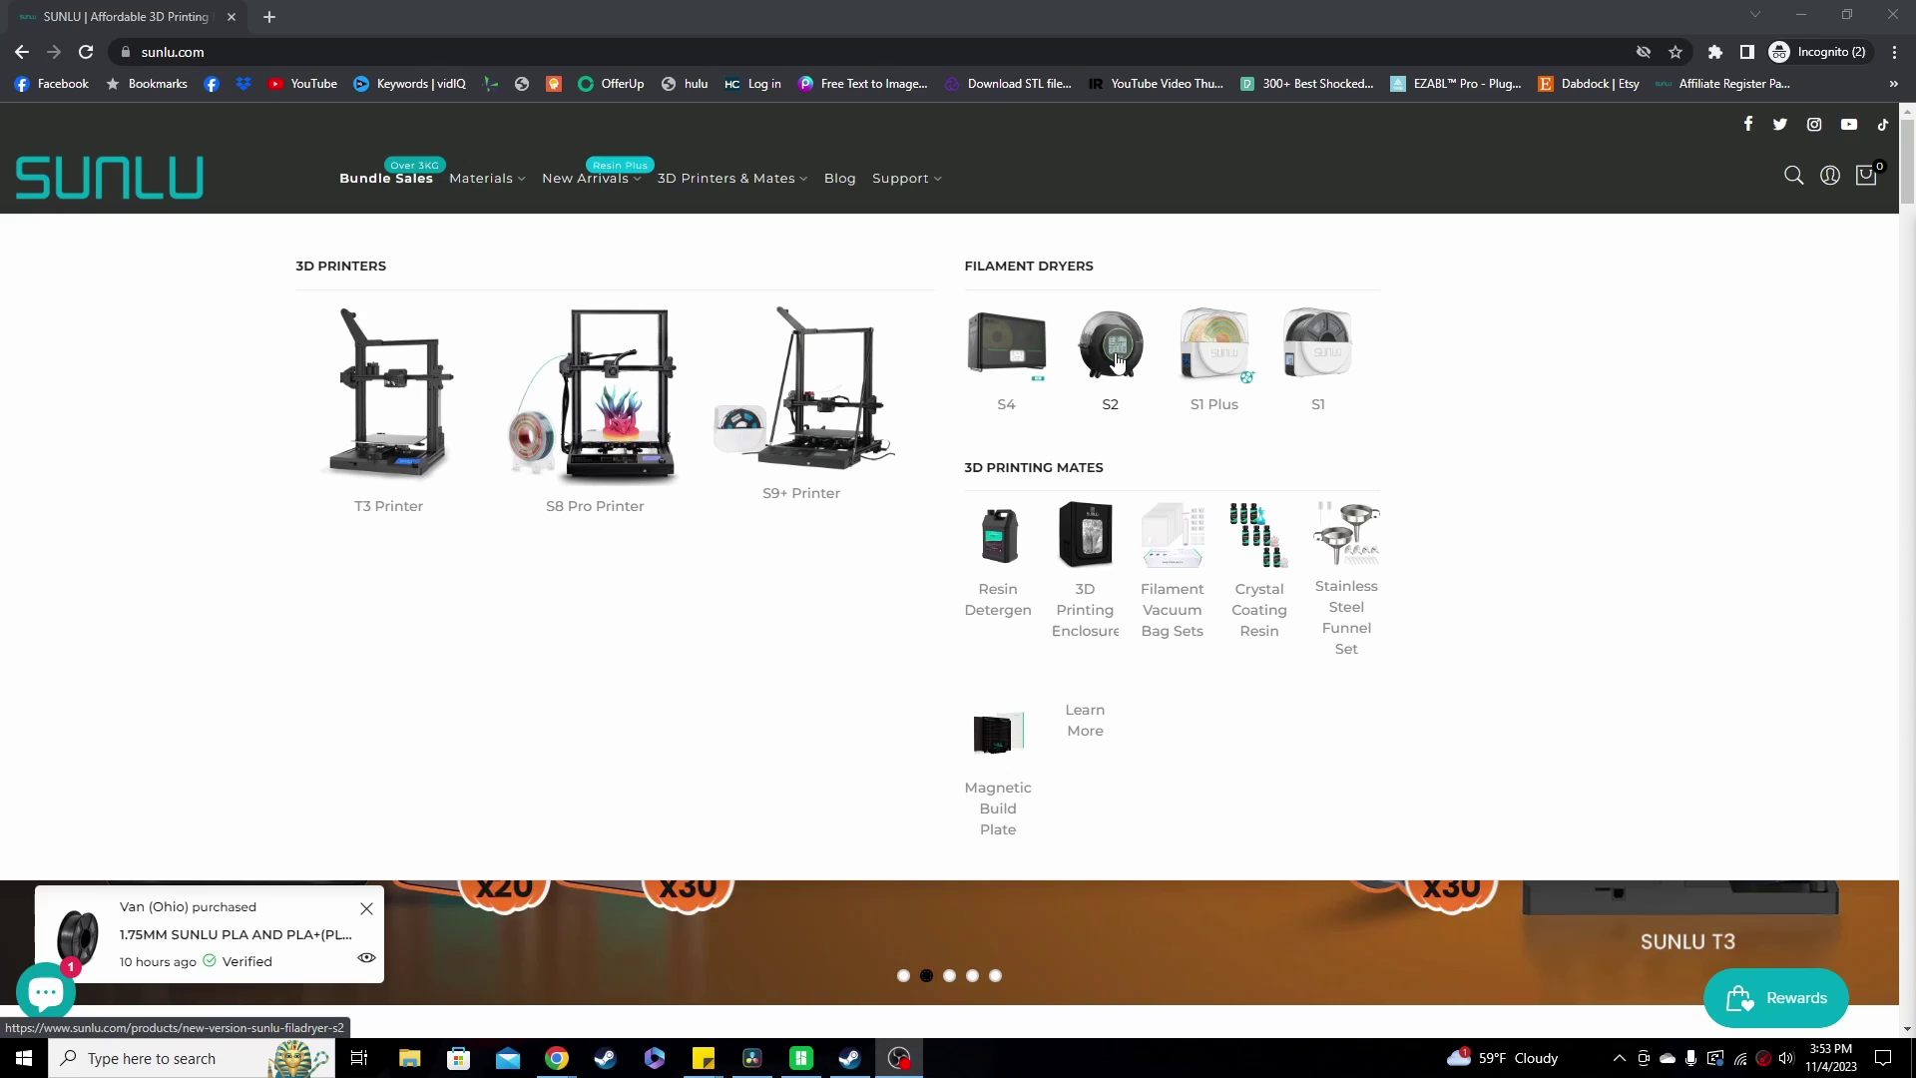
click(746, 180)
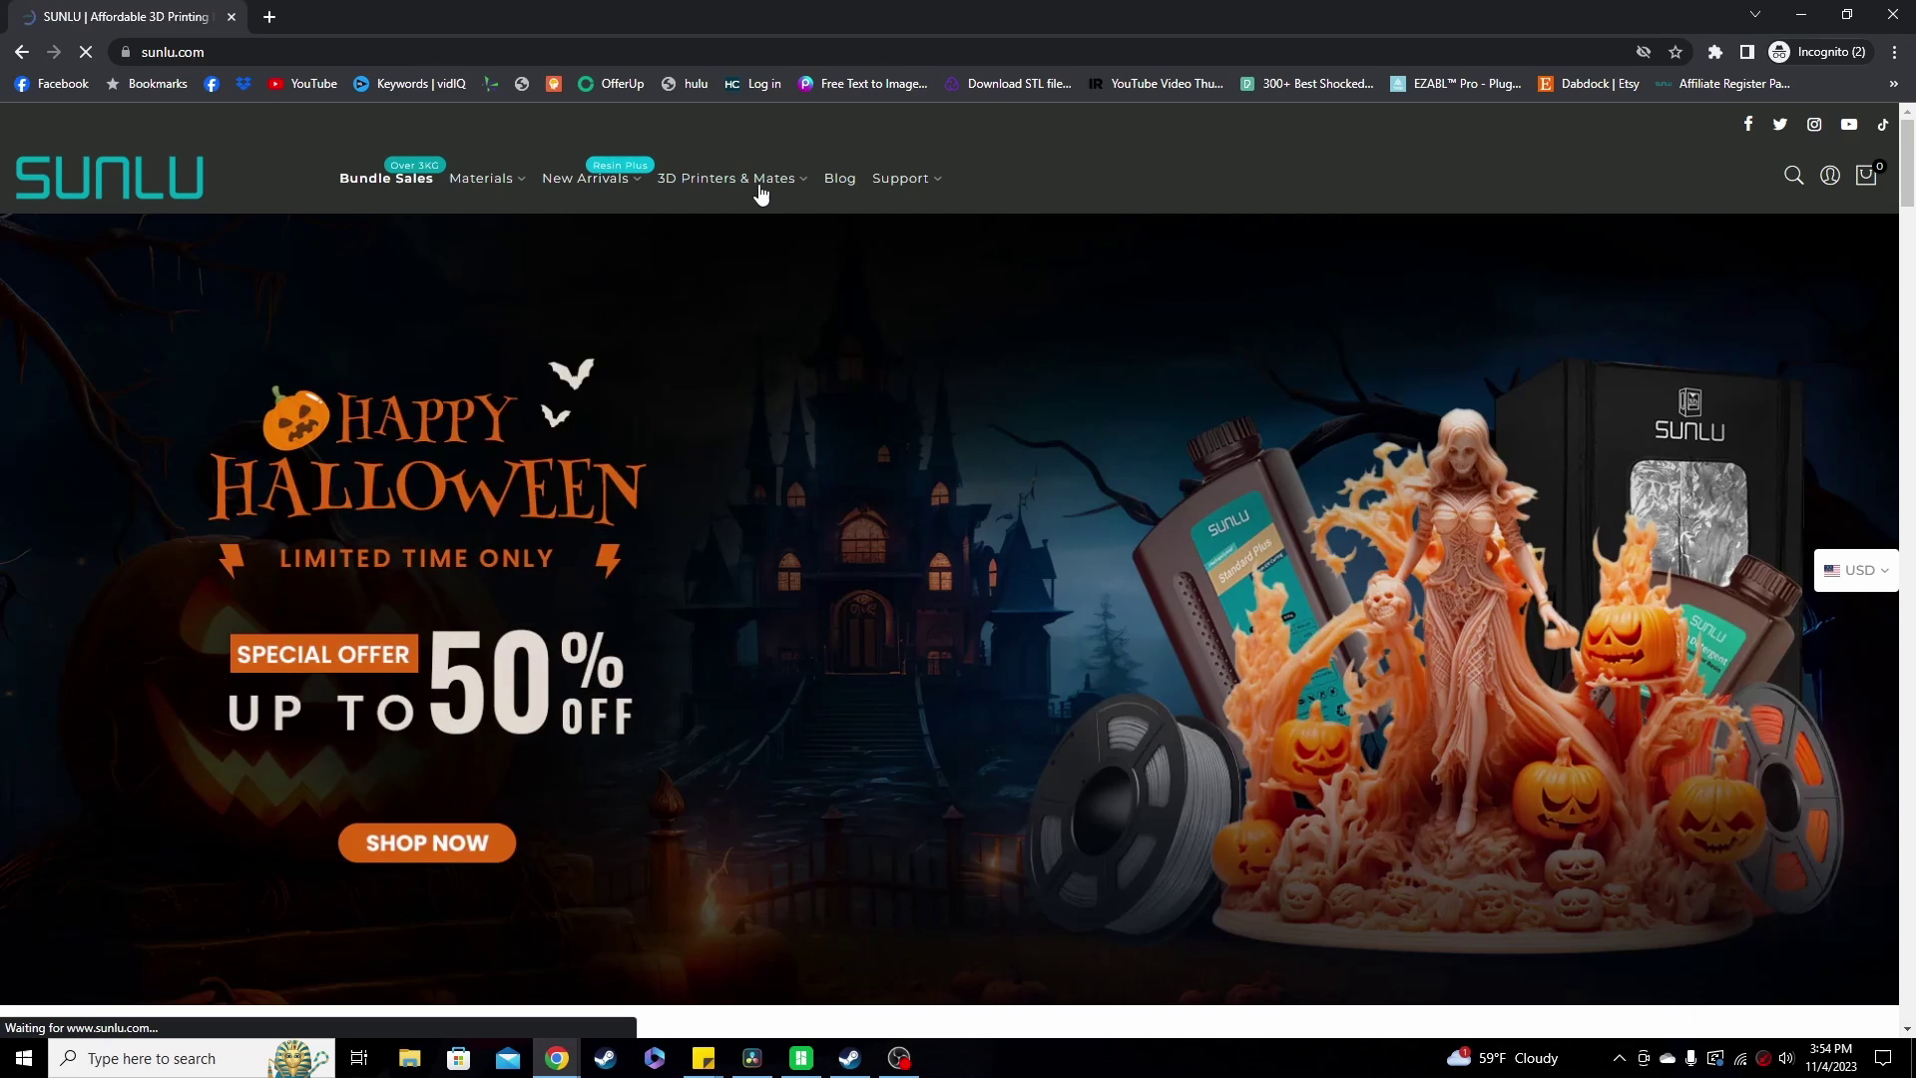
Review the SUNLU home page from the printer and filament dryer offers down to the bundle filaments and UV resins
mouse_move(803, 192)
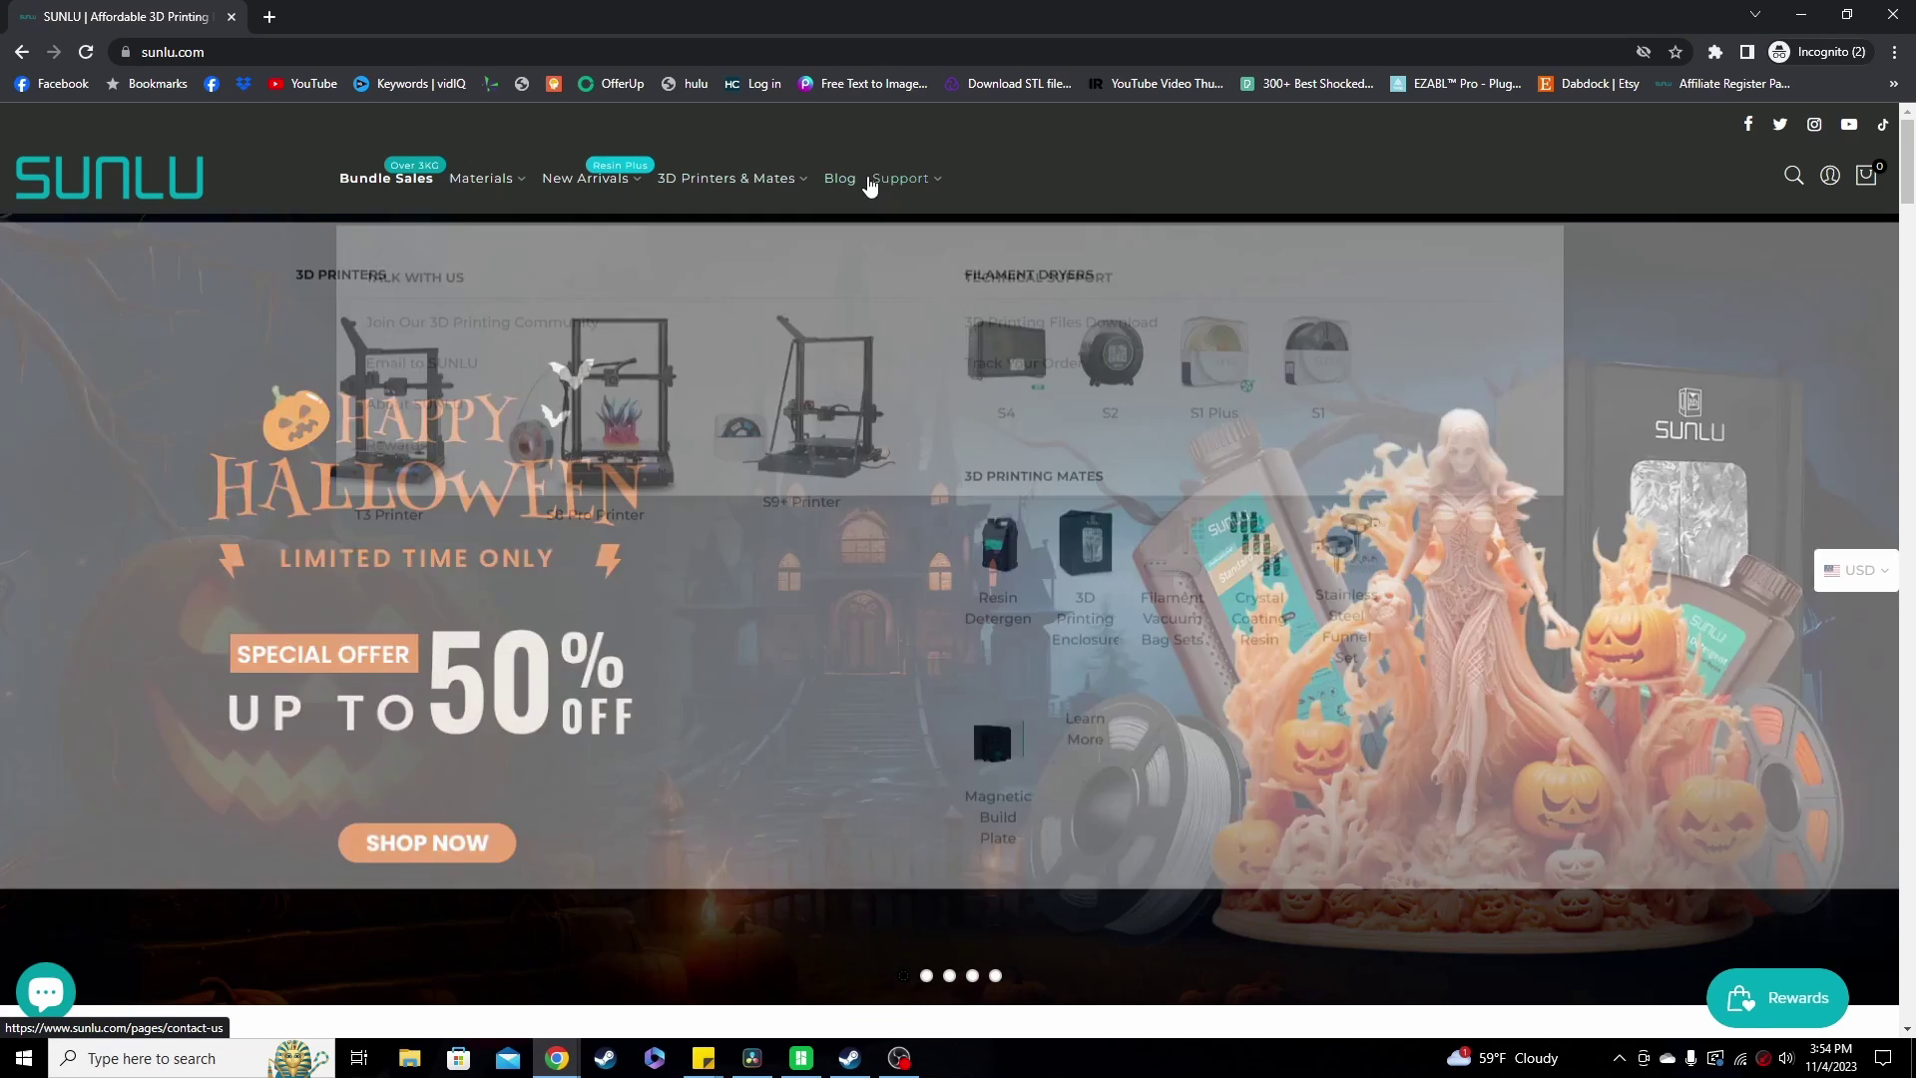
scroll(664, 487, down, 5)
scroll(665, 487, down, 15)
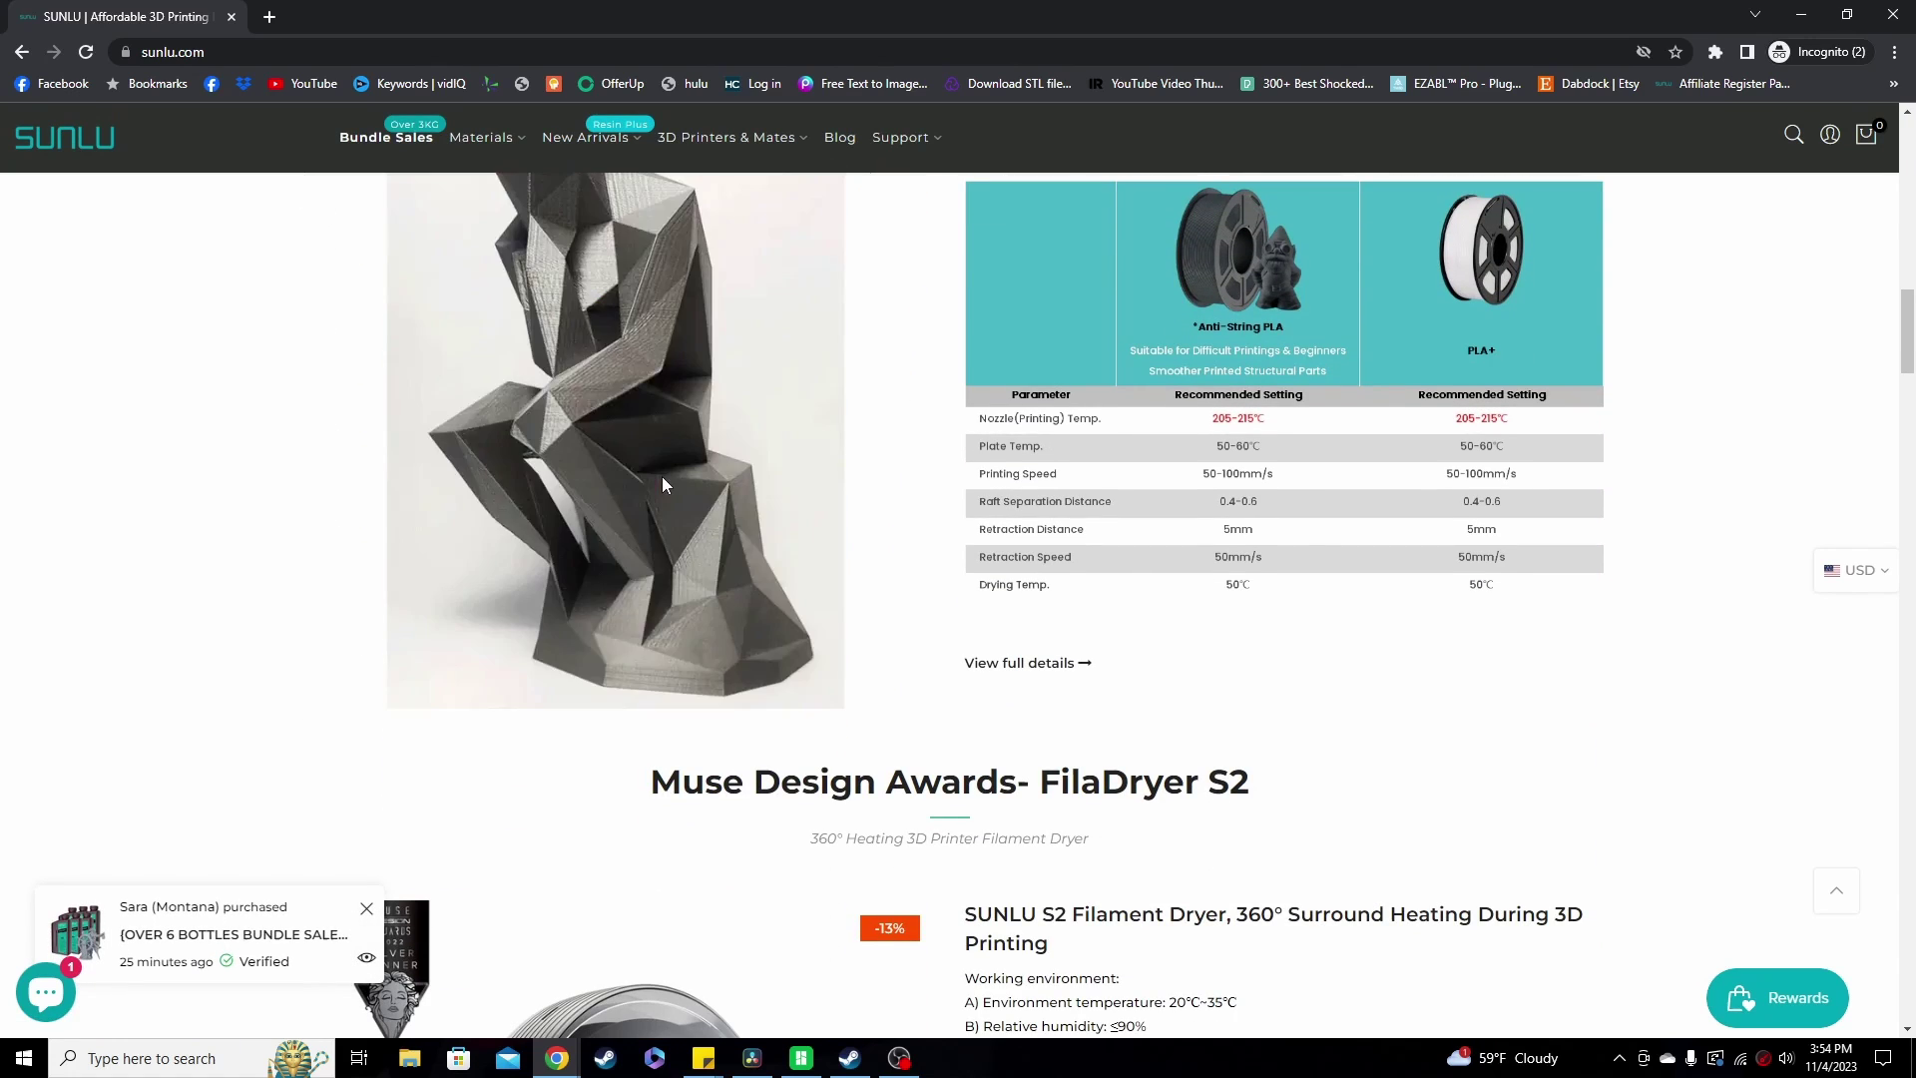
scroll(661, 484, down, 8)
scroll(662, 484, down, 20)
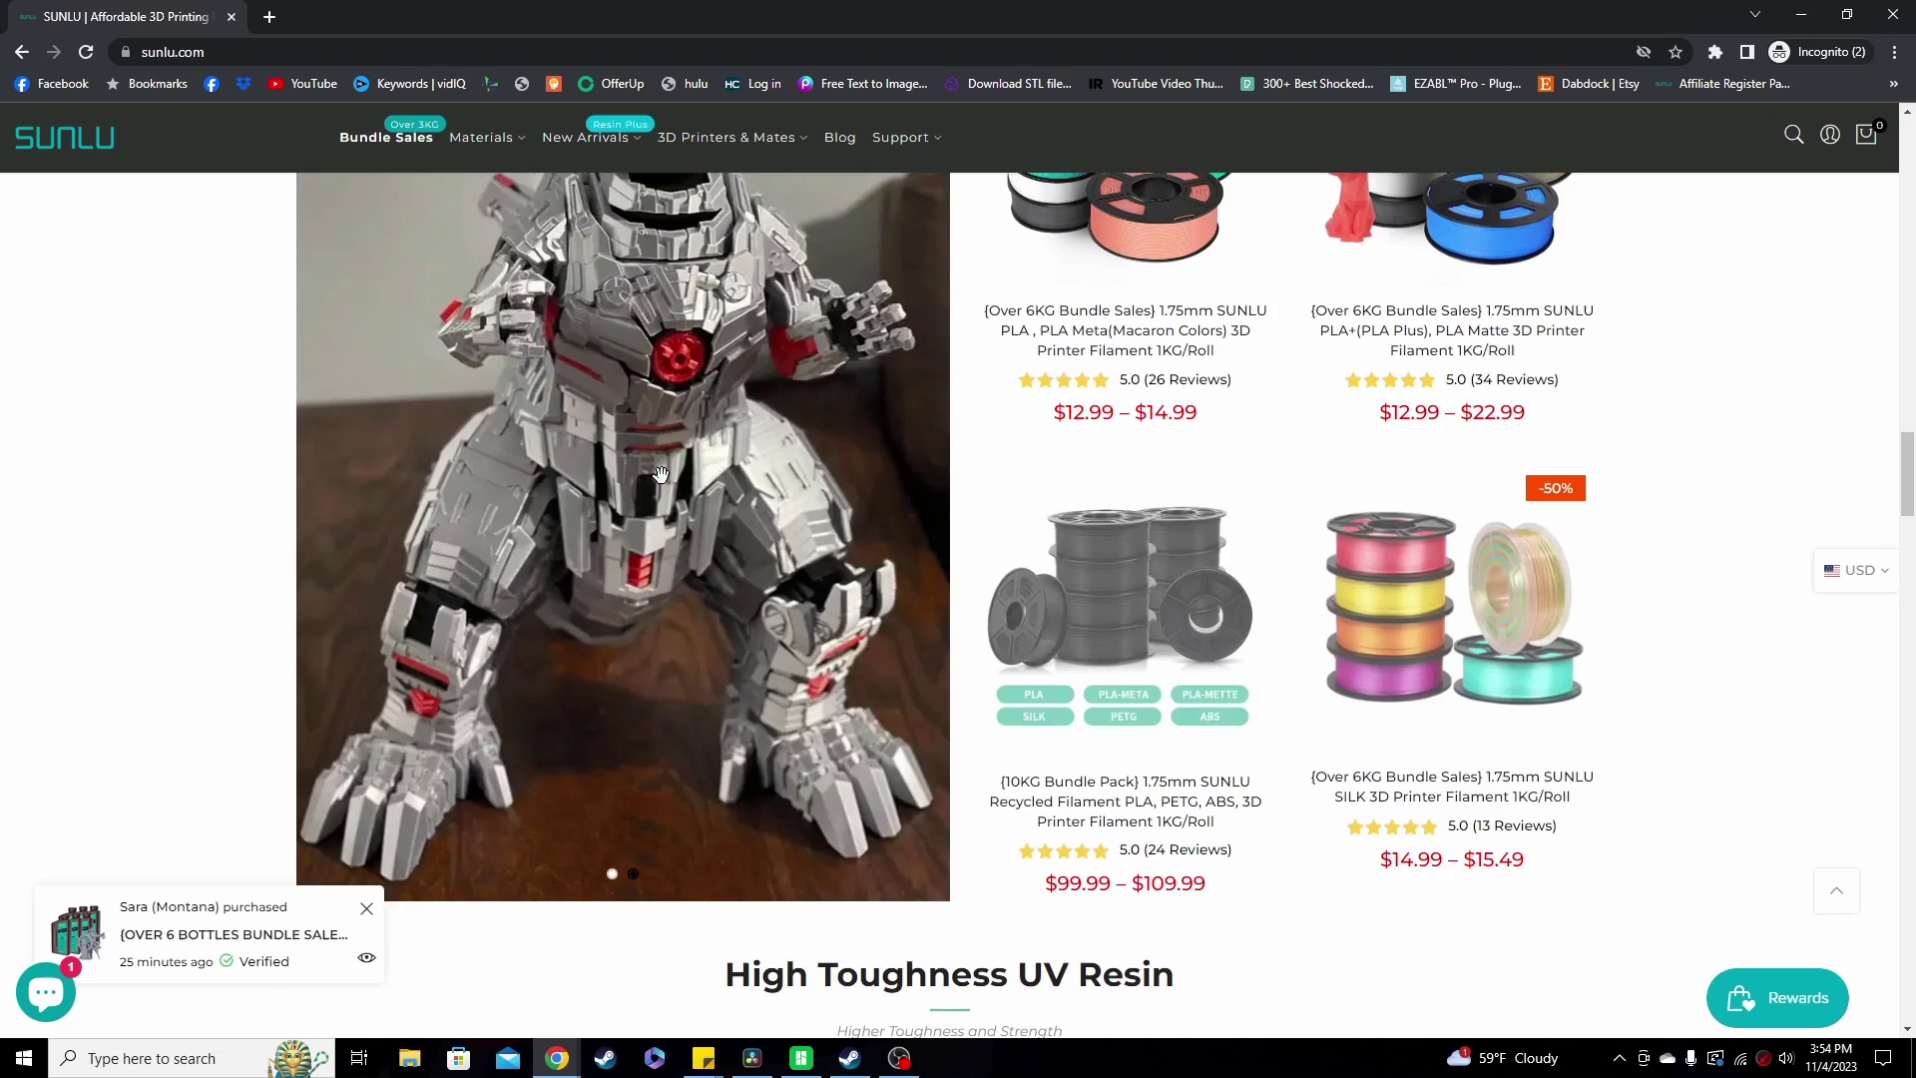
scroll(658, 480, down, 18)
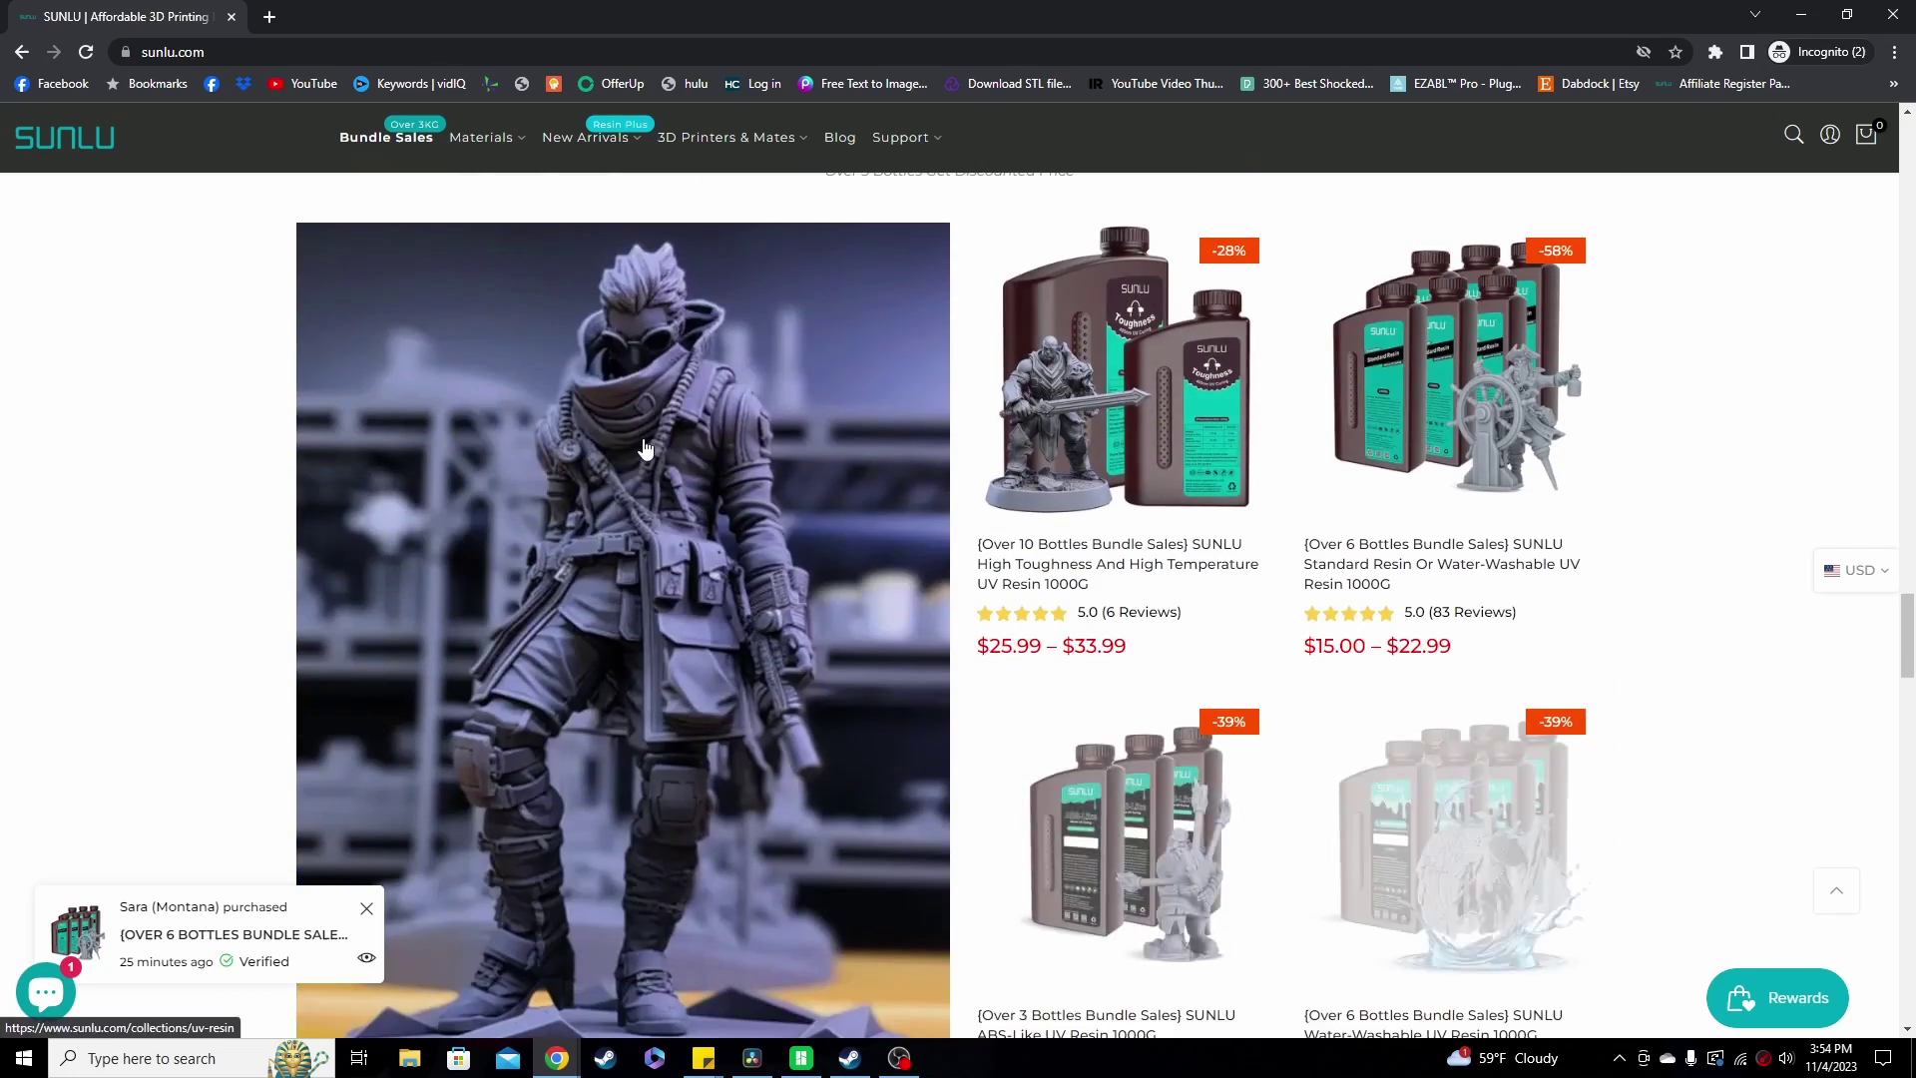
scroll(643, 446, down, 2)
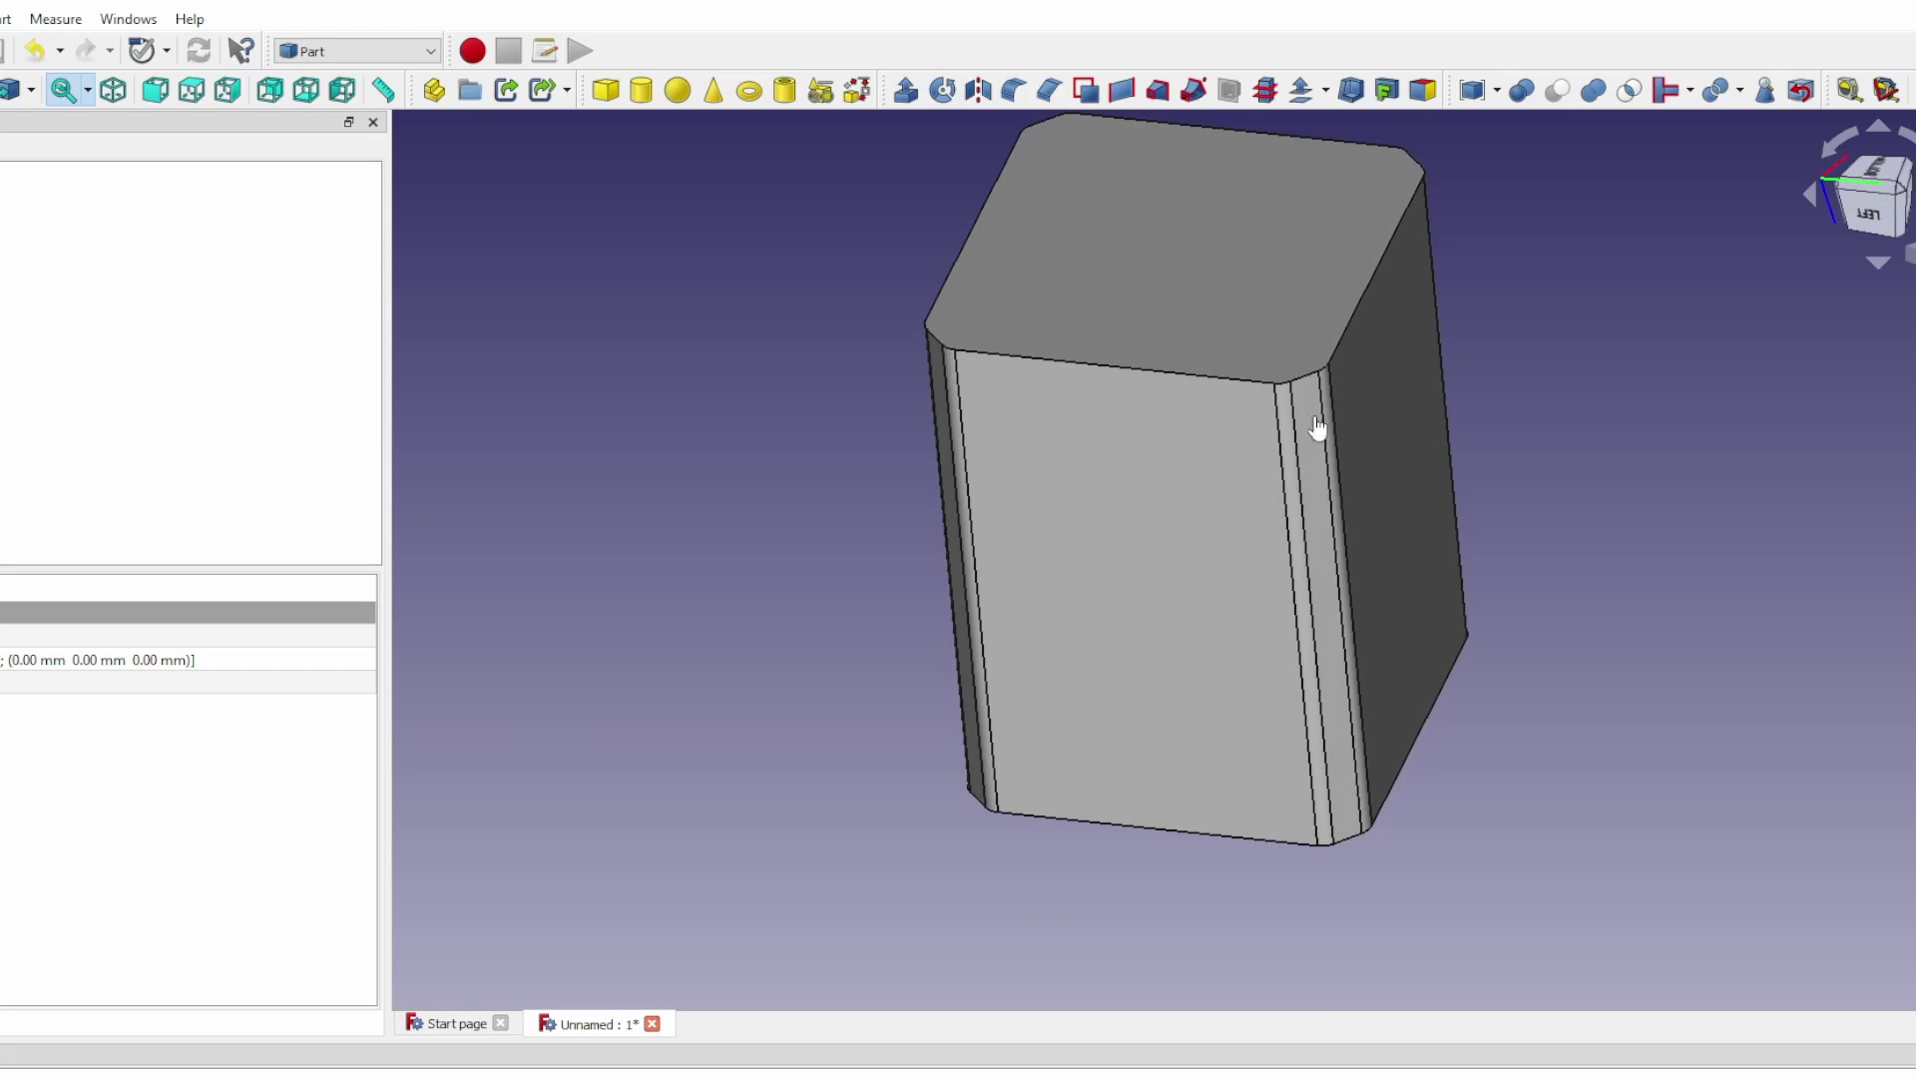
Select the full loop of edges around the block's bottom face, including the short segments at the chamfered and filleted corners
click(1318, 429)
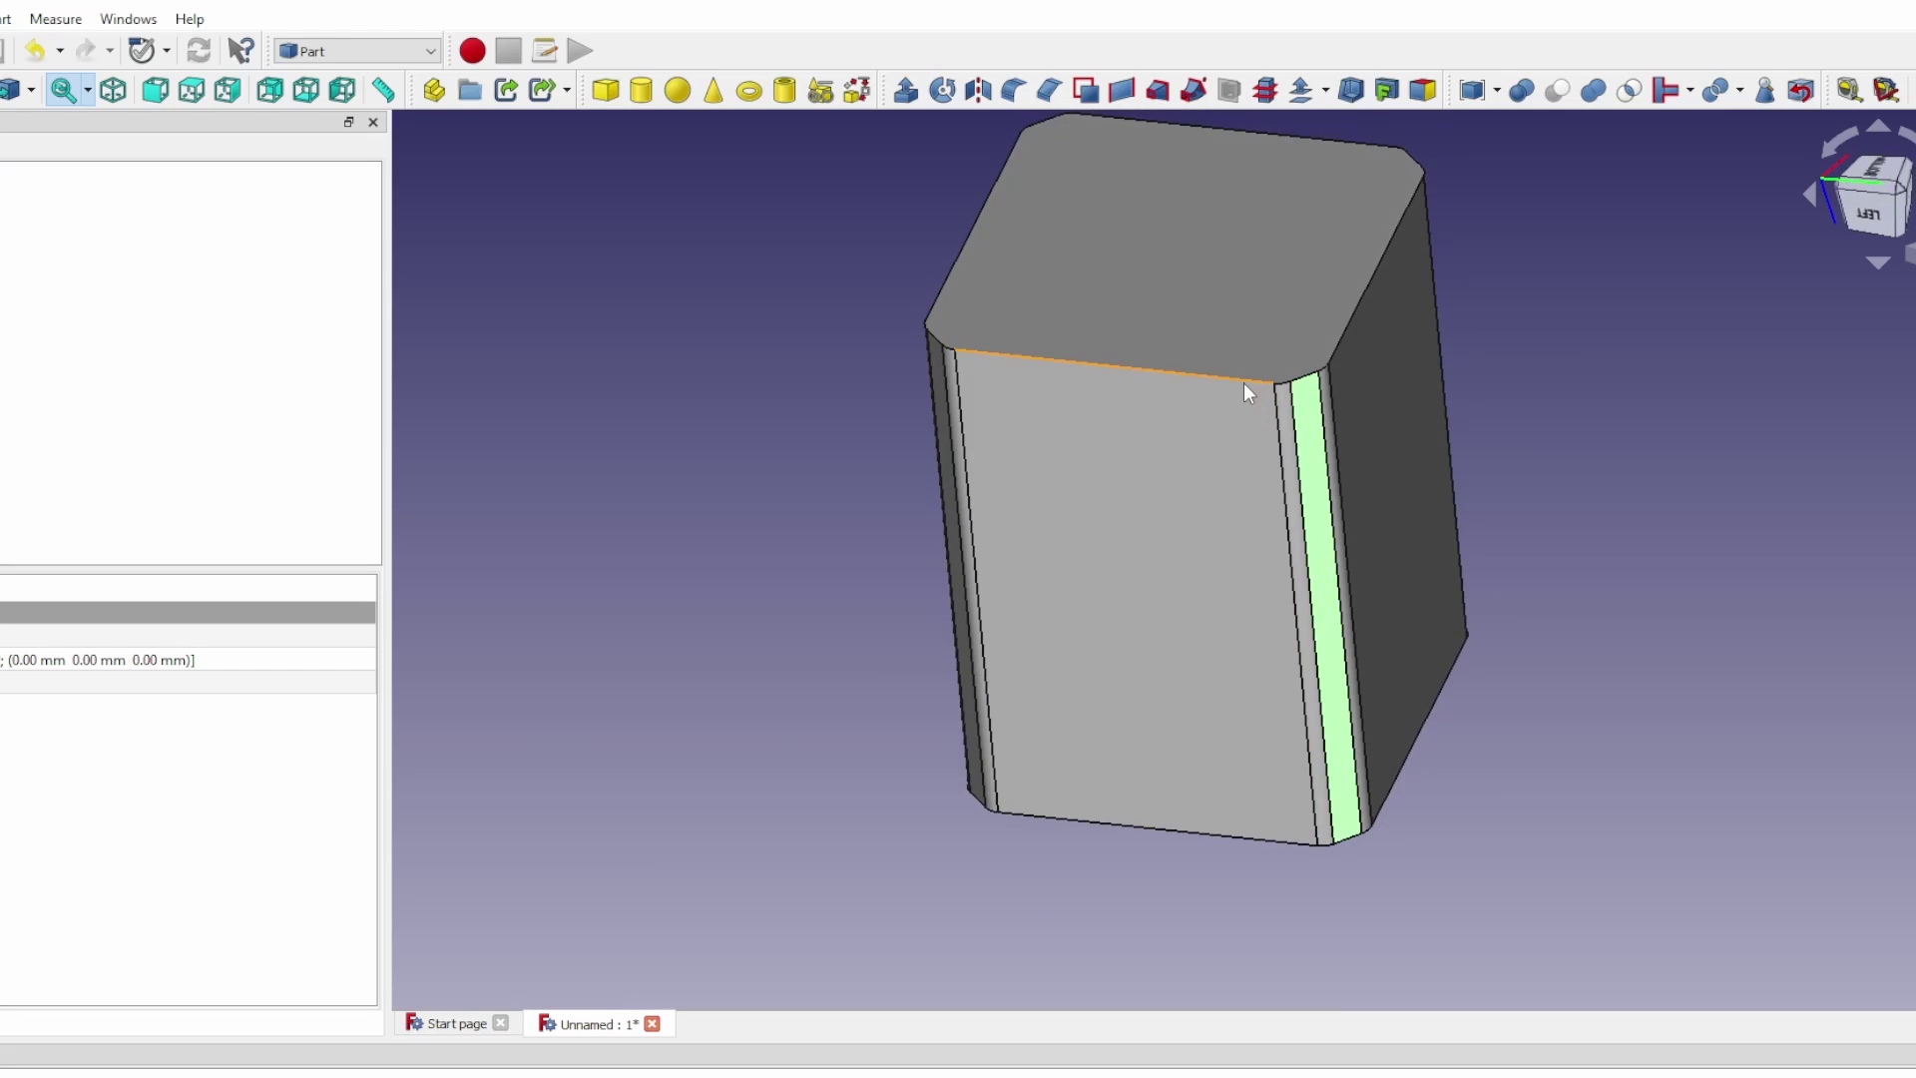
click(1249, 380)
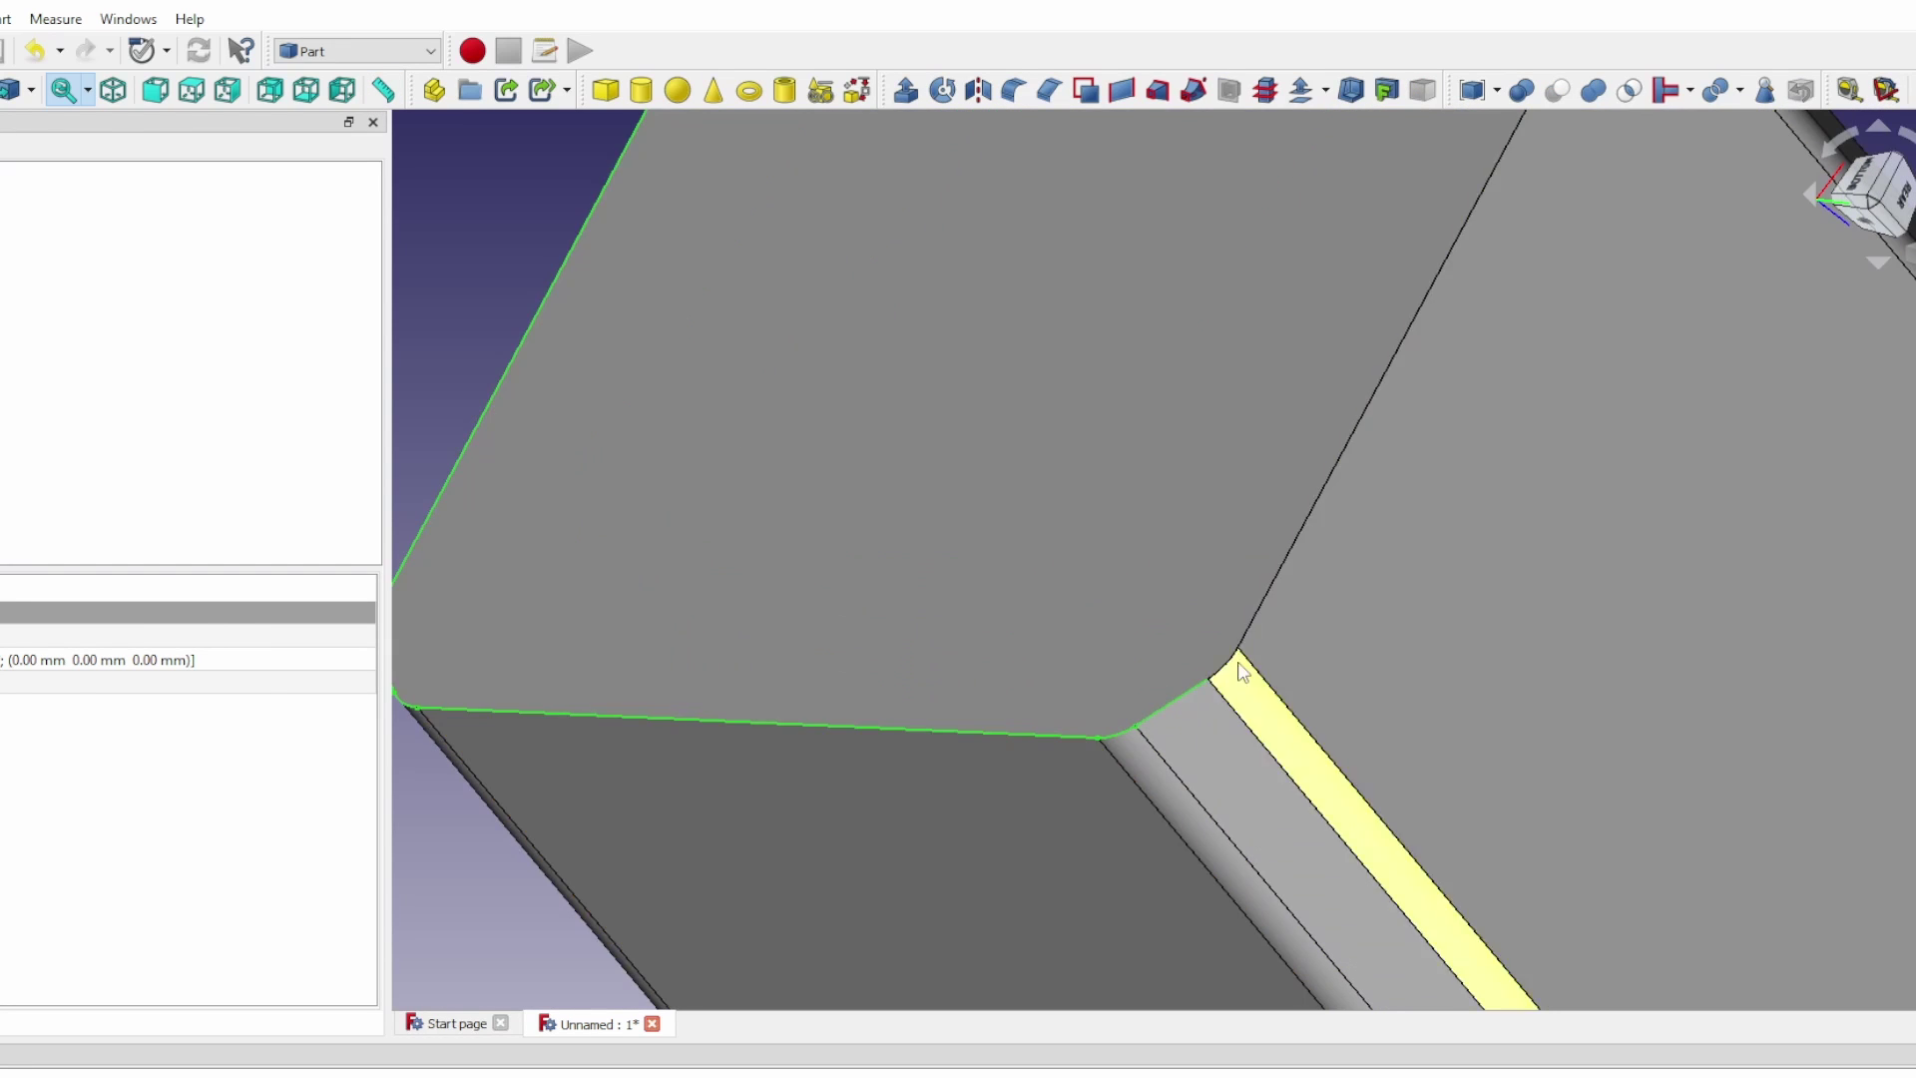
ctrl+click(1227, 662)
ctrl+click(1253, 620)
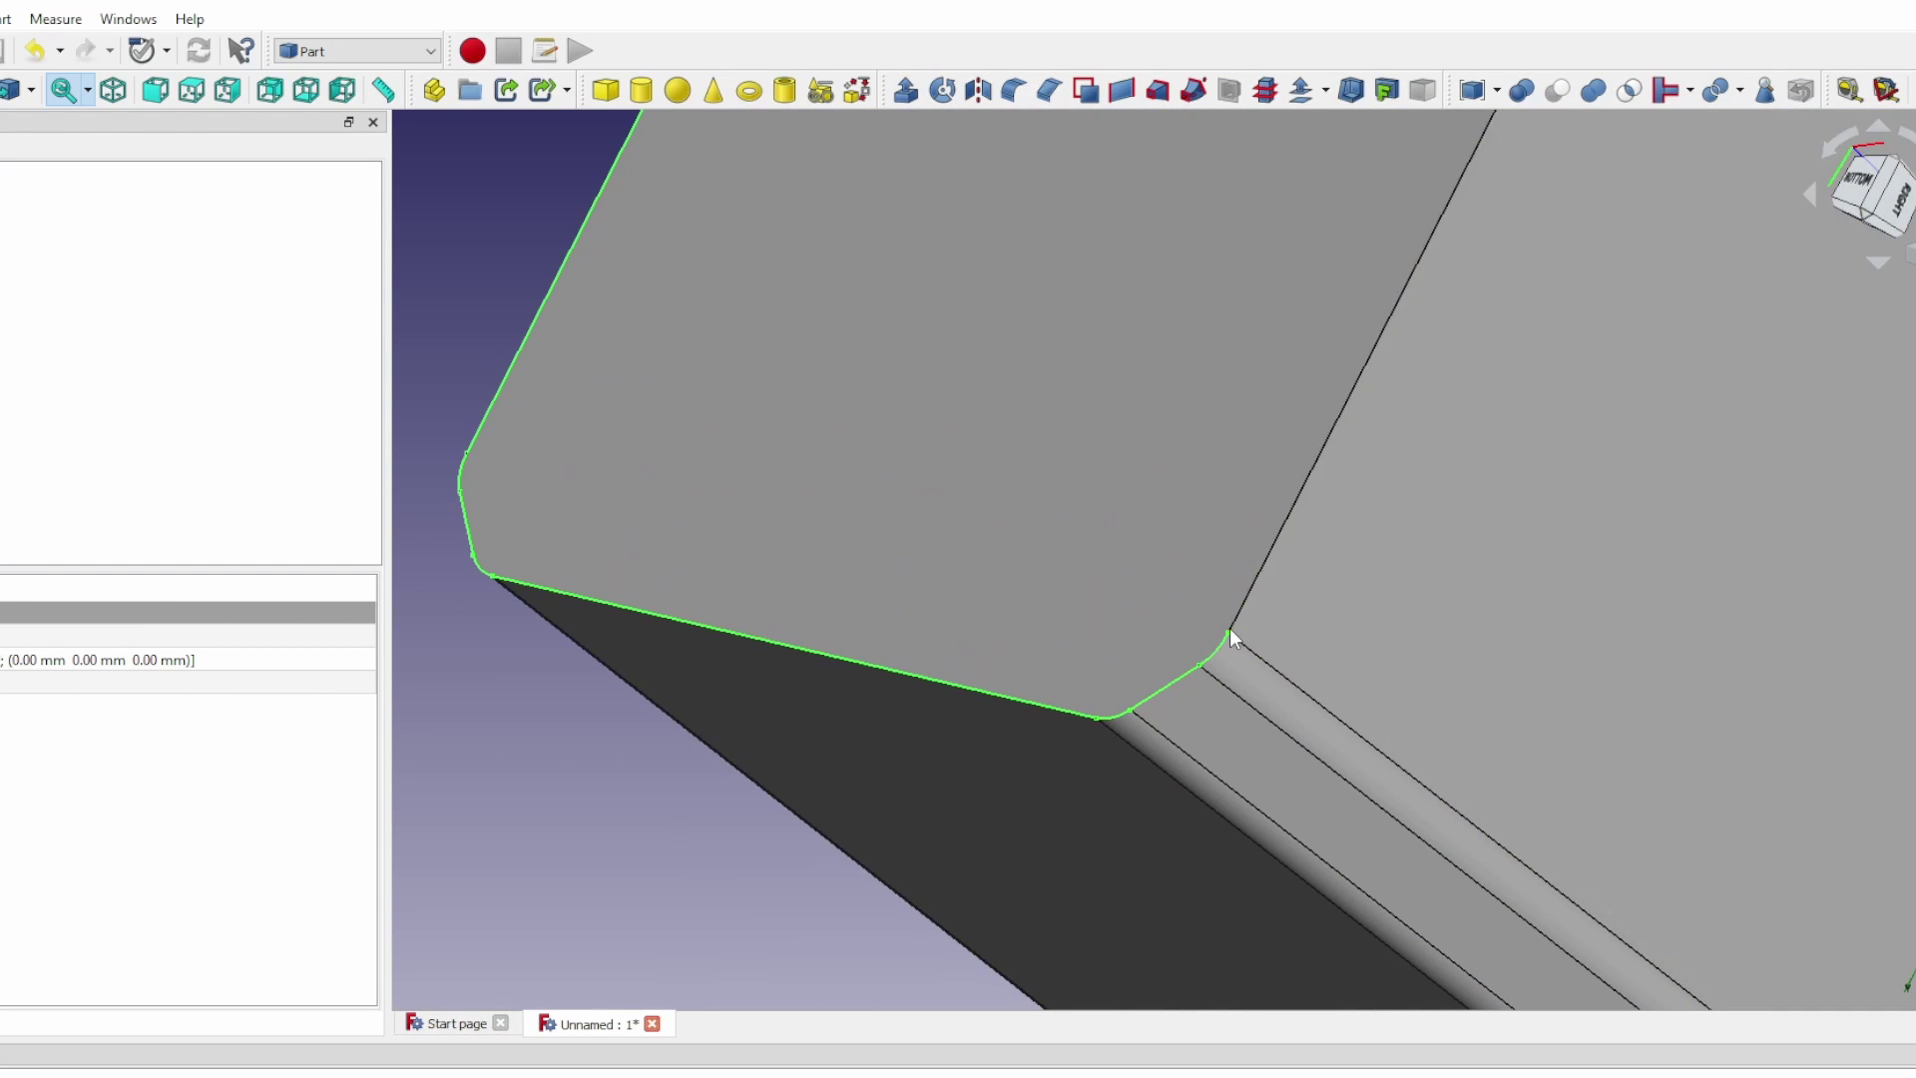
middle_drag(1229, 629, 1552, 389)
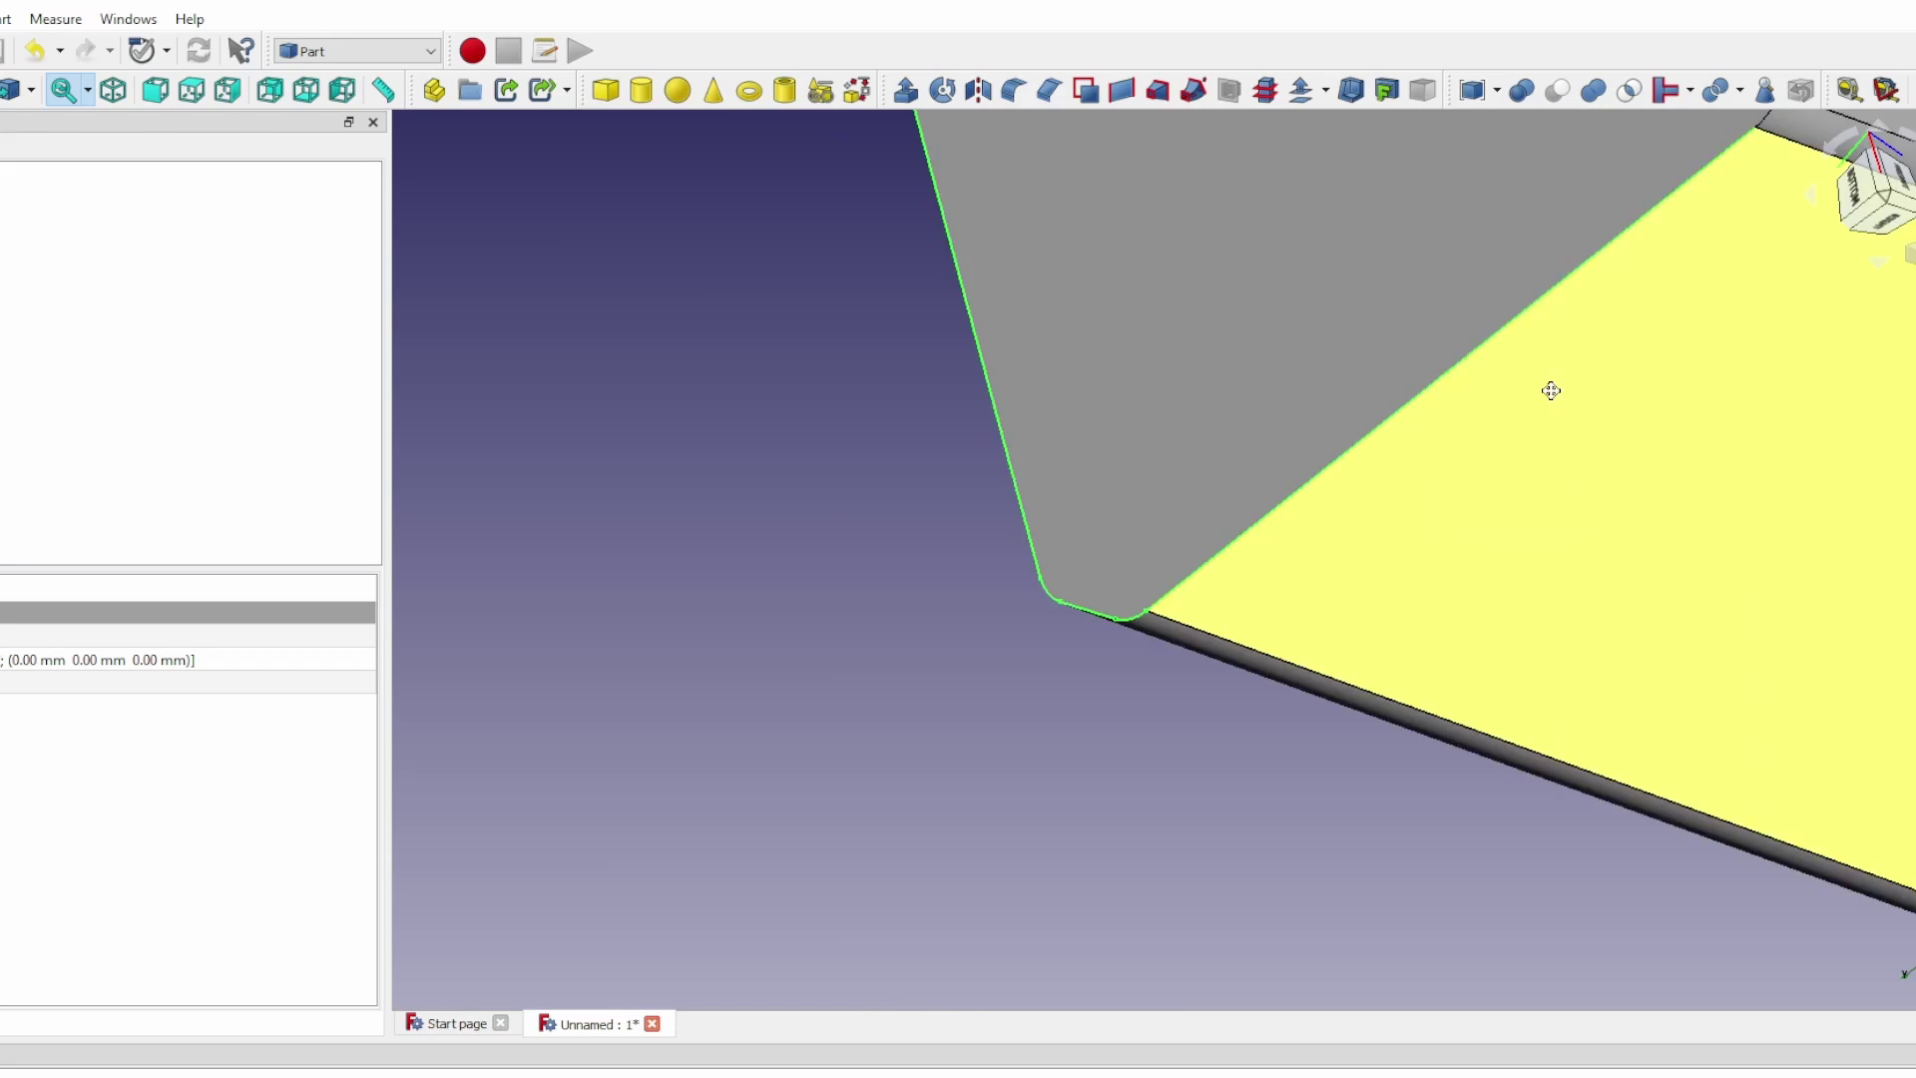
click(1625, 317)
ctrl+click(1602, 379)
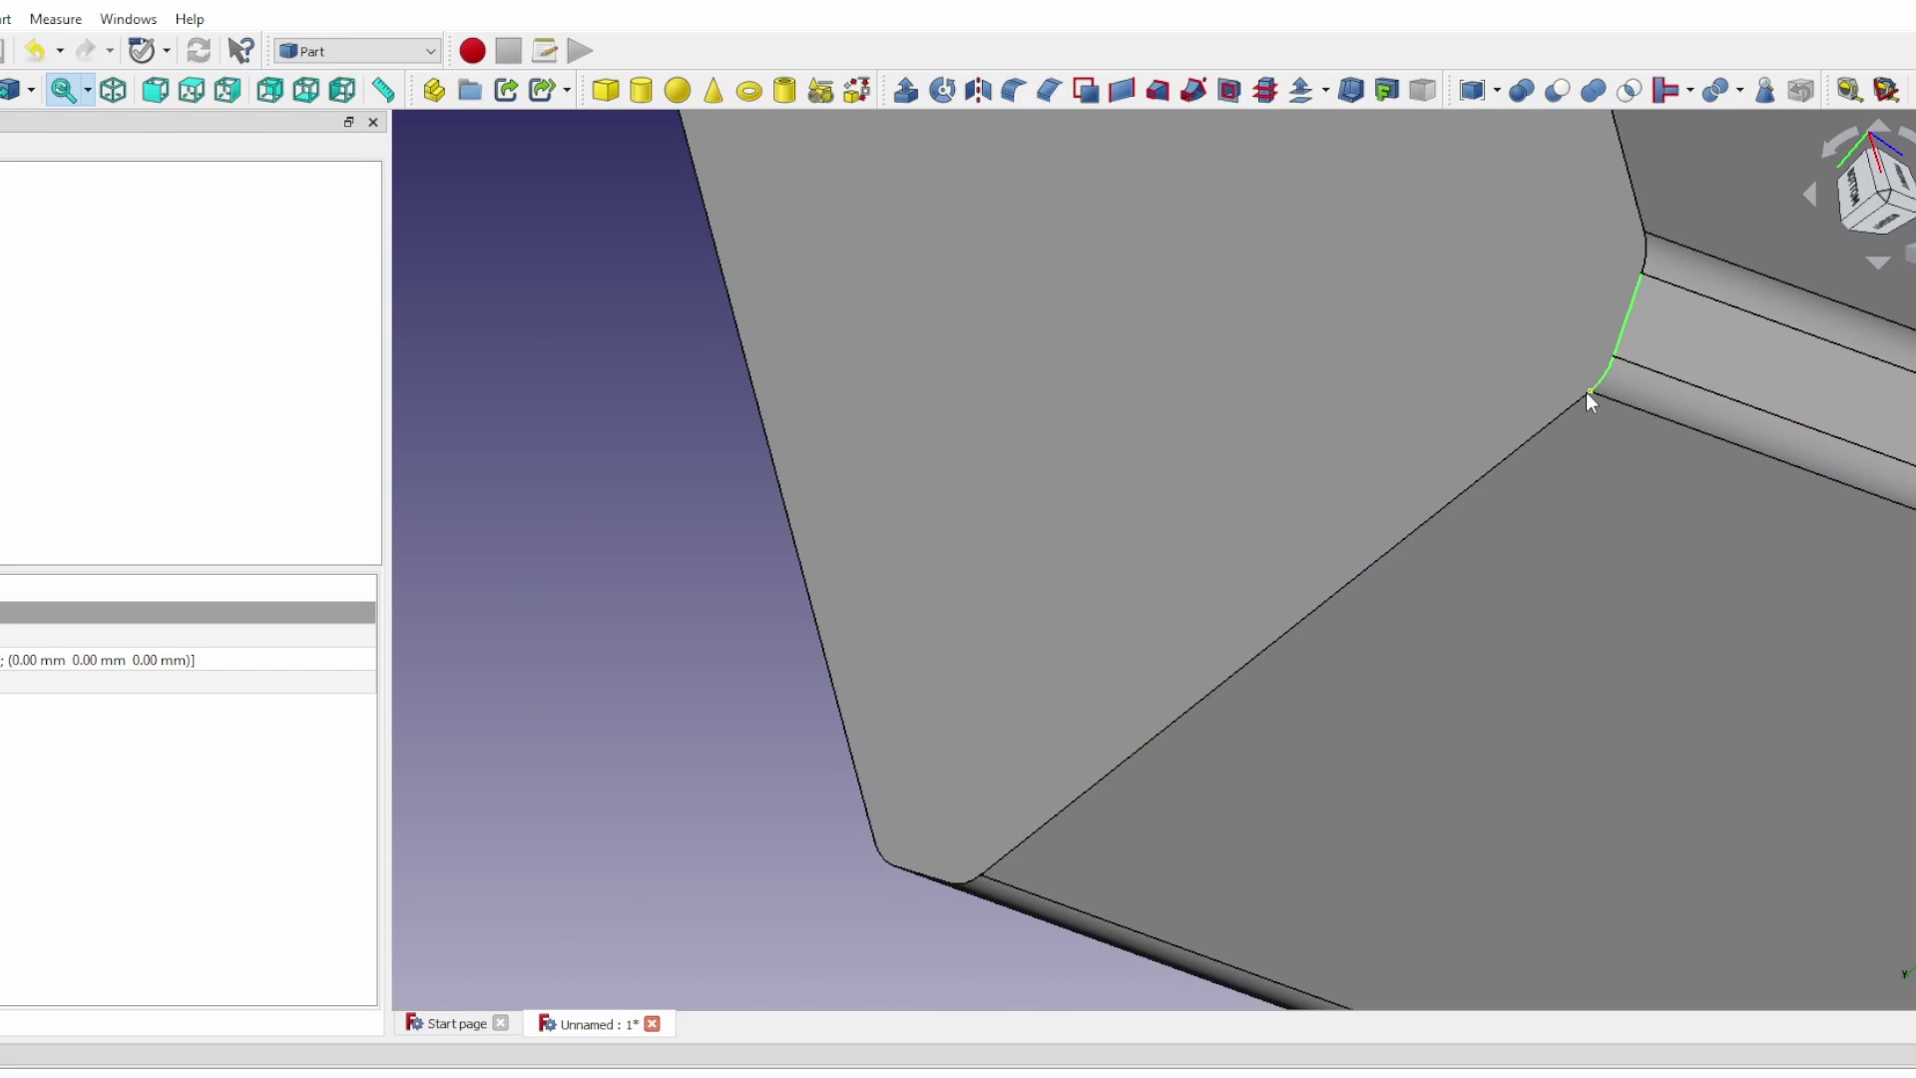
ctrl+click(1585, 396)
ctrl+click(1637, 200)
ctrl+click(974, 876)
ctrl+click(923, 875)
ctrl+click(877, 839)
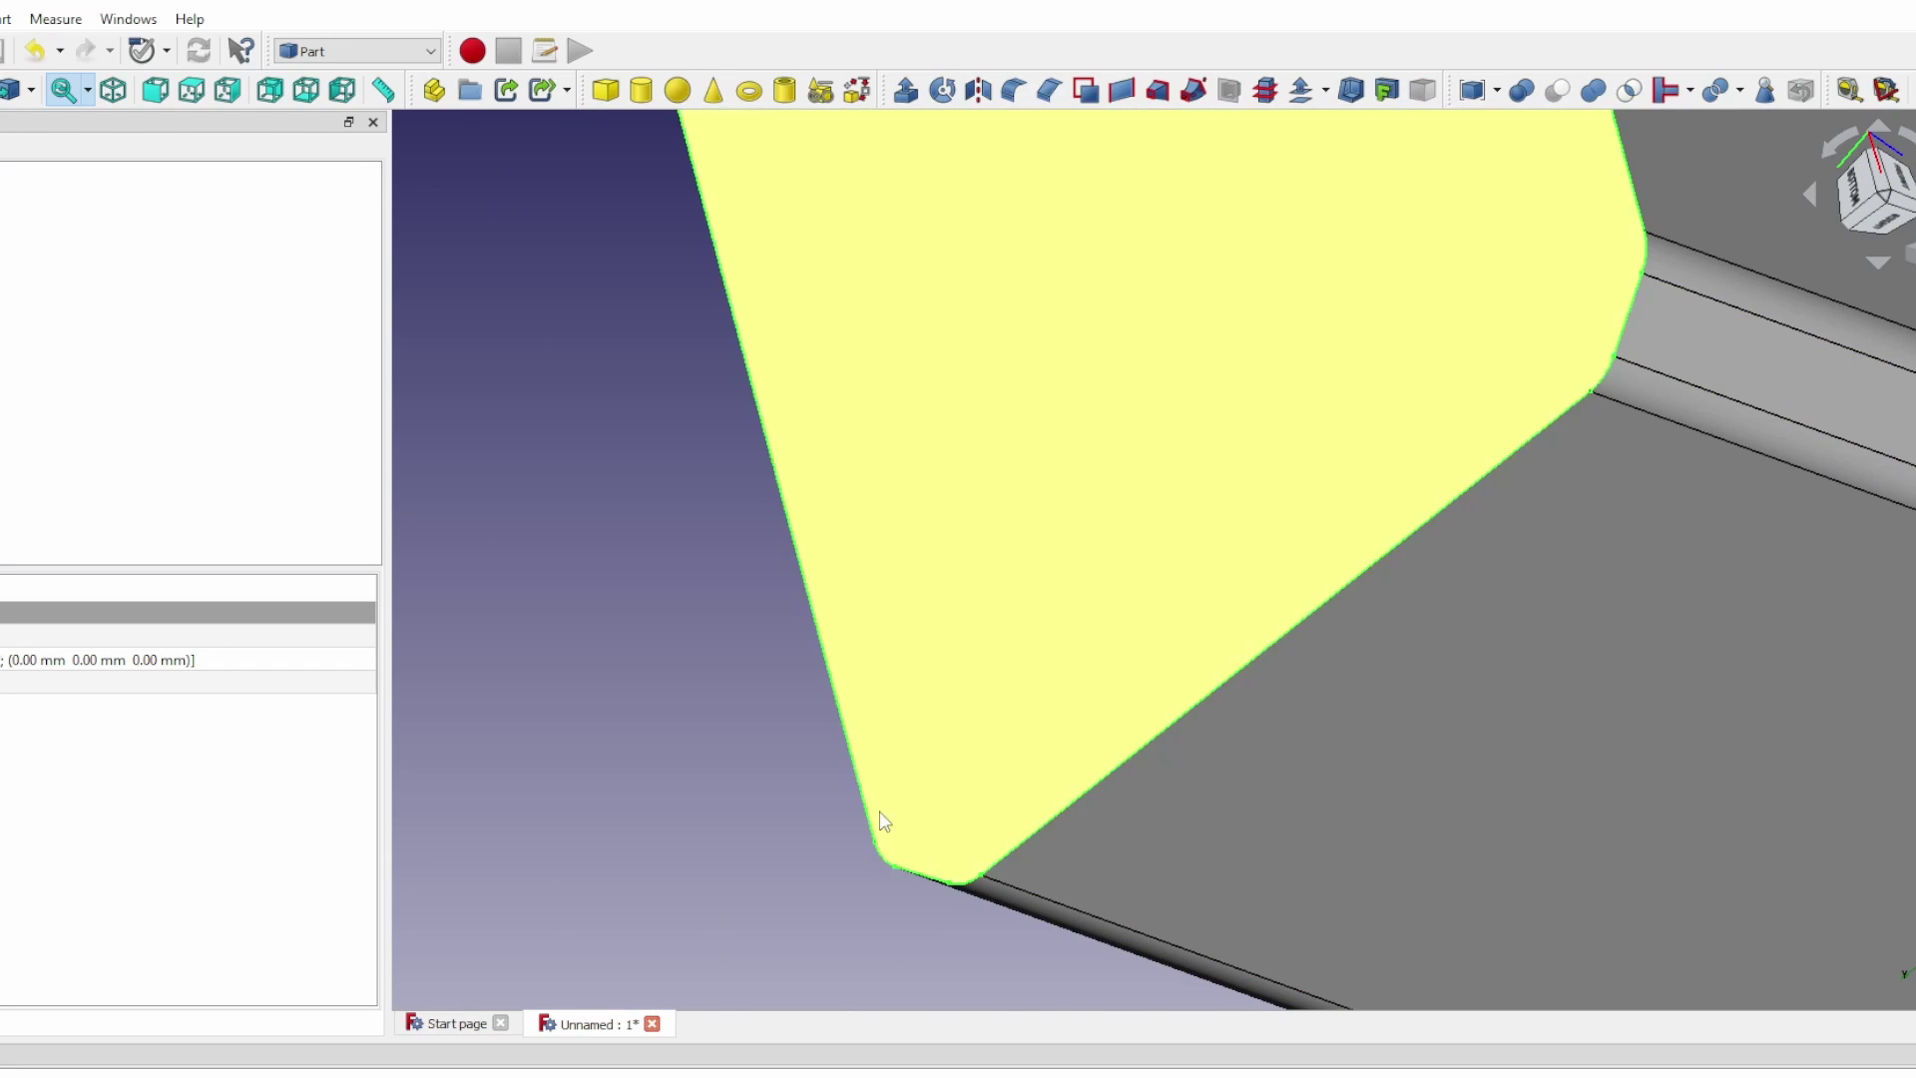
middle_drag(878, 826, 1147, 629)
ctrl+click(948, 681)
middle_drag(1447, 679, 1873, 544)
Chamfer the edge loop around the block's bottom face with a constant size of 1 mm
click(1013, 90)
text(5)
click(159, 313)
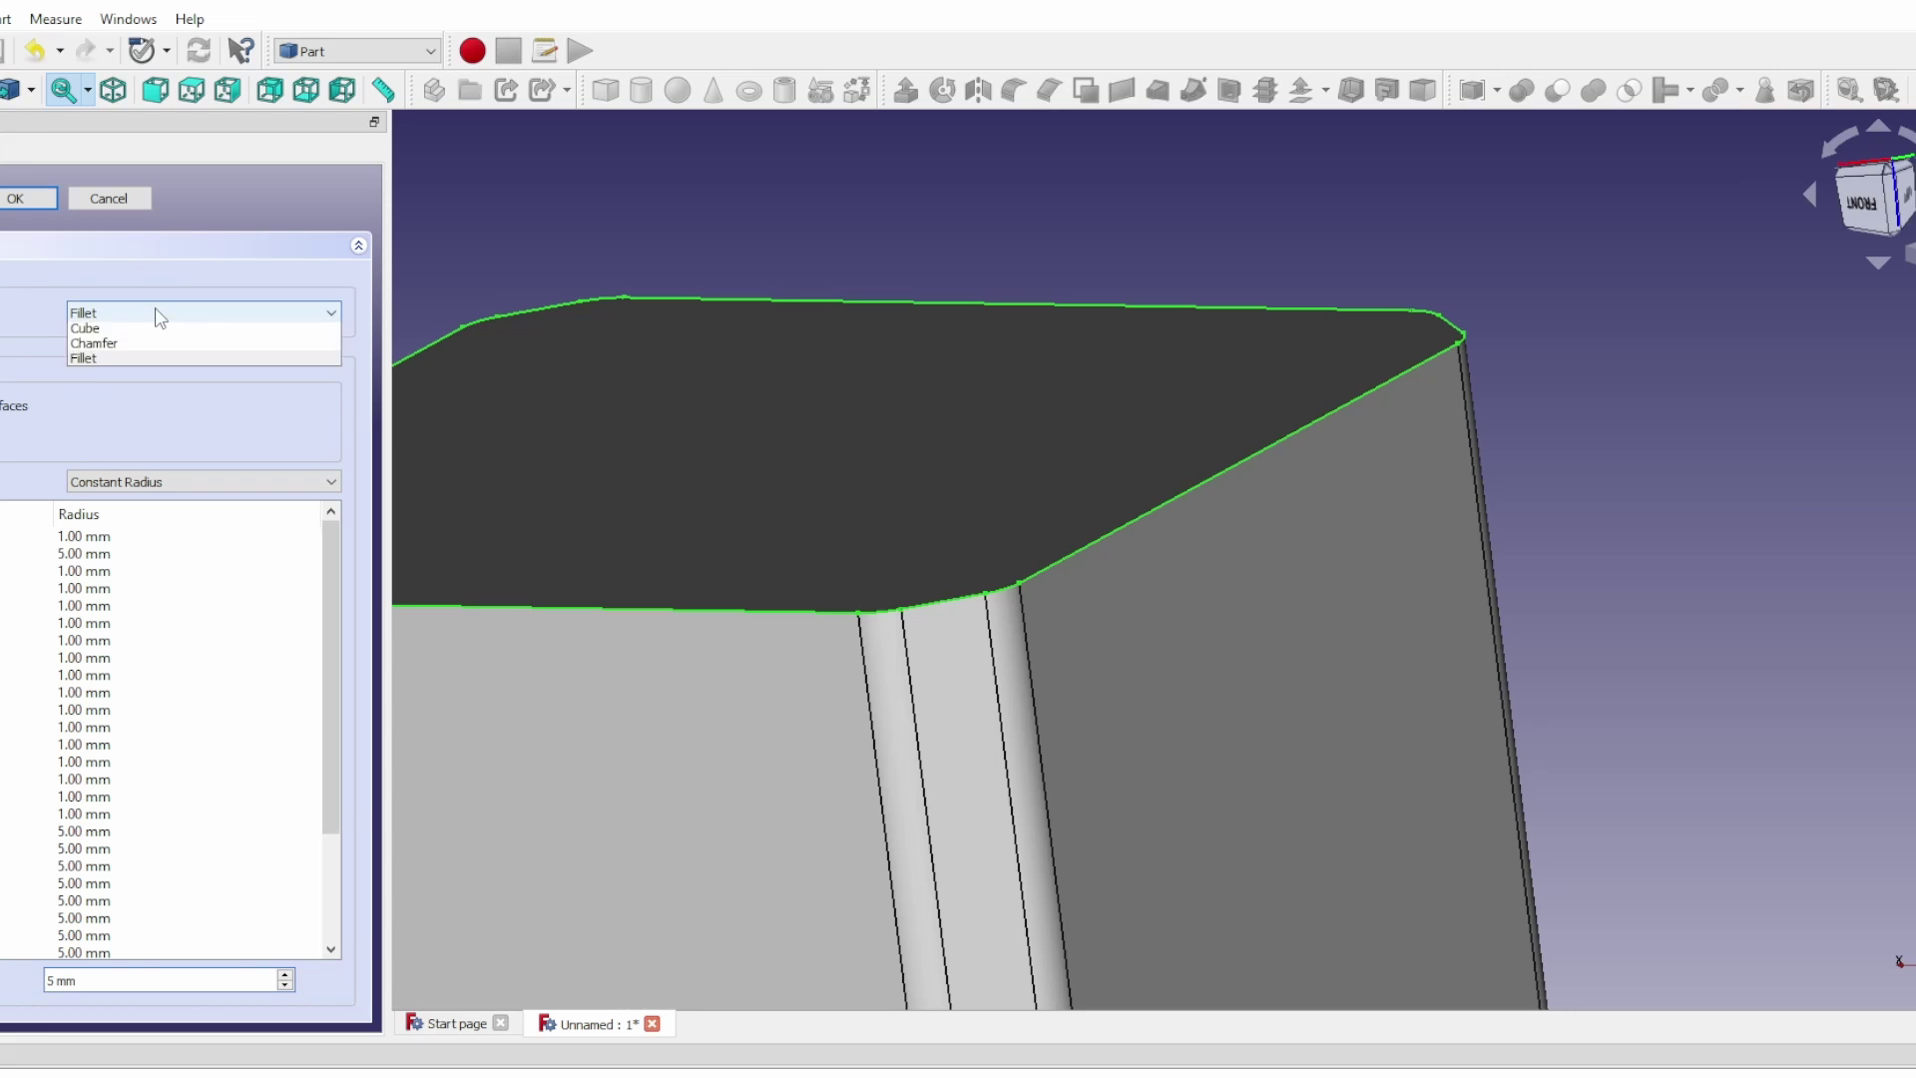
click(127, 361)
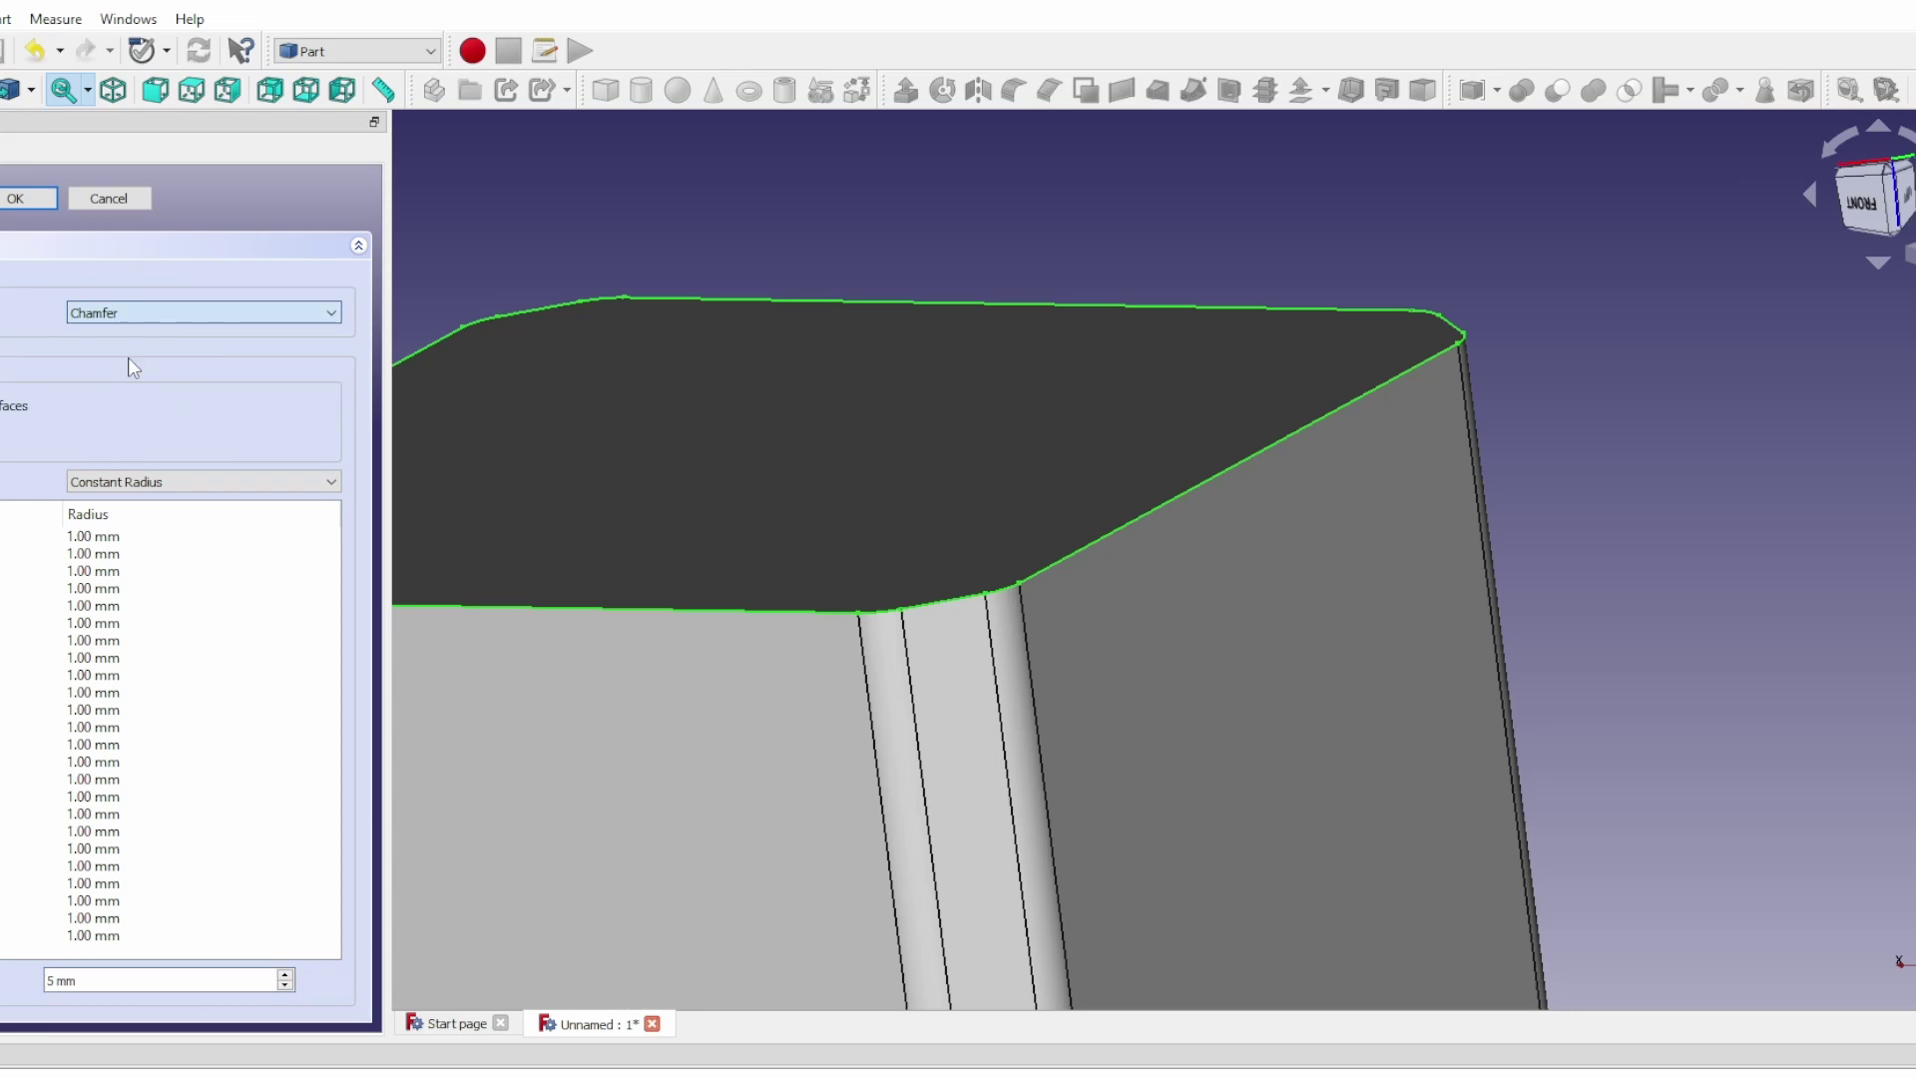
click(20, 198)
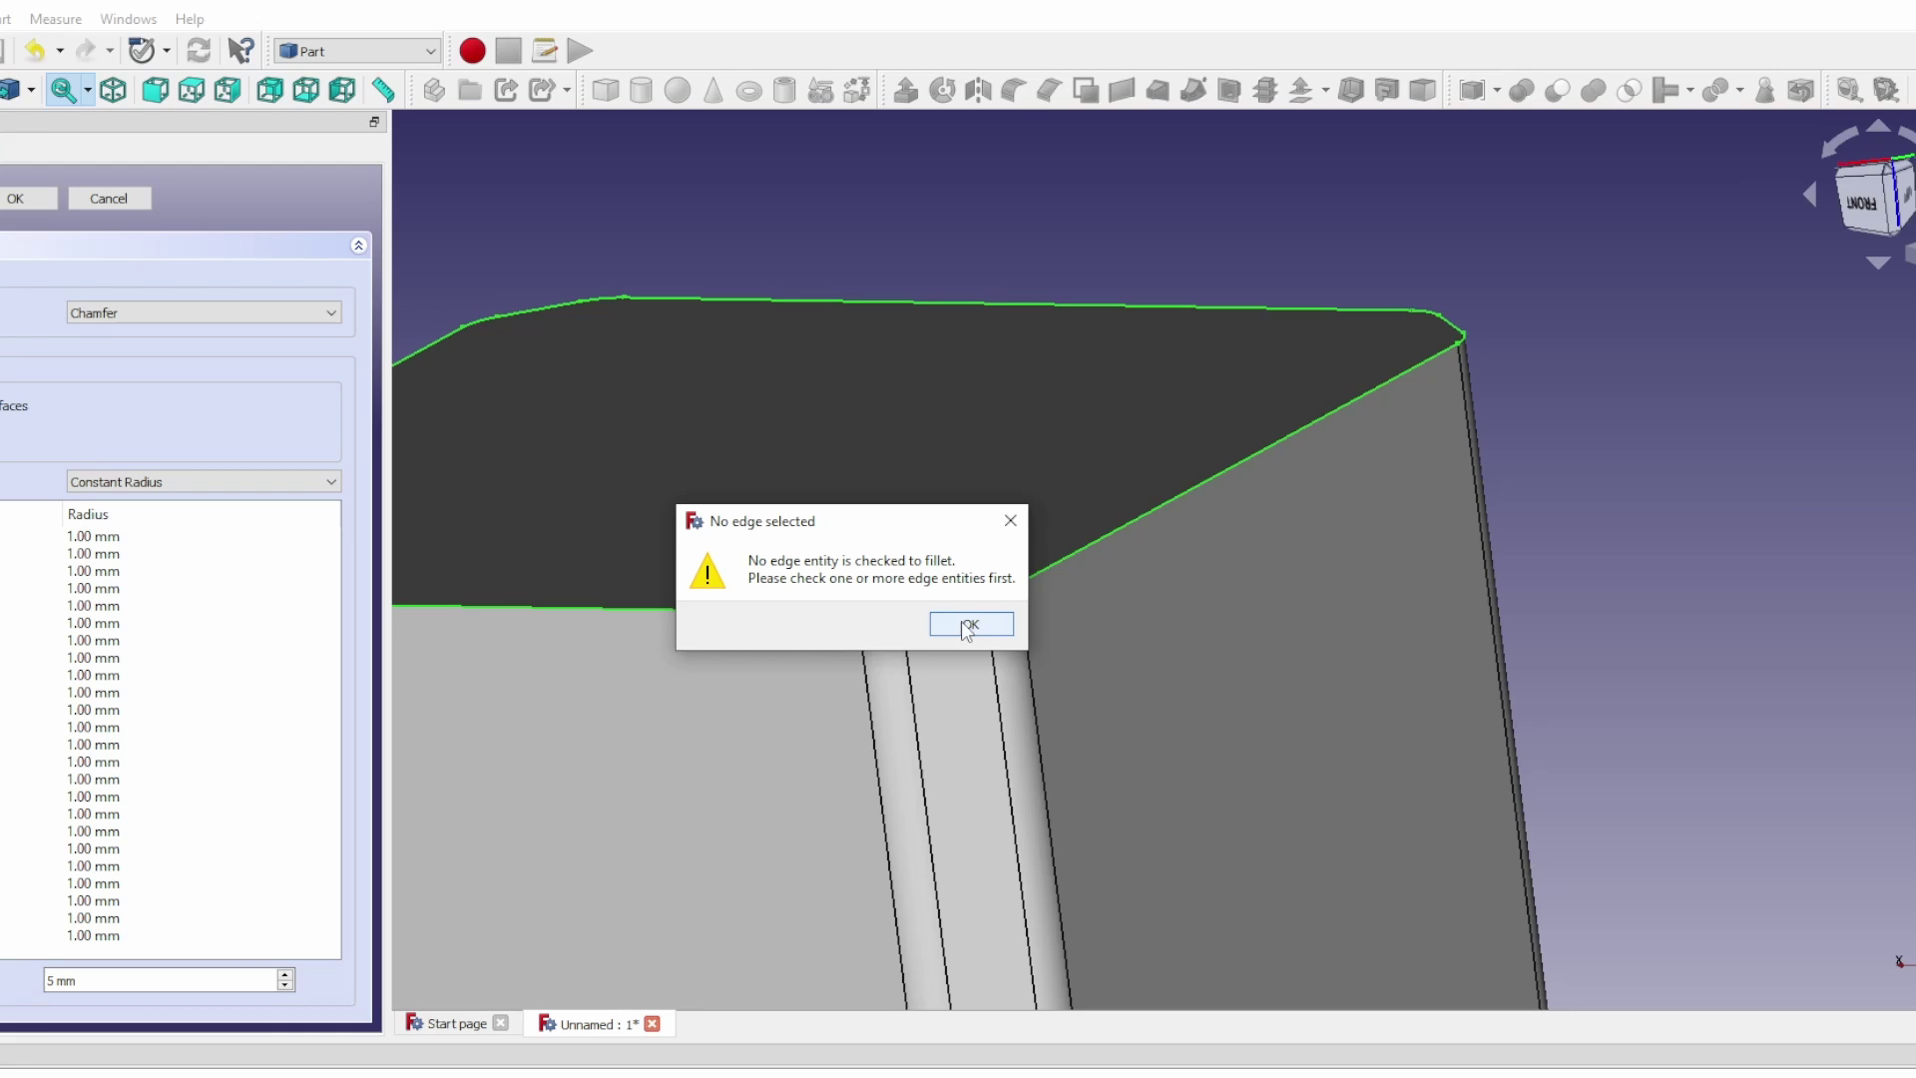
click(966, 625)
scroll(1125, 620, down, 3)
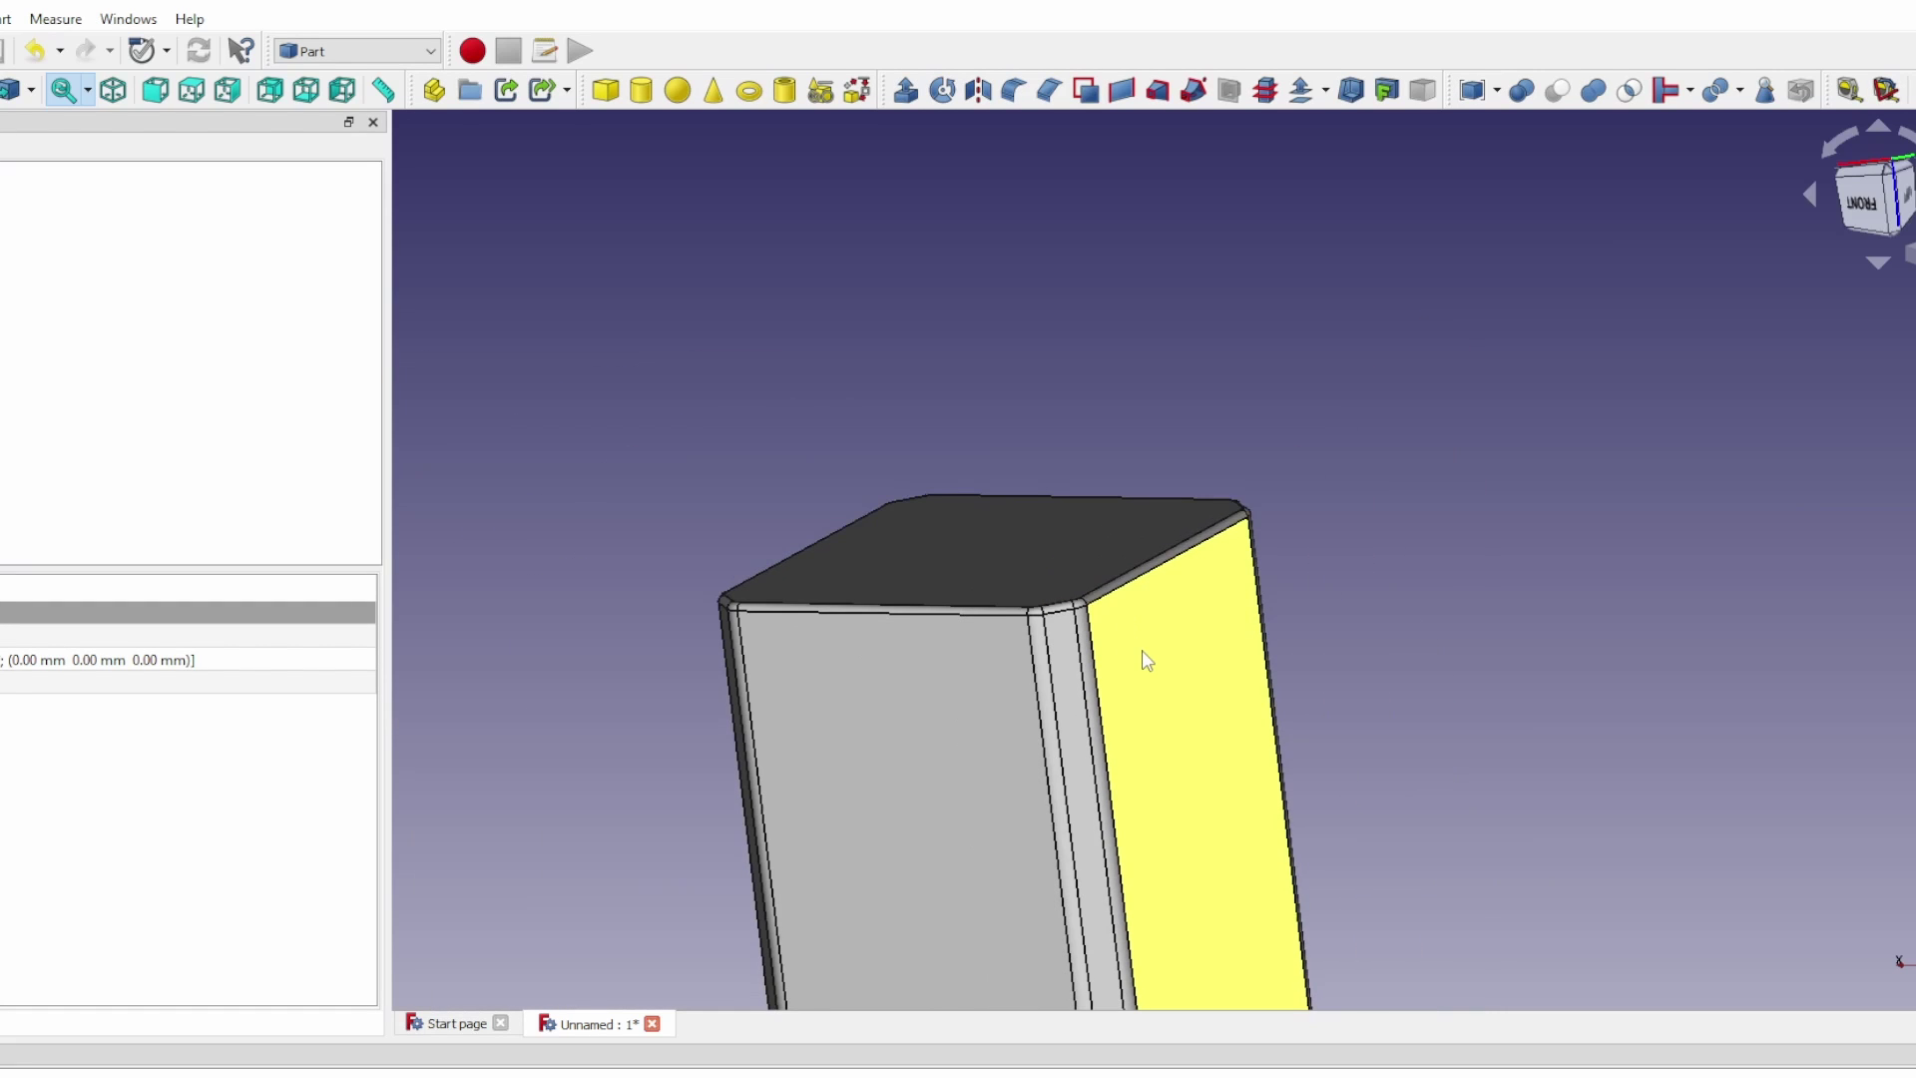
Add a cylinder primitive at the block's corner and set its radius to 5 mm
middle_drag(1293, 585, 1350, 627)
right_click(1301, 618)
click(1170, 368)
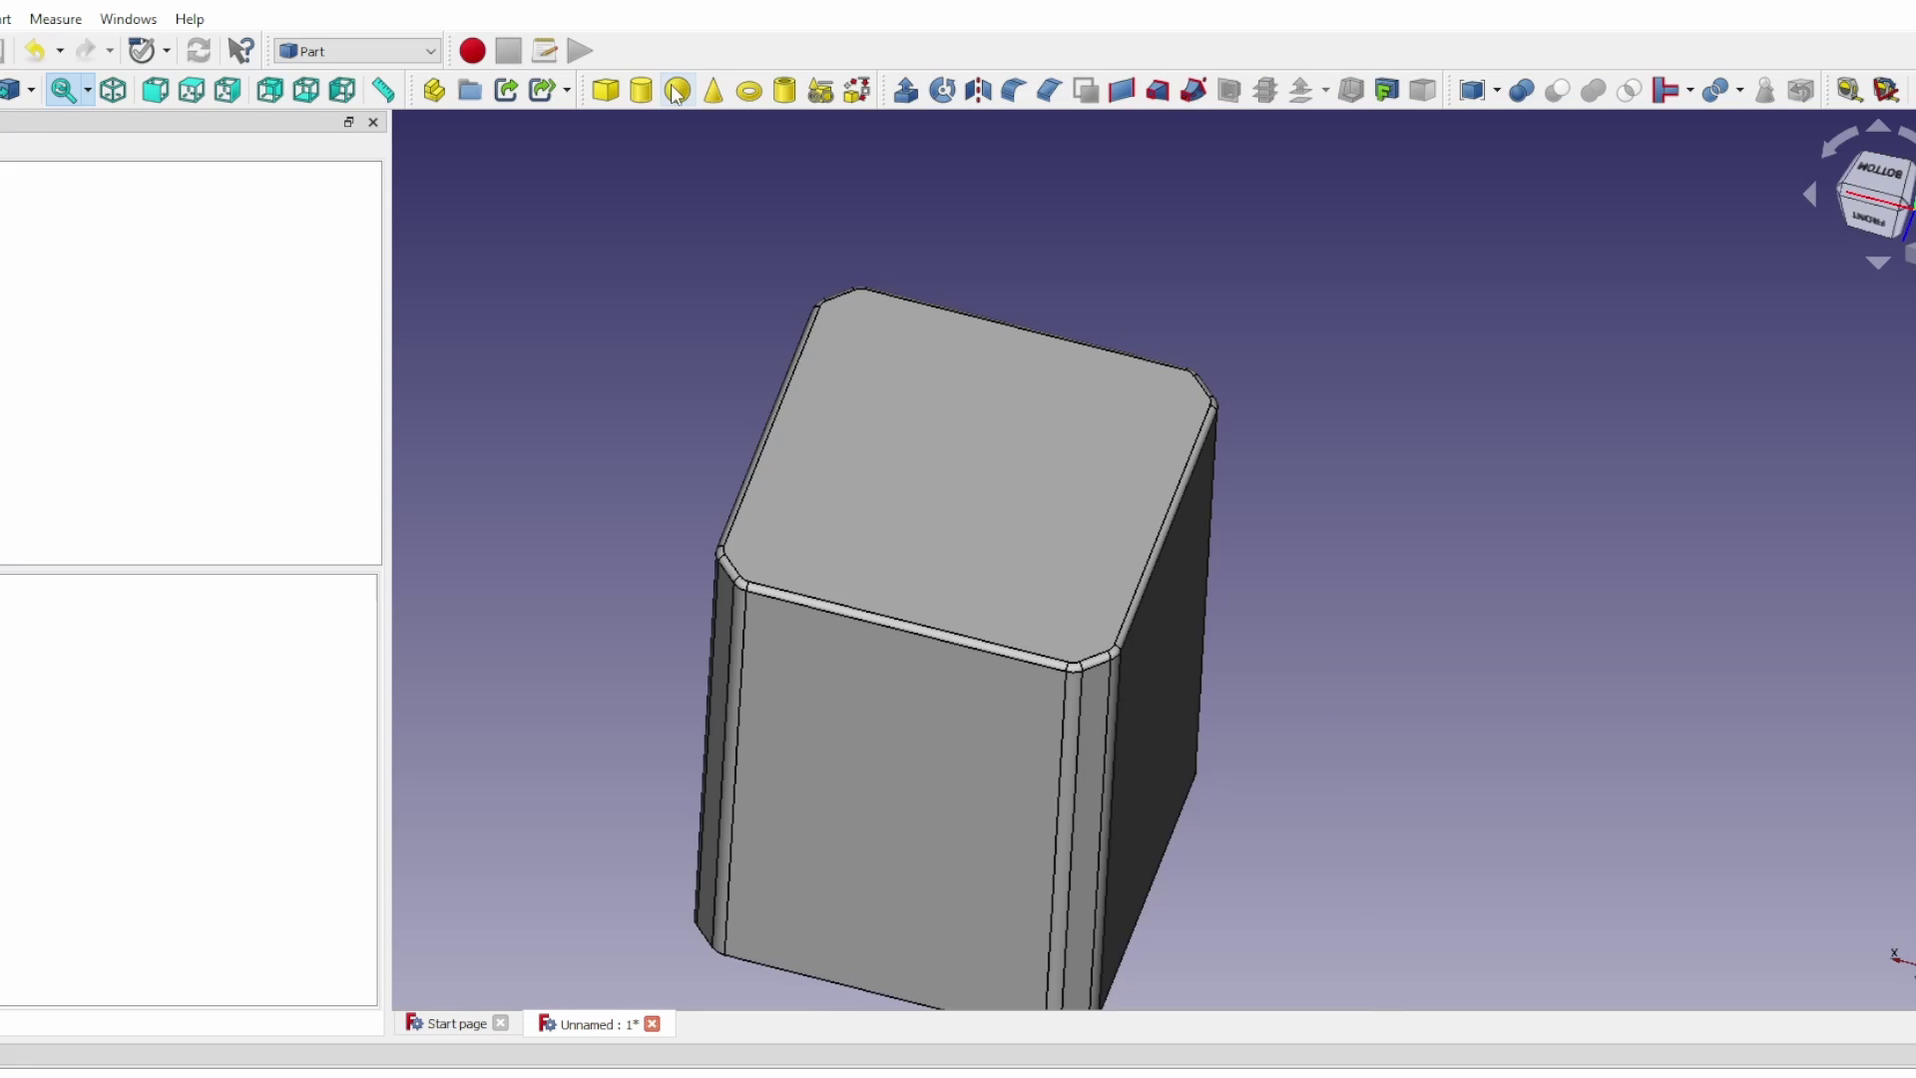
click(641, 90)
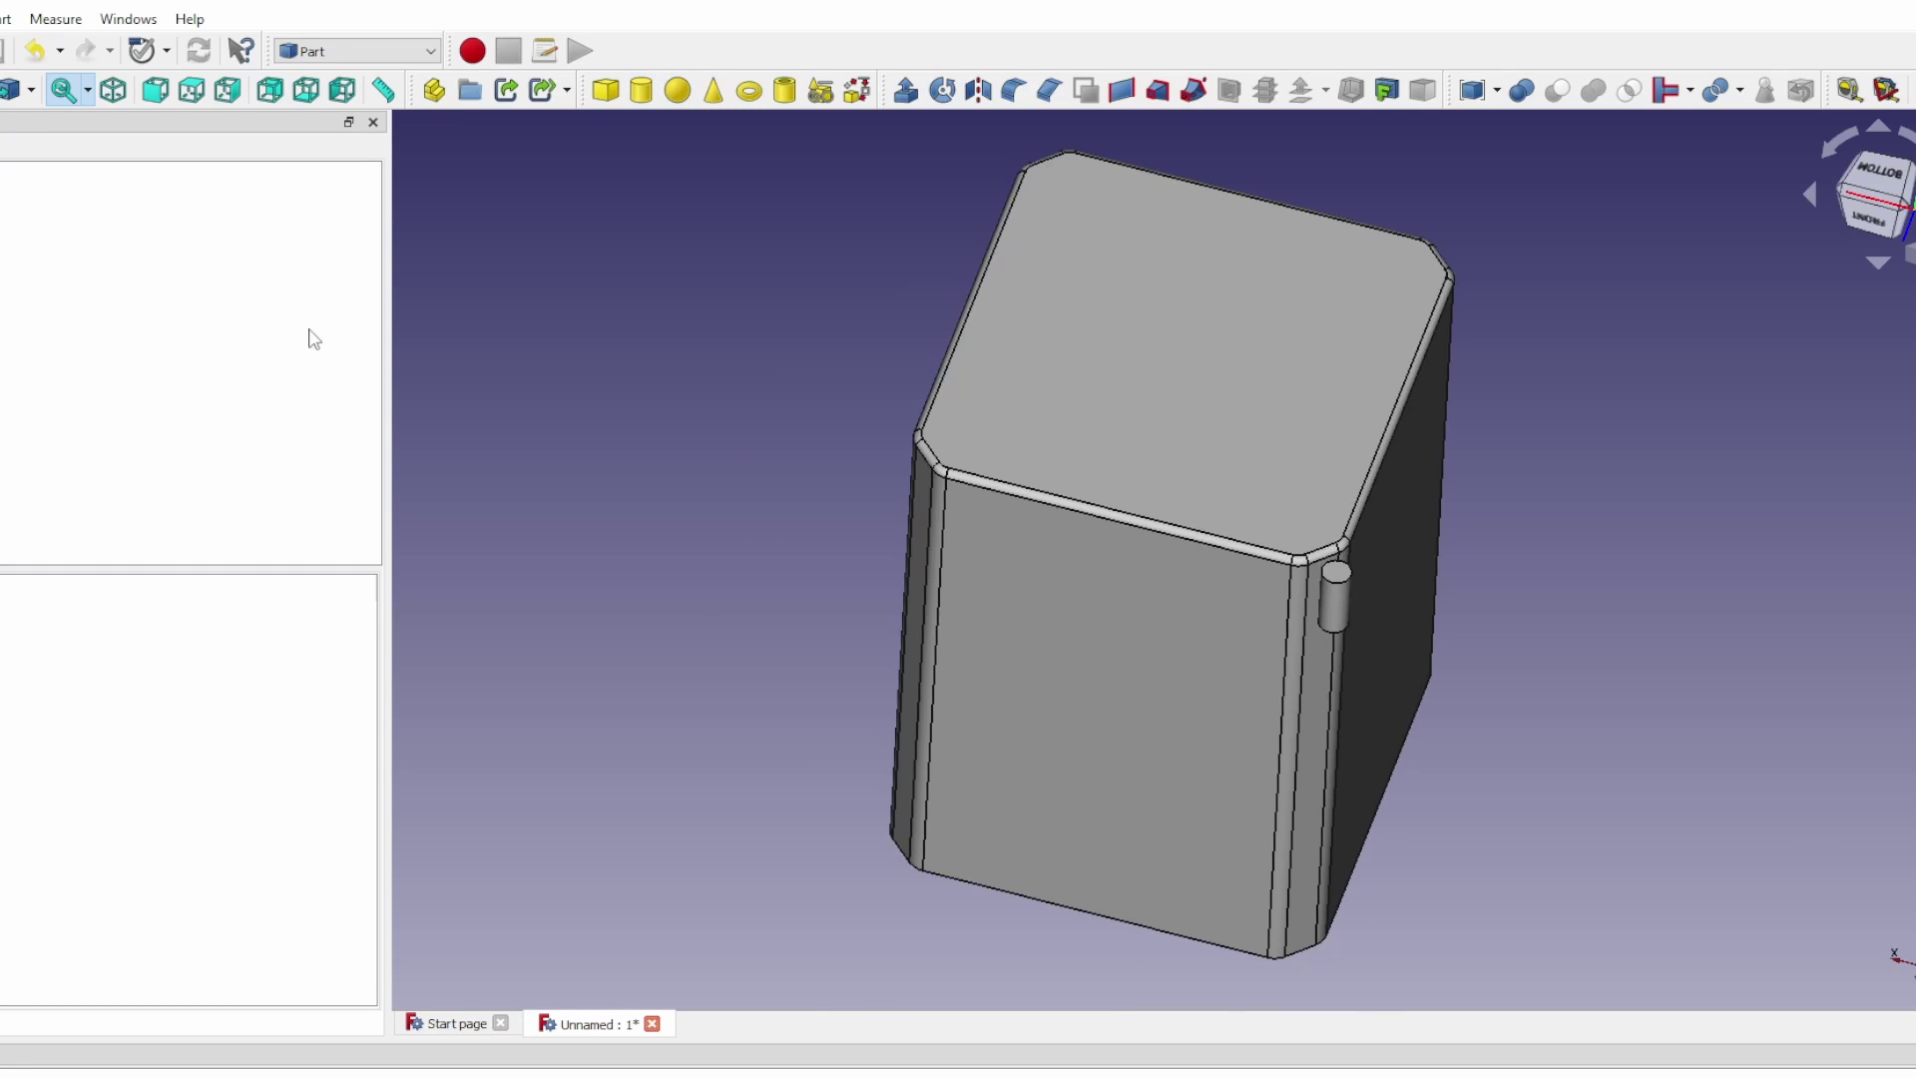
click(5, 230)
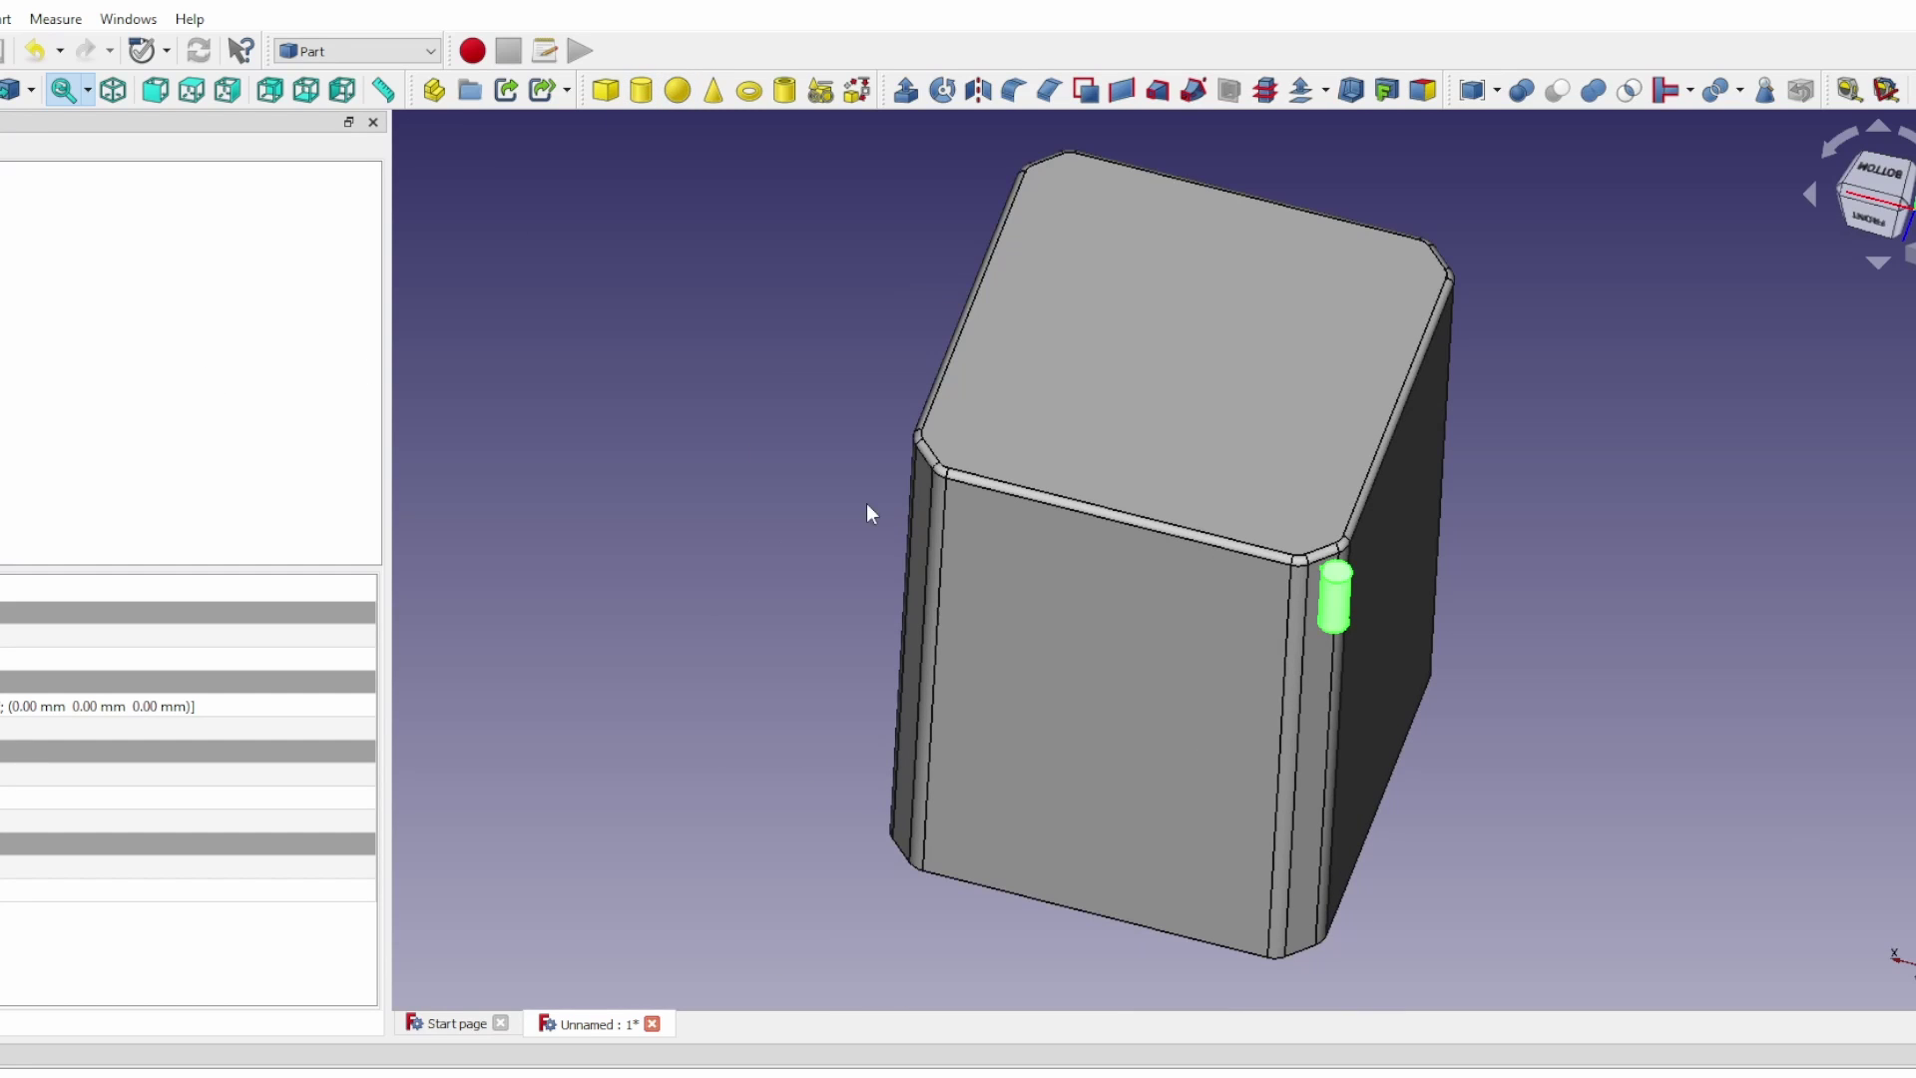
click(5, 774)
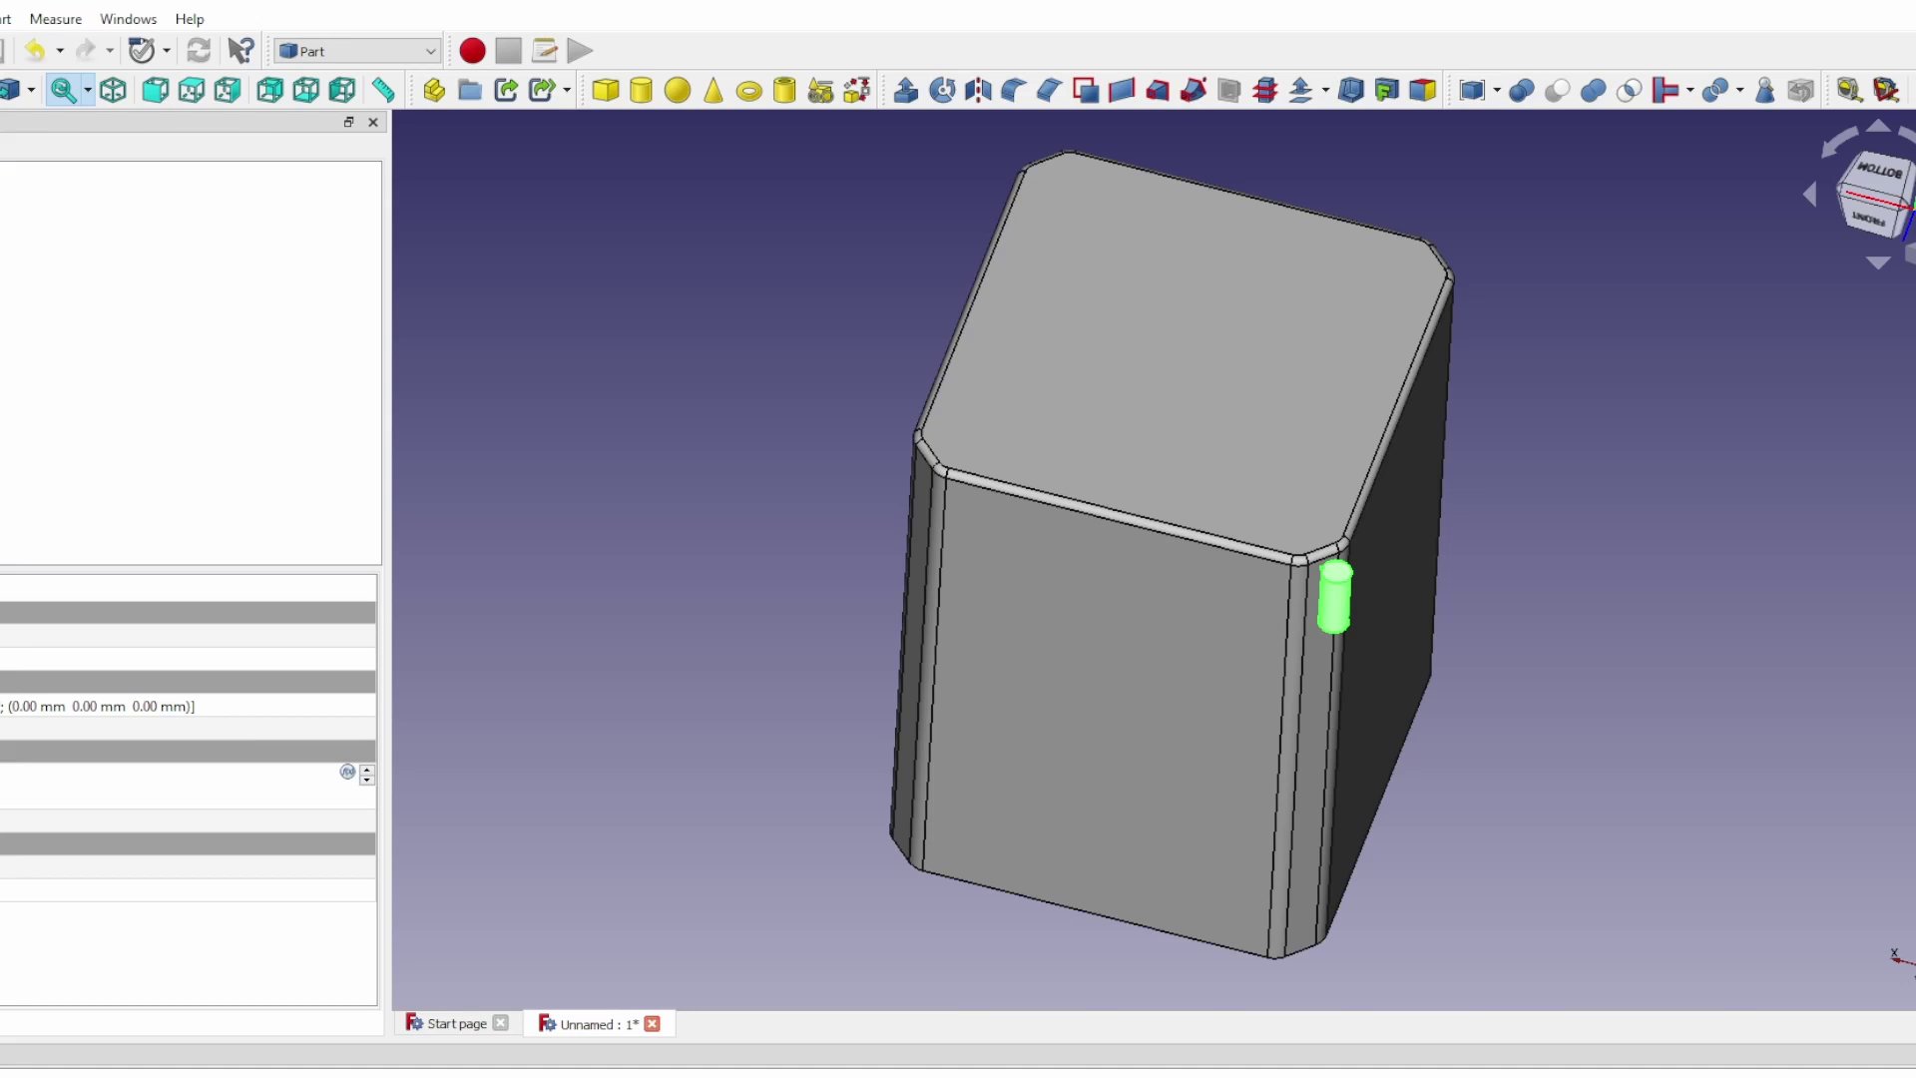
text(5)
key(Return)
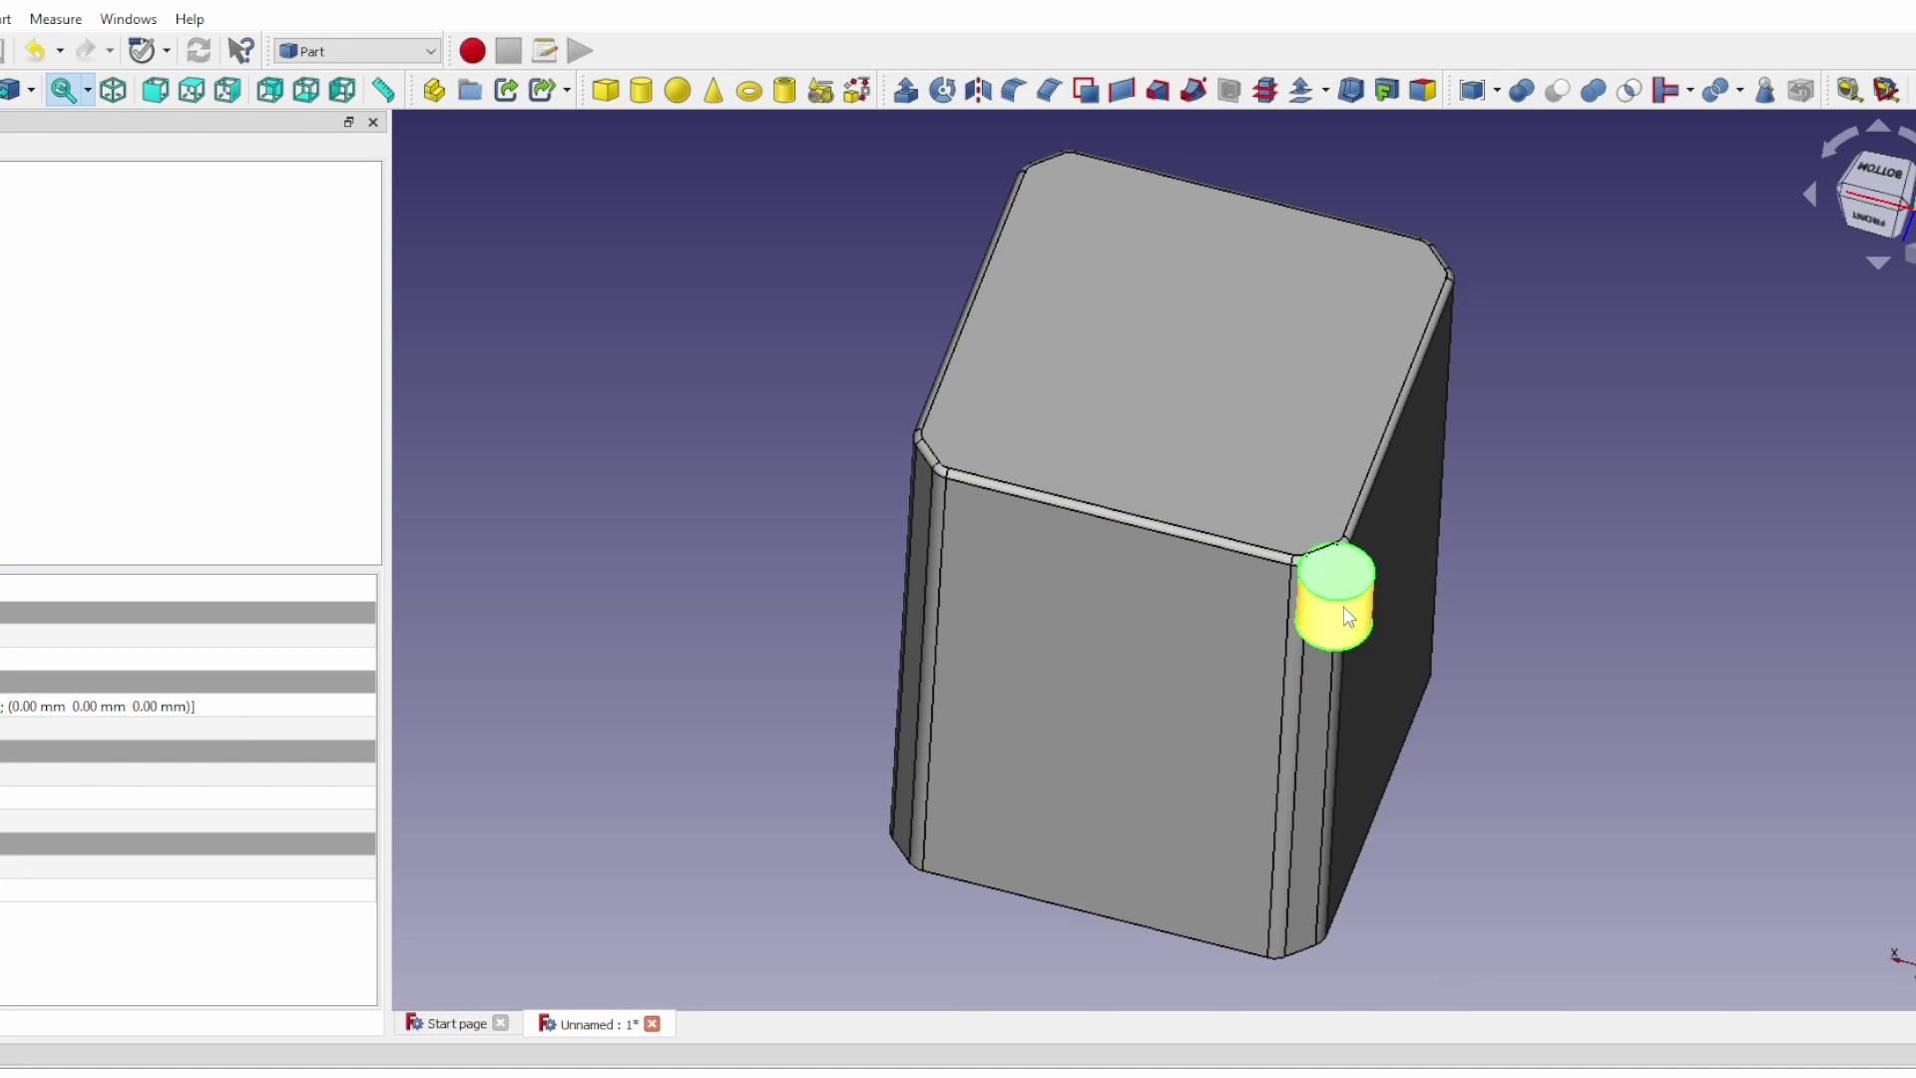
Move the cylinder inward from the corner of the block's bottom face with Transform, to X 10 mm and Y 11 mm
click(1198, 371)
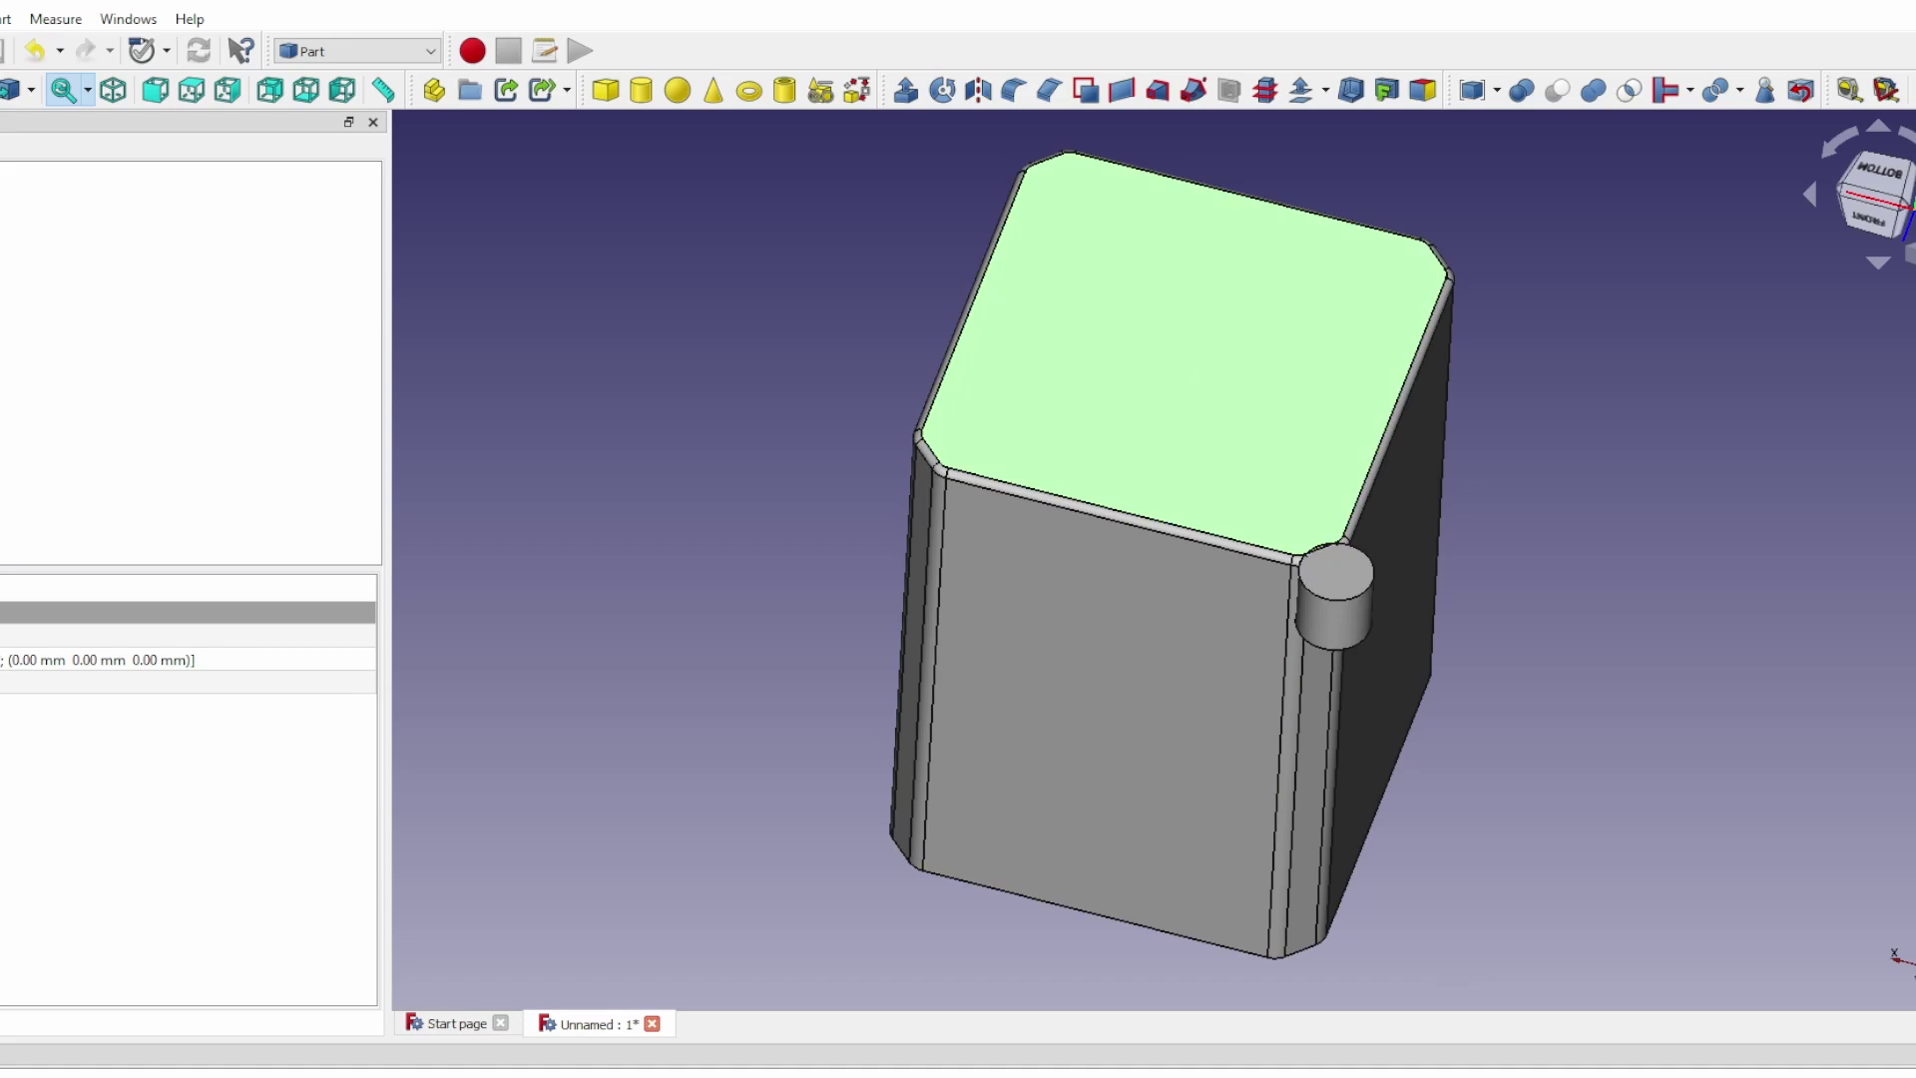
click(10, 267)
right_click(10, 268)
click(60, 310)
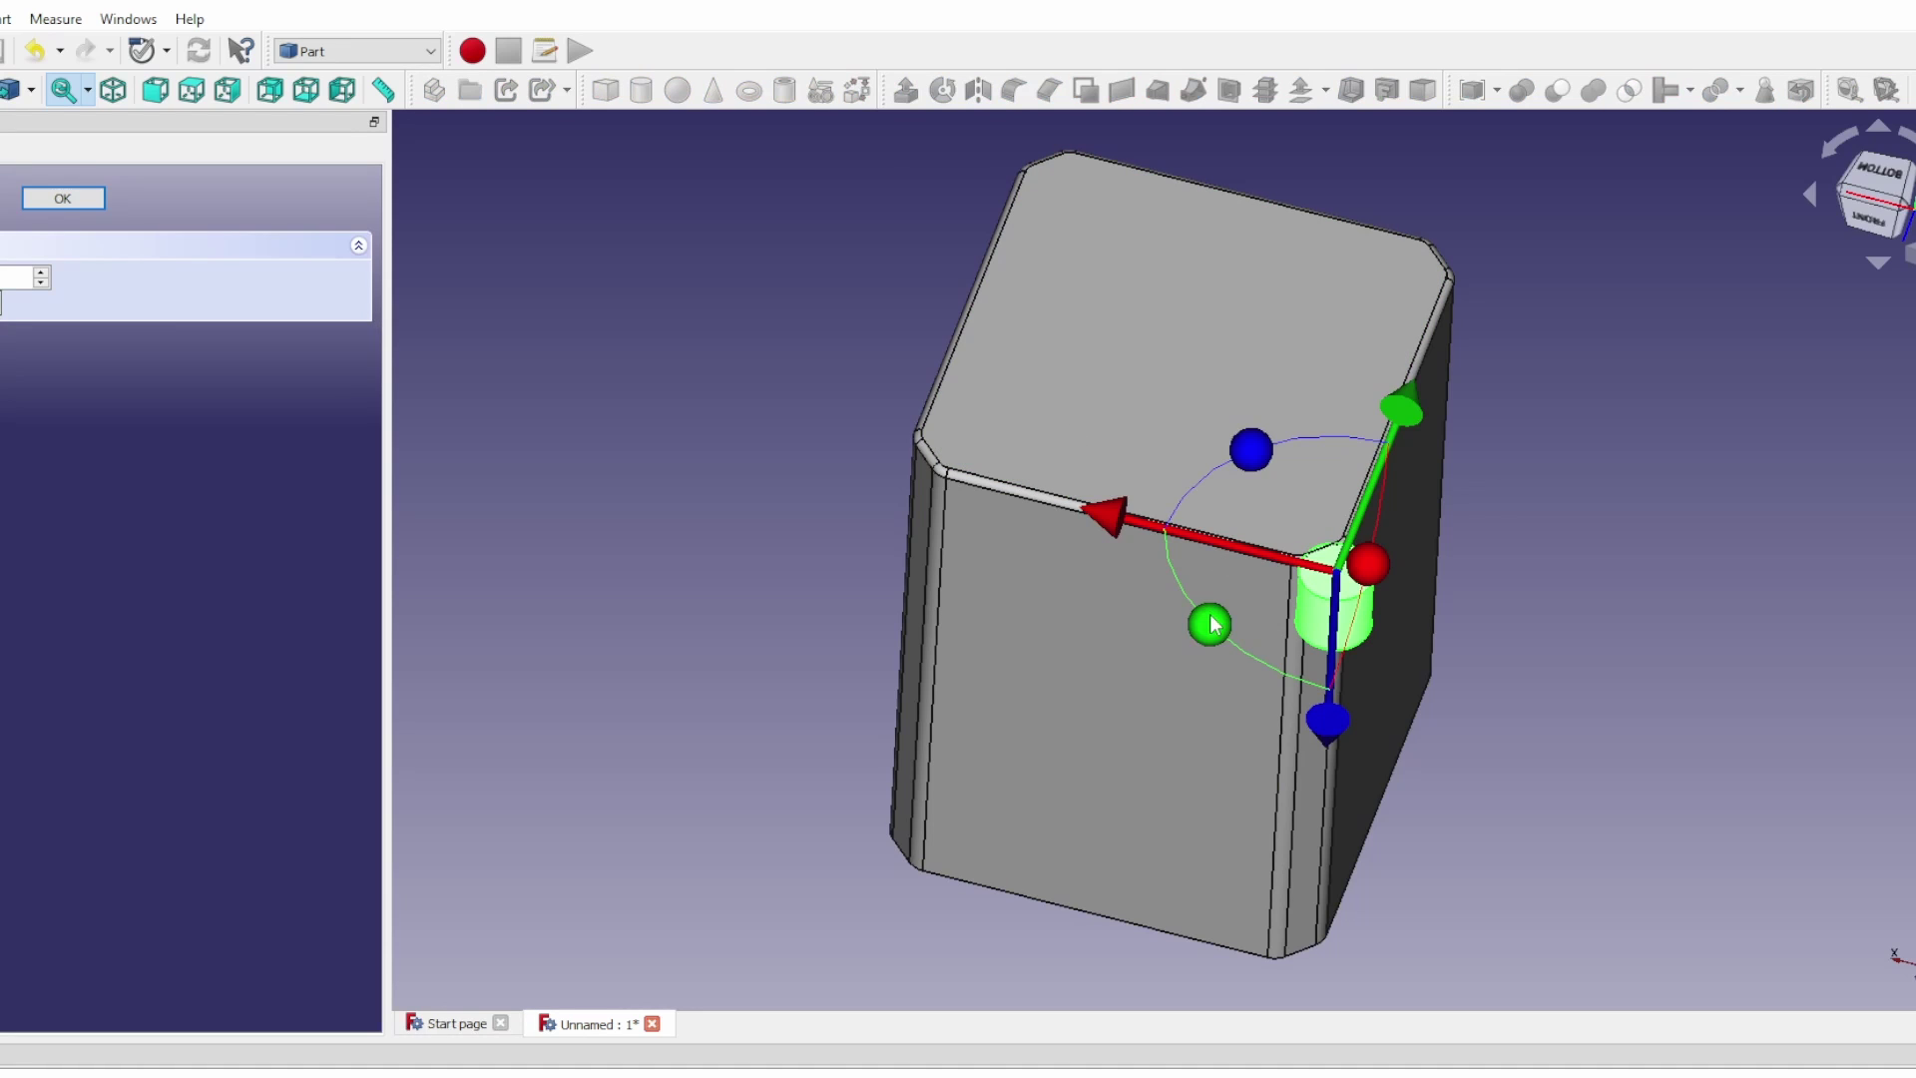
drag(1112, 523, 993, 504)
drag(1304, 375, 1334, 326)
click(1876, 172)
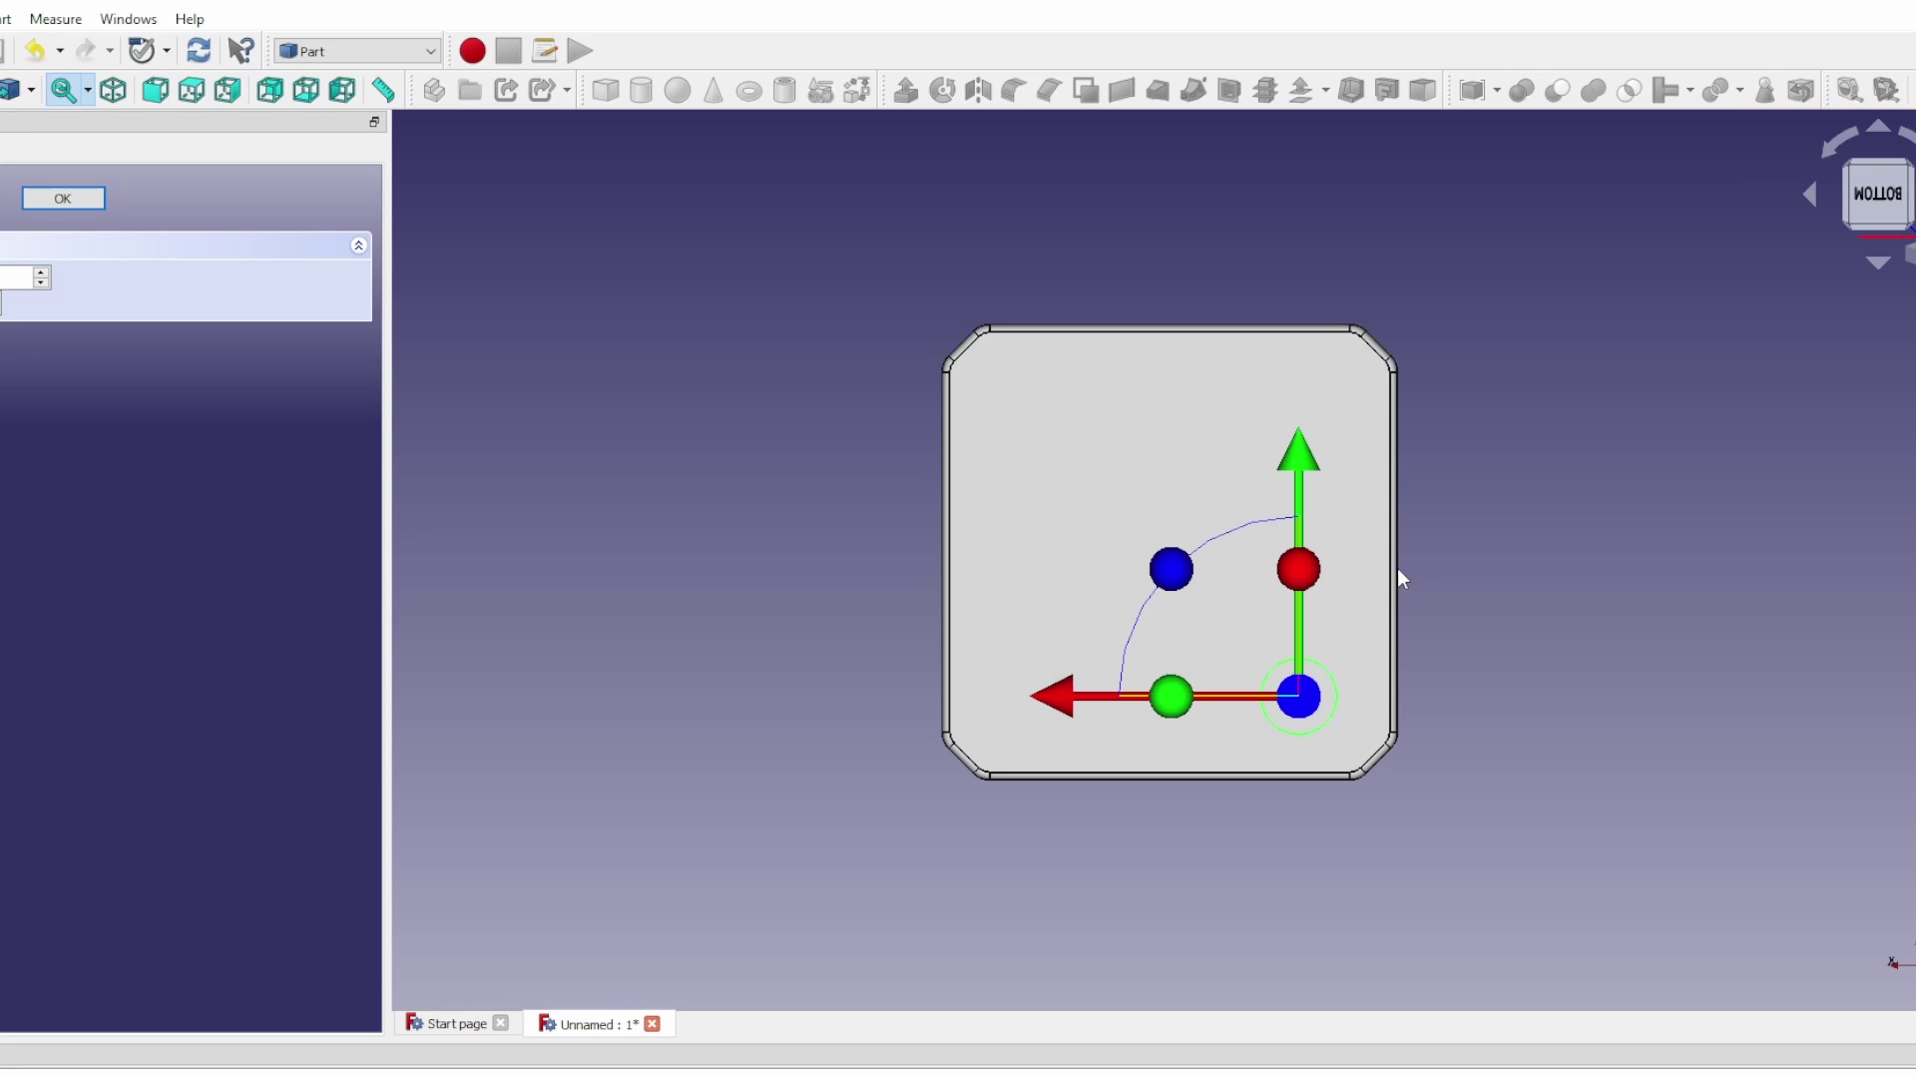
scroll(1338, 644, up, 2)
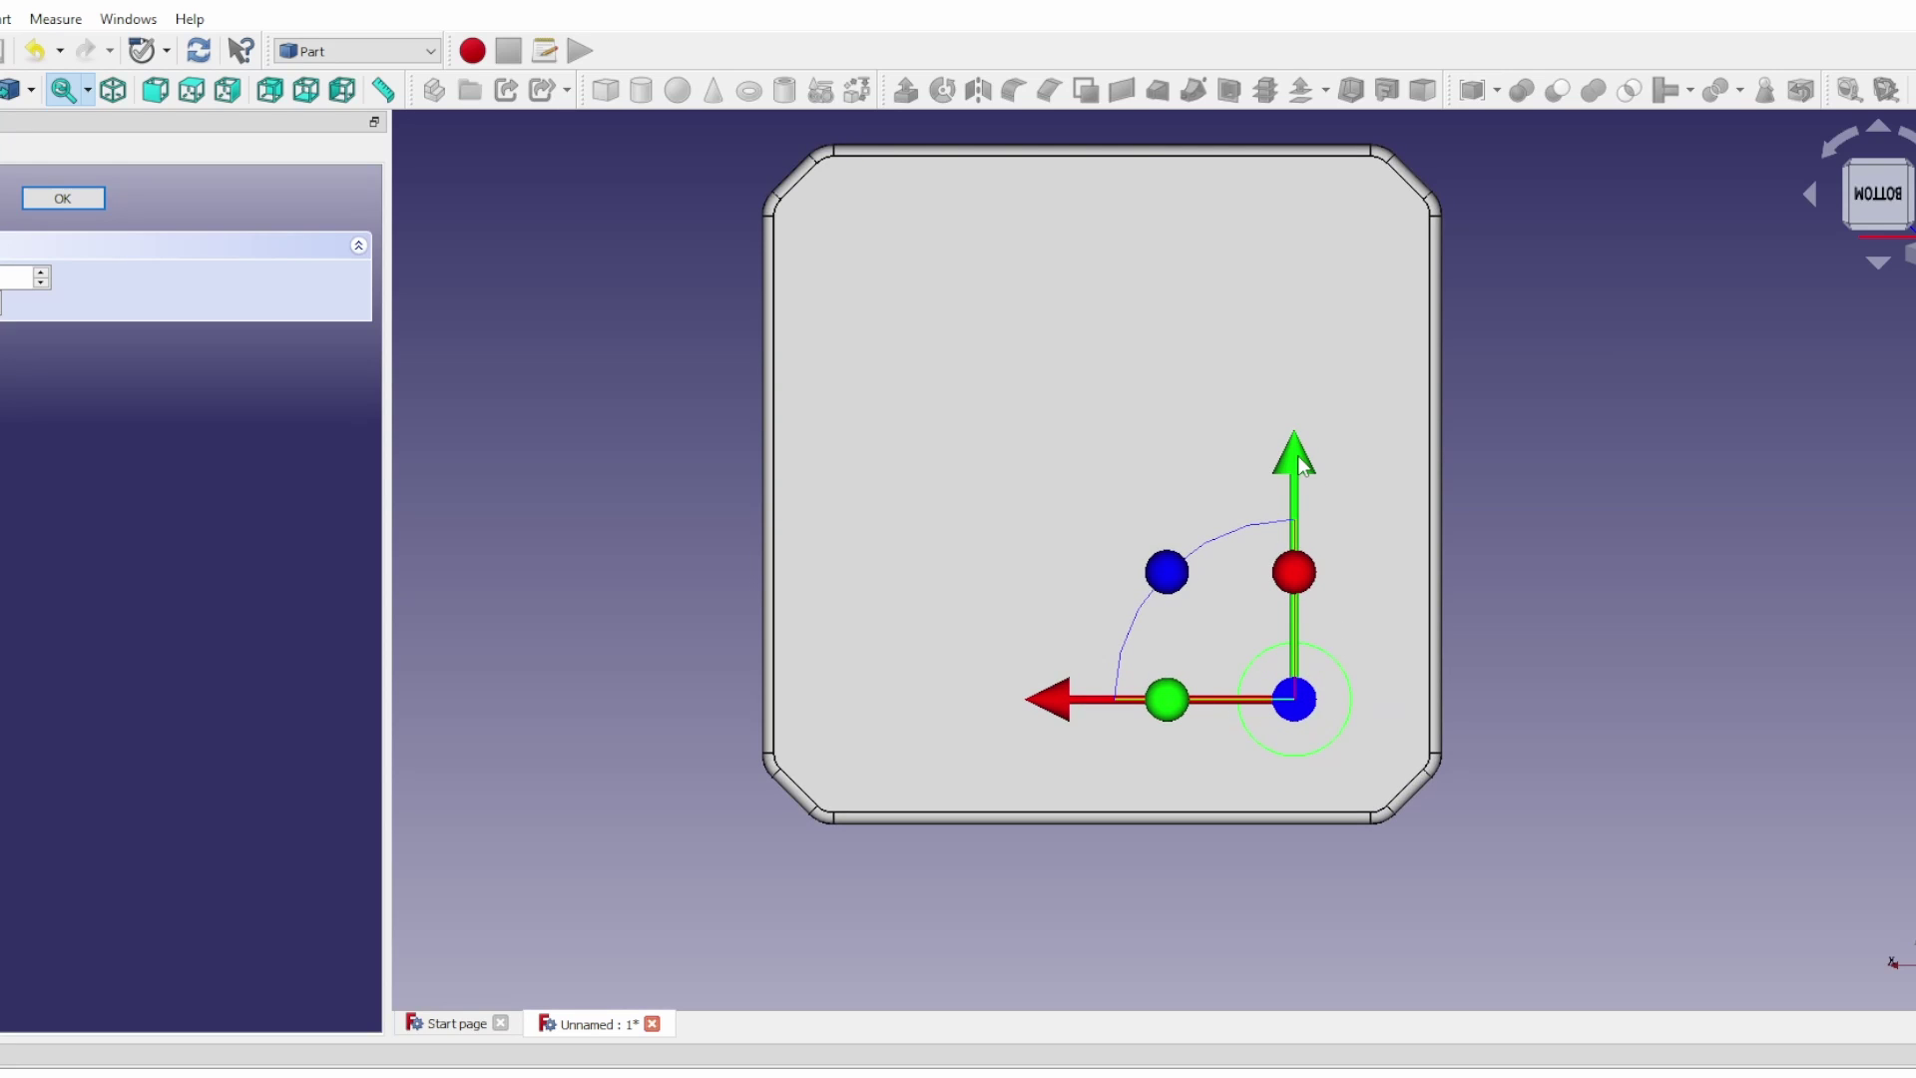
drag(1063, 703, 1098, 711)
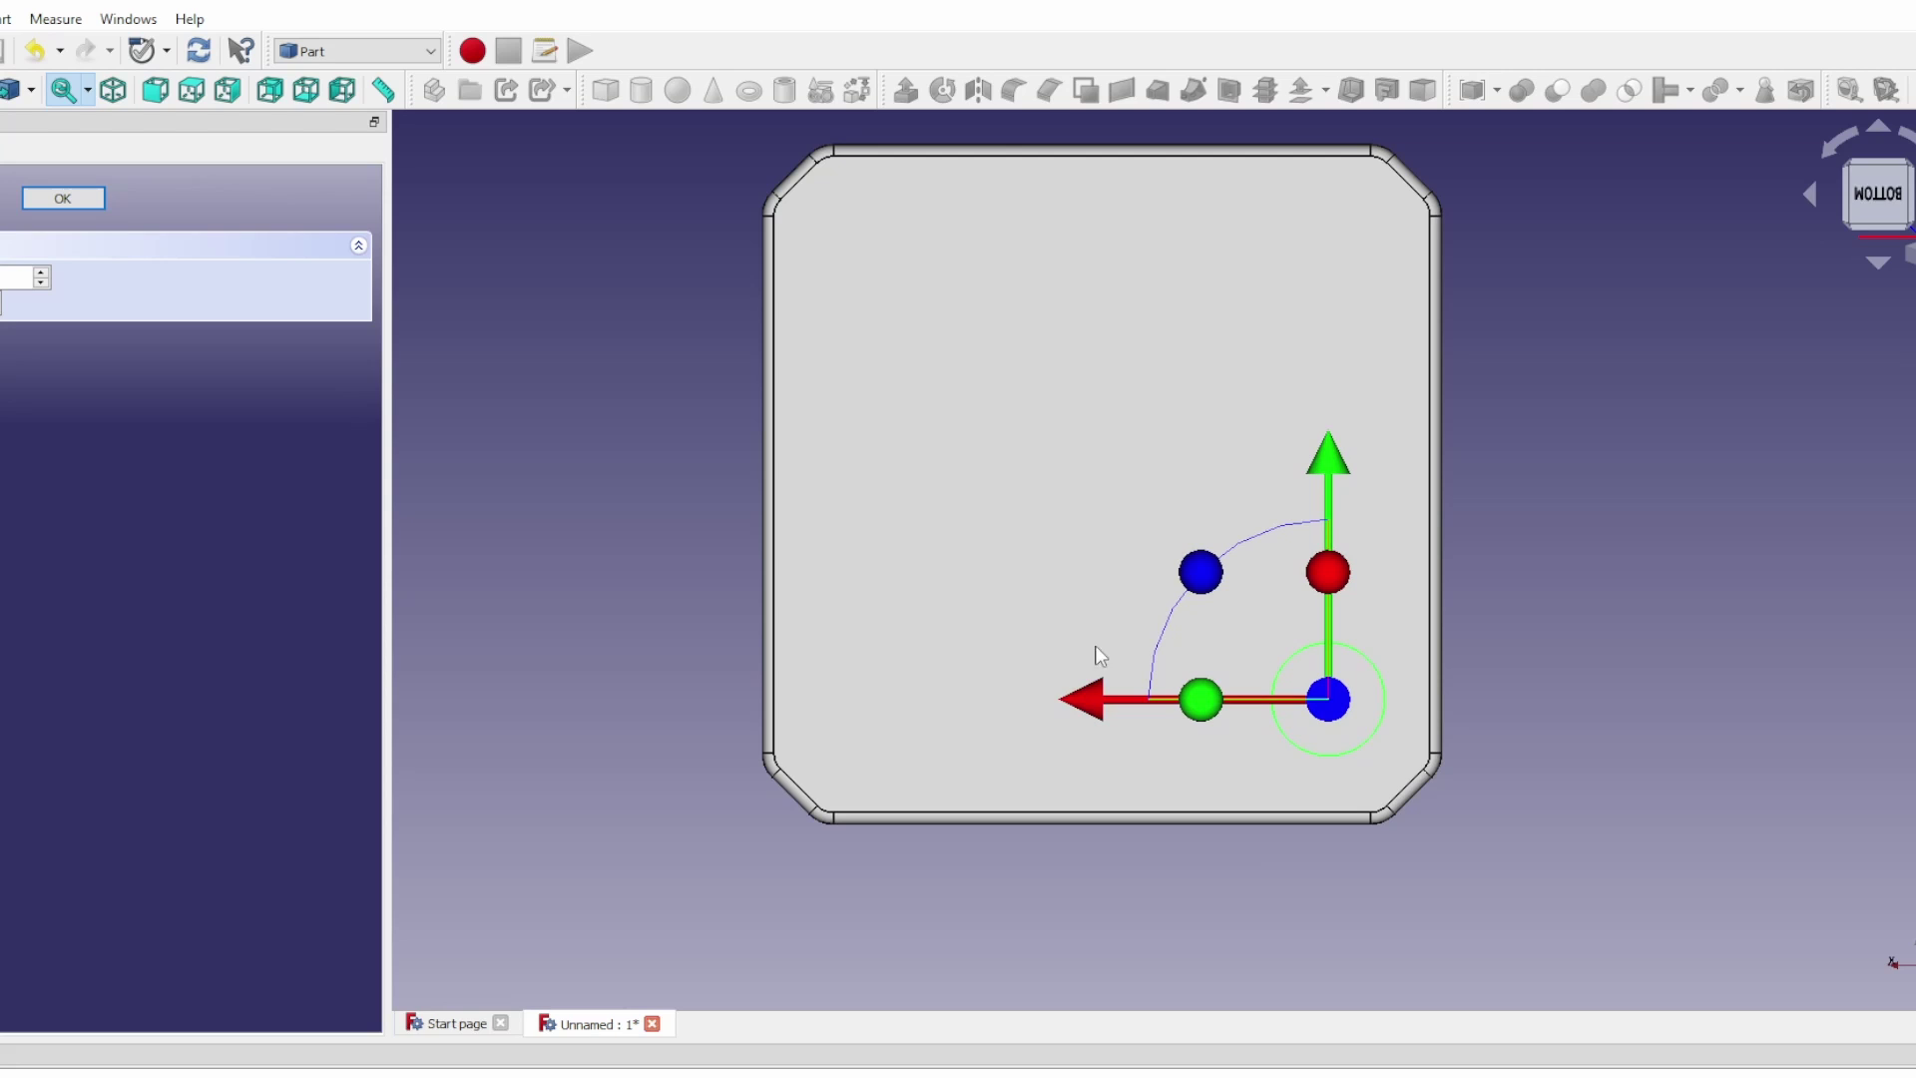
click(66, 202)
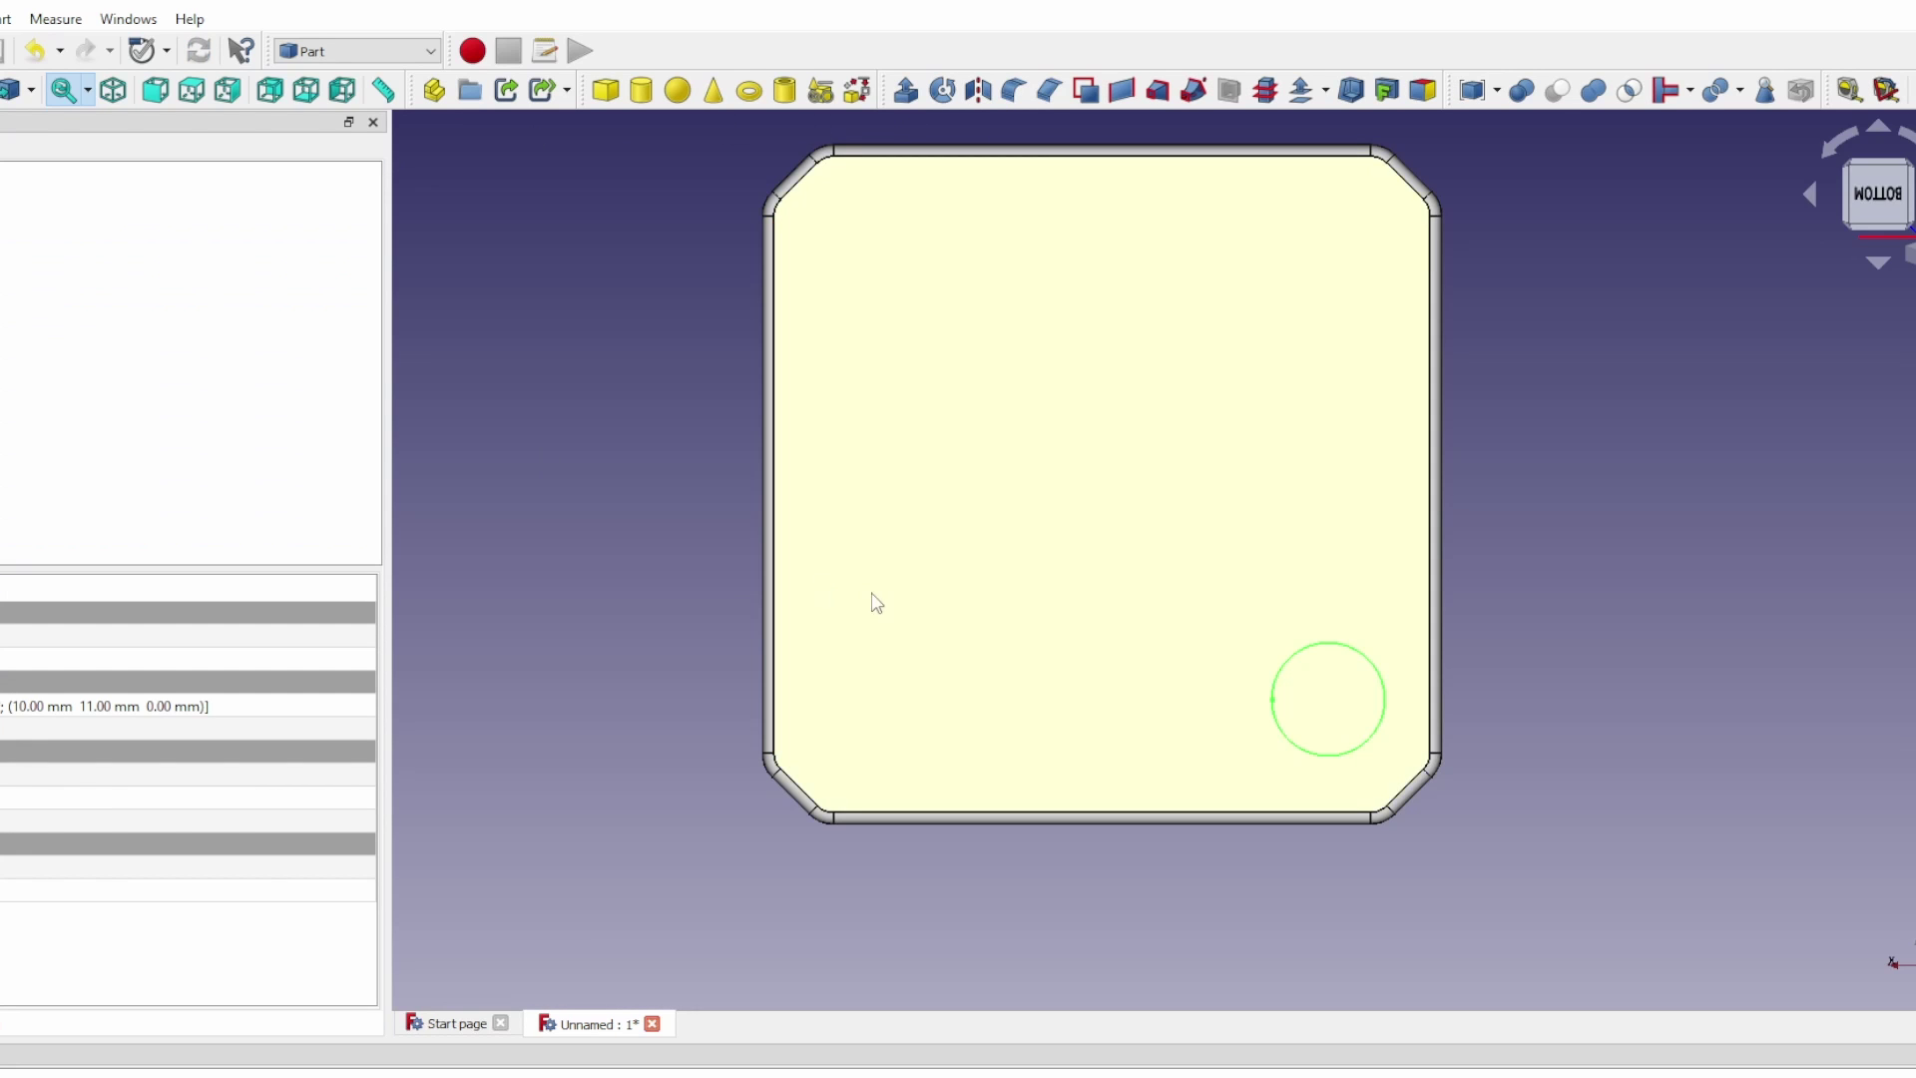
Add a second cylinder at the block's corner and set its radius to 5 mm
click(642, 89)
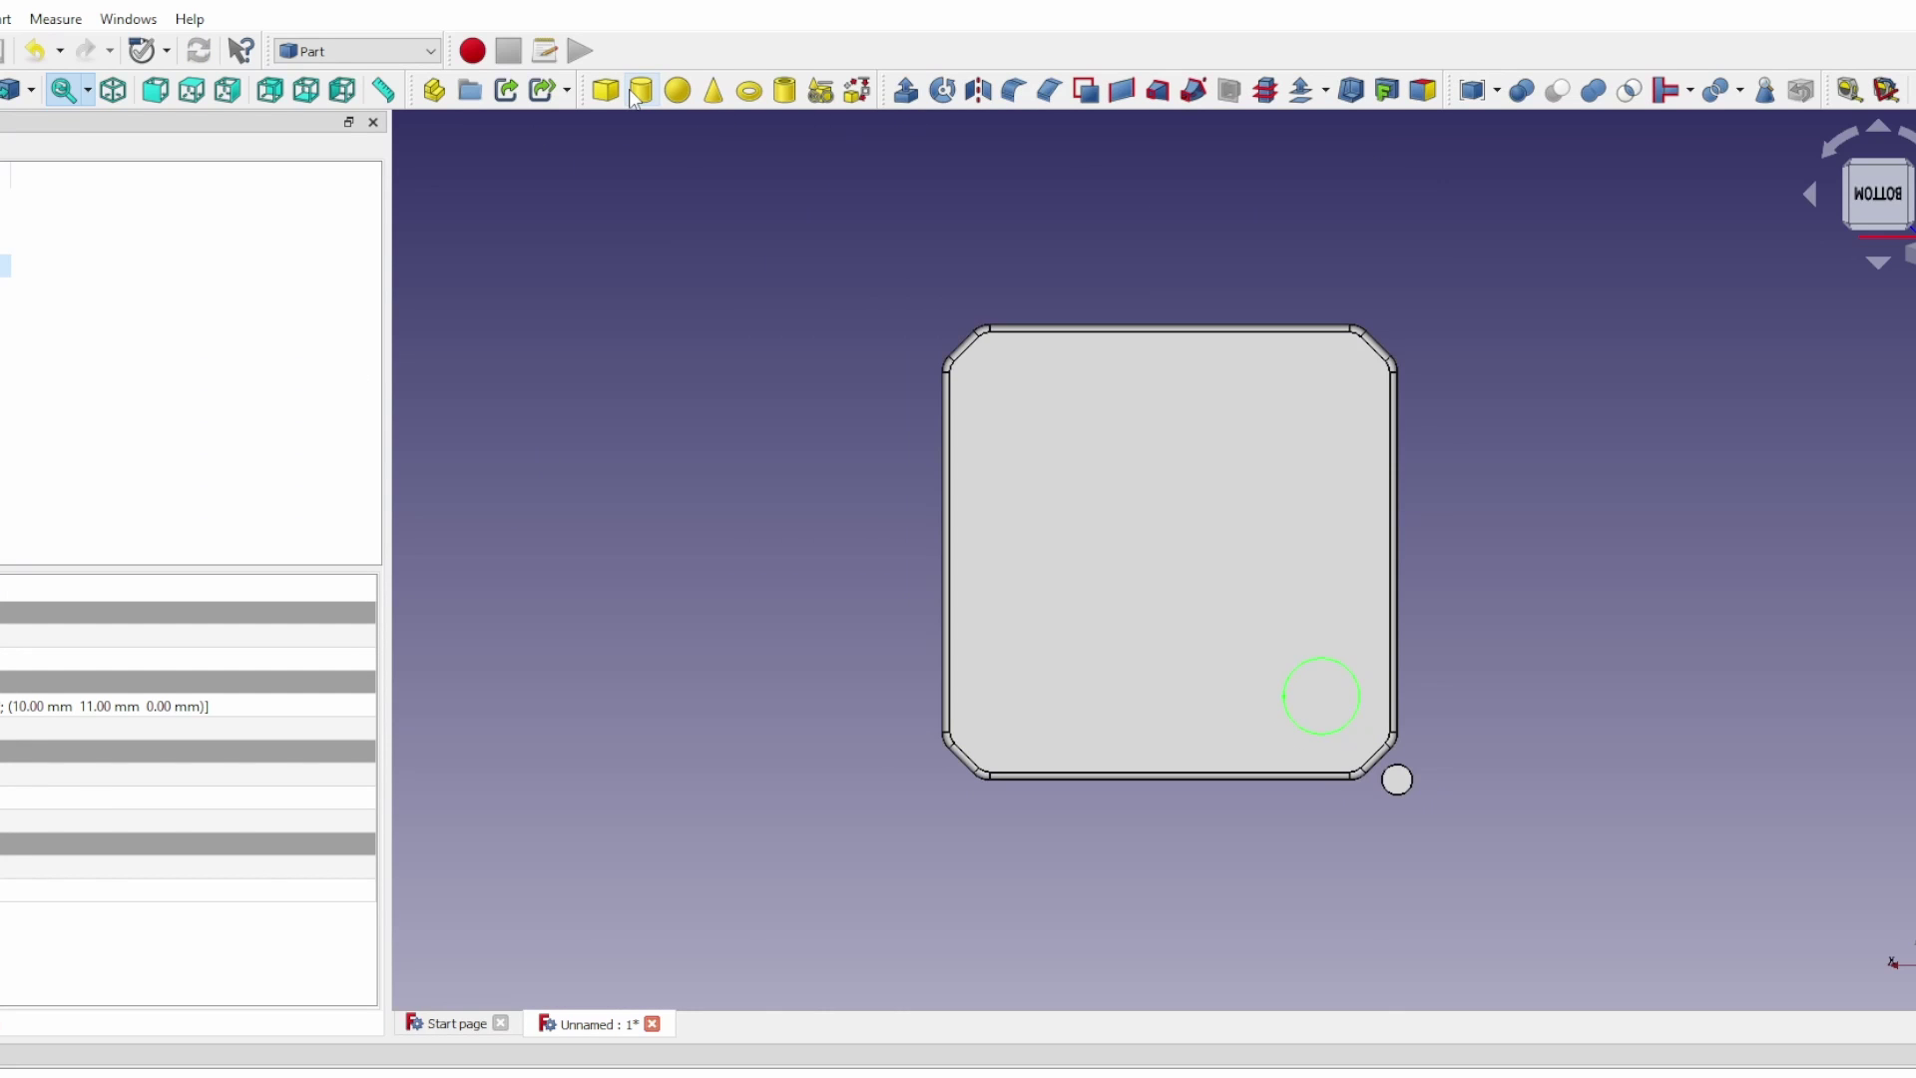
click(1397, 779)
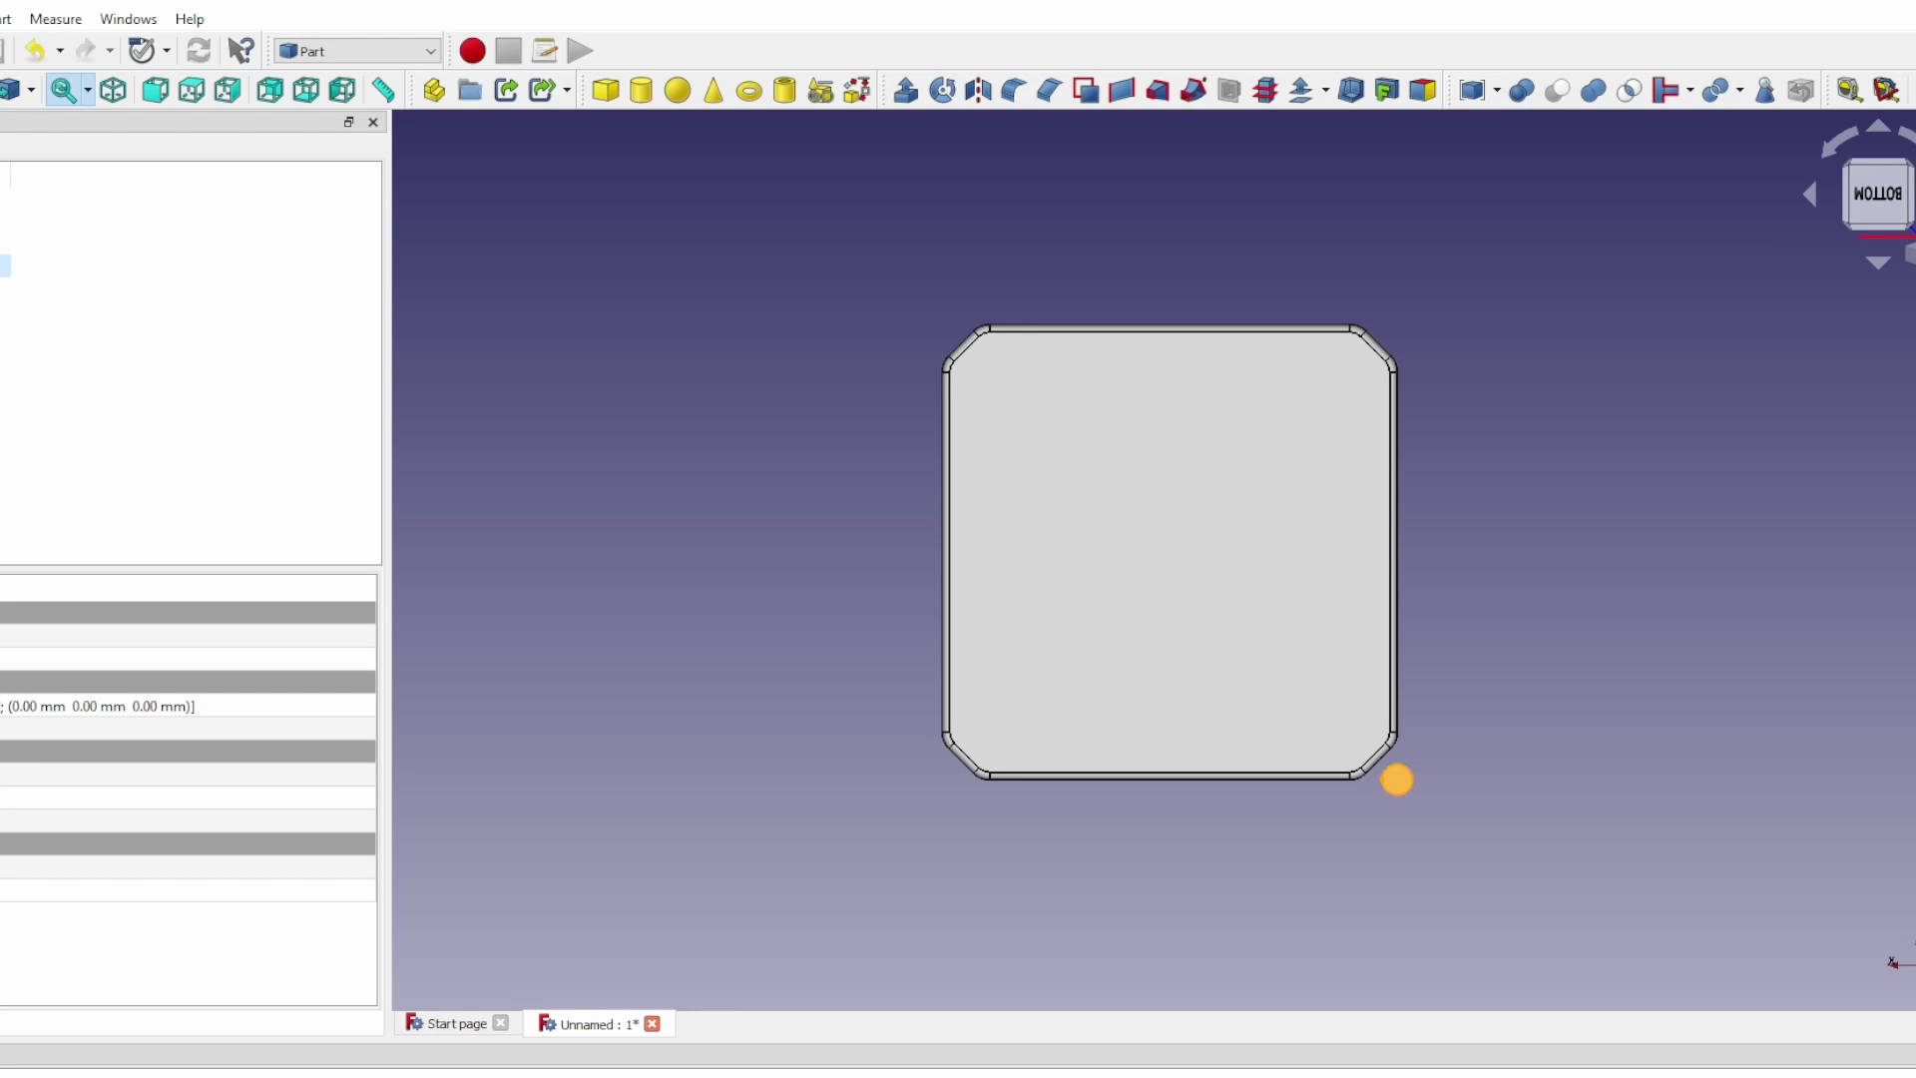
click(170, 774)
text(5)
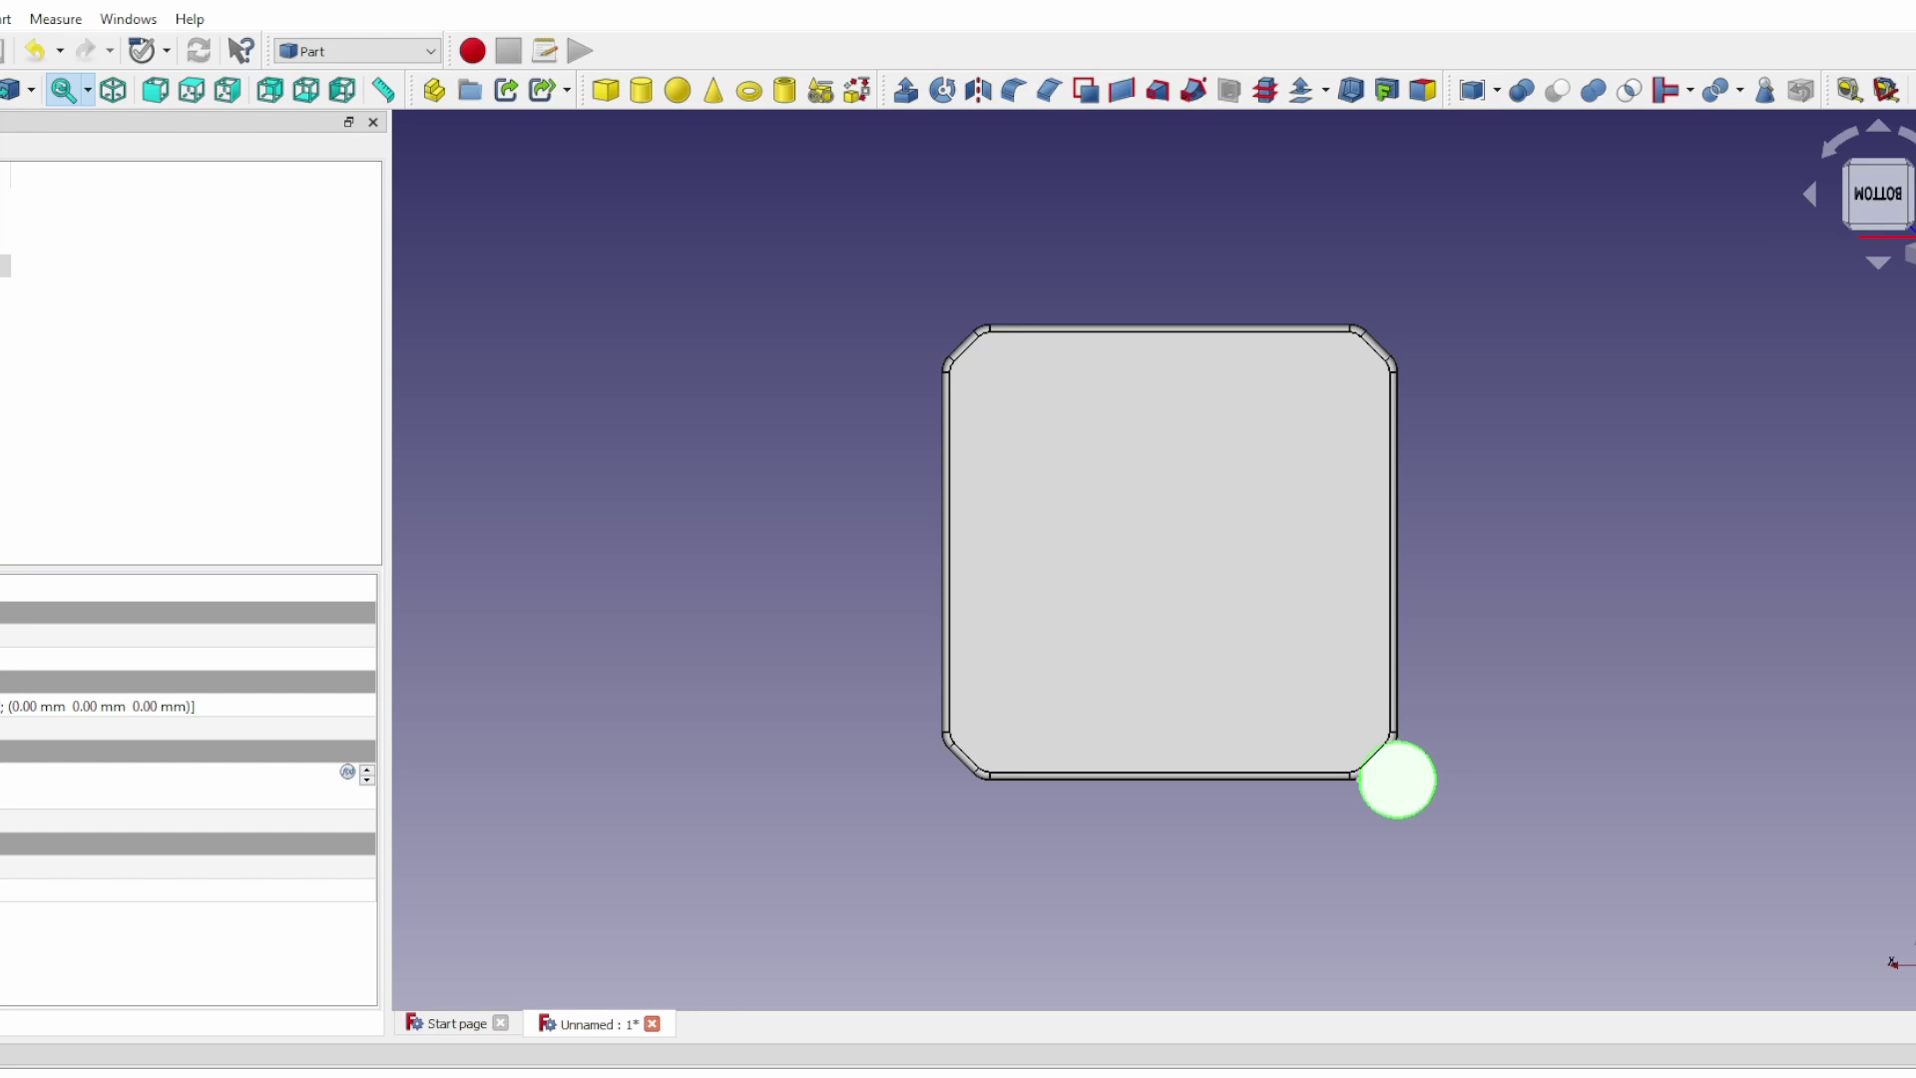
click(170, 798)
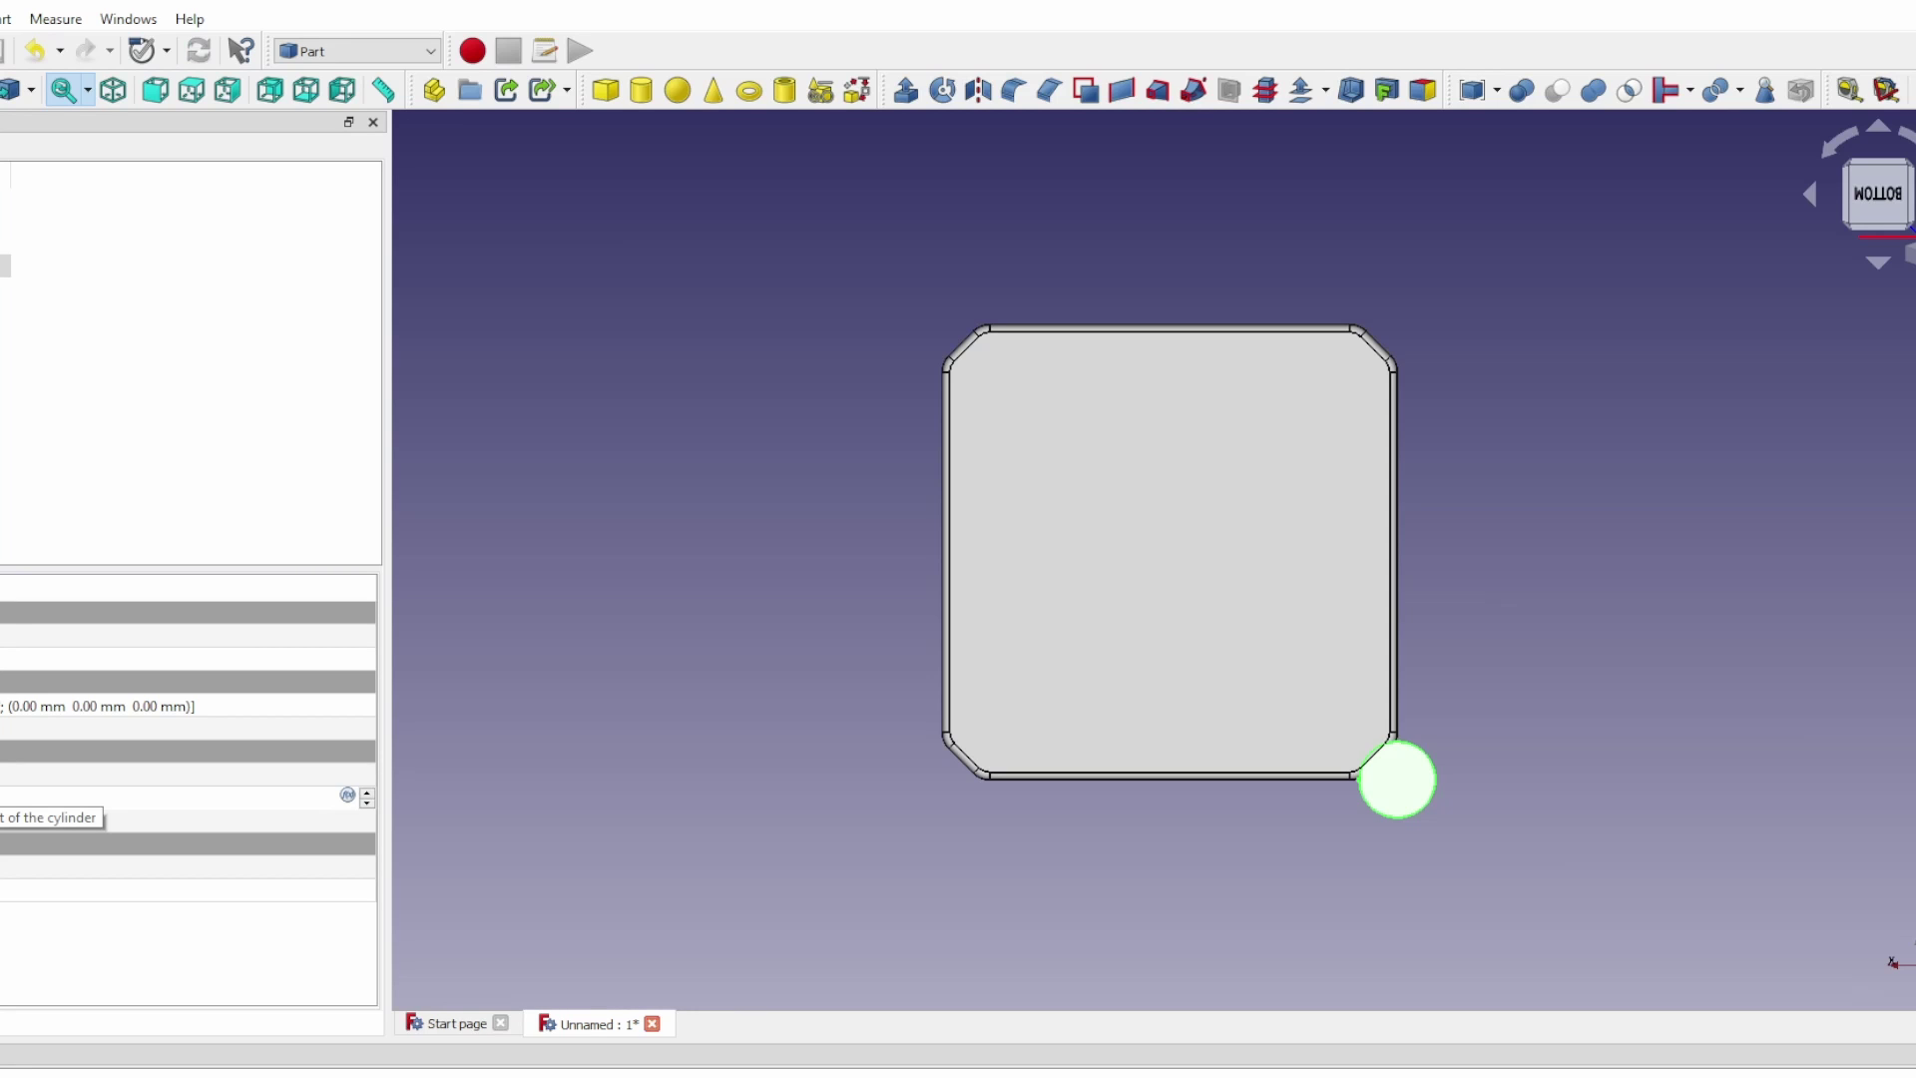
Select the block and the other modelled objects one after another to identify each in the viewport
click(5, 243)
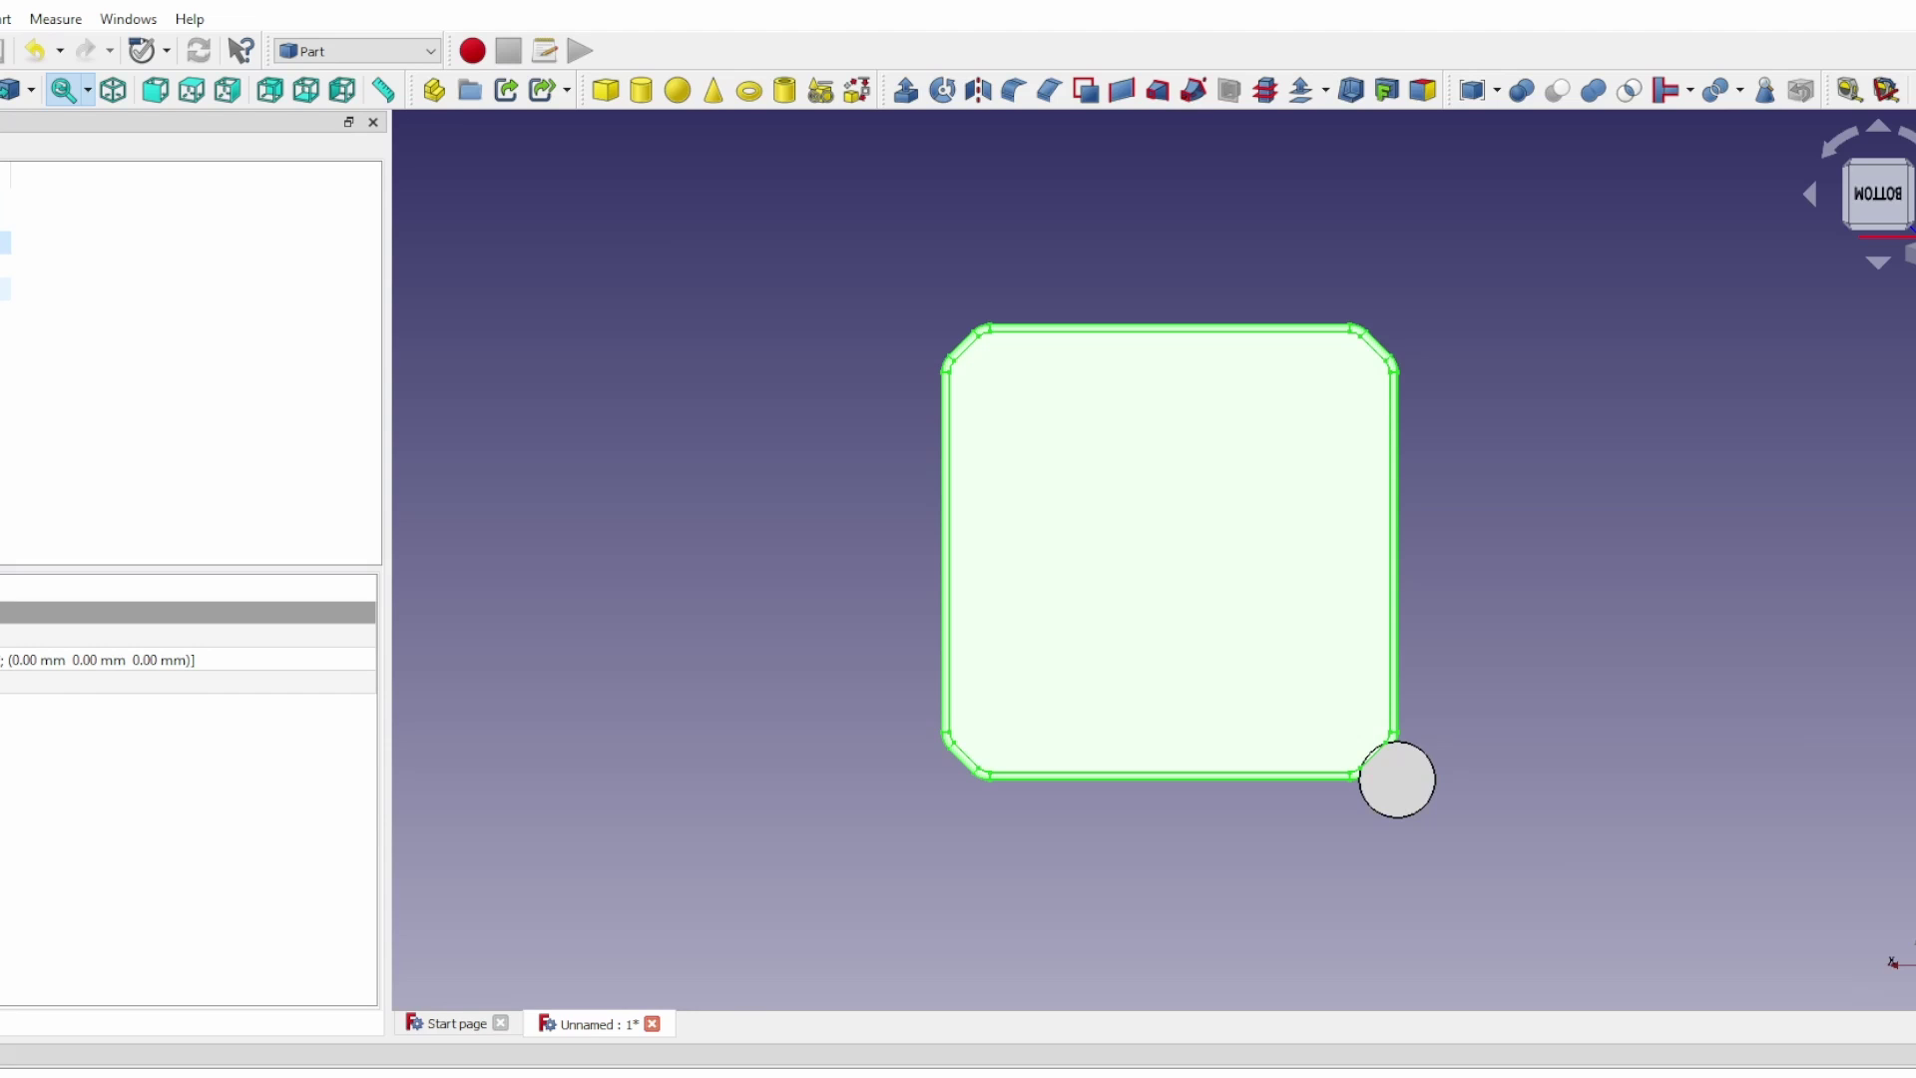
click(2, 266)
click(5, 288)
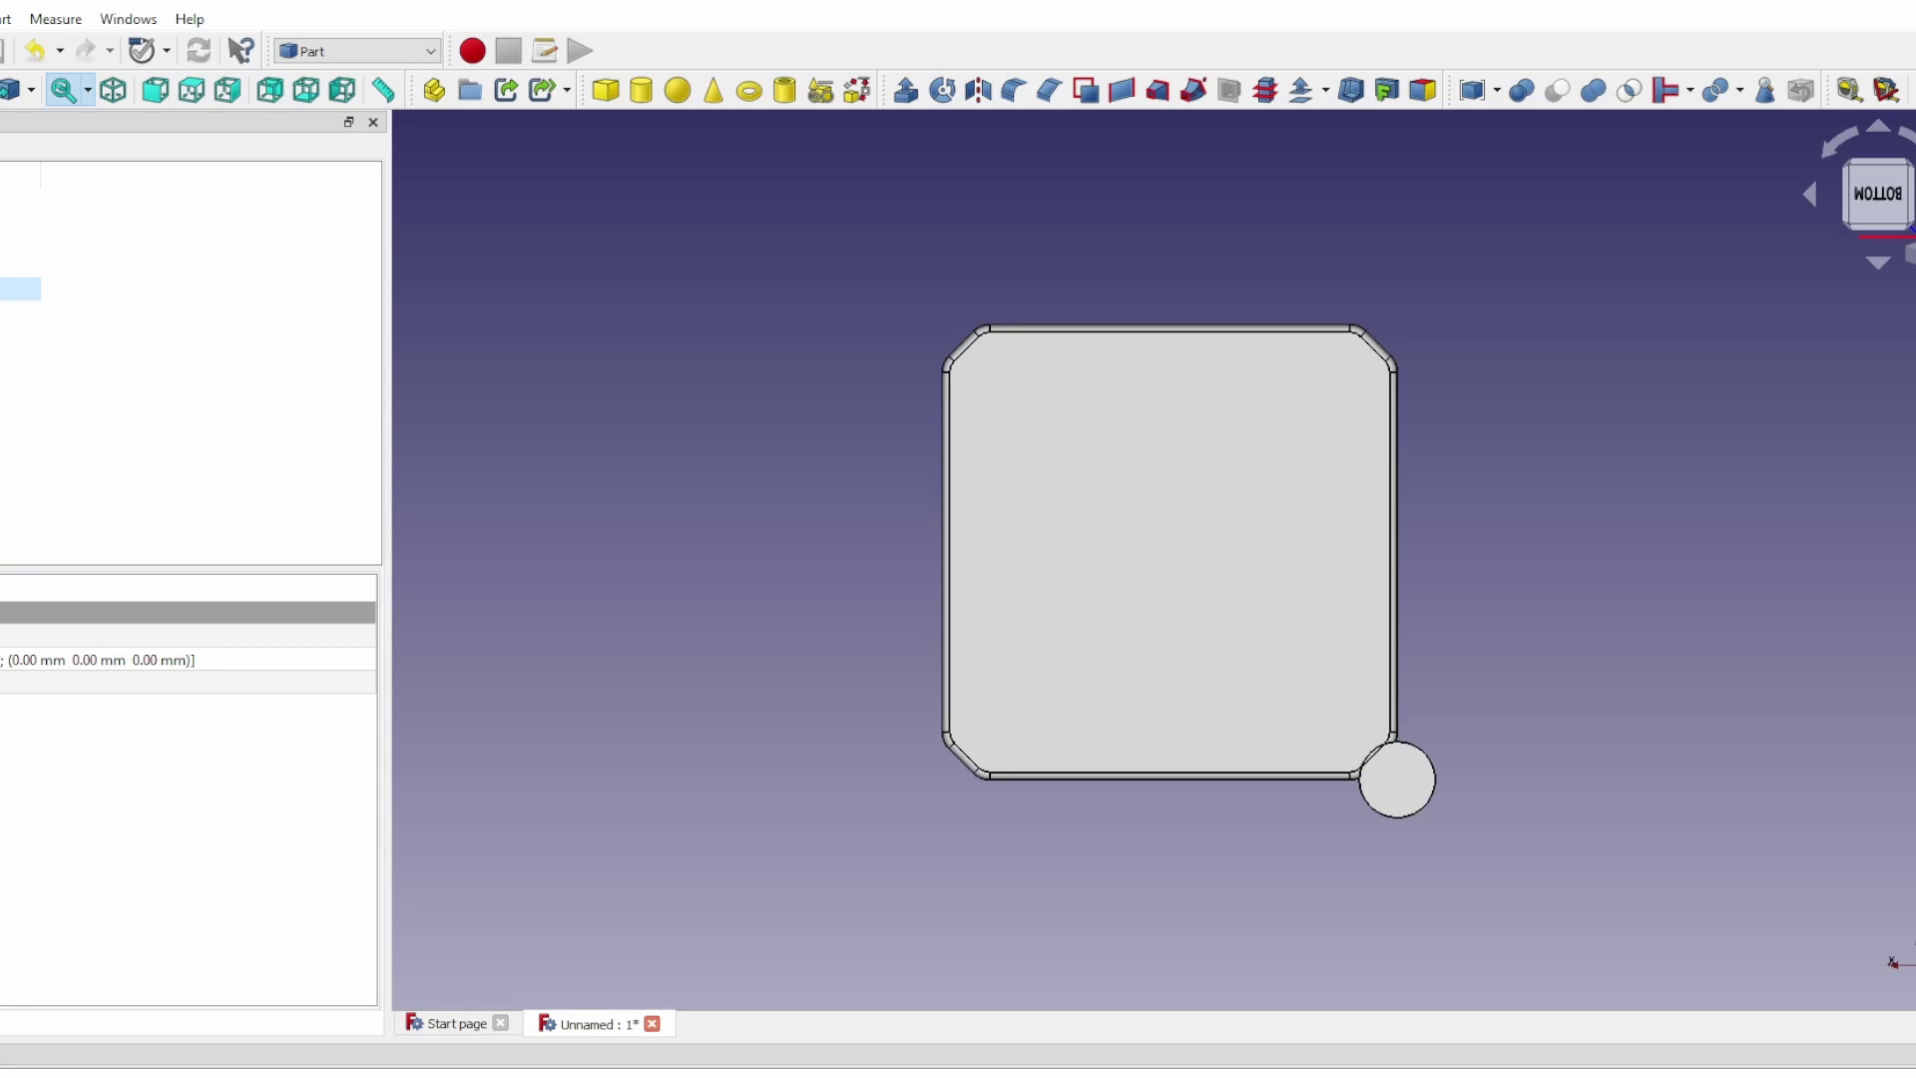
click(5, 311)
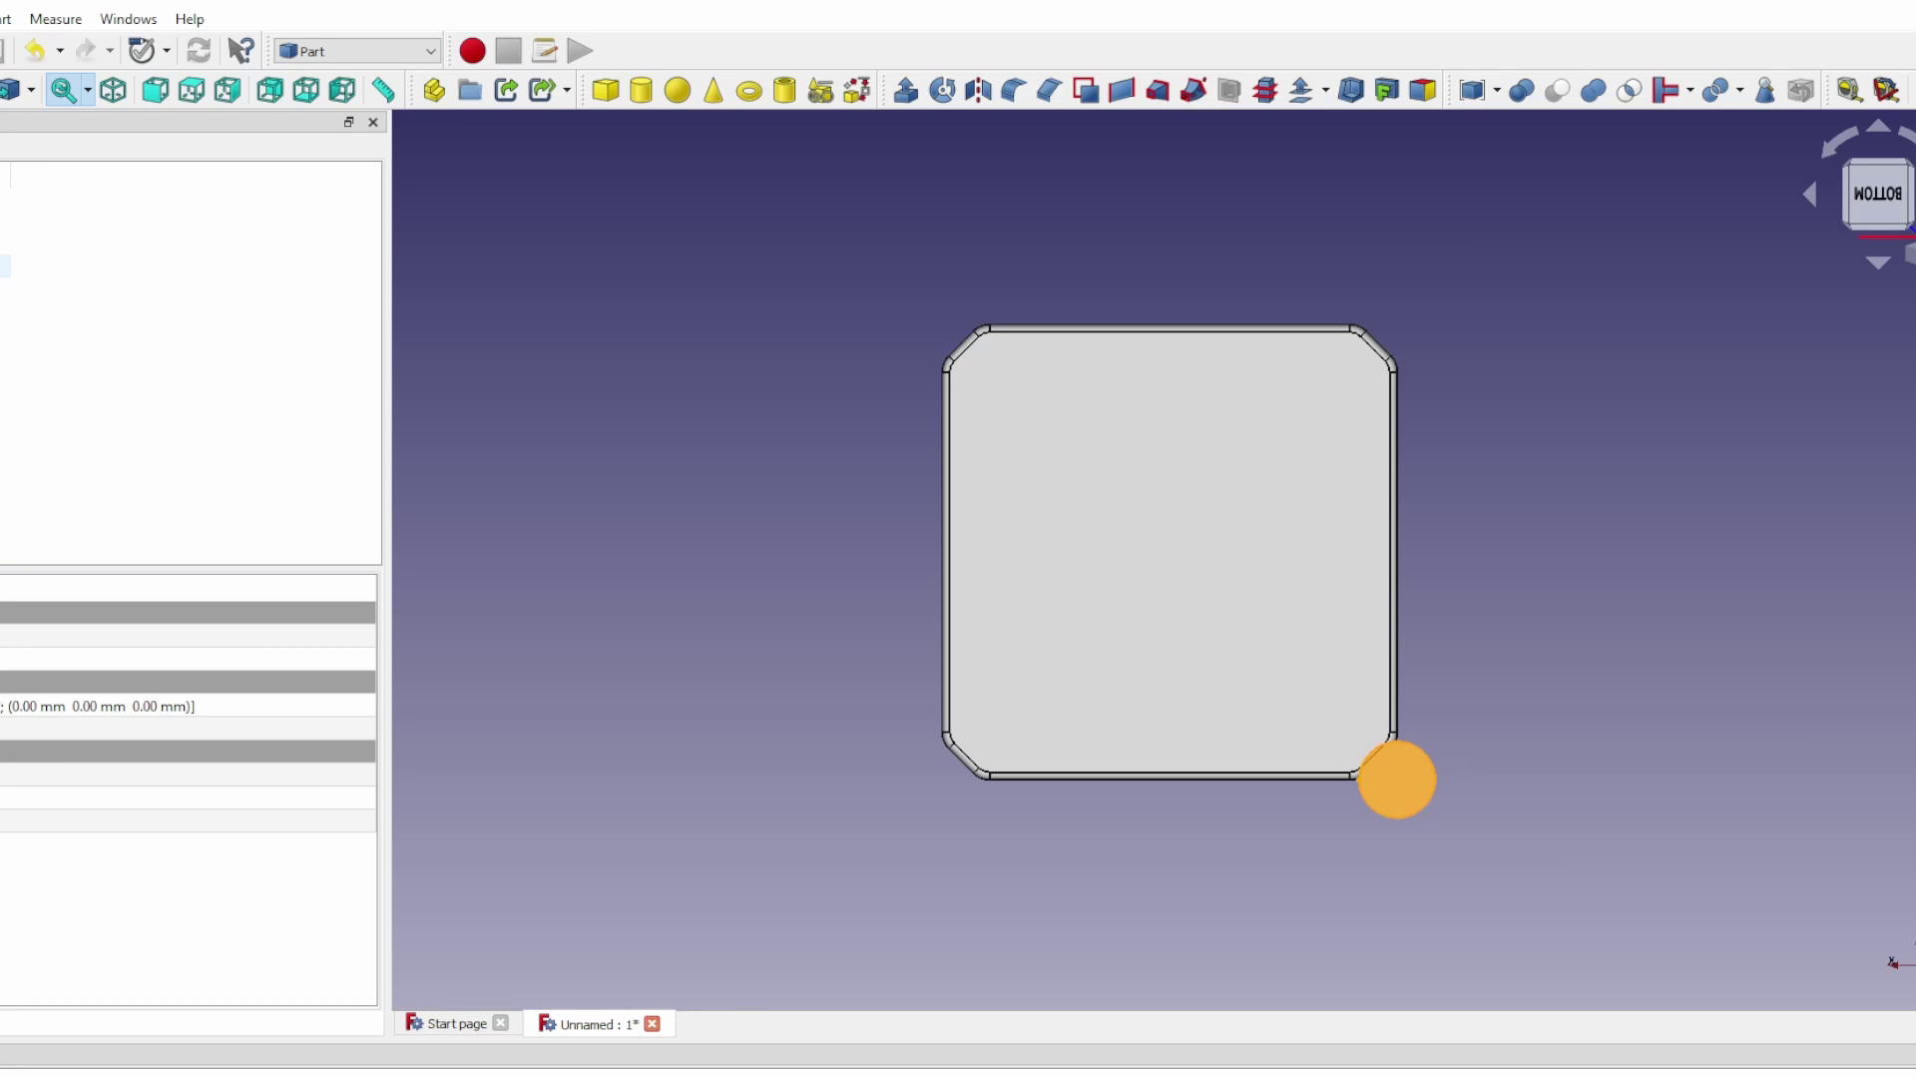
Open the height of the cylinder at the block's corner for editing, accept the entry and clear the selection
click(1397, 779)
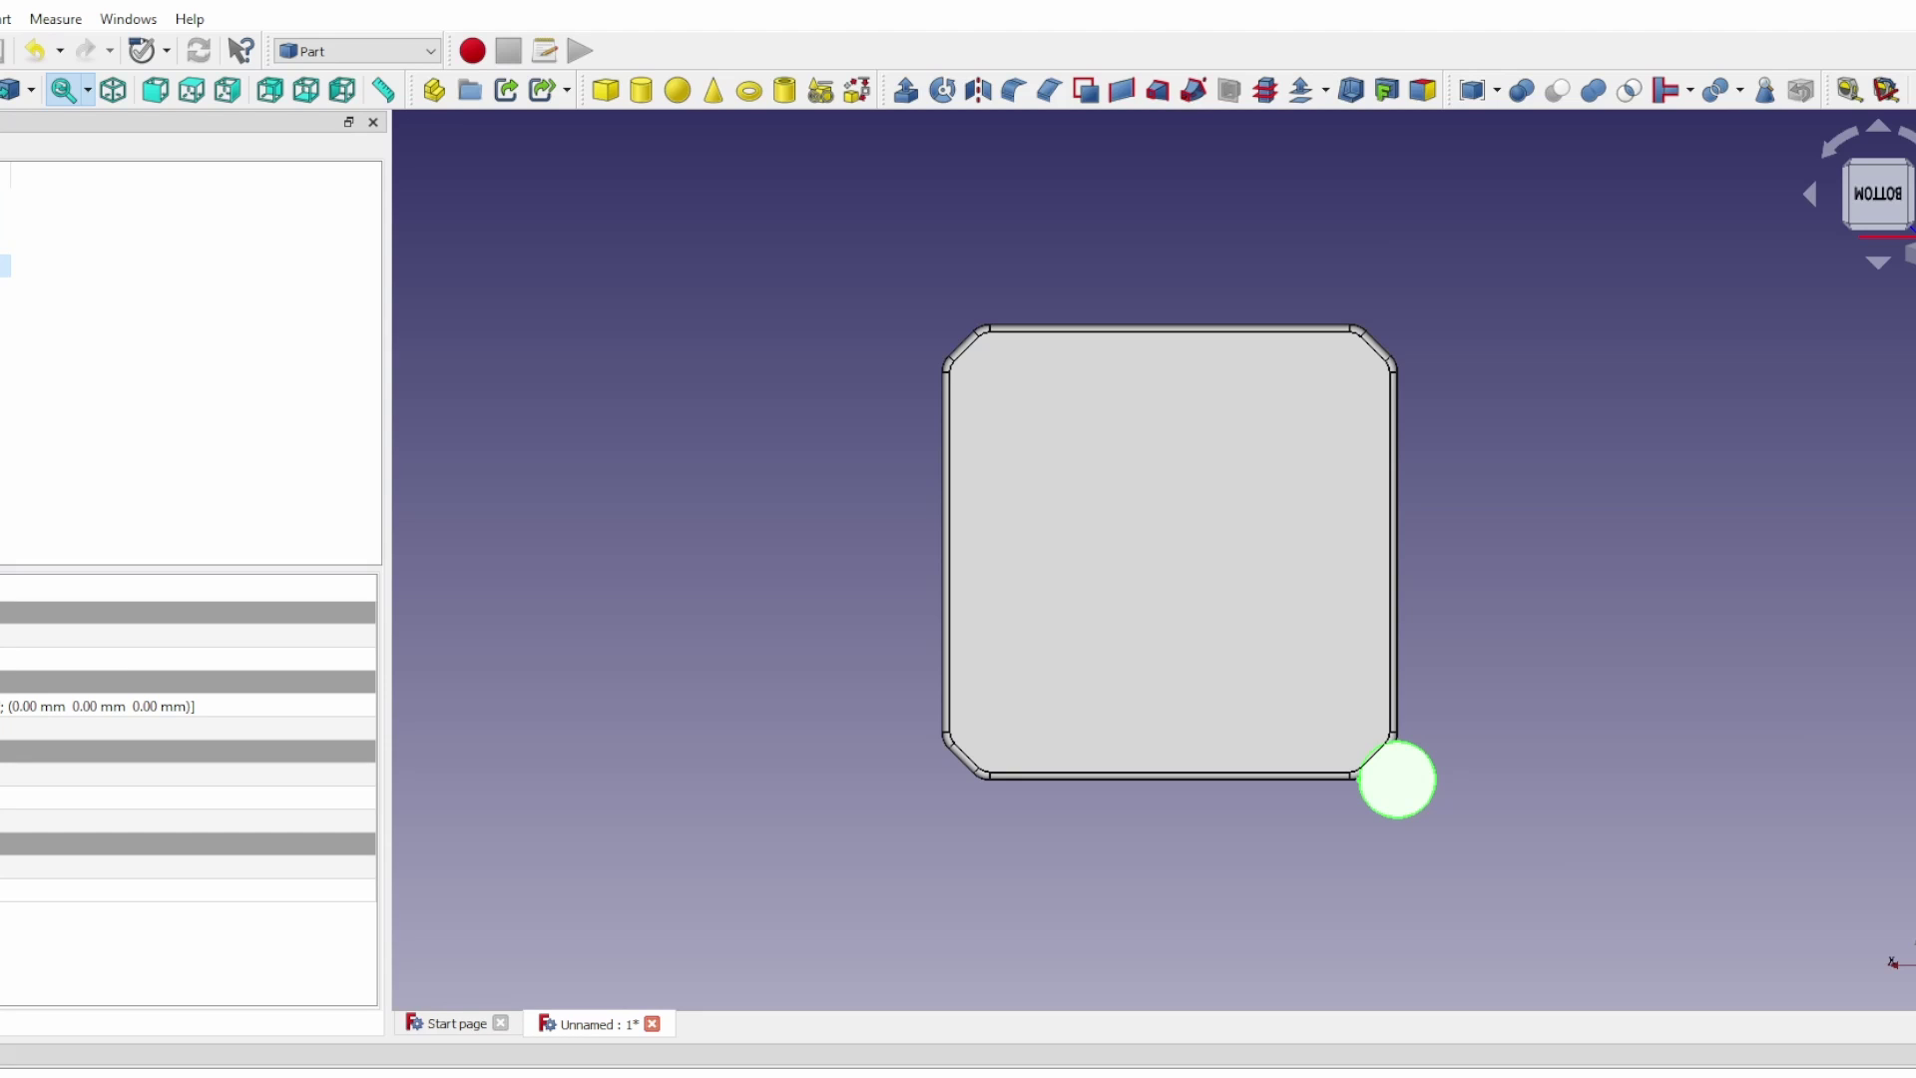
click(179, 797)
key(Return)
click(912, 732)
right_click(911, 736)
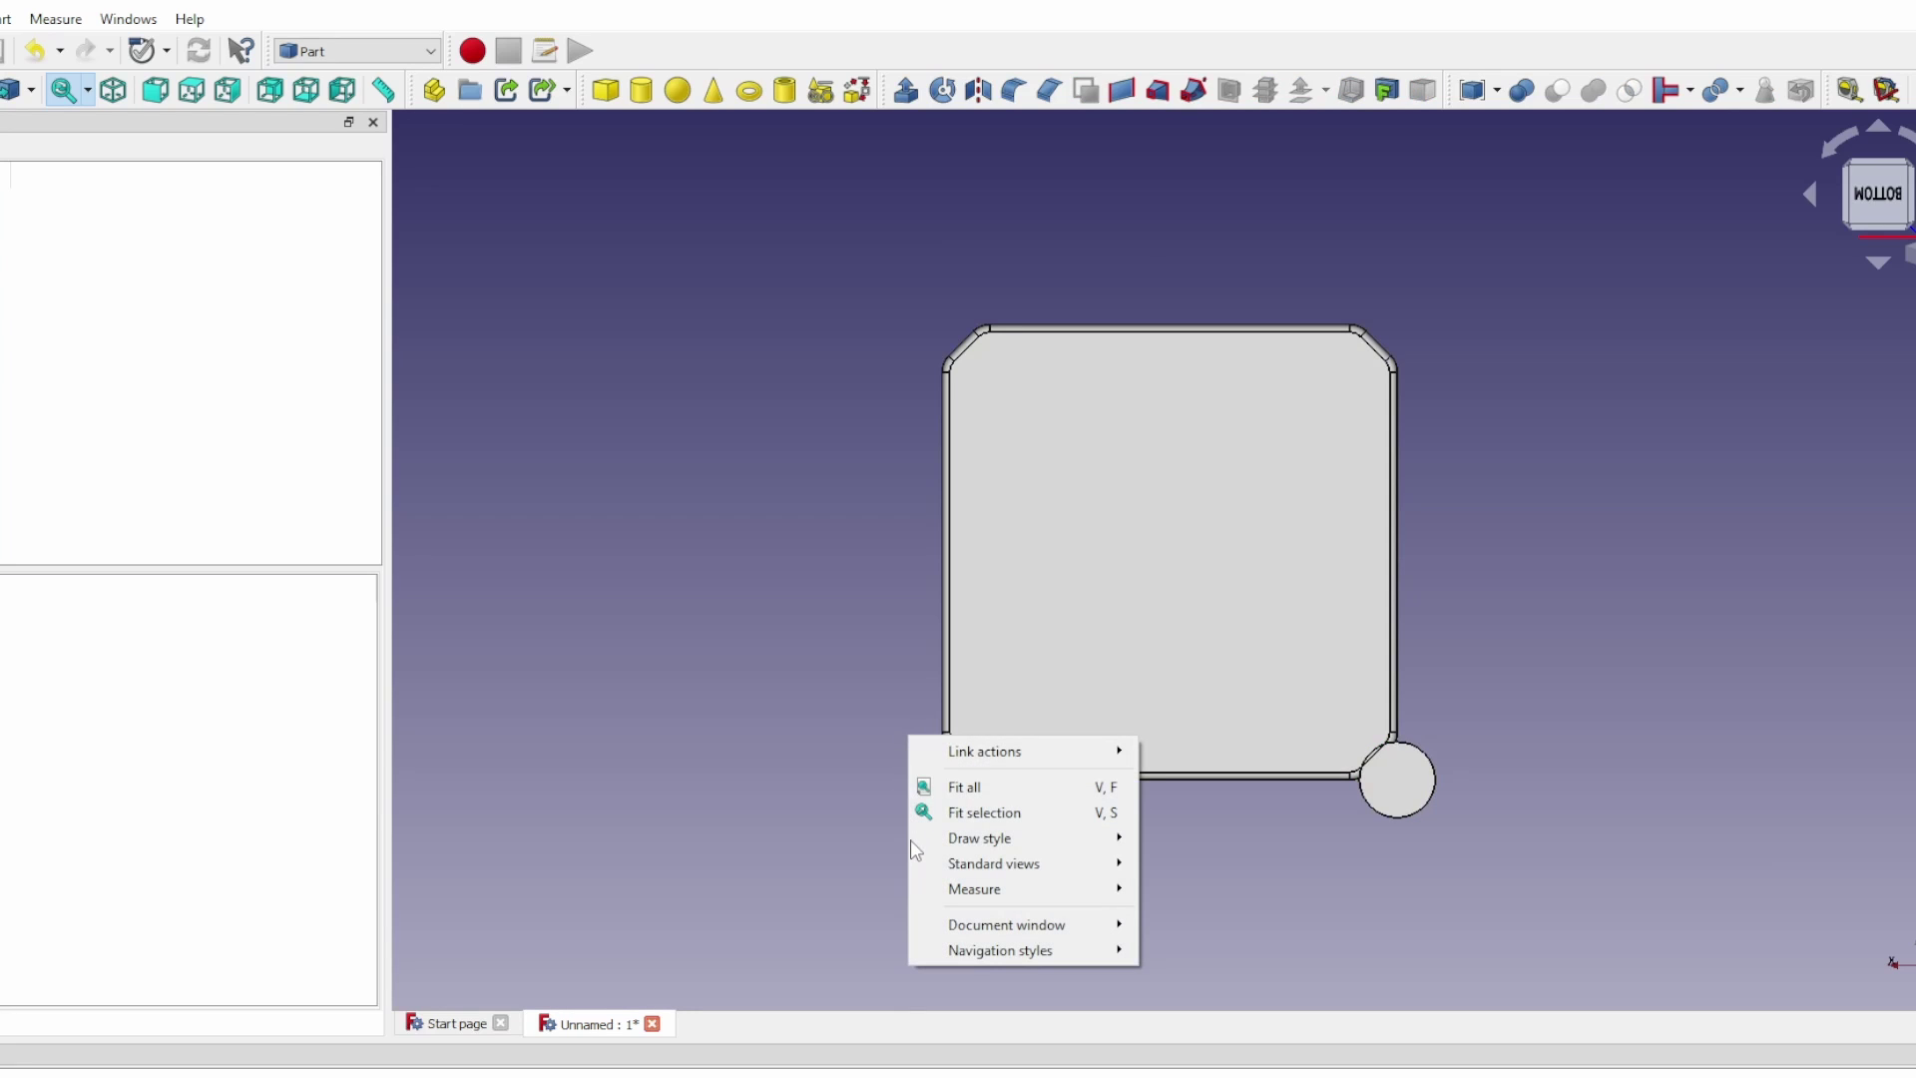
Move the cylinder at the corner of the block's bottom face inward to X 8 mm and Y 8 mm with Transform
click(882, 664)
middle_drag(902, 797, 907, 671)
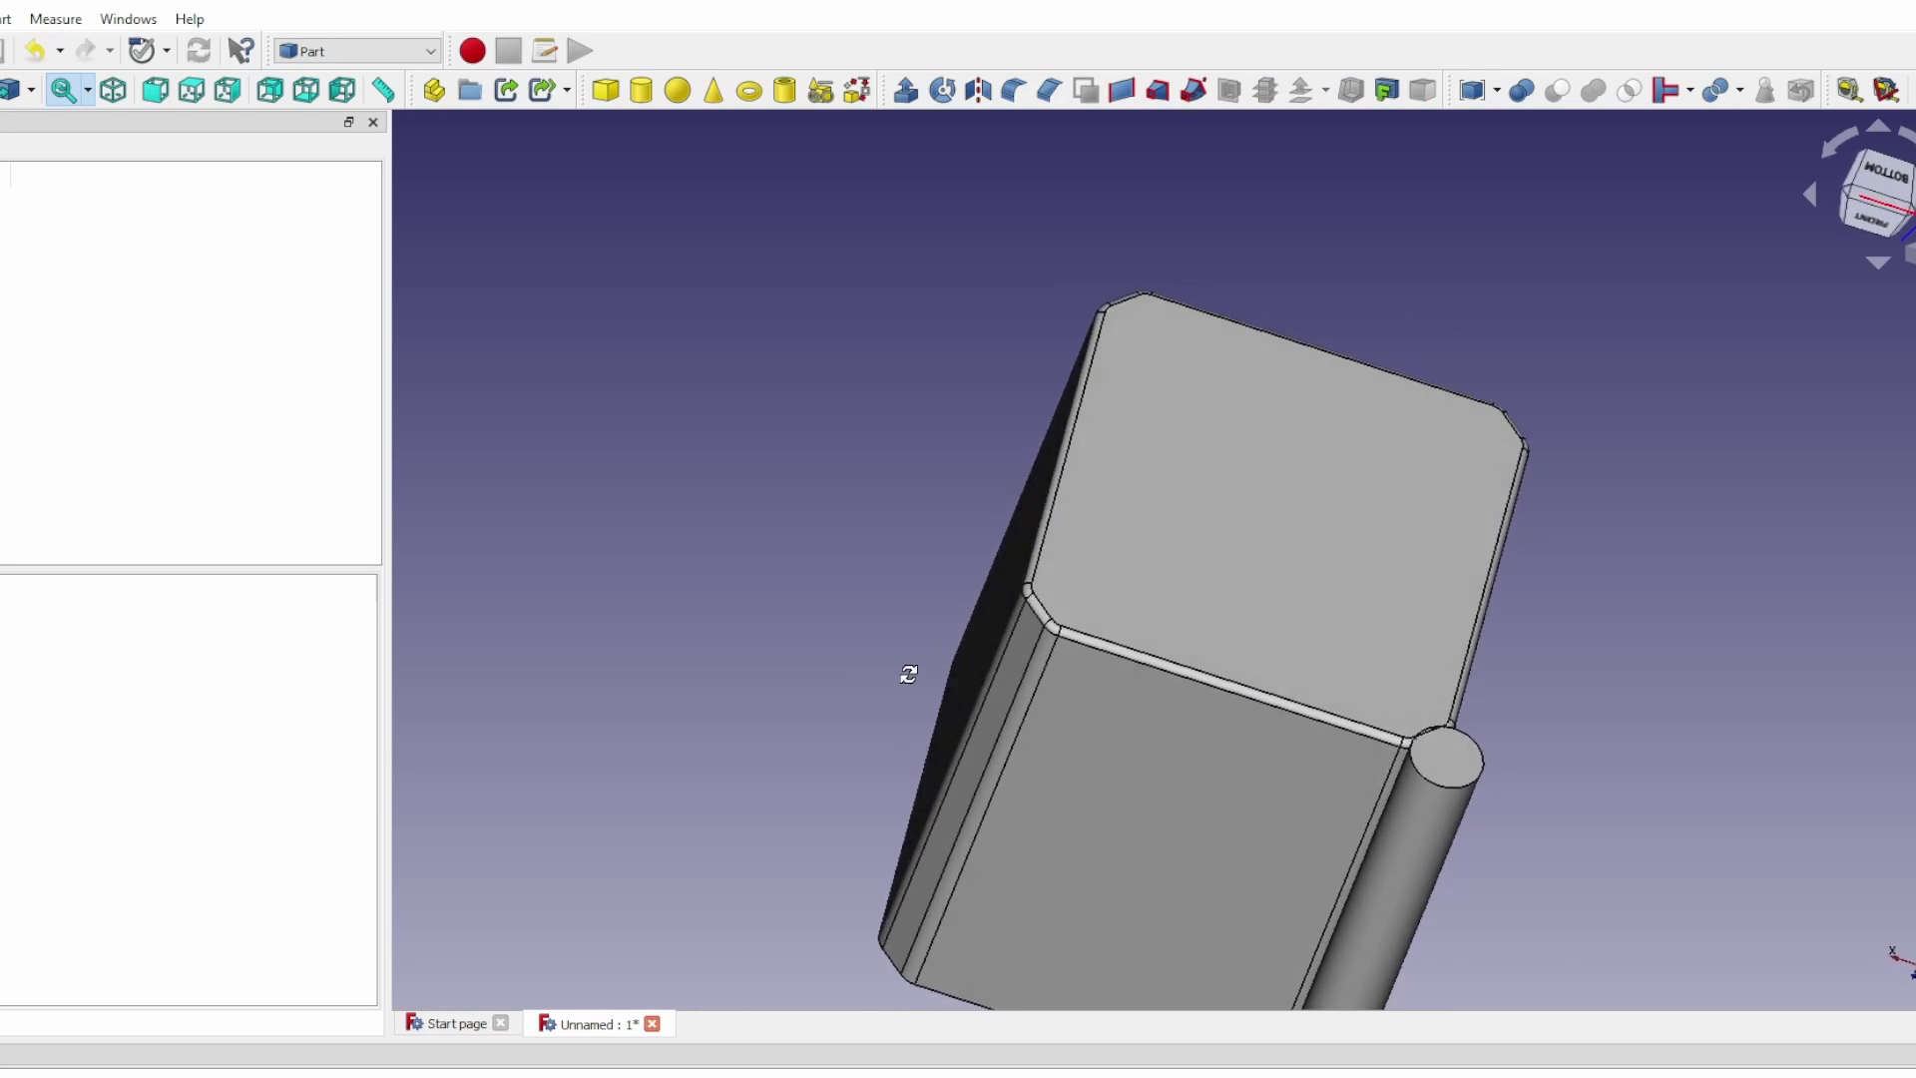
click(6, 265)
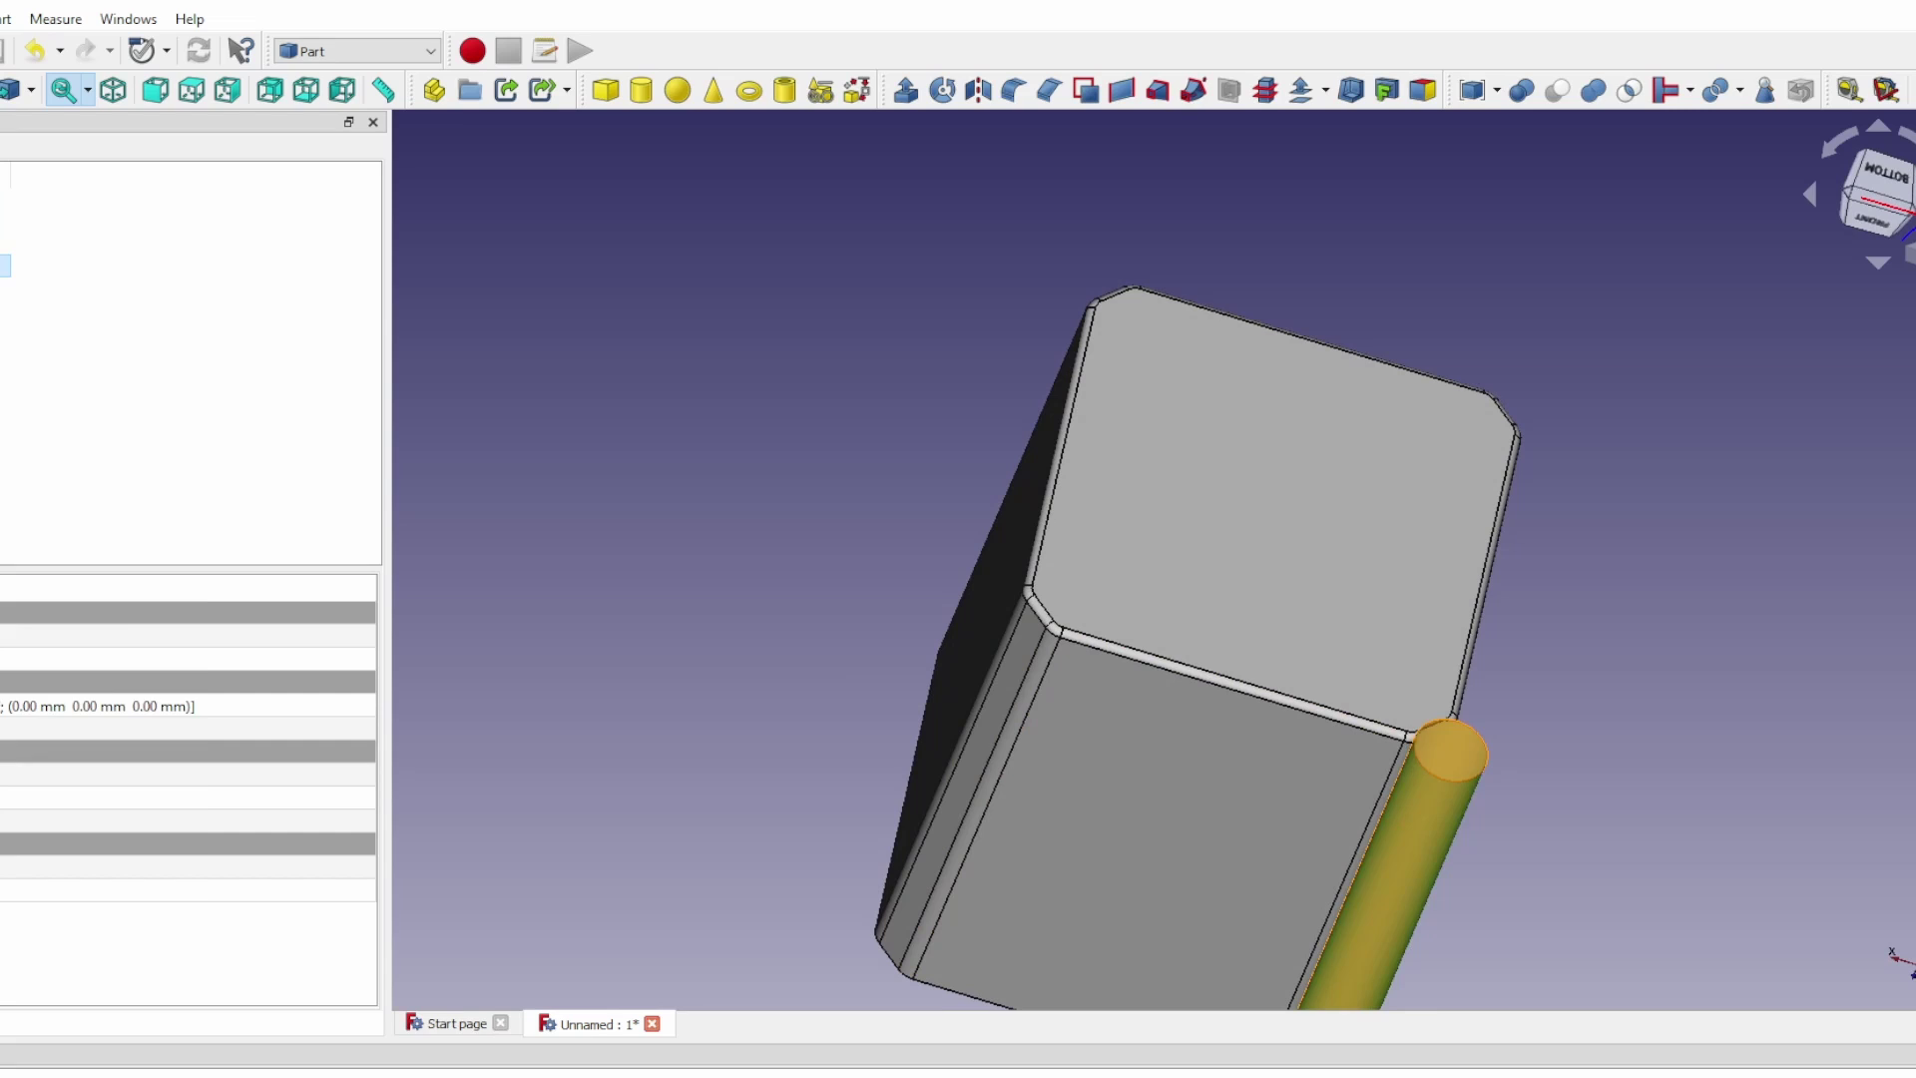
right_click(6, 268)
click(40, 313)
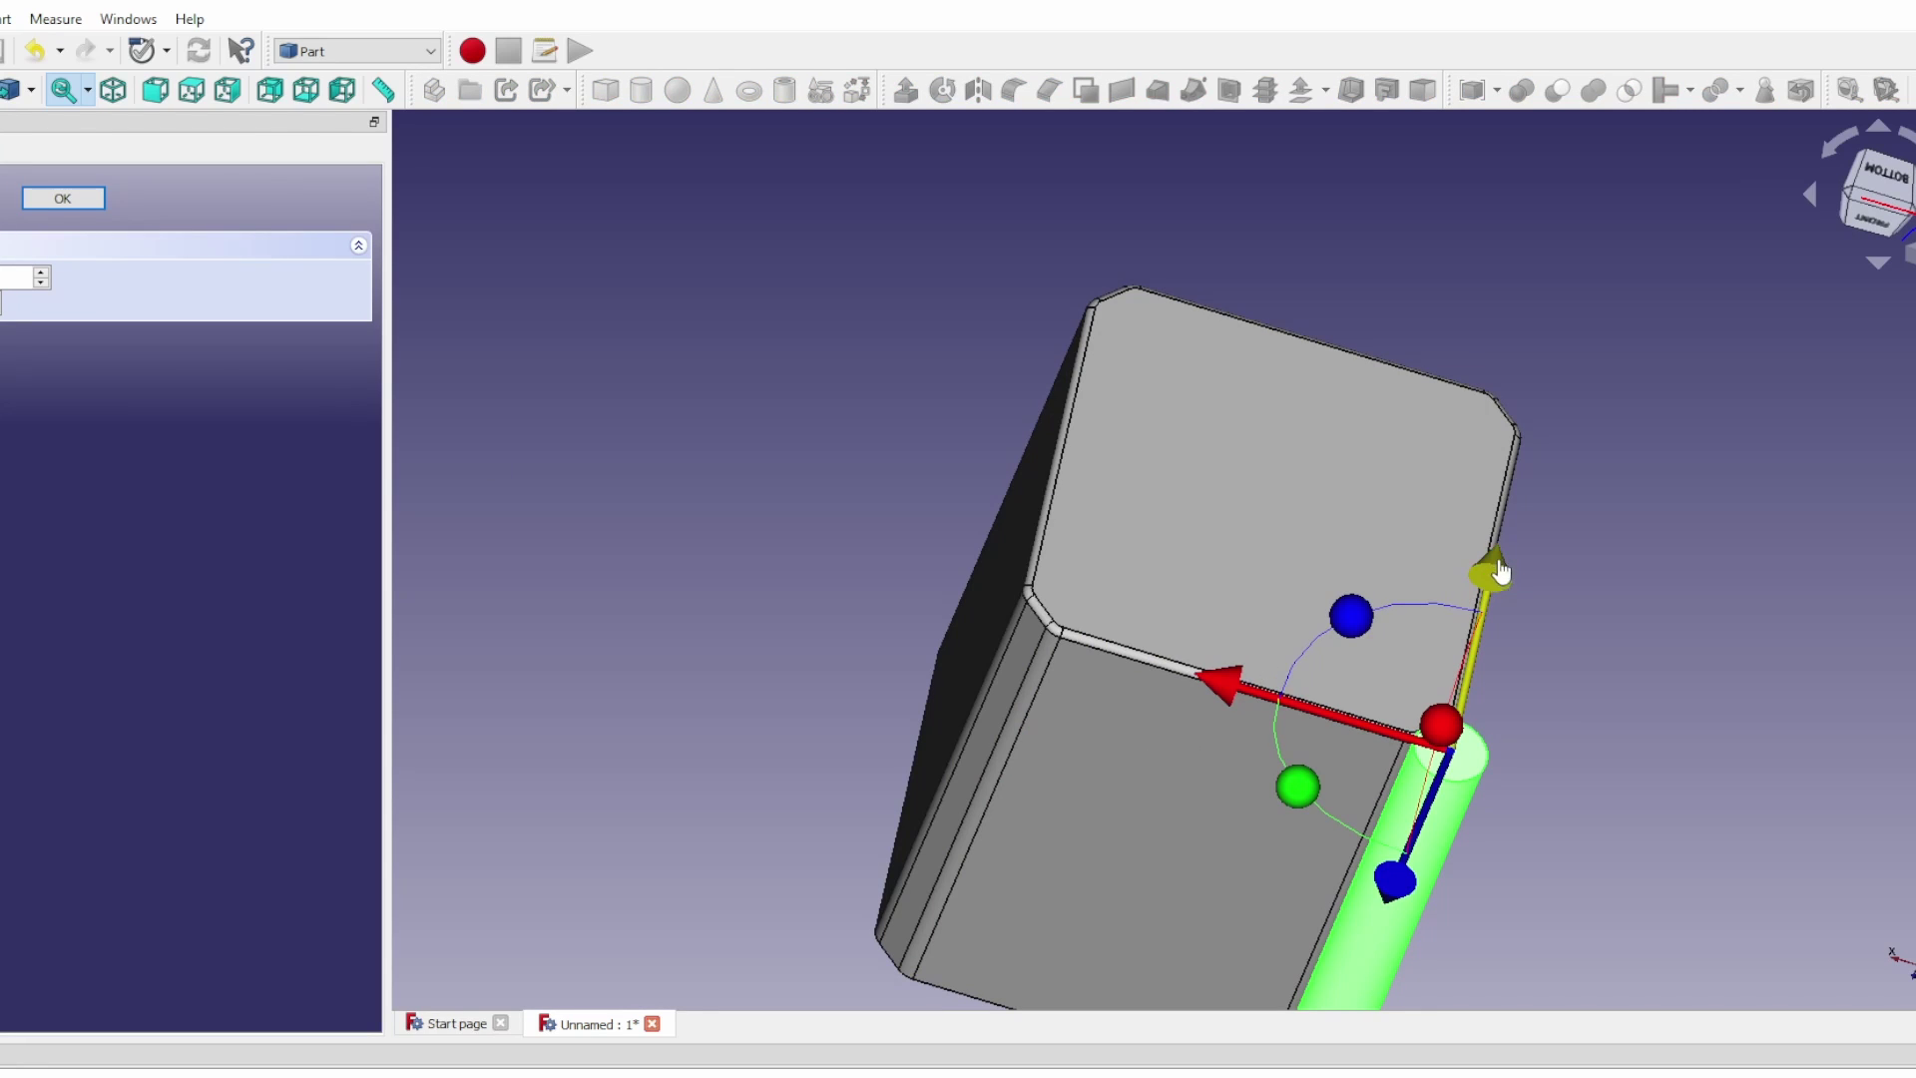
drag(1490, 574, 1505, 531)
drag(1220, 631, 1161, 613)
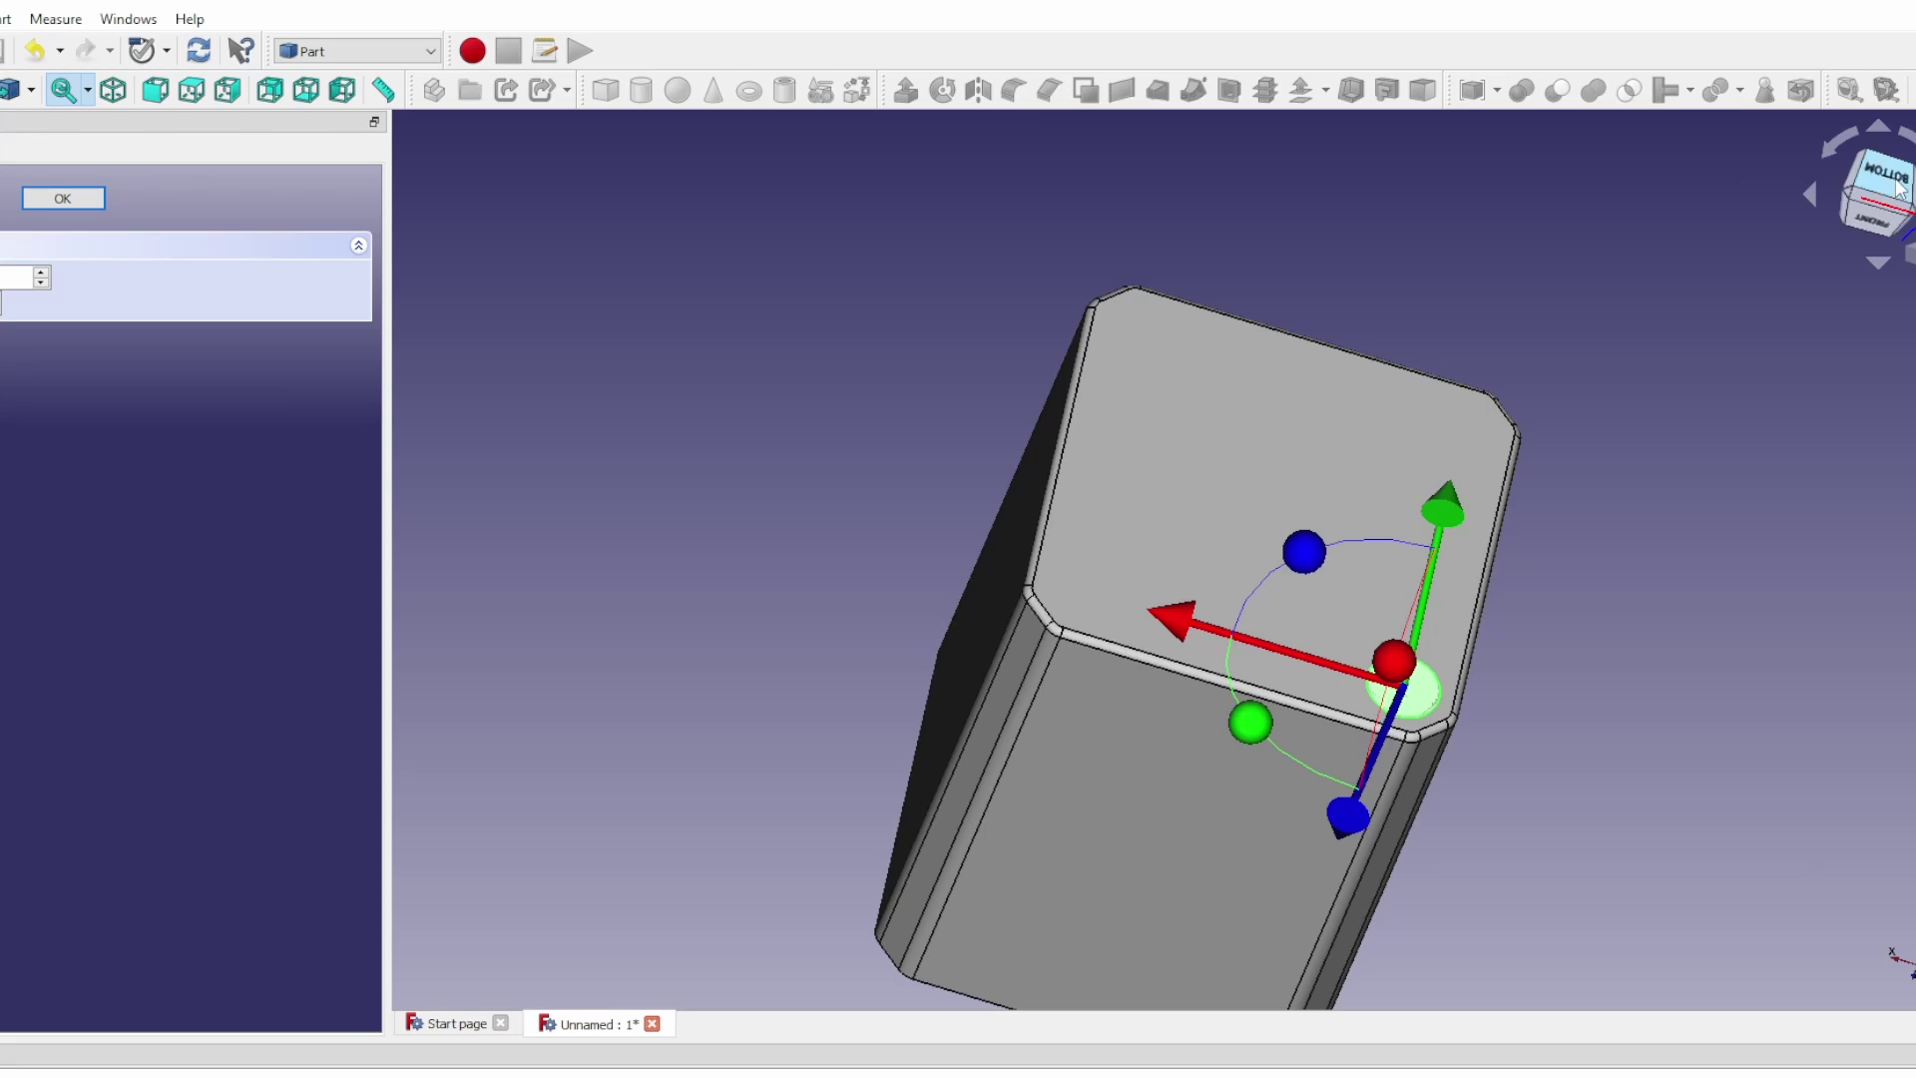
key(5)
scroll(1440, 645, up, 2)
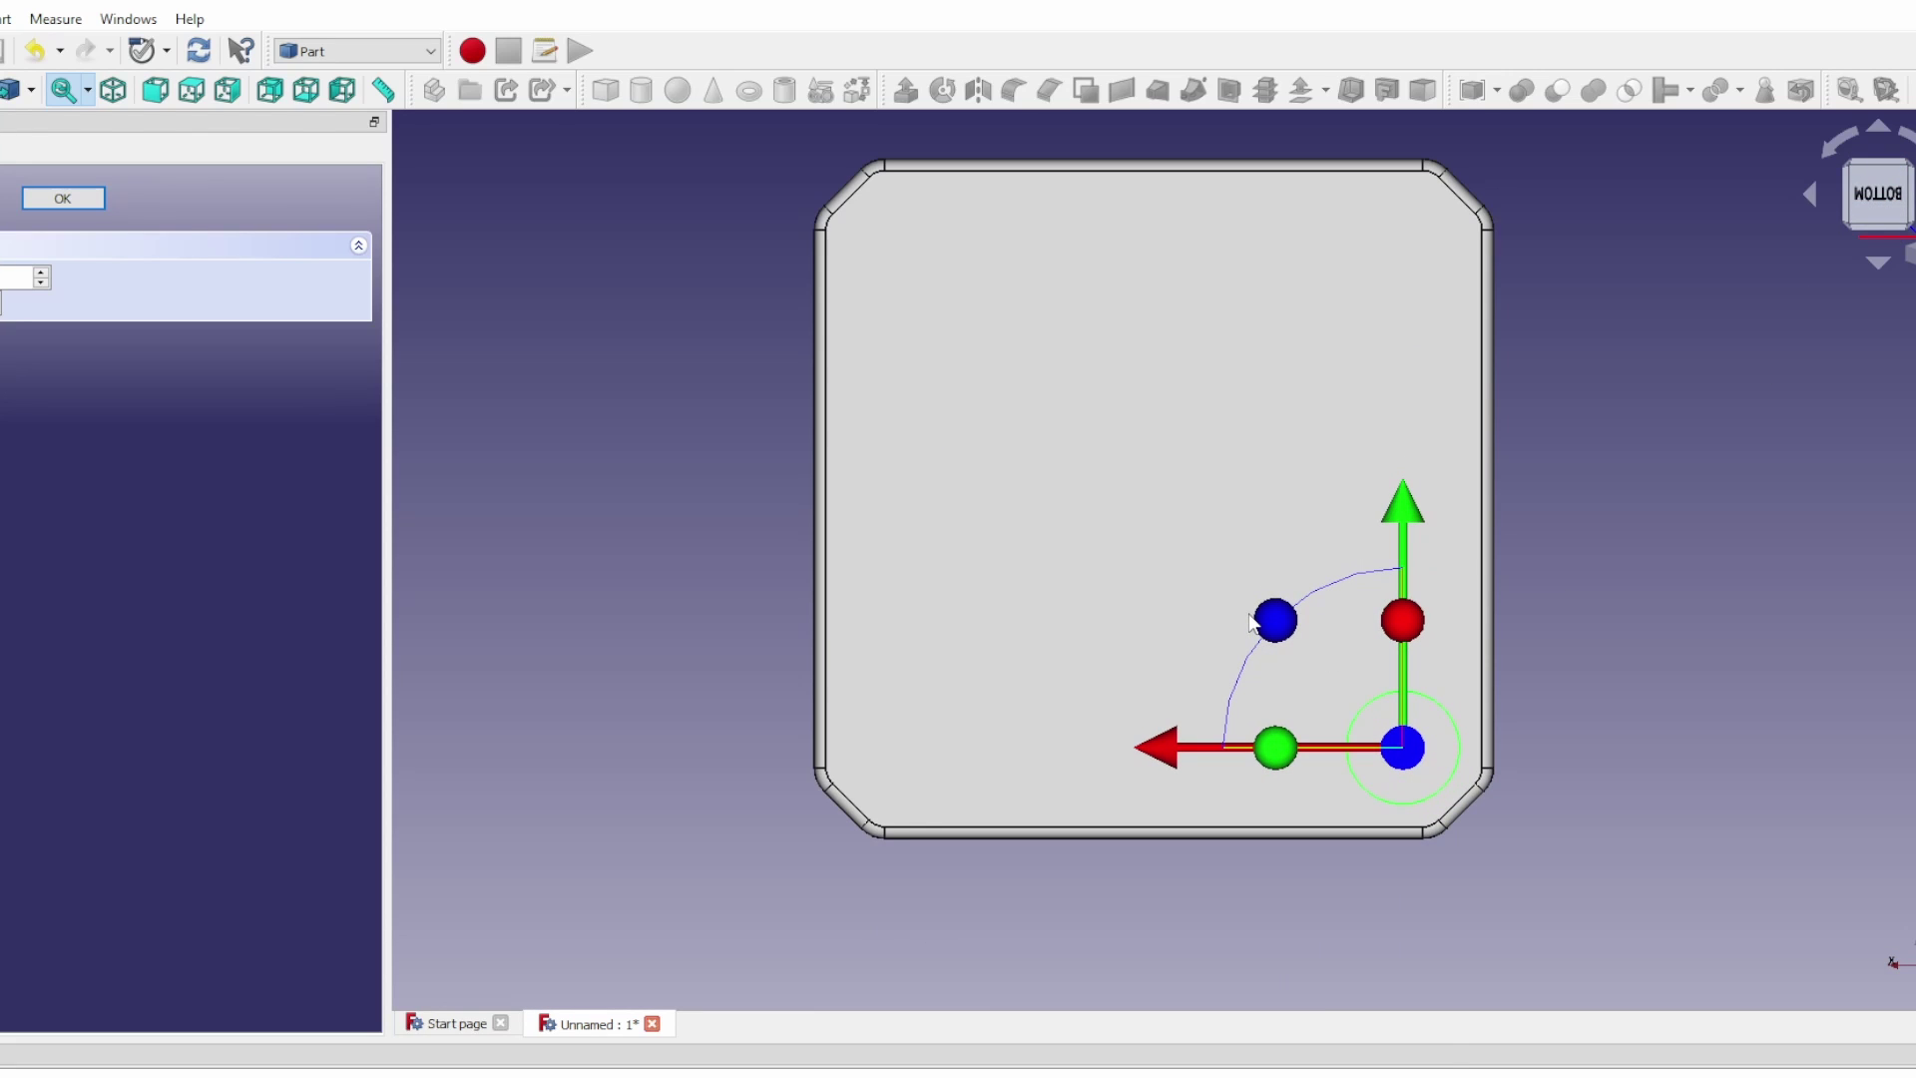
mouse_move(1161, 760)
mouse_down()
mouse_move(1098, 755)
mouse_move(1169, 755)
mouse_up()
click(80, 200)
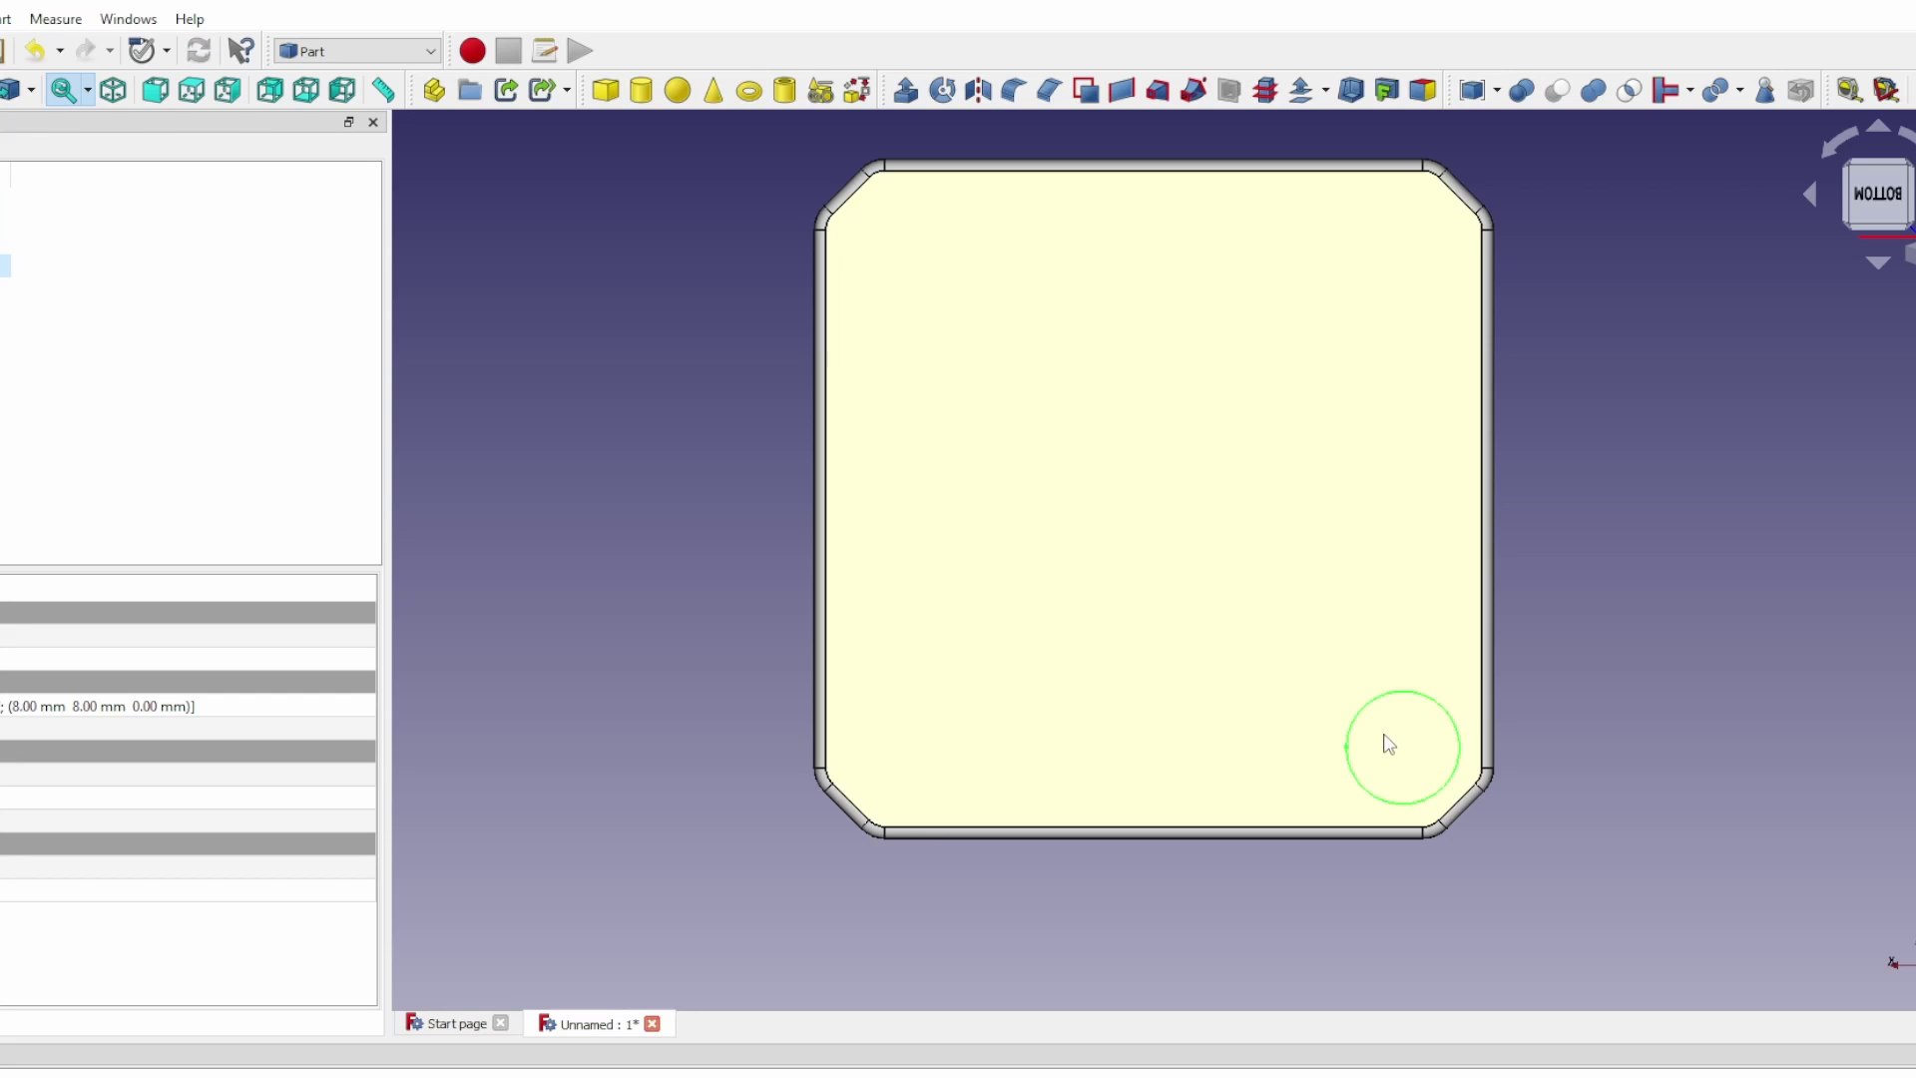
Move the overlapping second cylinder along X to the opposite corner of the bottom face, at X 52 mm and Y 8 mm
click(5, 289)
right_click(5, 289)
click(10, 309)
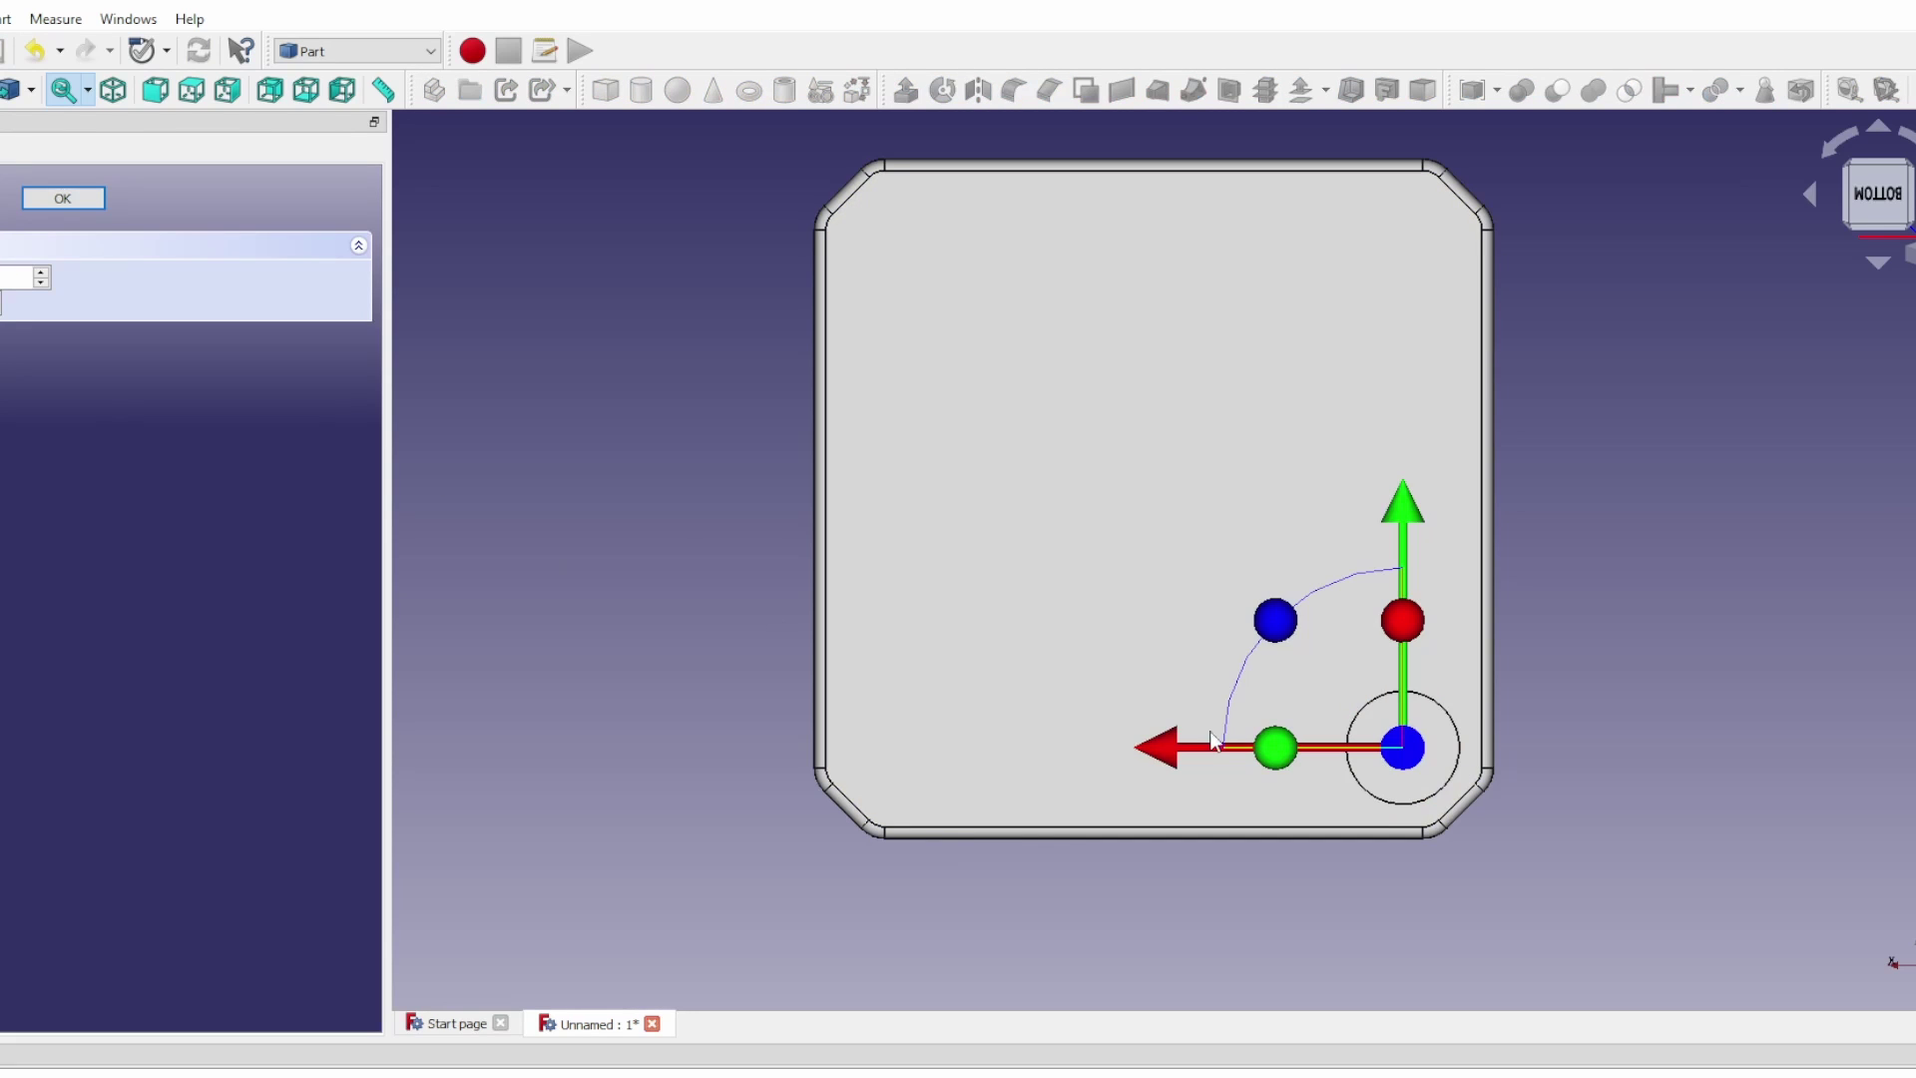
drag(1158, 751, 660, 755)
click(76, 195)
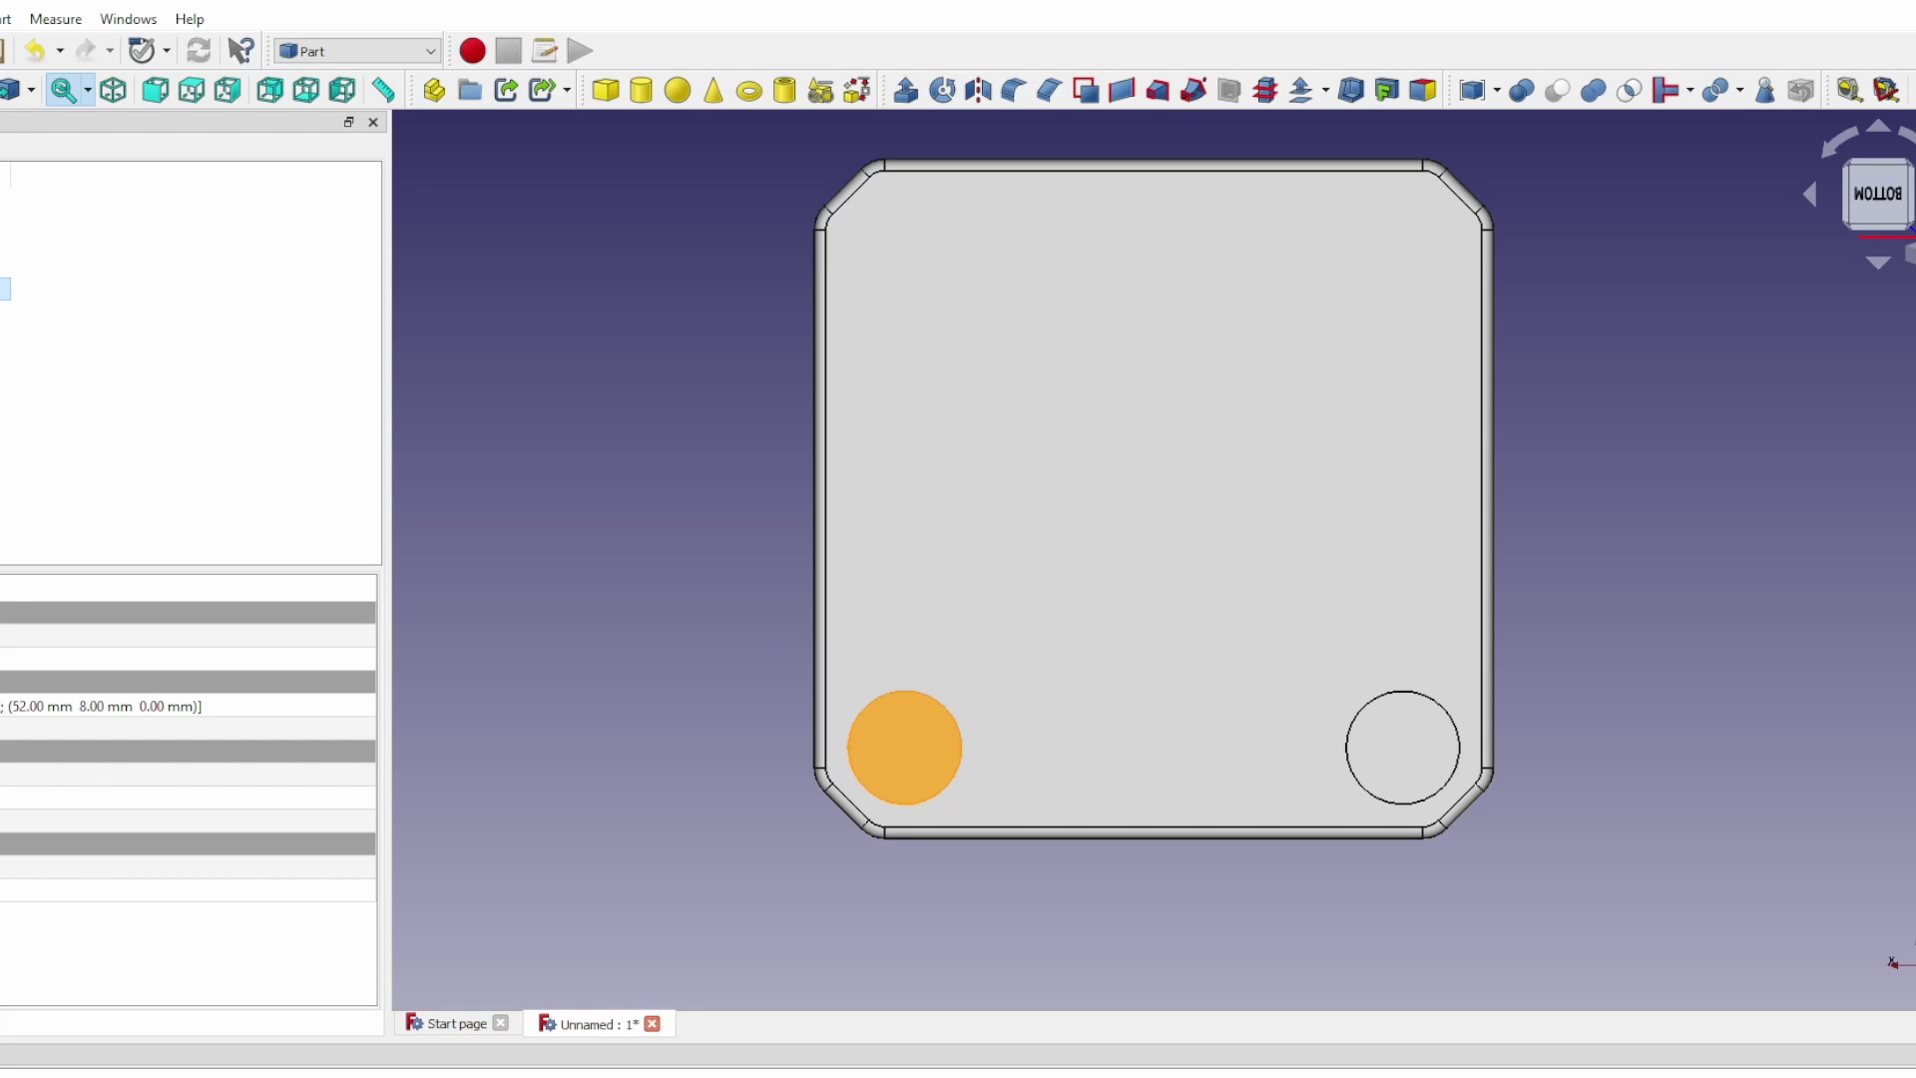
Move the third cylinder, overlapping the one at X 52 mm, along the X axis to X 40 mm and Y 8 mm
click(5, 311)
right_click(5, 309)
click(20, 346)
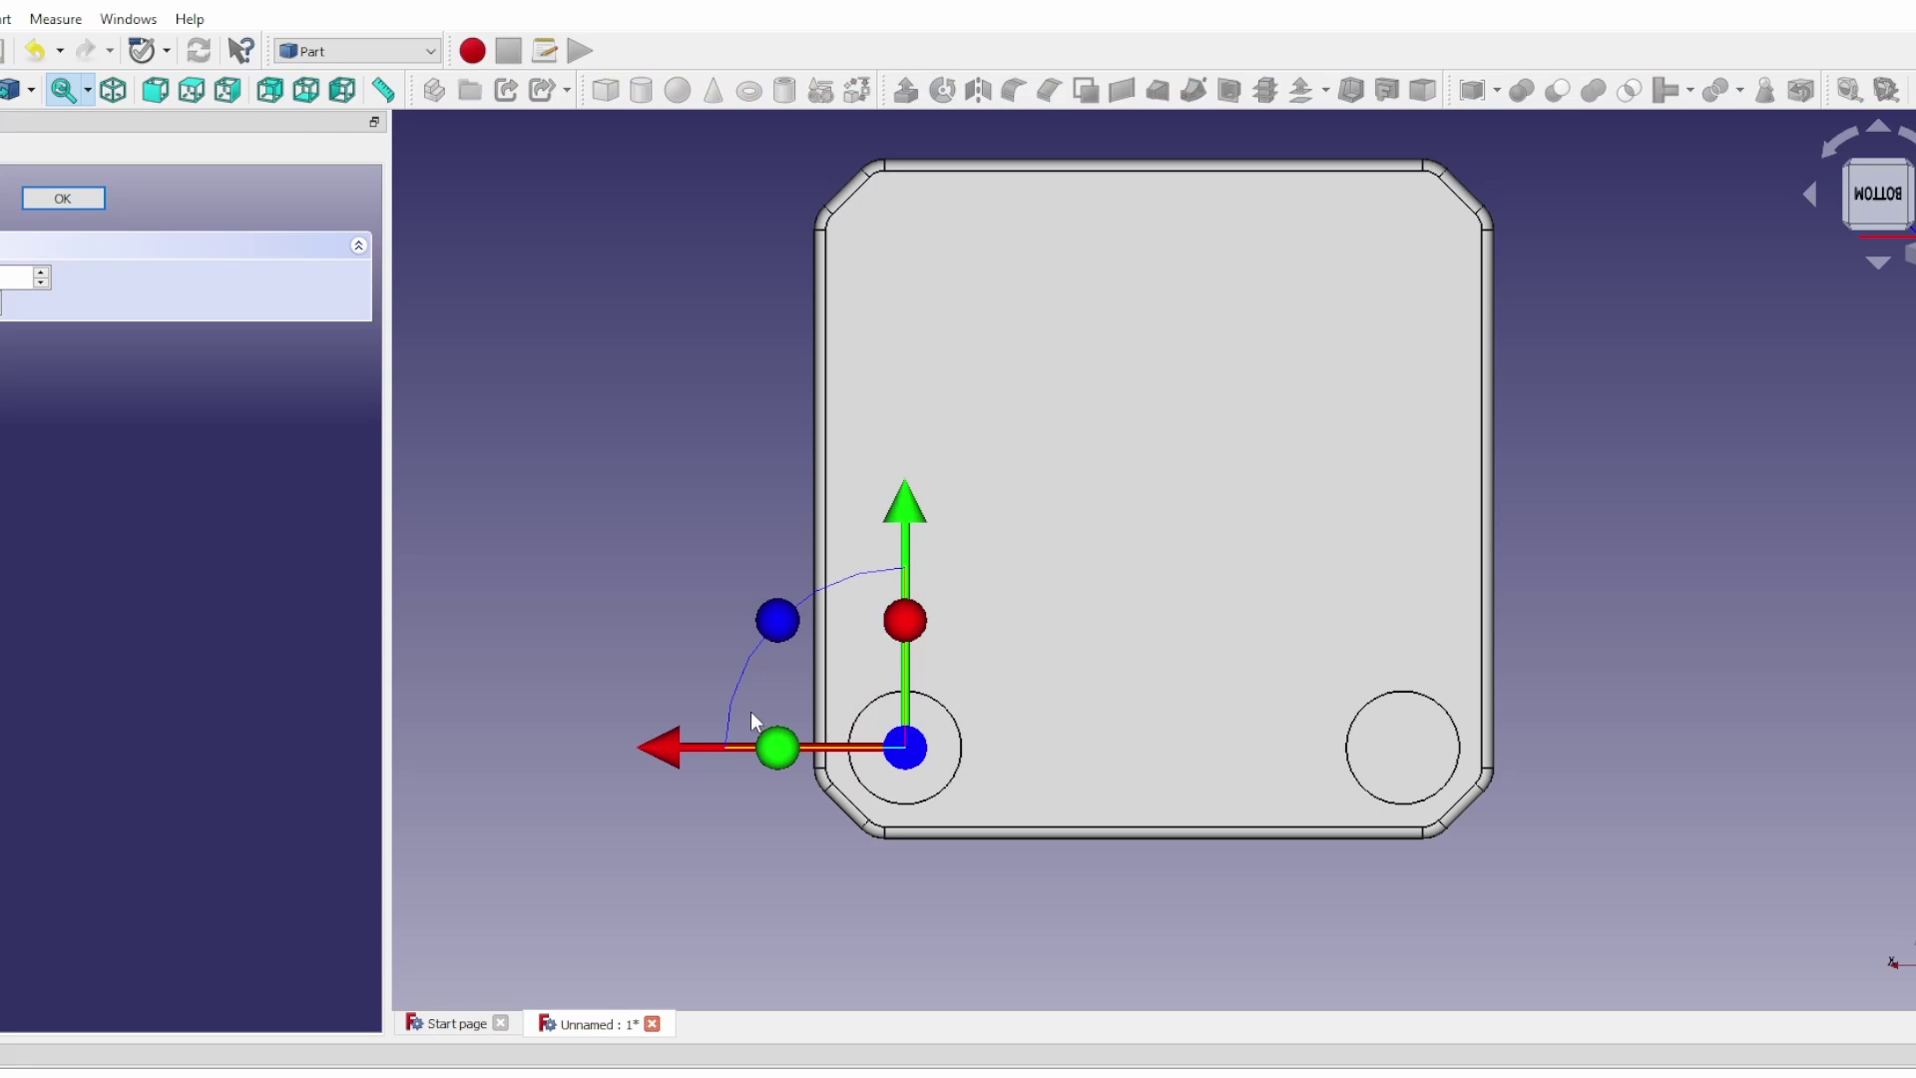
drag(665, 757, 806, 781)
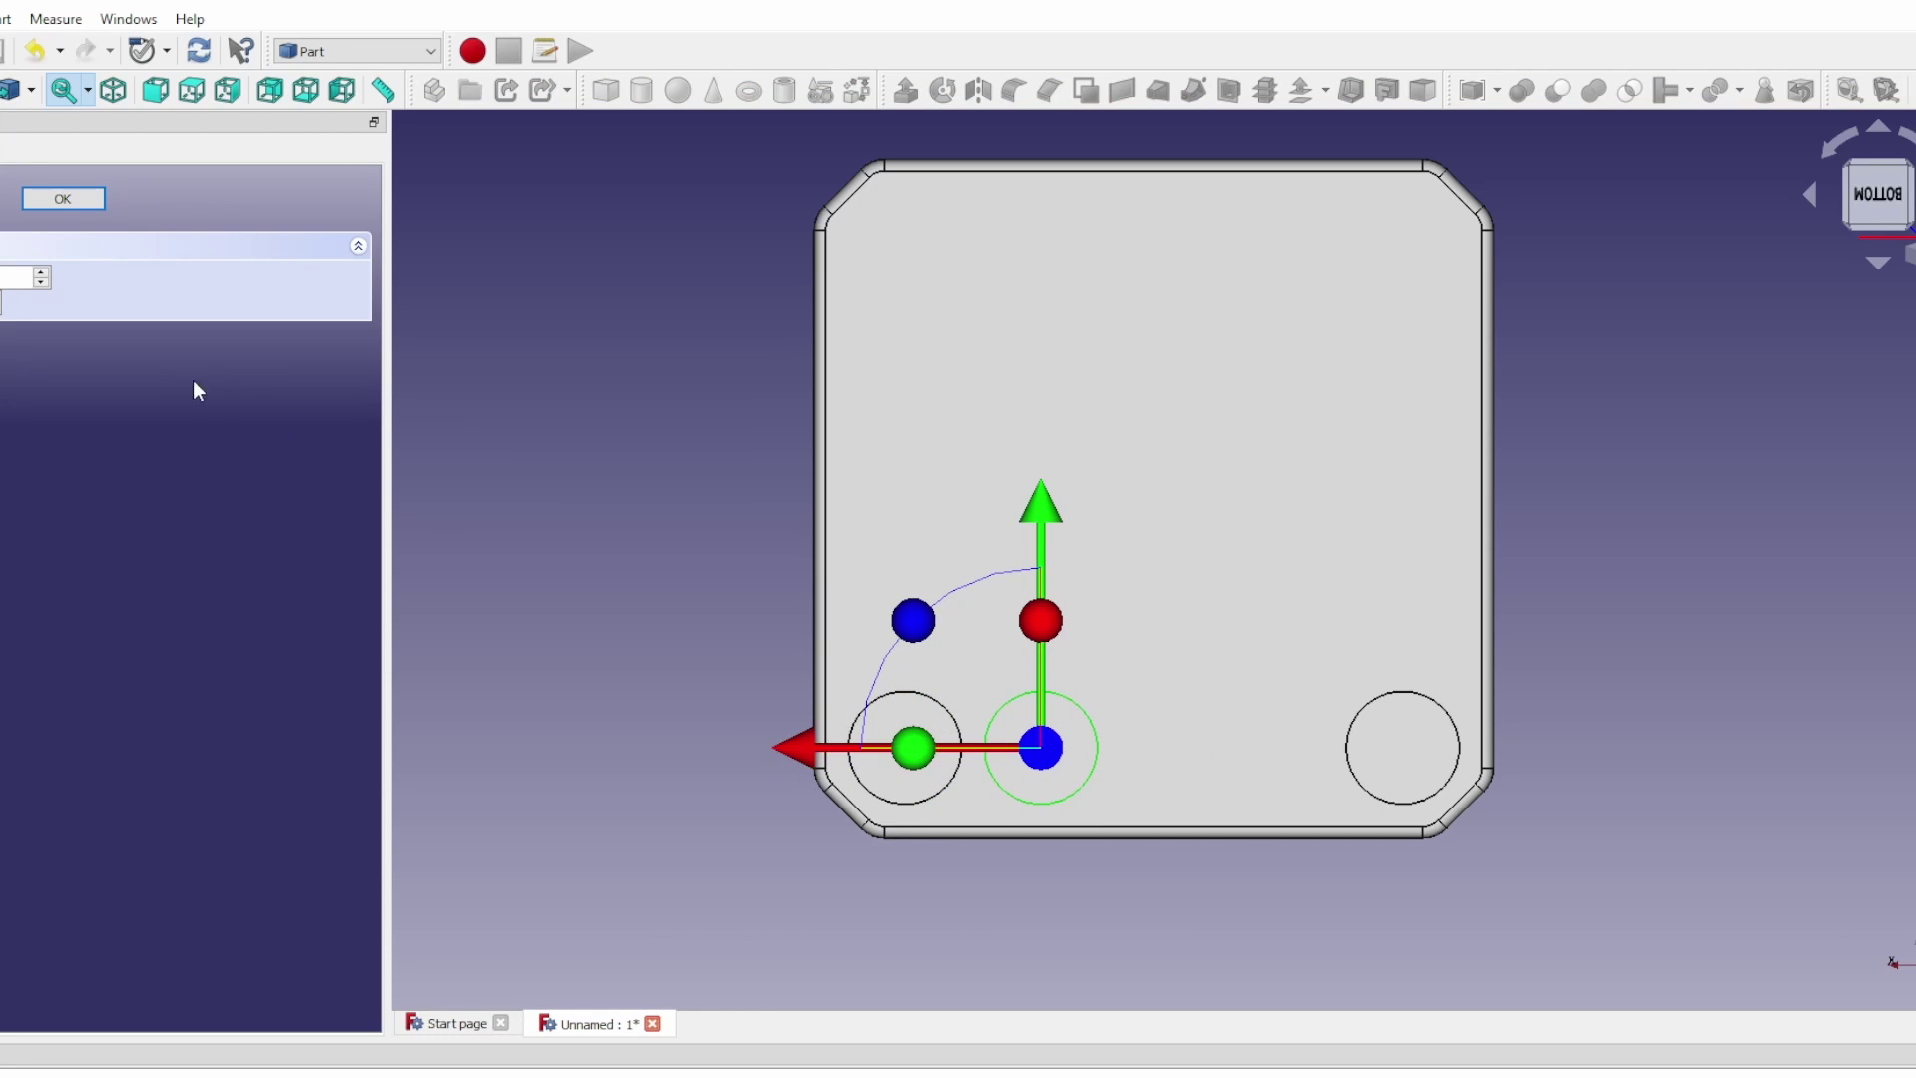
click(63, 199)
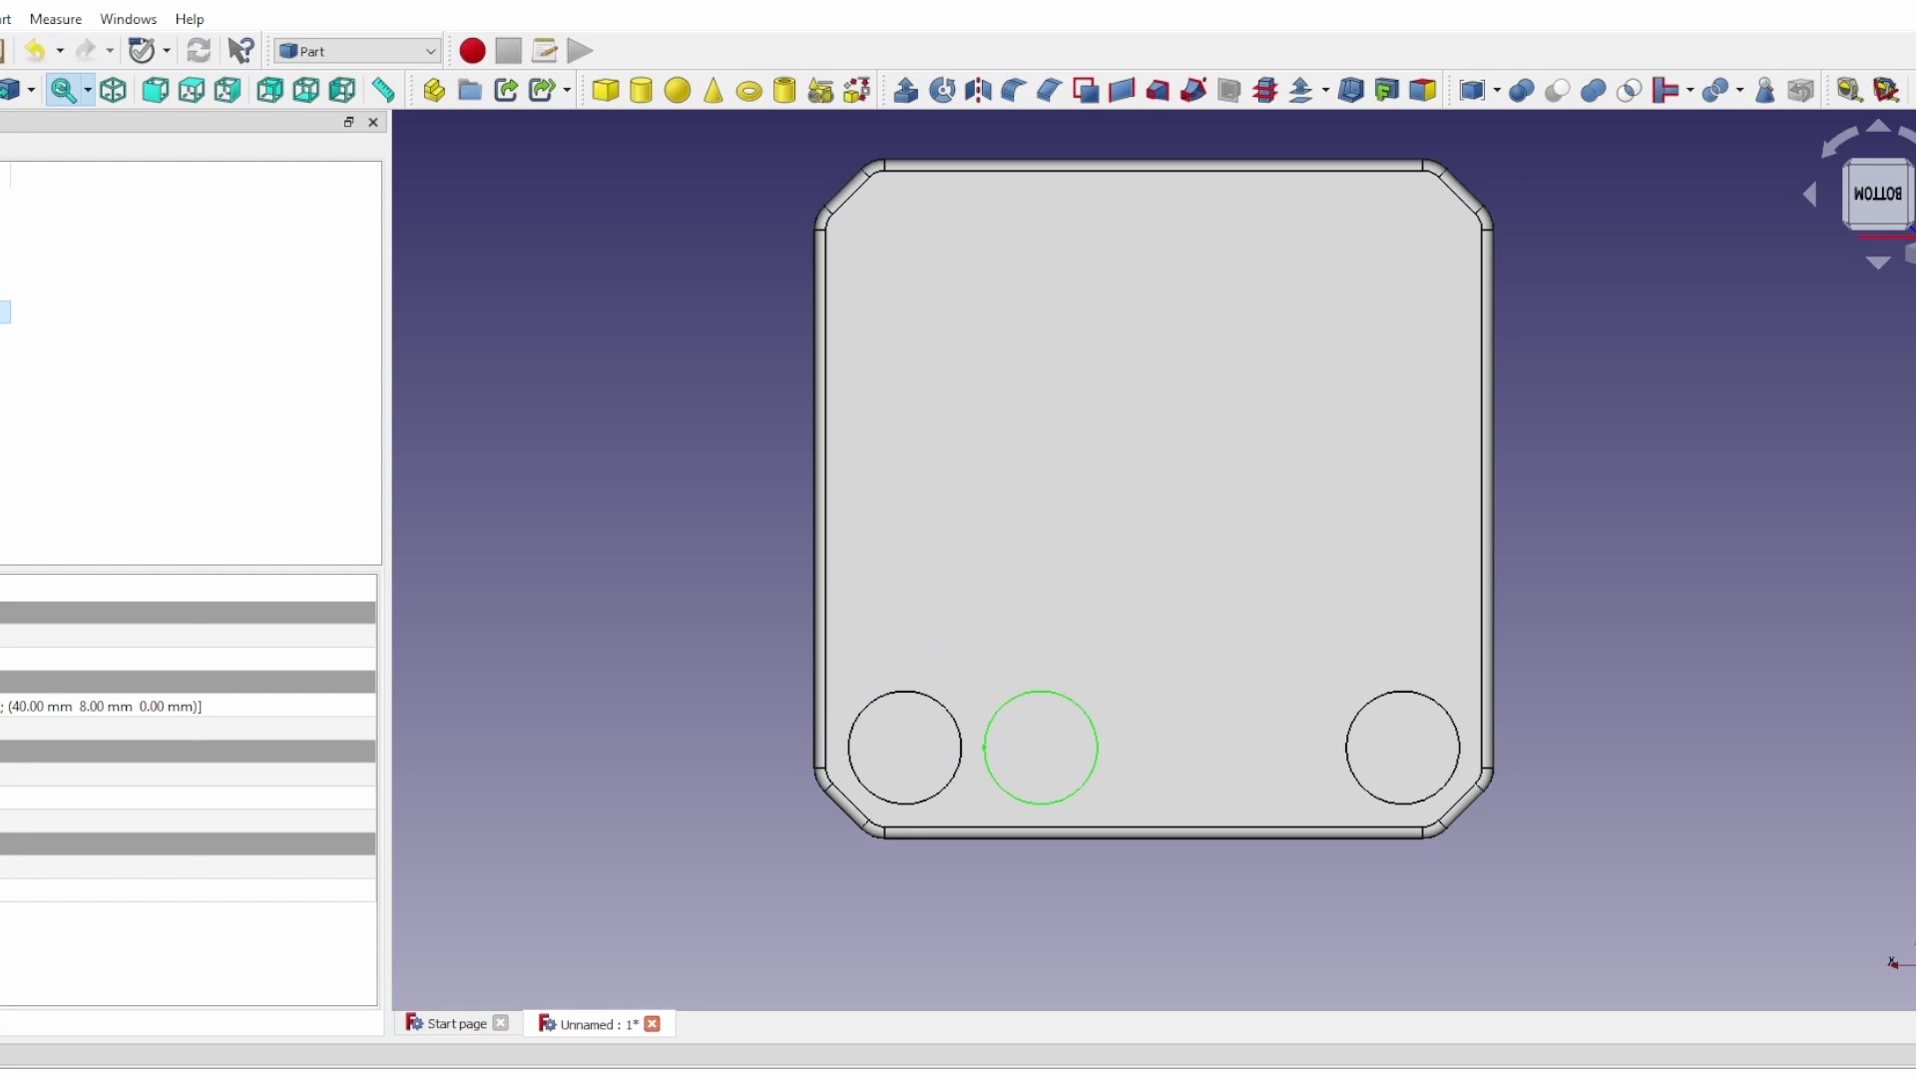
Duplicate the cylinder at X 40 mm and move the copy along the X axis to X 20 mm and Y 8 mm
right_click(4, 313)
click(4, 419)
click(4, 311)
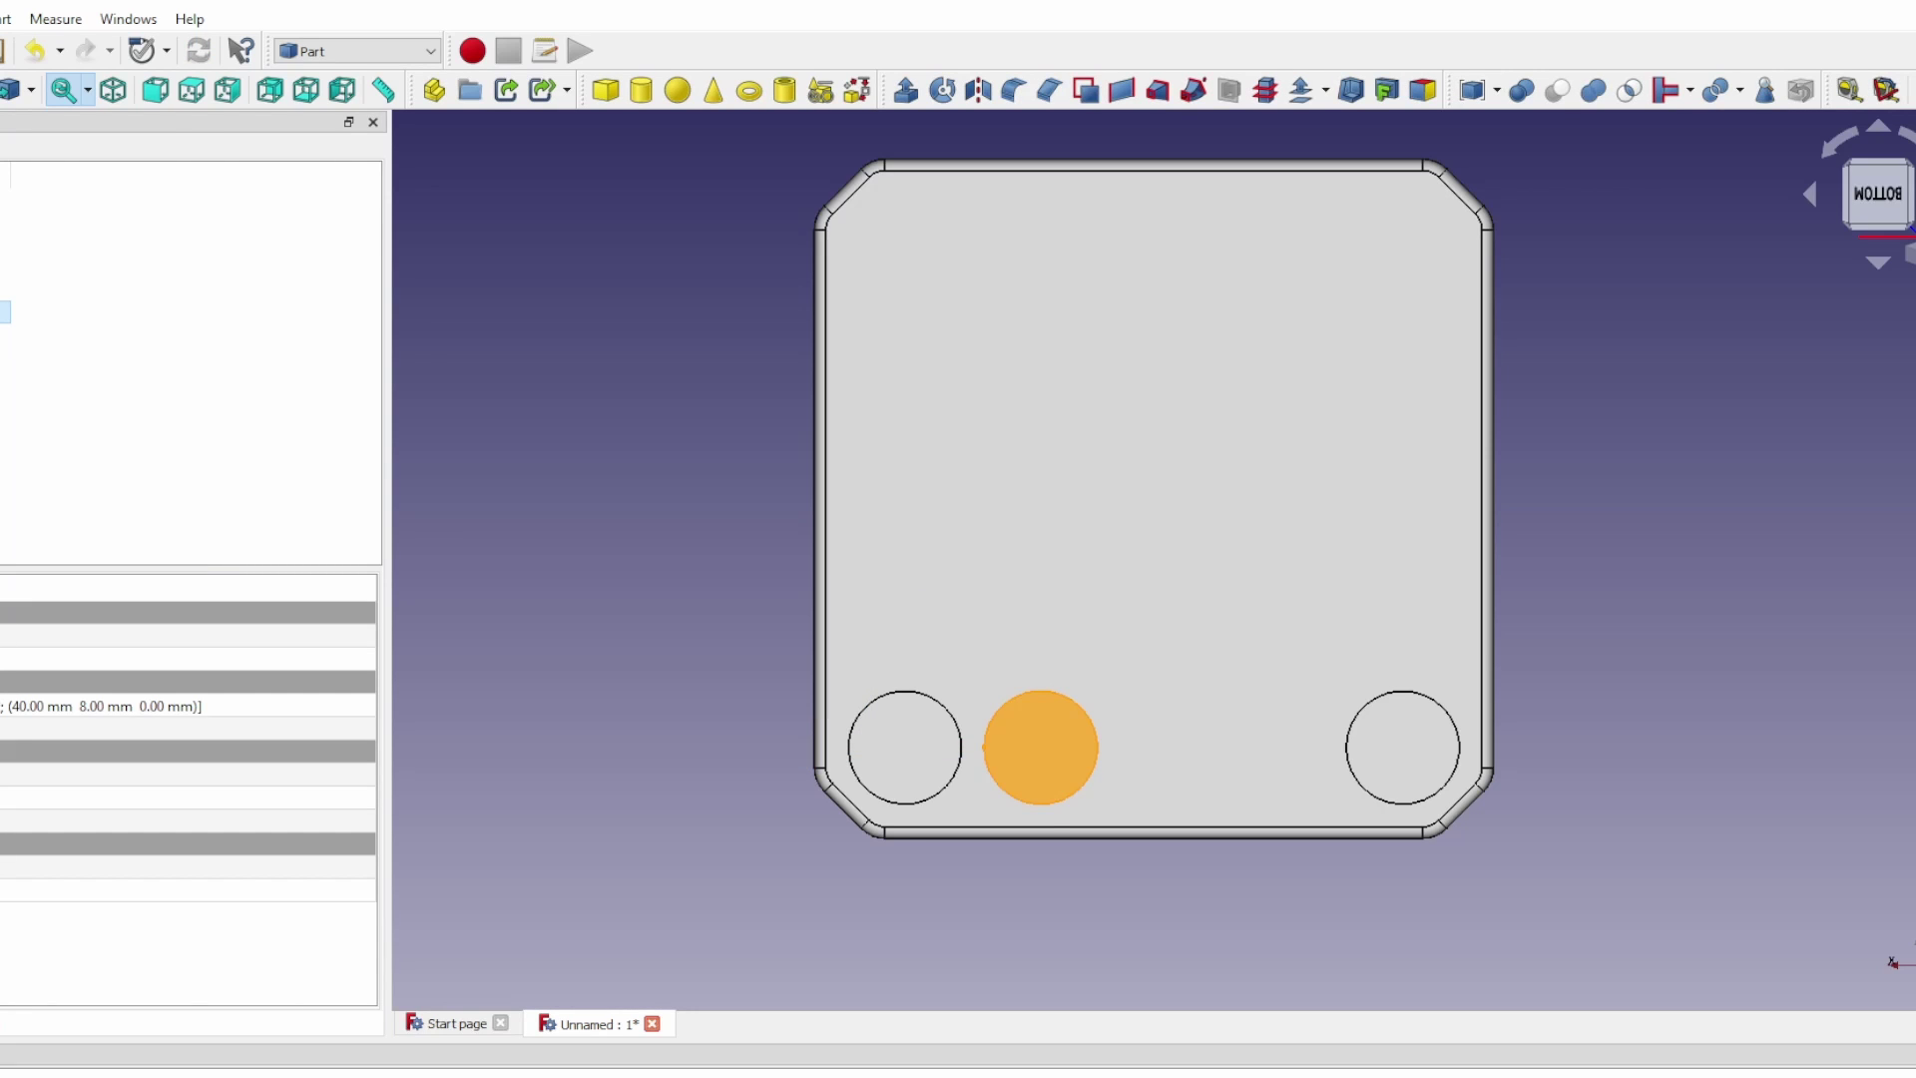
click(4, 332)
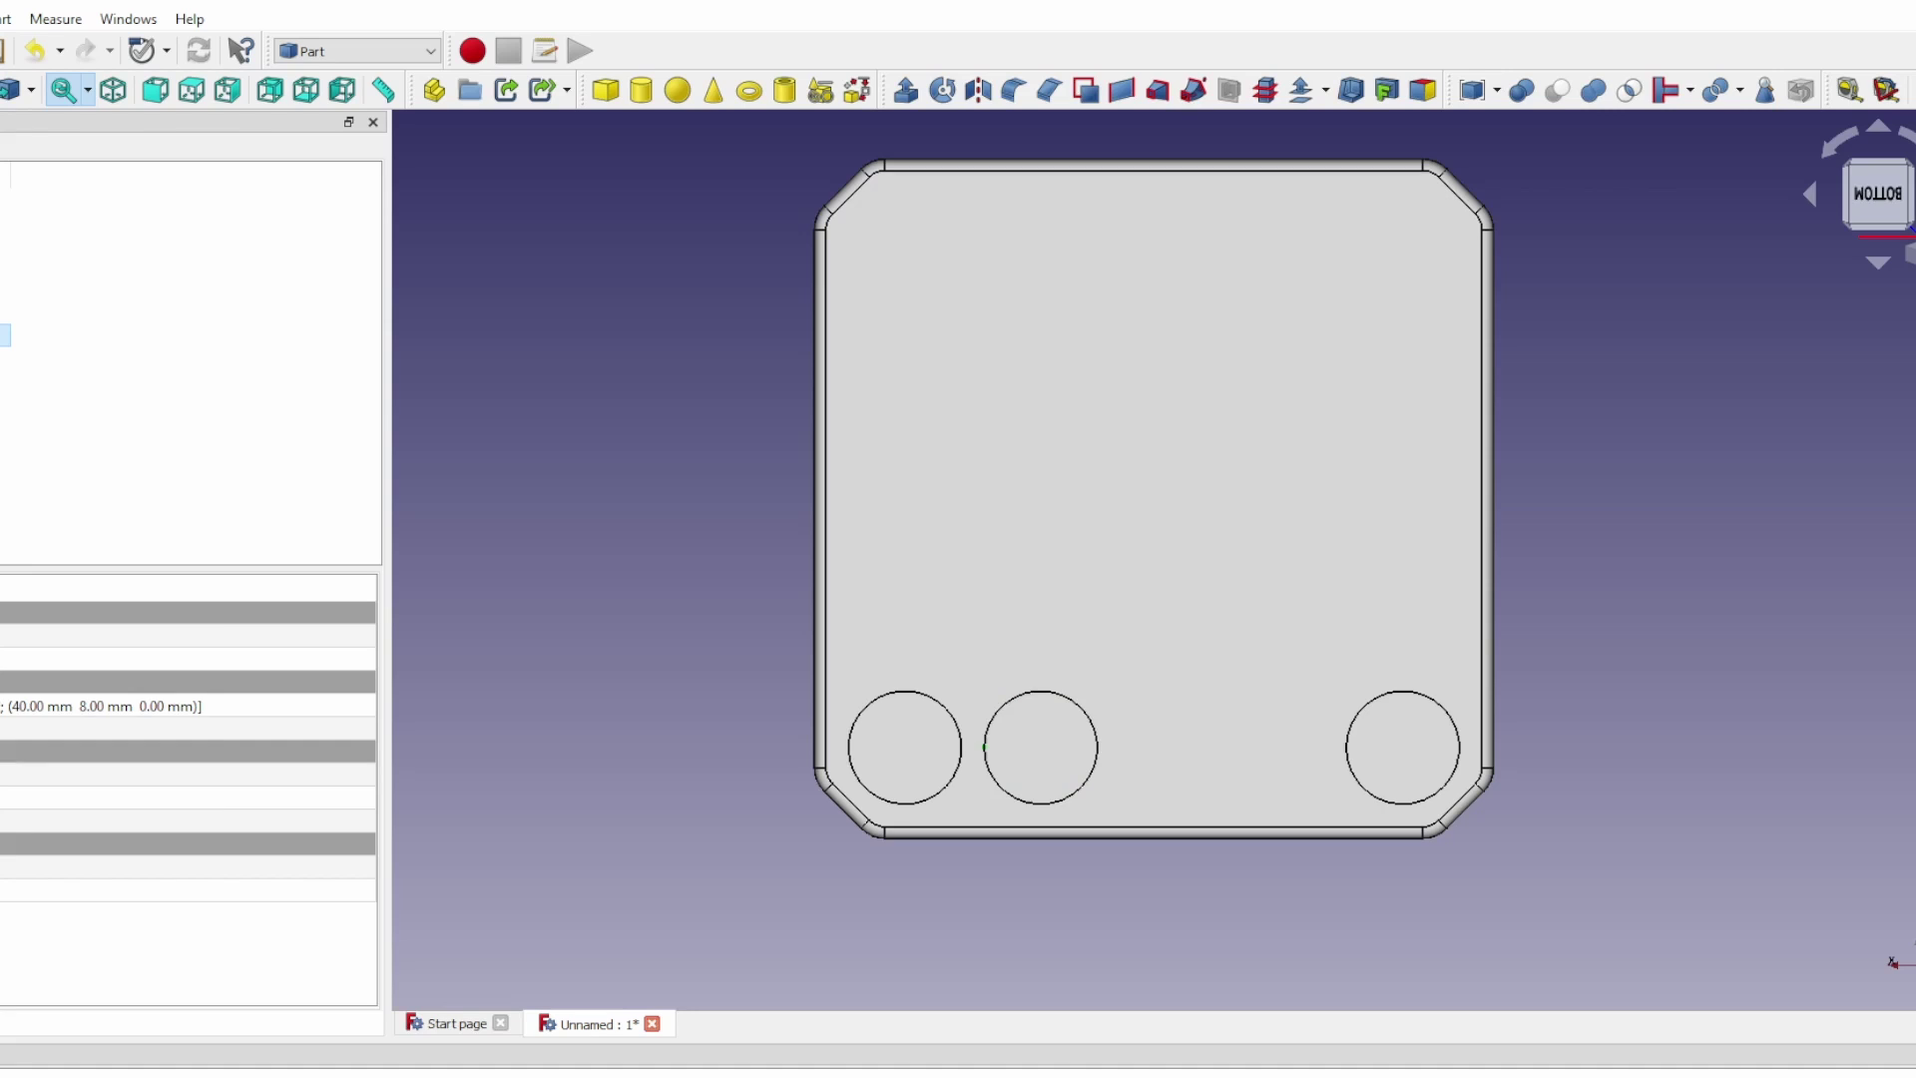
right_click(4, 339)
click(5, 382)
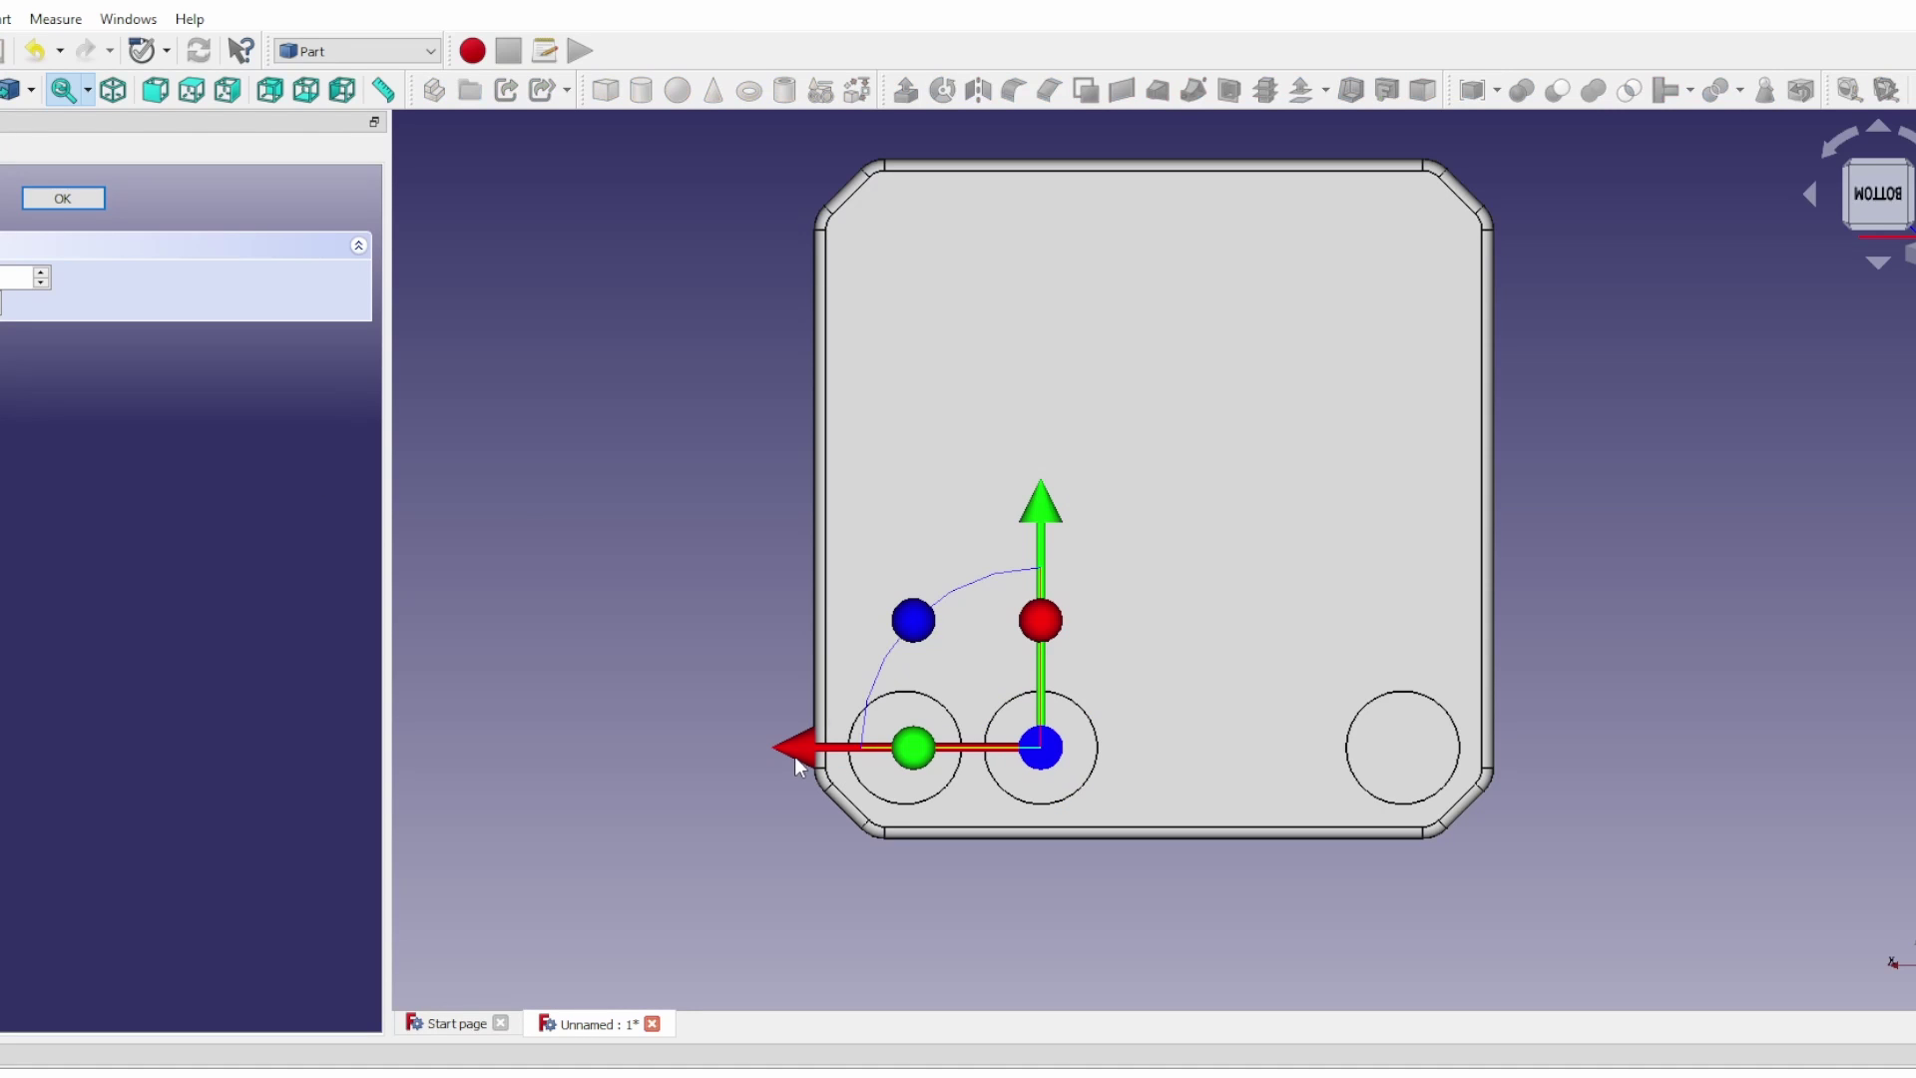
drag(794, 757, 1020, 771)
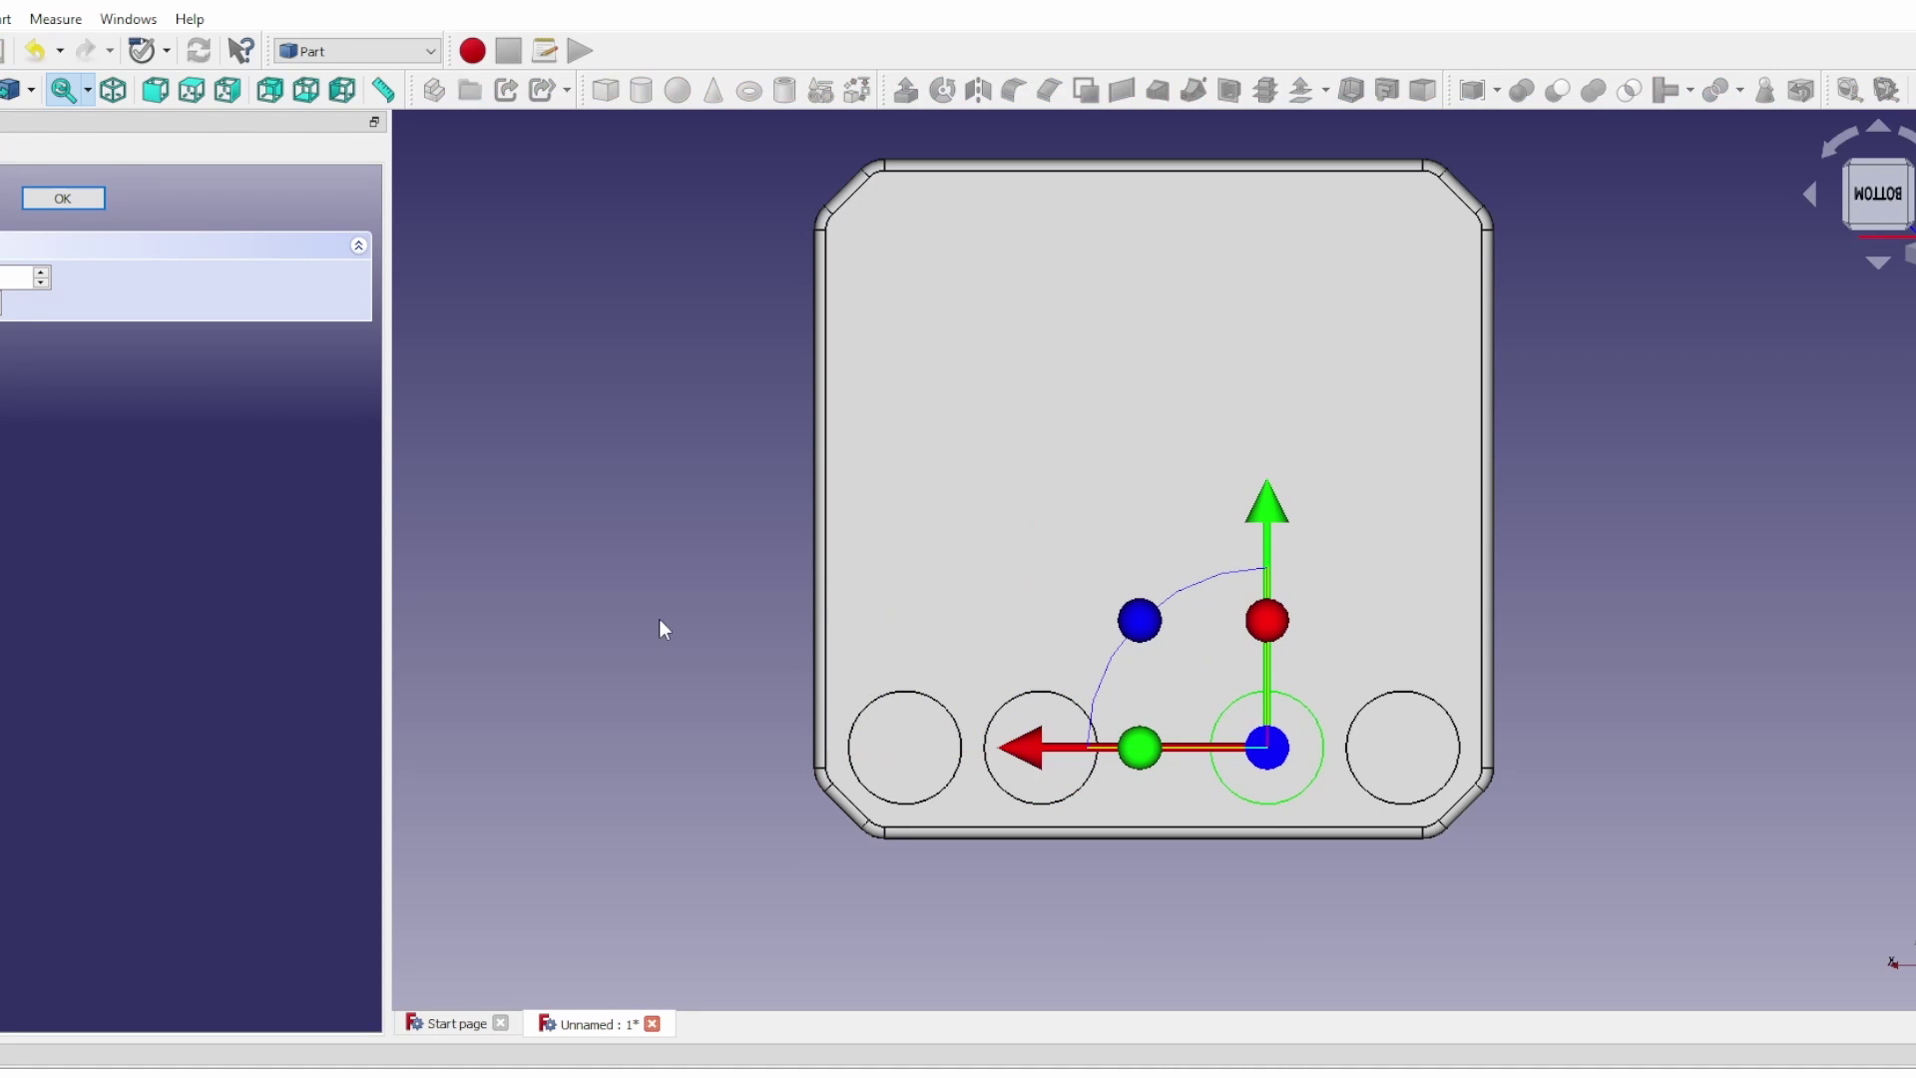
click(62, 199)
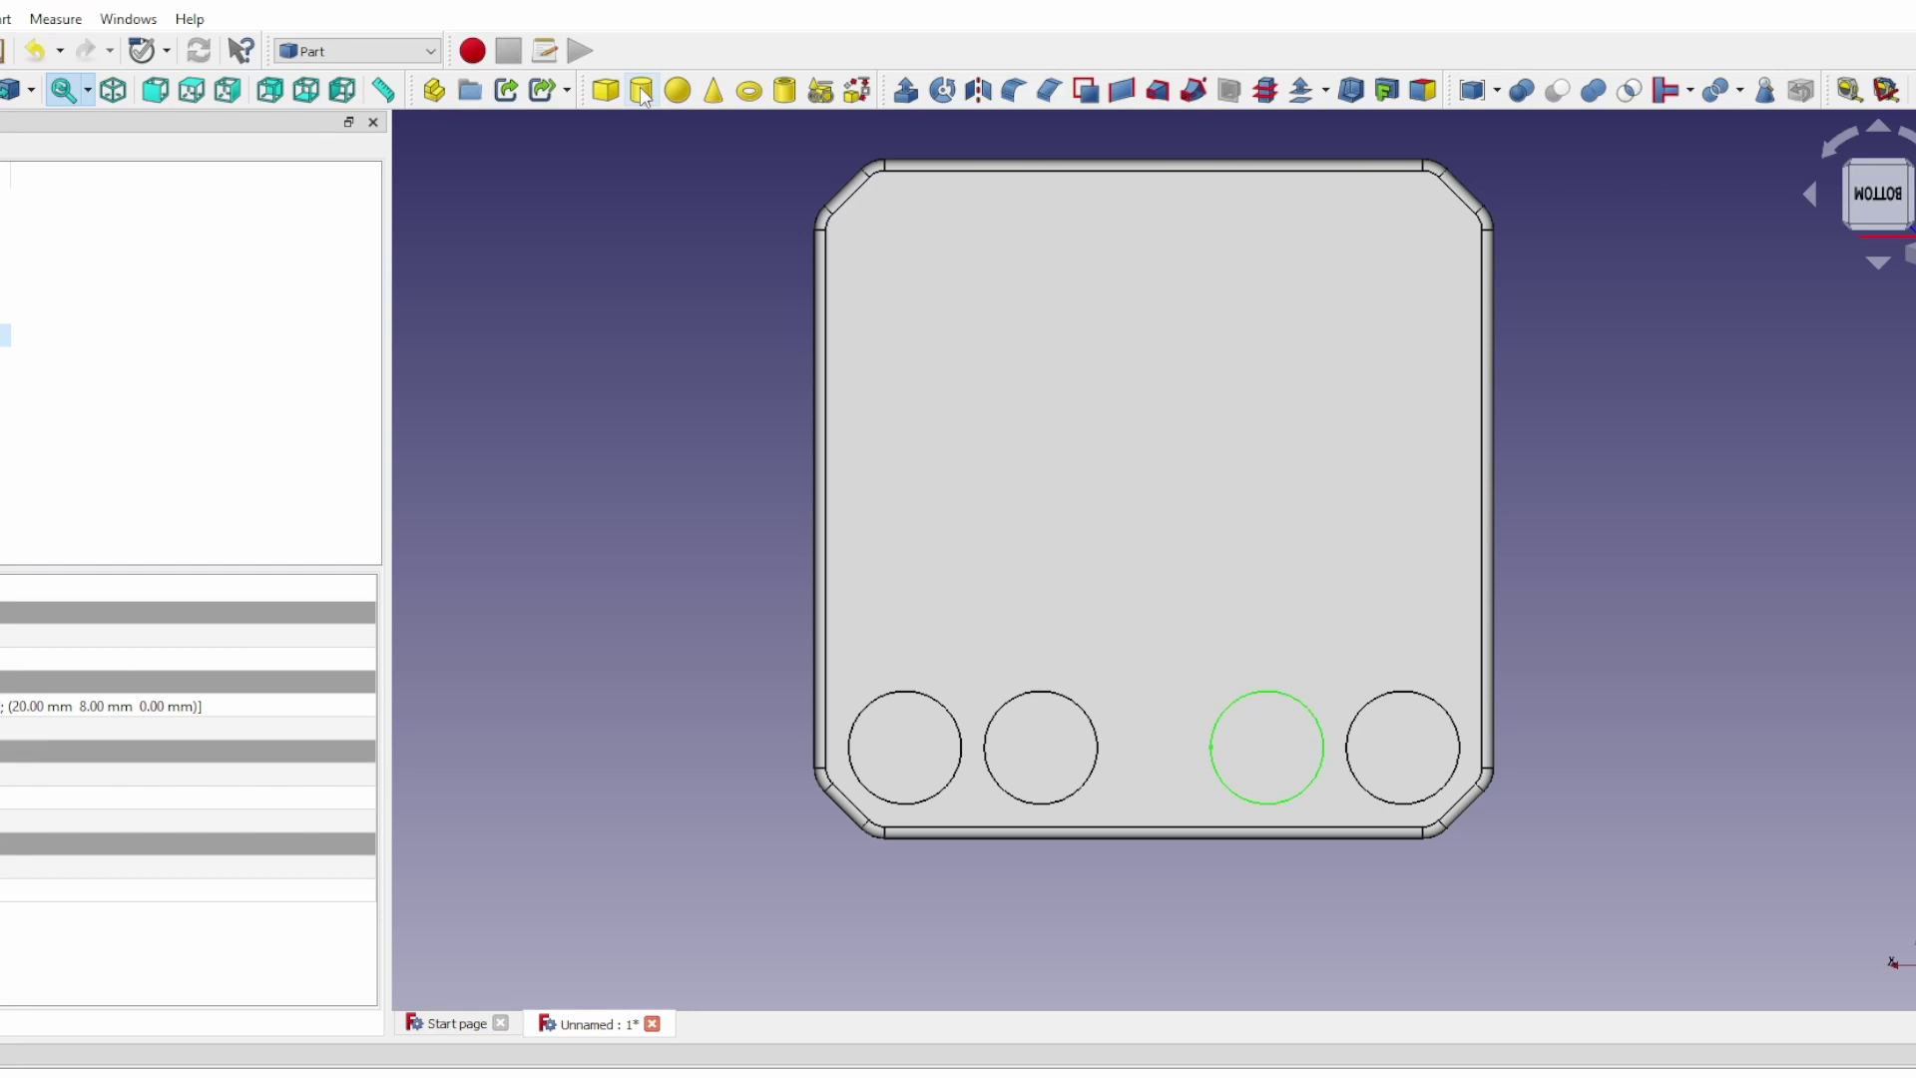
Add a cube at the corner of the block's bottom face, open its height for editing and accept the entry
click(613, 99)
click(5, 358)
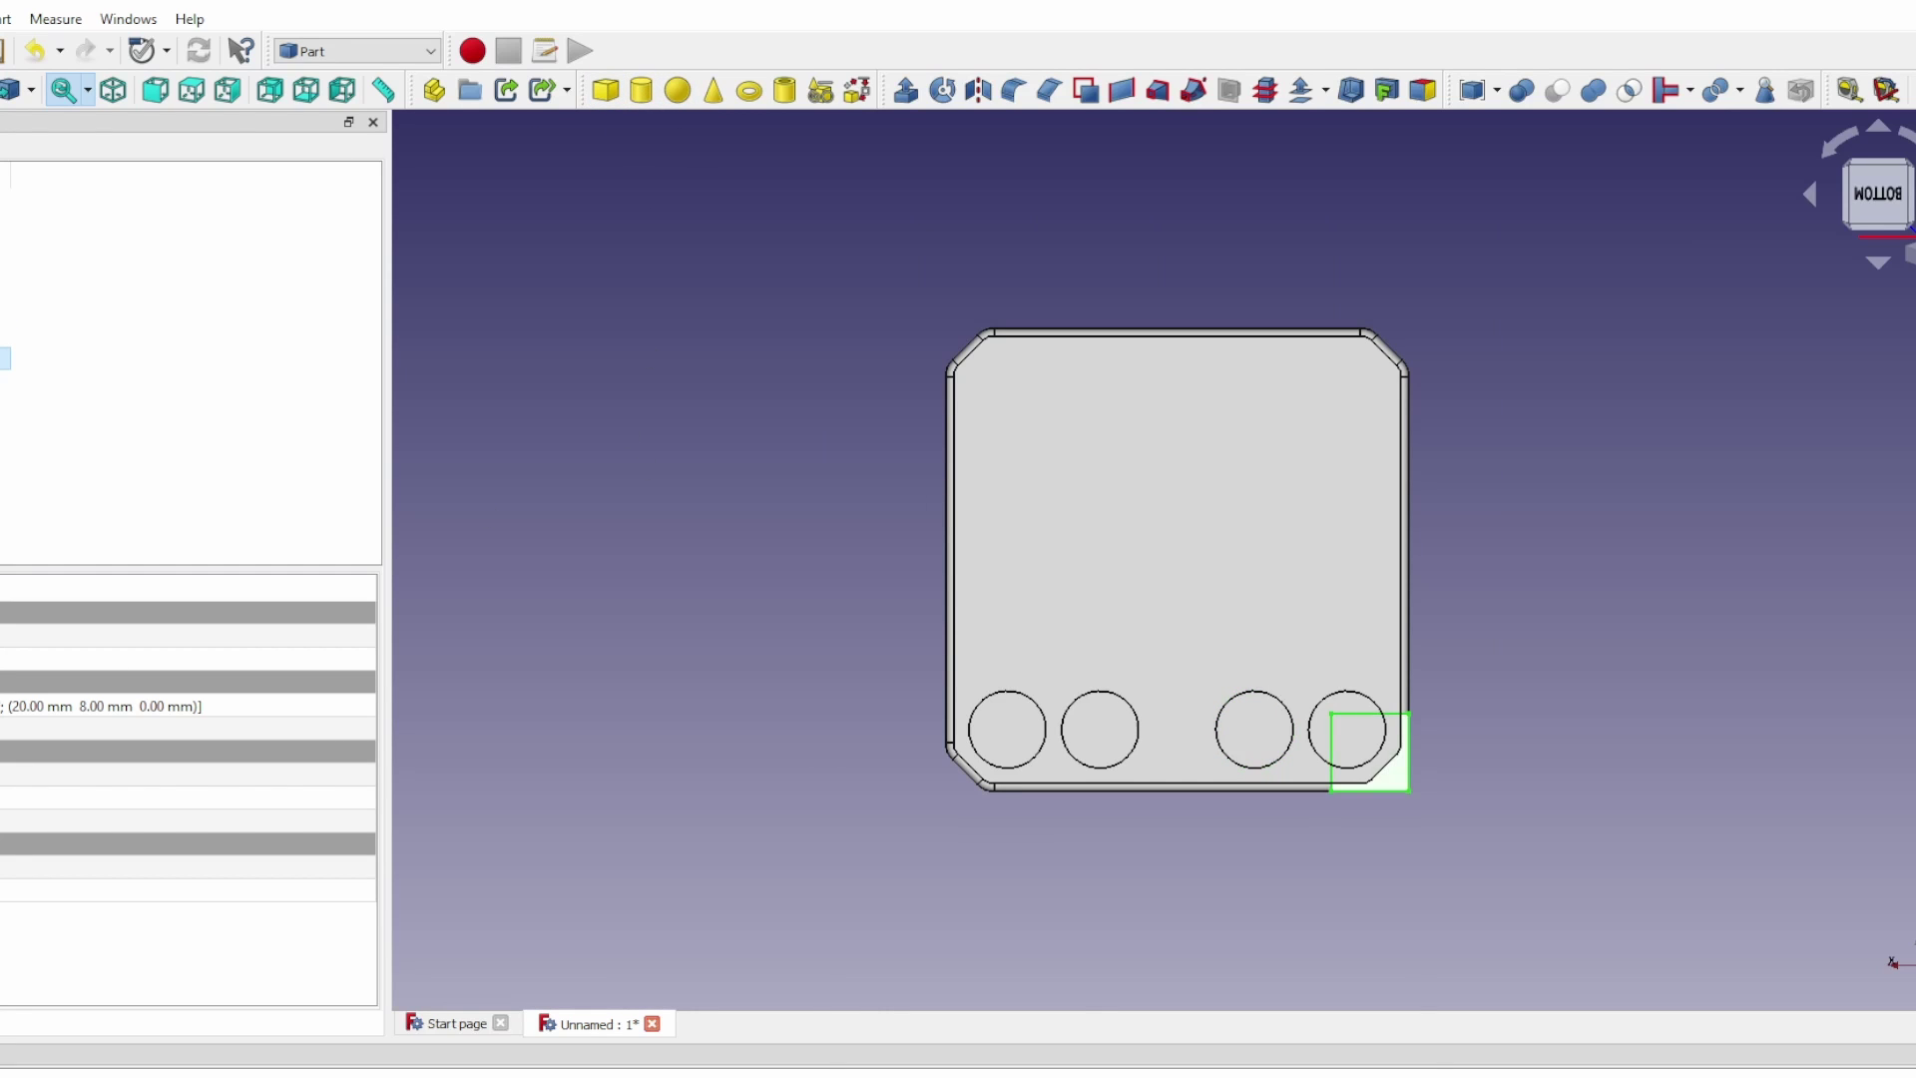
right_click(2, 359)
click(2, 400)
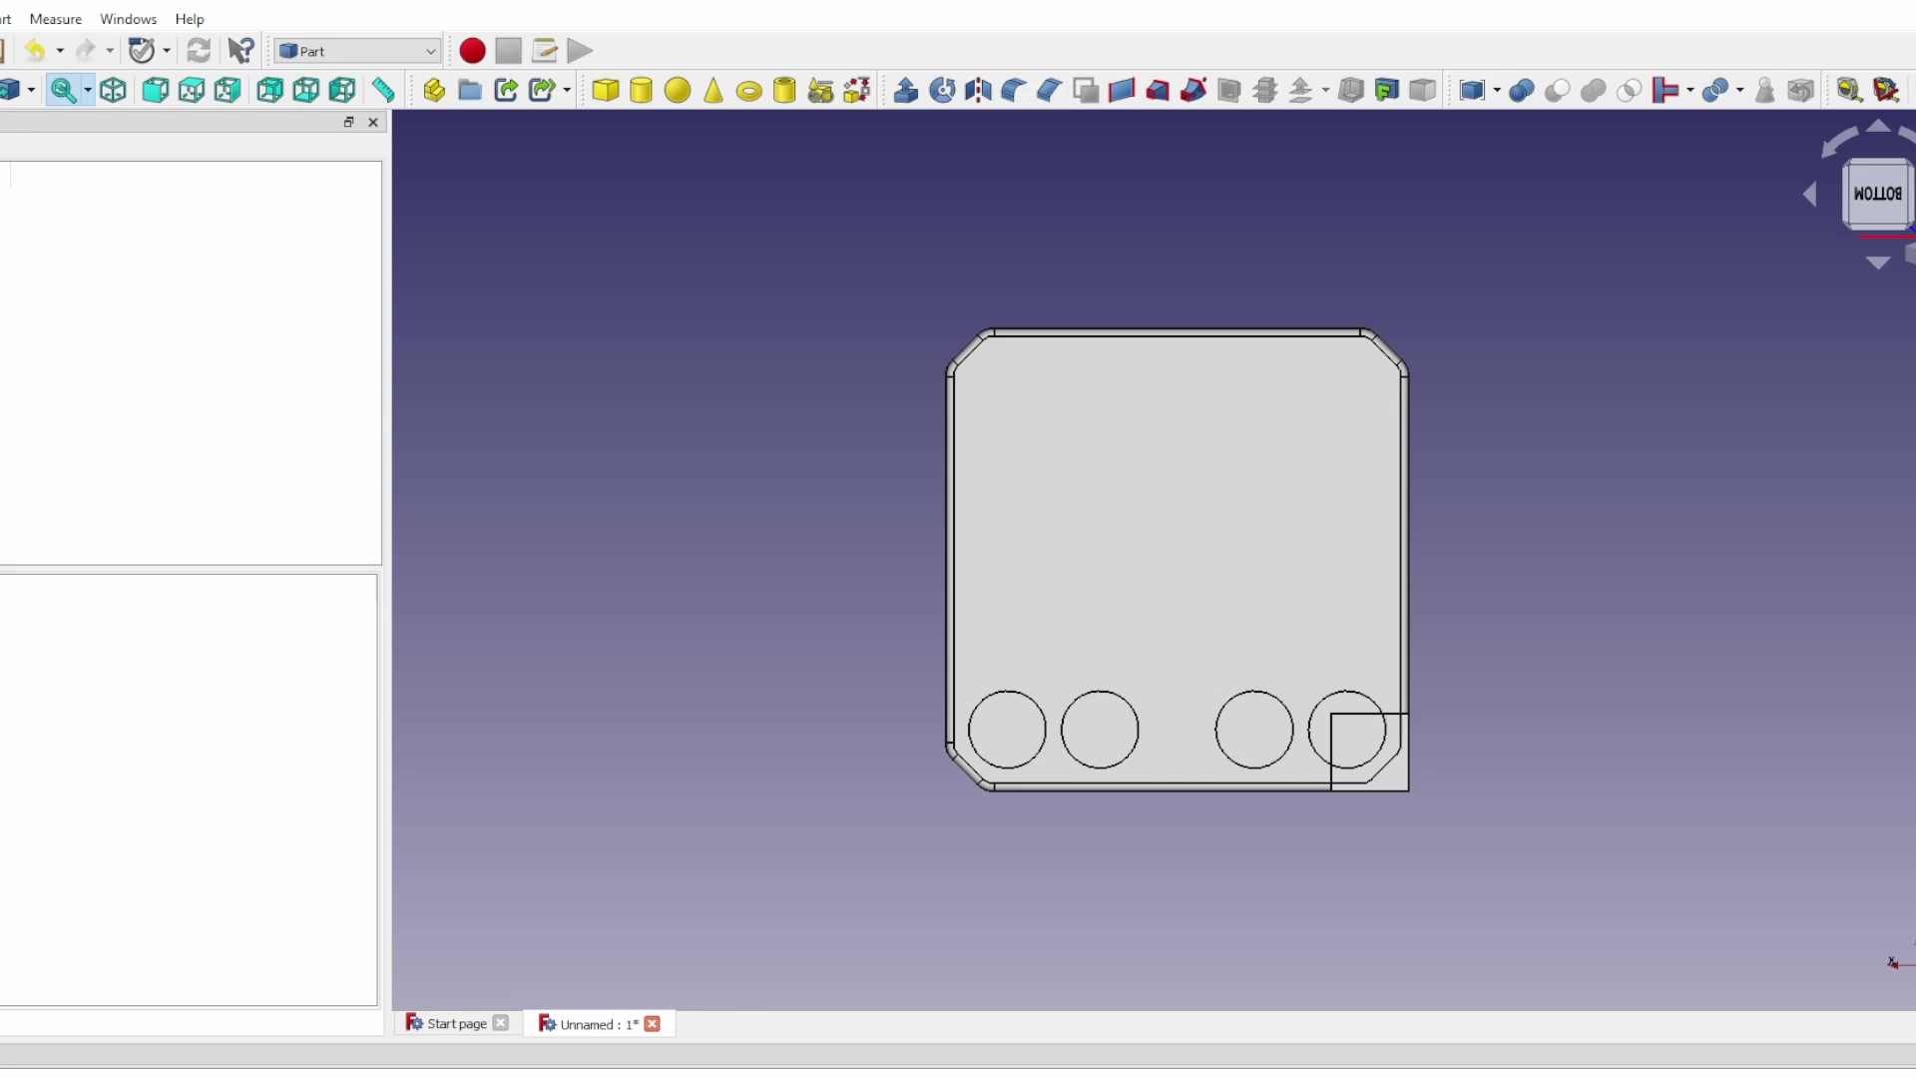
click(5, 357)
click(5, 821)
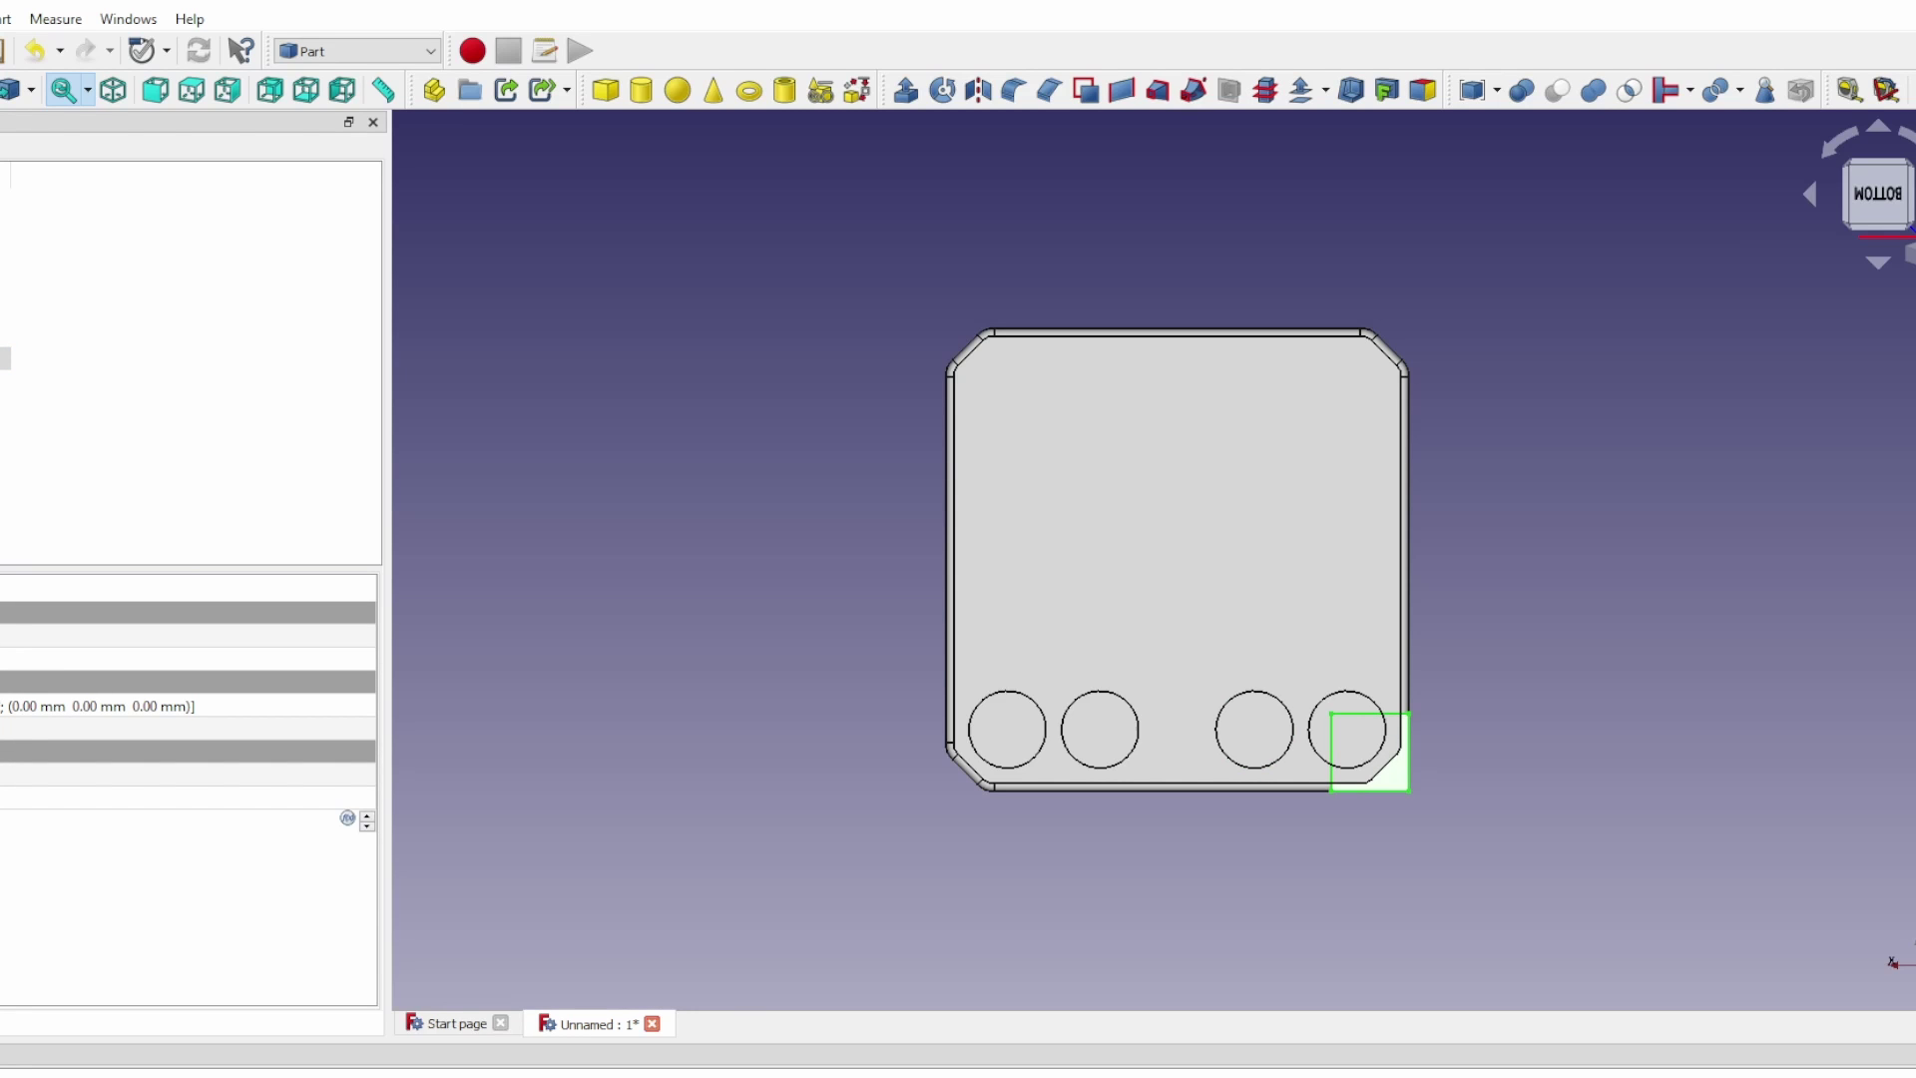
key(Return)
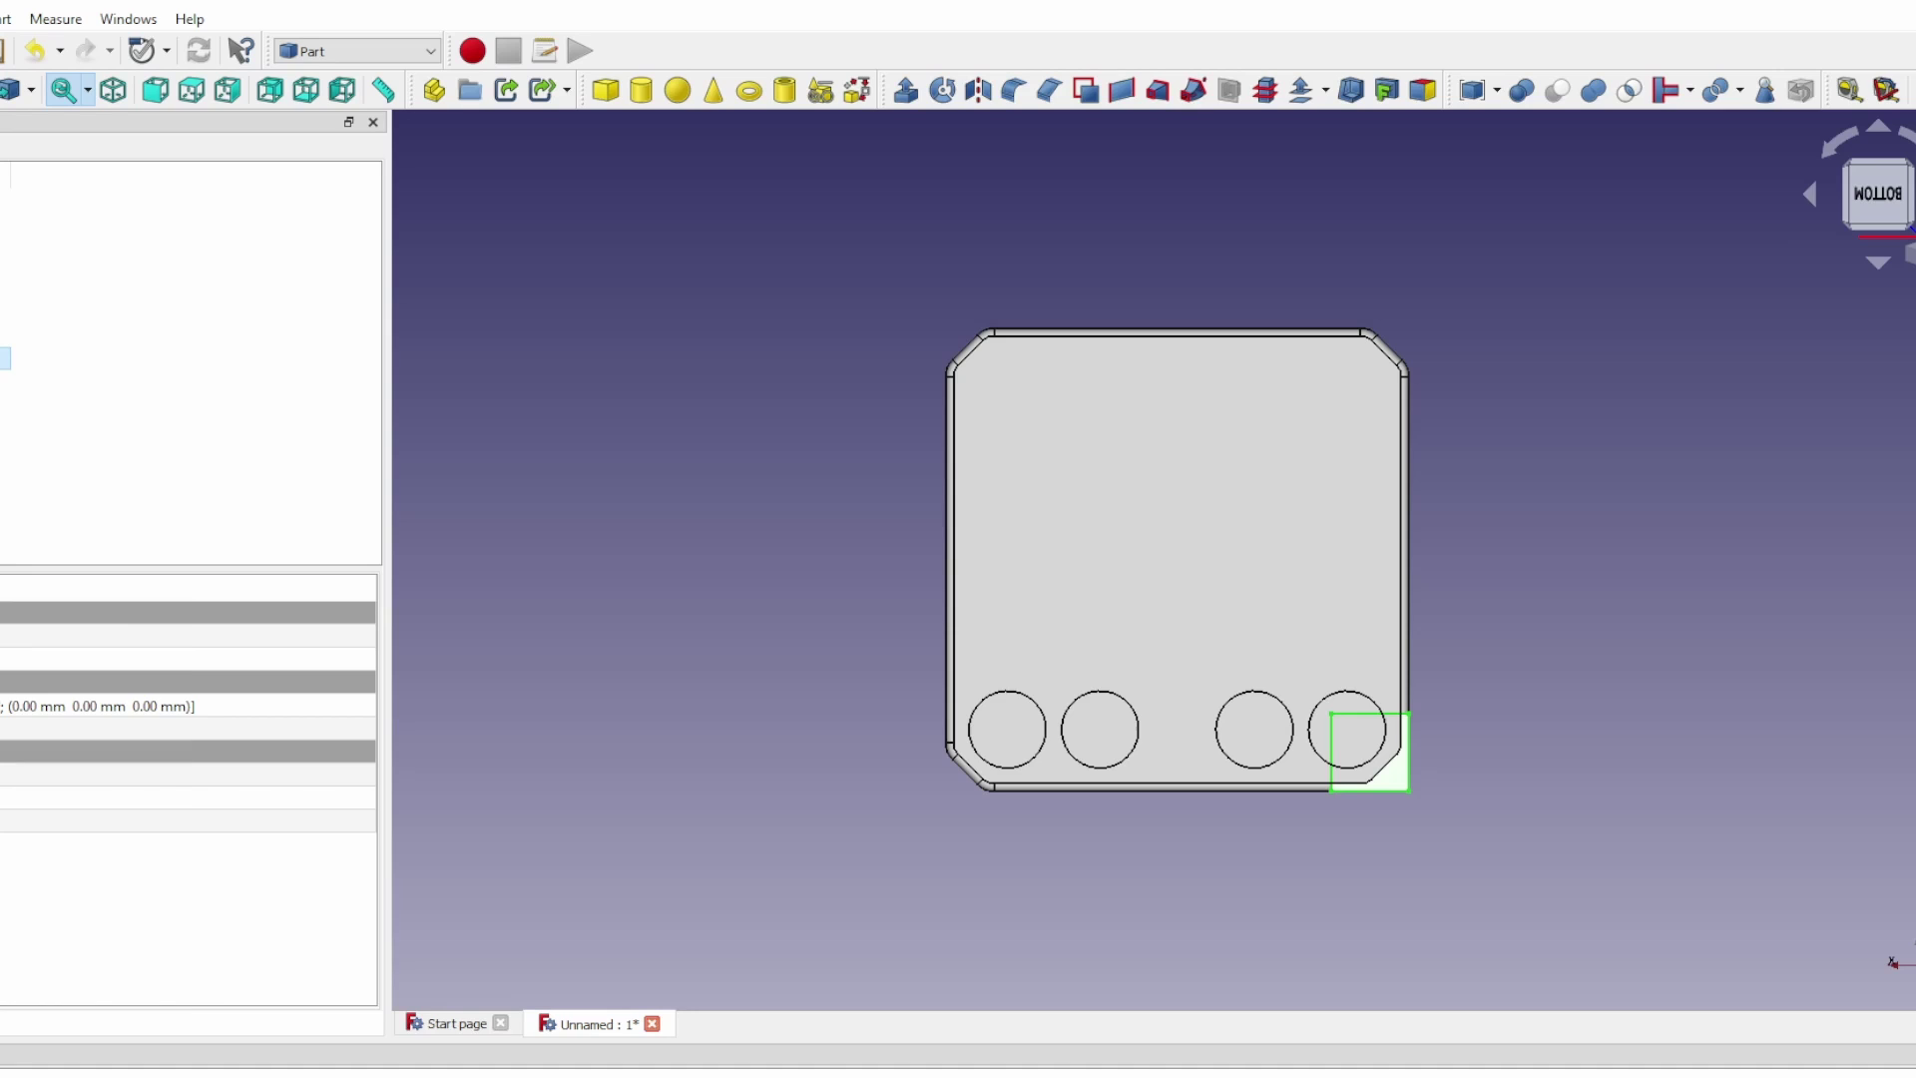
Move the cube between the two middle cylinders with Transform, to X 25 mm and Y 3 mm
right_click(5, 357)
click(10, 400)
drag(1175, 793, 984, 804)
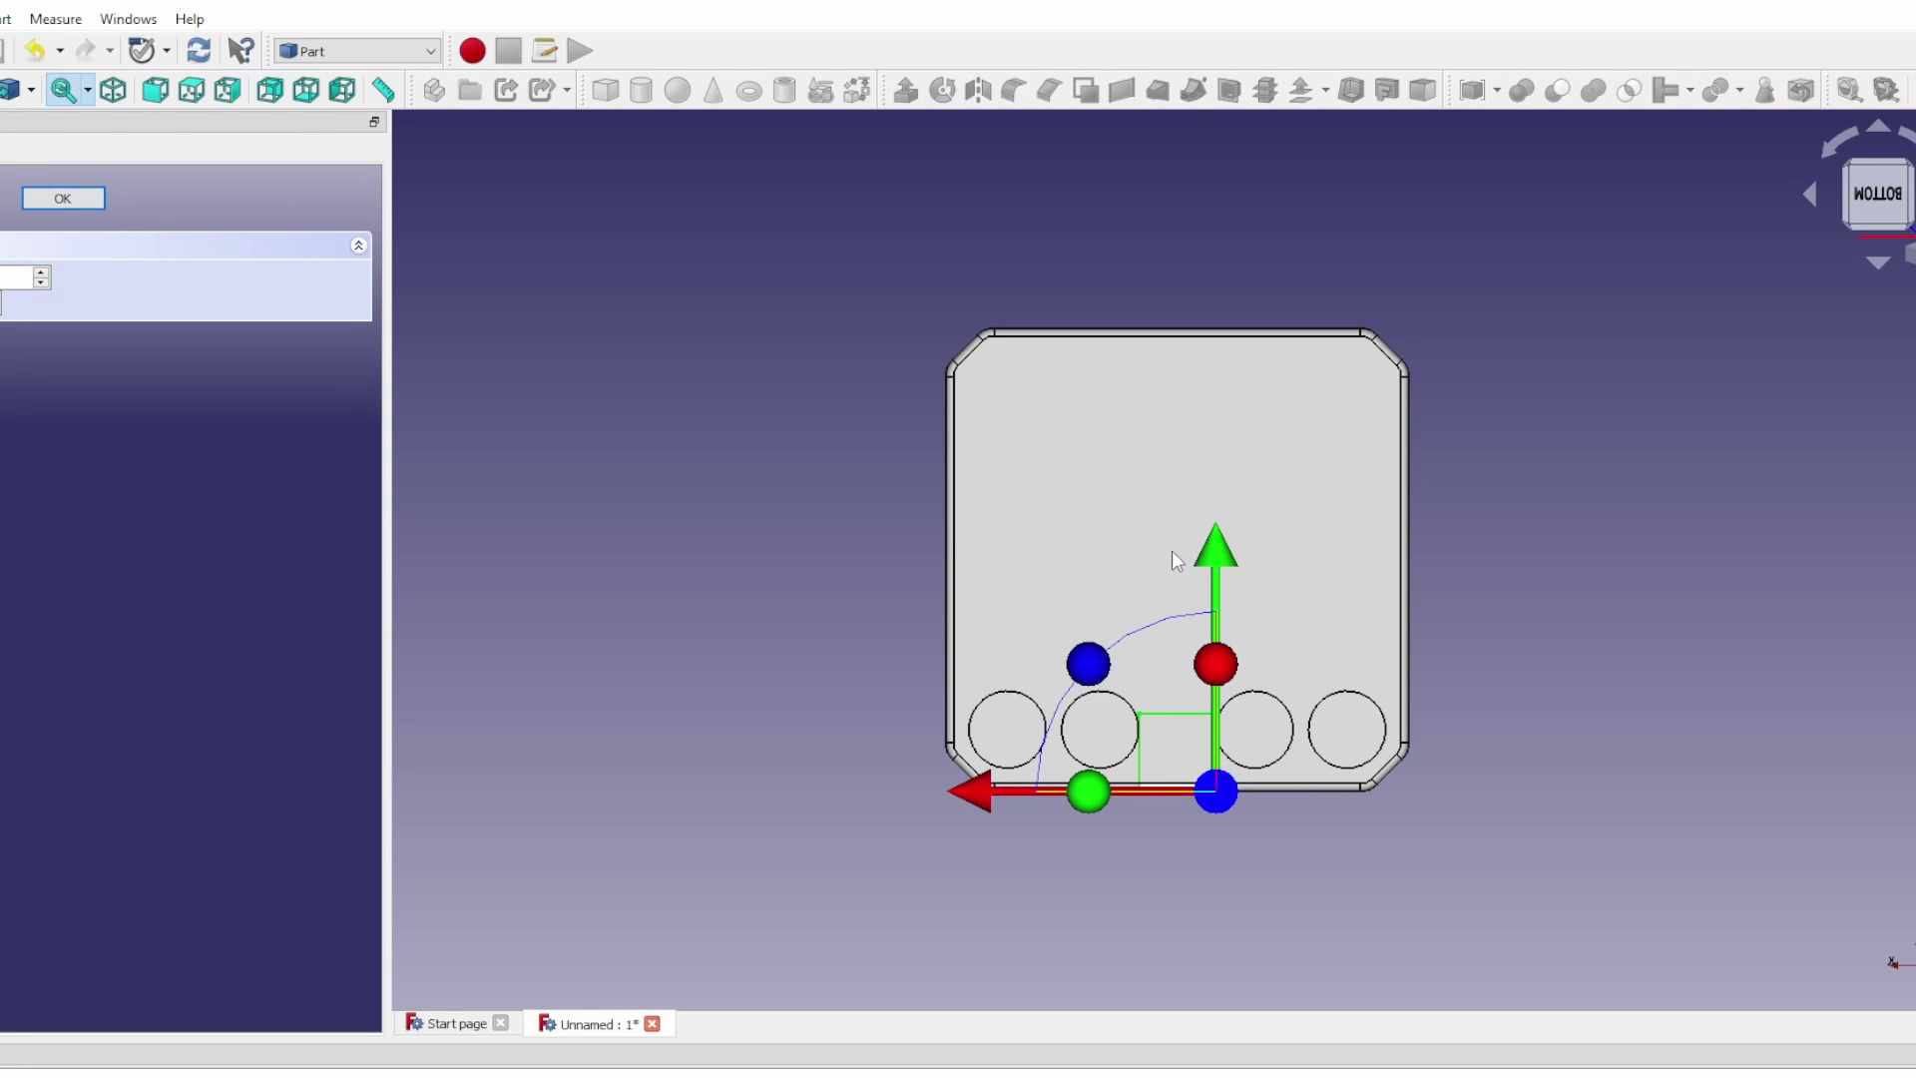
drag(1221, 566, 1224, 546)
scroll(1196, 733, up, 5)
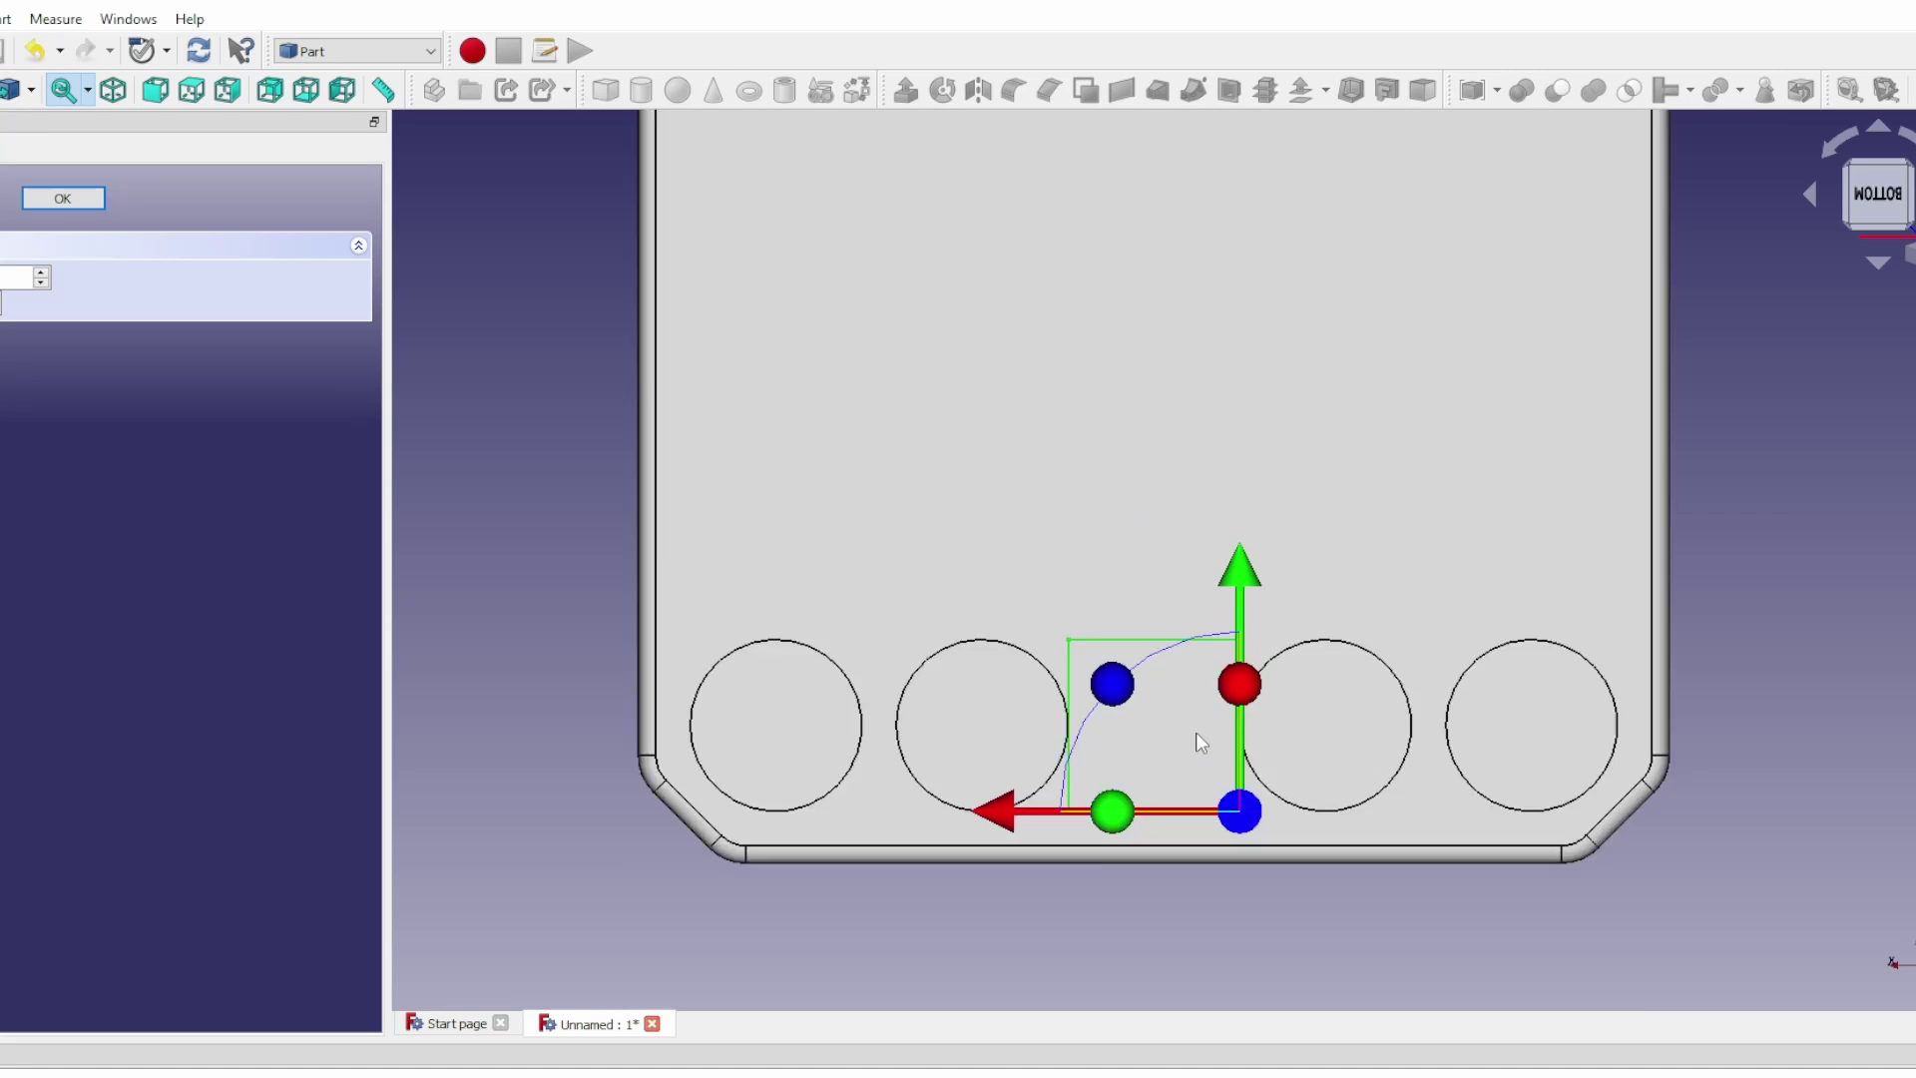
scroll(1195, 732, down, 5)
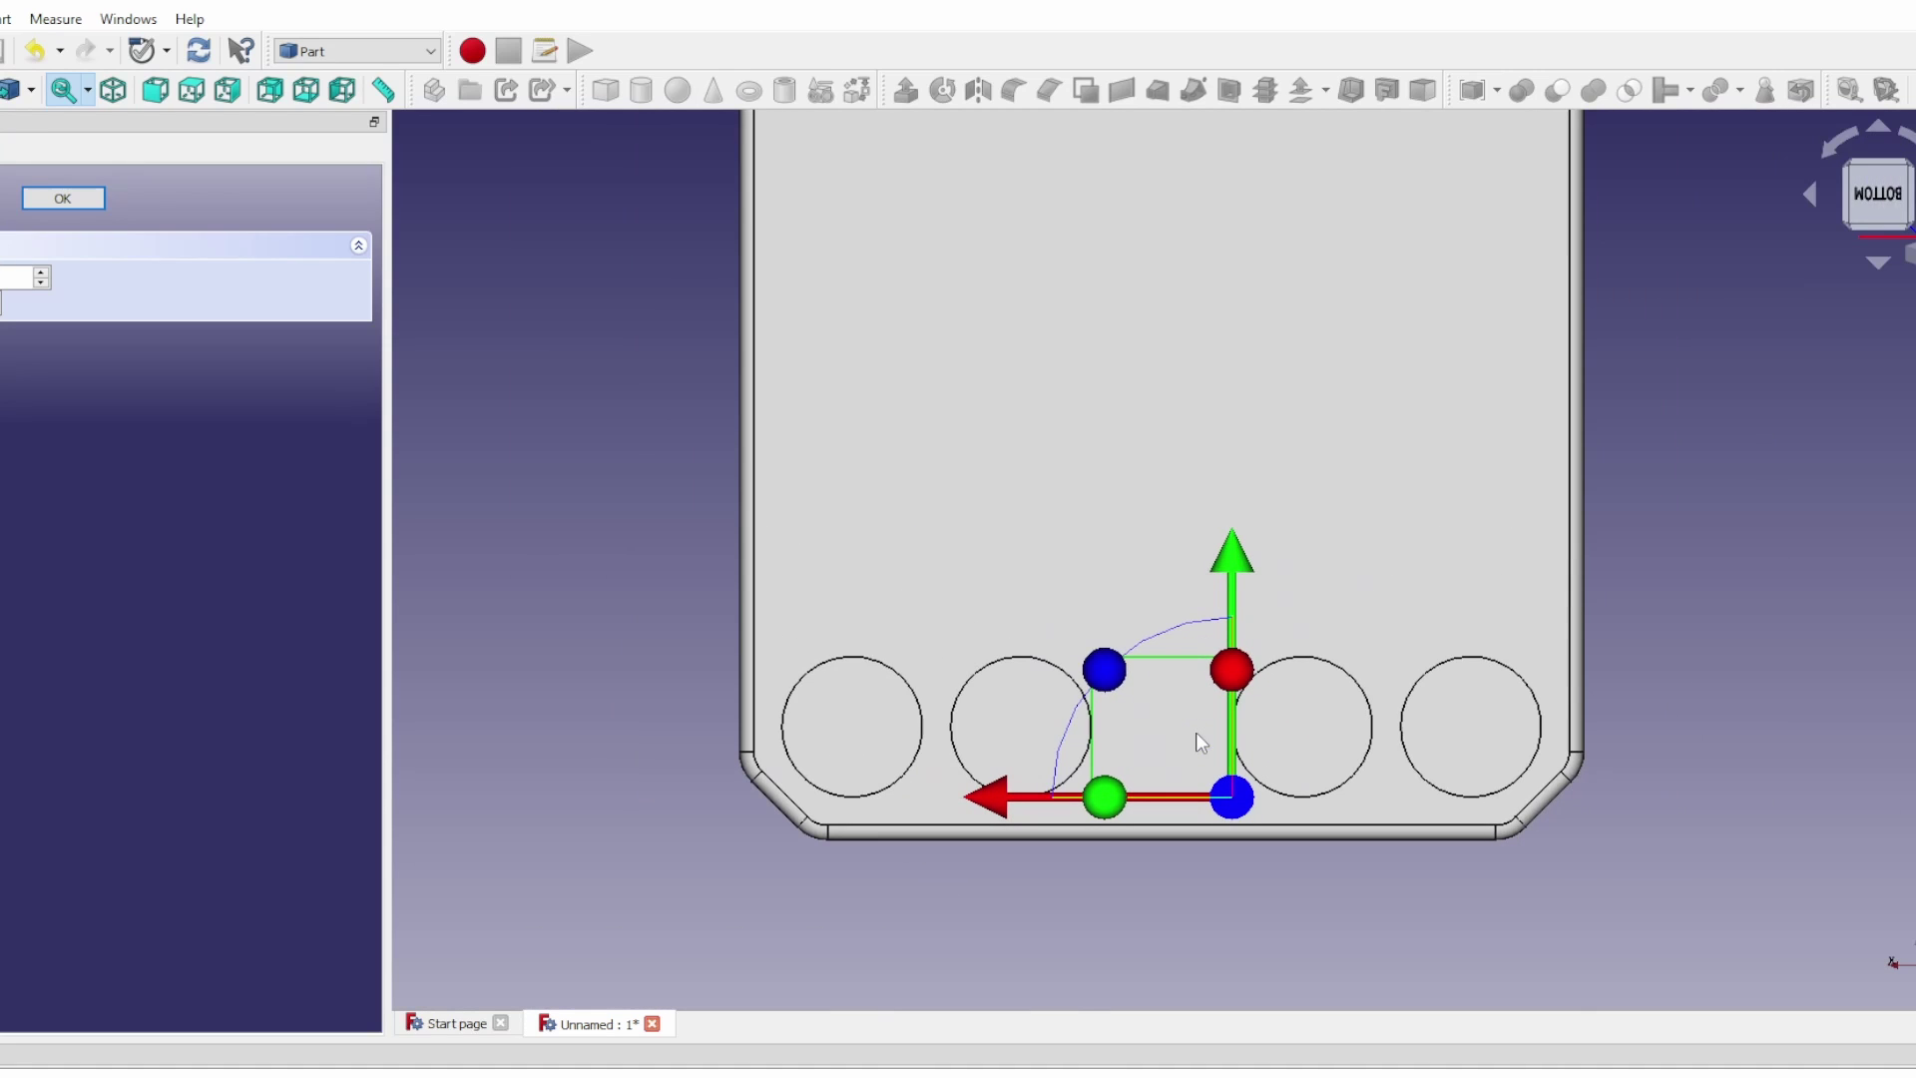
click(65, 200)
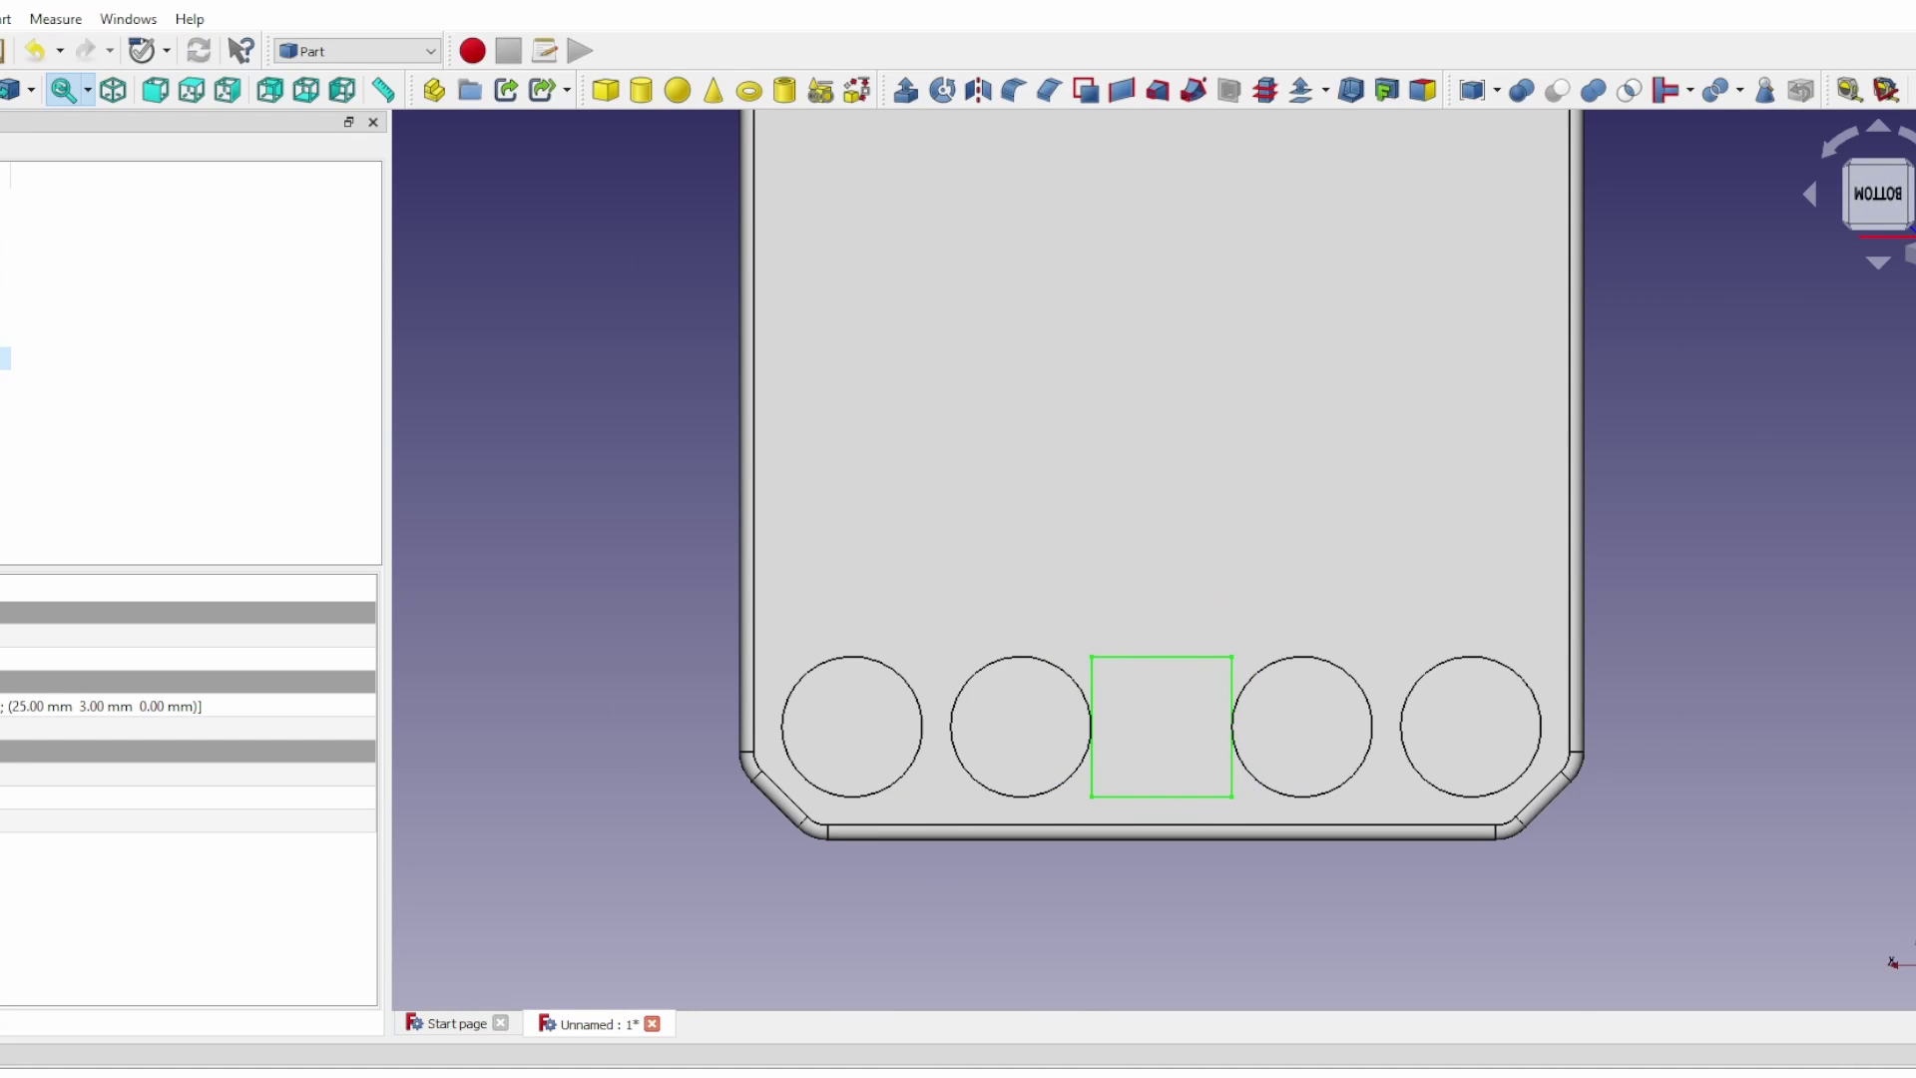
Set the cube's width to 40 mm and its length to 6 mm
click(20, 798)
text(4)
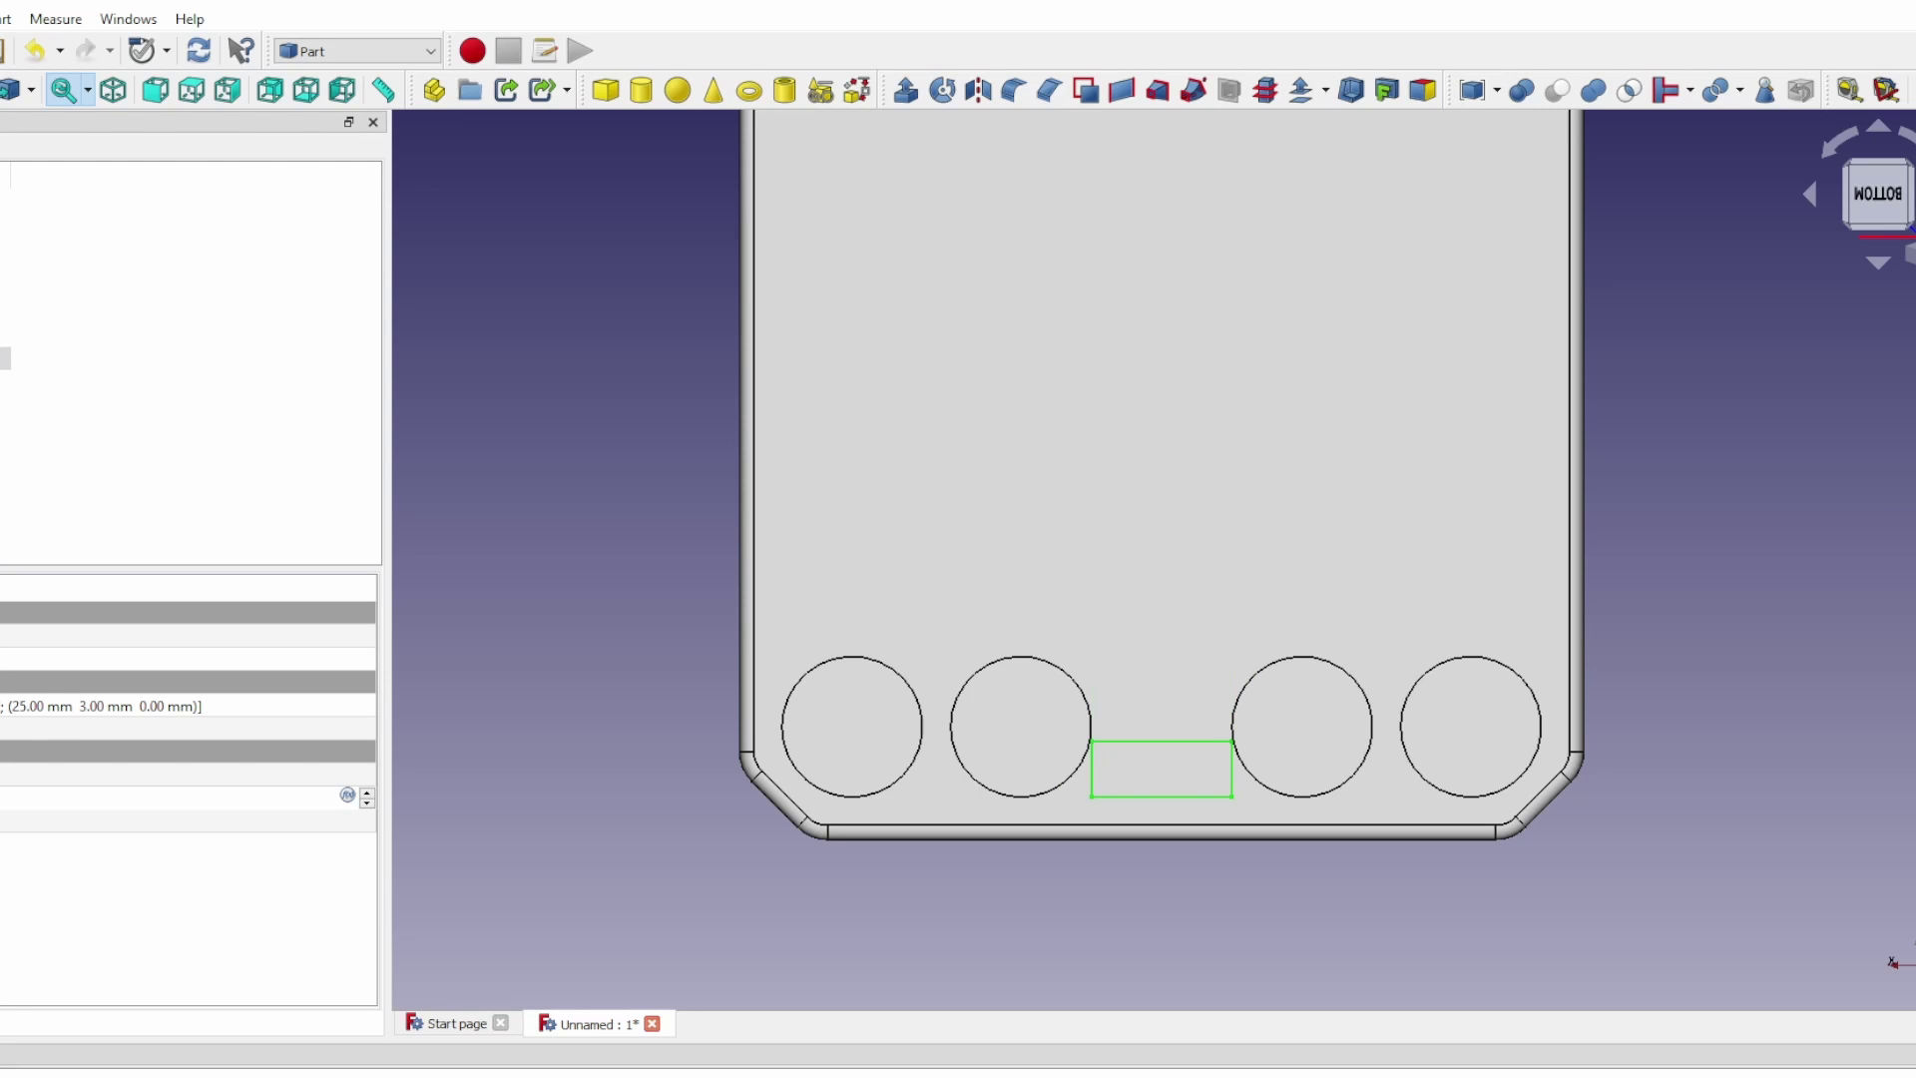
text(0)
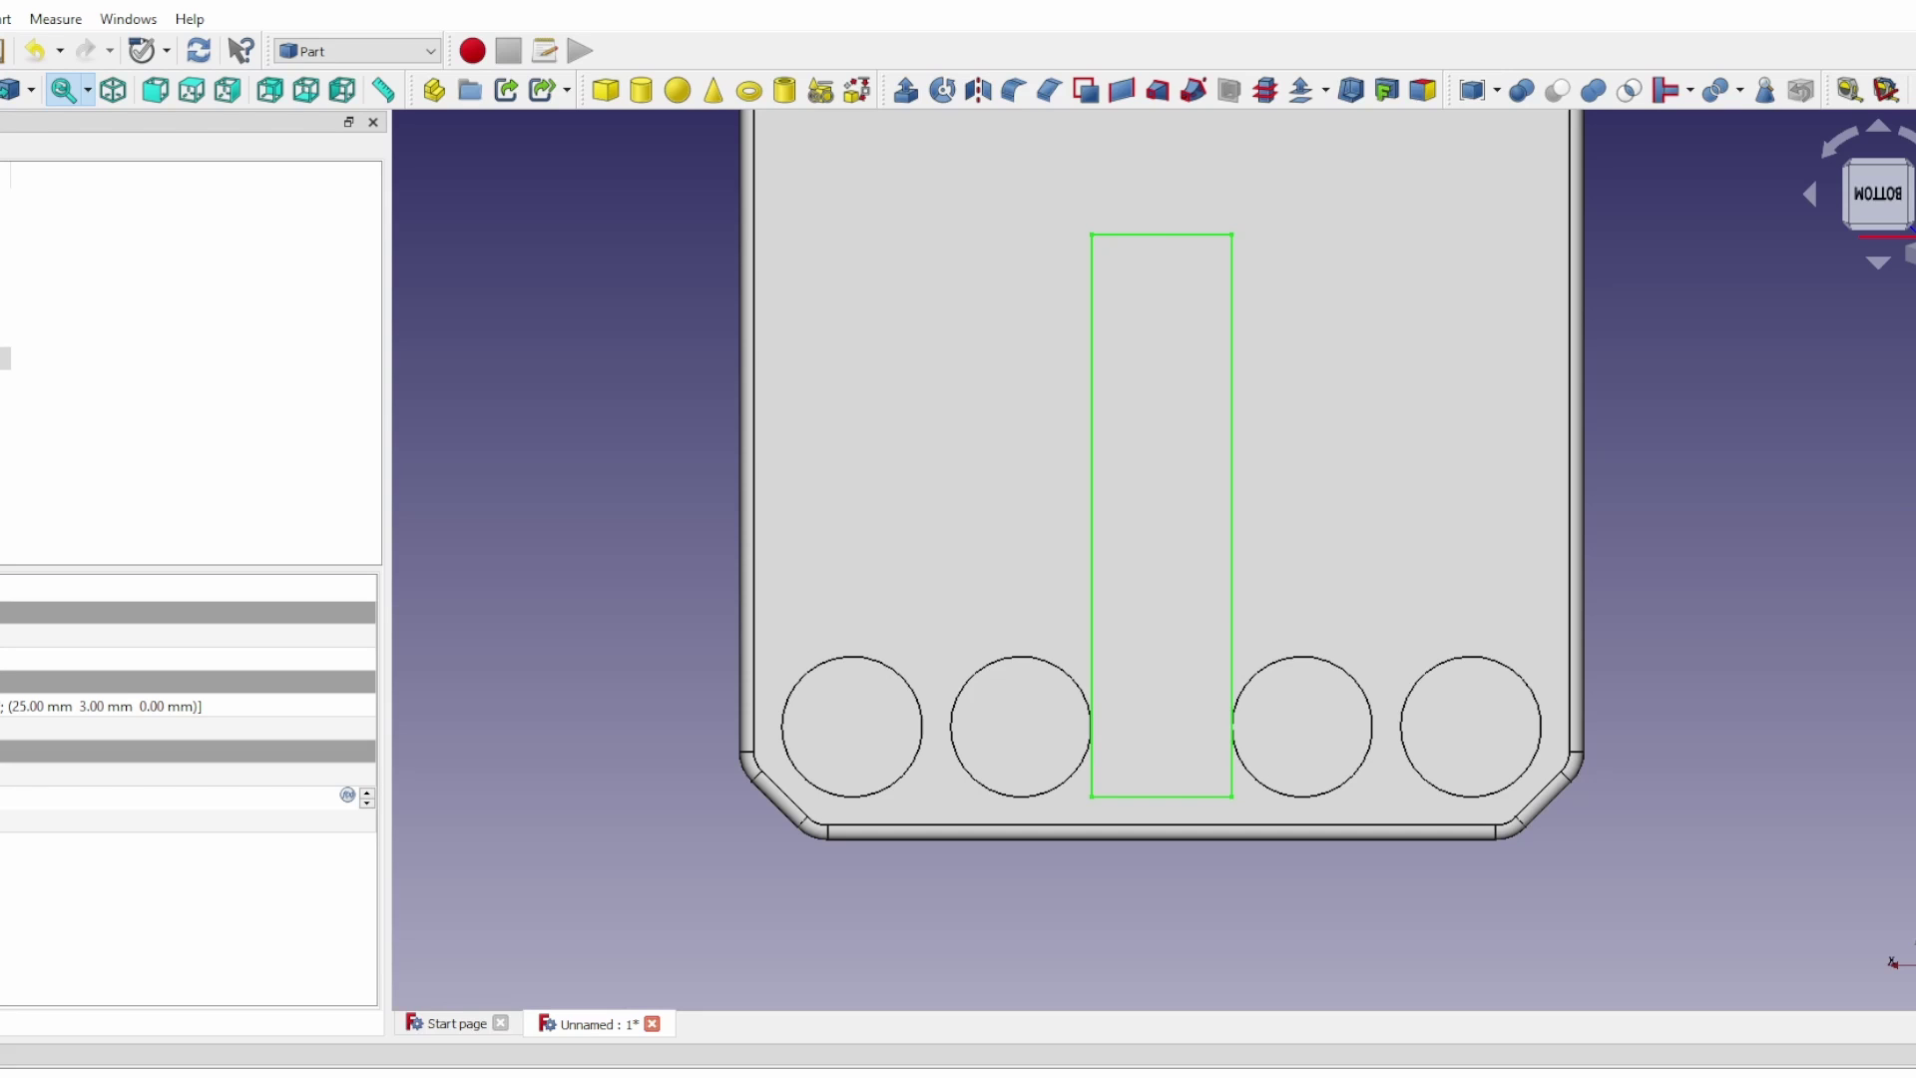
click(170, 774)
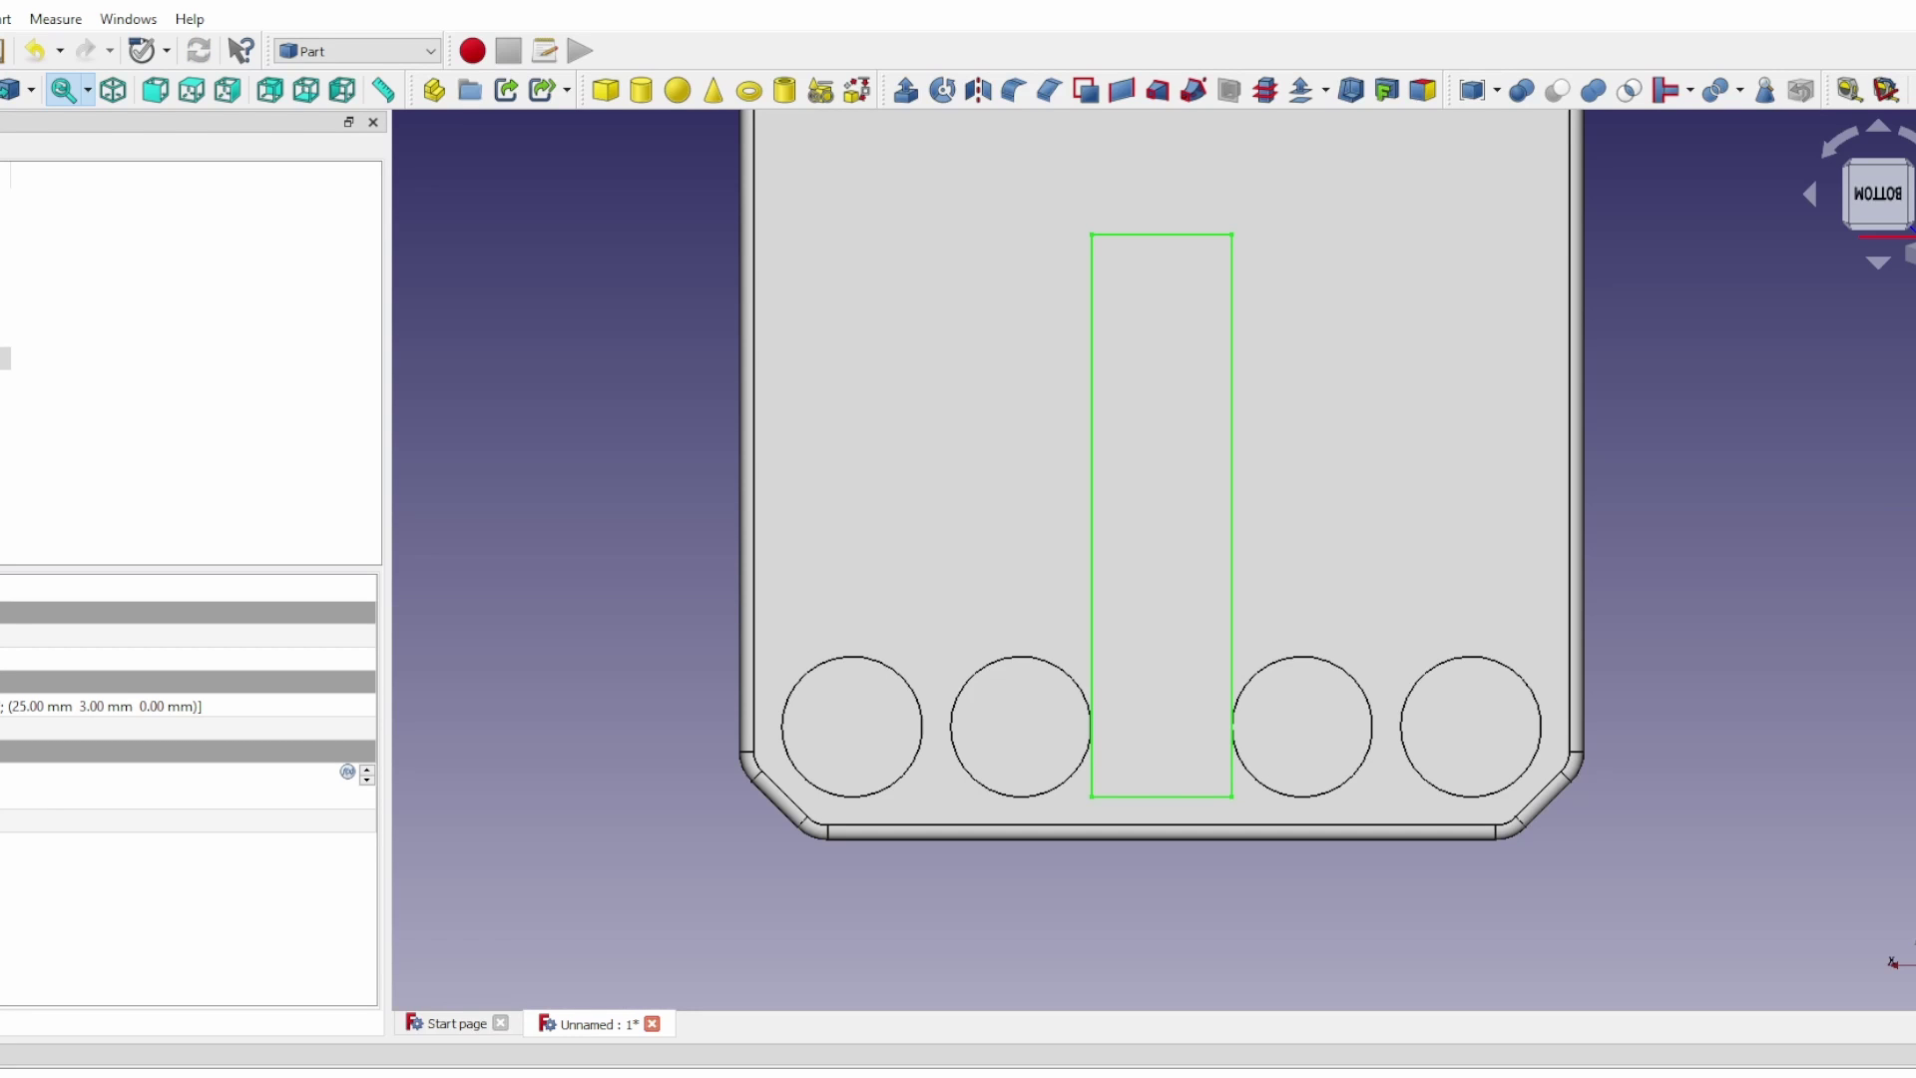
text(5)
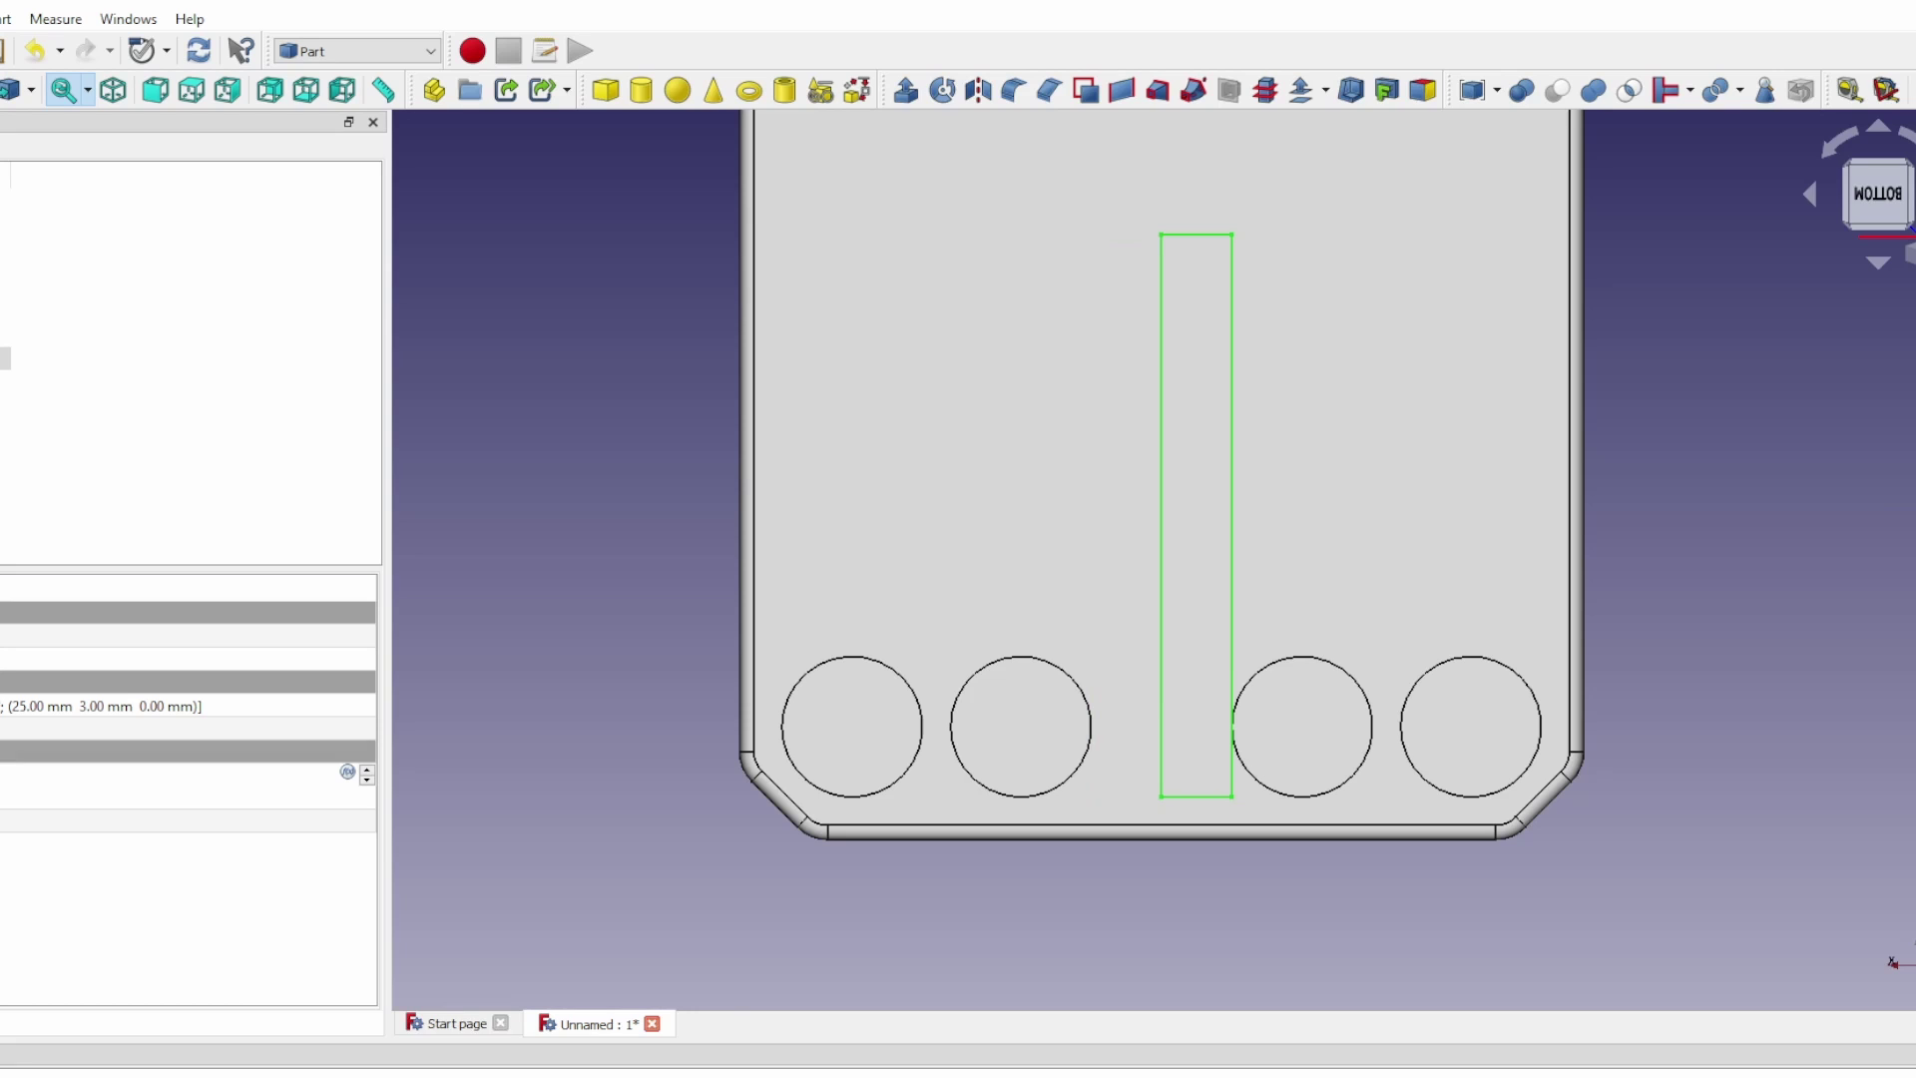
text(6)
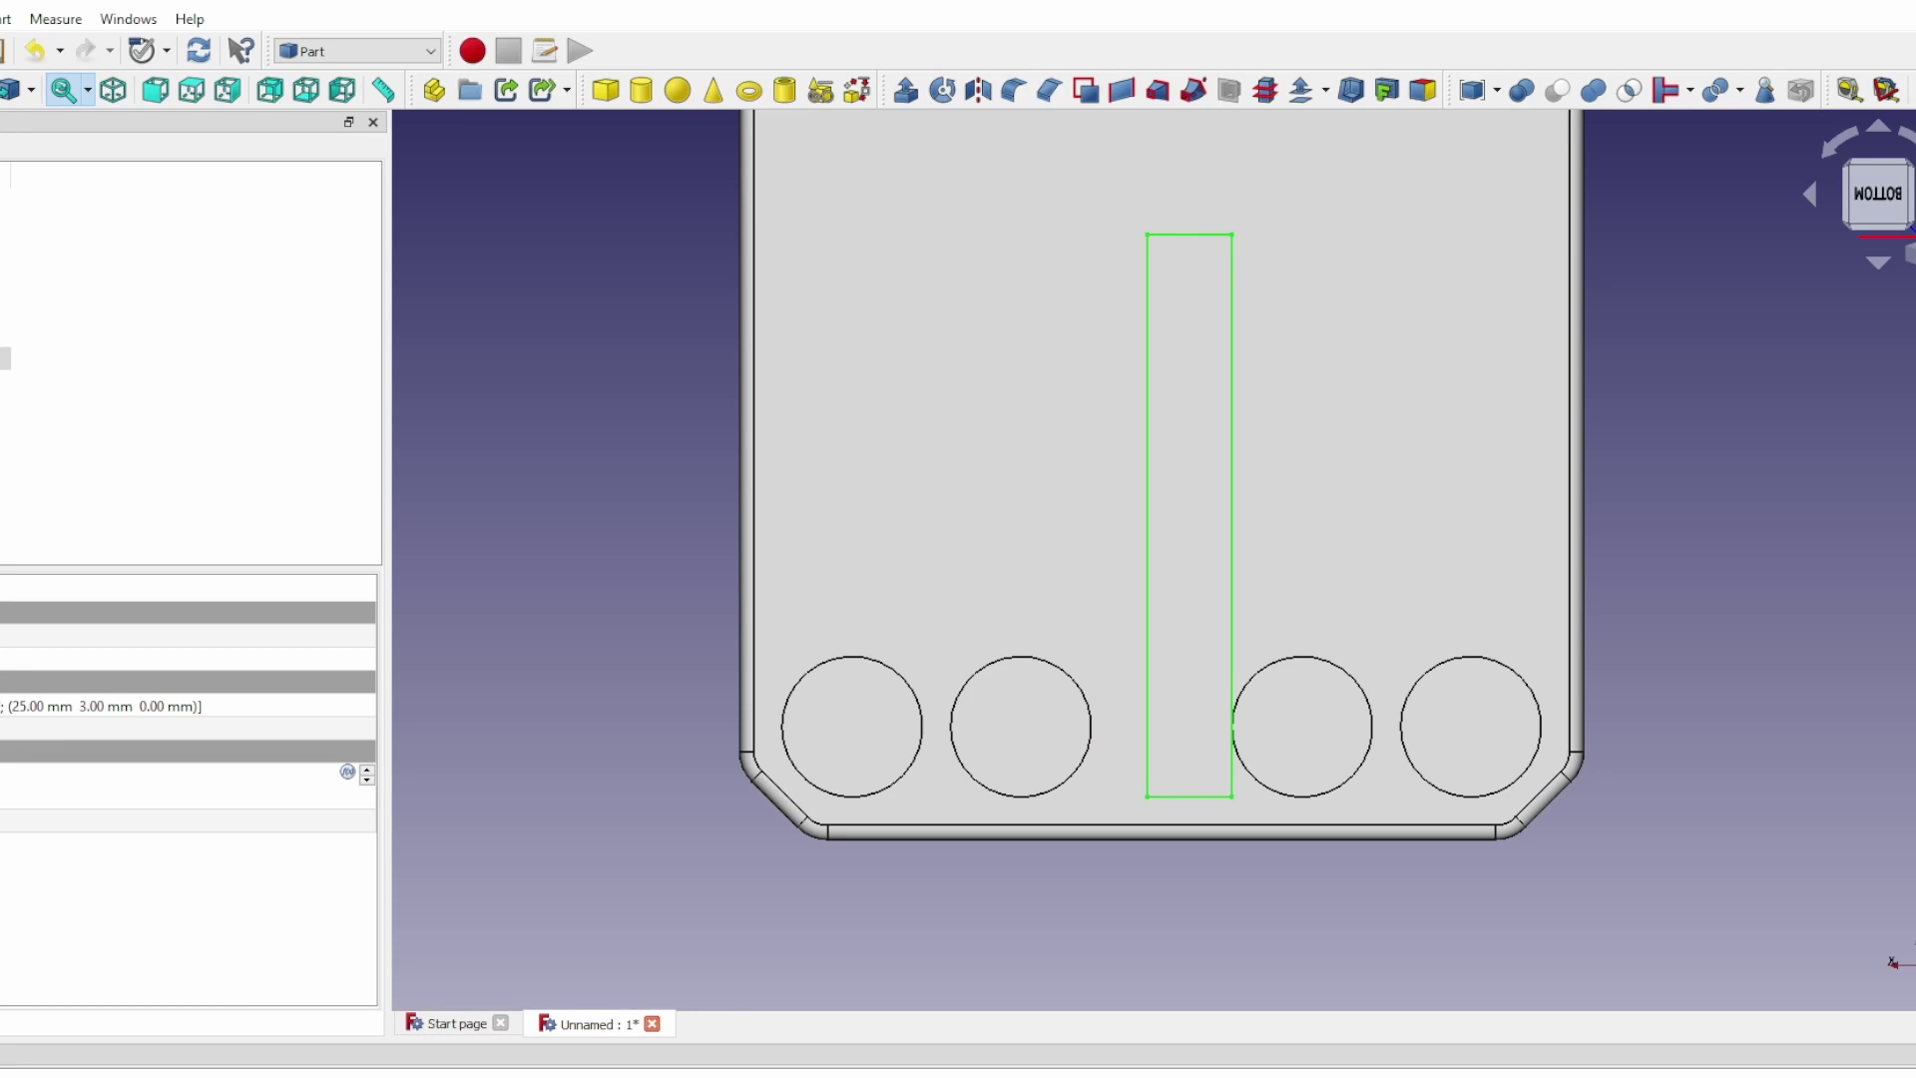
key(Return)
Try centring the slim box between the middle cylinders at X 27 mm with Transform, and undo the move
click(5, 358)
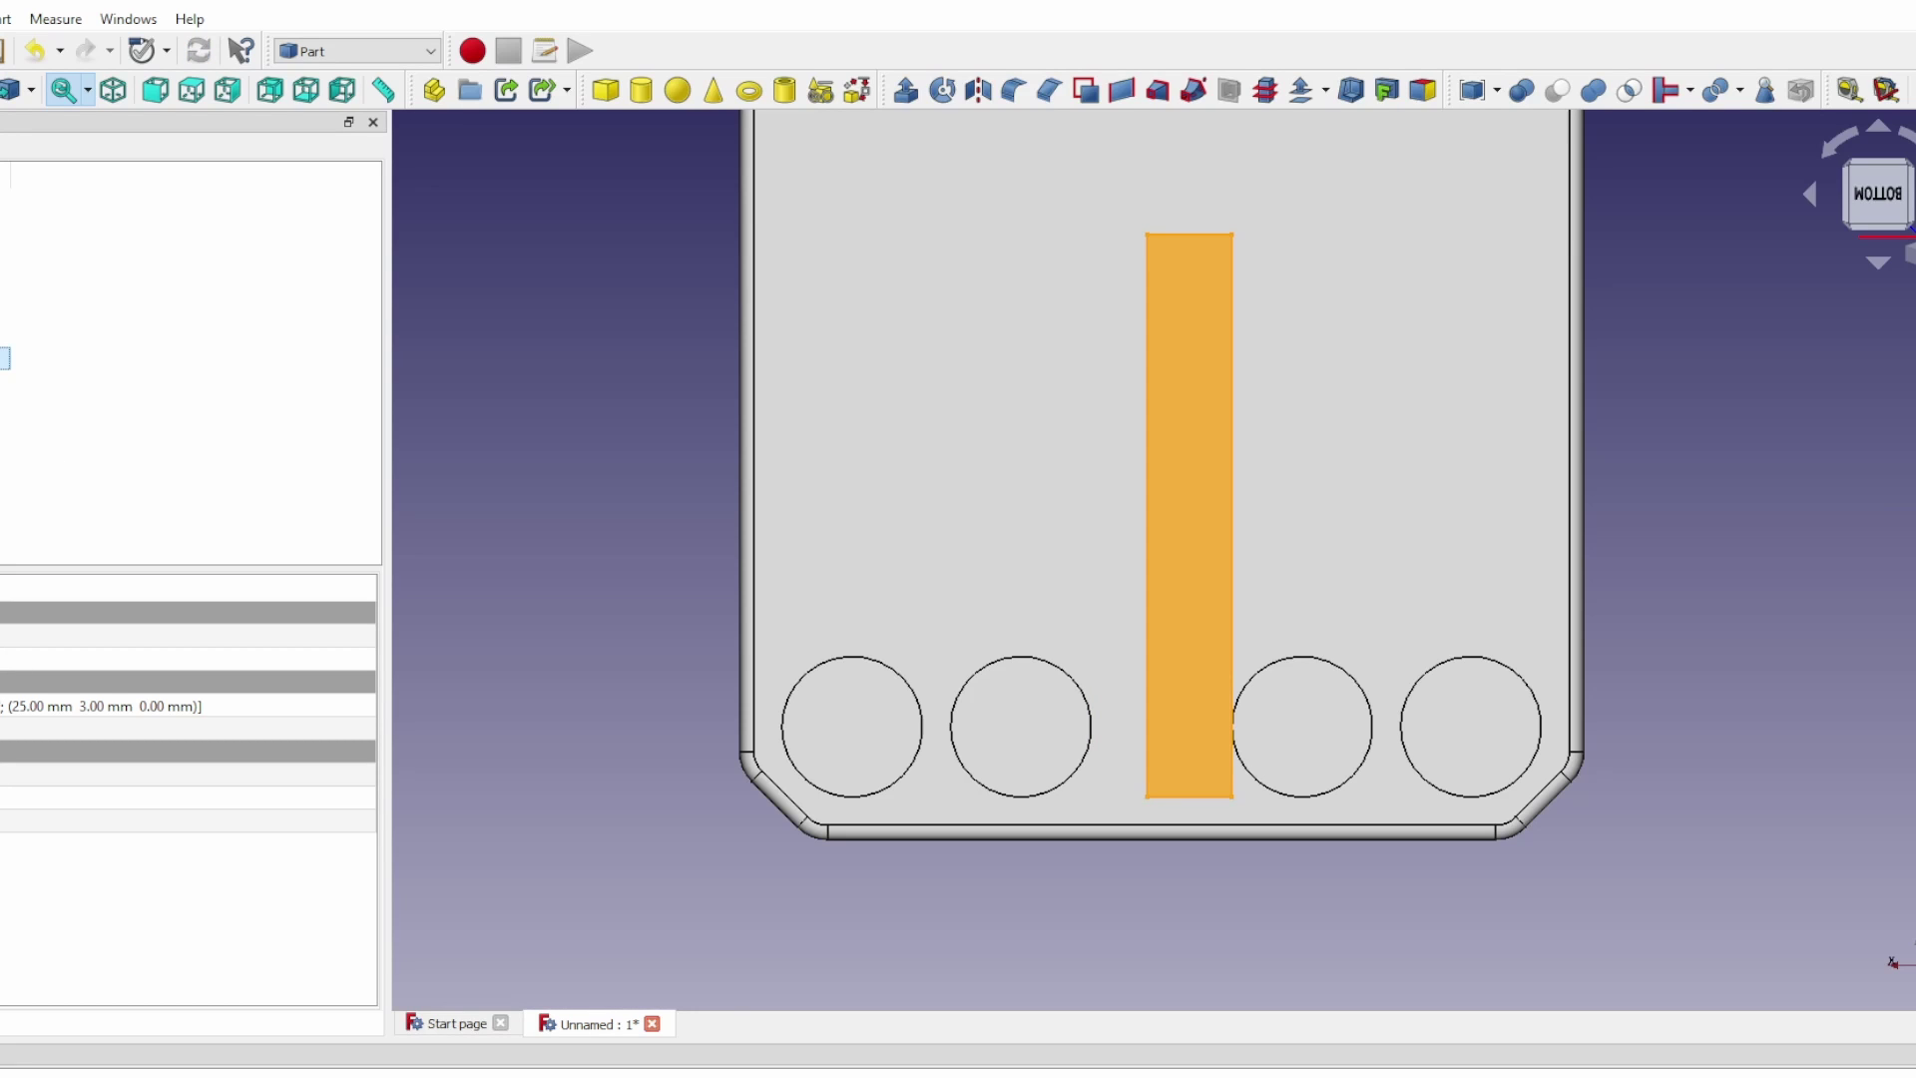
right_click(5, 358)
click(30, 408)
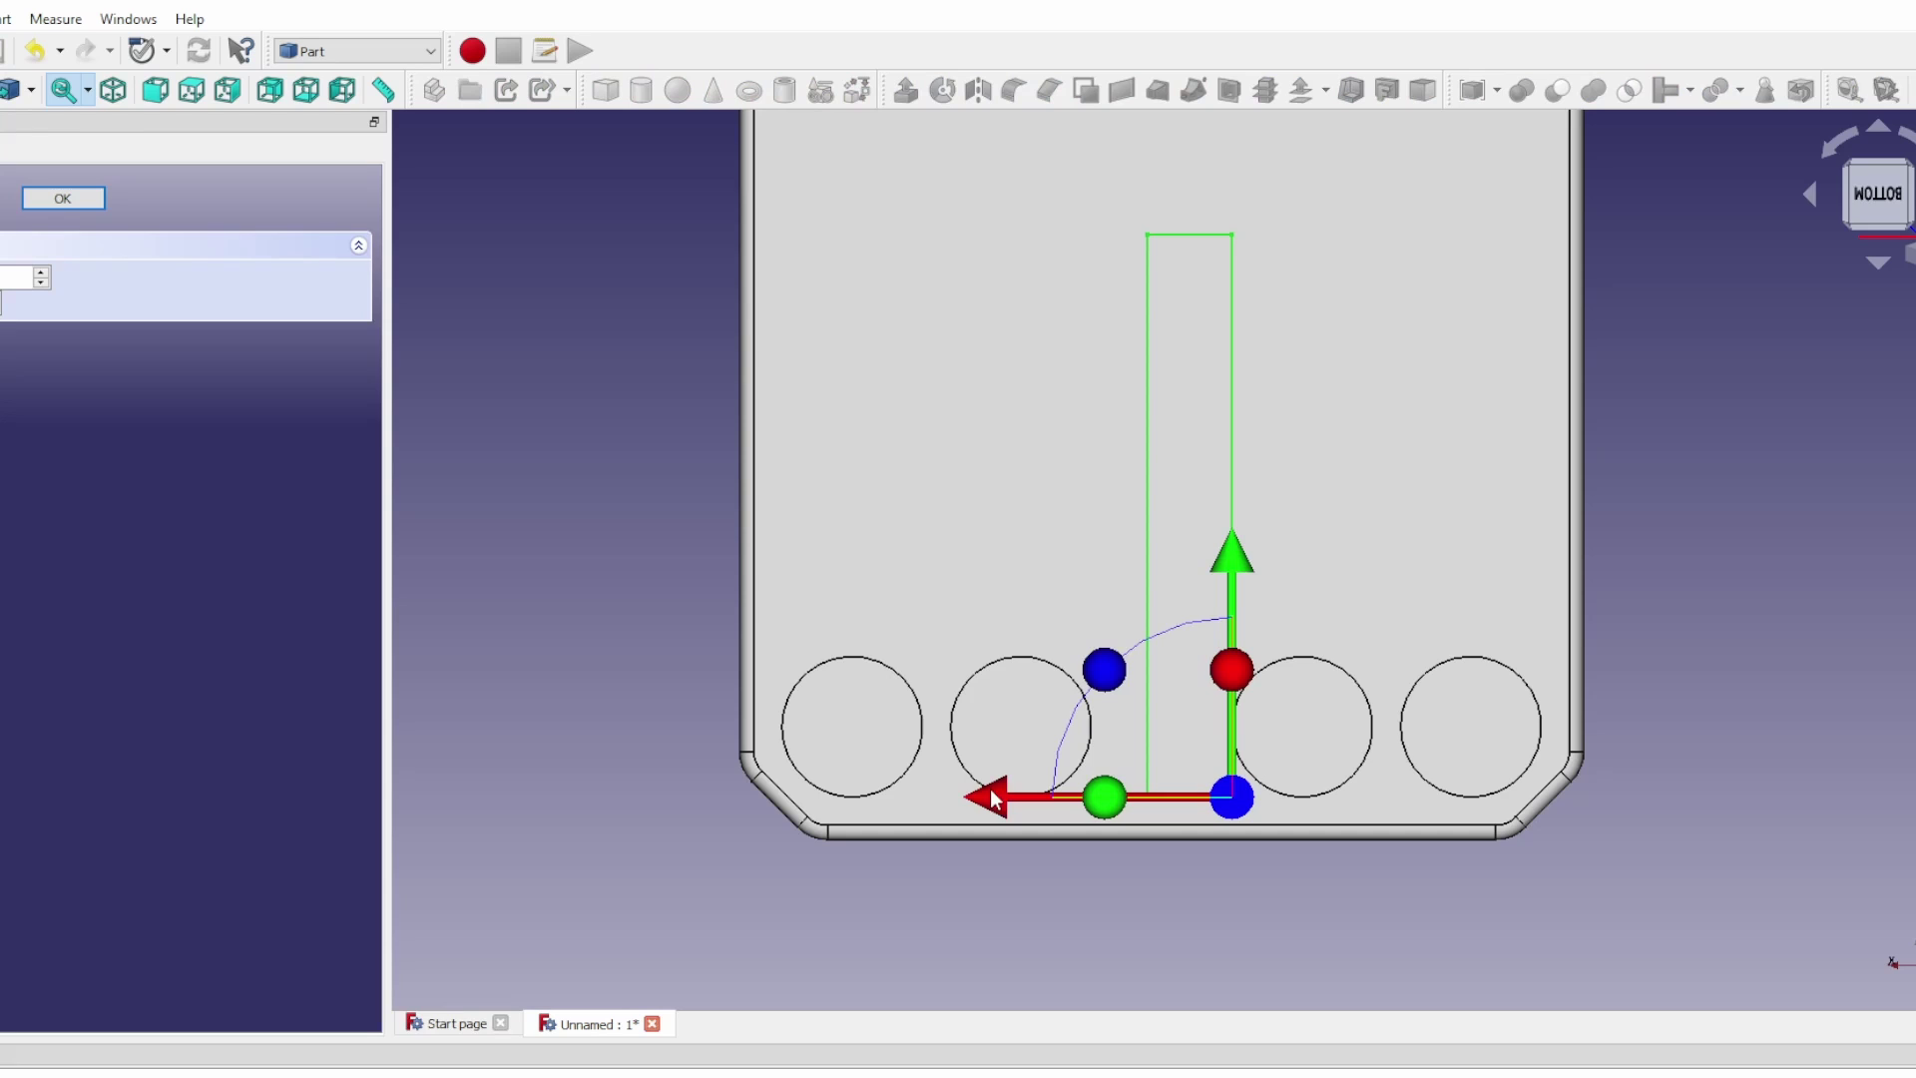
drag(993, 798, 968, 811)
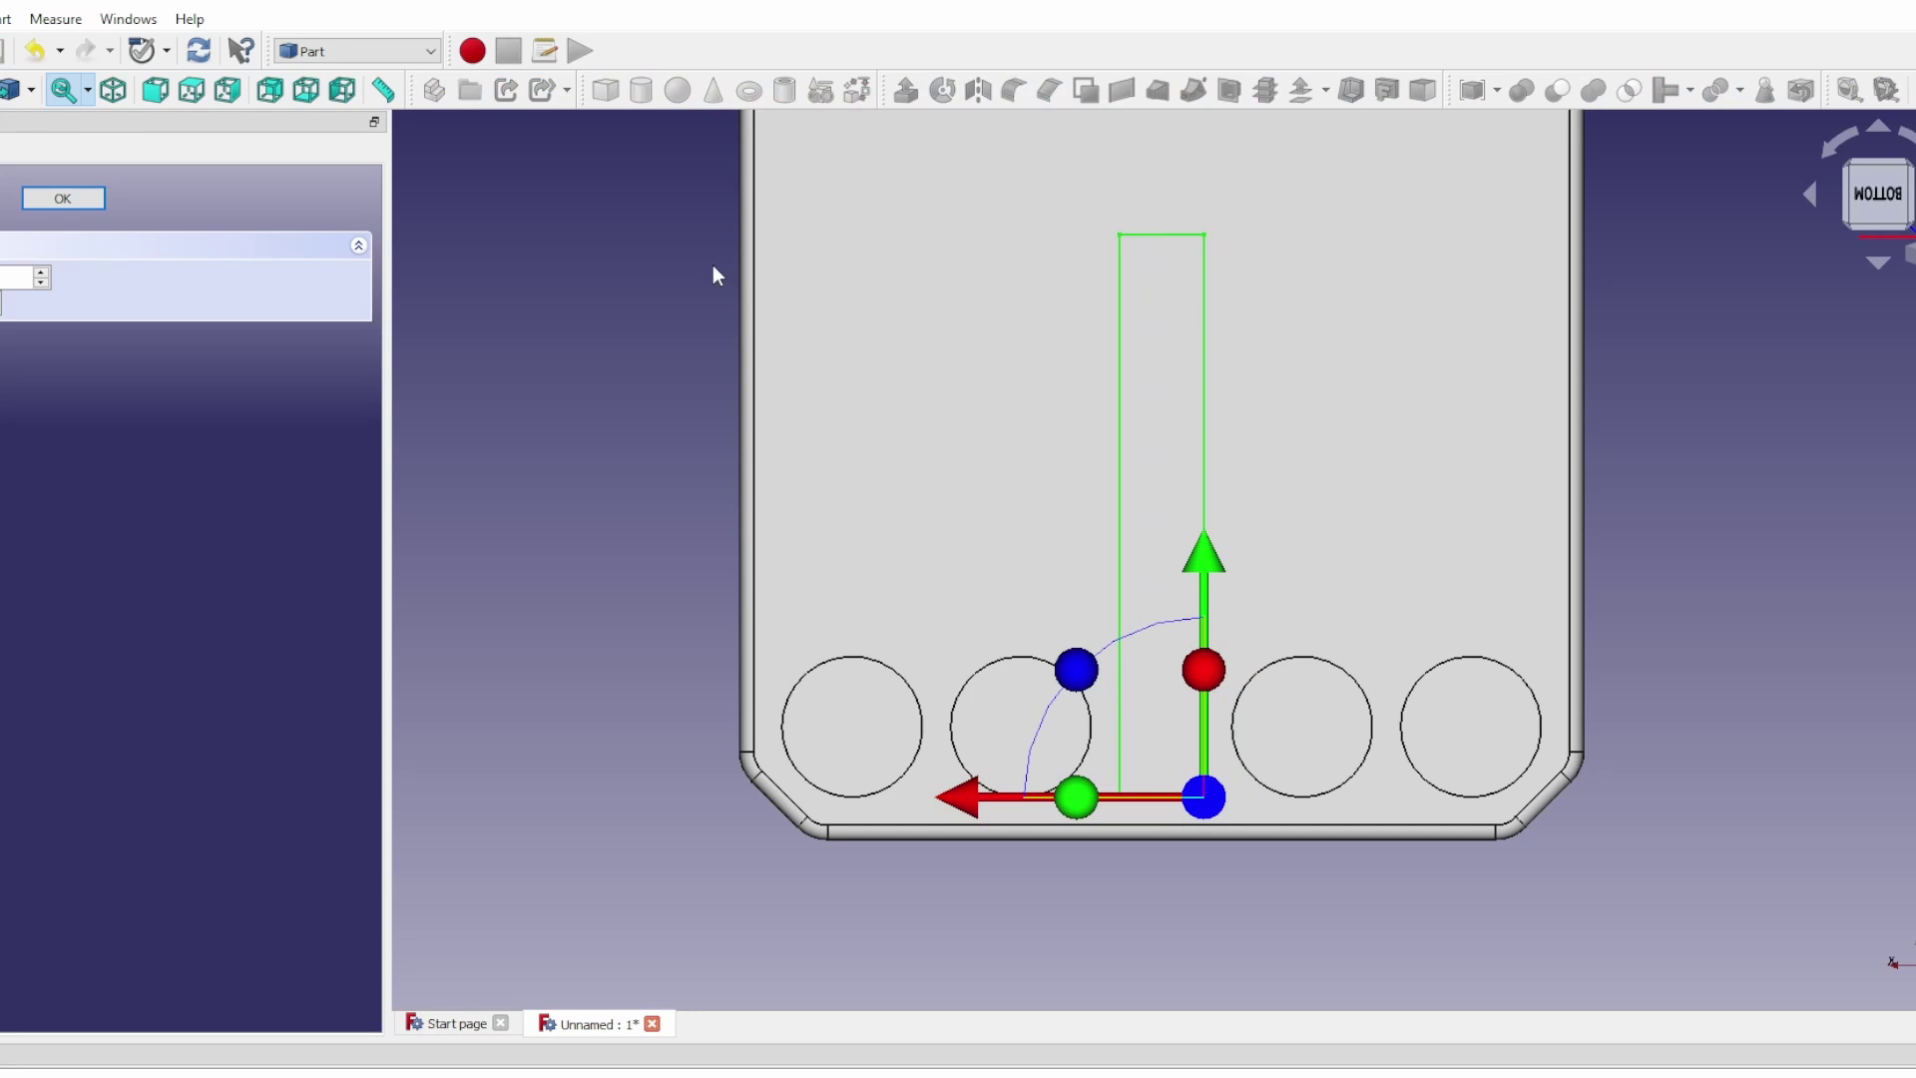
scroll(1091, 409, down, 3)
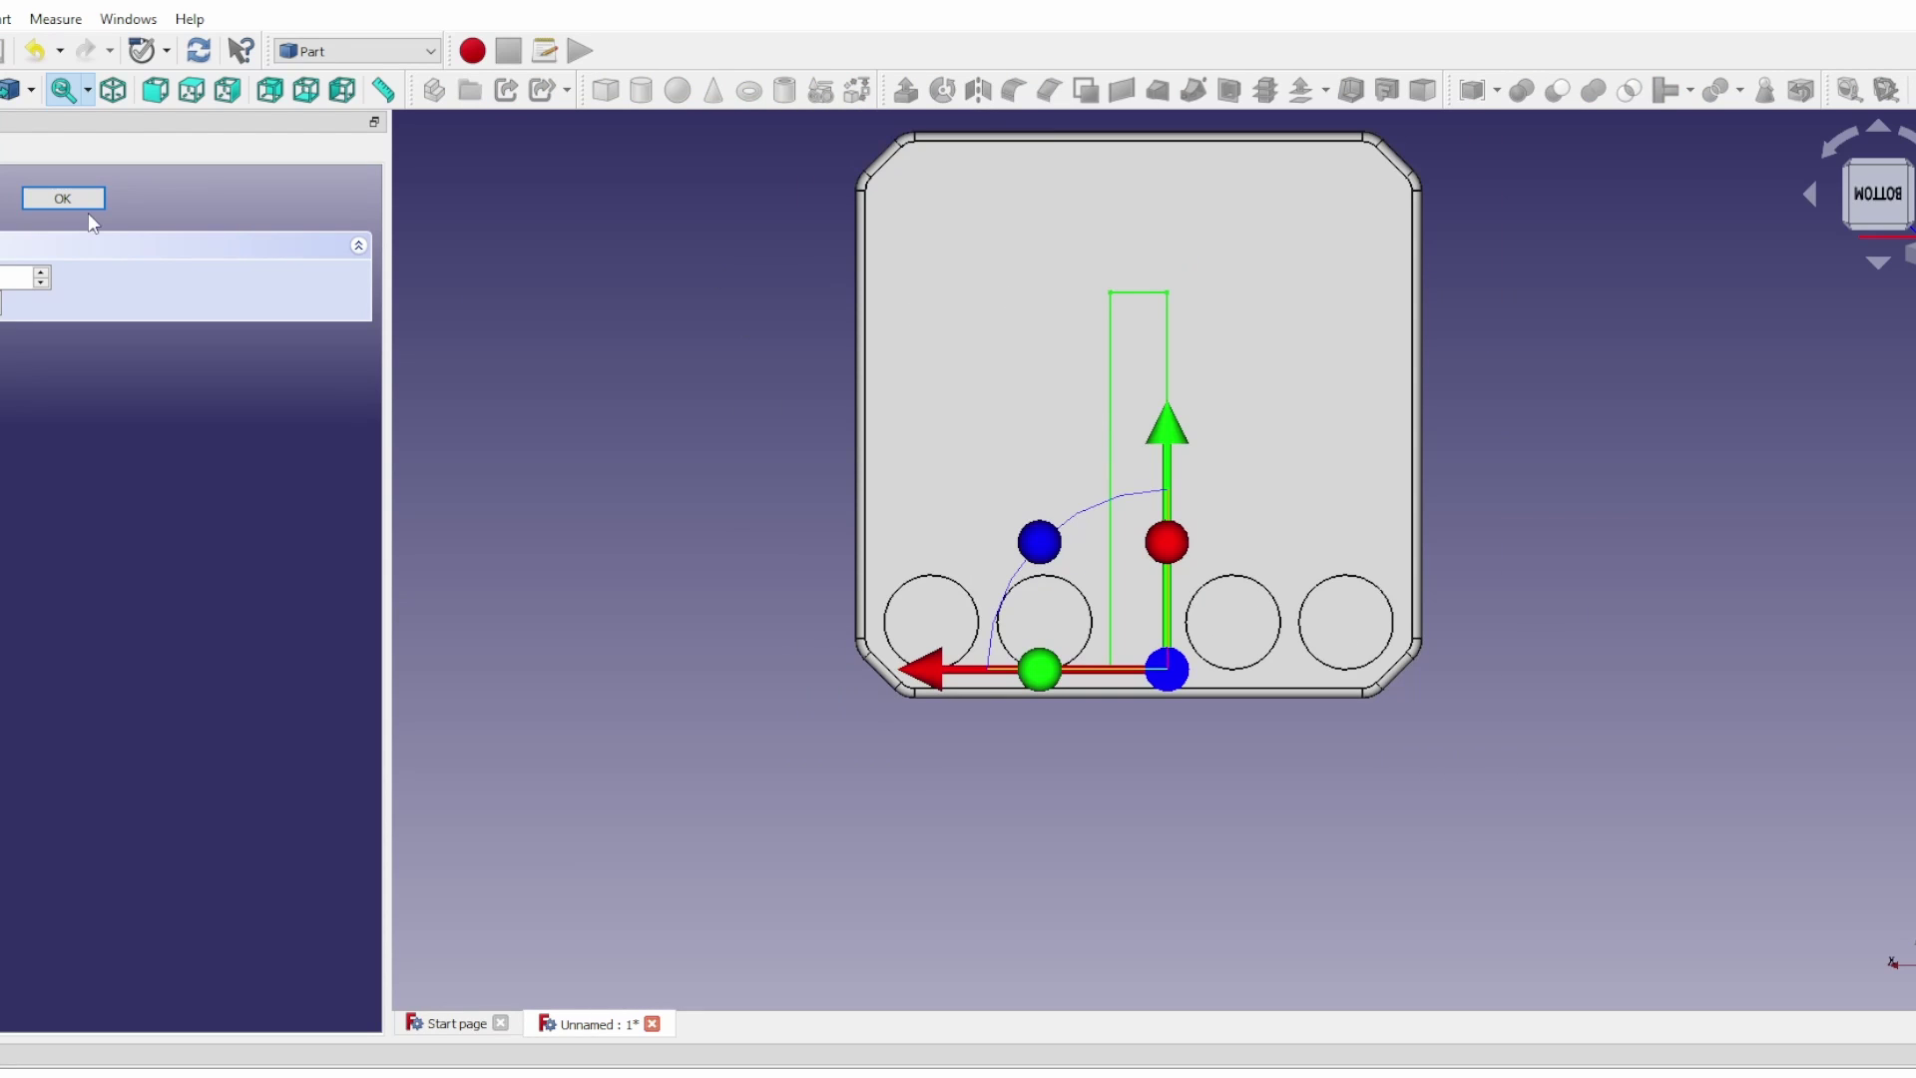
click(63, 199)
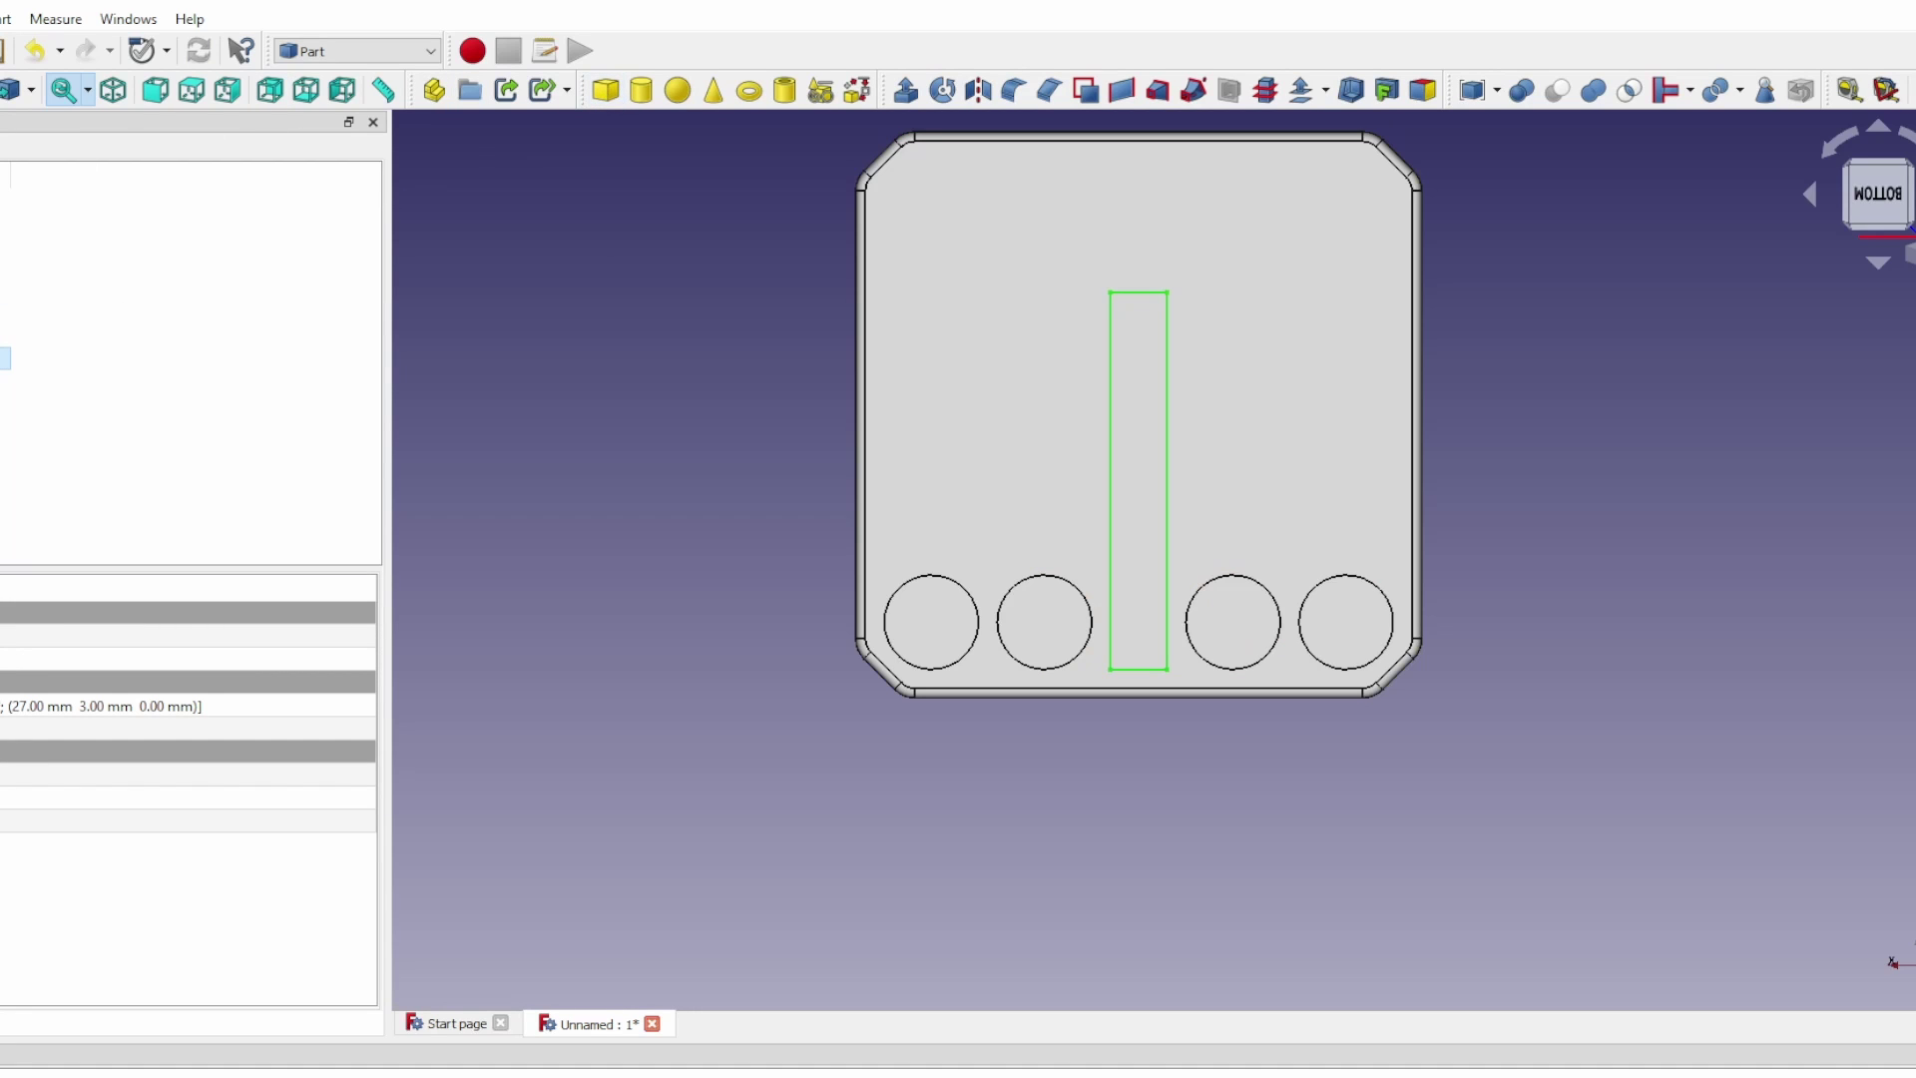
key(ctrl+z)
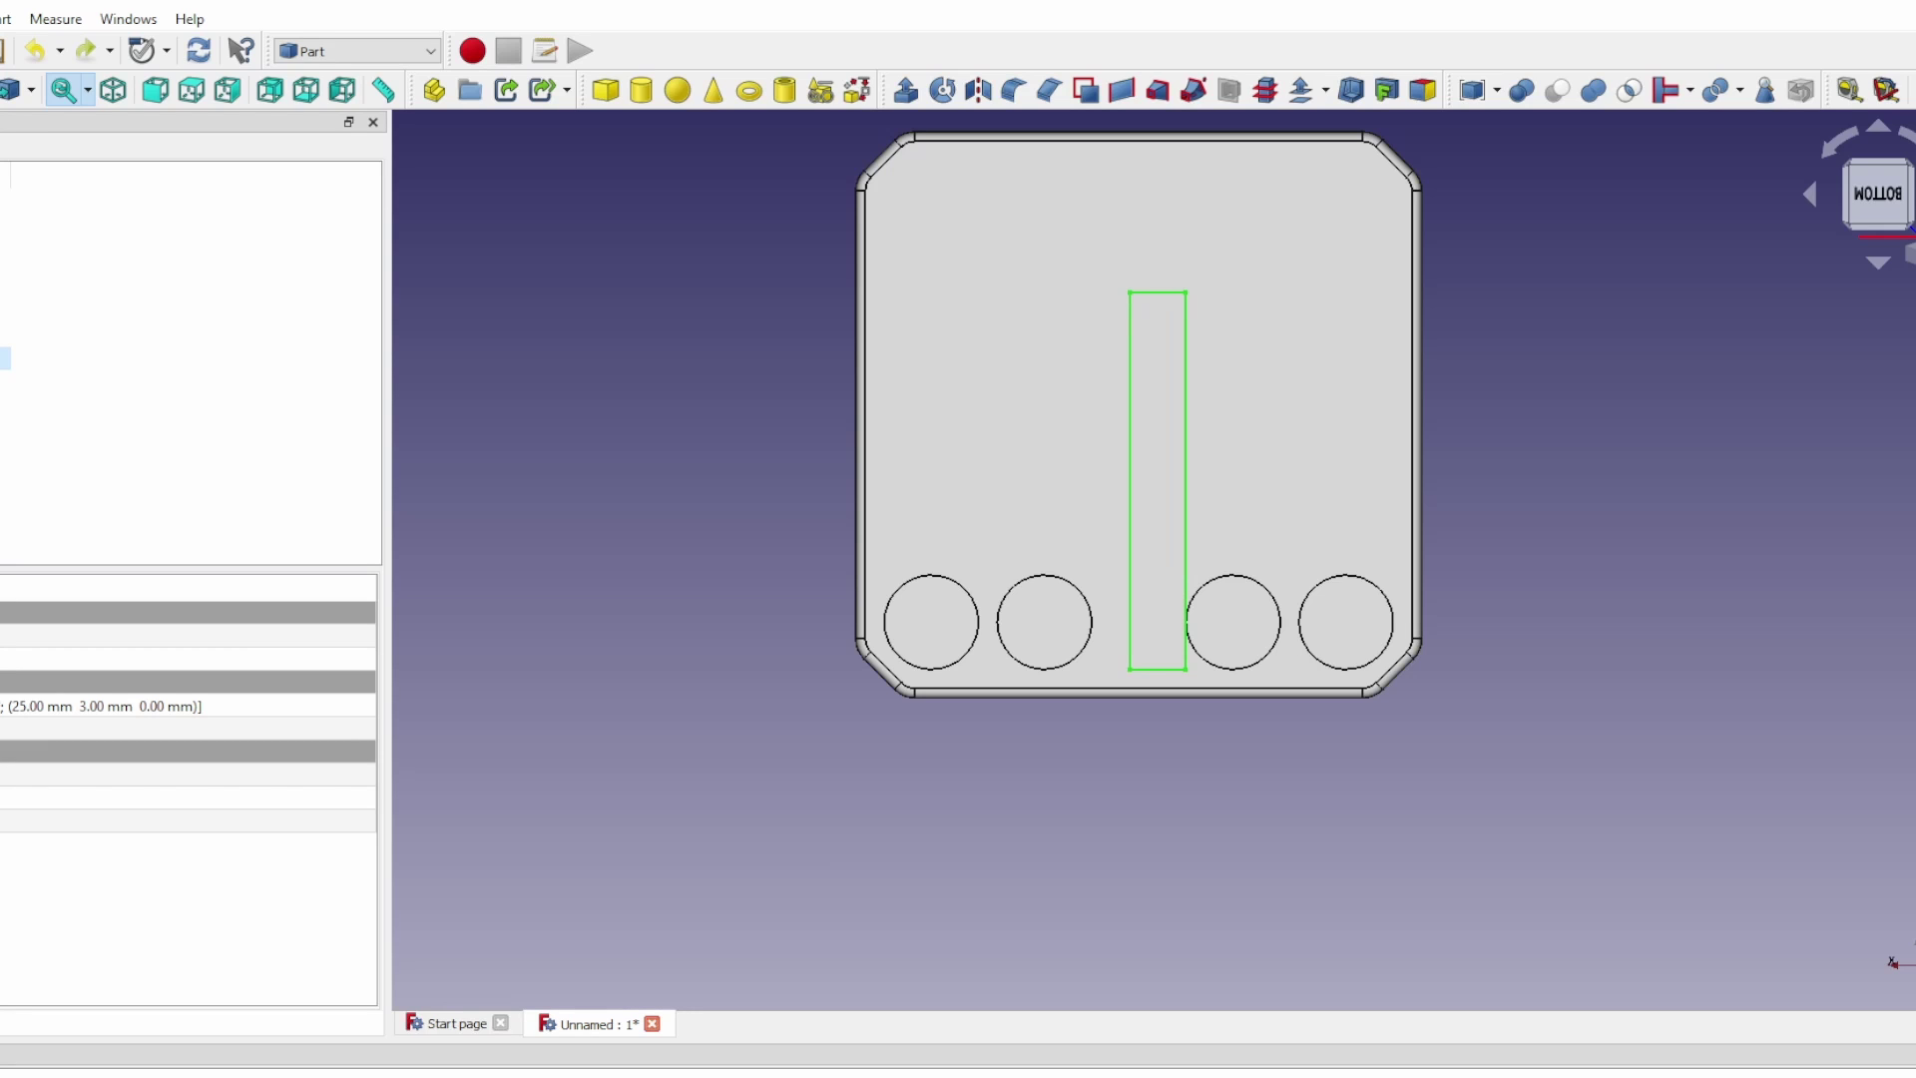
Centre the slim box between the two middle cylinders at X 27 mm with Transform
right_click(4, 359)
click(20, 398)
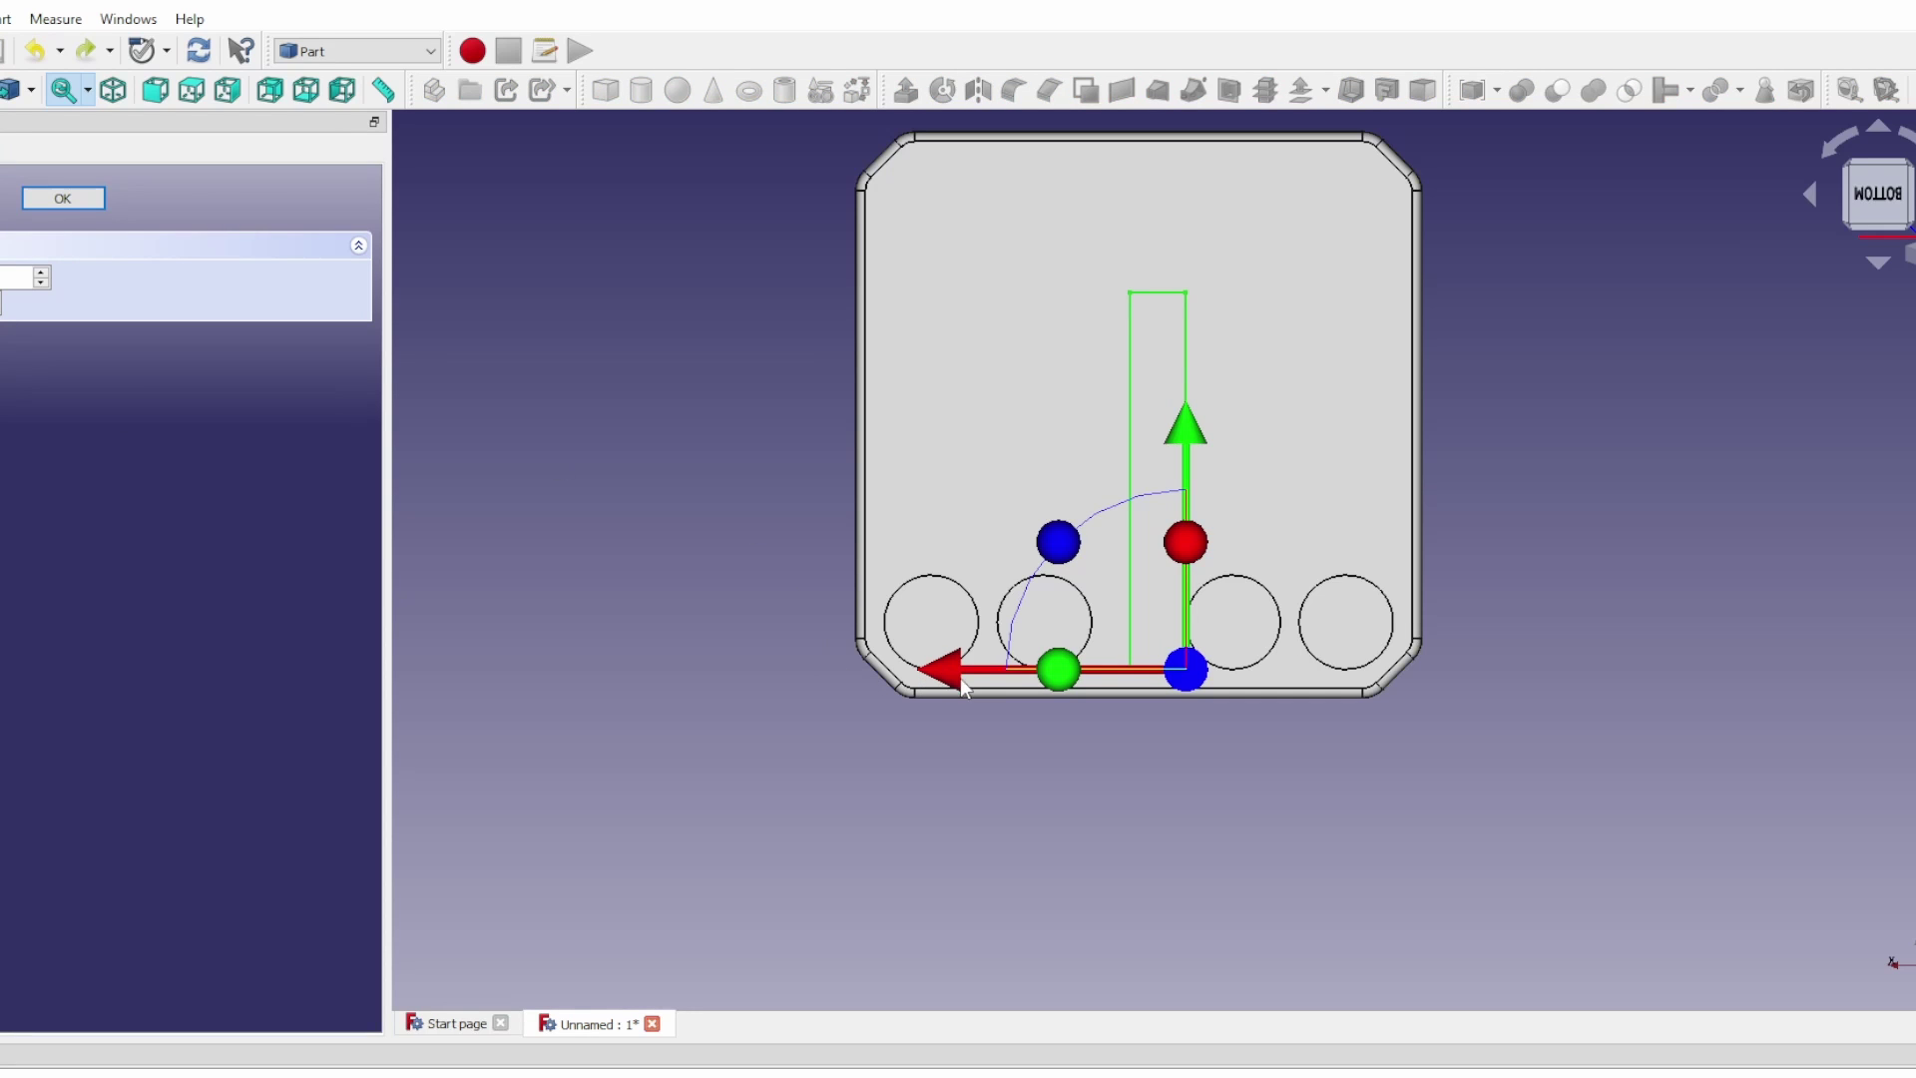
drag(949, 677, 930, 679)
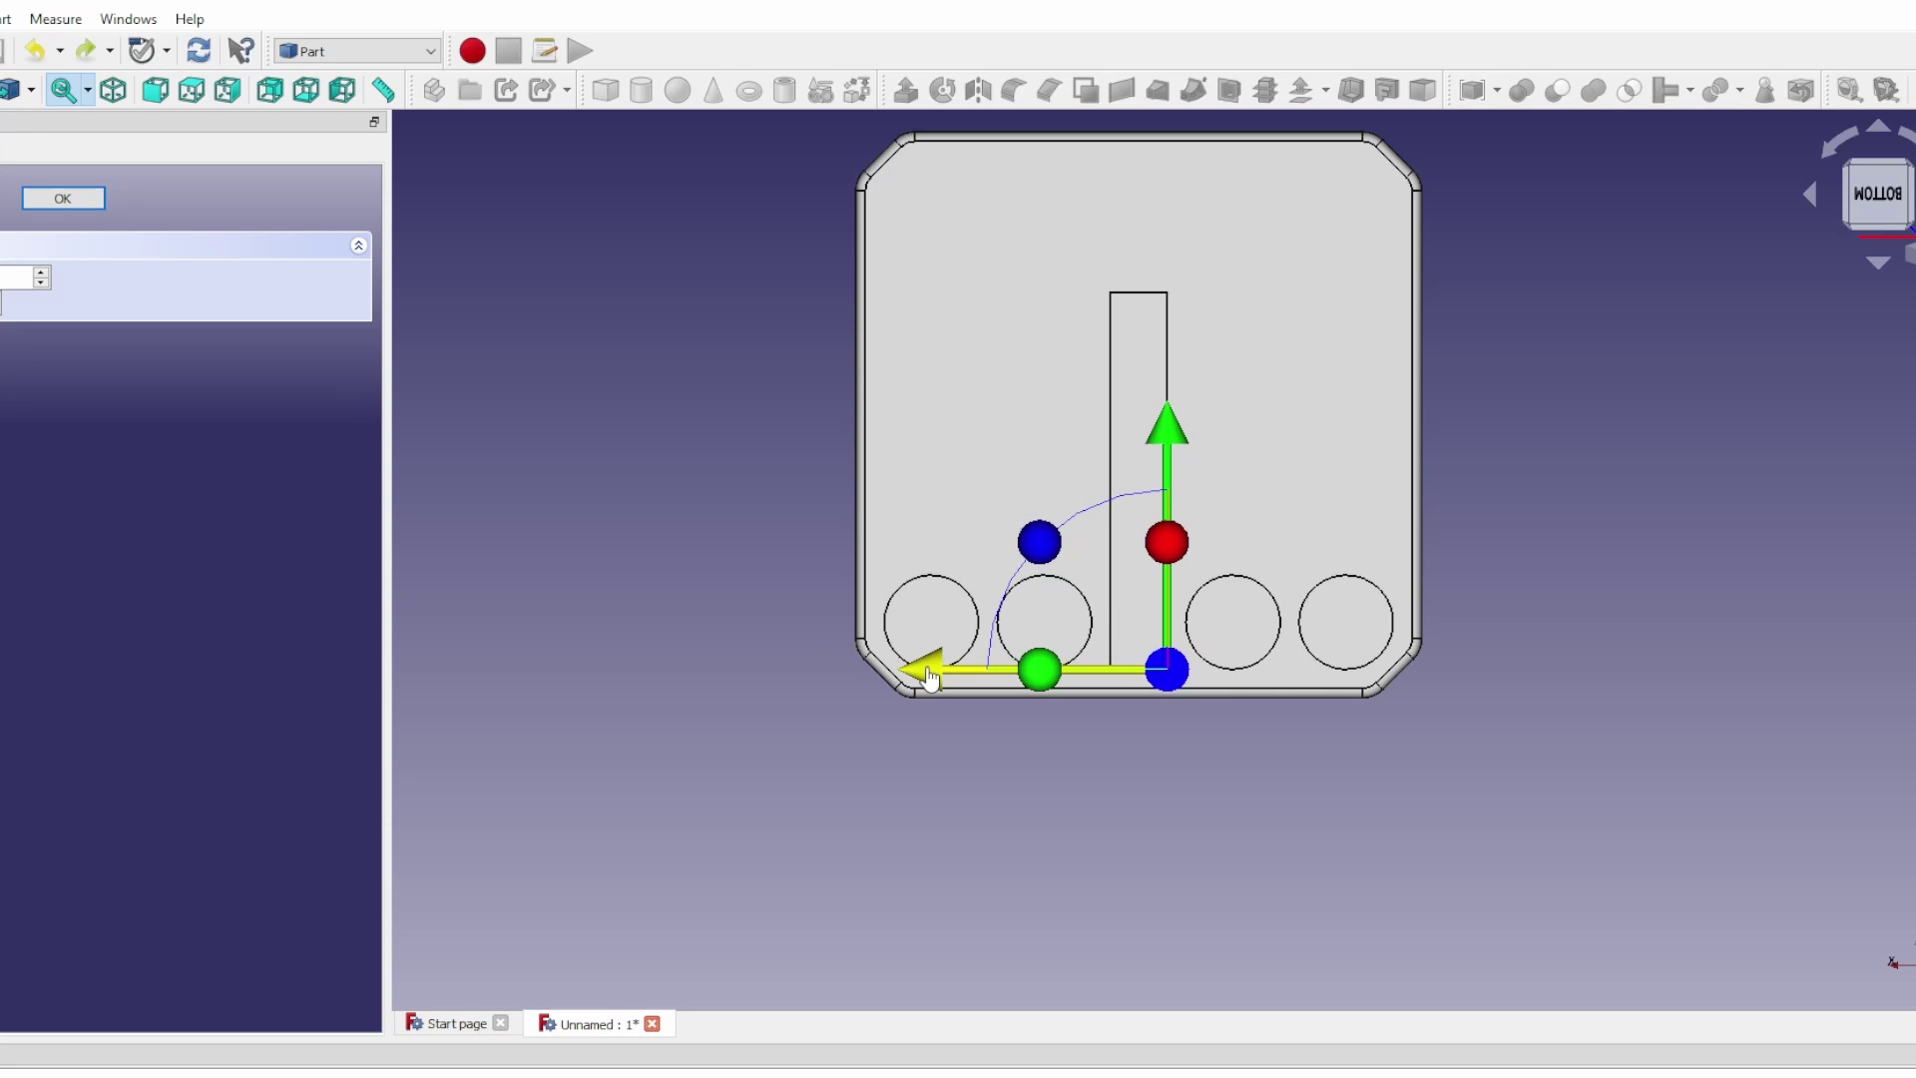
click(68, 196)
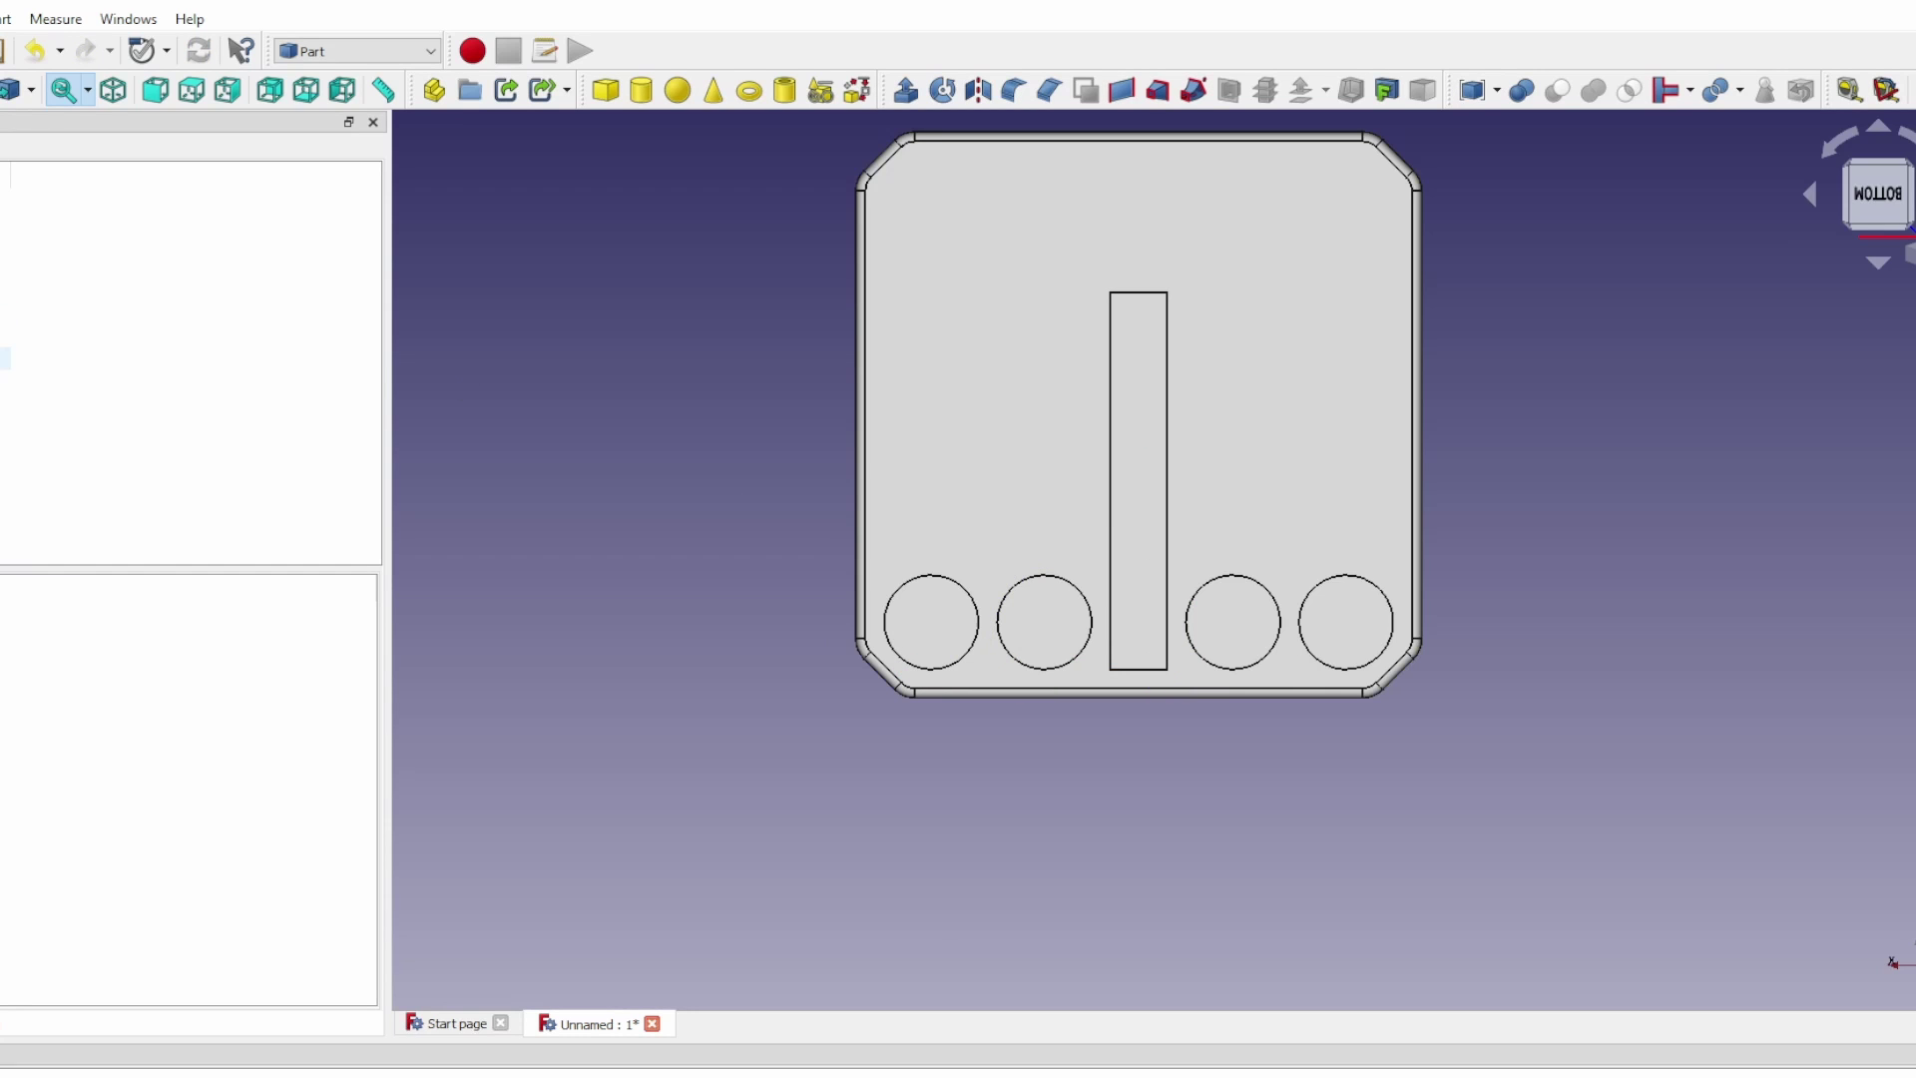
Duplicate the slim box and move the copy with Transform to X 43 mm and Y 15 mm
right_click(5, 353)
click(10, 392)
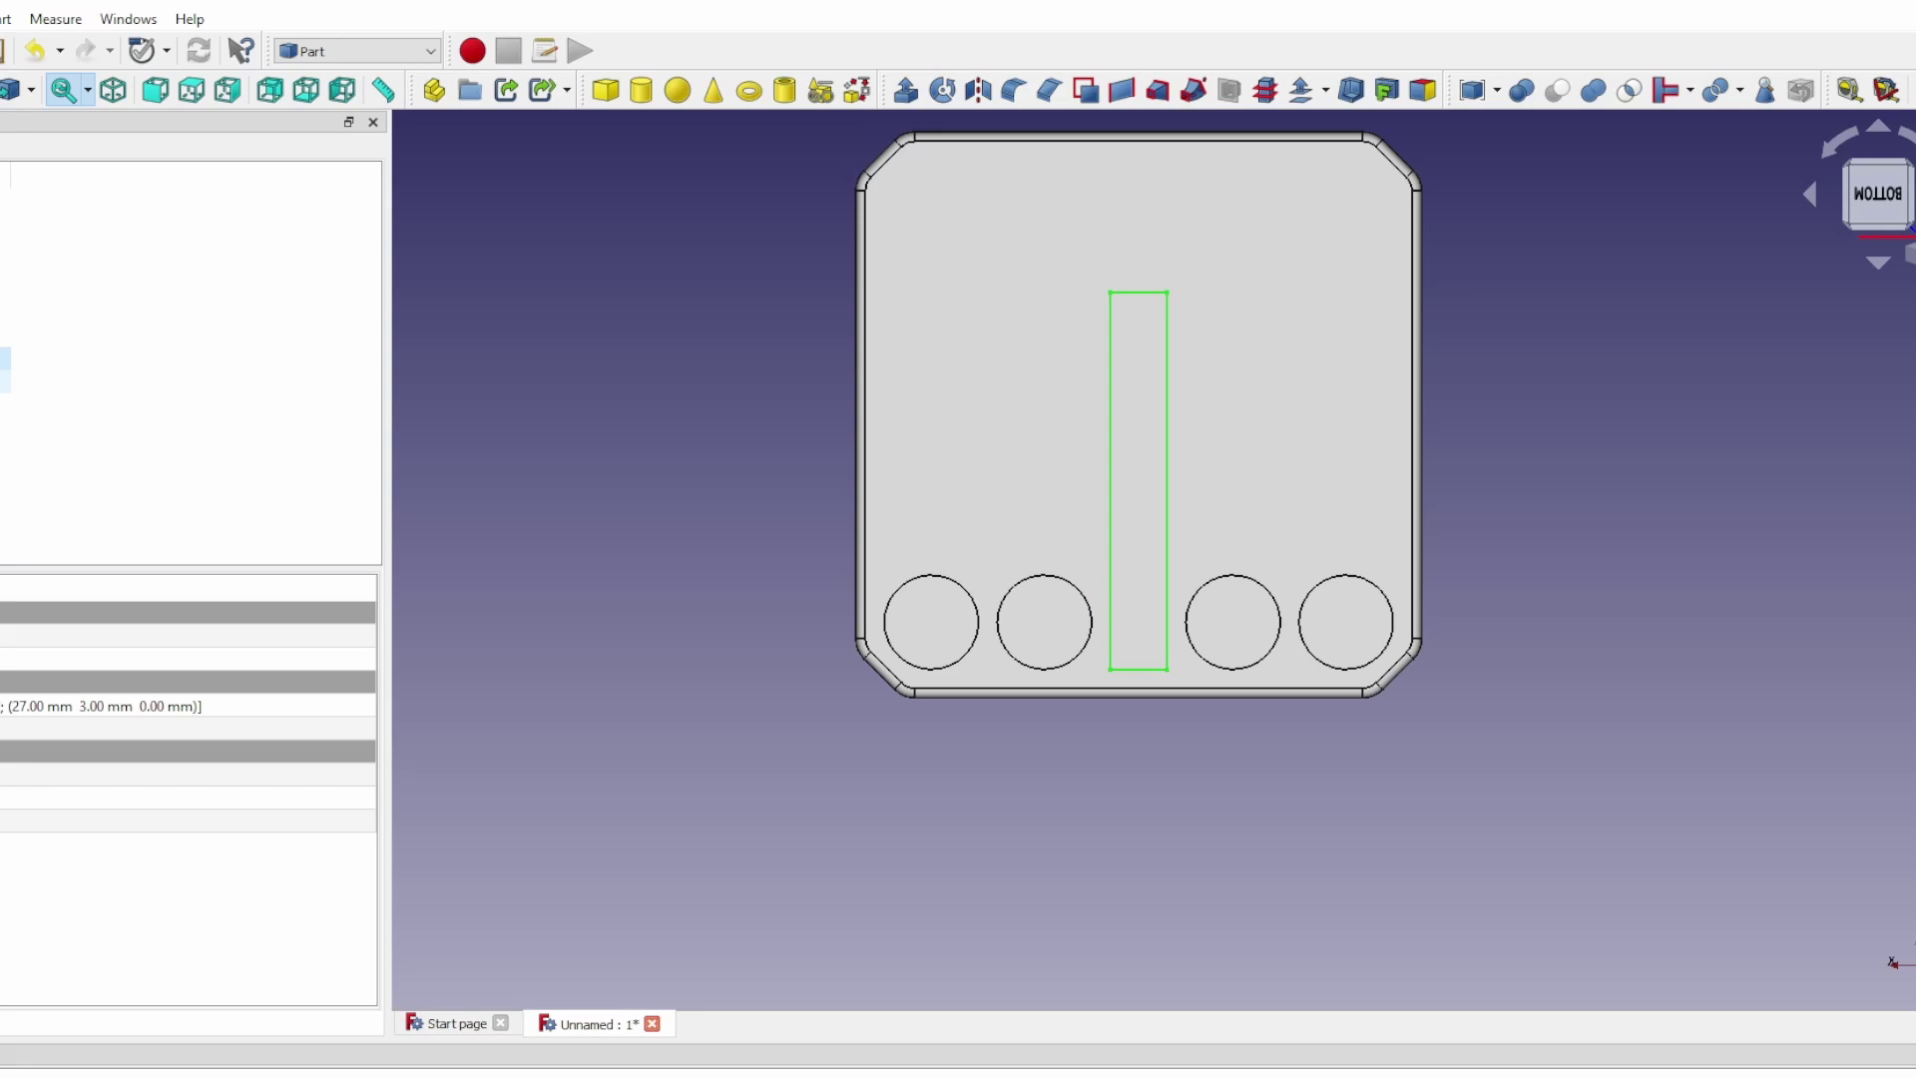
click(5, 382)
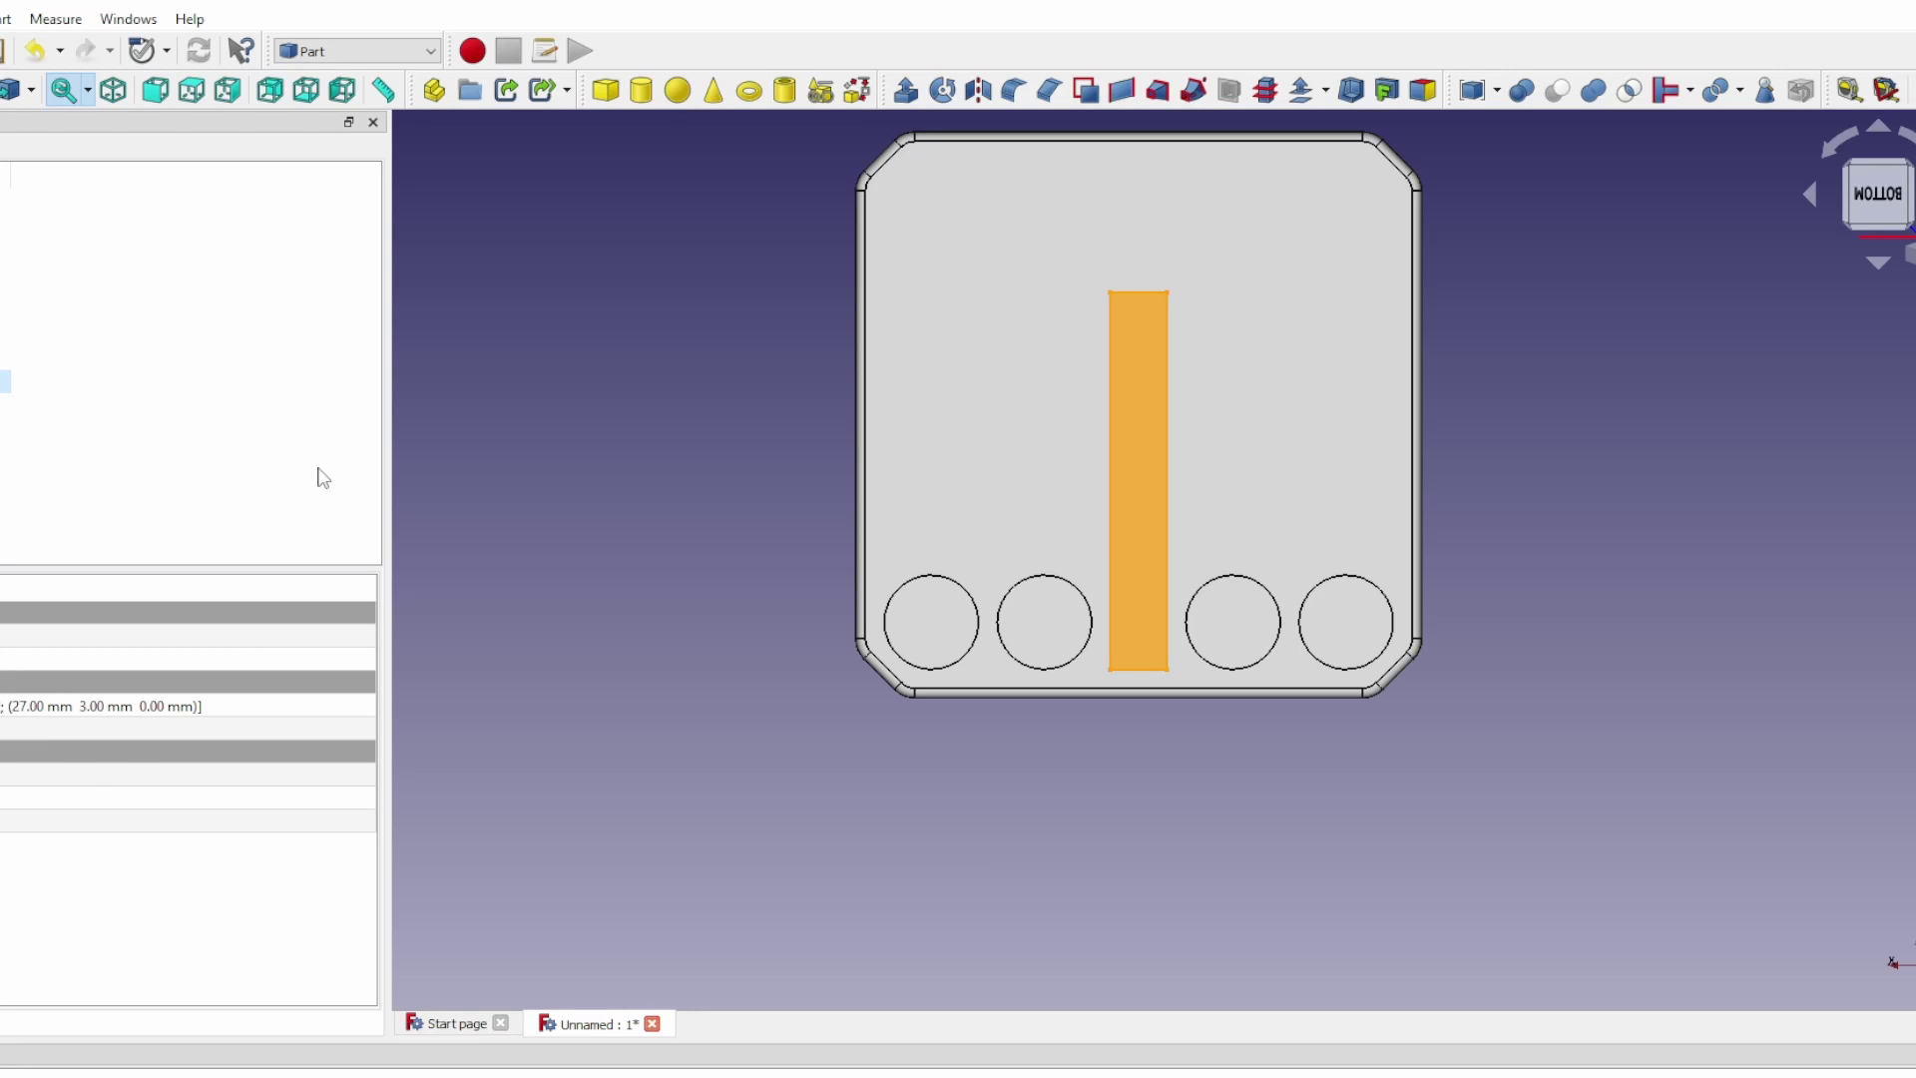
right_click(5, 381)
click(10, 417)
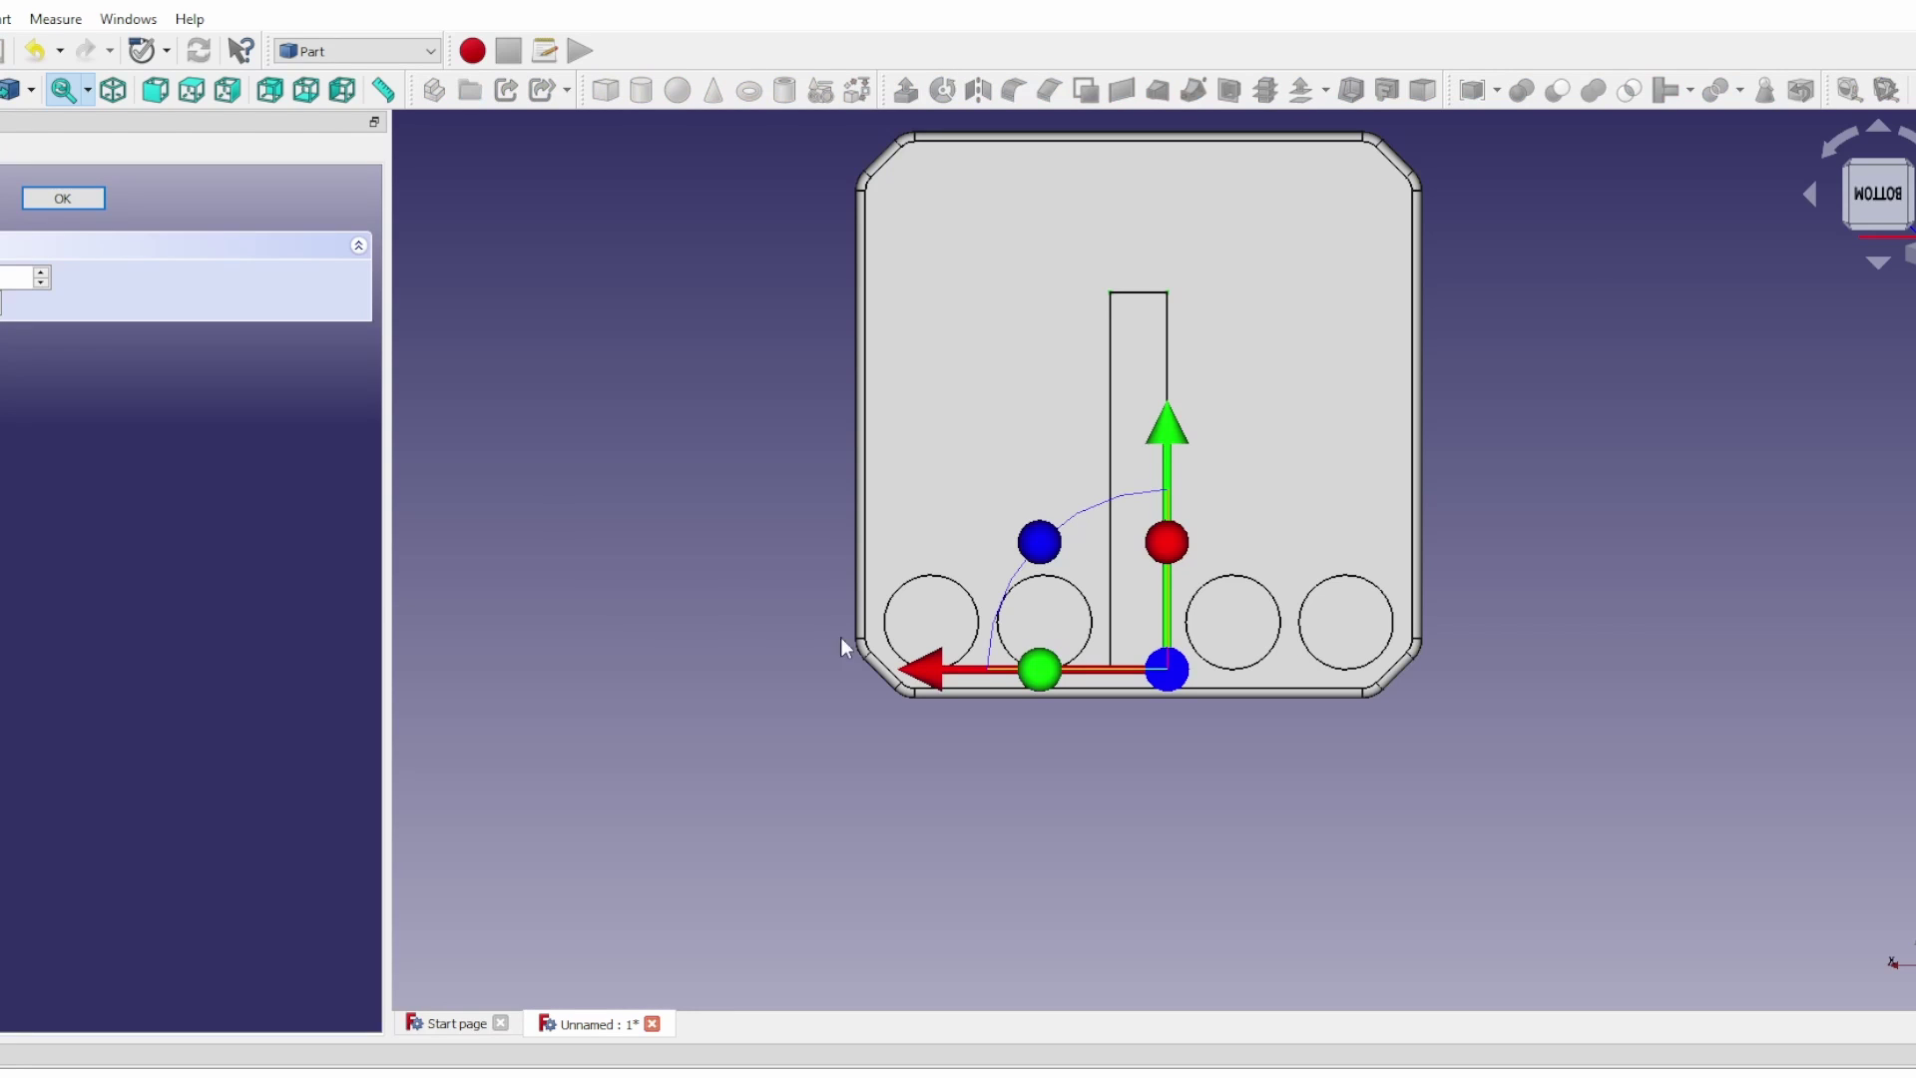
drag(925, 678, 771, 677)
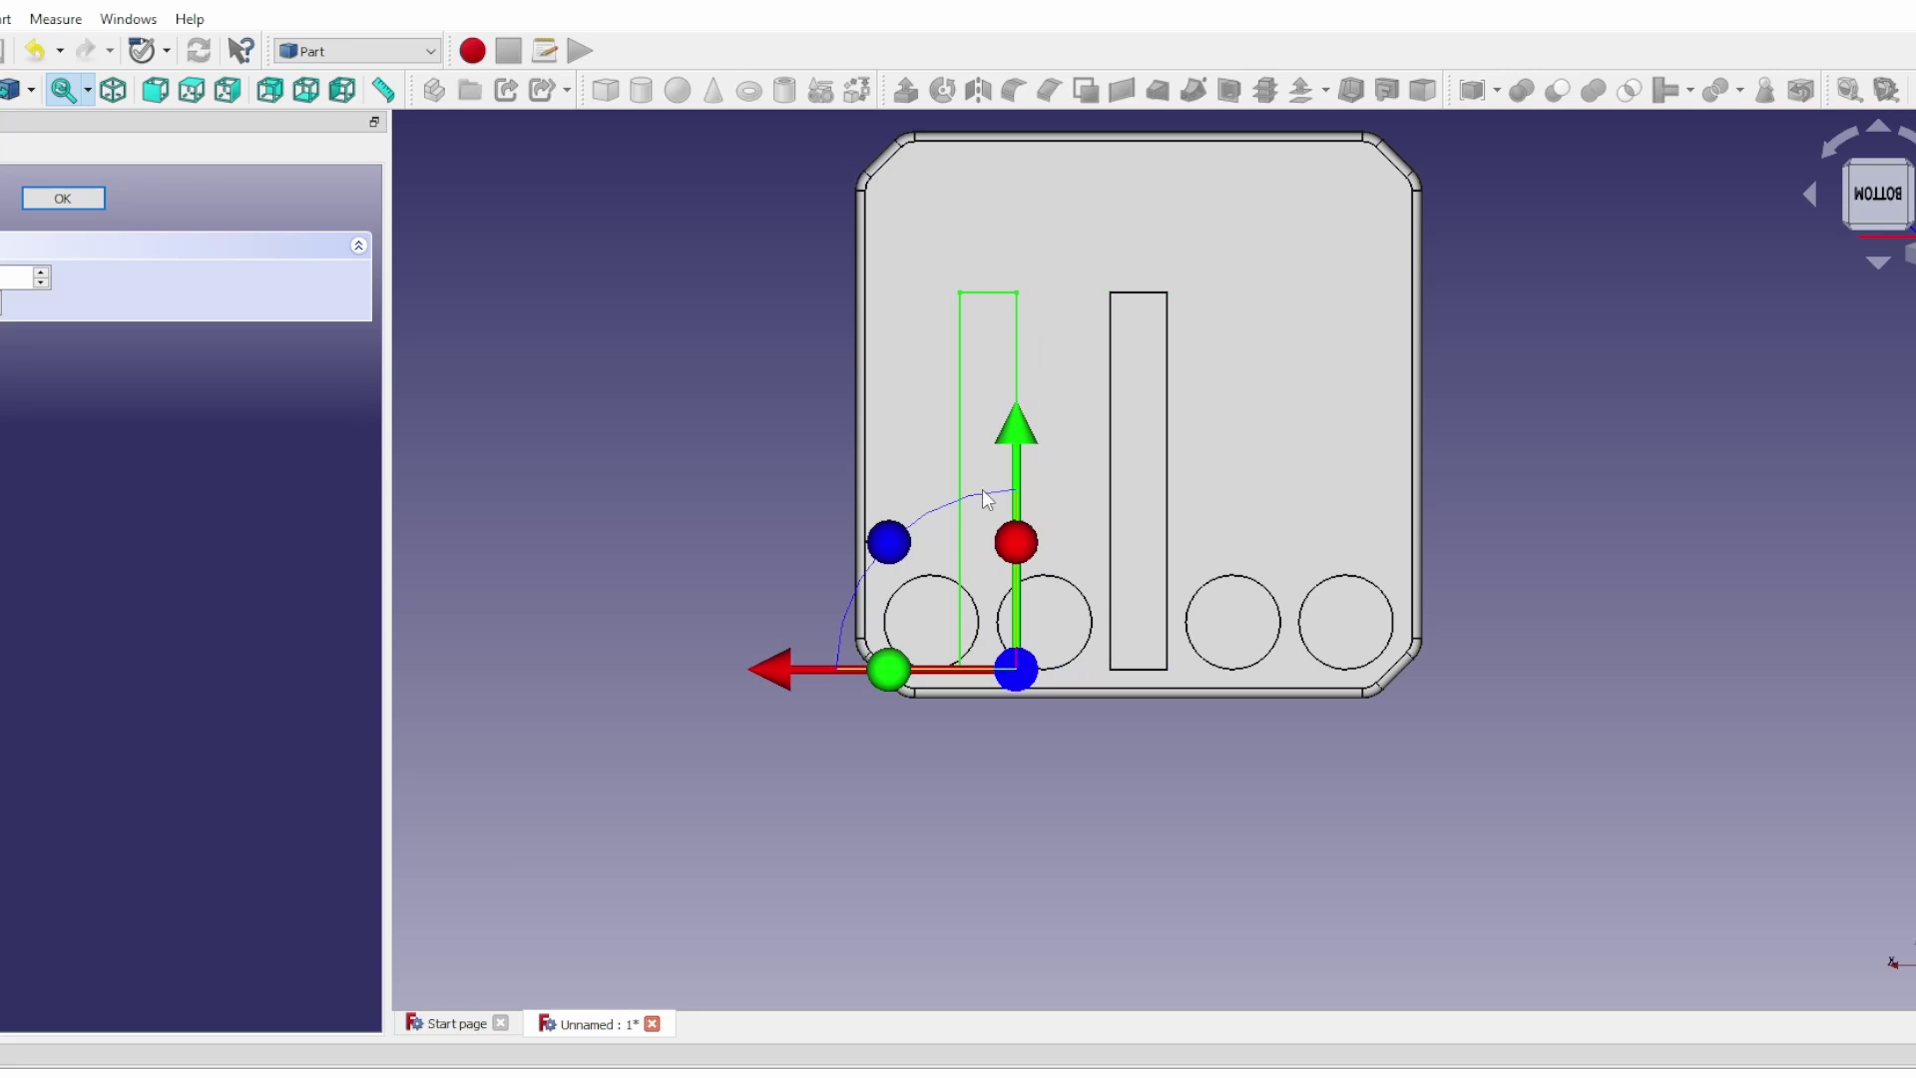
drag(1018, 427, 915, 339)
click(54, 198)
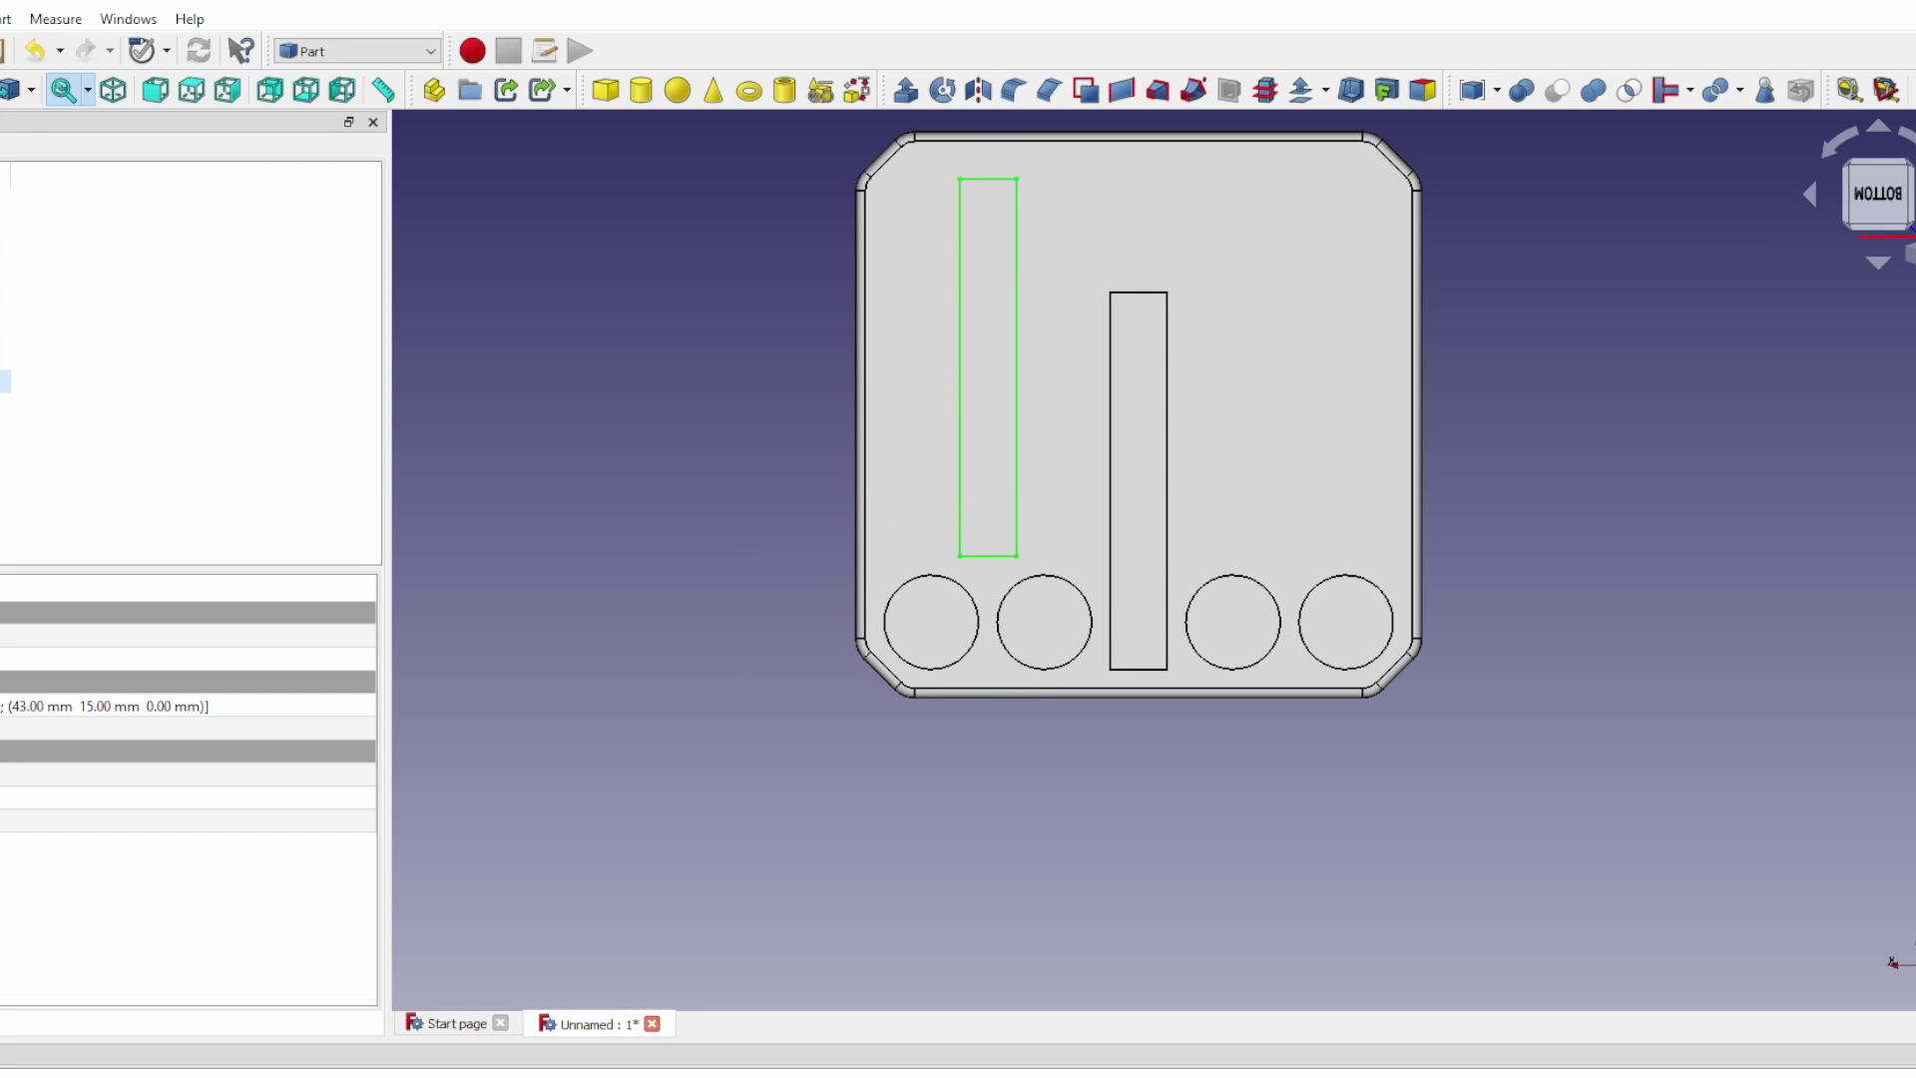
Try larger lengths for the copied box, ending at about 25 mm
click(10, 775)
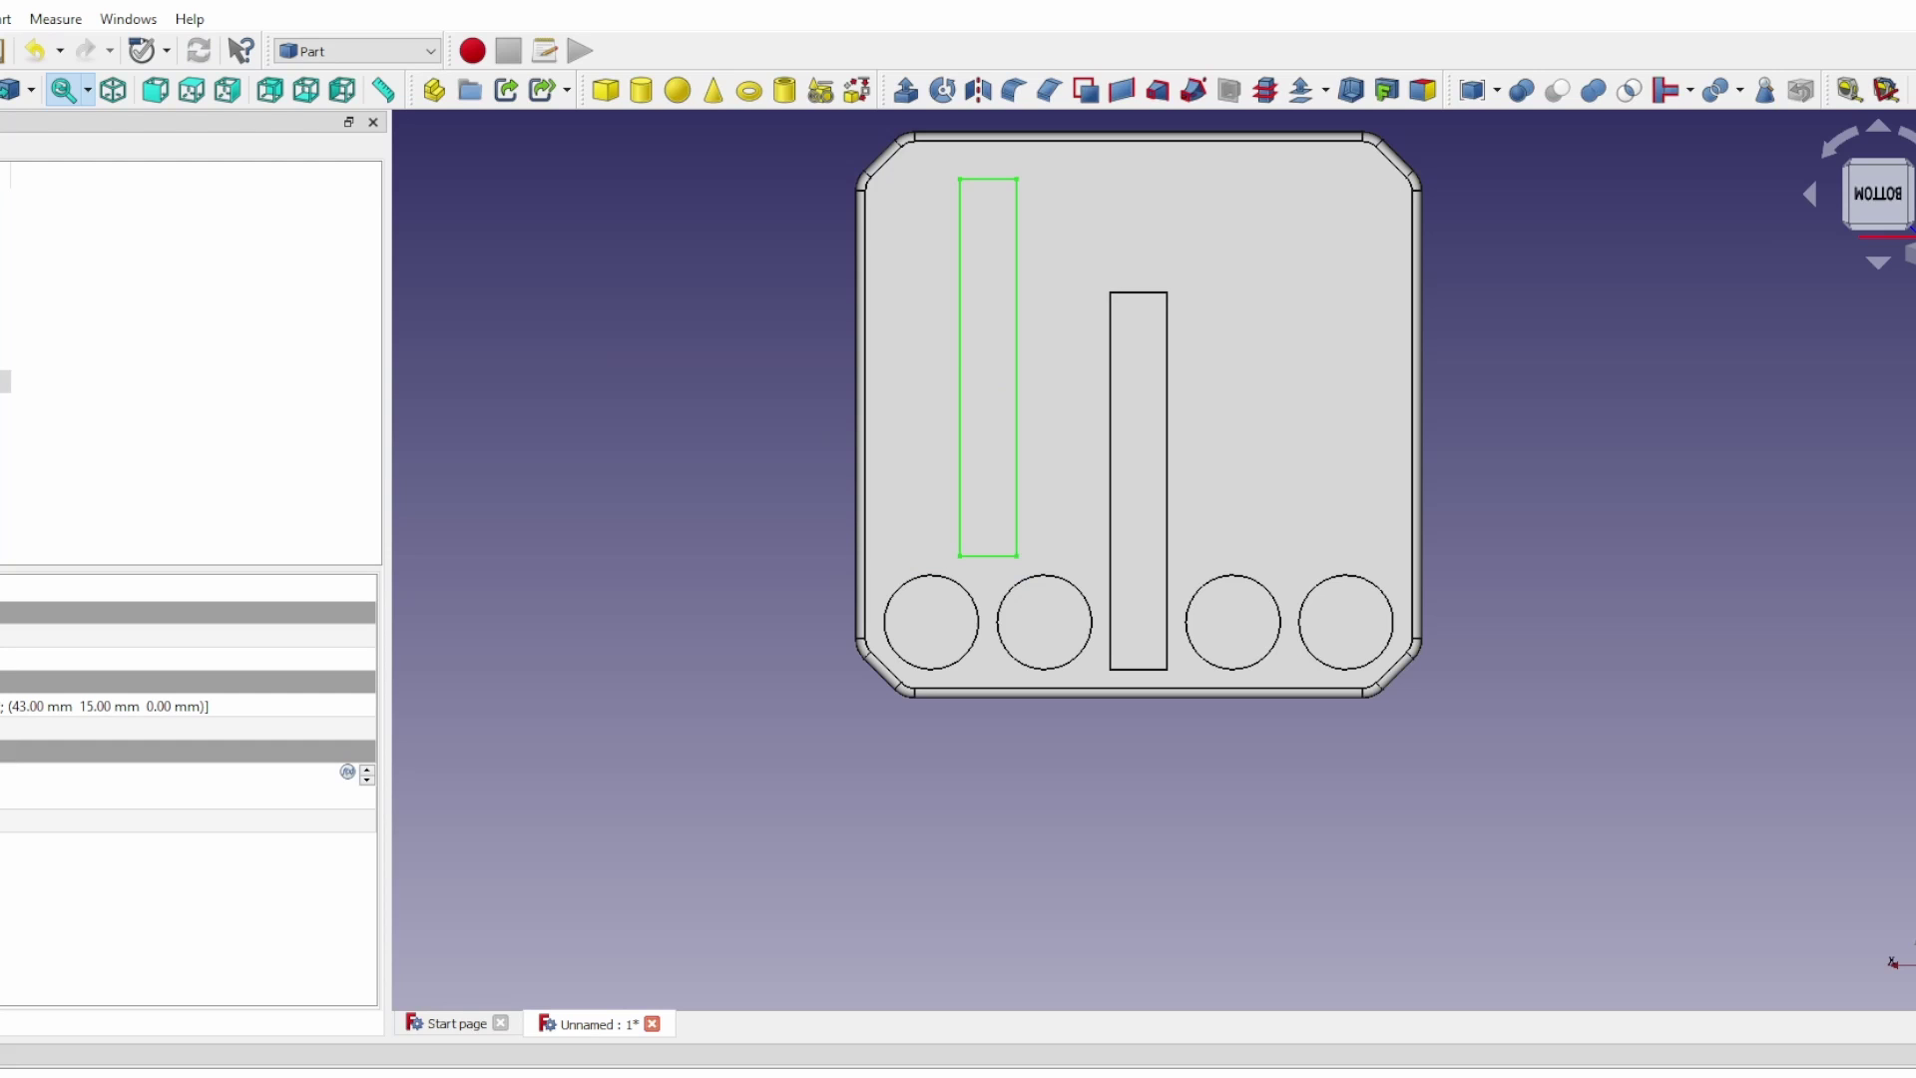
text(20)
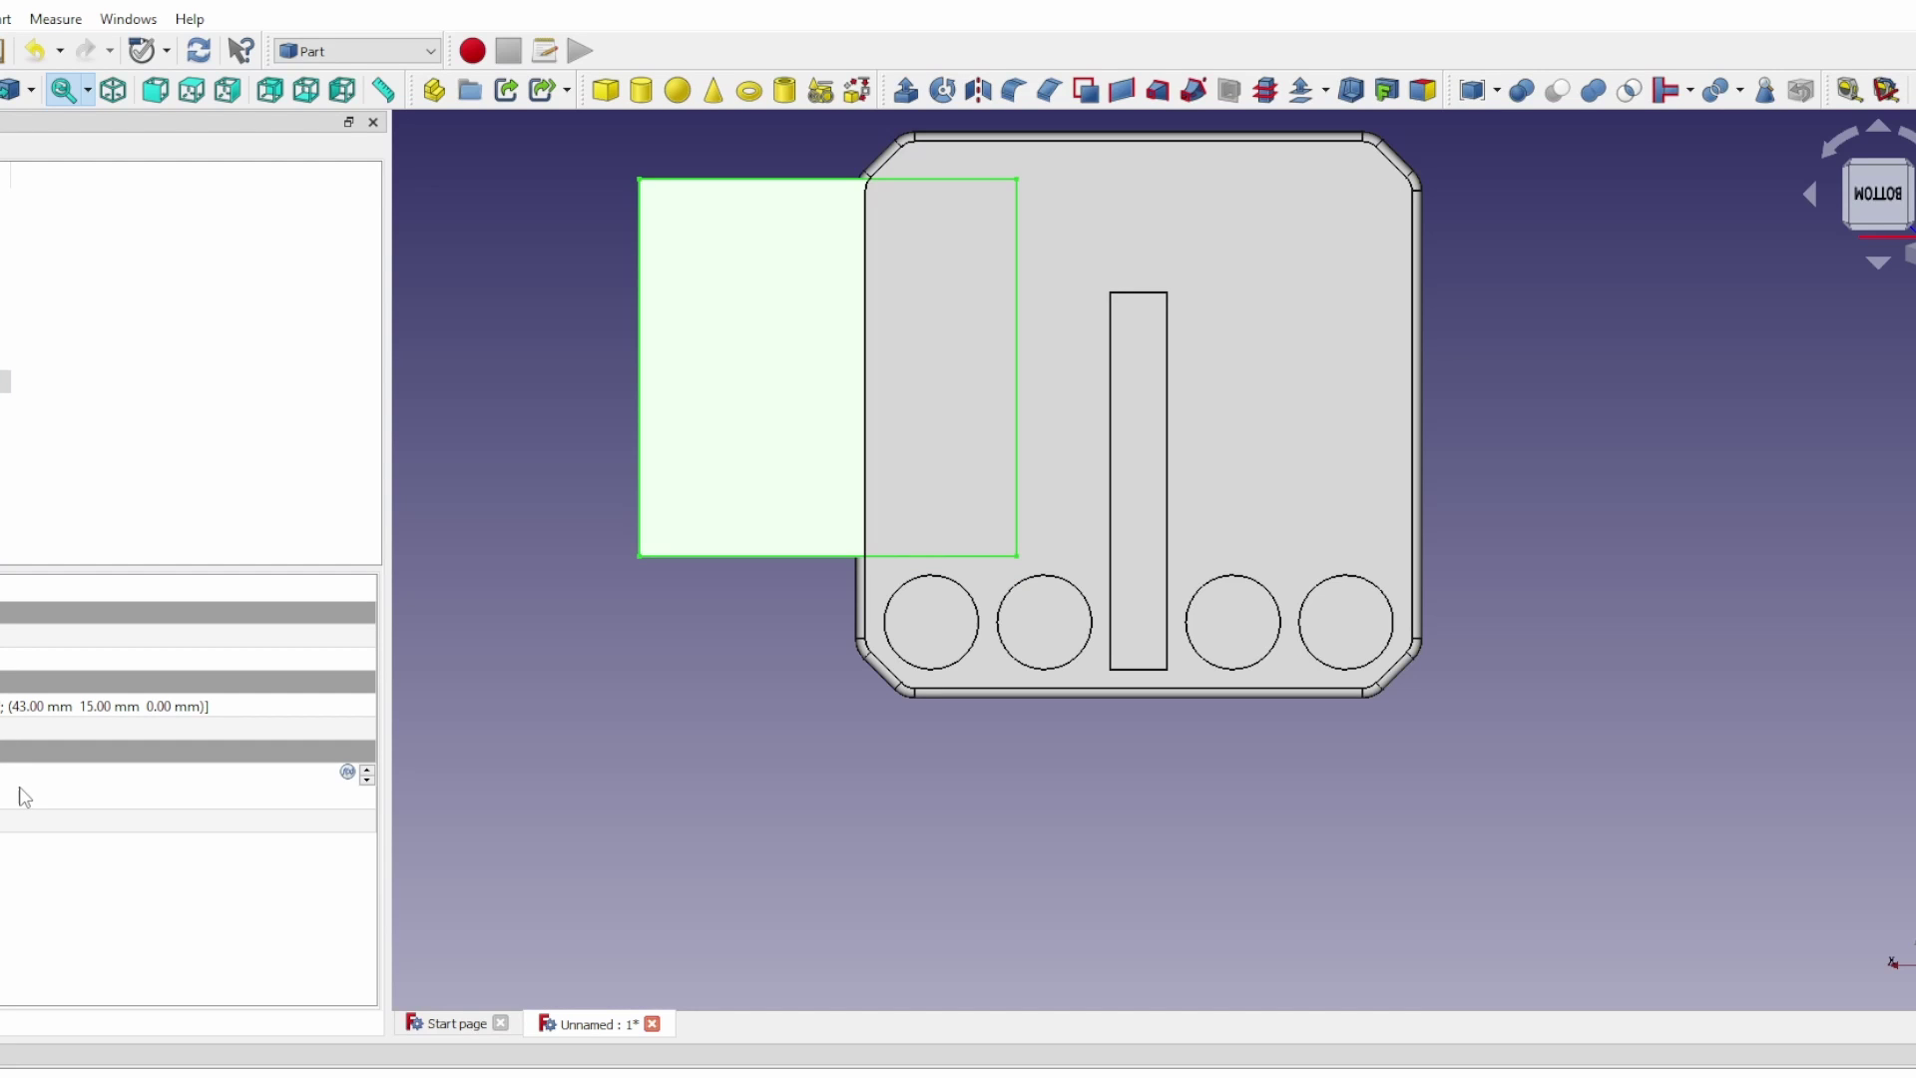
key(BackSpace)
key(BackSpace)
text(12.5)
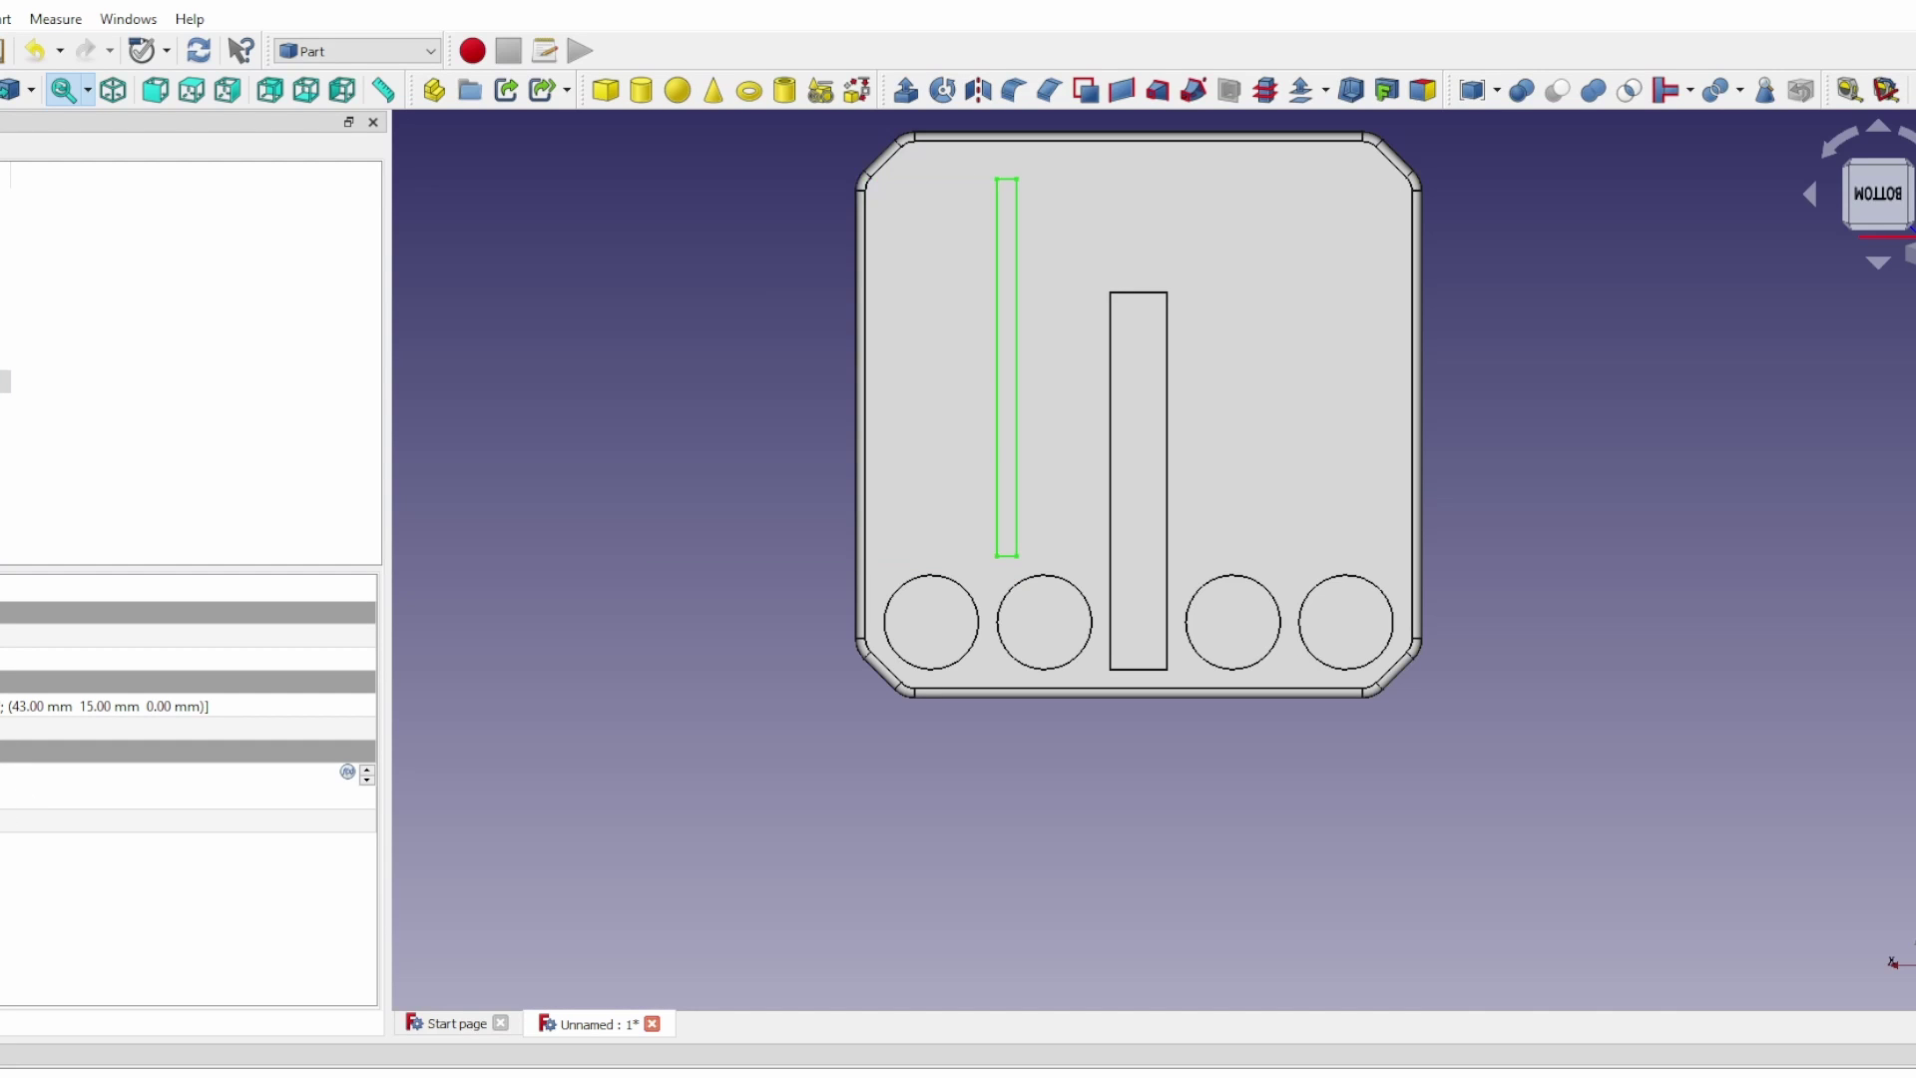
key(Return)
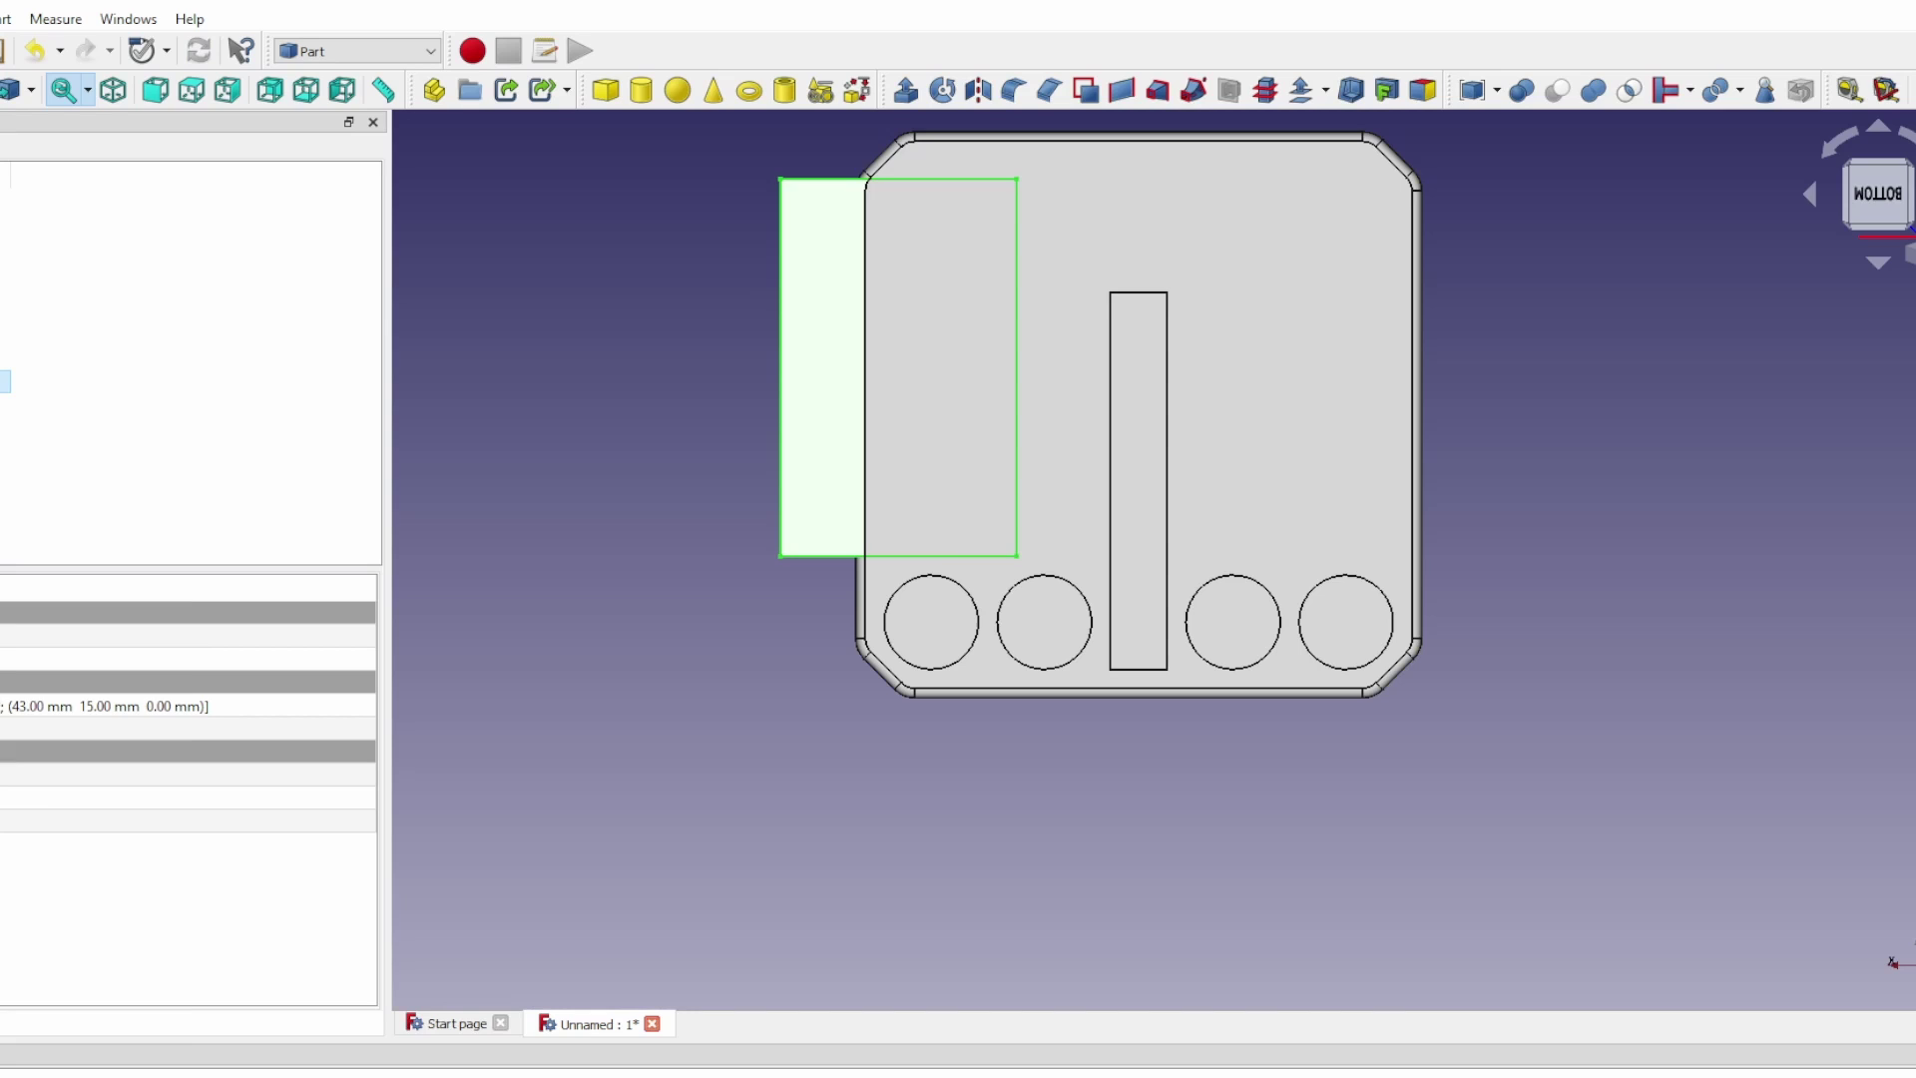
Move the enlarged box inside the block's edge to X 34 mm with Transform
right_click(5, 381)
click(20, 420)
drag(774, 555, 860, 555)
click(62, 200)
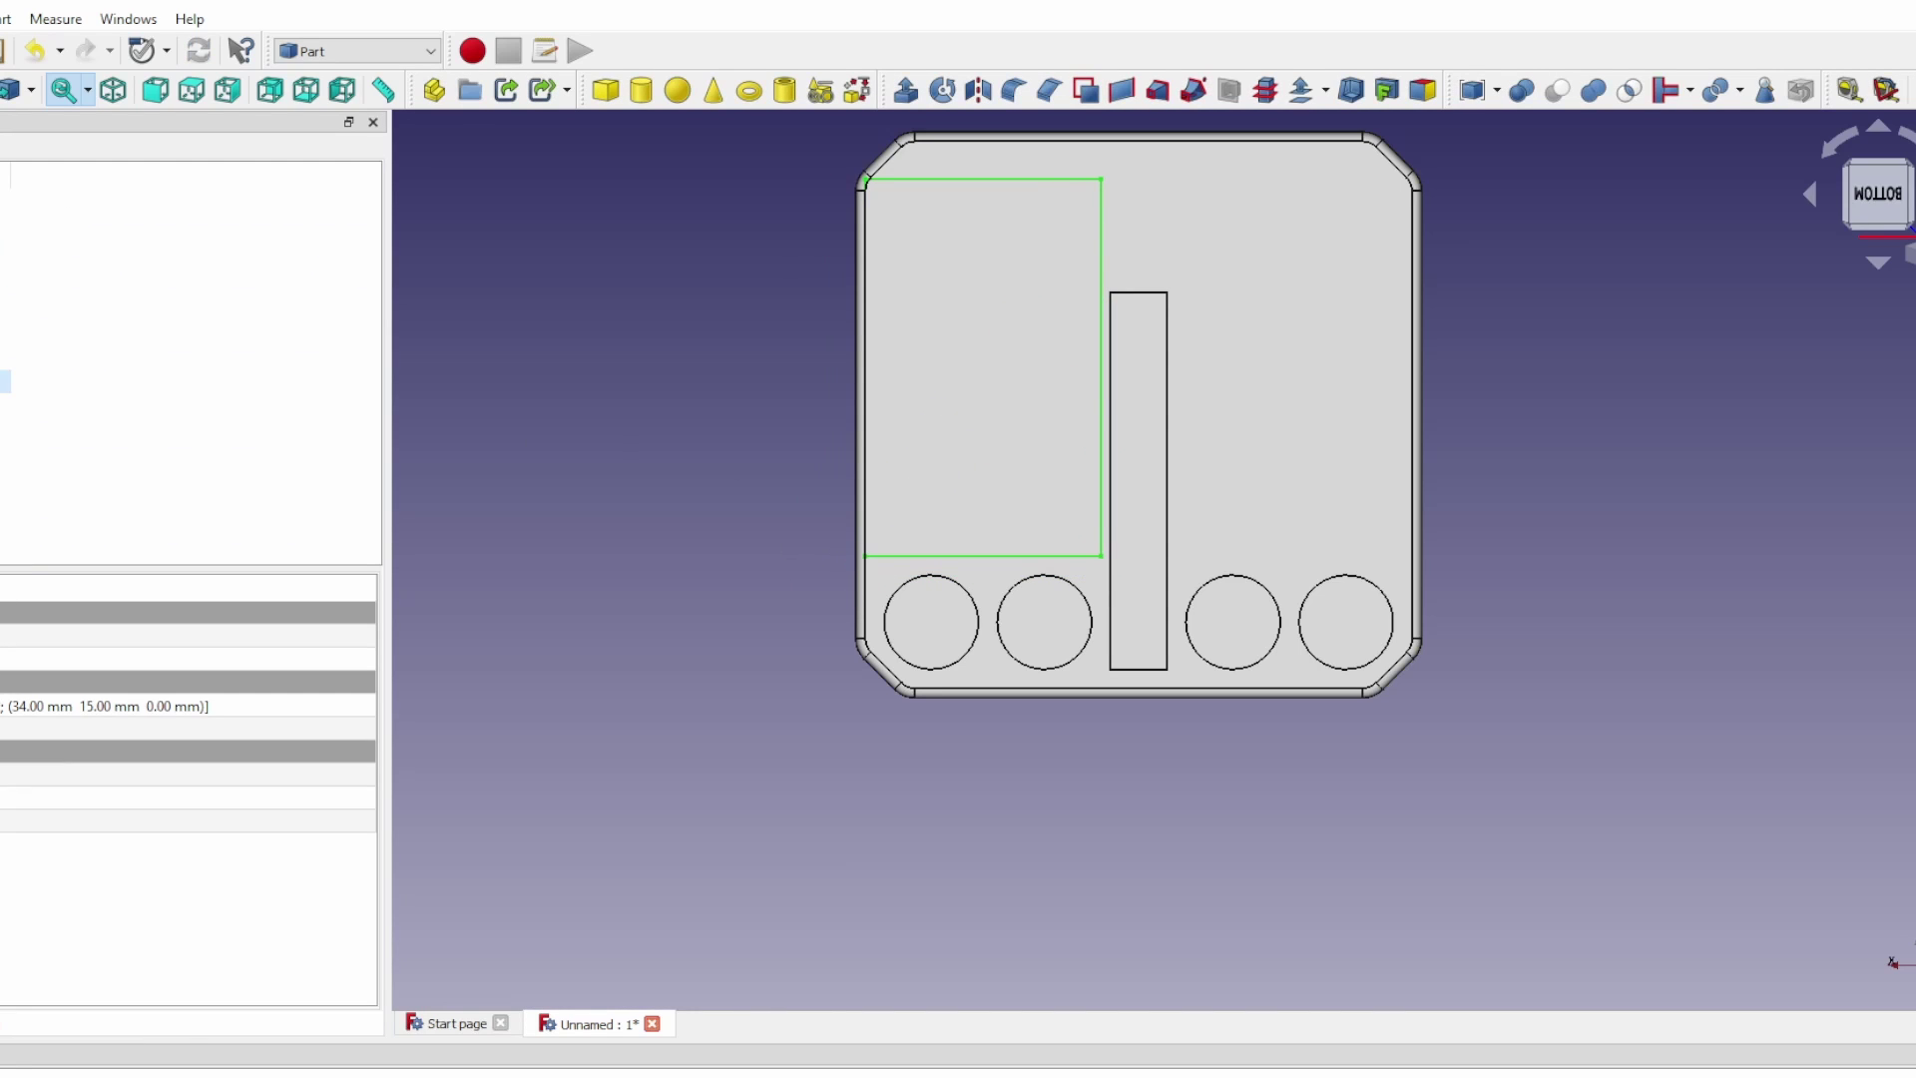
Set the enlarged box's length to 20 mm and move it with Transform to X 36 mm
click(170, 775)
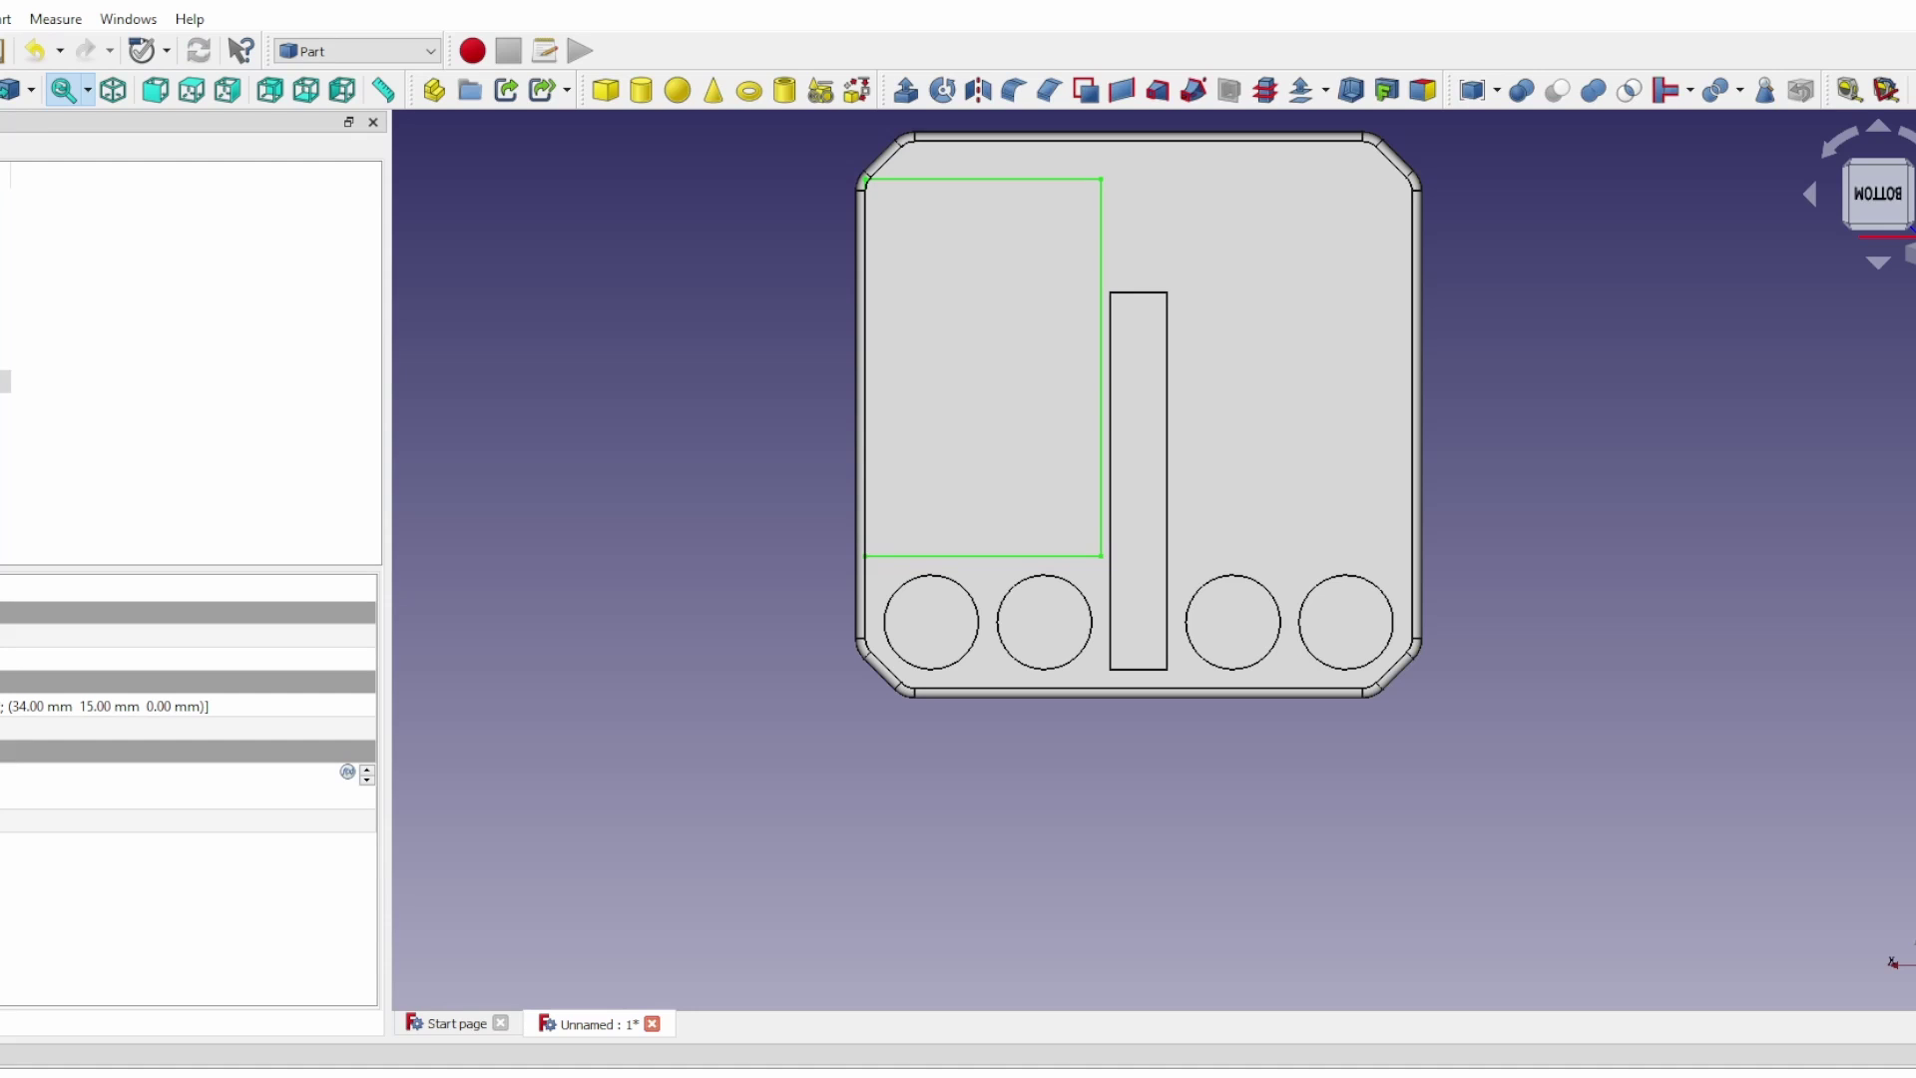
text(20)
key(Return)
right_click(4, 385)
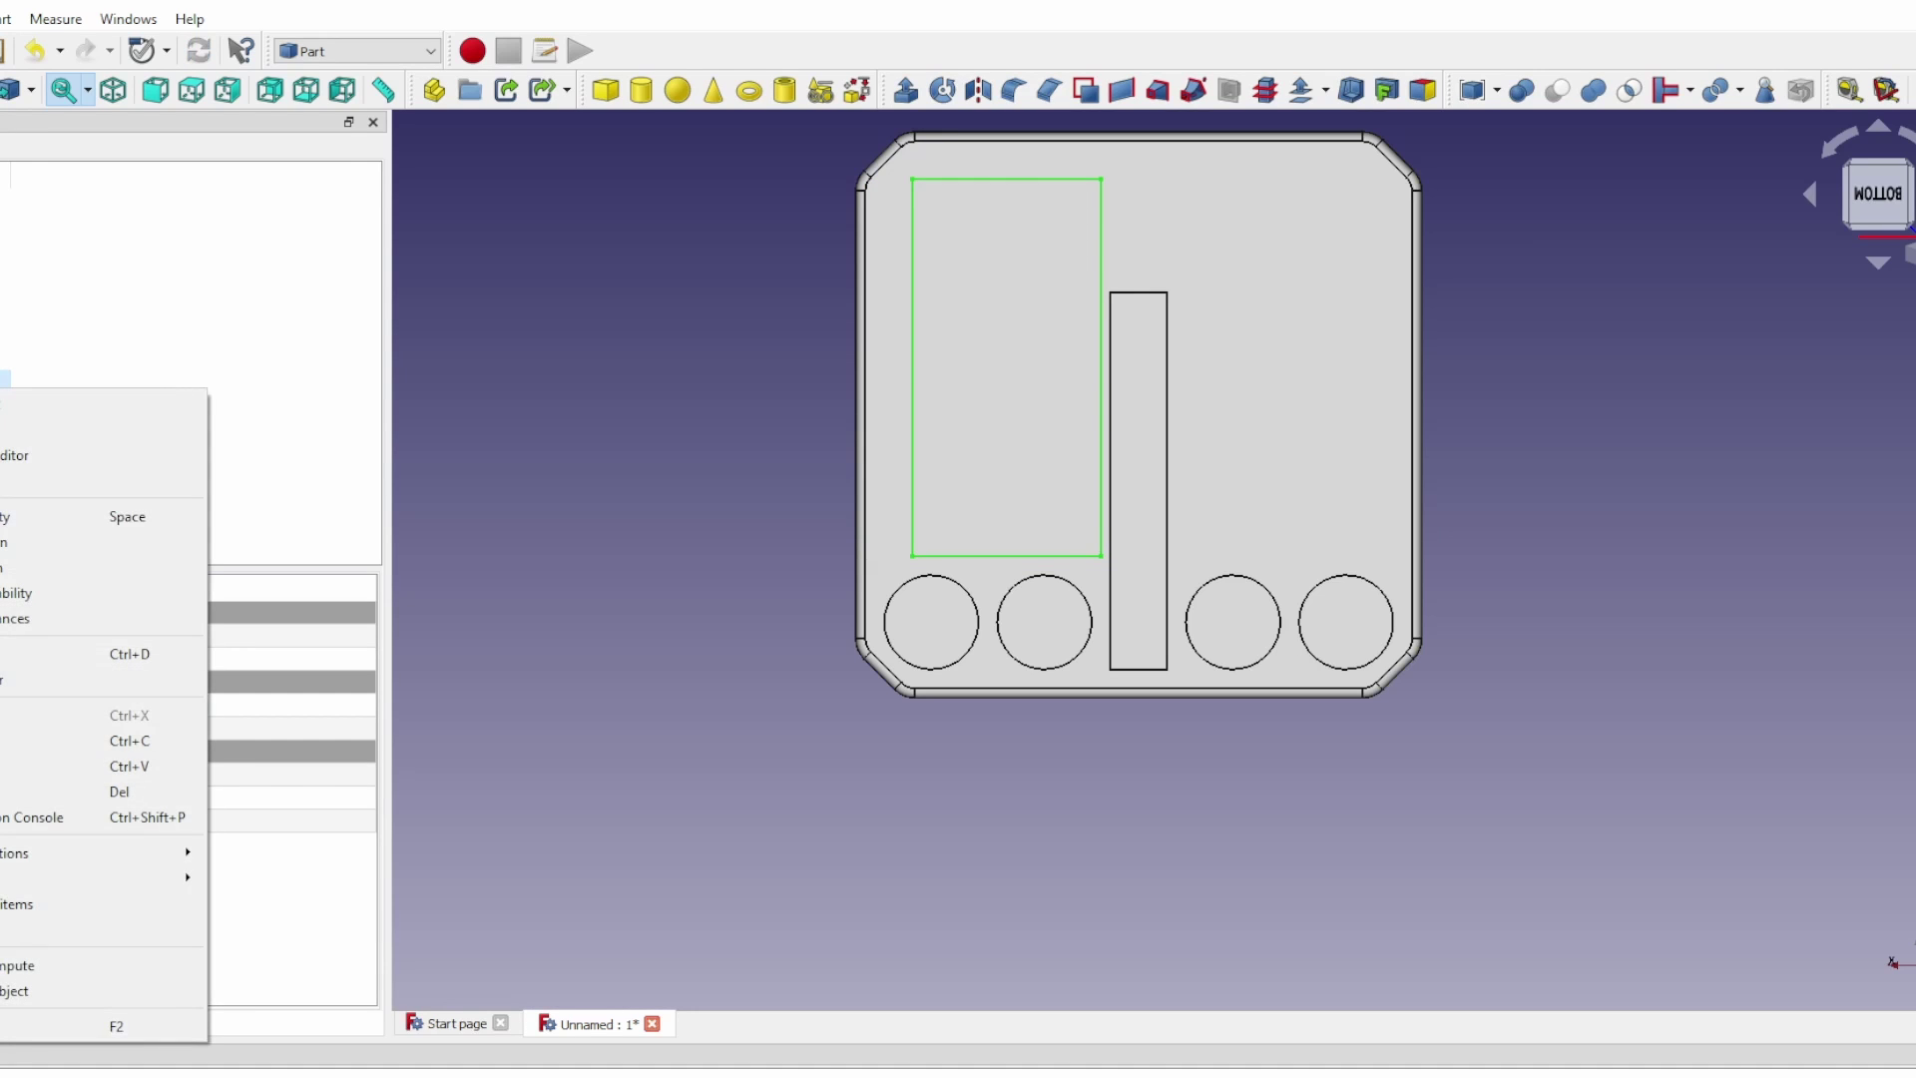
click(4, 429)
drag(877, 559, 859, 562)
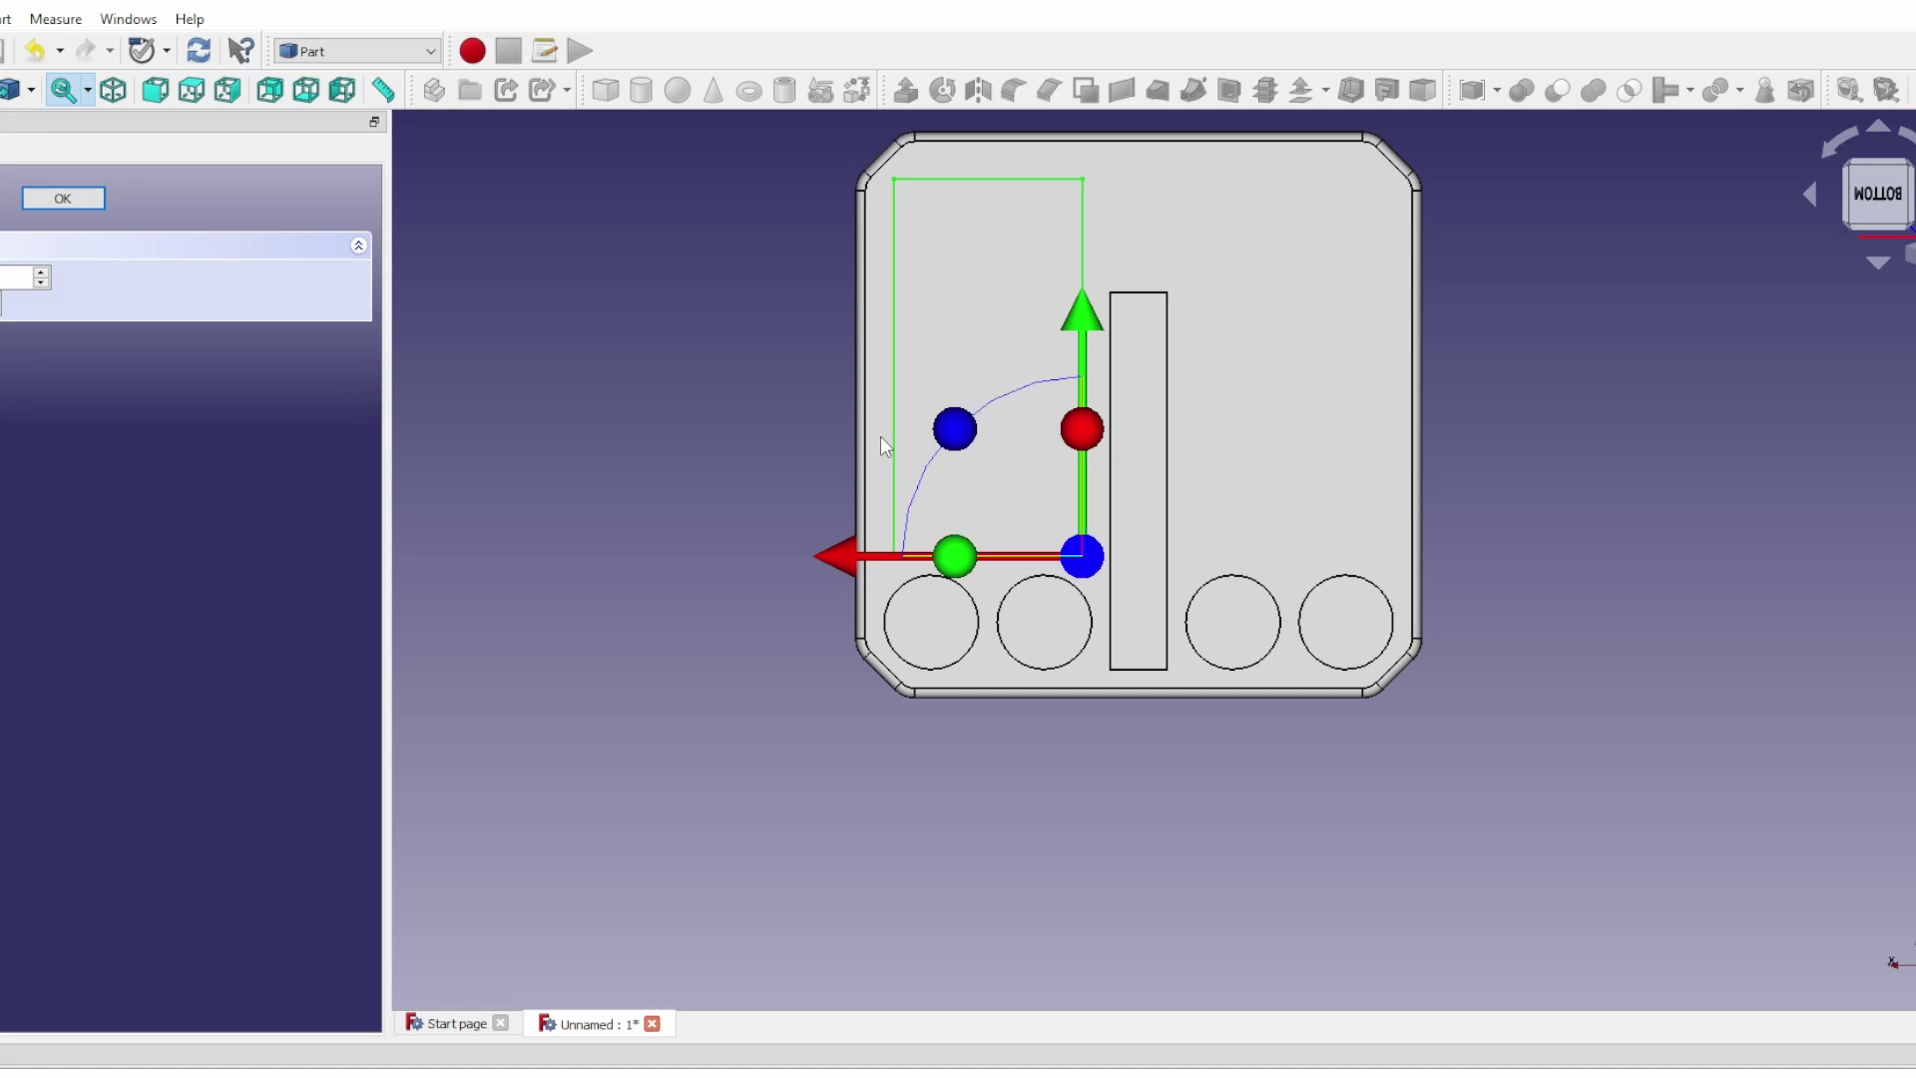
click(38, 198)
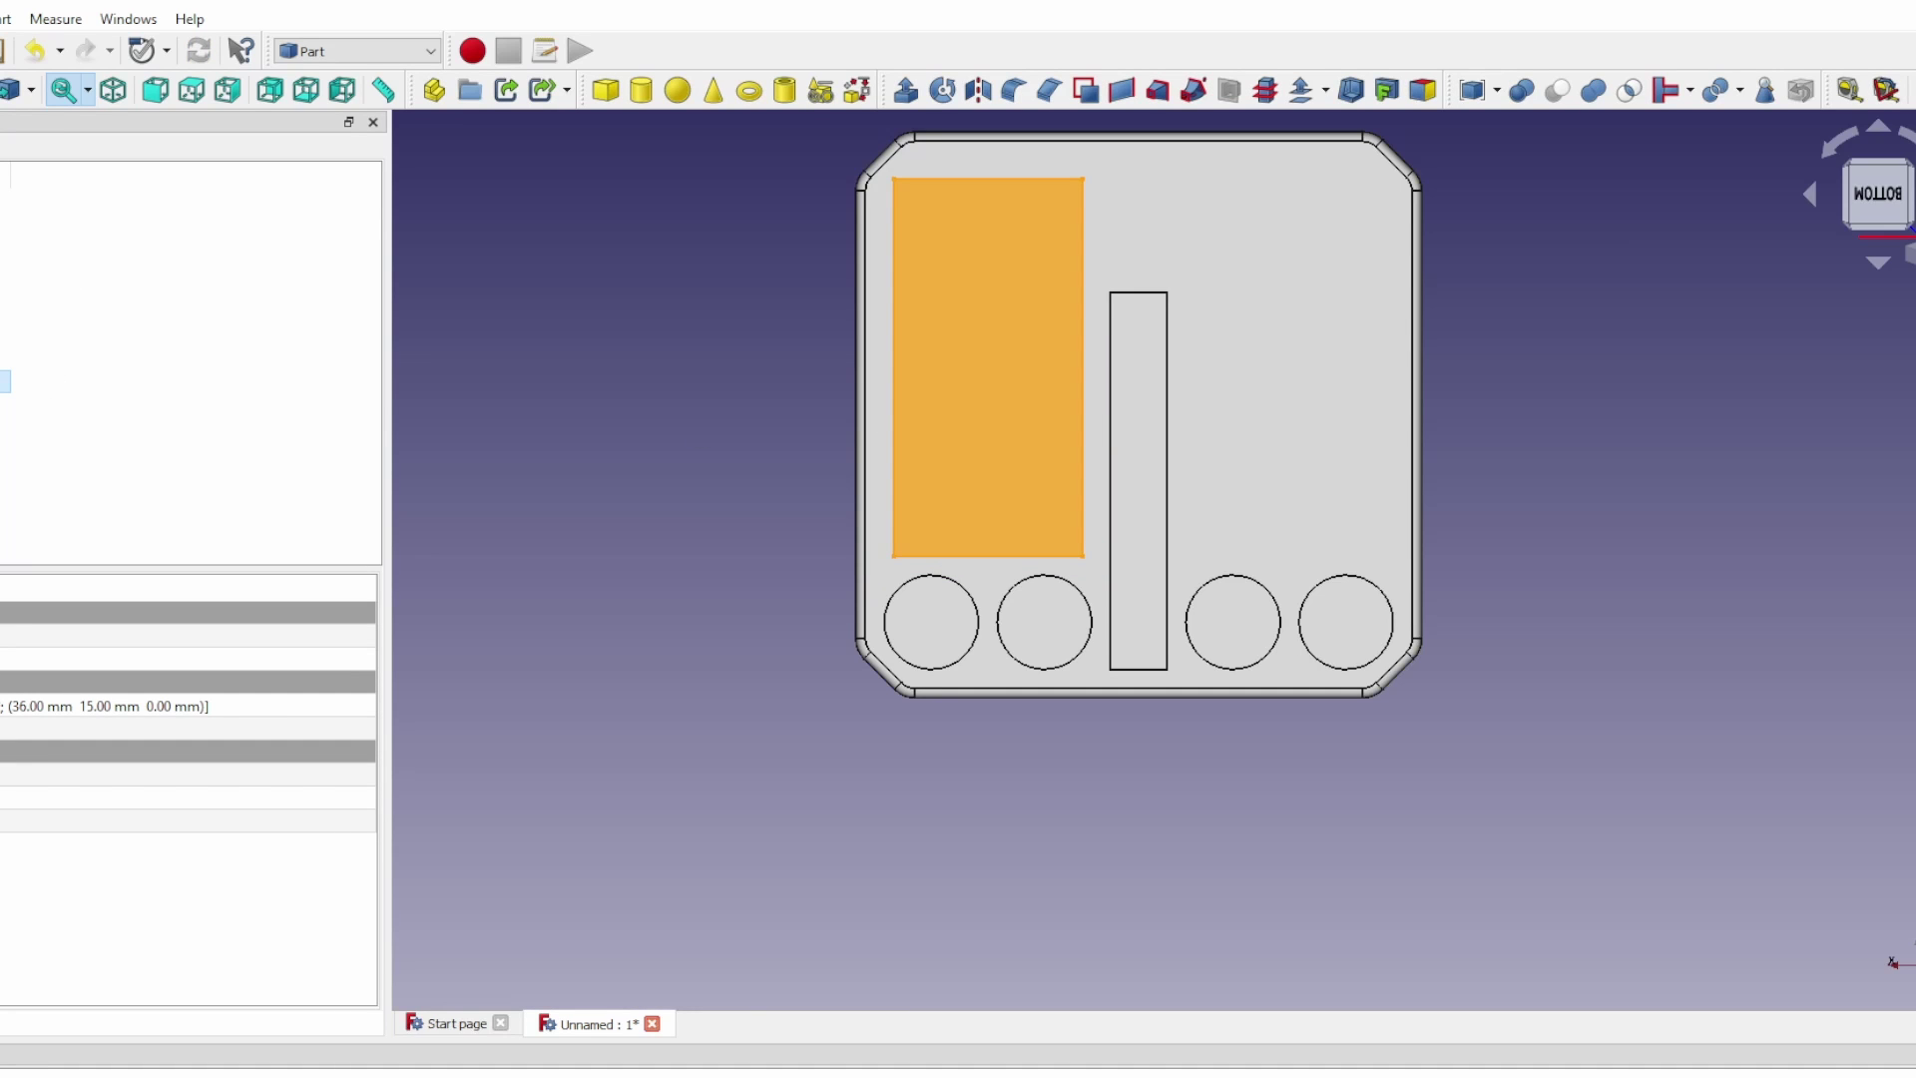
Duplicate the 20 mm long box and move the copy with Transform to X 4 mm, across the slim box
click(932, 539)
right_click(6, 404)
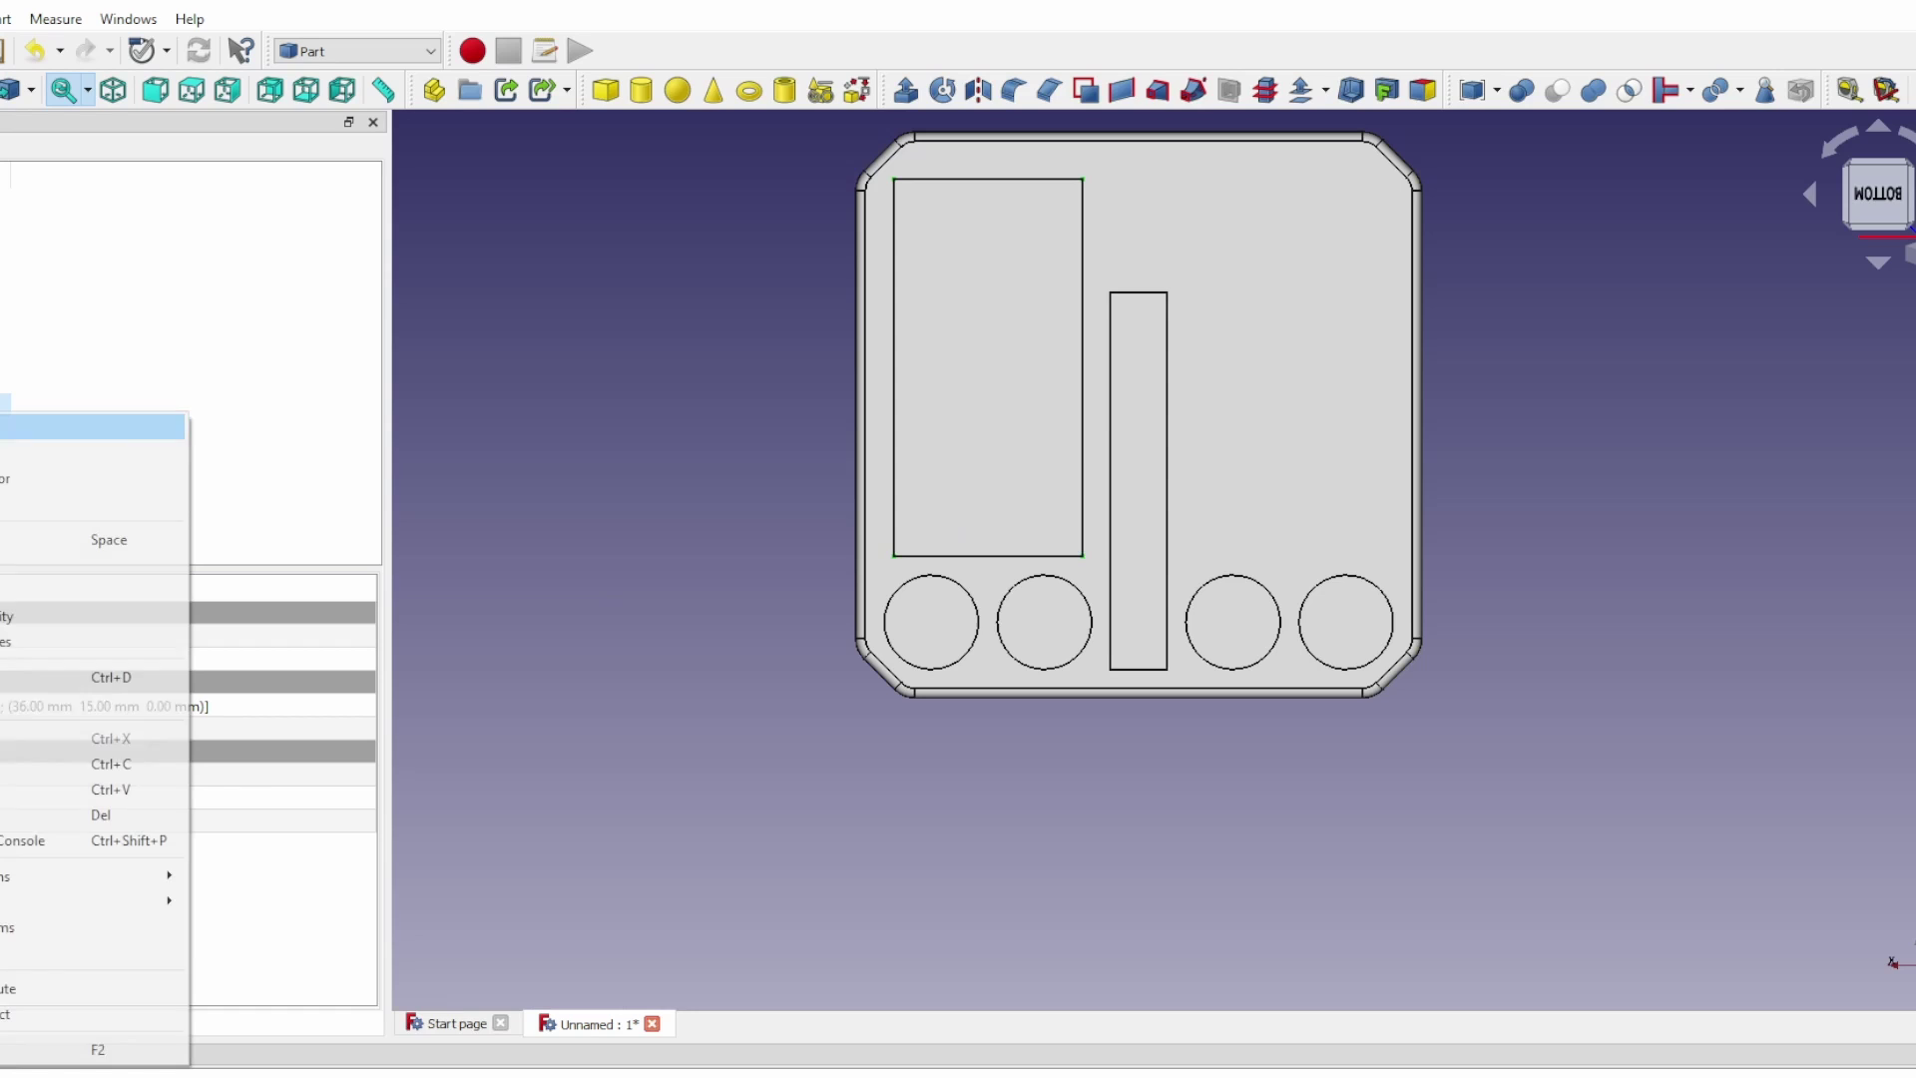
click(60, 425)
drag(843, 577, 1145, 577)
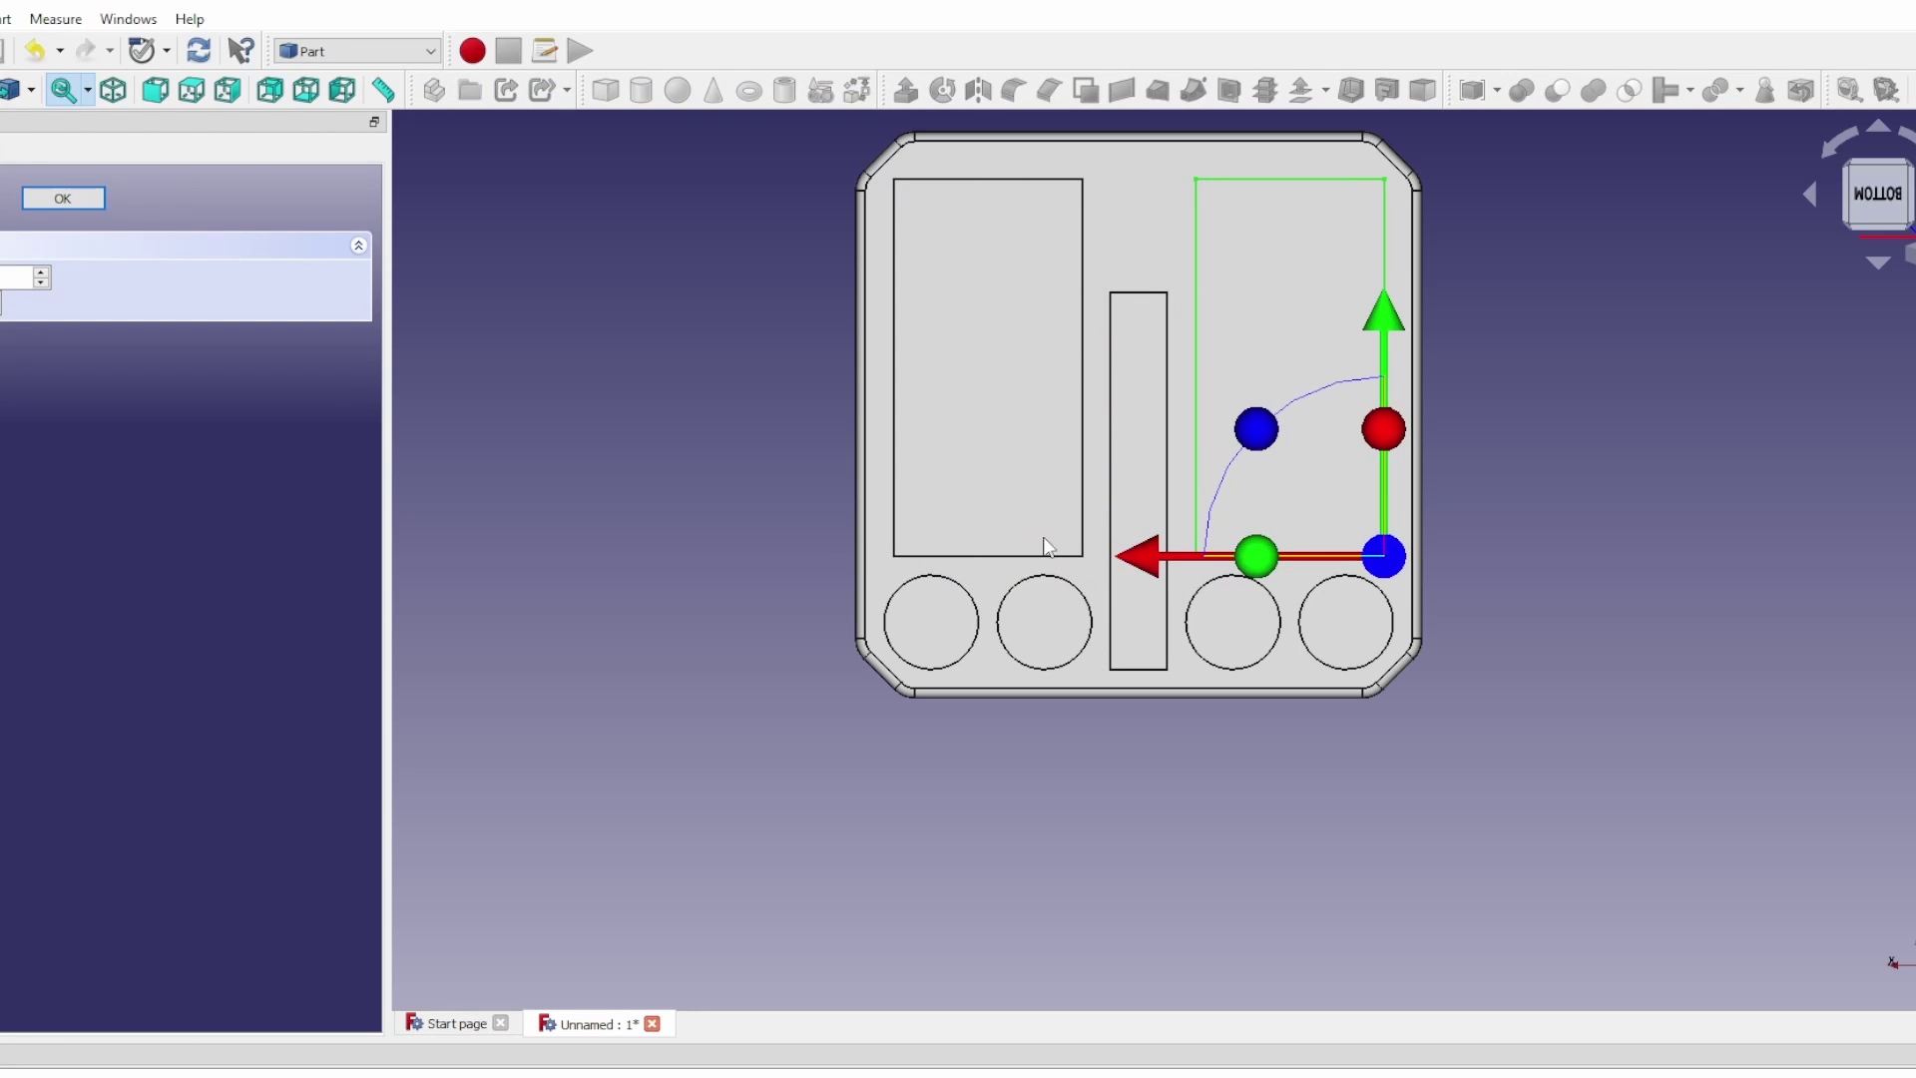
click(64, 200)
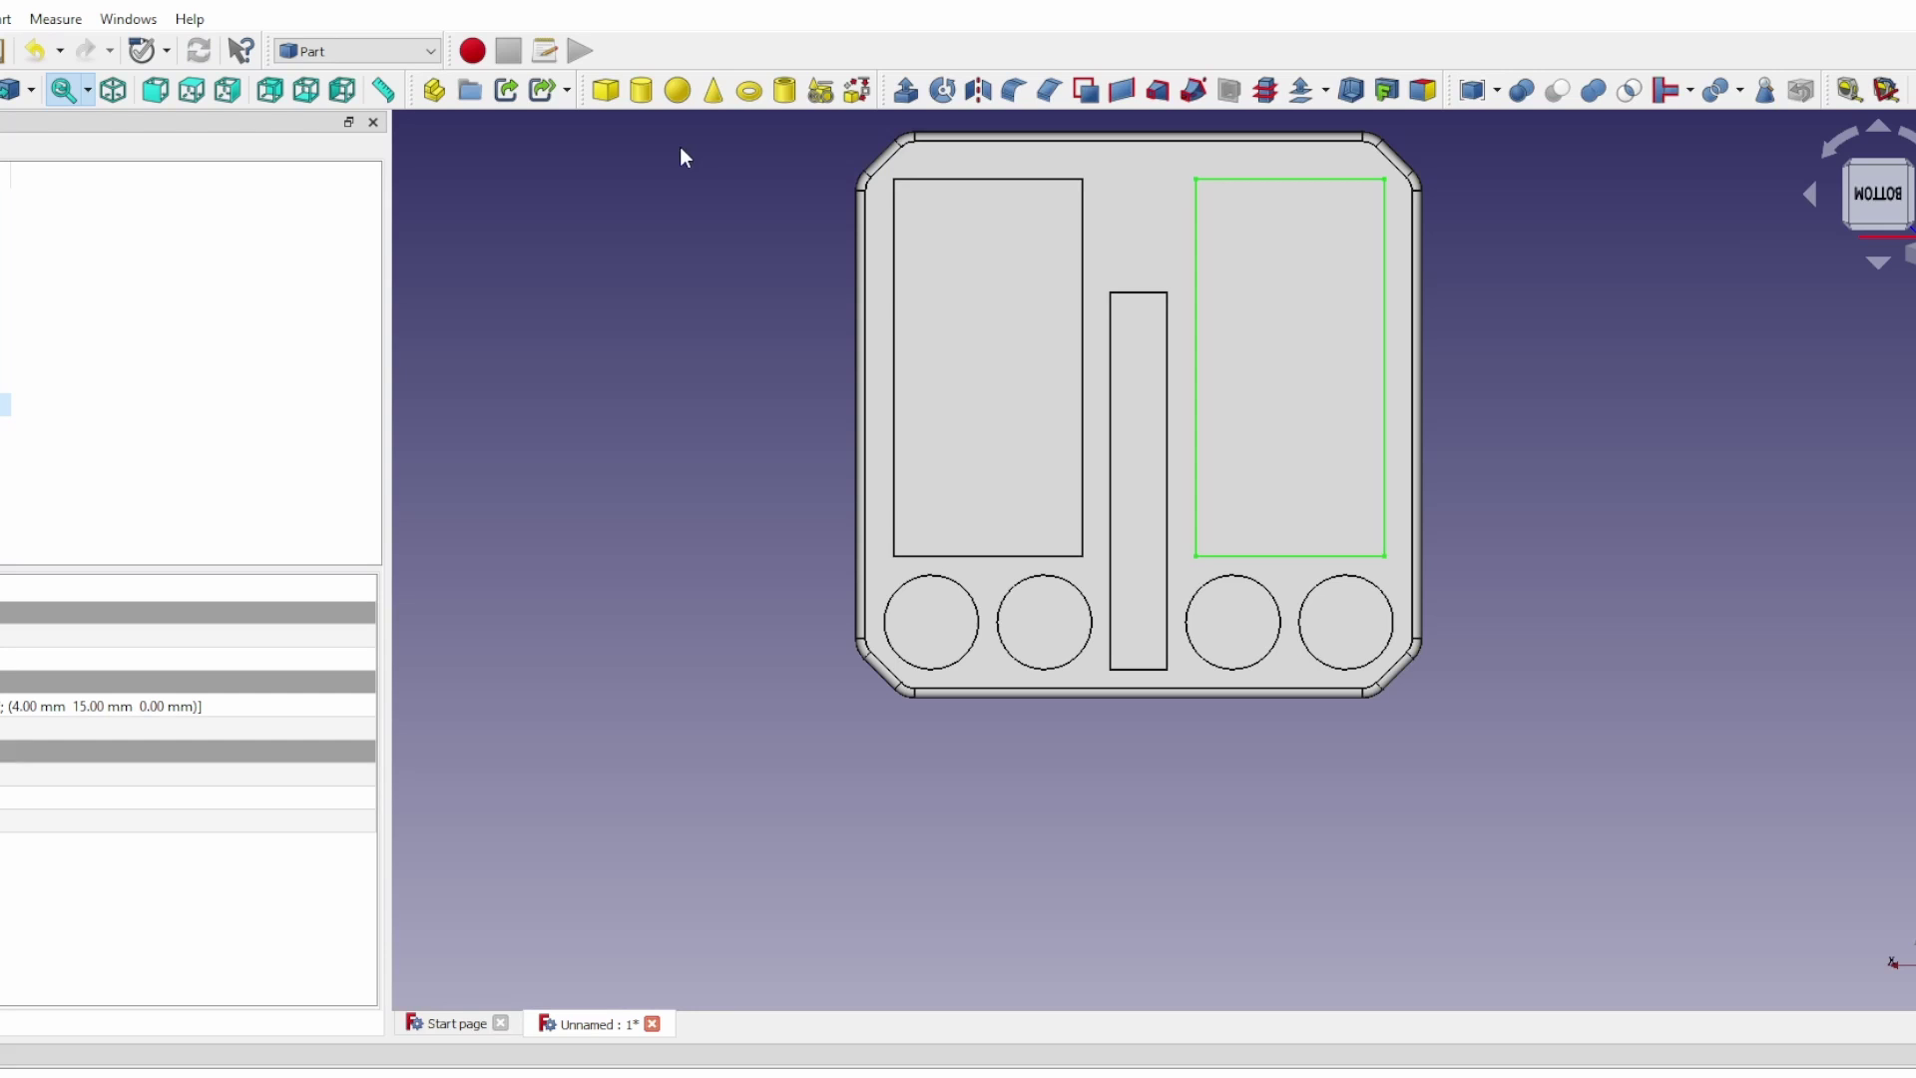
Delete the small stray cylinder at the corner of the block
key(v)
key(f)
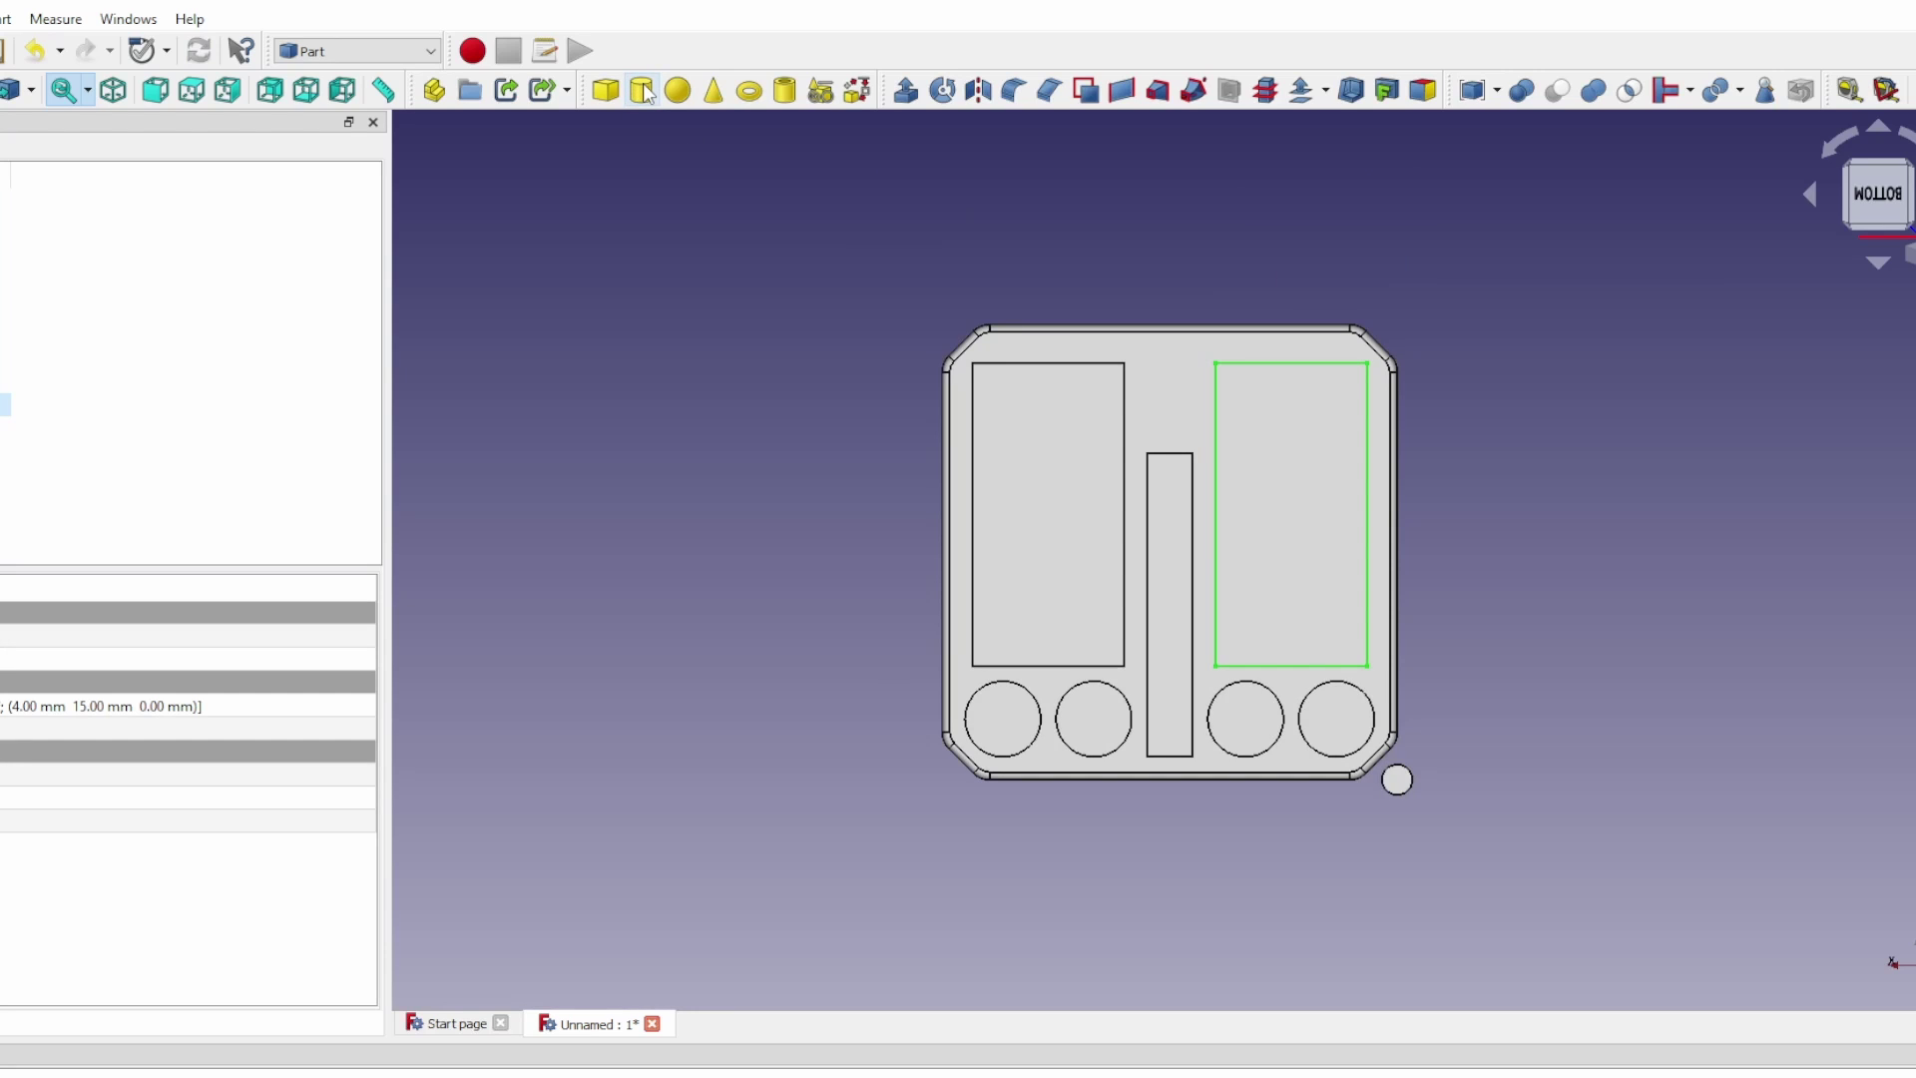
click(1397, 779)
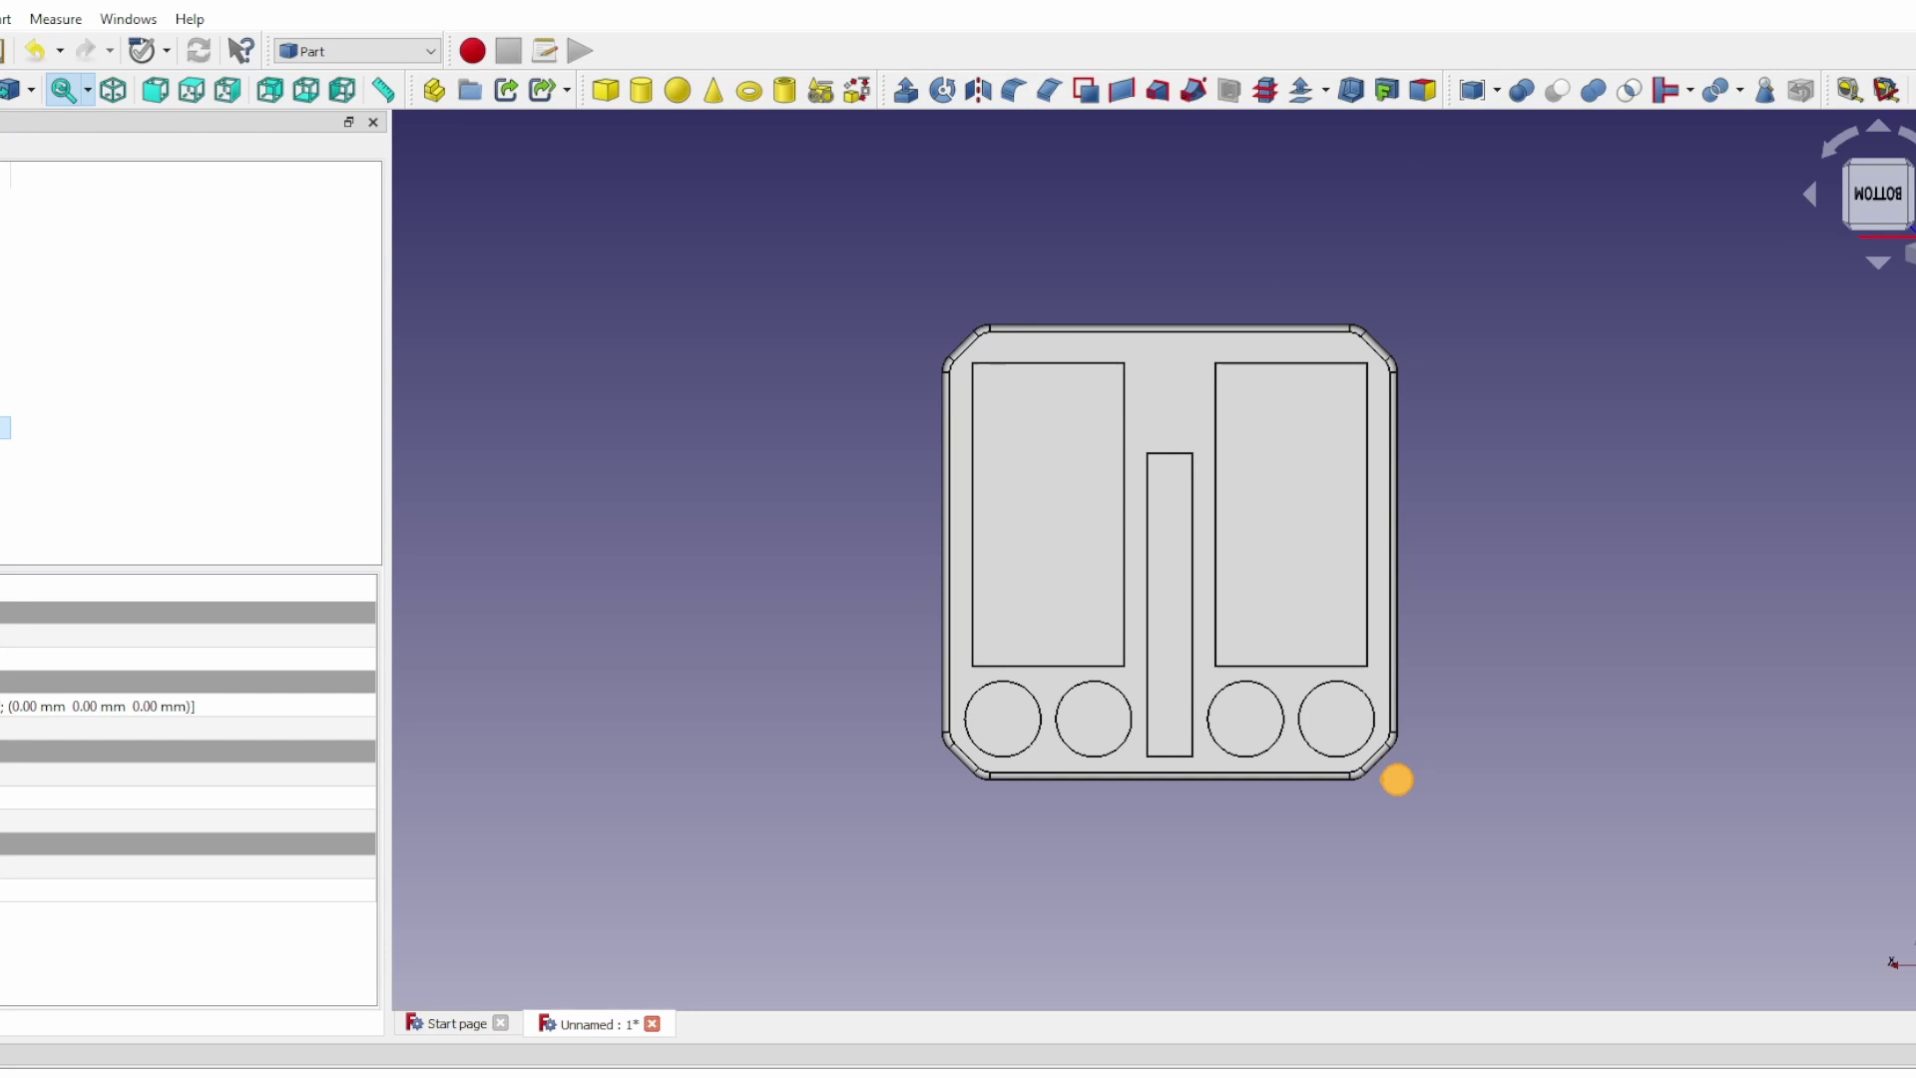
Add a cube at the corner of the block's bottom face, accept its height entry and set its length to 5 mm
click(606, 91)
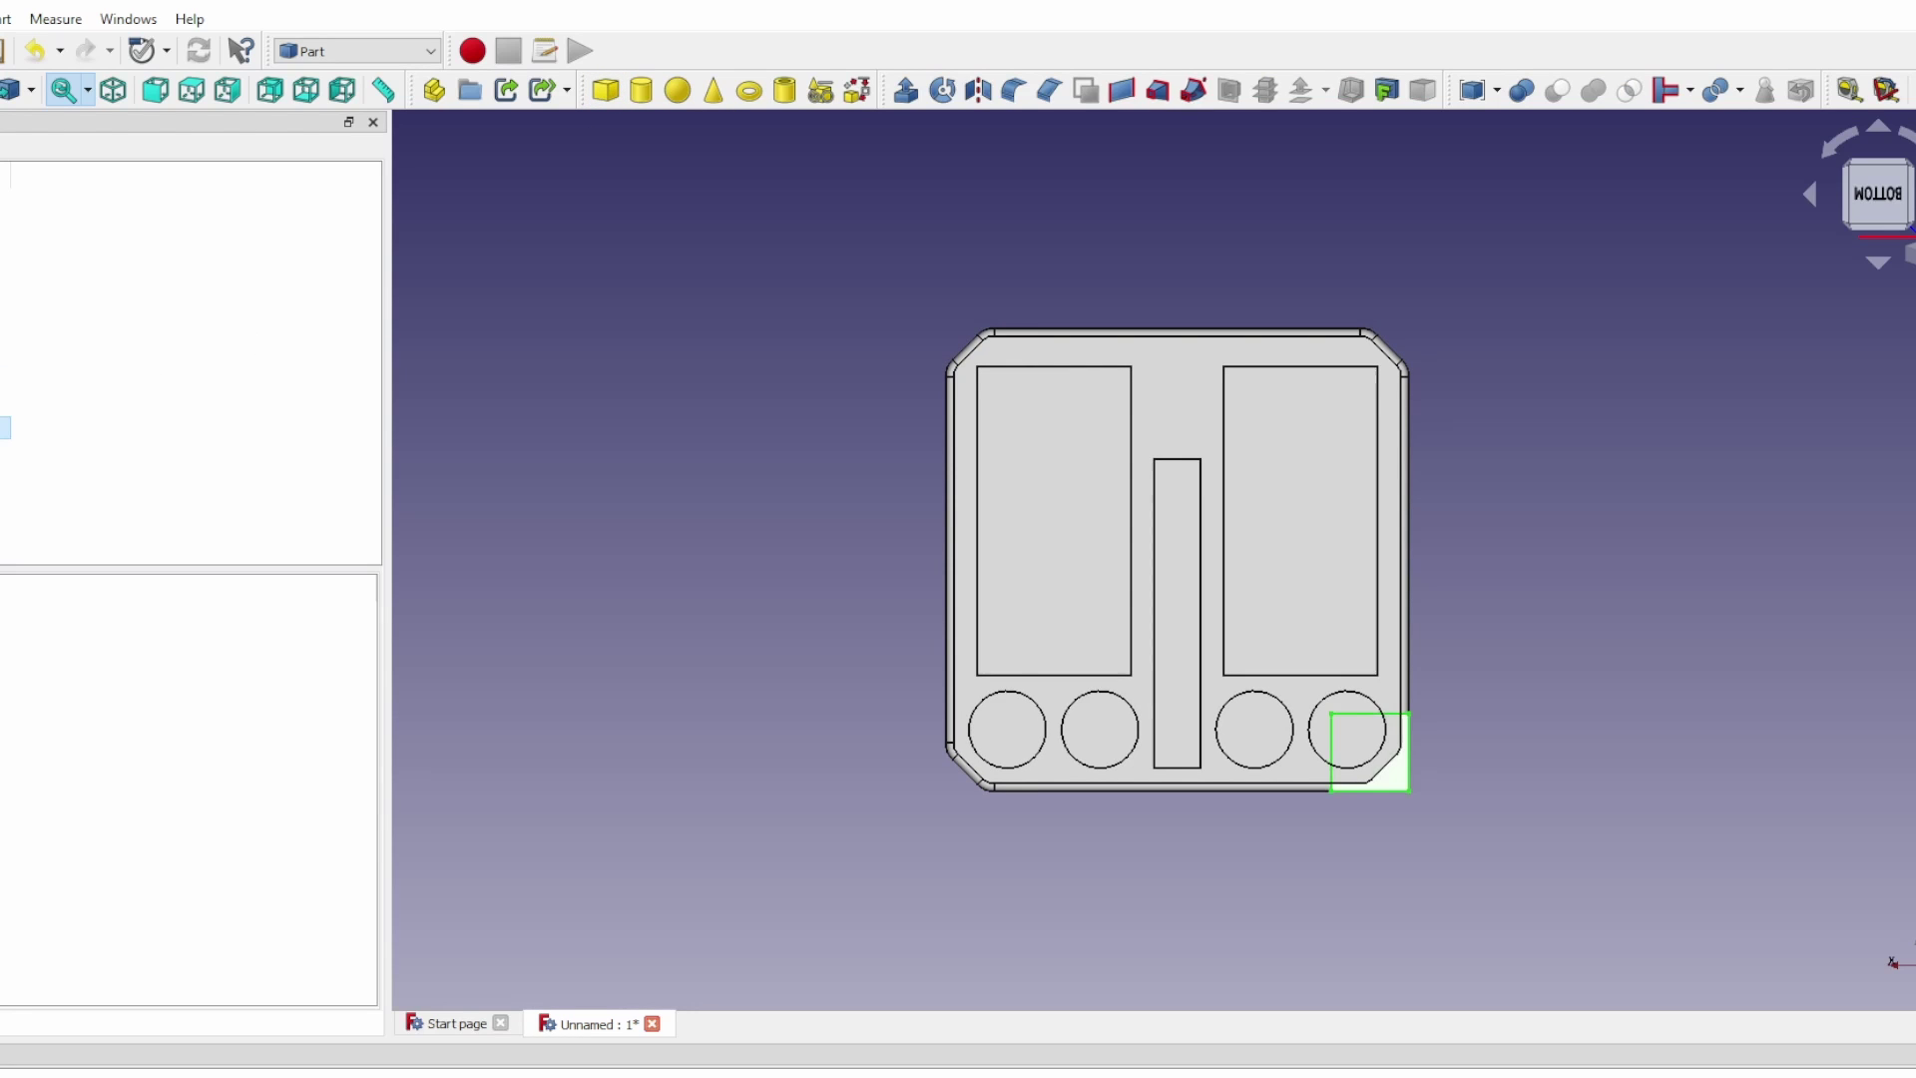
click(1369, 751)
click(179, 820)
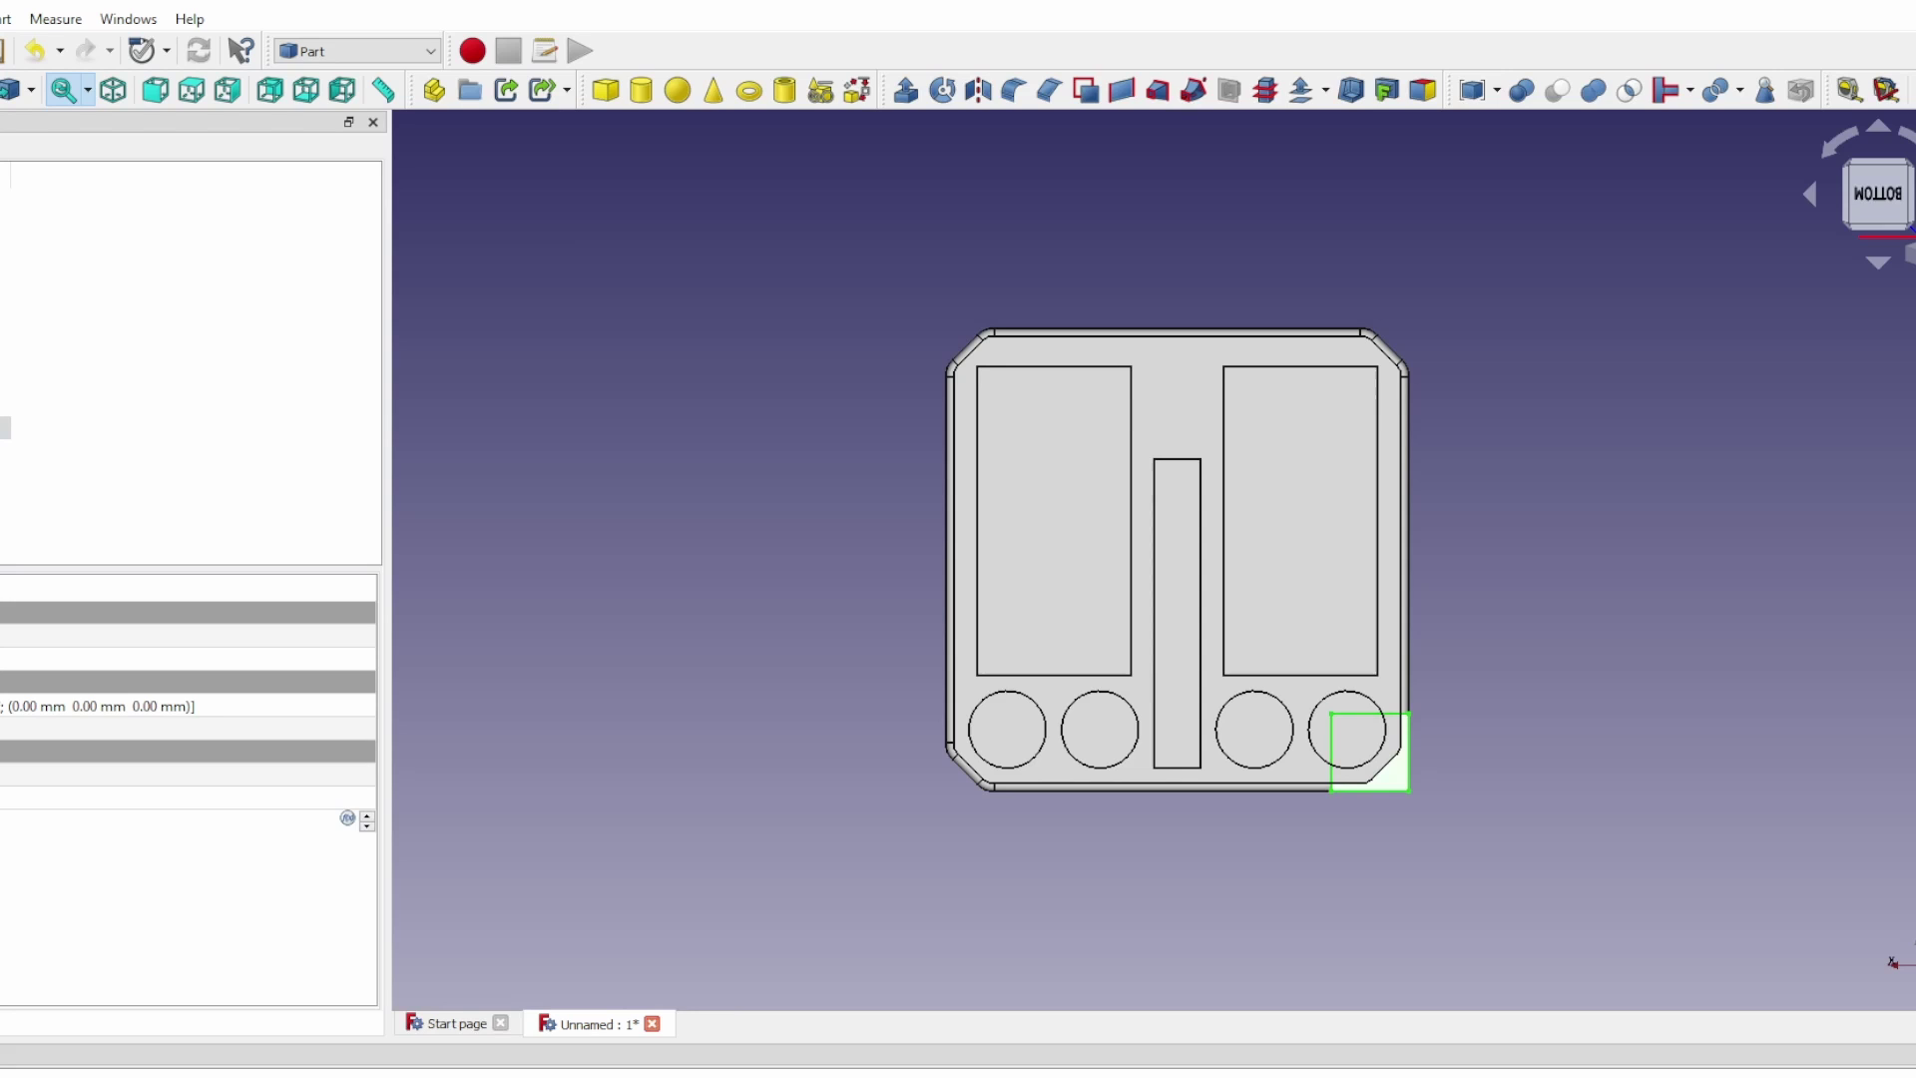
key(Return)
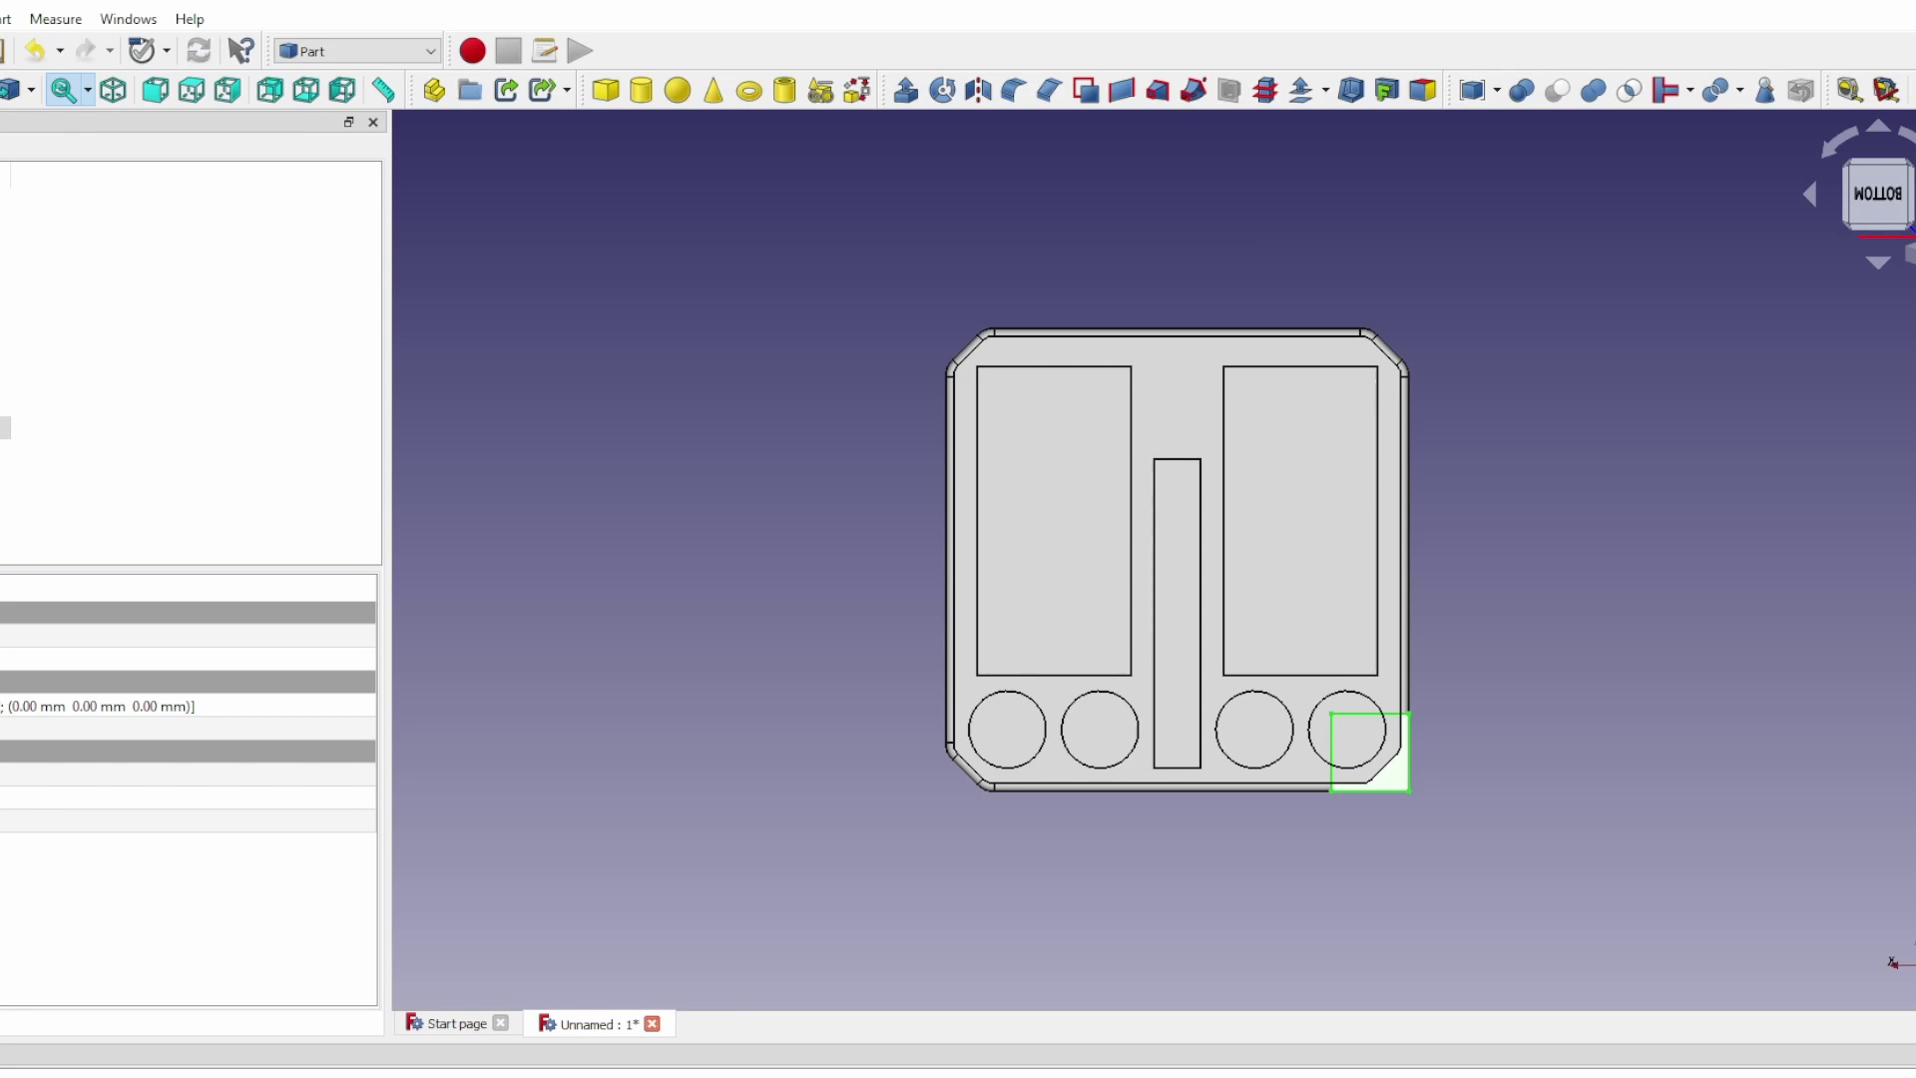
click(180, 775)
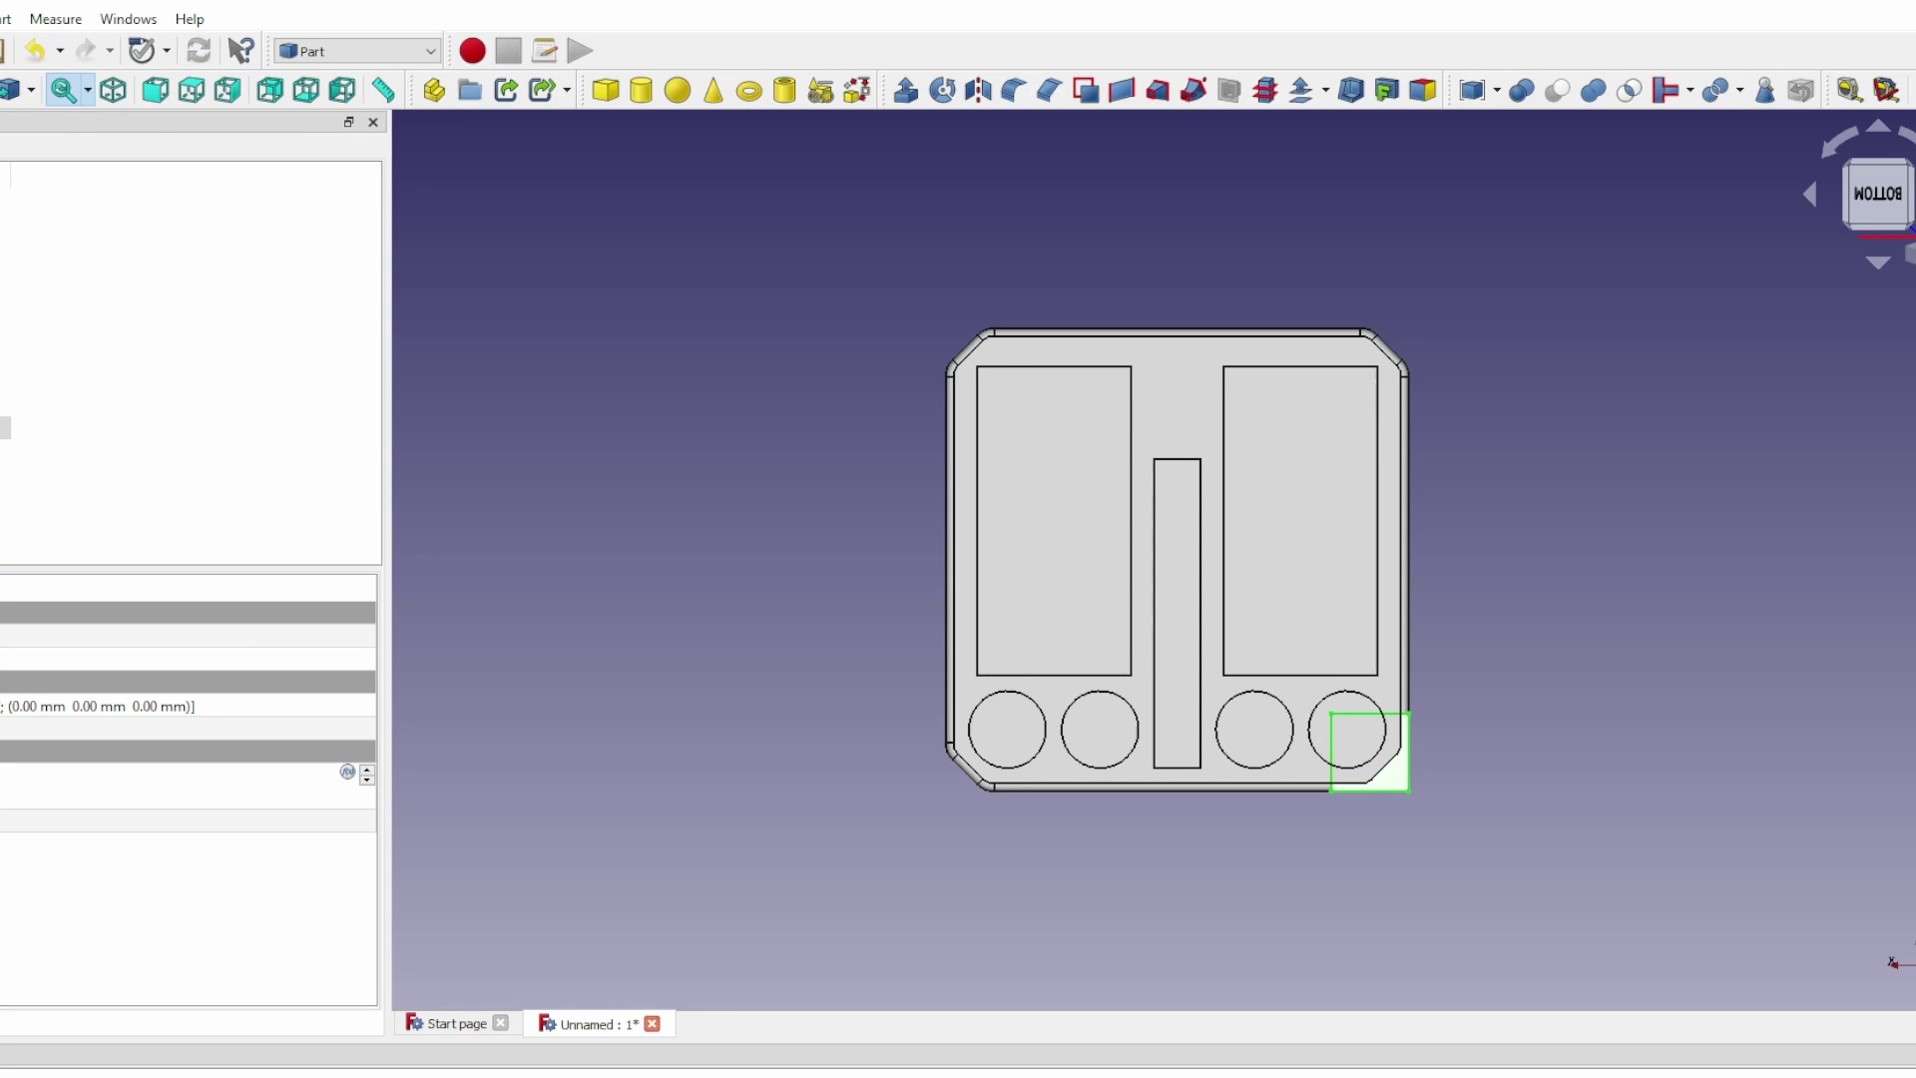
text(5)
key(Return)
Move the new cube with Transform to X 28 mm and Y 45 mm, beyond the slim box's far end
right_click(4, 428)
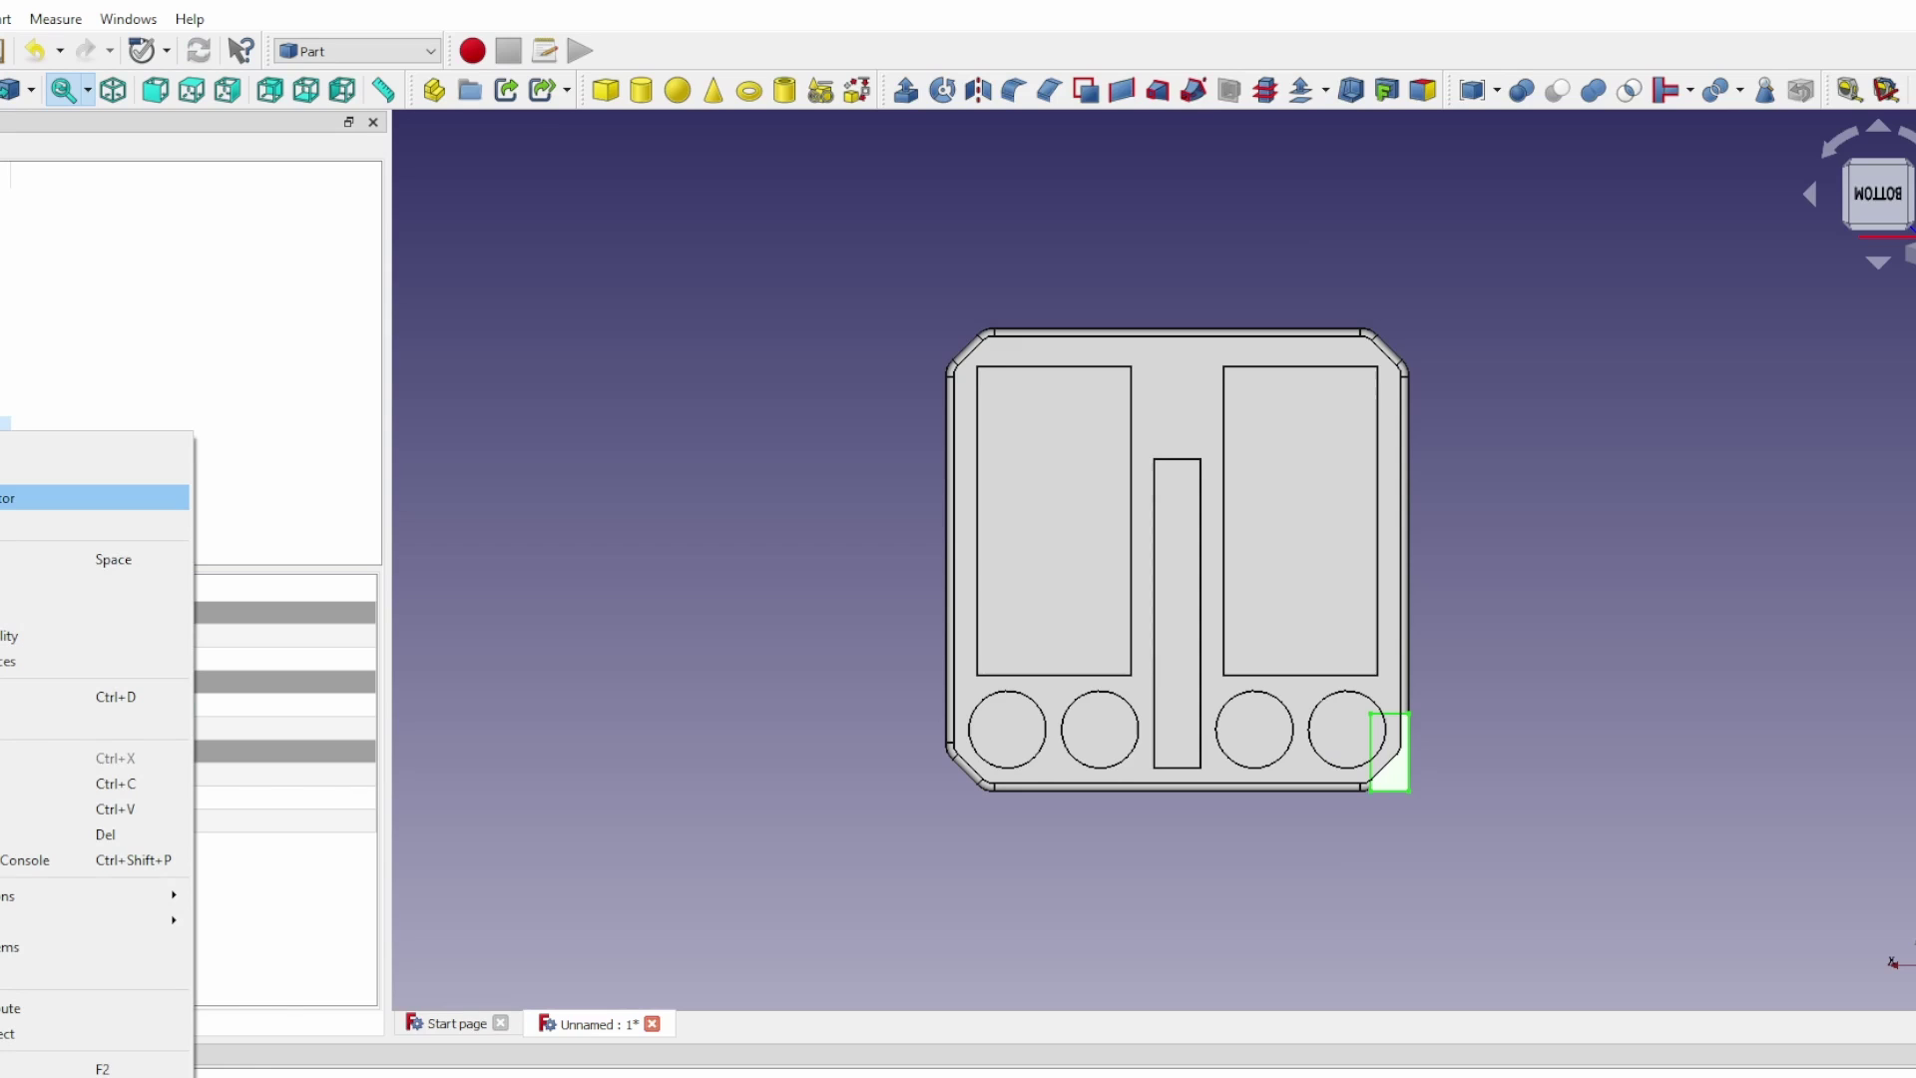
click(5, 498)
drag(1163, 795, 946, 813)
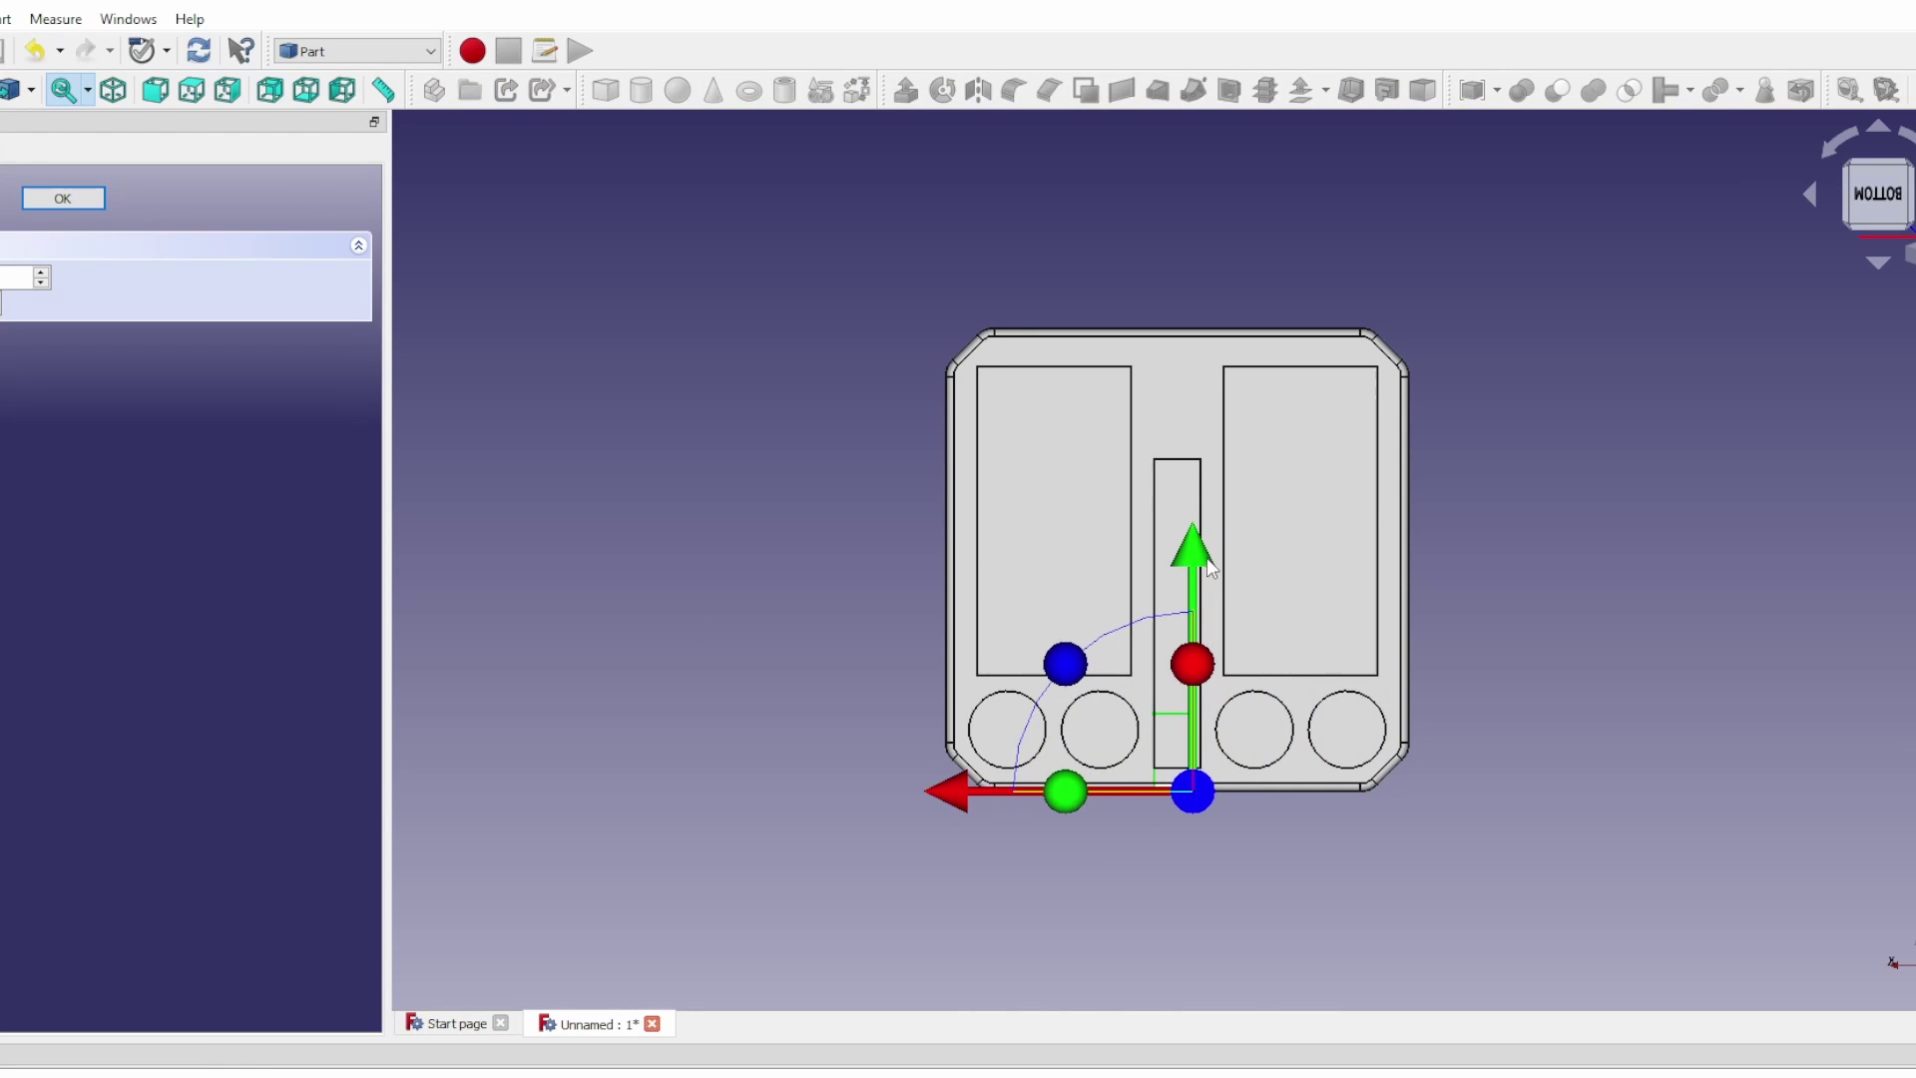
drag(1207, 557, 1206, 210)
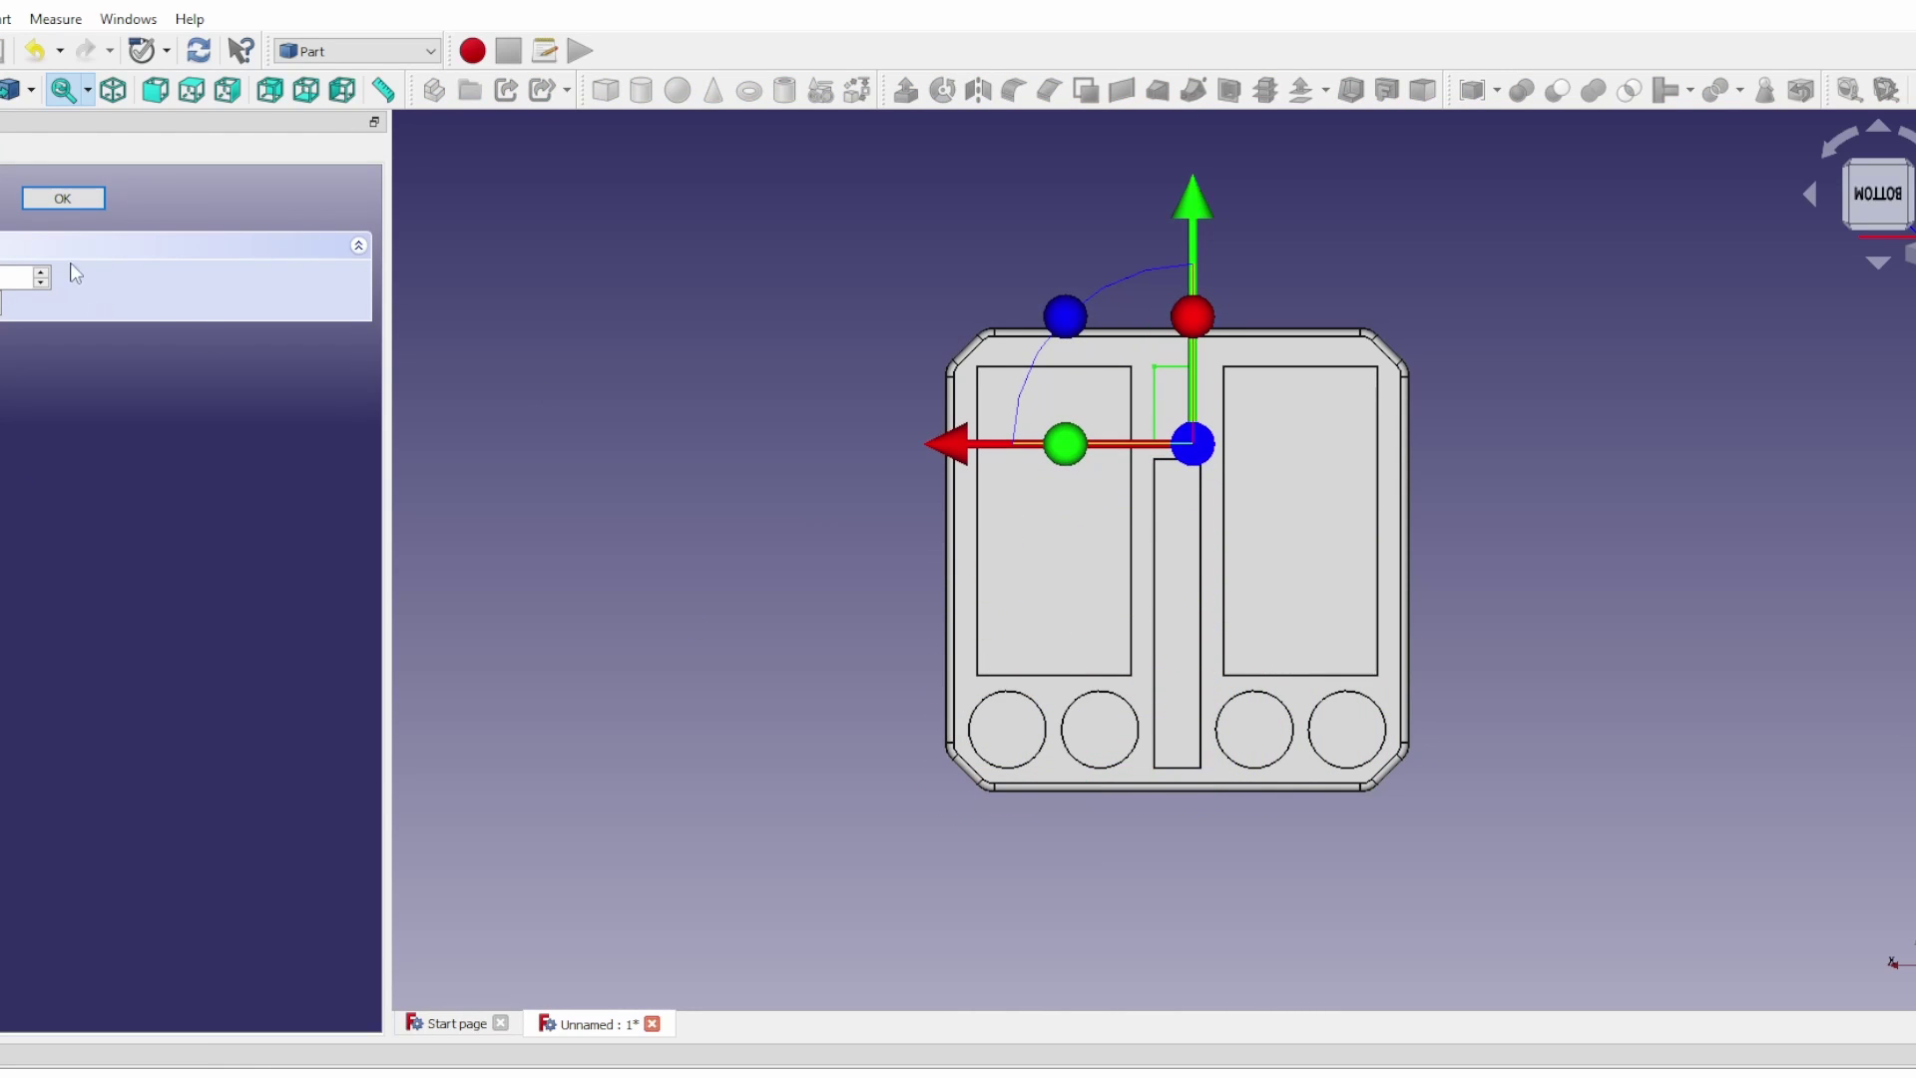
click(63, 199)
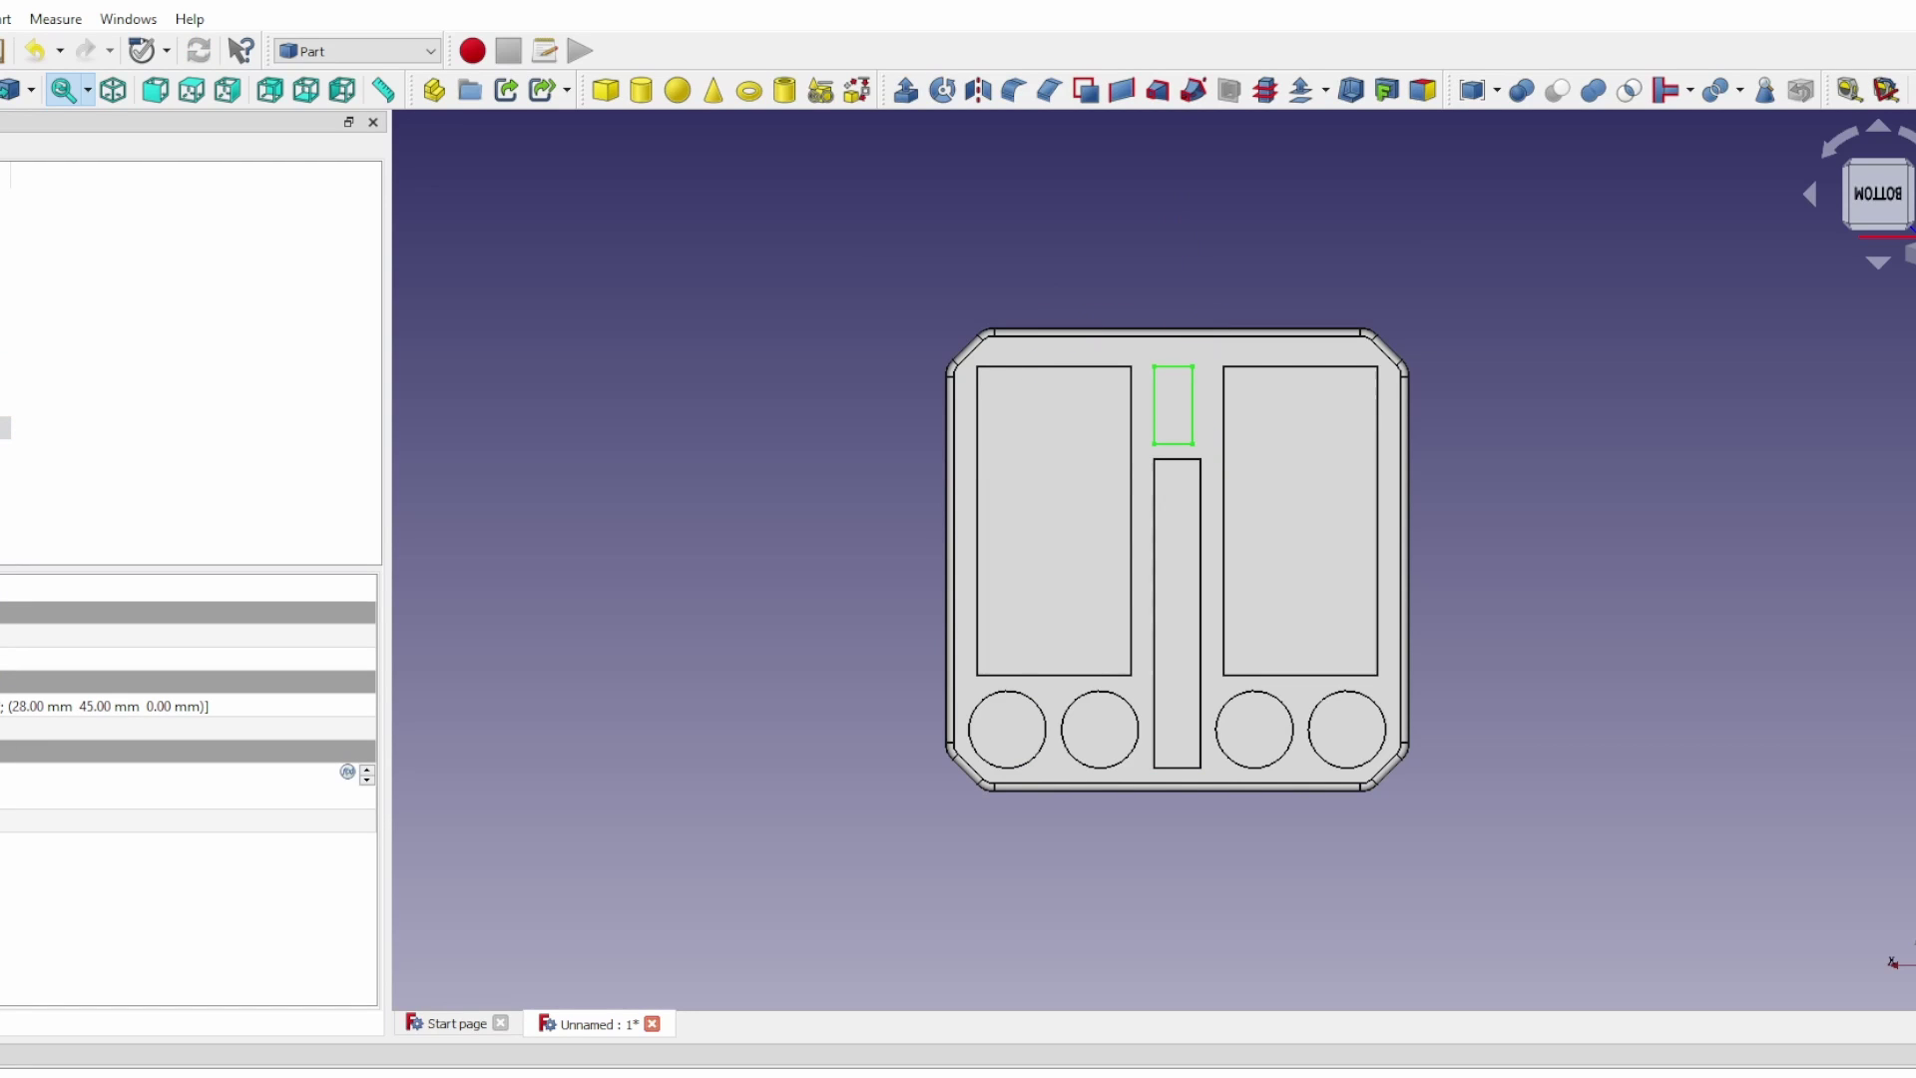
Set the small cube's length to 6 mm and shift it about 1 mm along X with Transform to line up with the slim box
text(6)
key(Return)
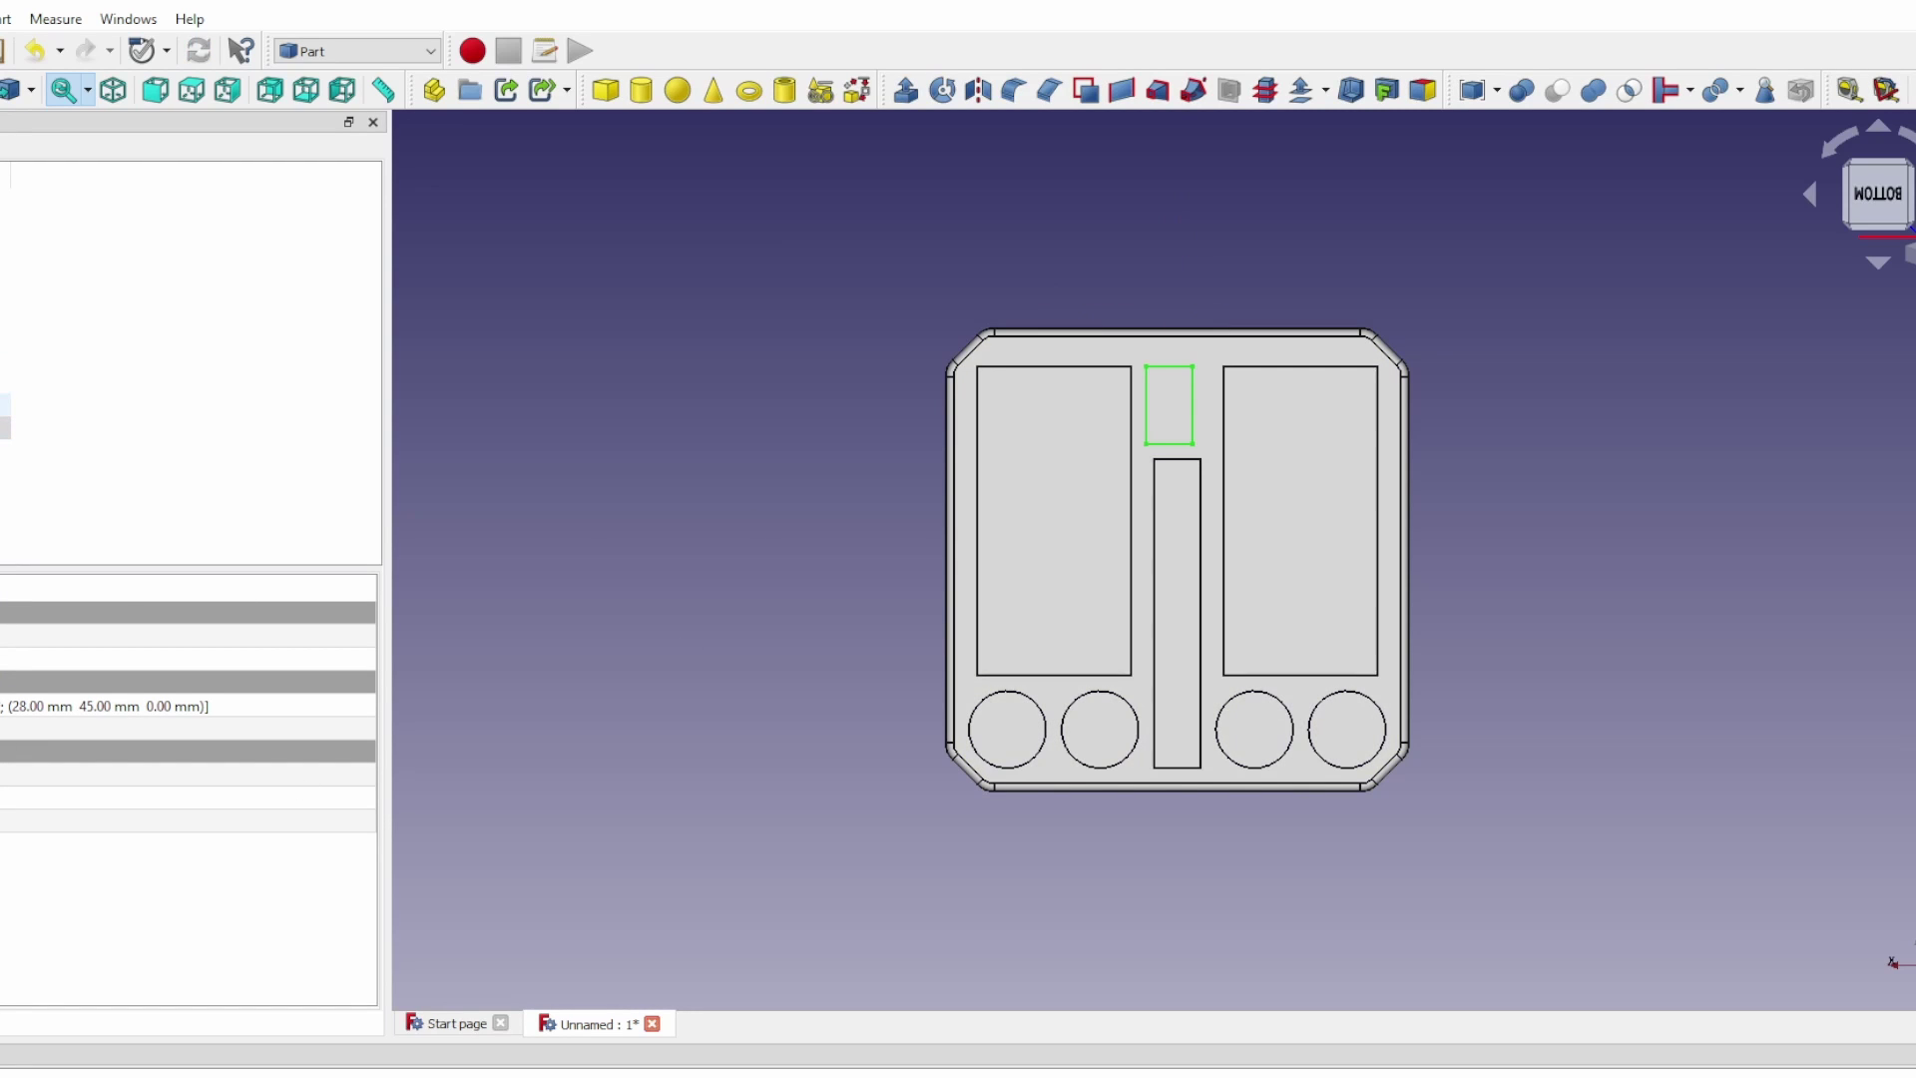
right_click(5, 429)
click(20, 465)
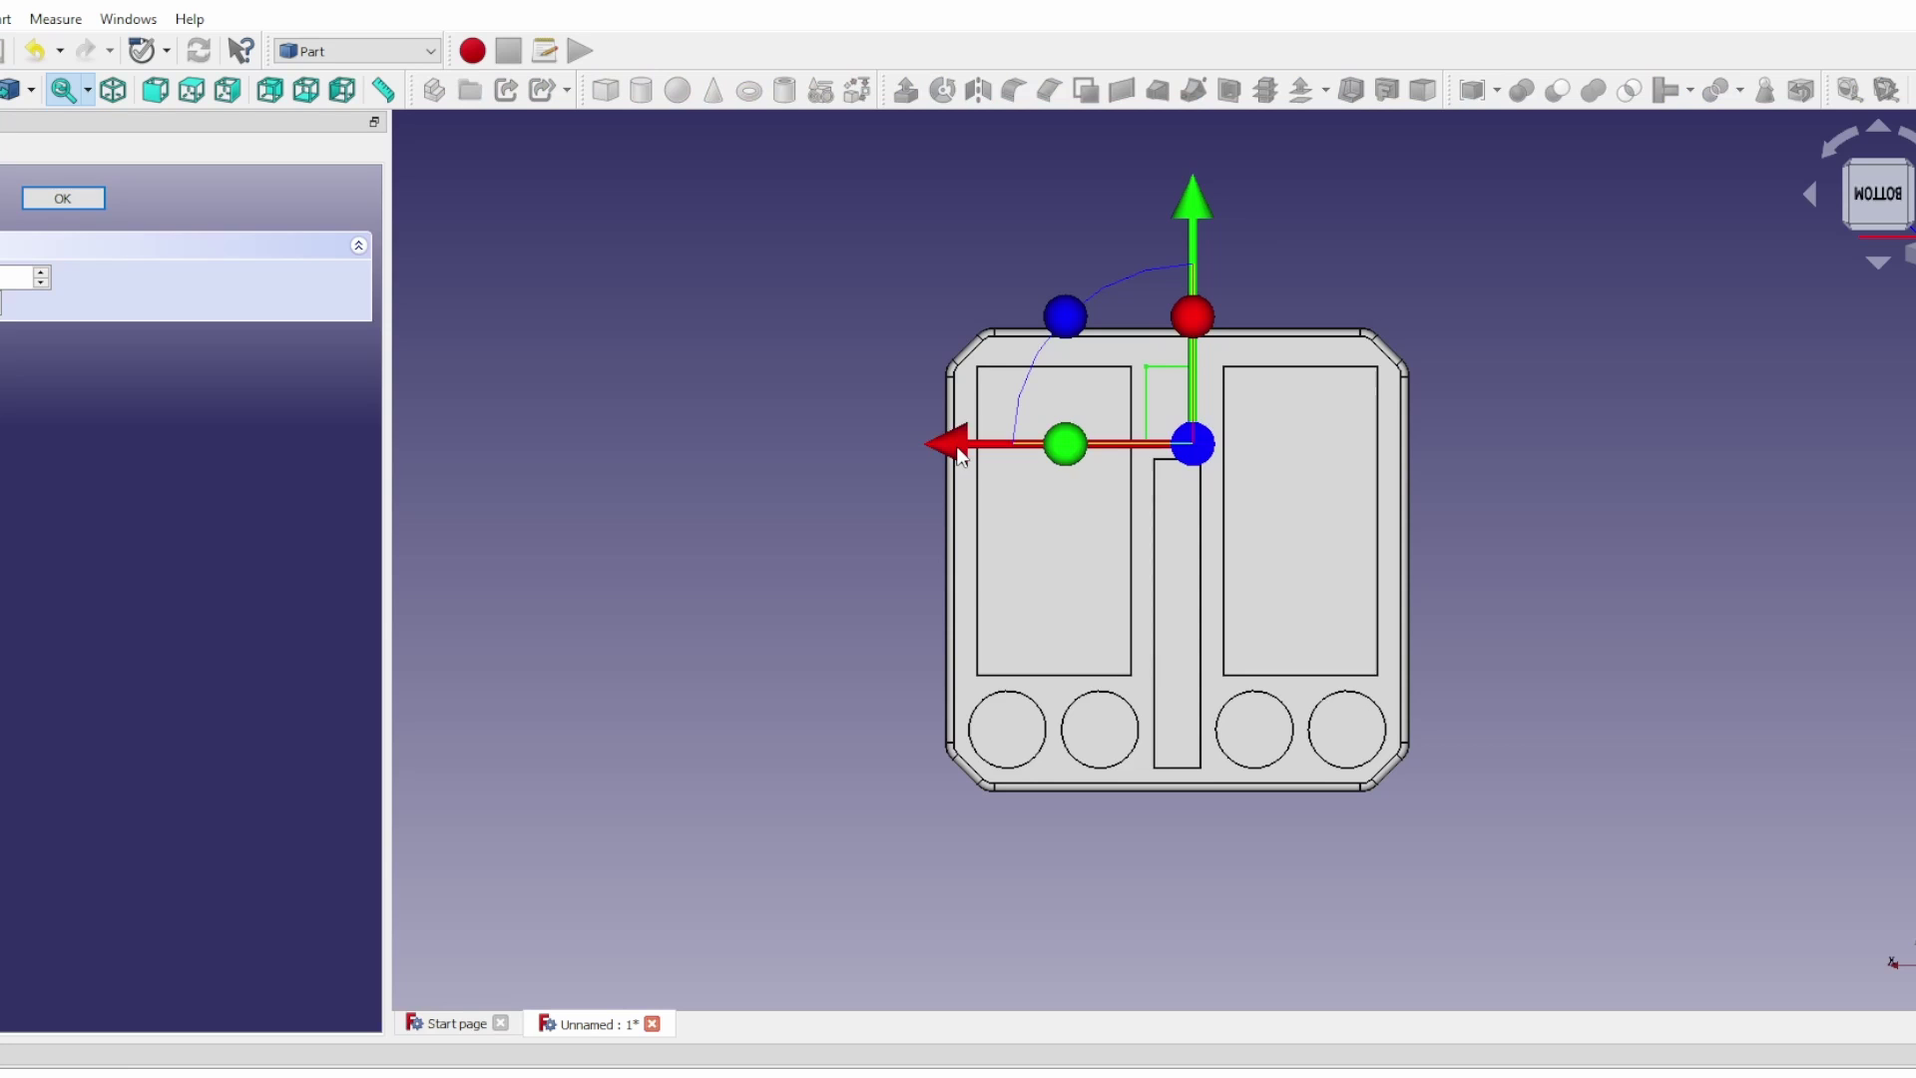
drag(960, 454, 970, 455)
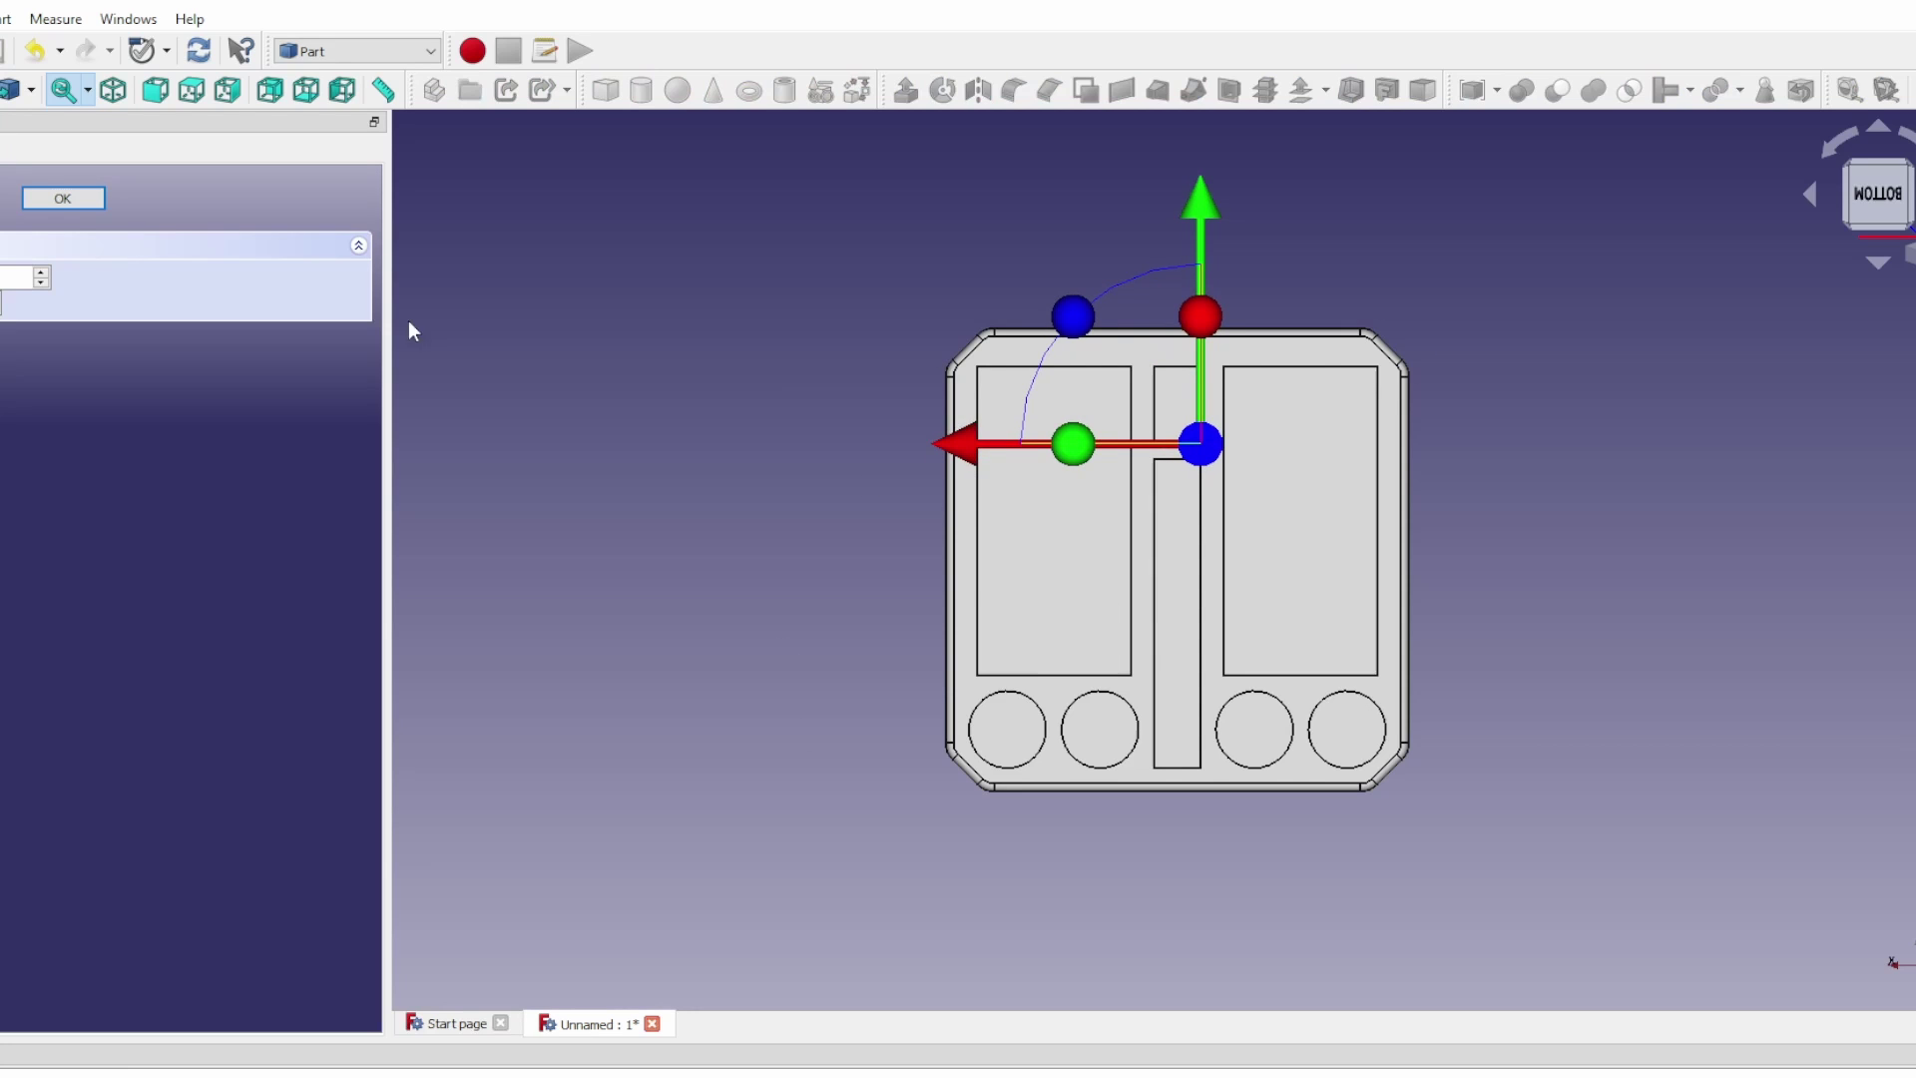
click(90, 206)
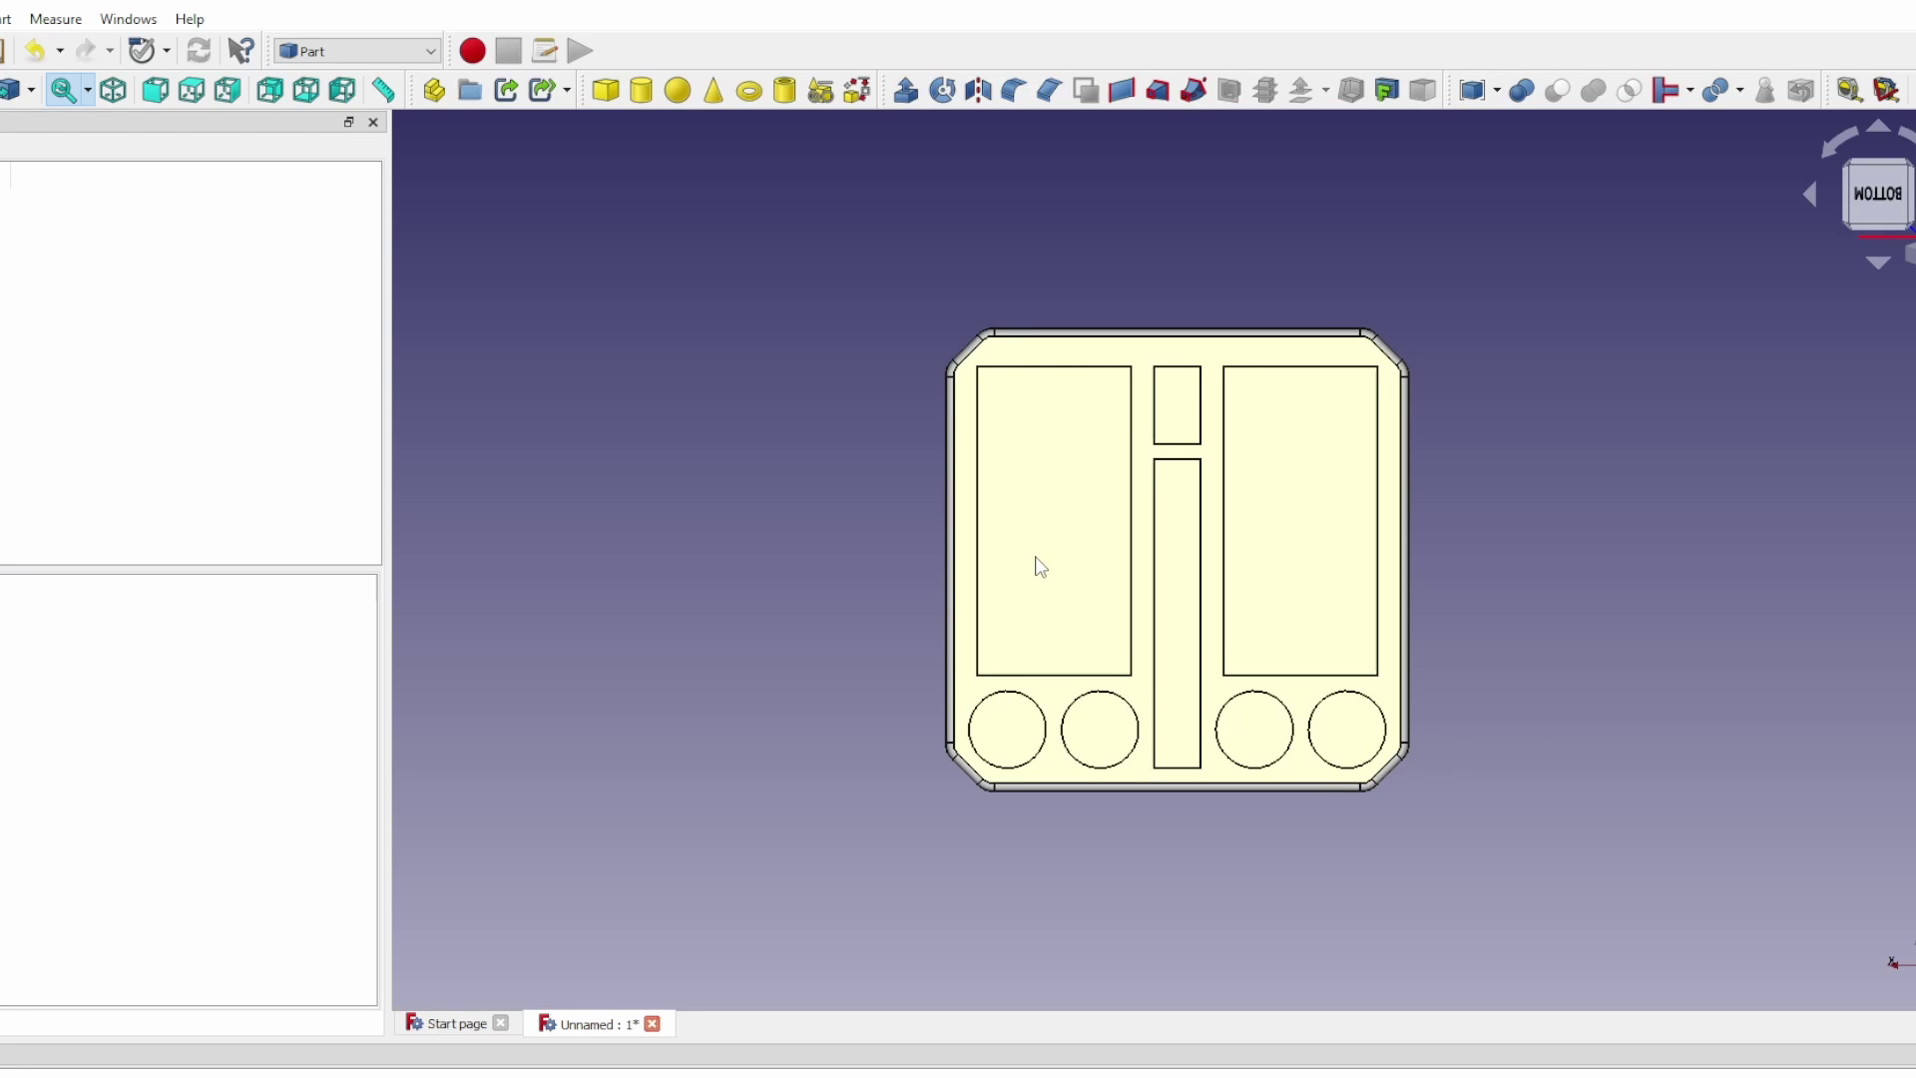
right_click(1013, 763)
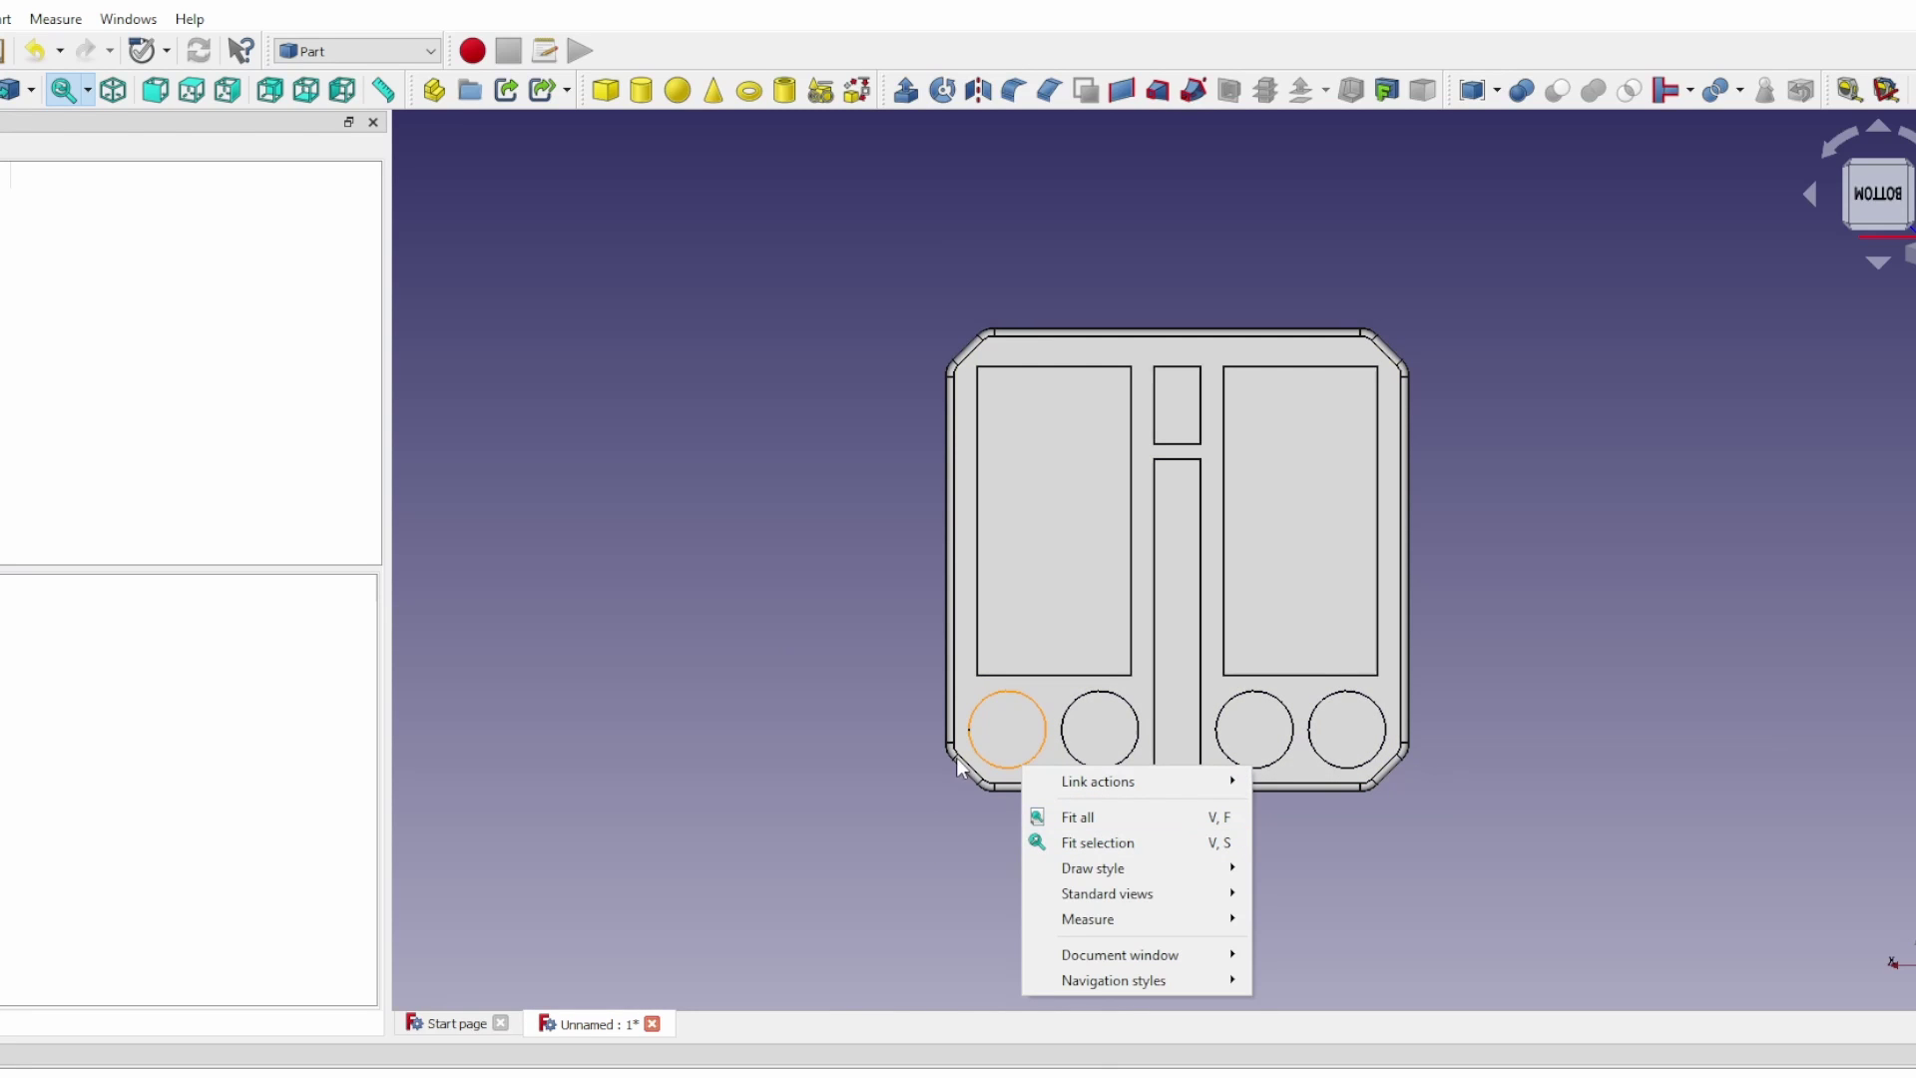
Try to subtract Cube from the filleted block with a Boolean difference, undo it and leave the Boolean command
click(885, 718)
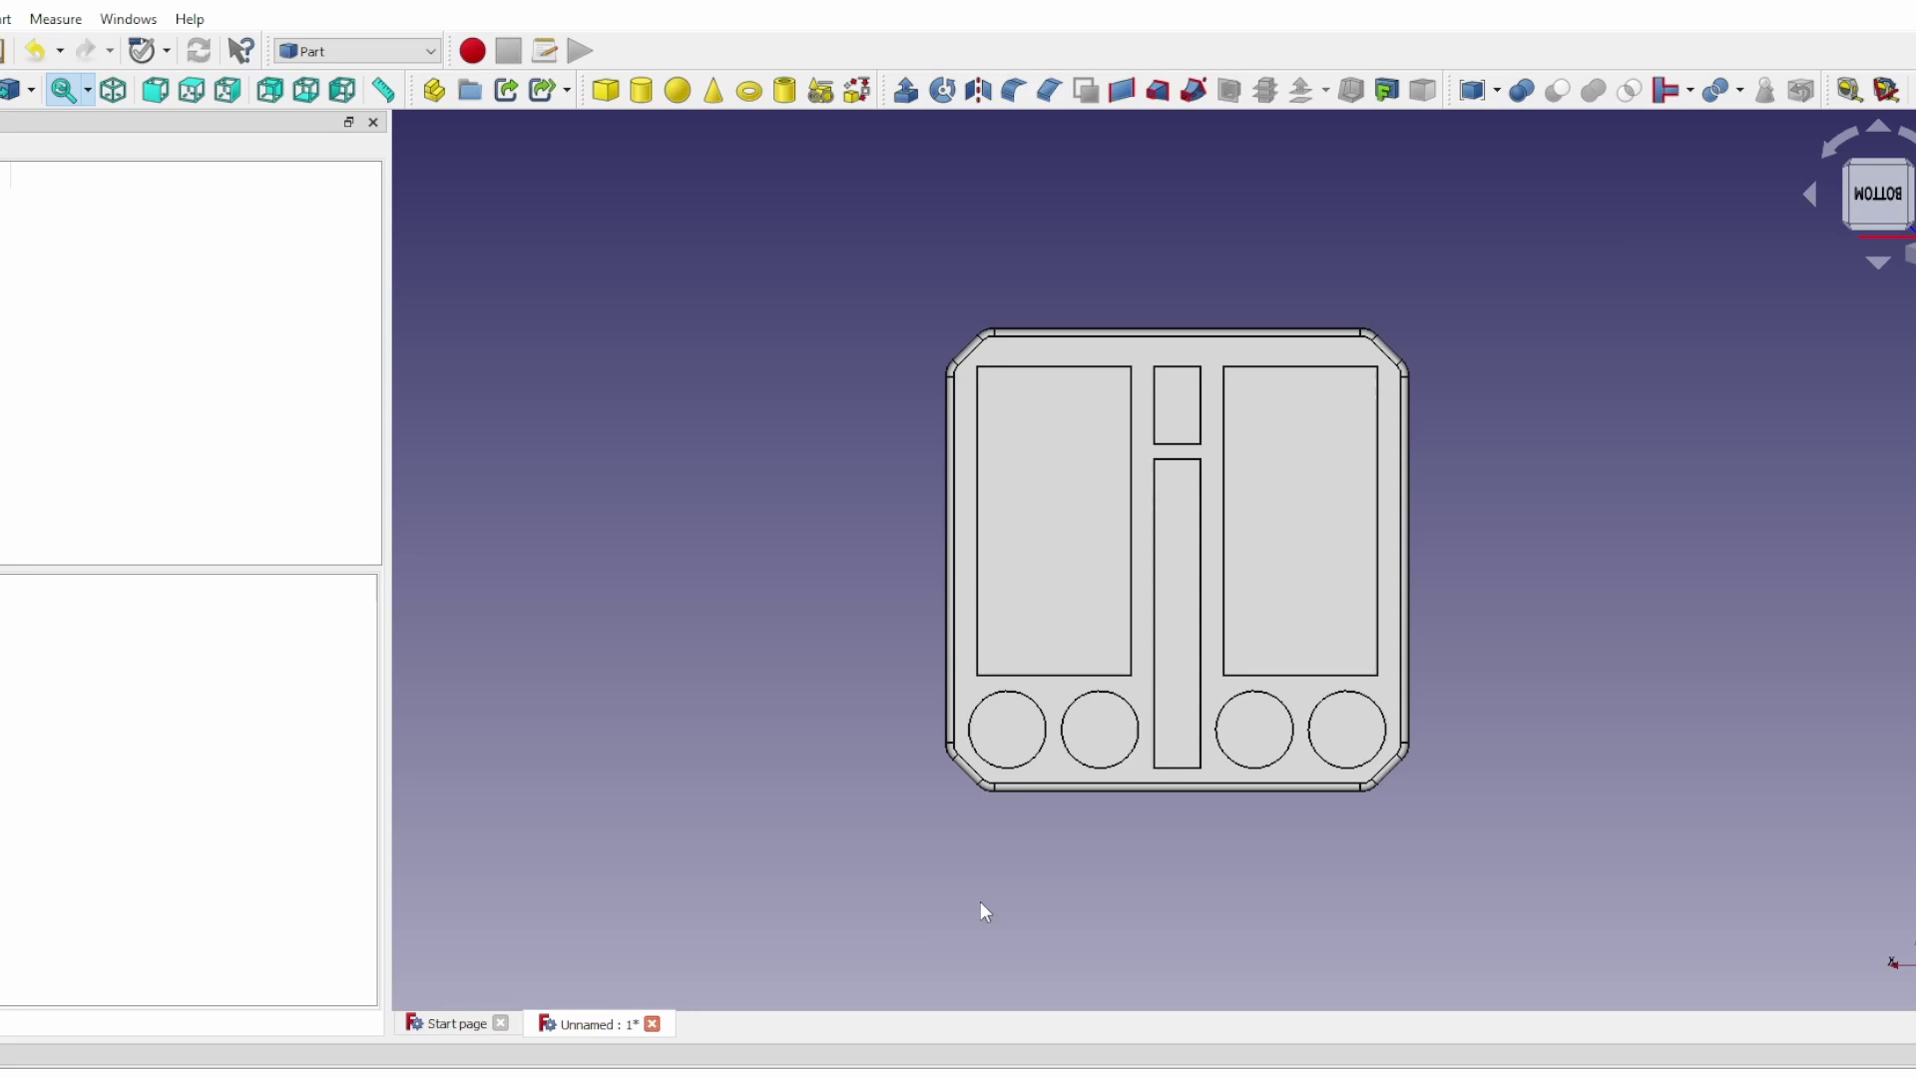
middle_drag(1056, 914, 1218, 791)
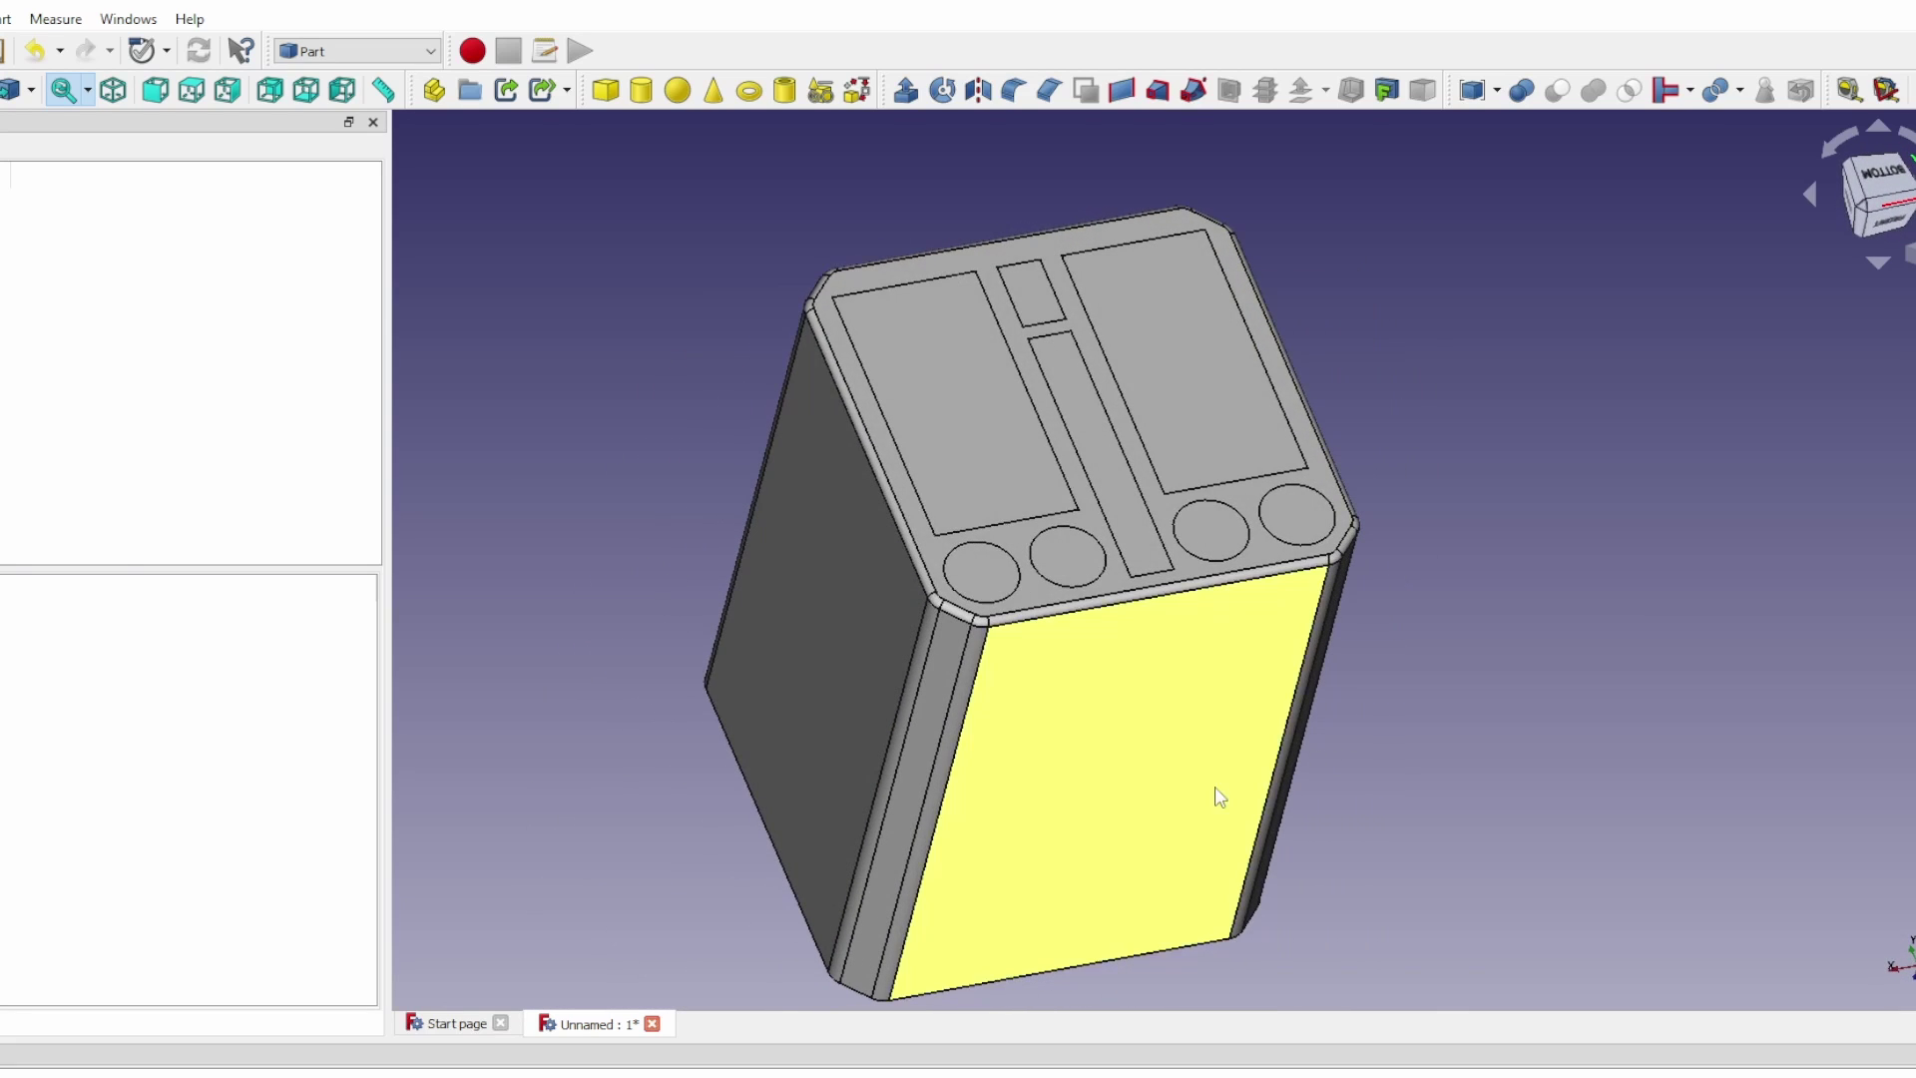
click(1070, 669)
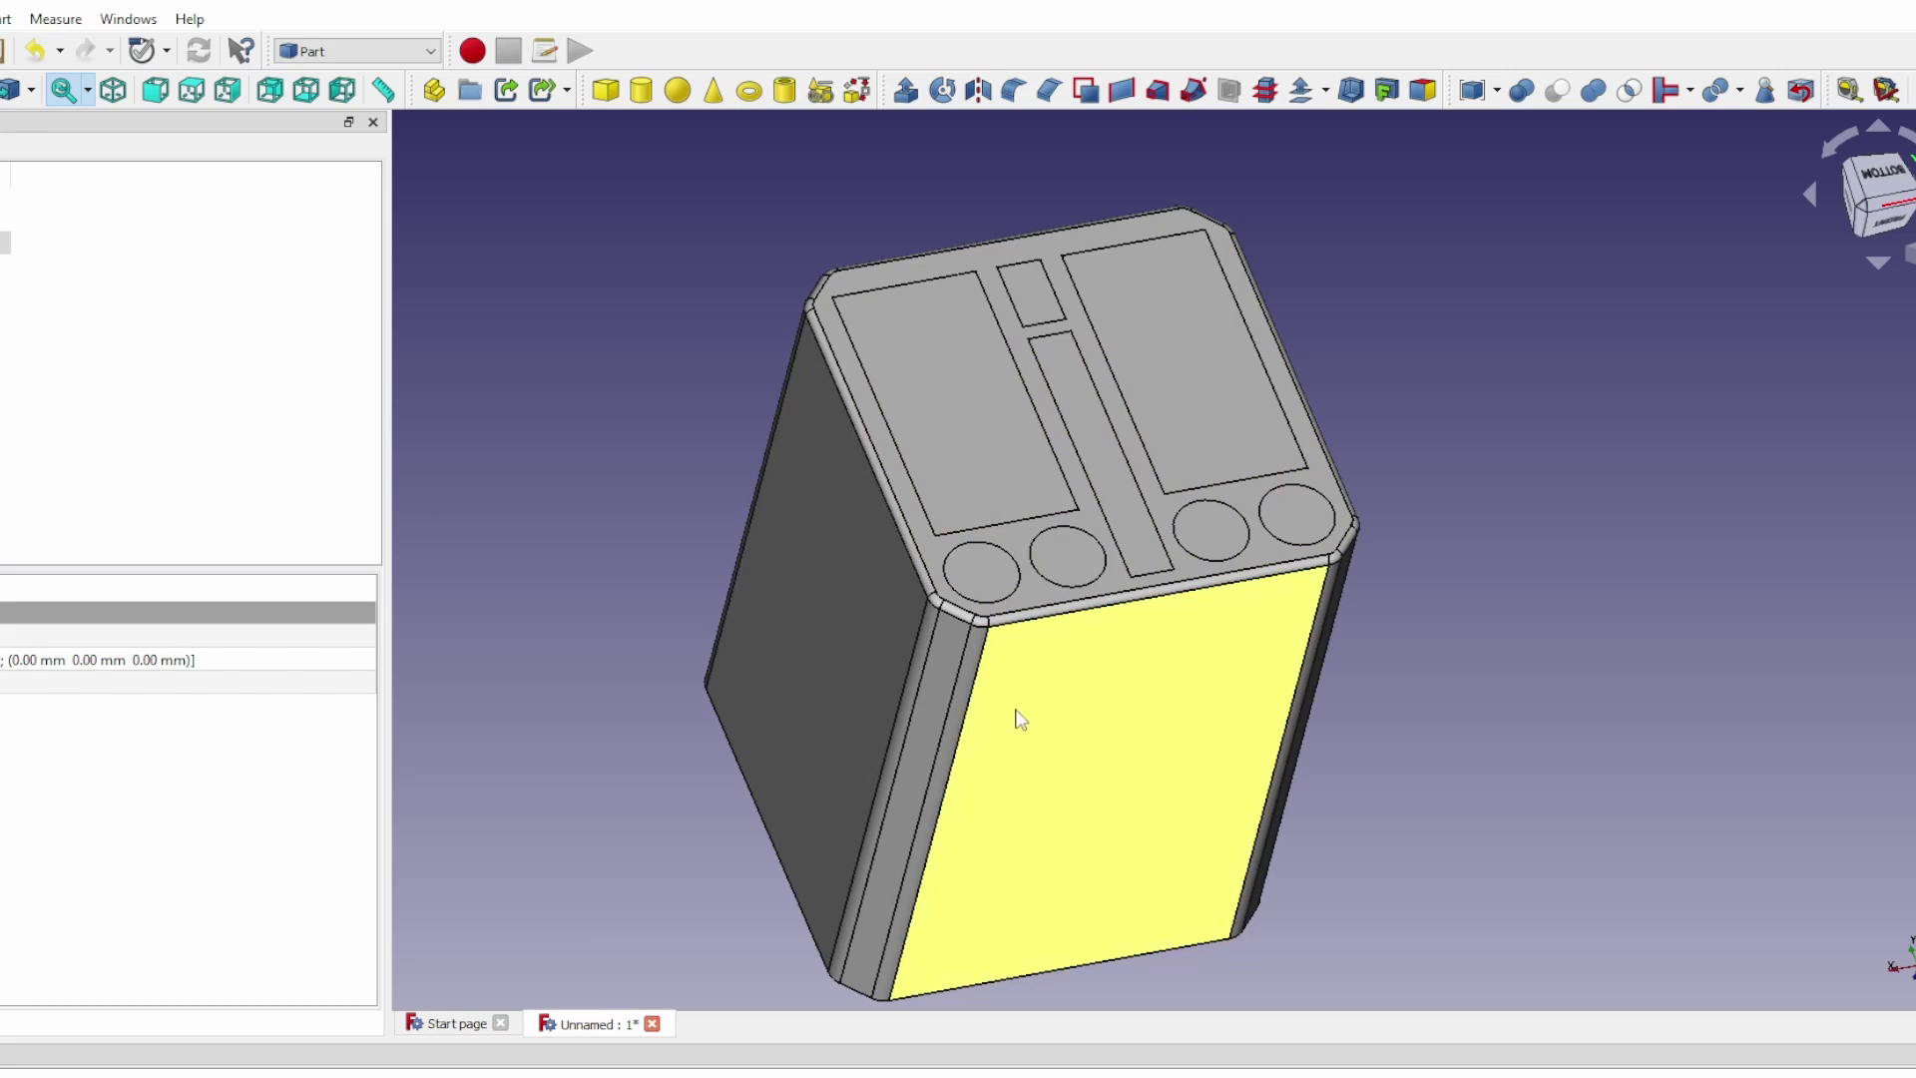
double_click(1041, 698)
click(1042, 698)
double_click(1042, 699)
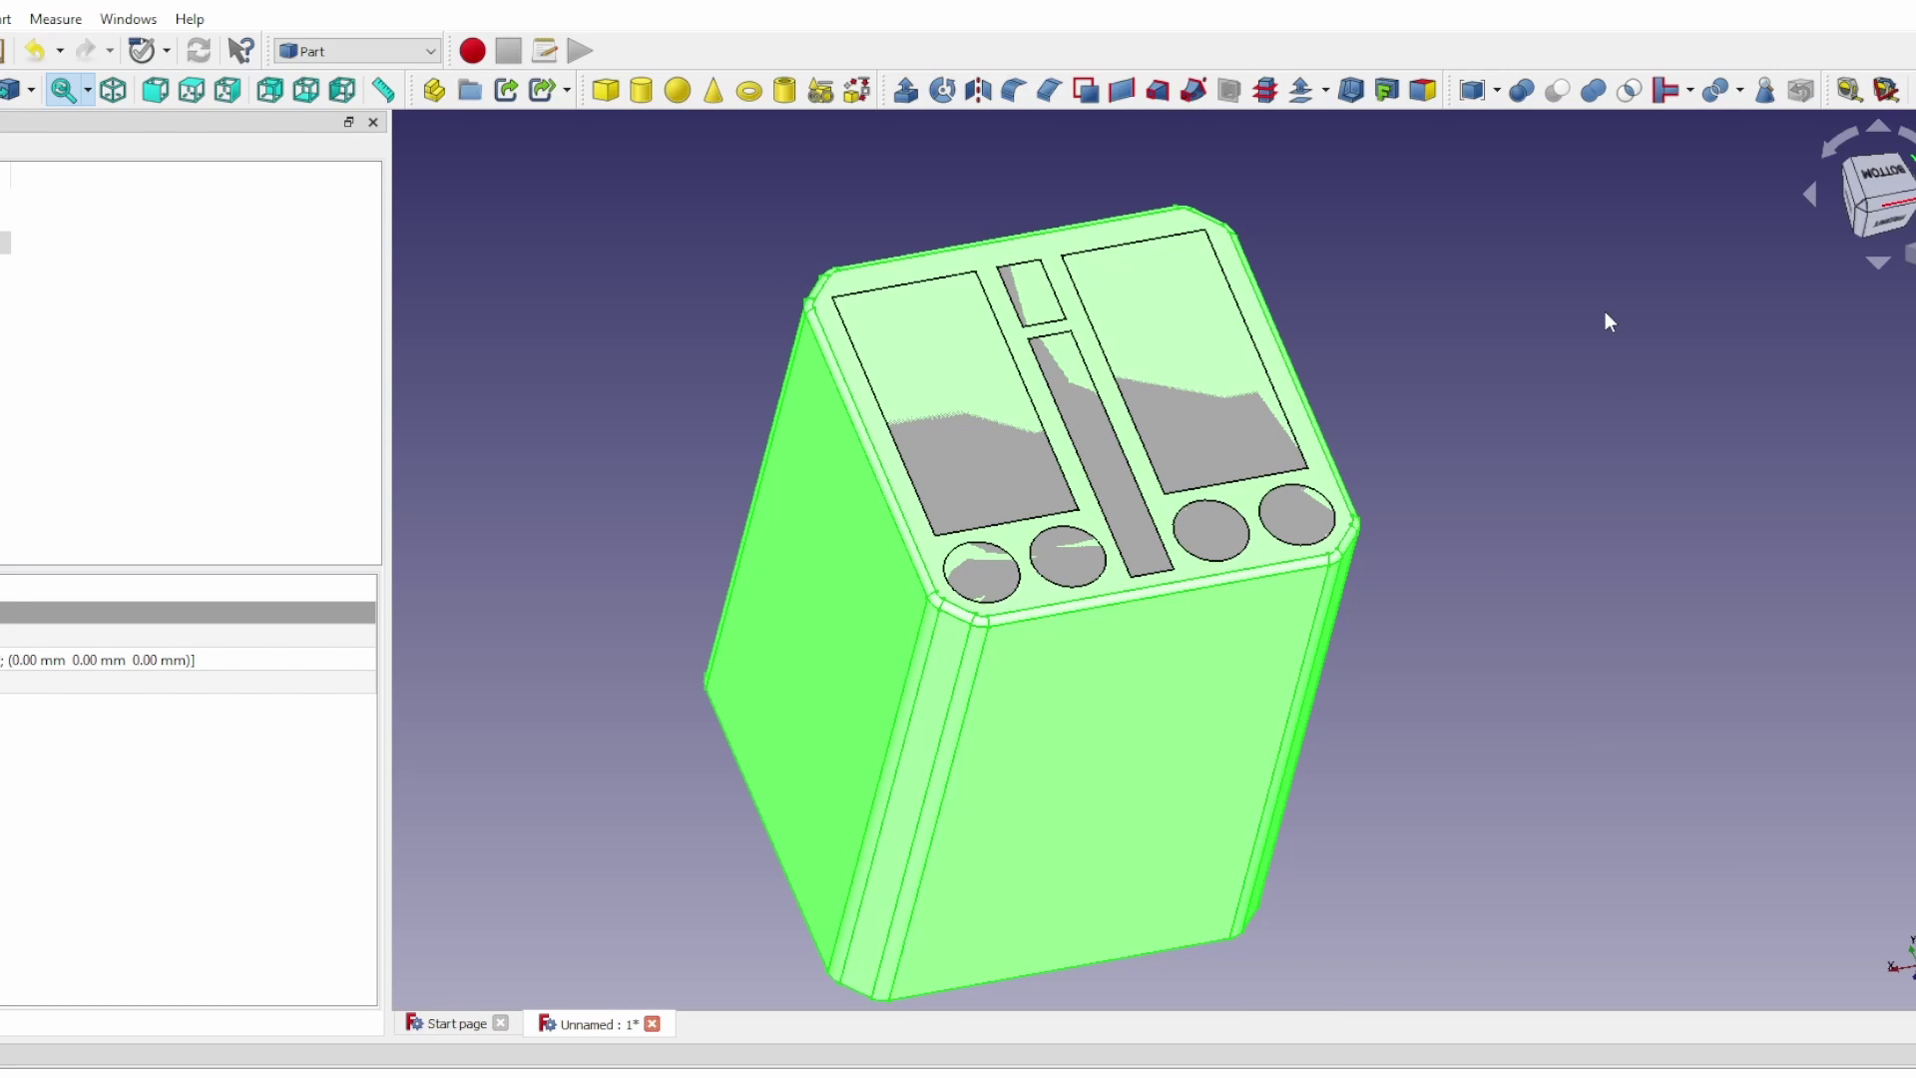
click(1519, 93)
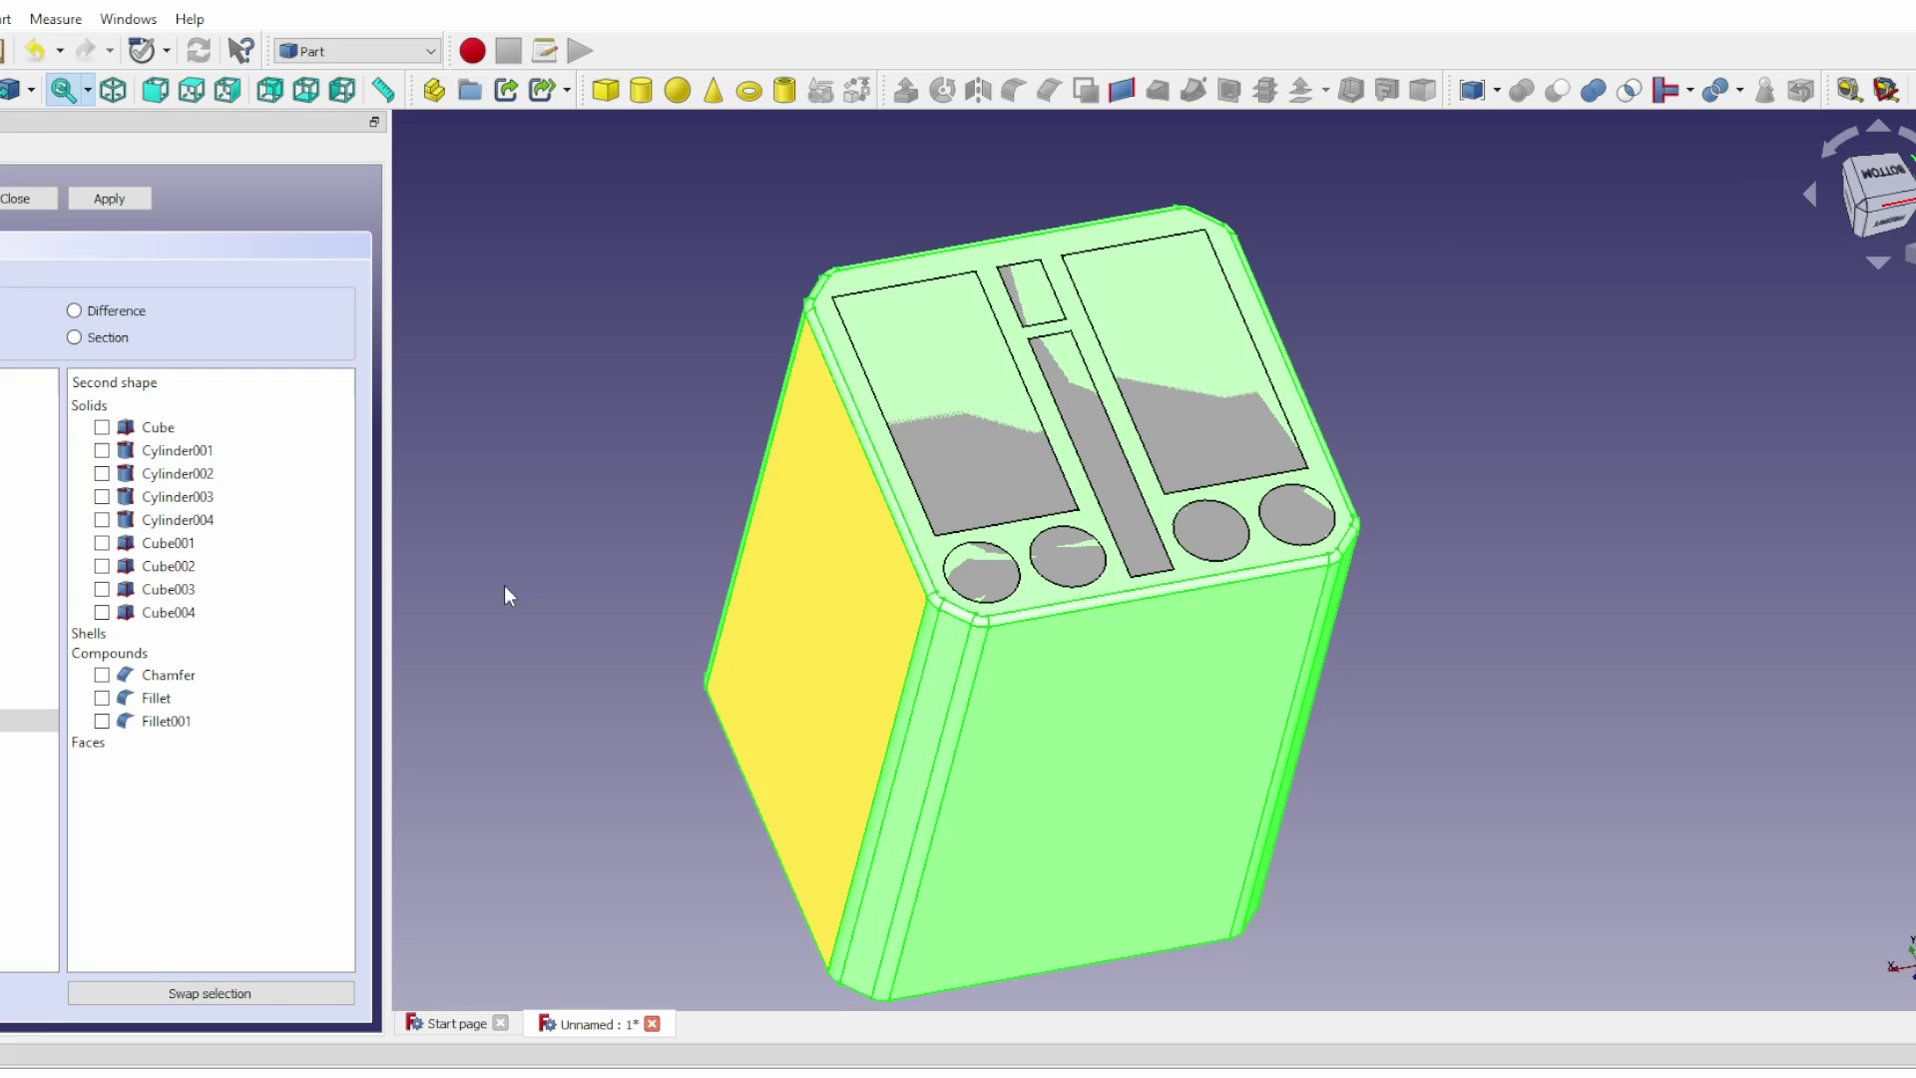
click(75, 310)
click(102, 427)
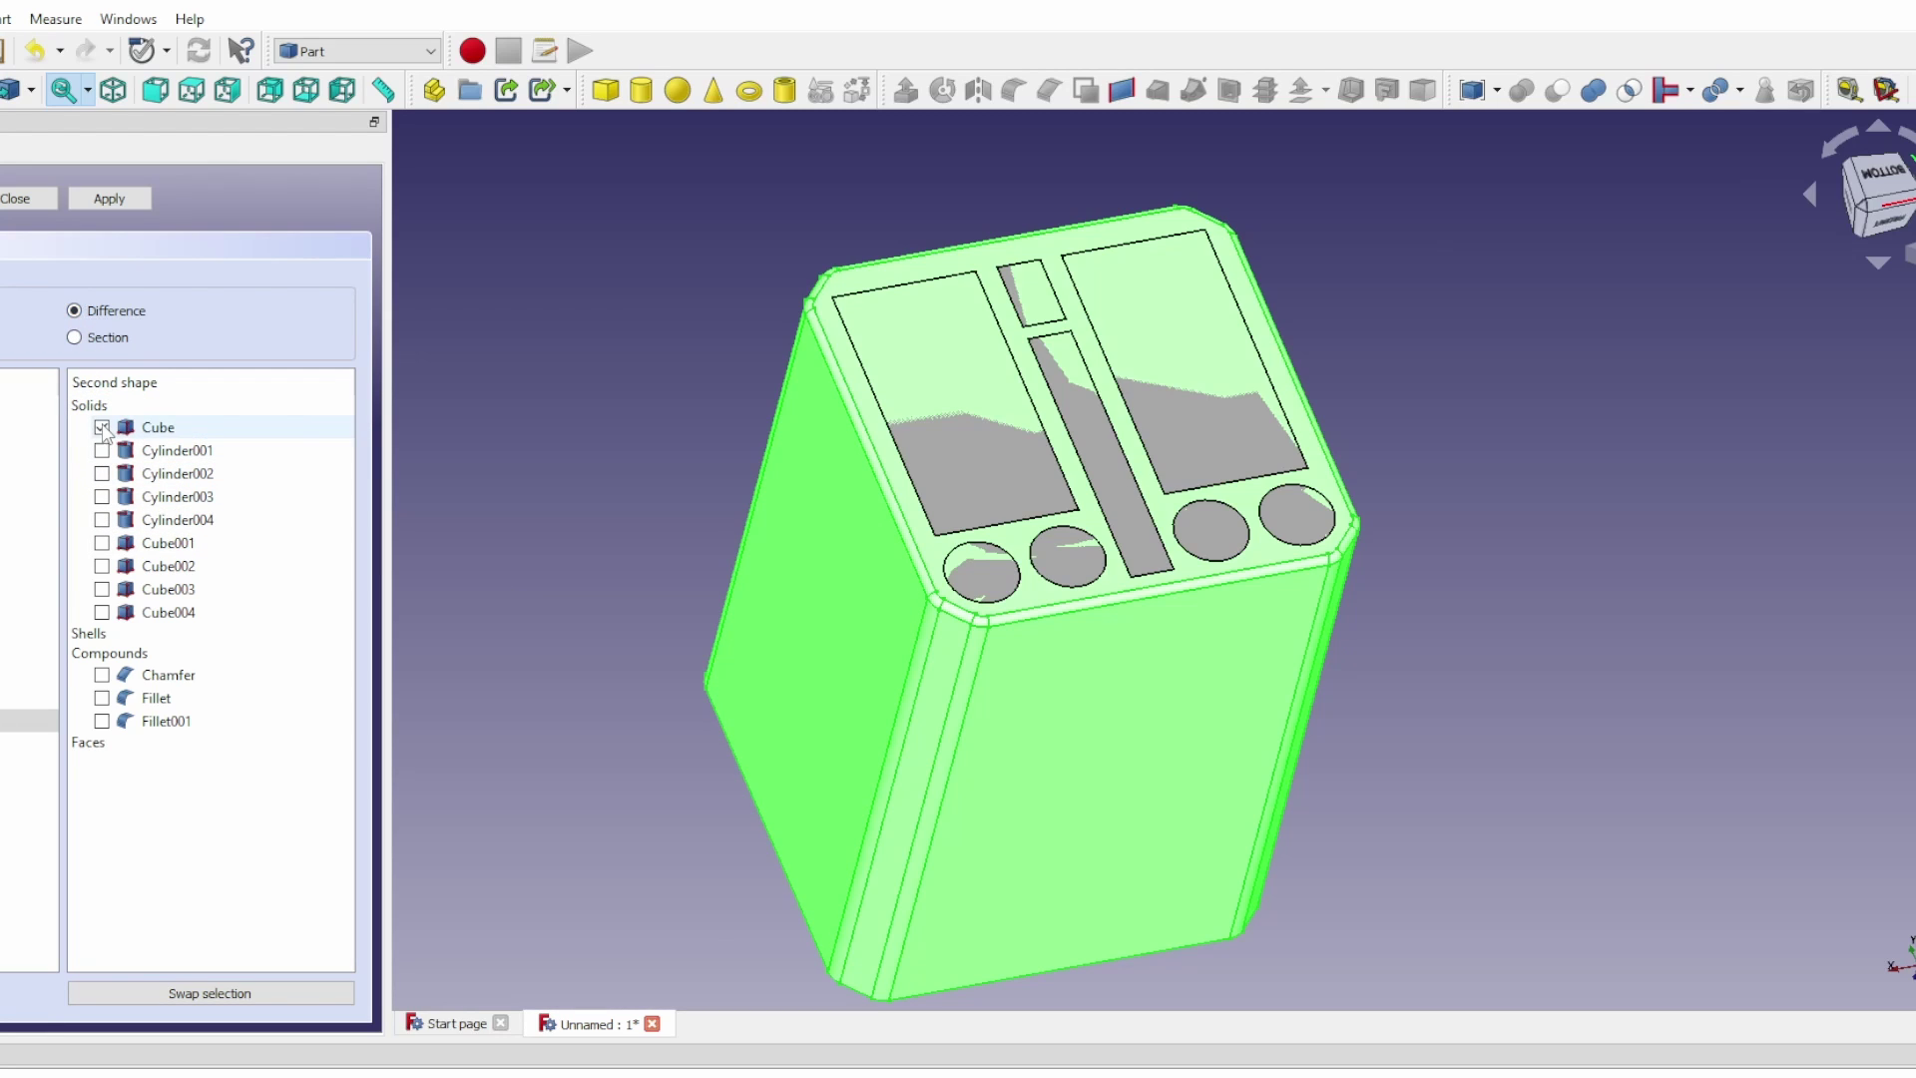
click(110, 200)
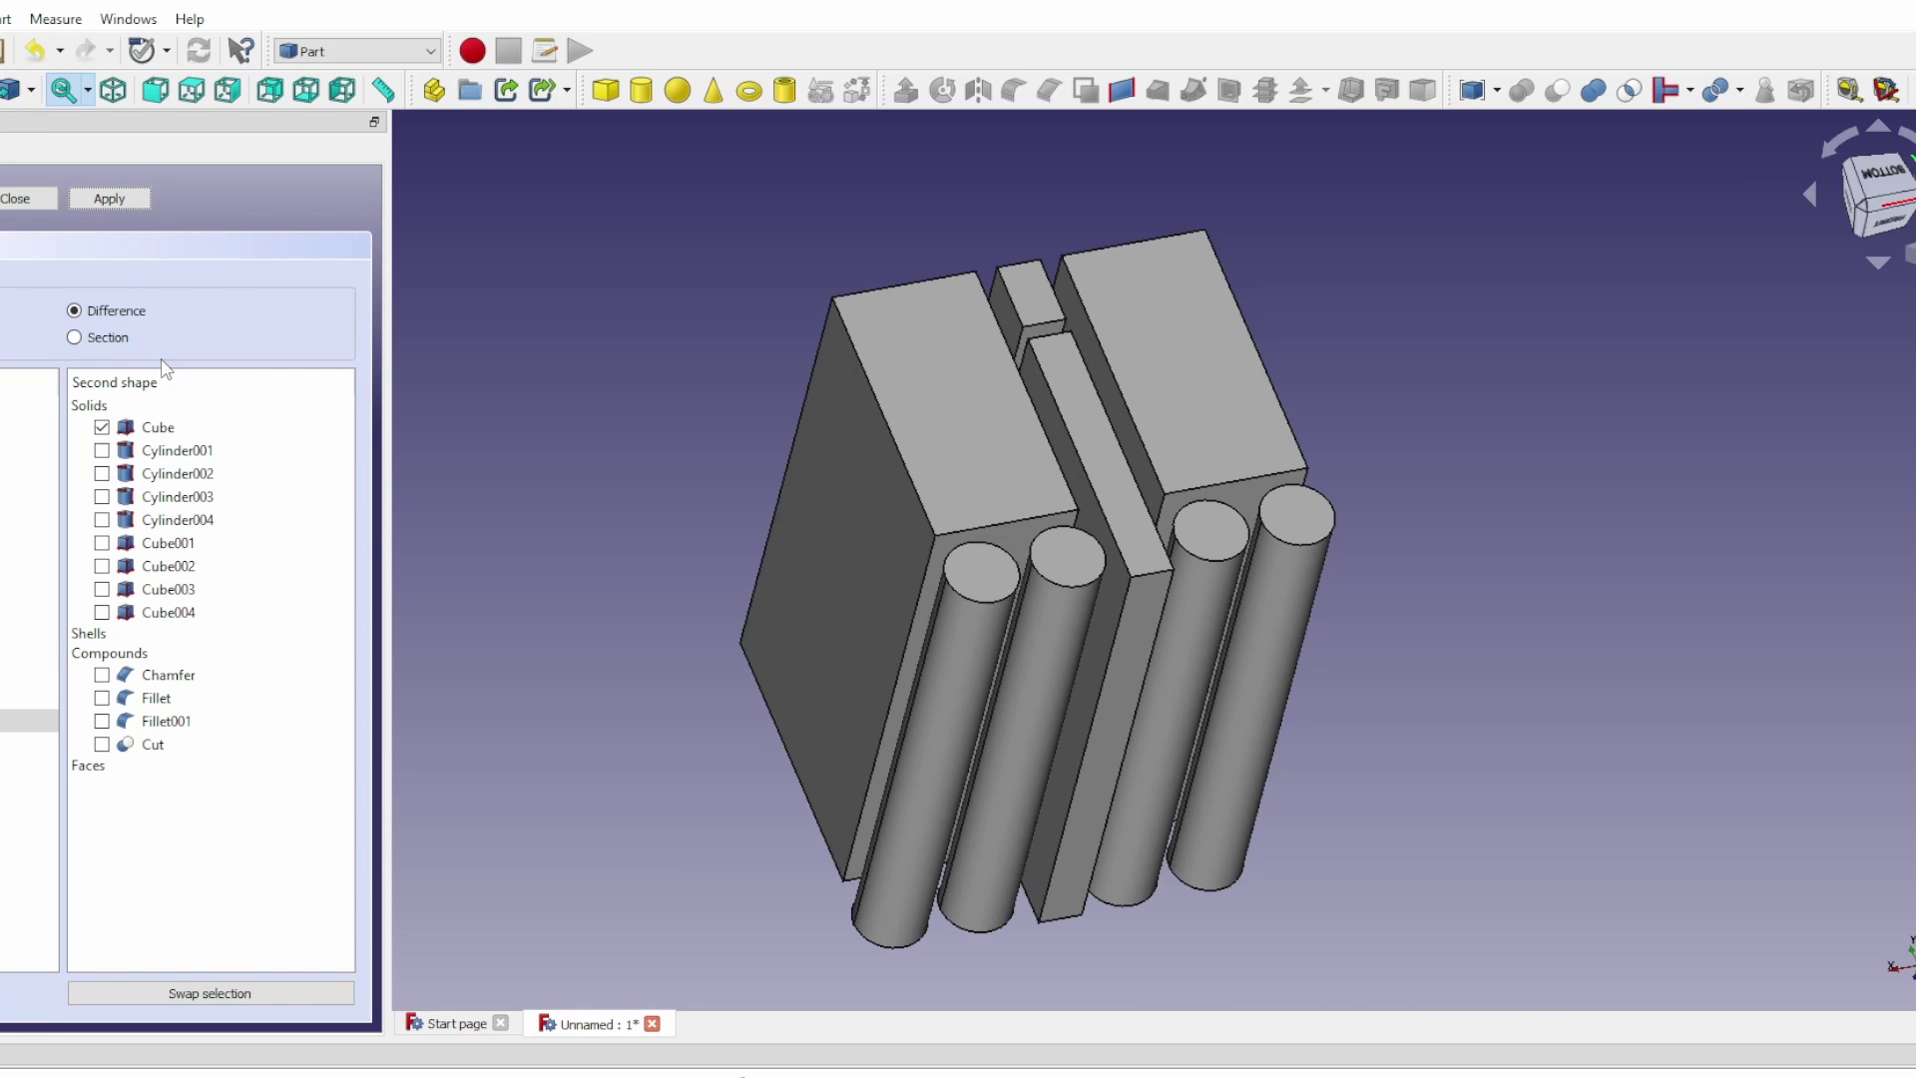
key(ctrl+z)
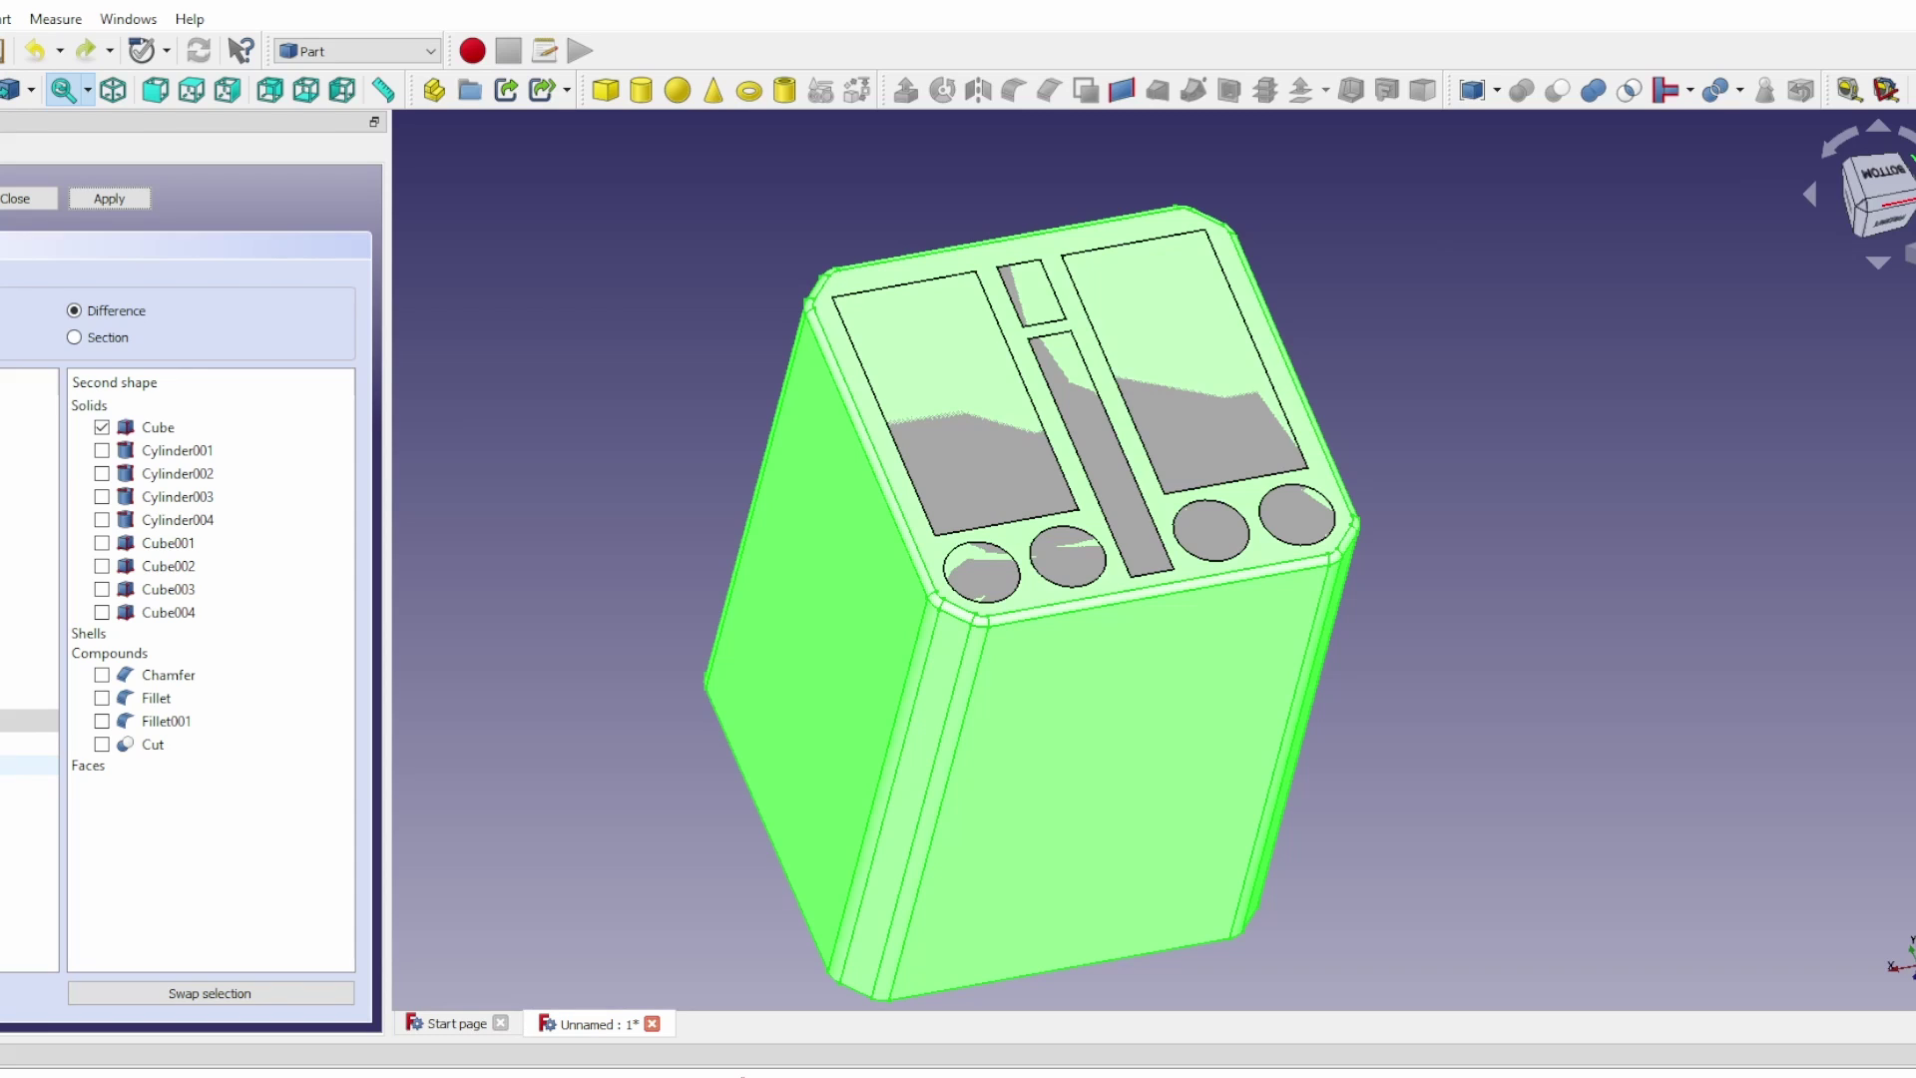
click(12, 198)
Try a Boolean difference on the filleted block with Fillet001 as the second shape
click(946, 730)
click(1004, 742)
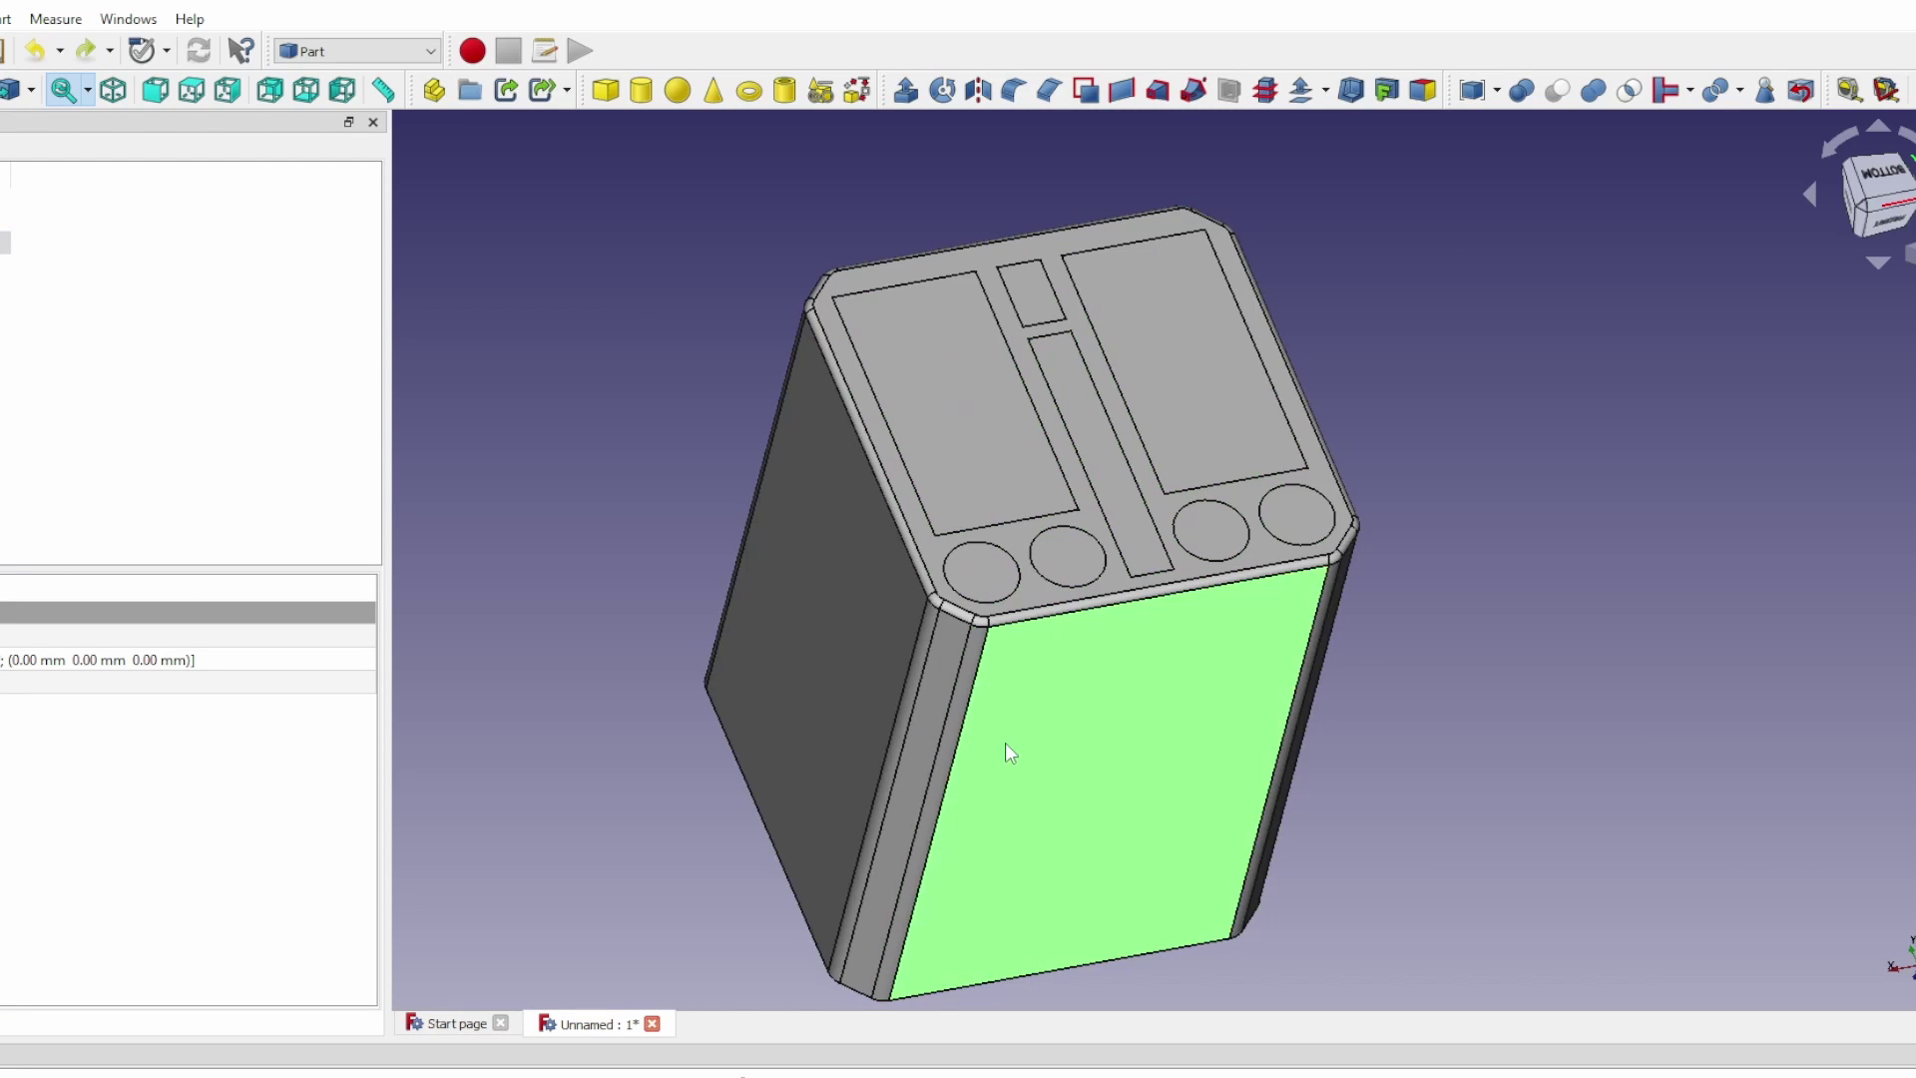
click(1041, 660)
click(1040, 658)
click(1070, 703)
click(1521, 90)
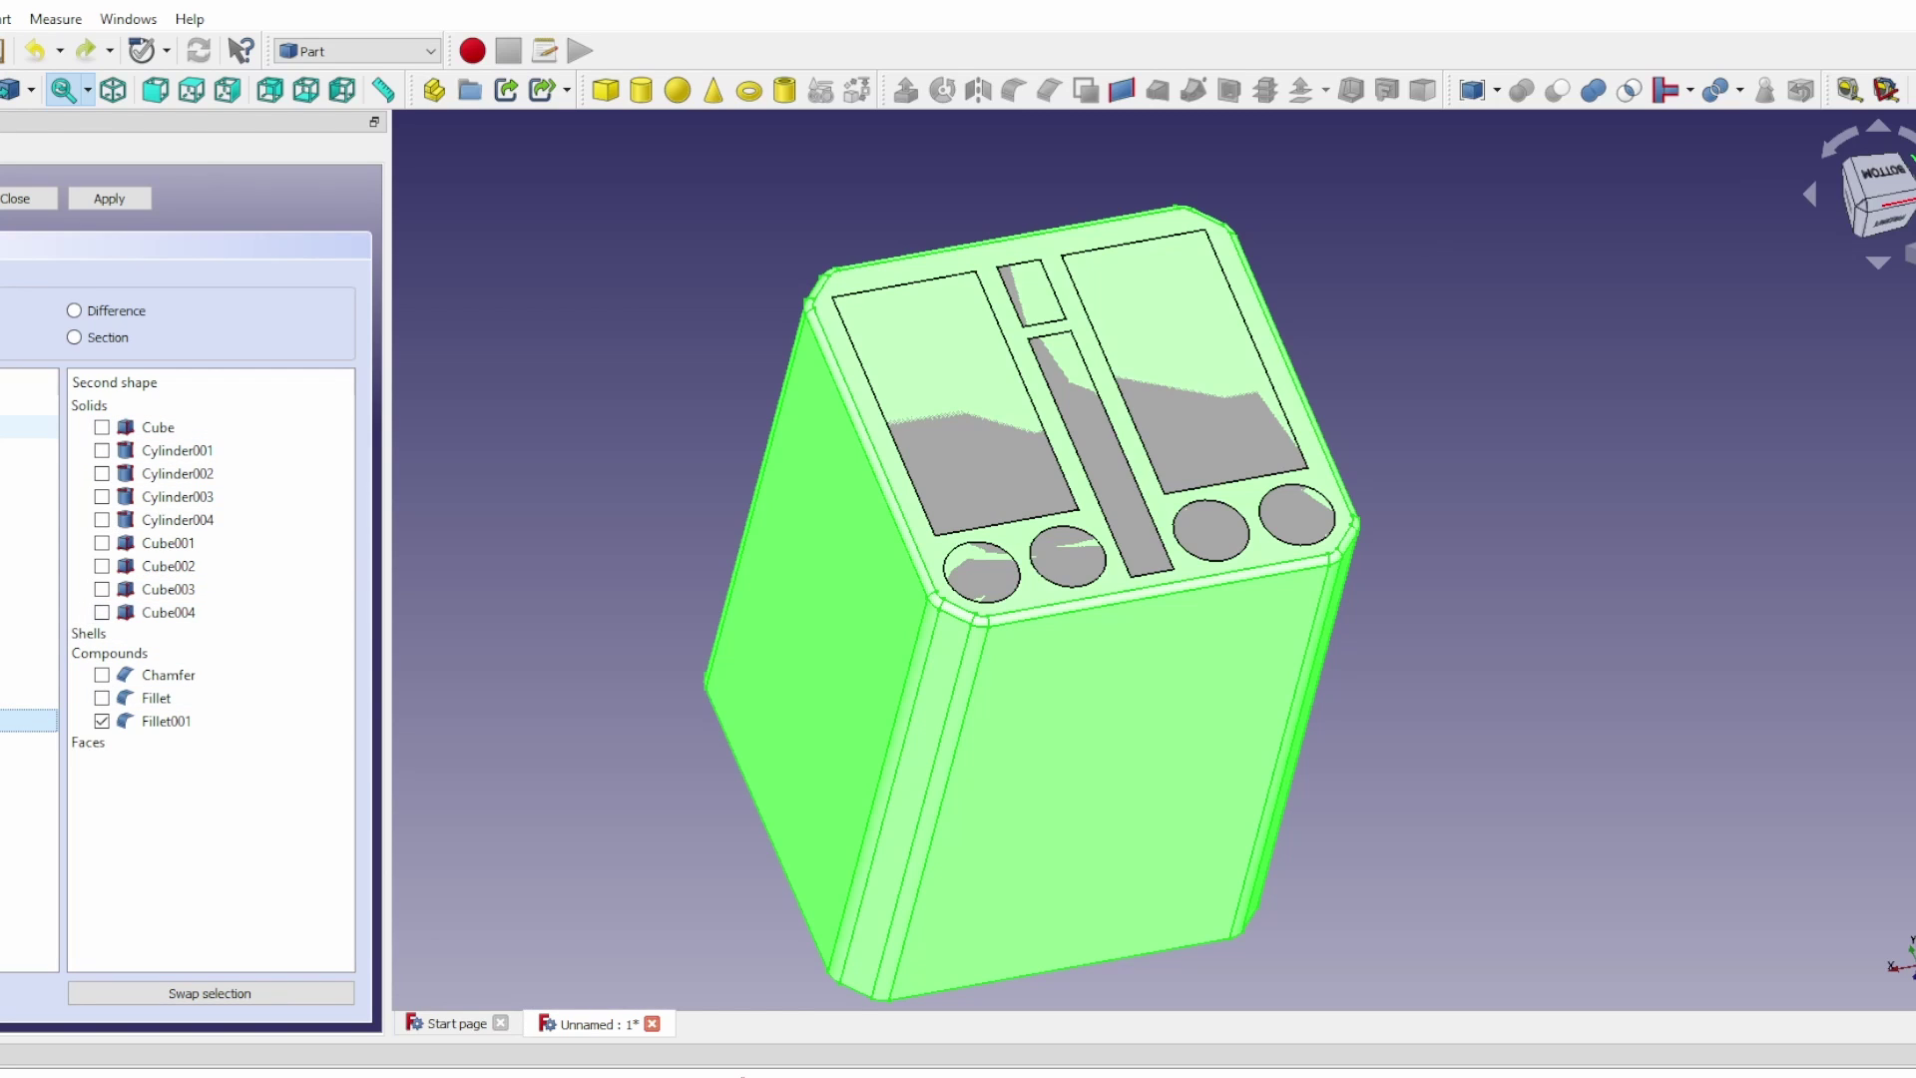
click(74, 310)
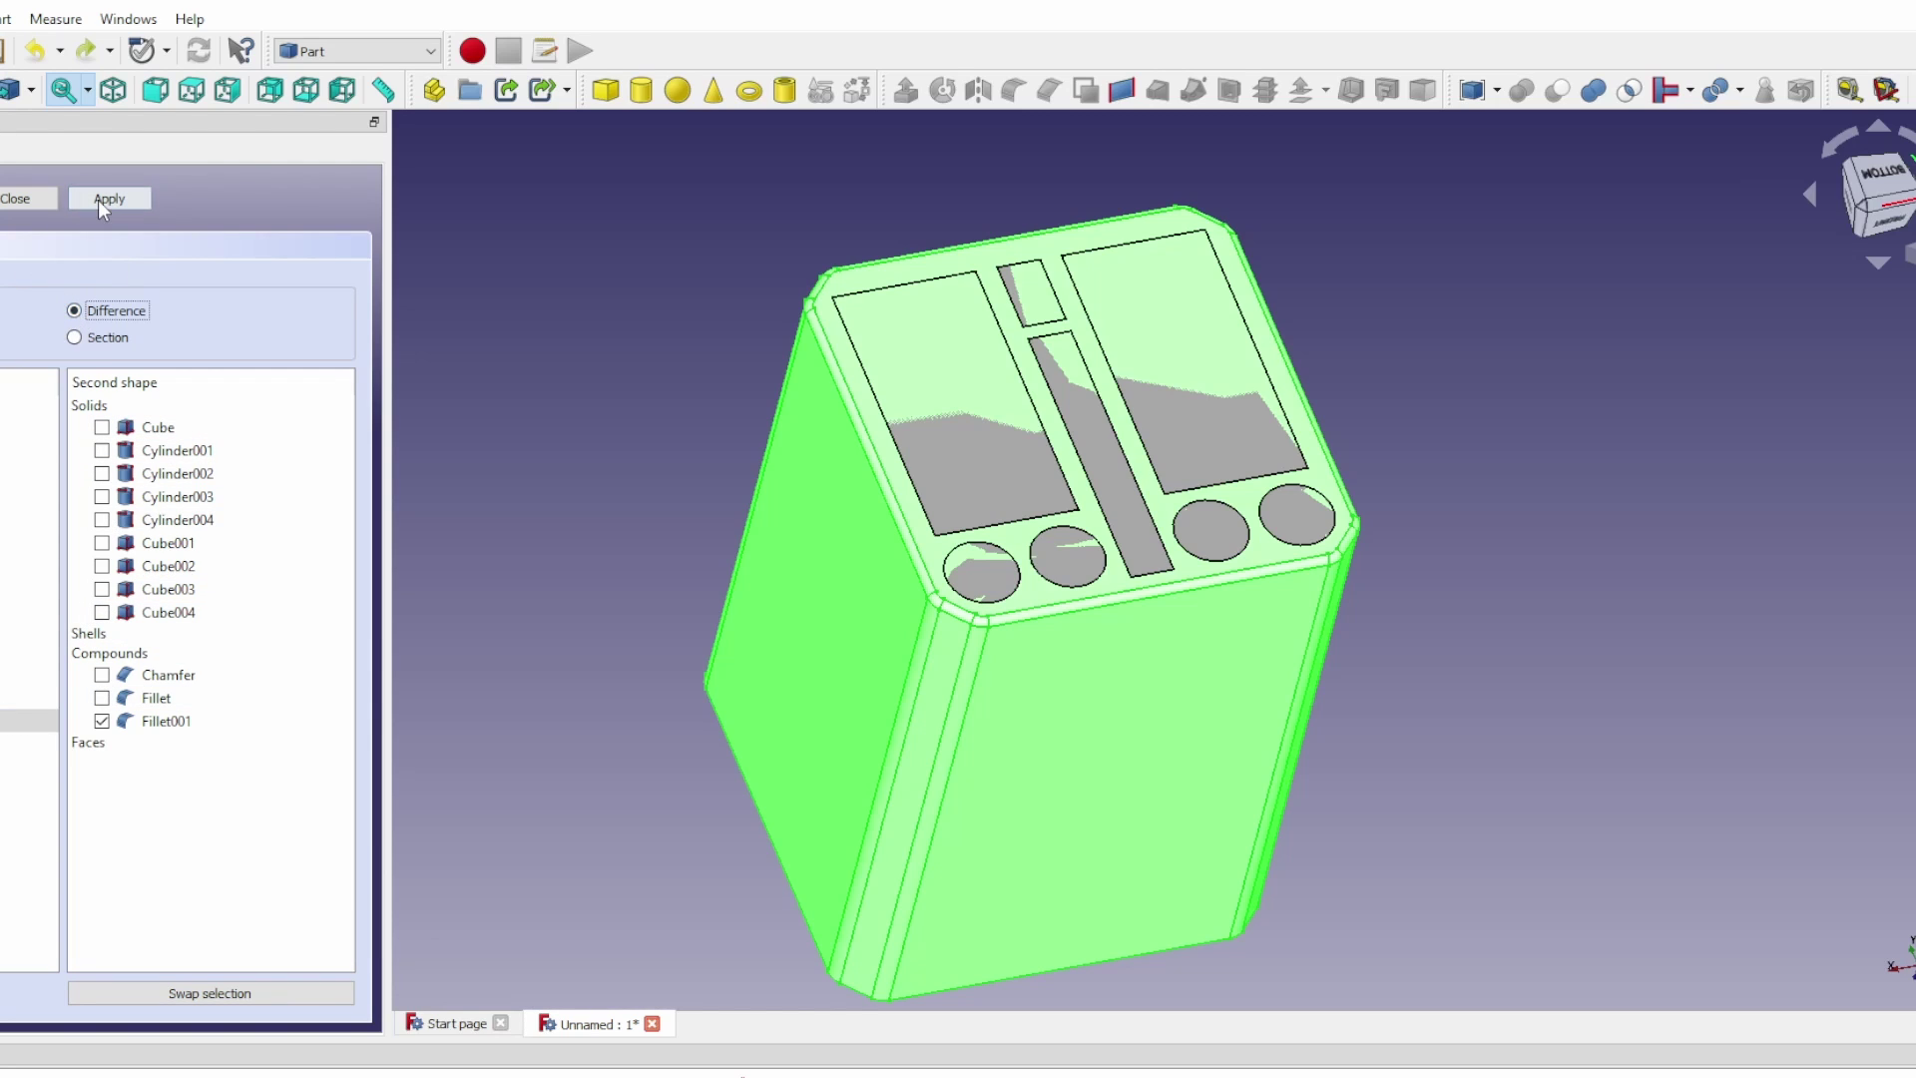
click(99, 199)
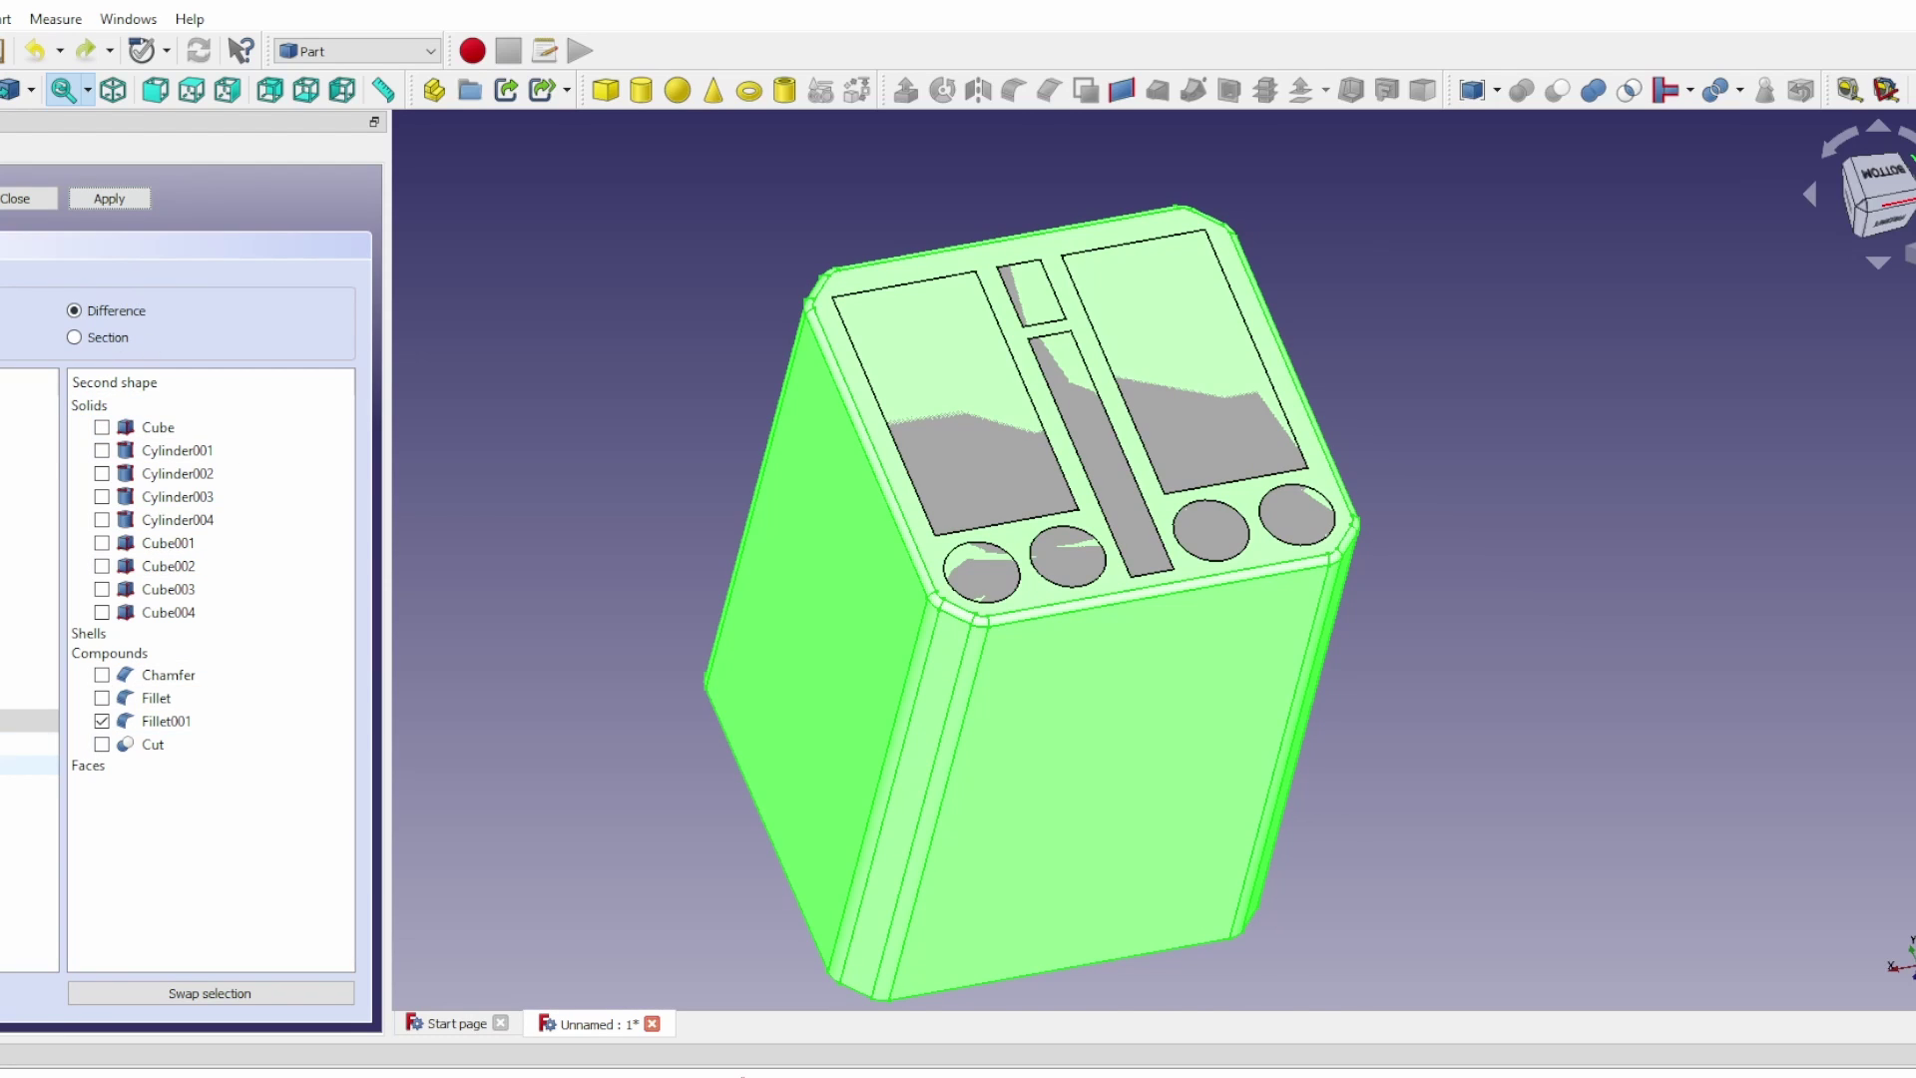
Subtract Cylinder001 from Fillet001 with a Boolean difference to cut the first round hole at the block's corner
click(38, 720)
click(102, 428)
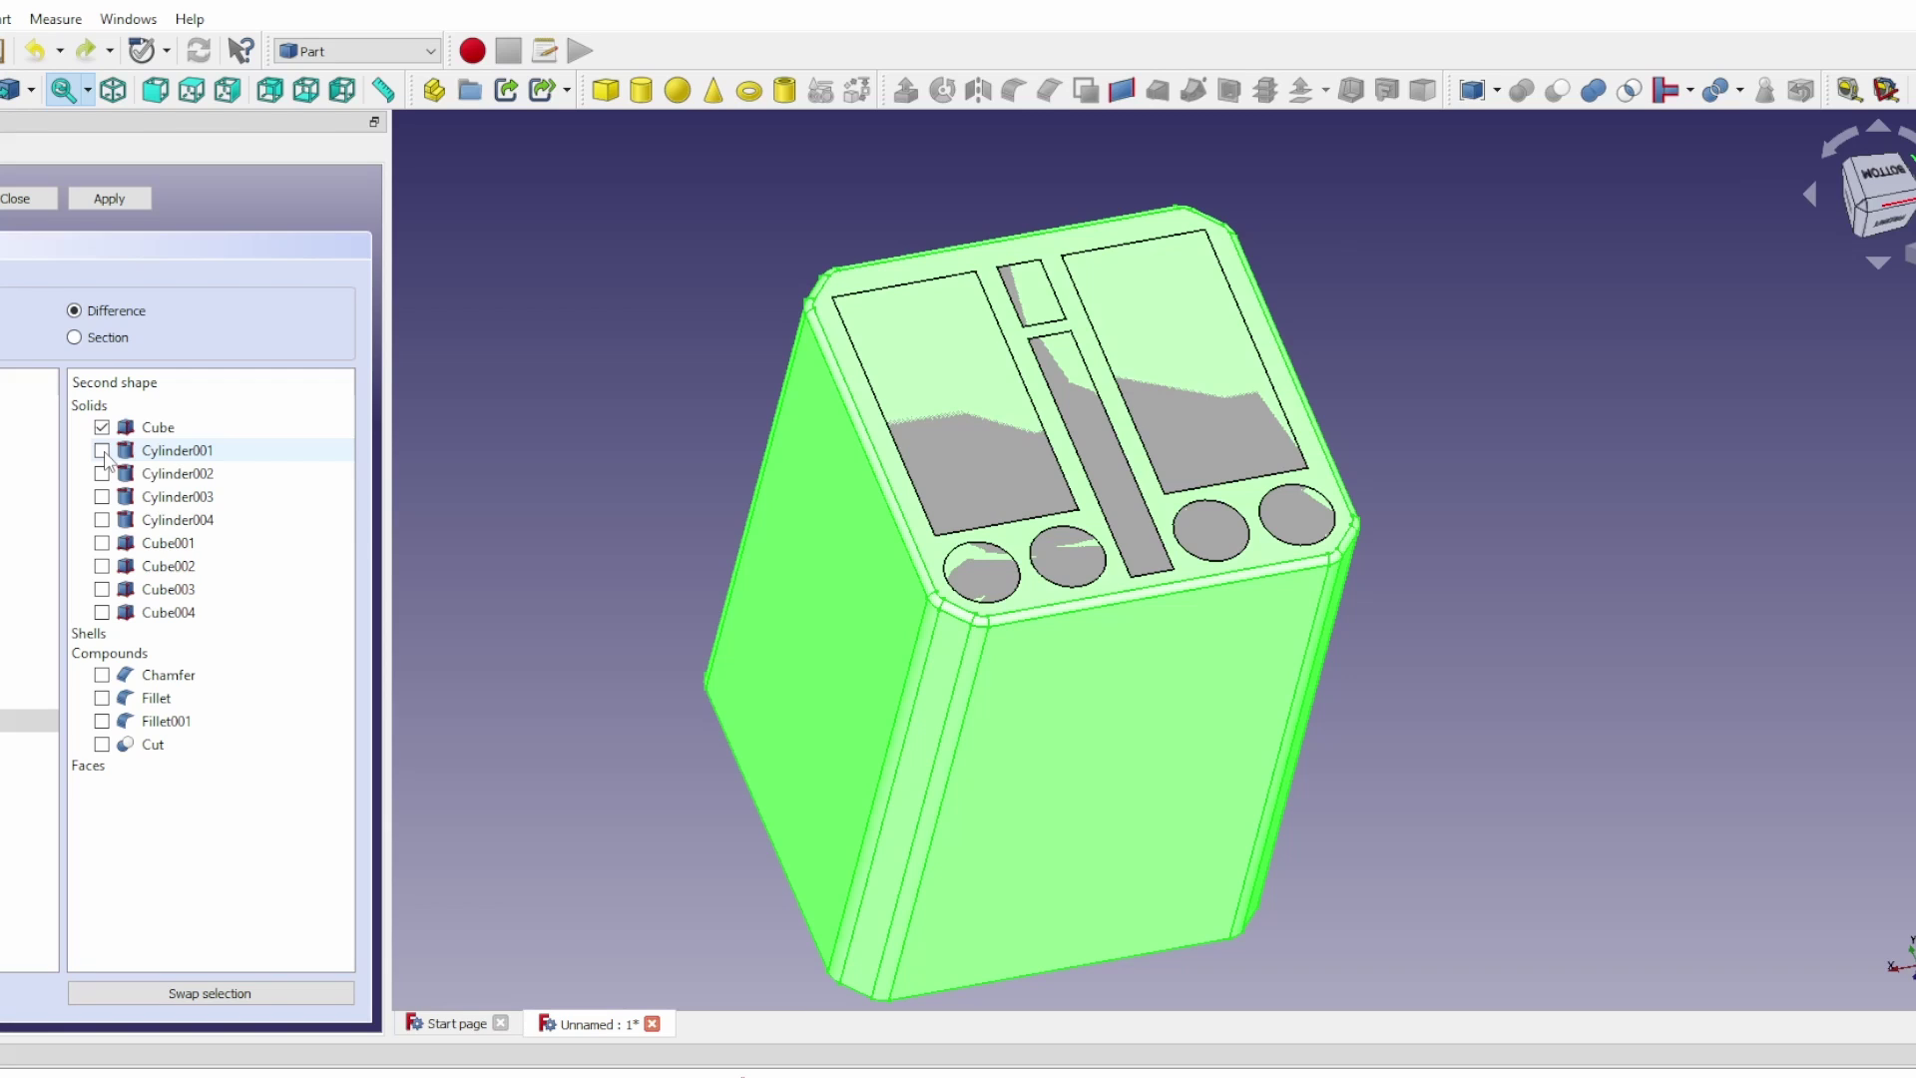
click(102, 450)
click(108, 199)
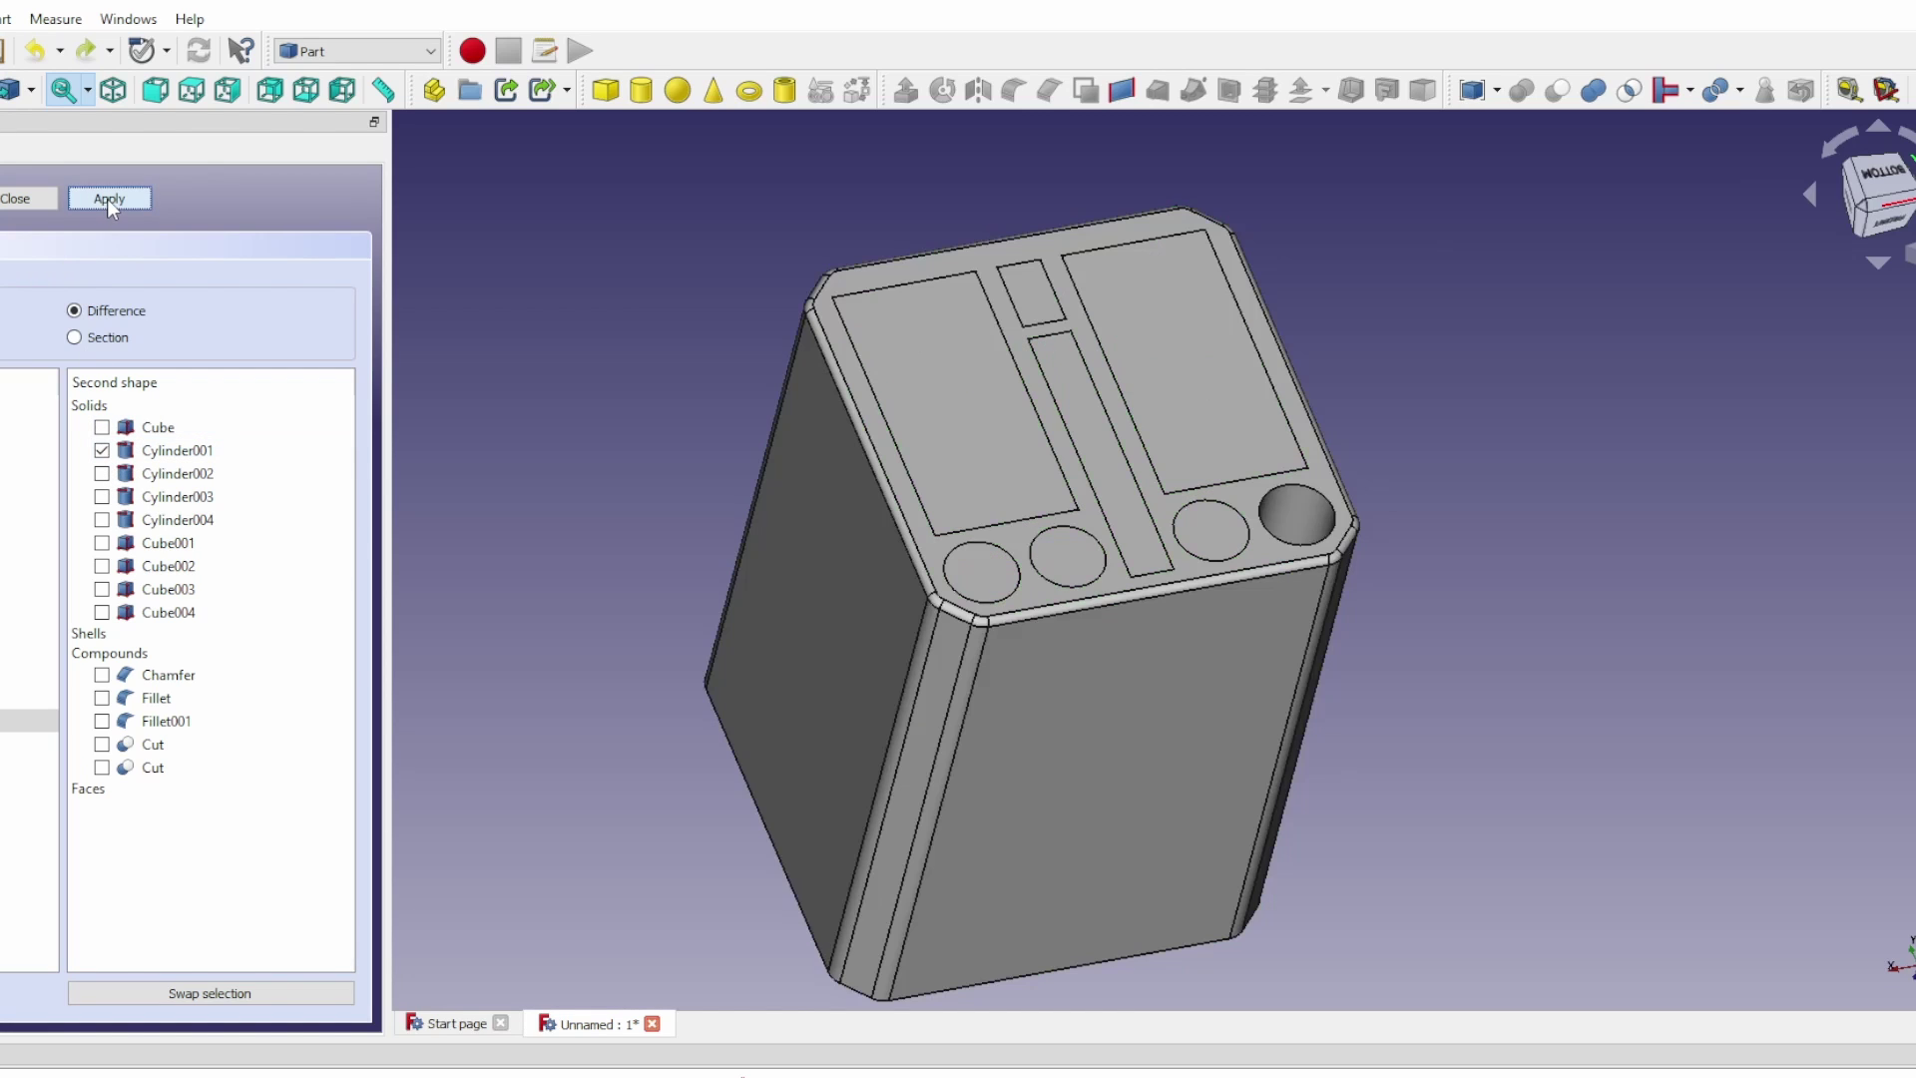
click(28, 199)
Subtract Cylinder002 from the cut block with a Boolean difference to open the round hole at the opposite corner
click(1129, 650)
click(1519, 93)
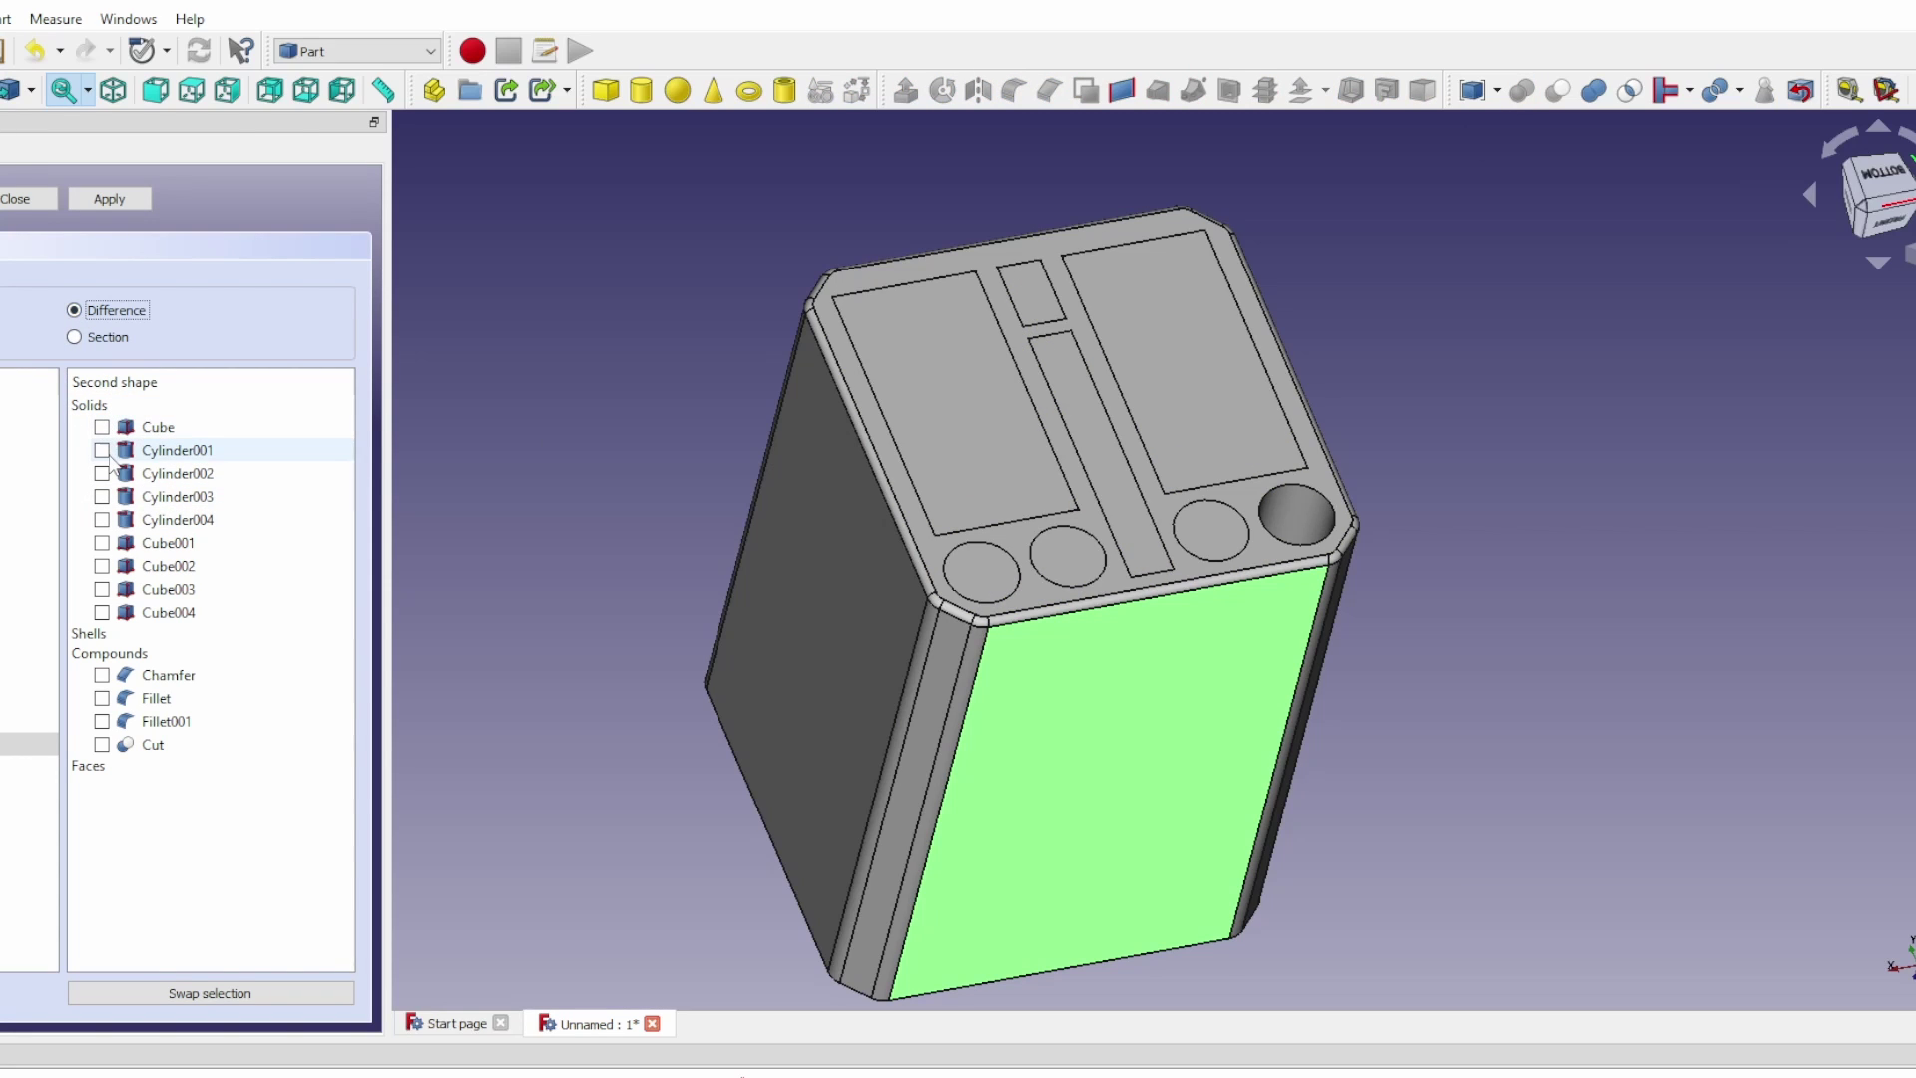
click(75, 310)
click(96, 200)
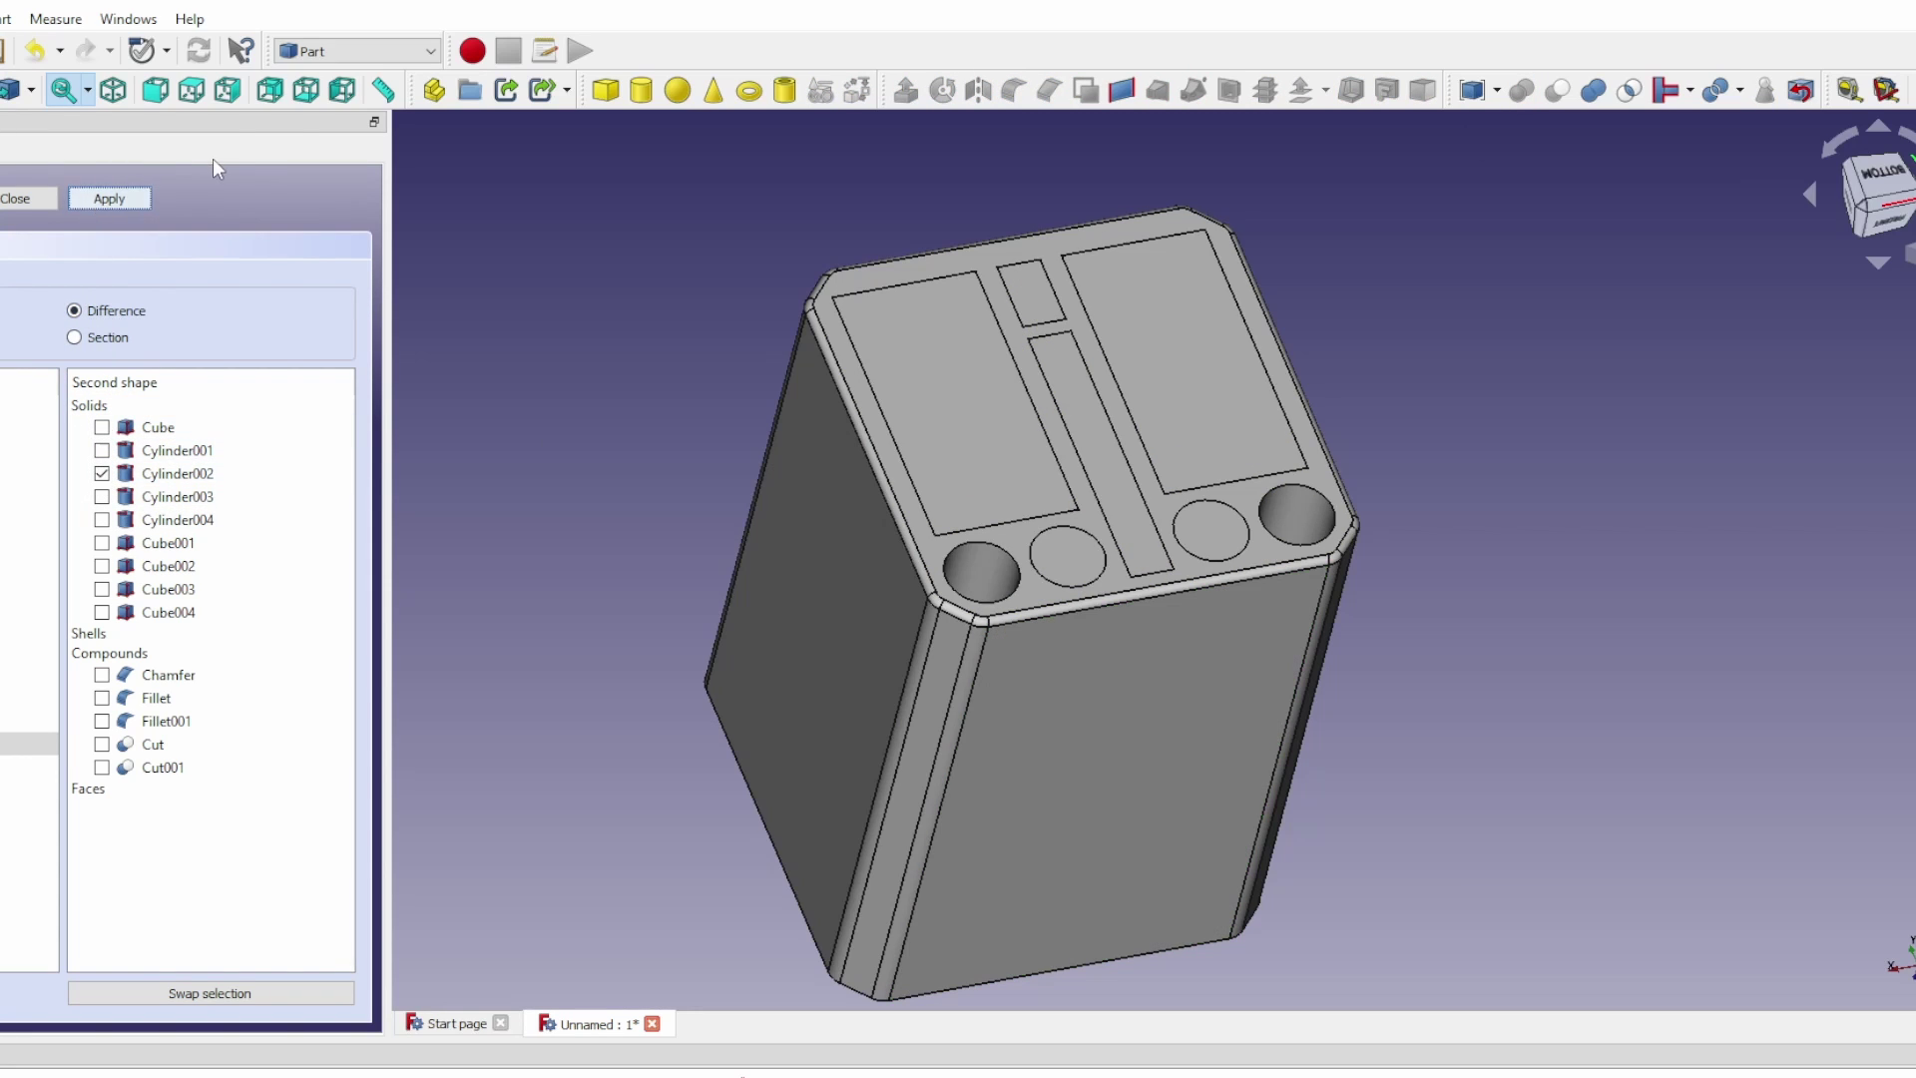
click(26, 200)
Subtract Cylinder003 from the block with a Boolean difference to open the round hole beside Cylinder002's, and leave the Boolean command
click(1142, 728)
click(1521, 90)
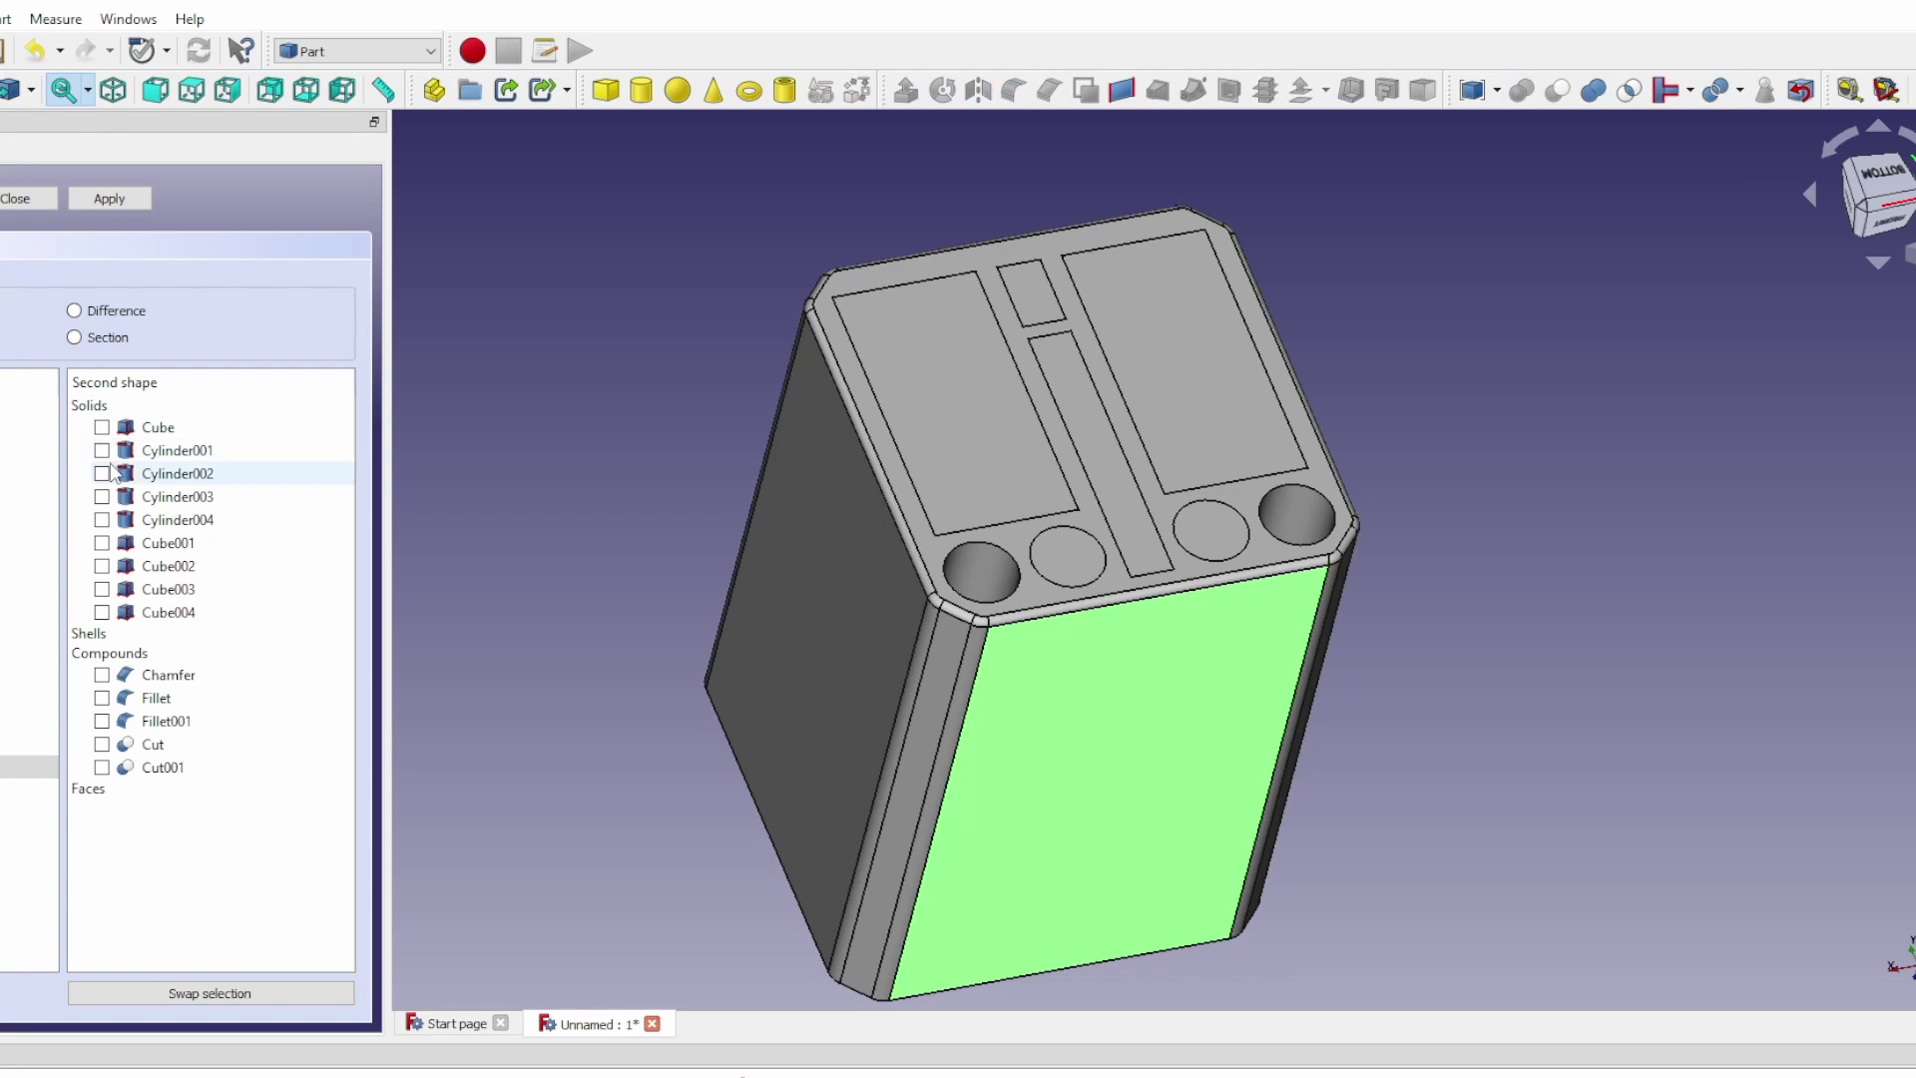
click(102, 496)
click(73, 311)
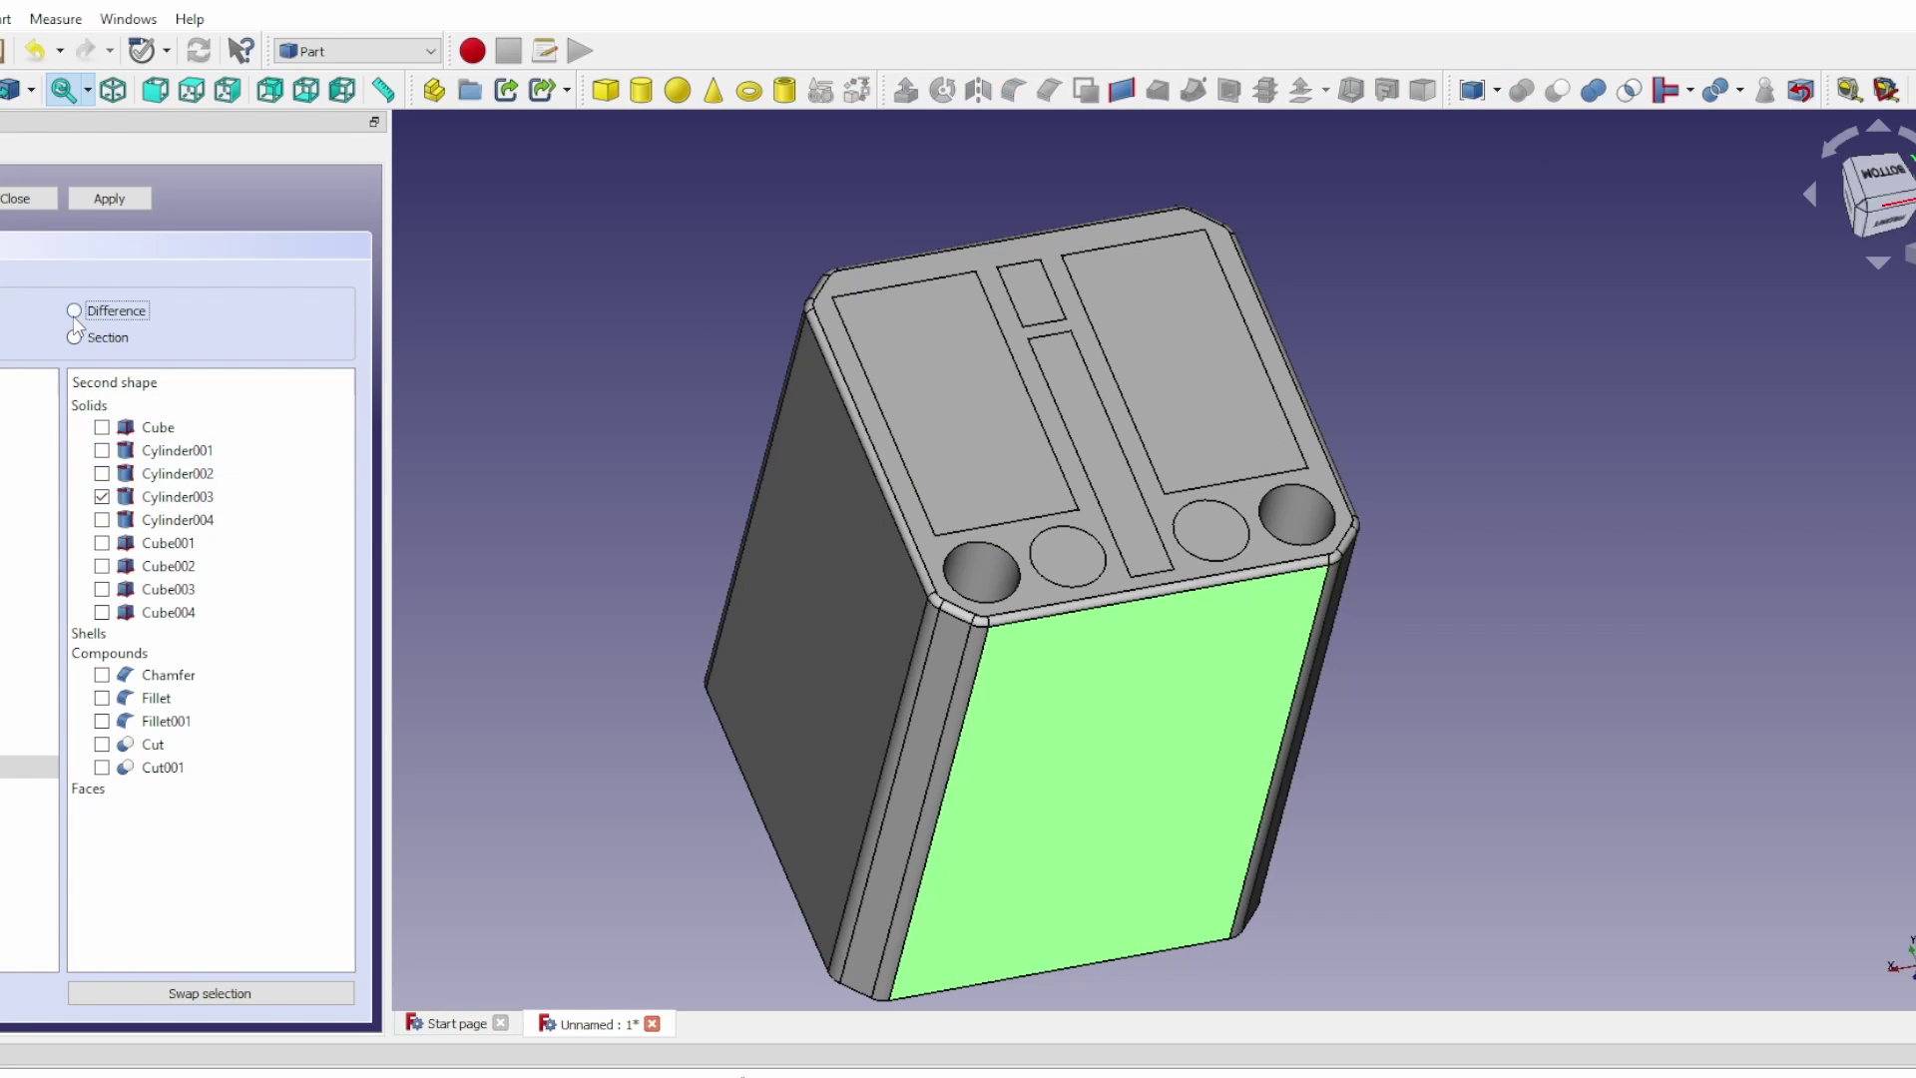
click(110, 199)
click(1184, 642)
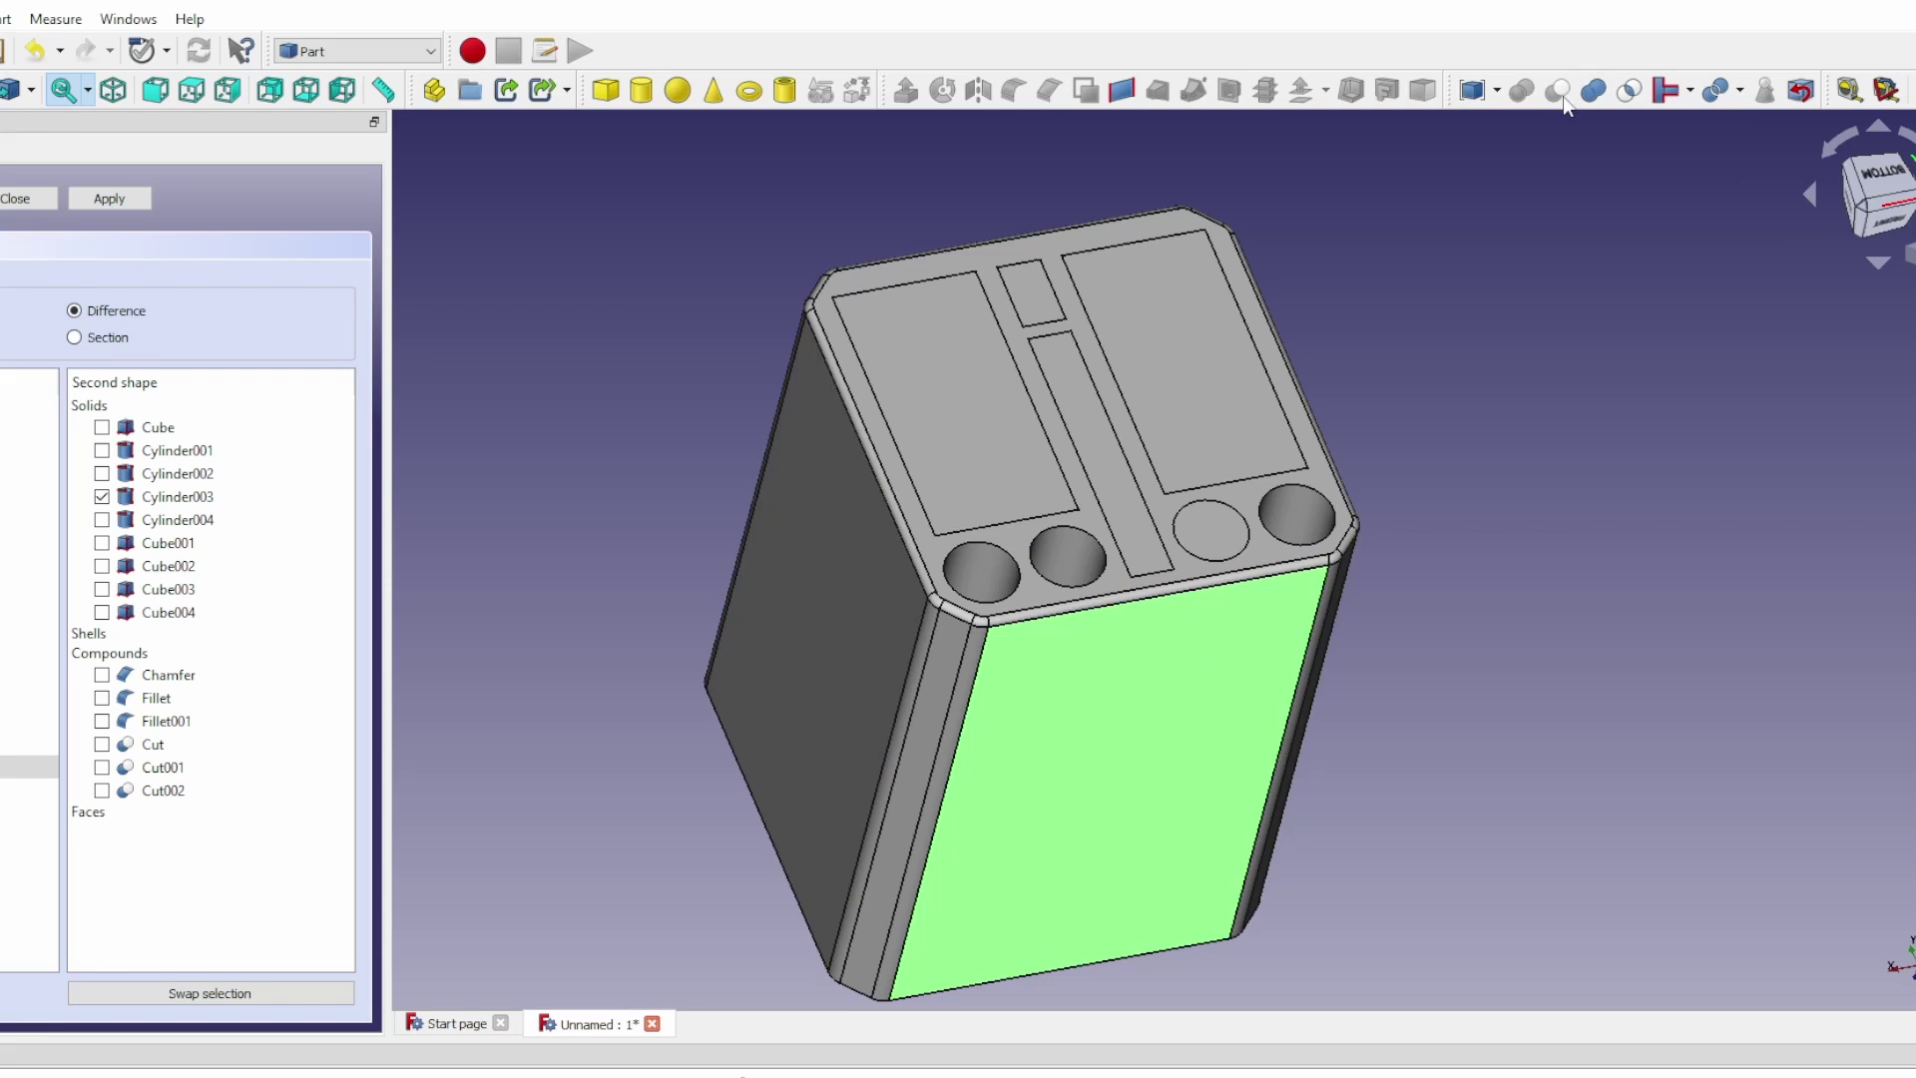
click(1588, 97)
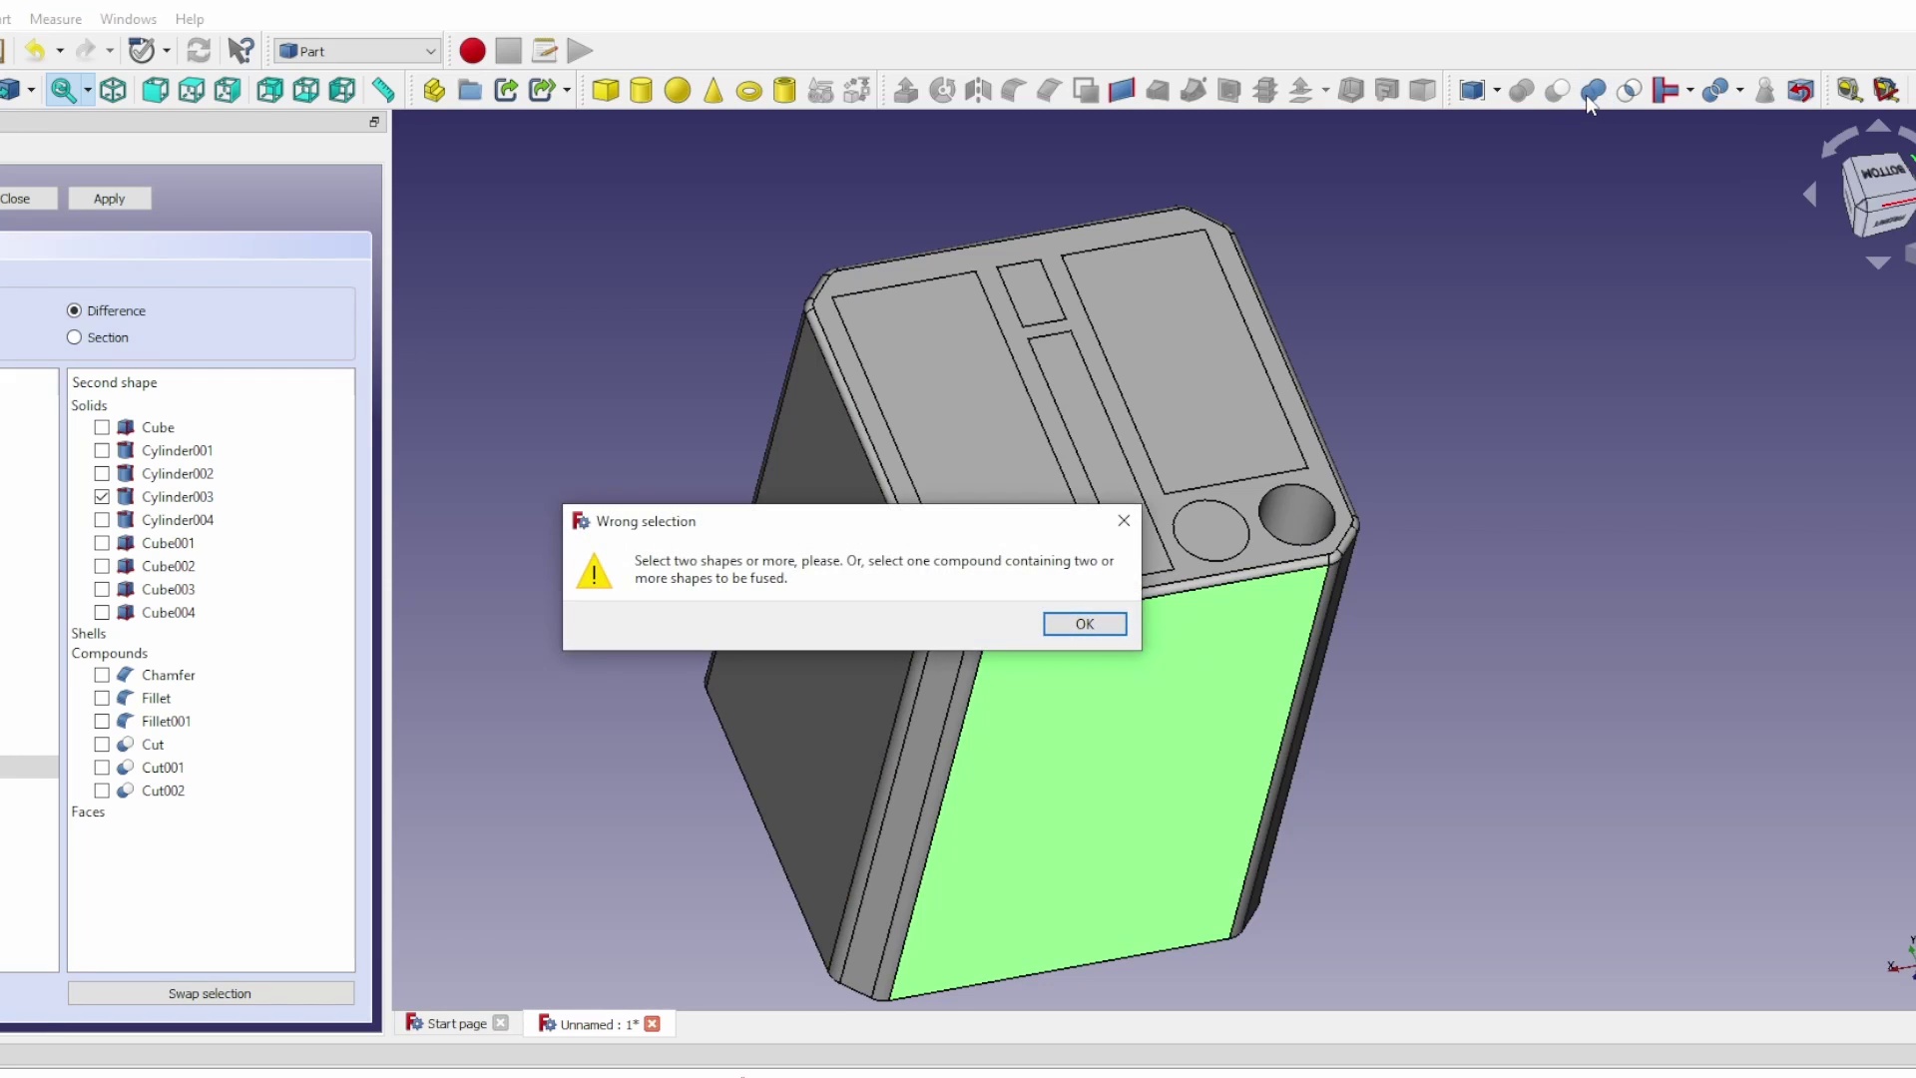
click(1123, 520)
key(Escape)
Subtract Cylinder004 from the block with a Boolean difference to open the last of the four round holes
click(1185, 586)
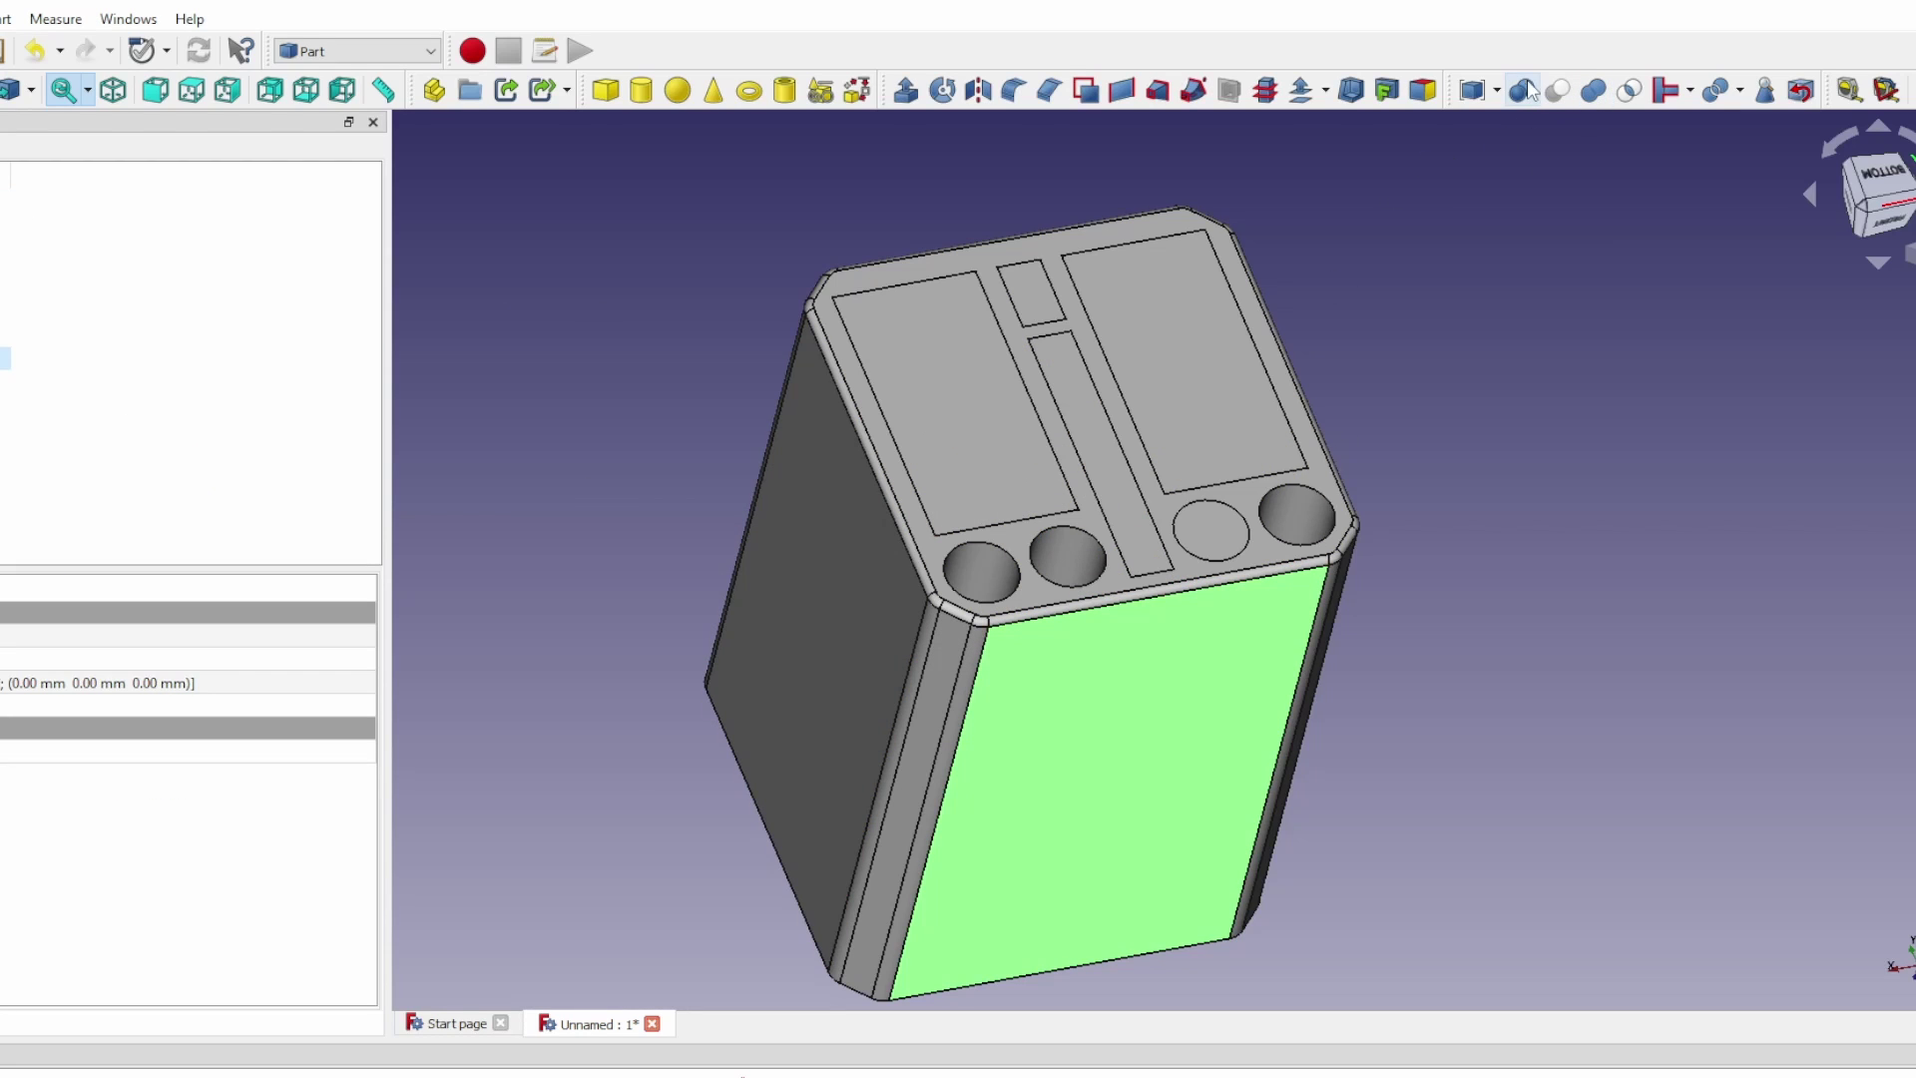
click(1521, 90)
click(102, 519)
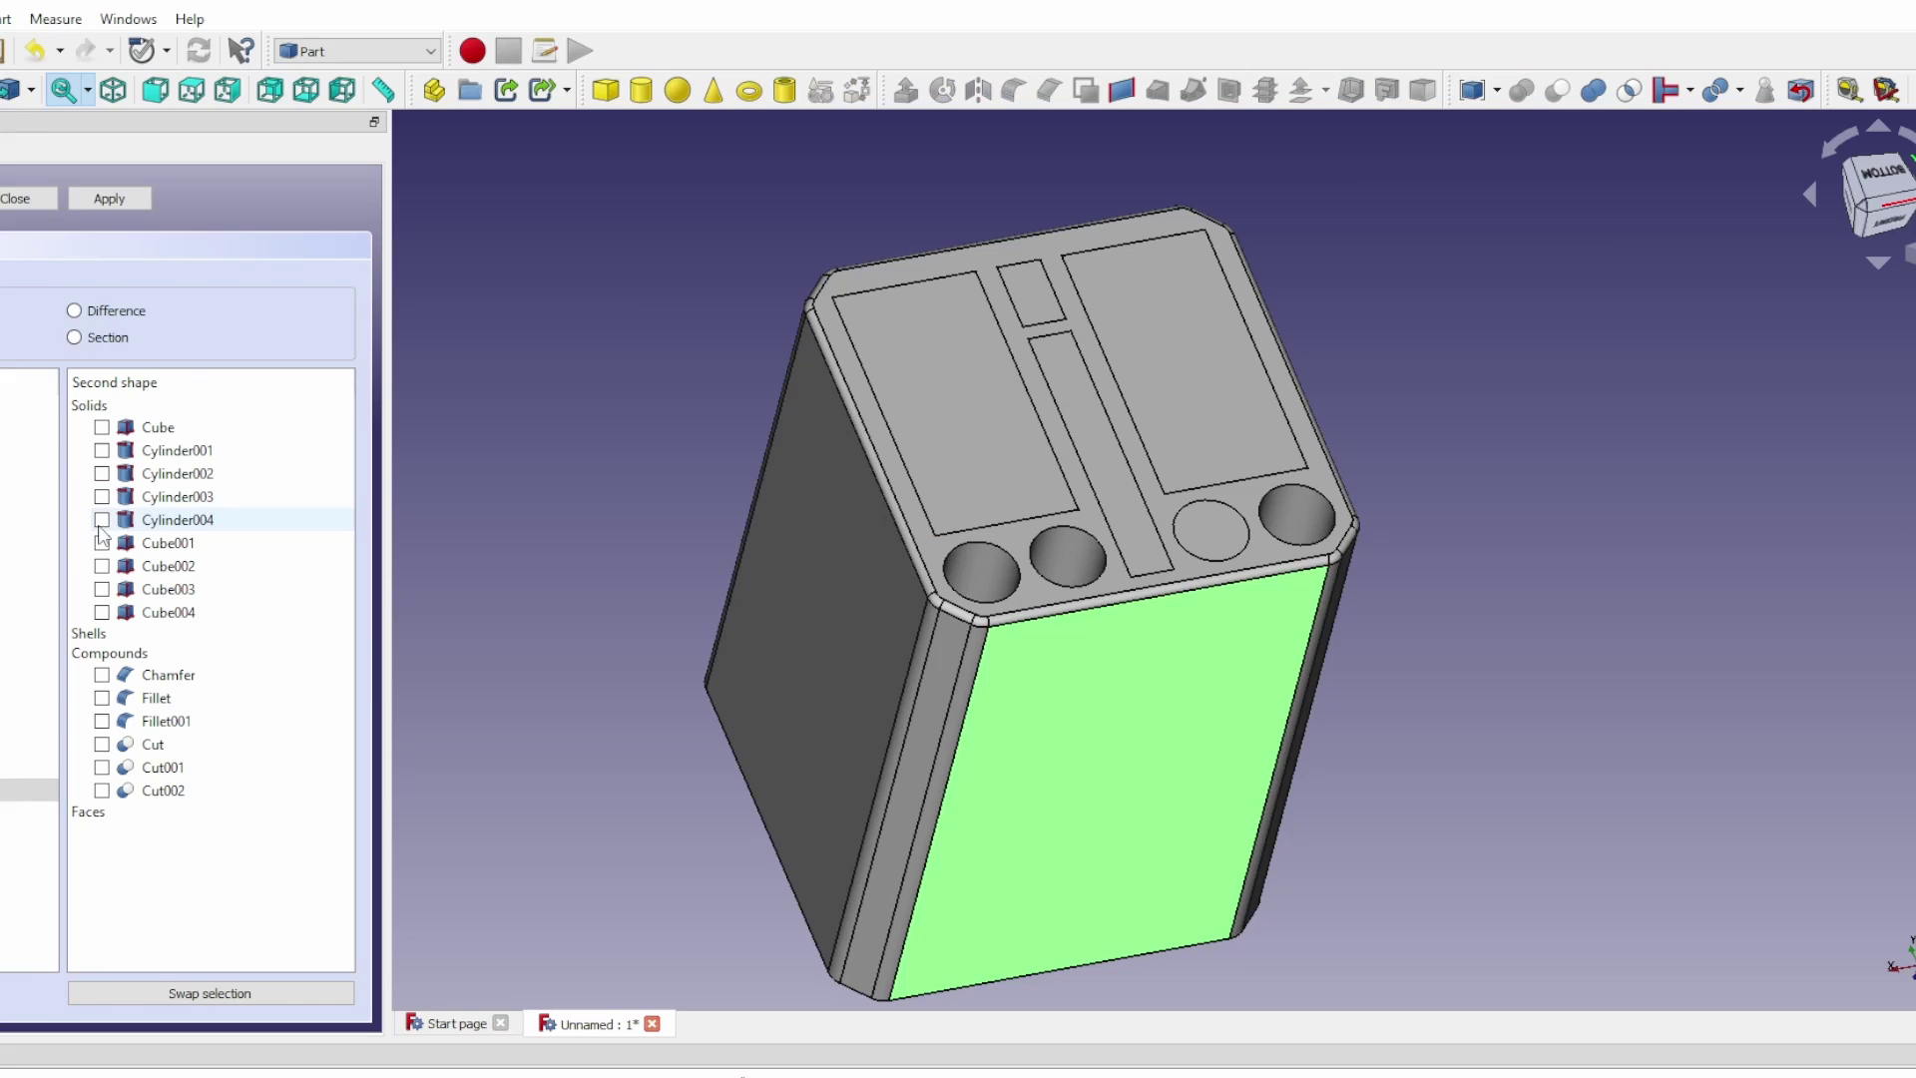
click(74, 310)
click(109, 199)
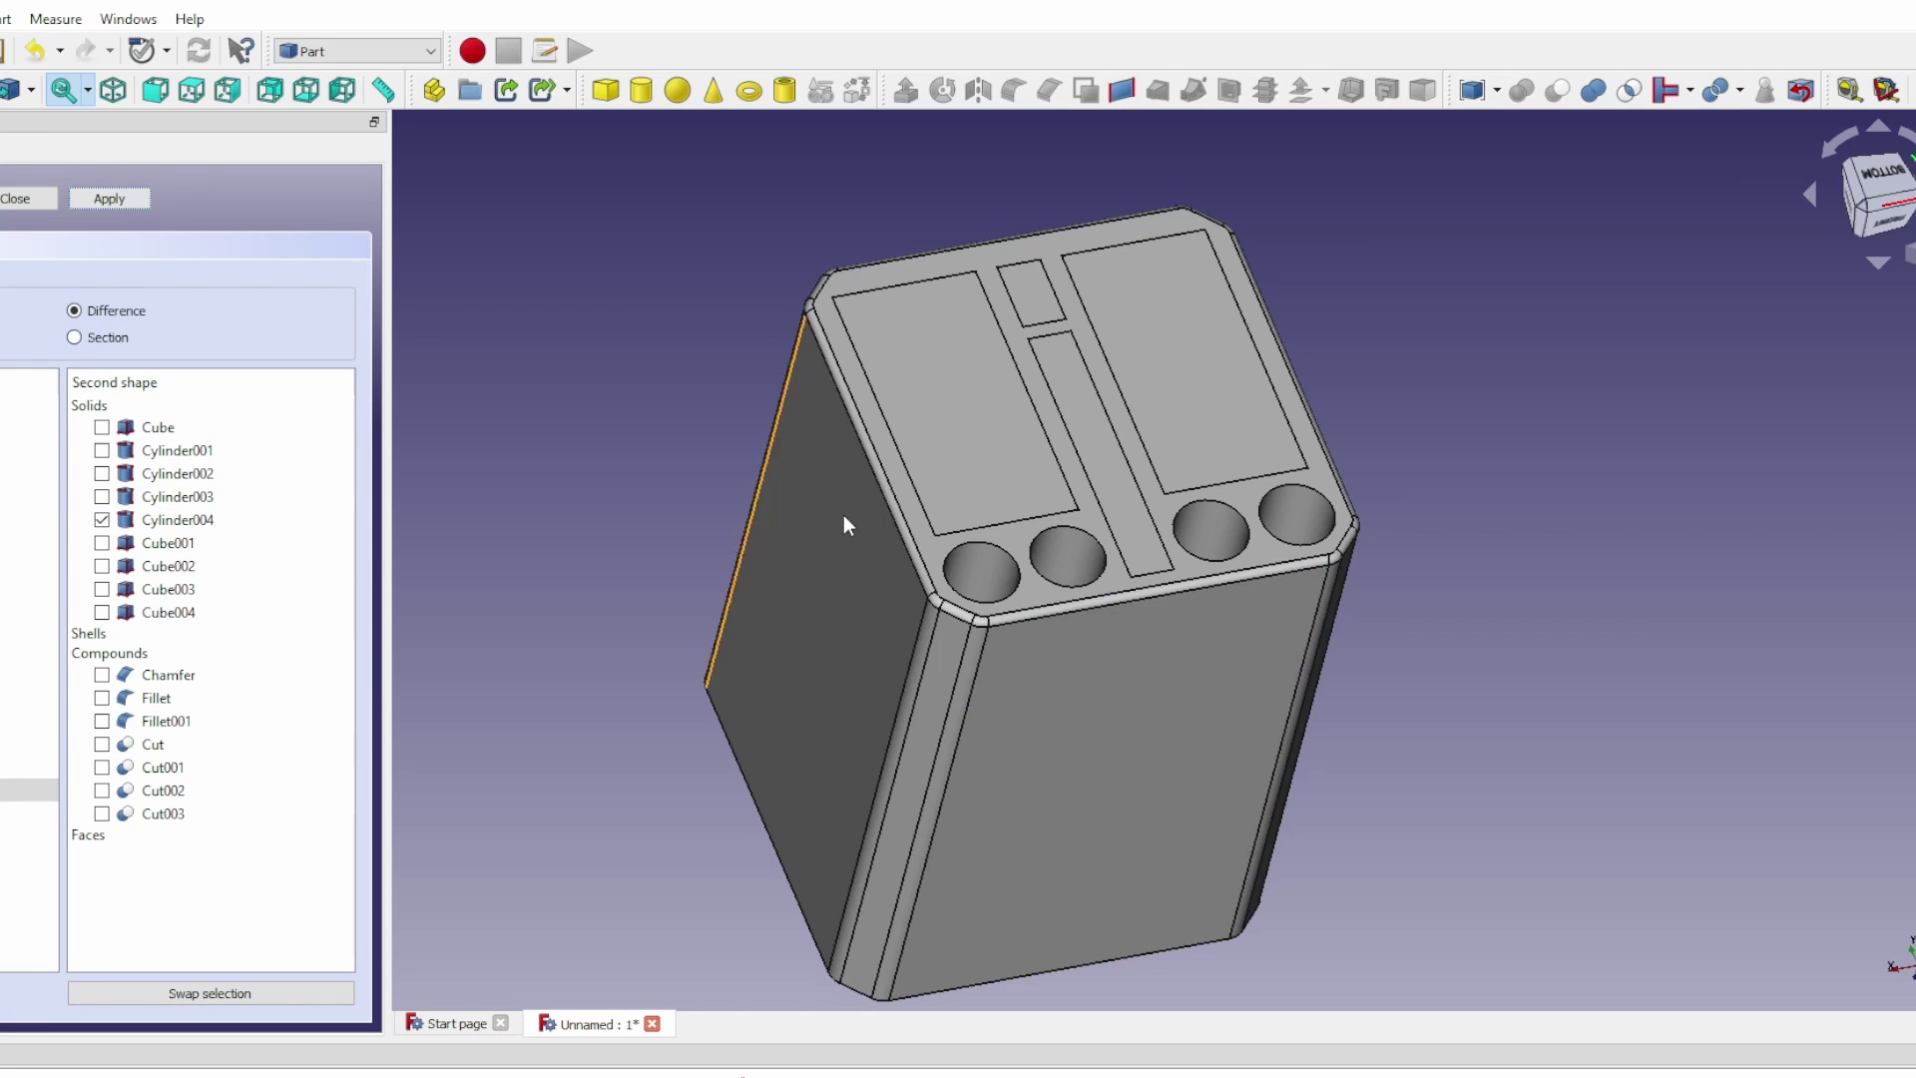
click(1051, 689)
click(26, 200)
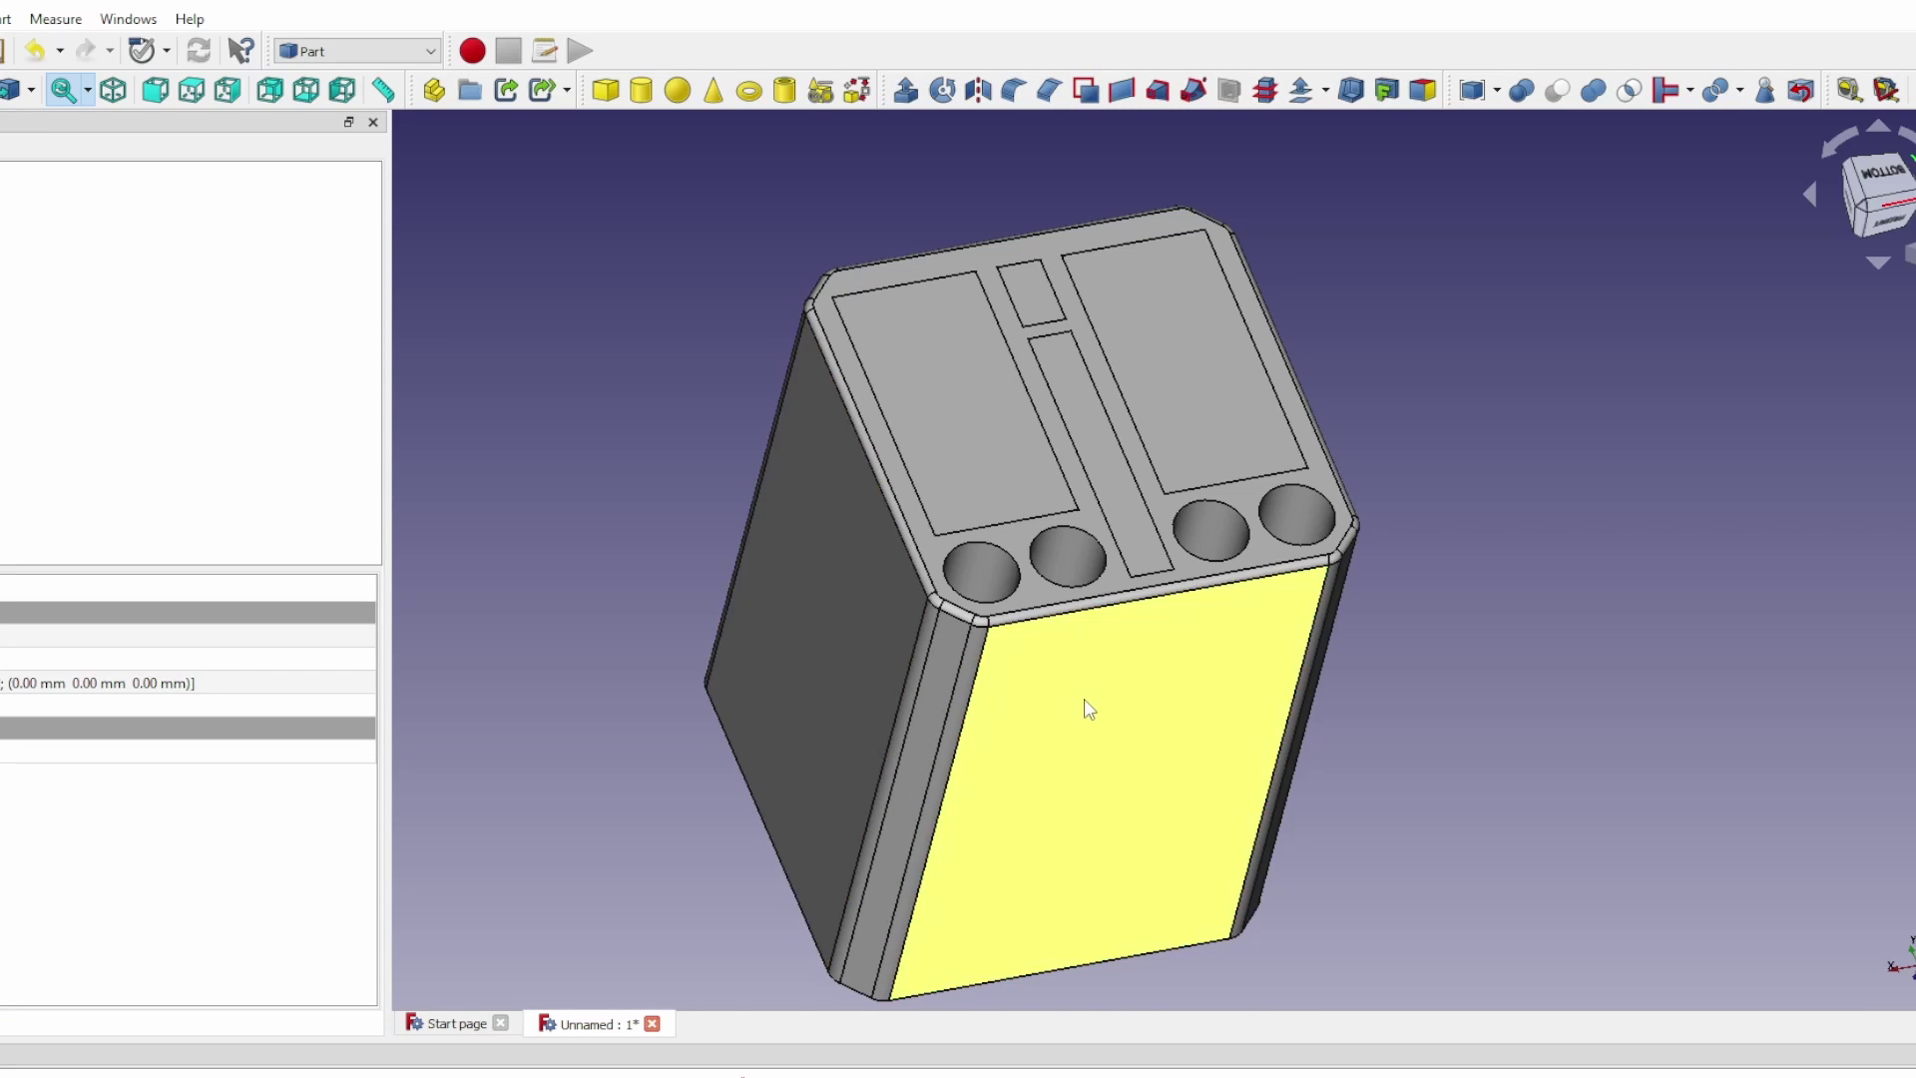
Subtract the slim box Cube001 from the block with a Boolean difference to cut the narrow central slot
click(1082, 587)
click(1521, 89)
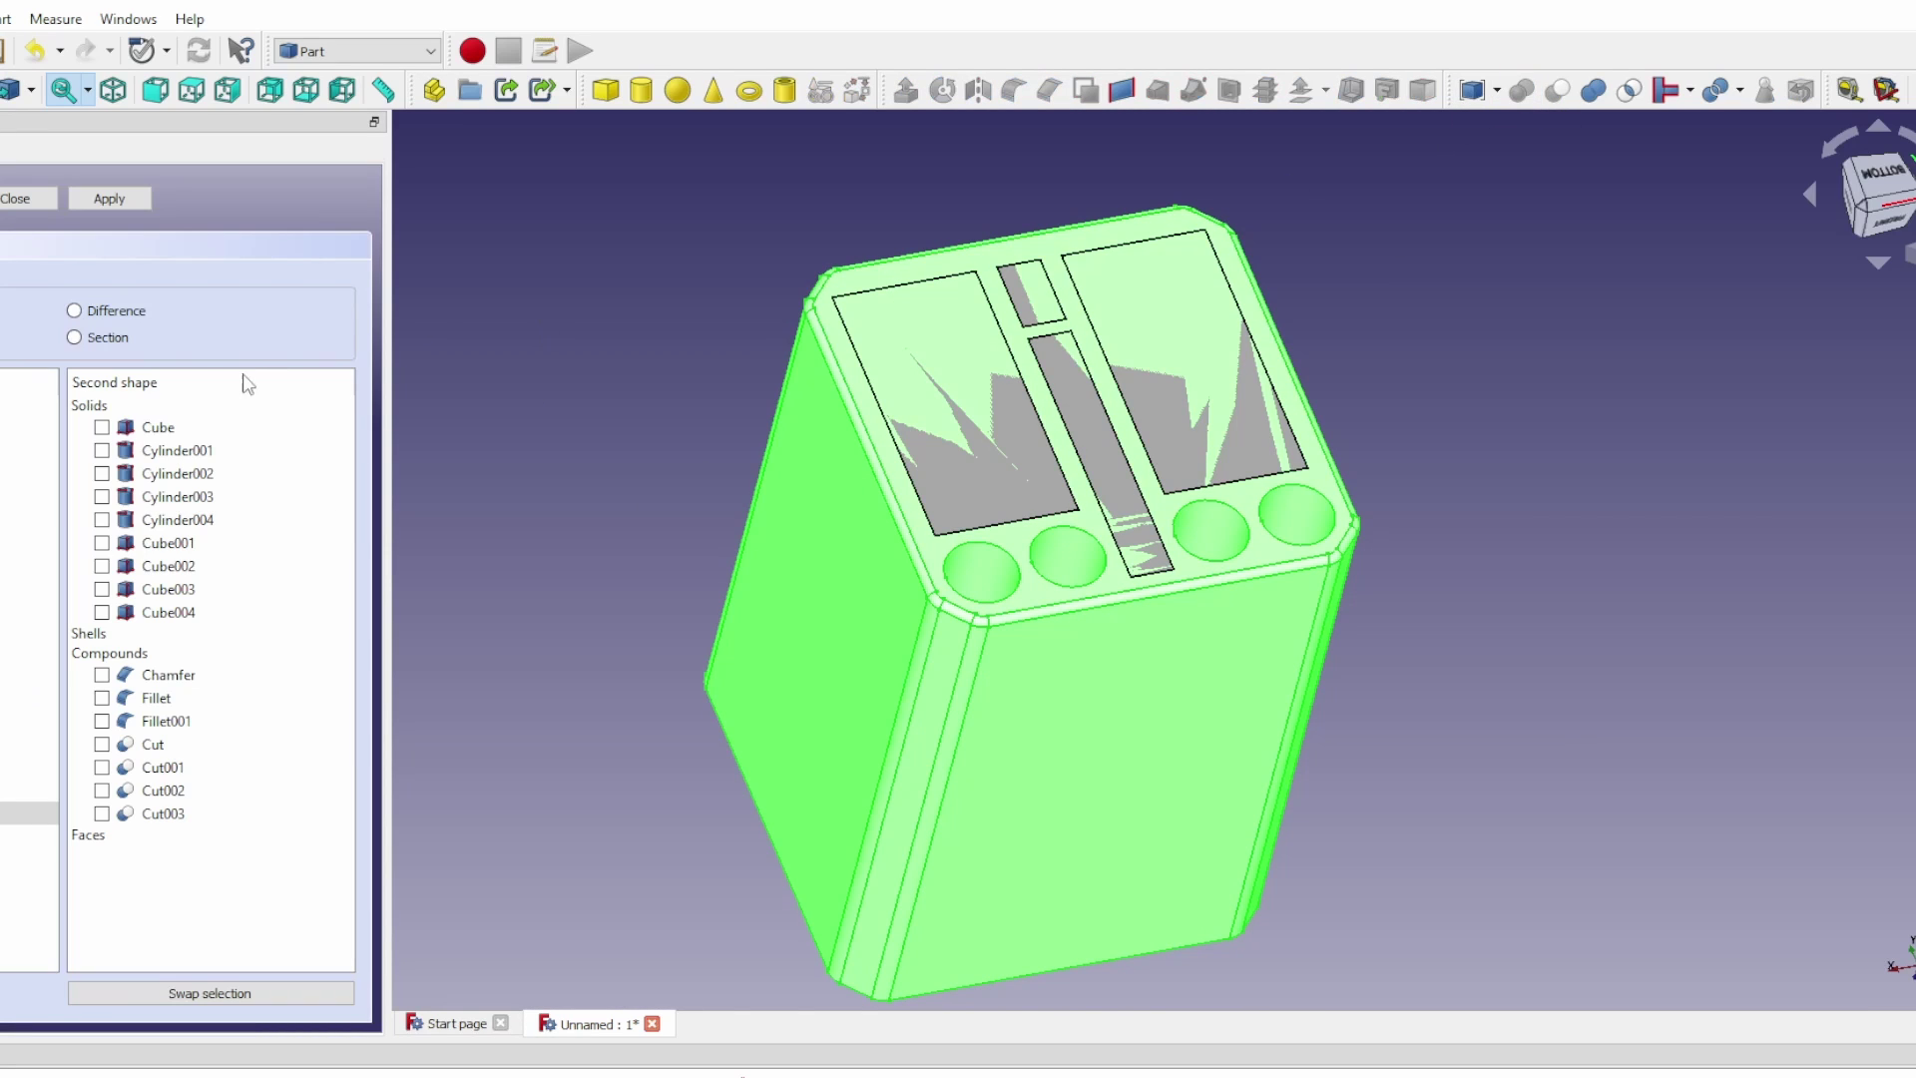
click(111, 549)
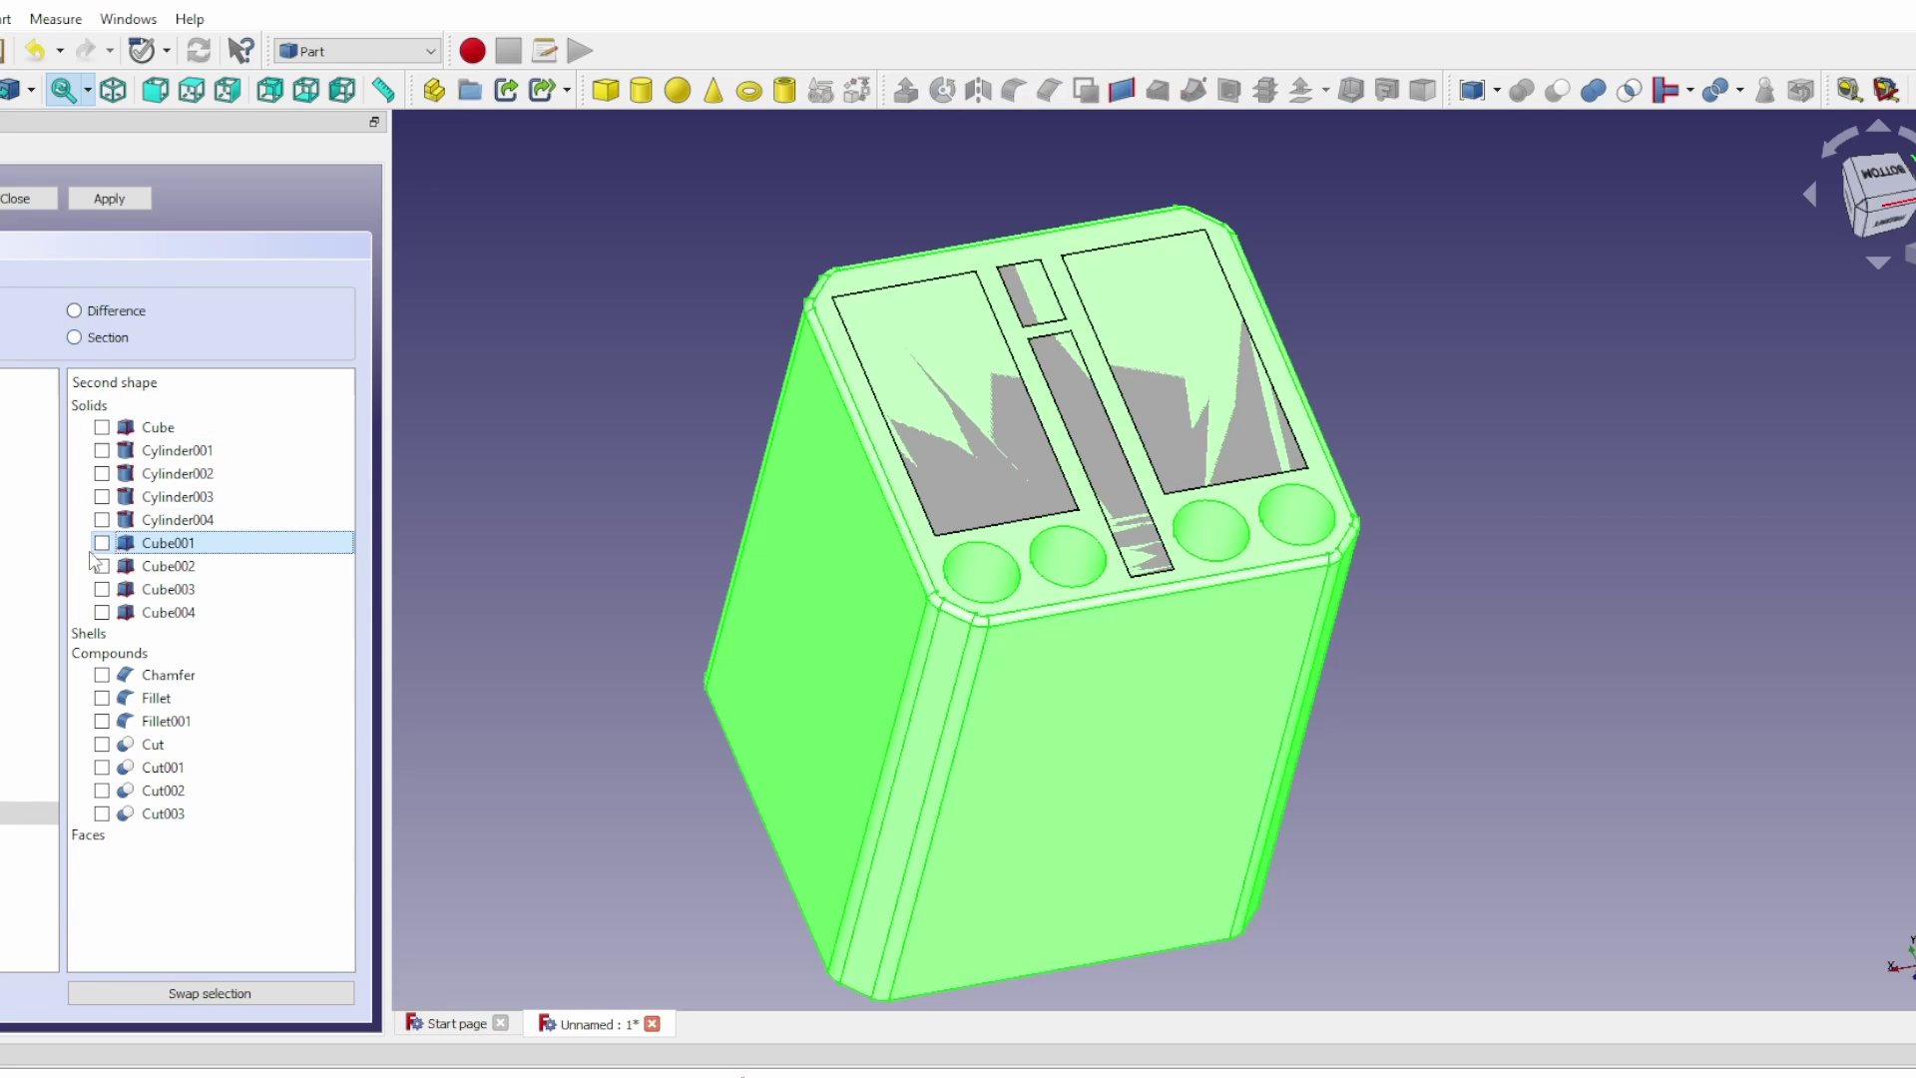
click(102, 543)
click(74, 310)
click(104, 199)
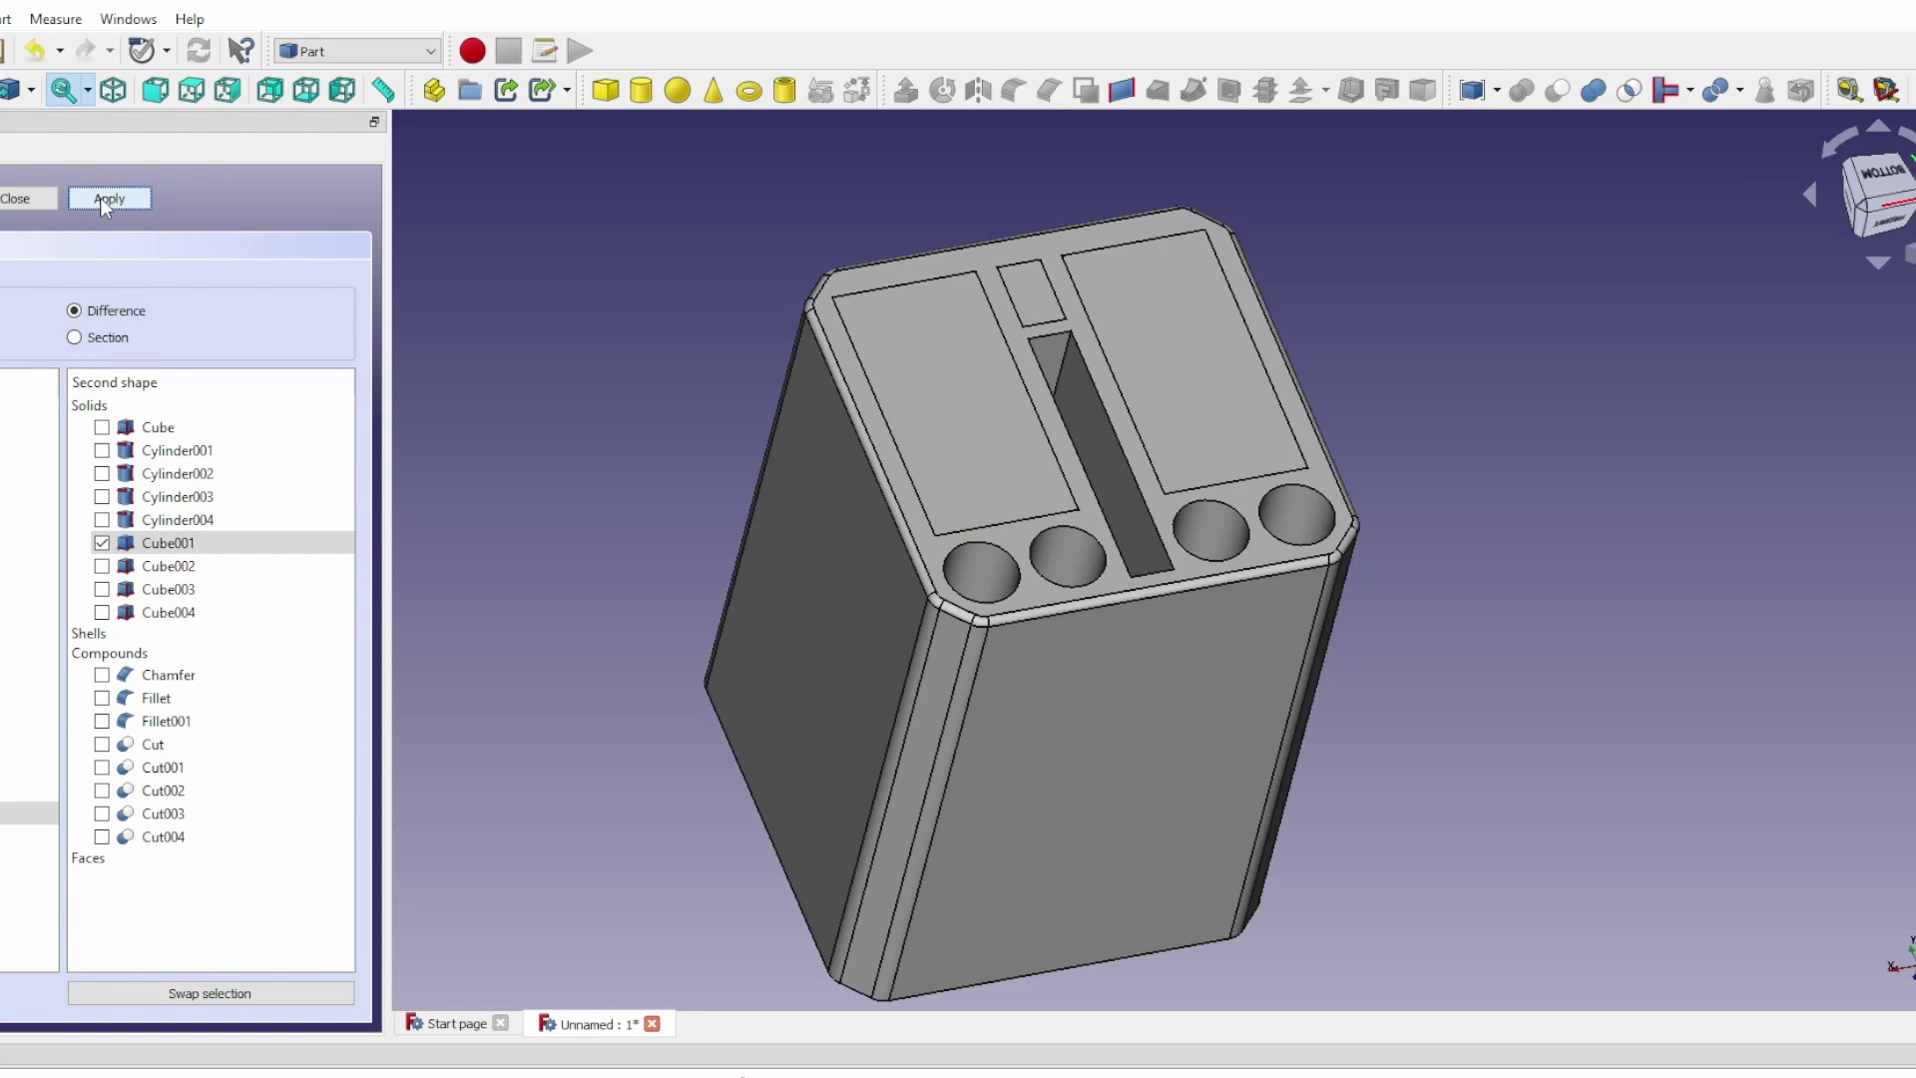
click(18, 199)
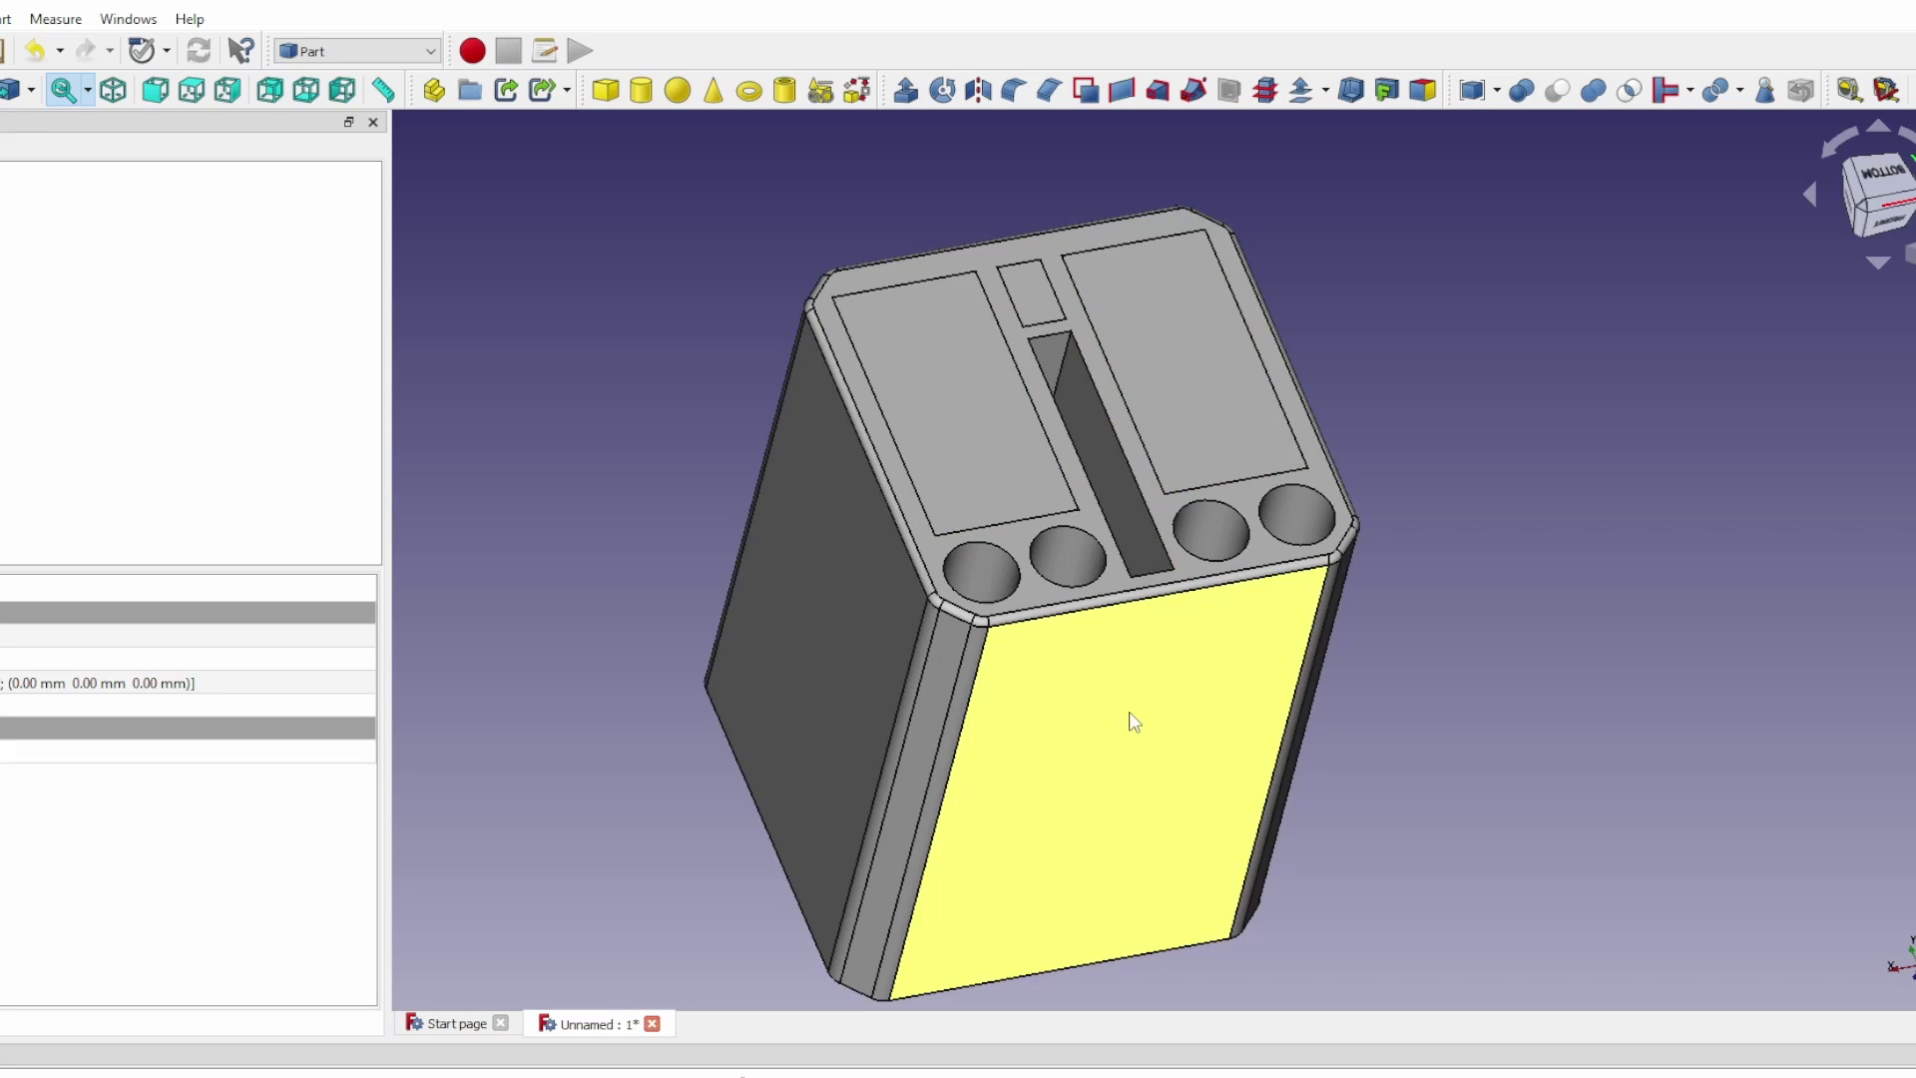
Subtract the large box Cube002 from the block with a Boolean difference to cut the first large pocket
click(1134, 721)
click(1473, 90)
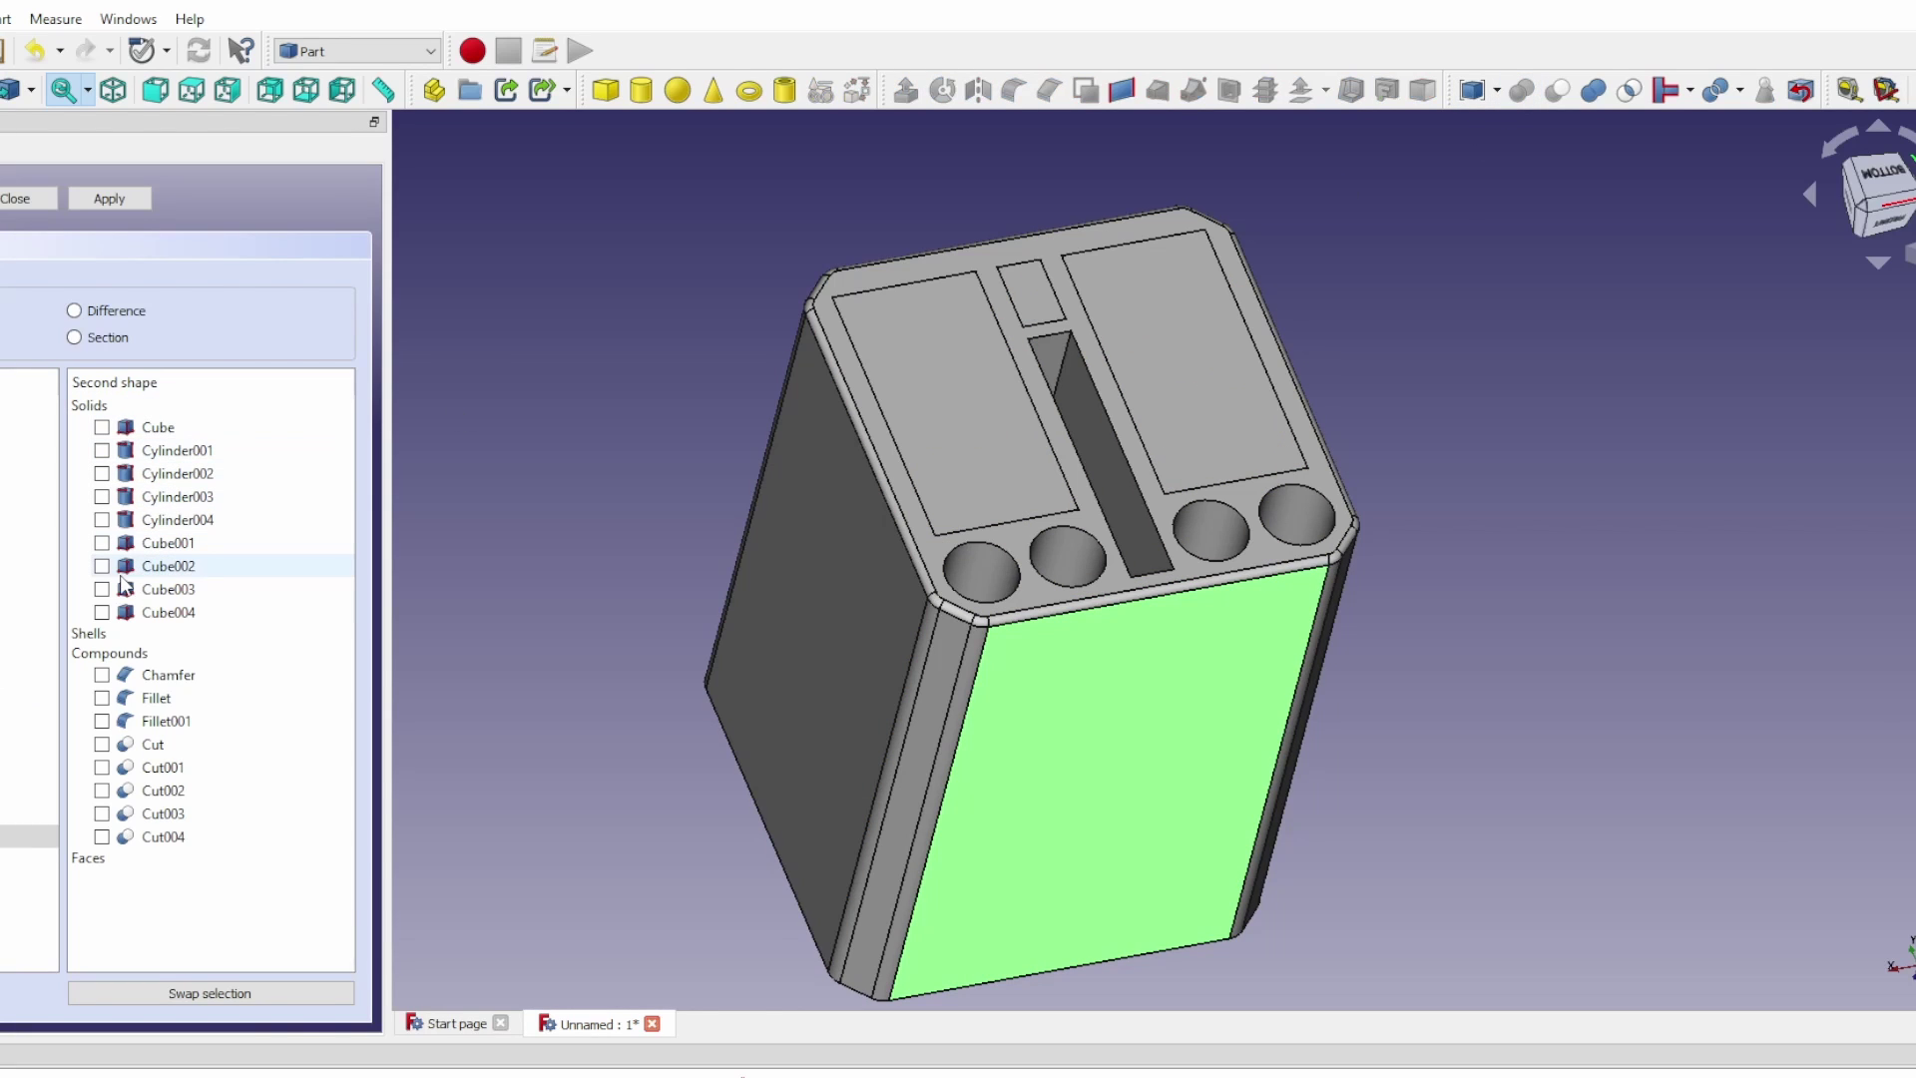
click(101, 566)
click(74, 310)
click(112, 200)
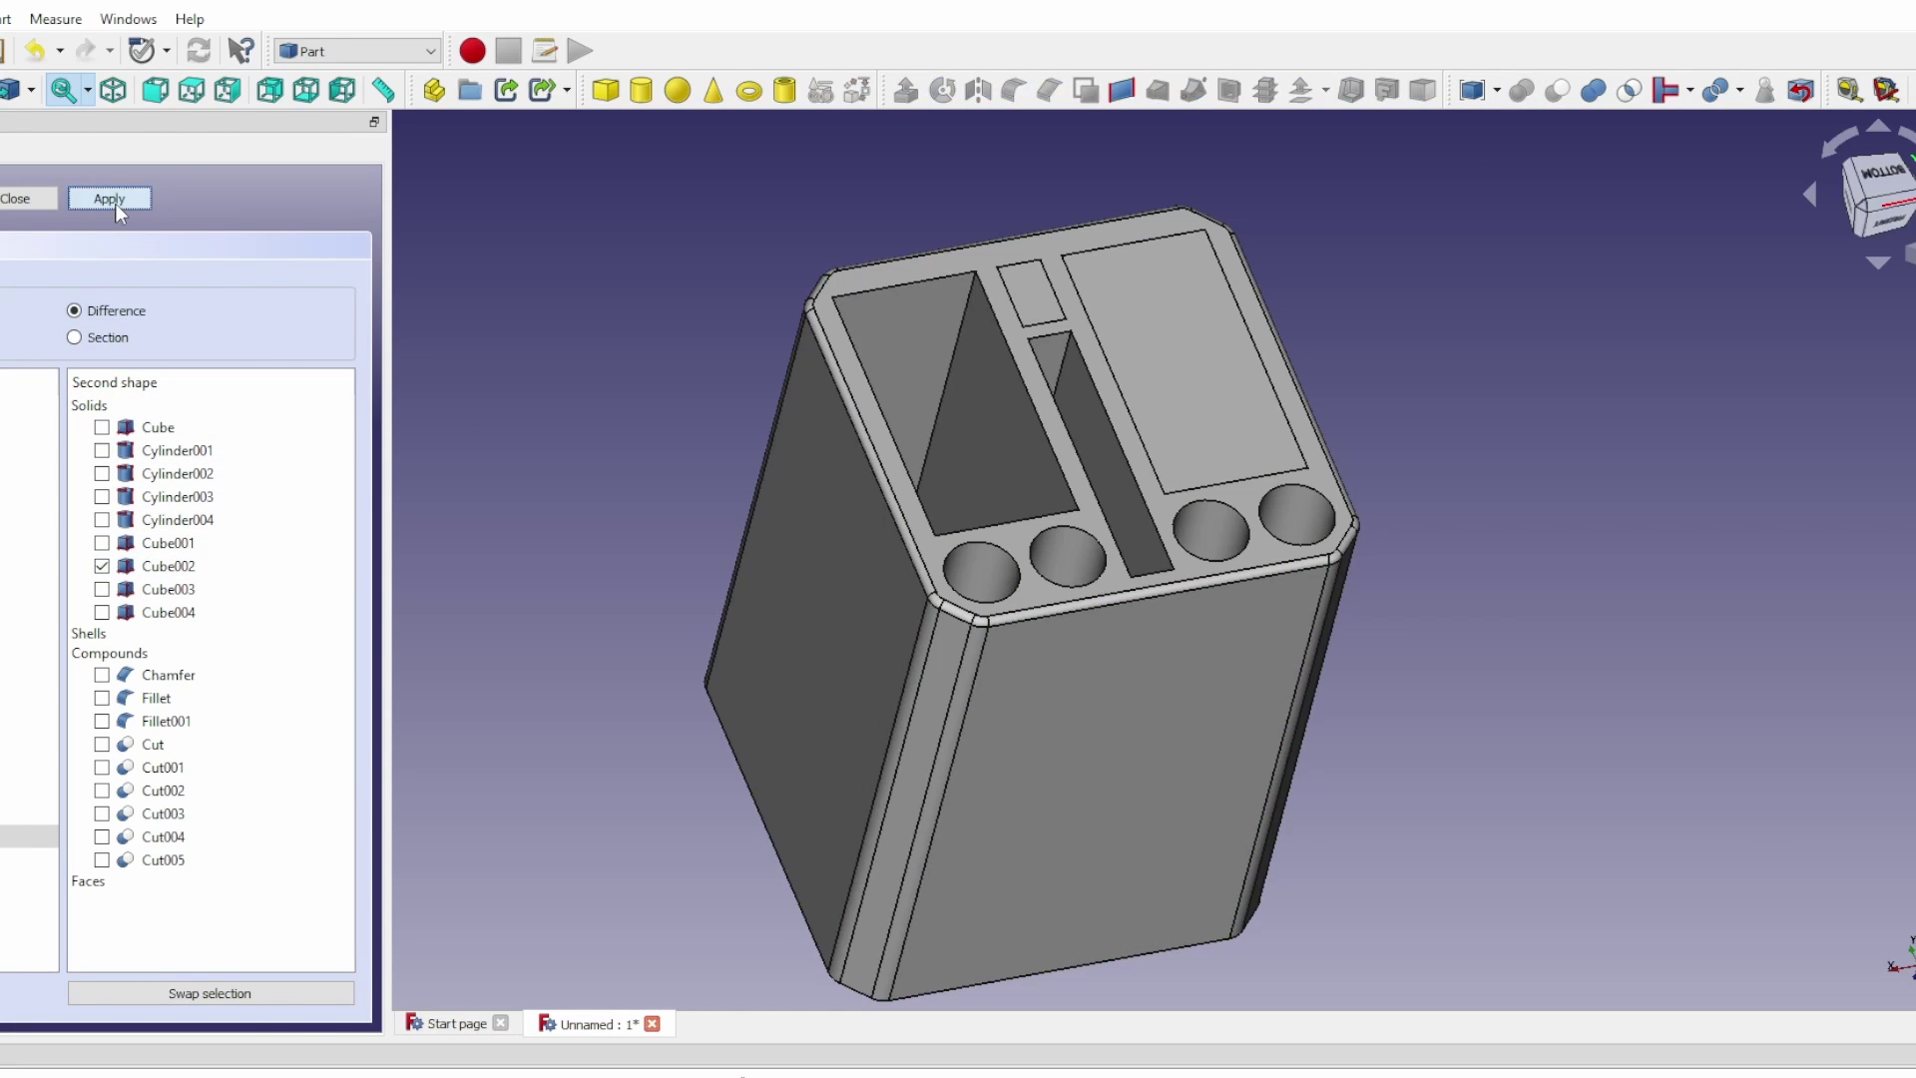
click(26, 200)
Subtract the large box Cube003 from the block with a Boolean difference to cut the second large pocket
click(1087, 770)
click(1473, 91)
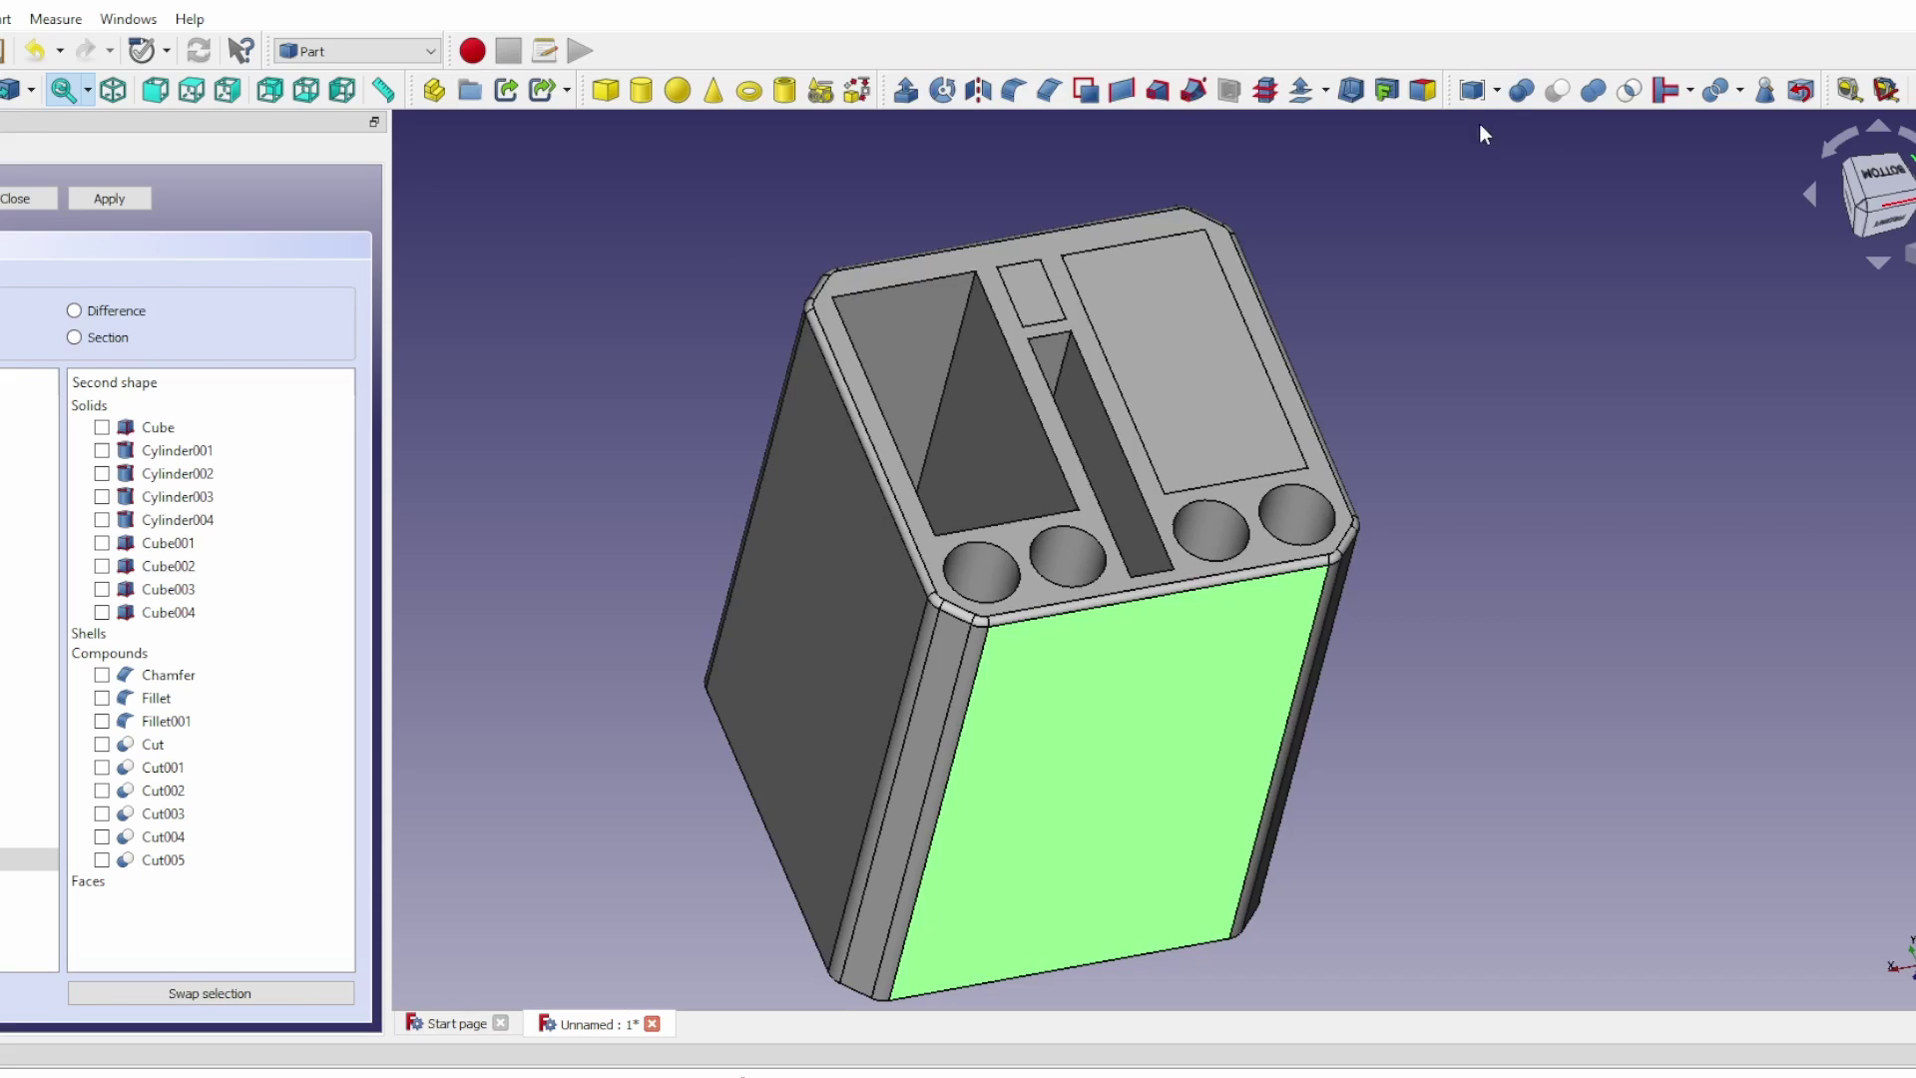
click(102, 588)
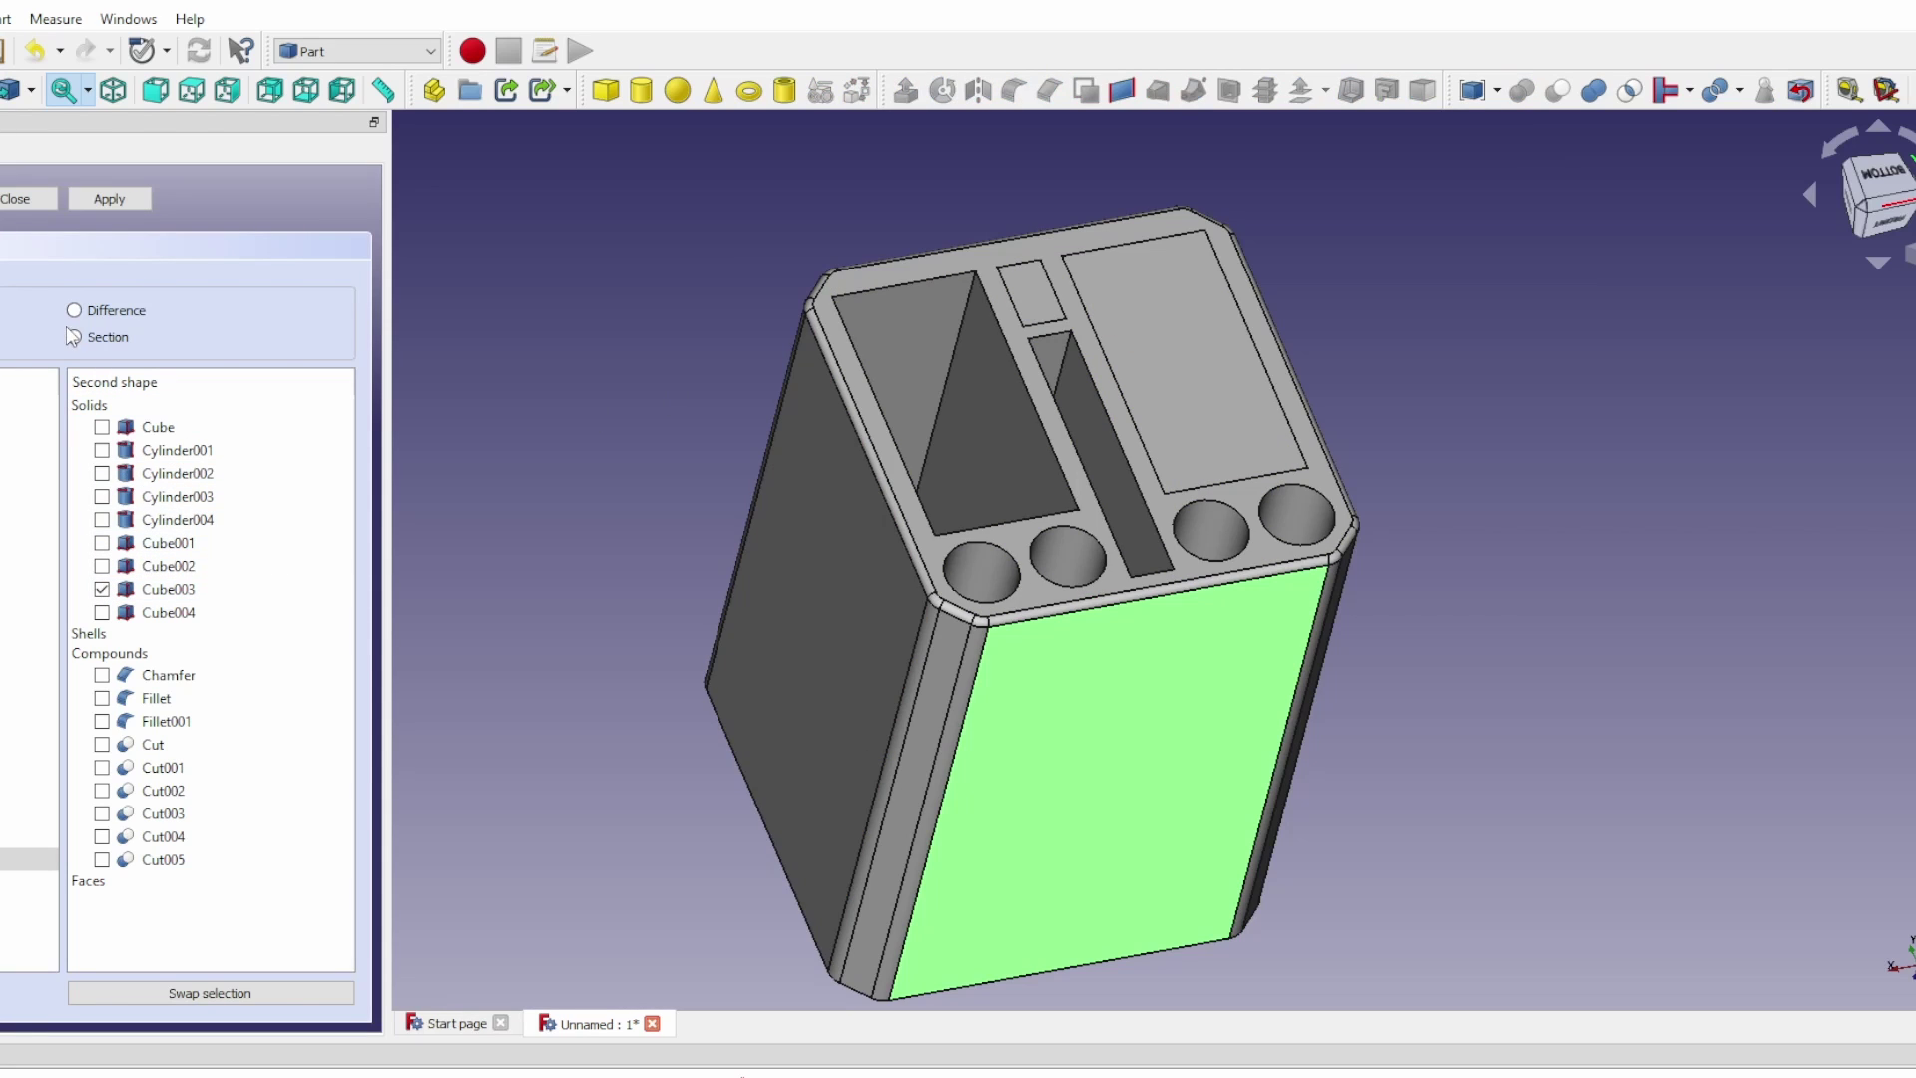
click(74, 311)
click(111, 197)
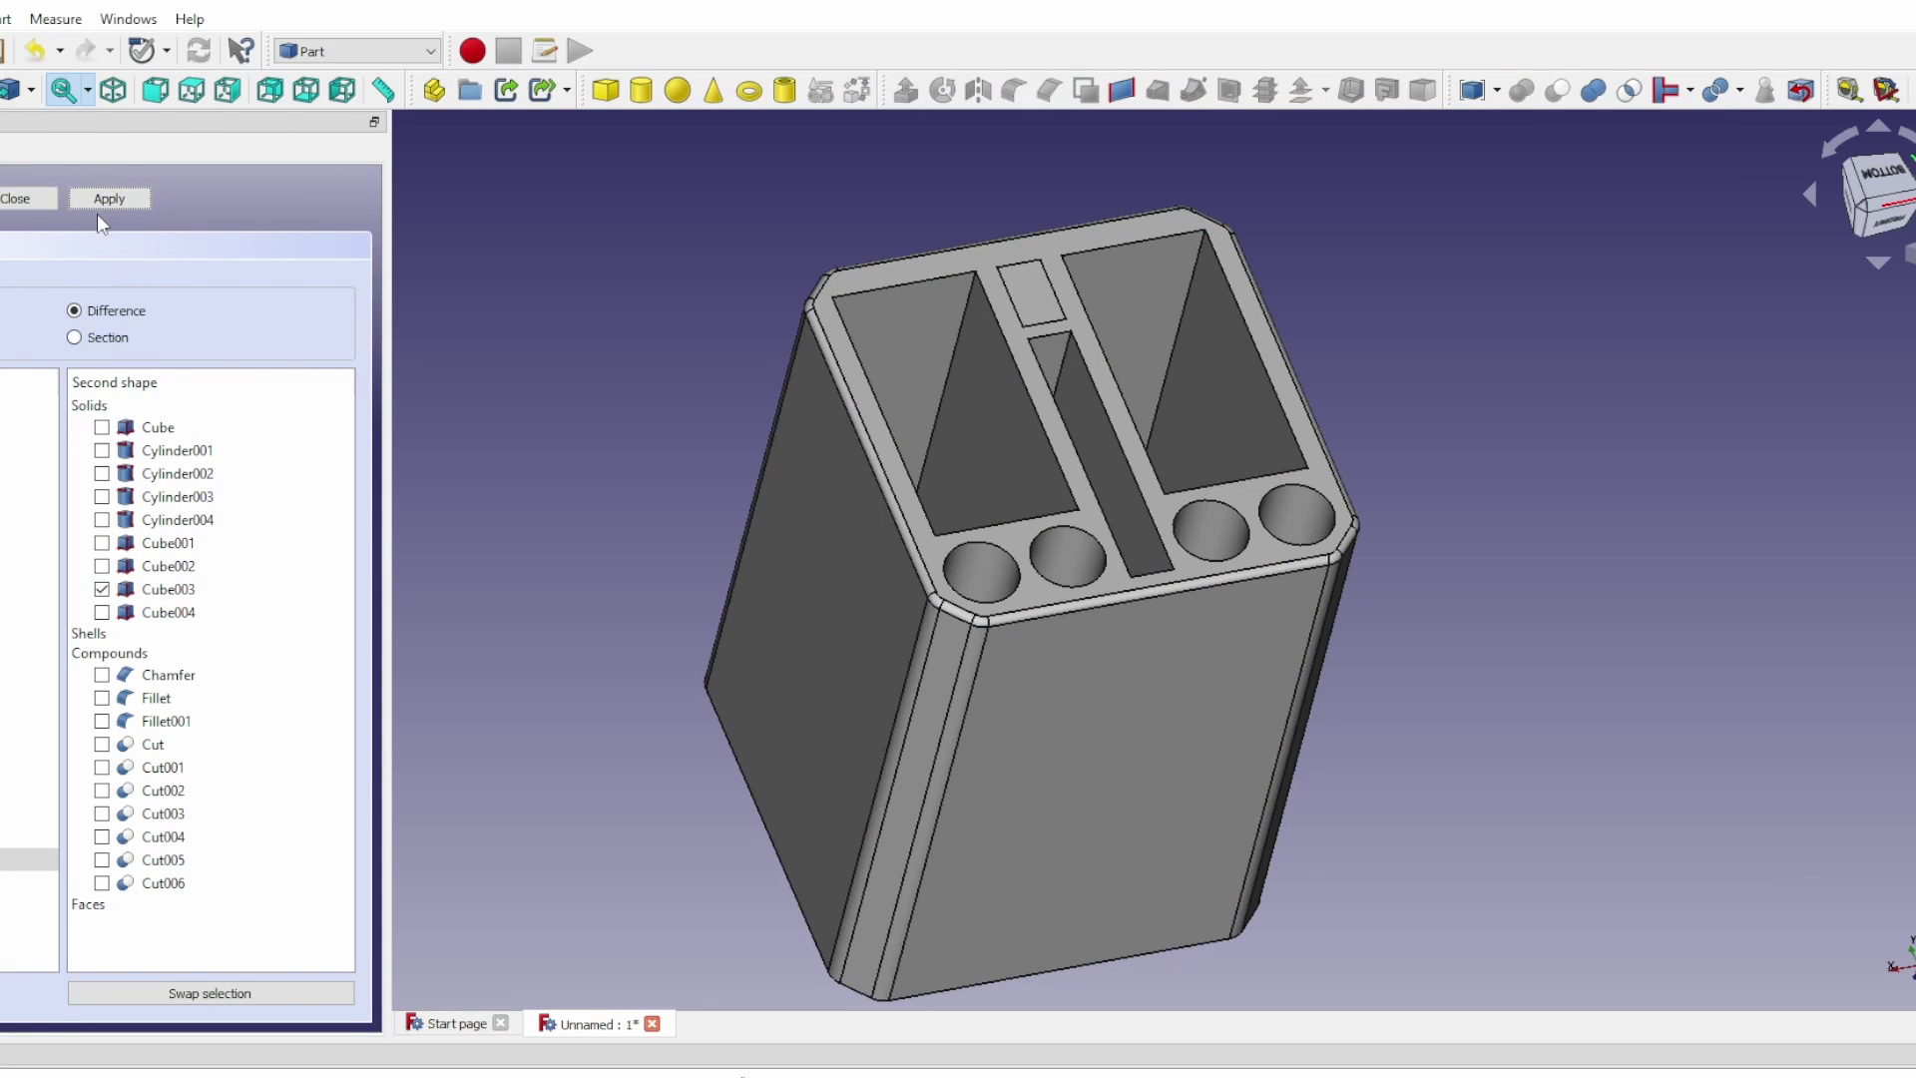
click(26, 199)
Subtract the small box Cube004 from the block with a Boolean difference to cut the small pocket
click(1086, 739)
click(1521, 90)
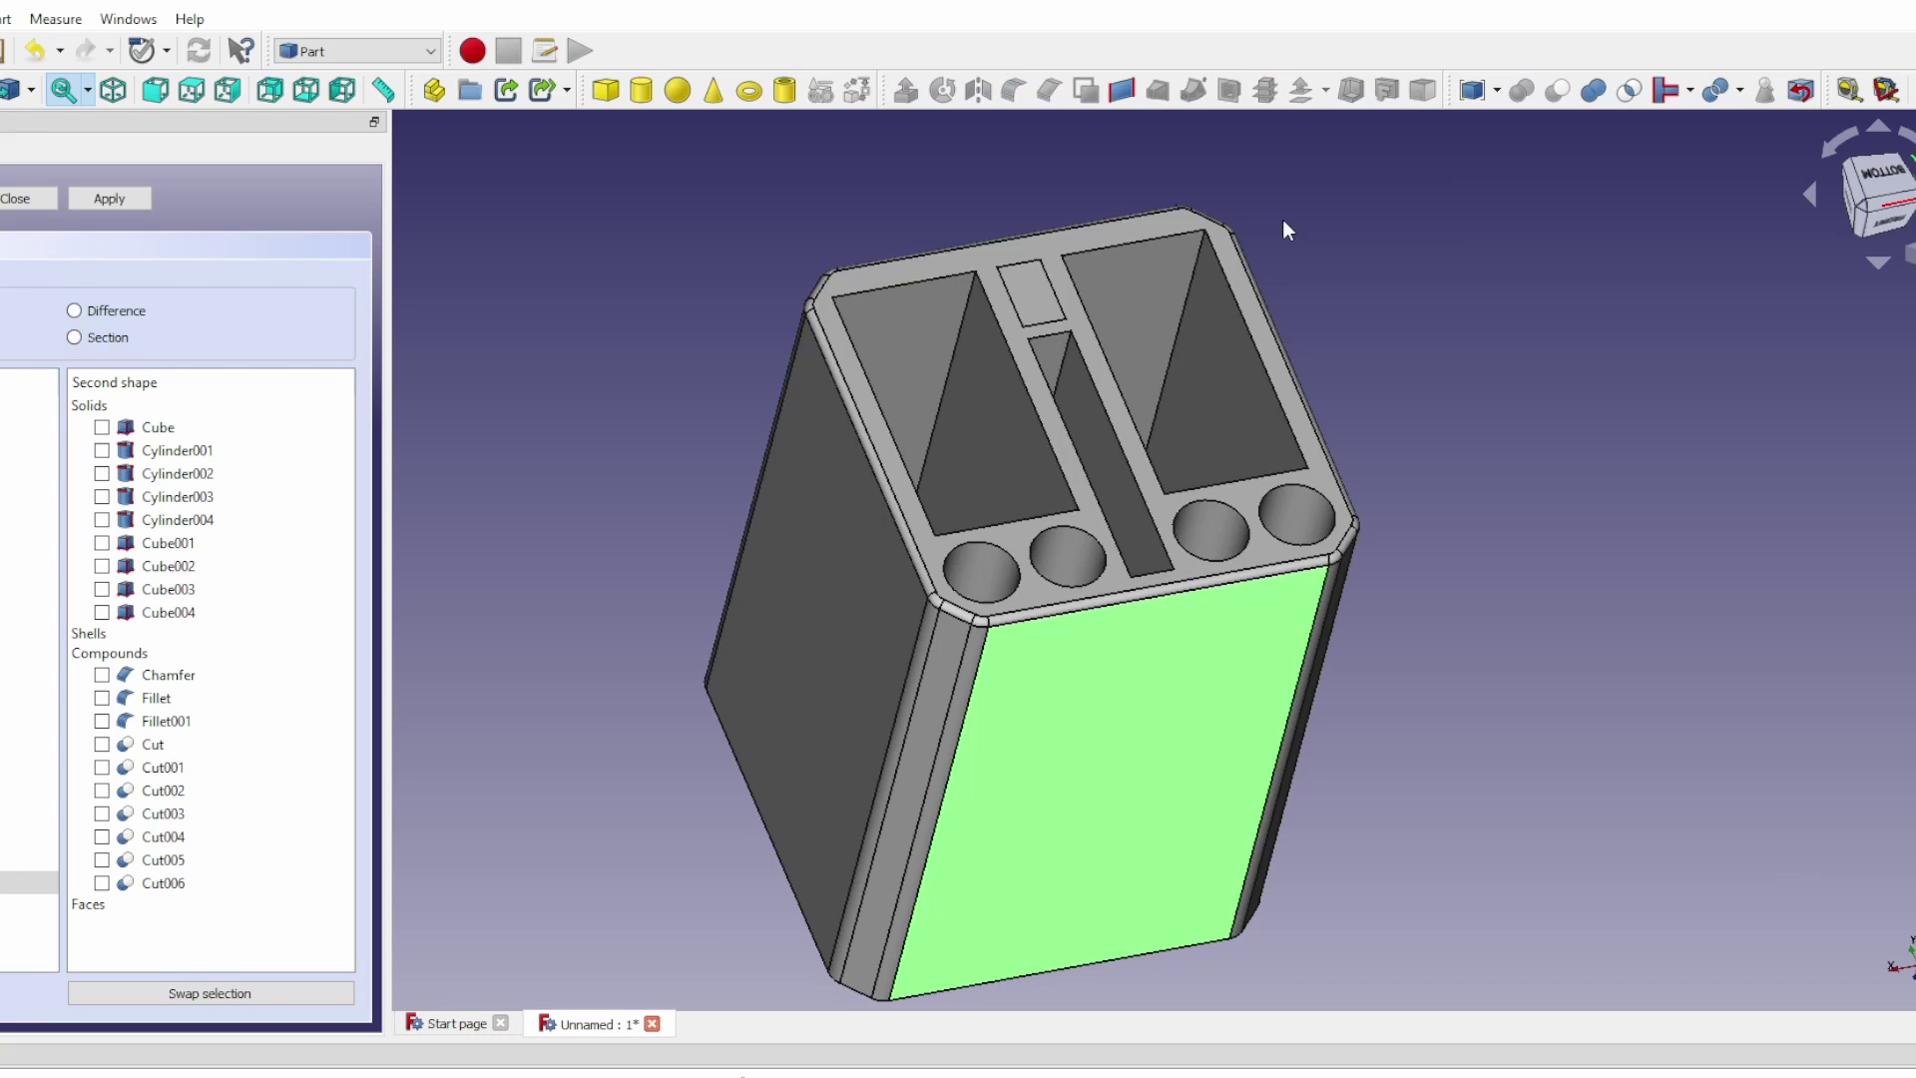
click(101, 612)
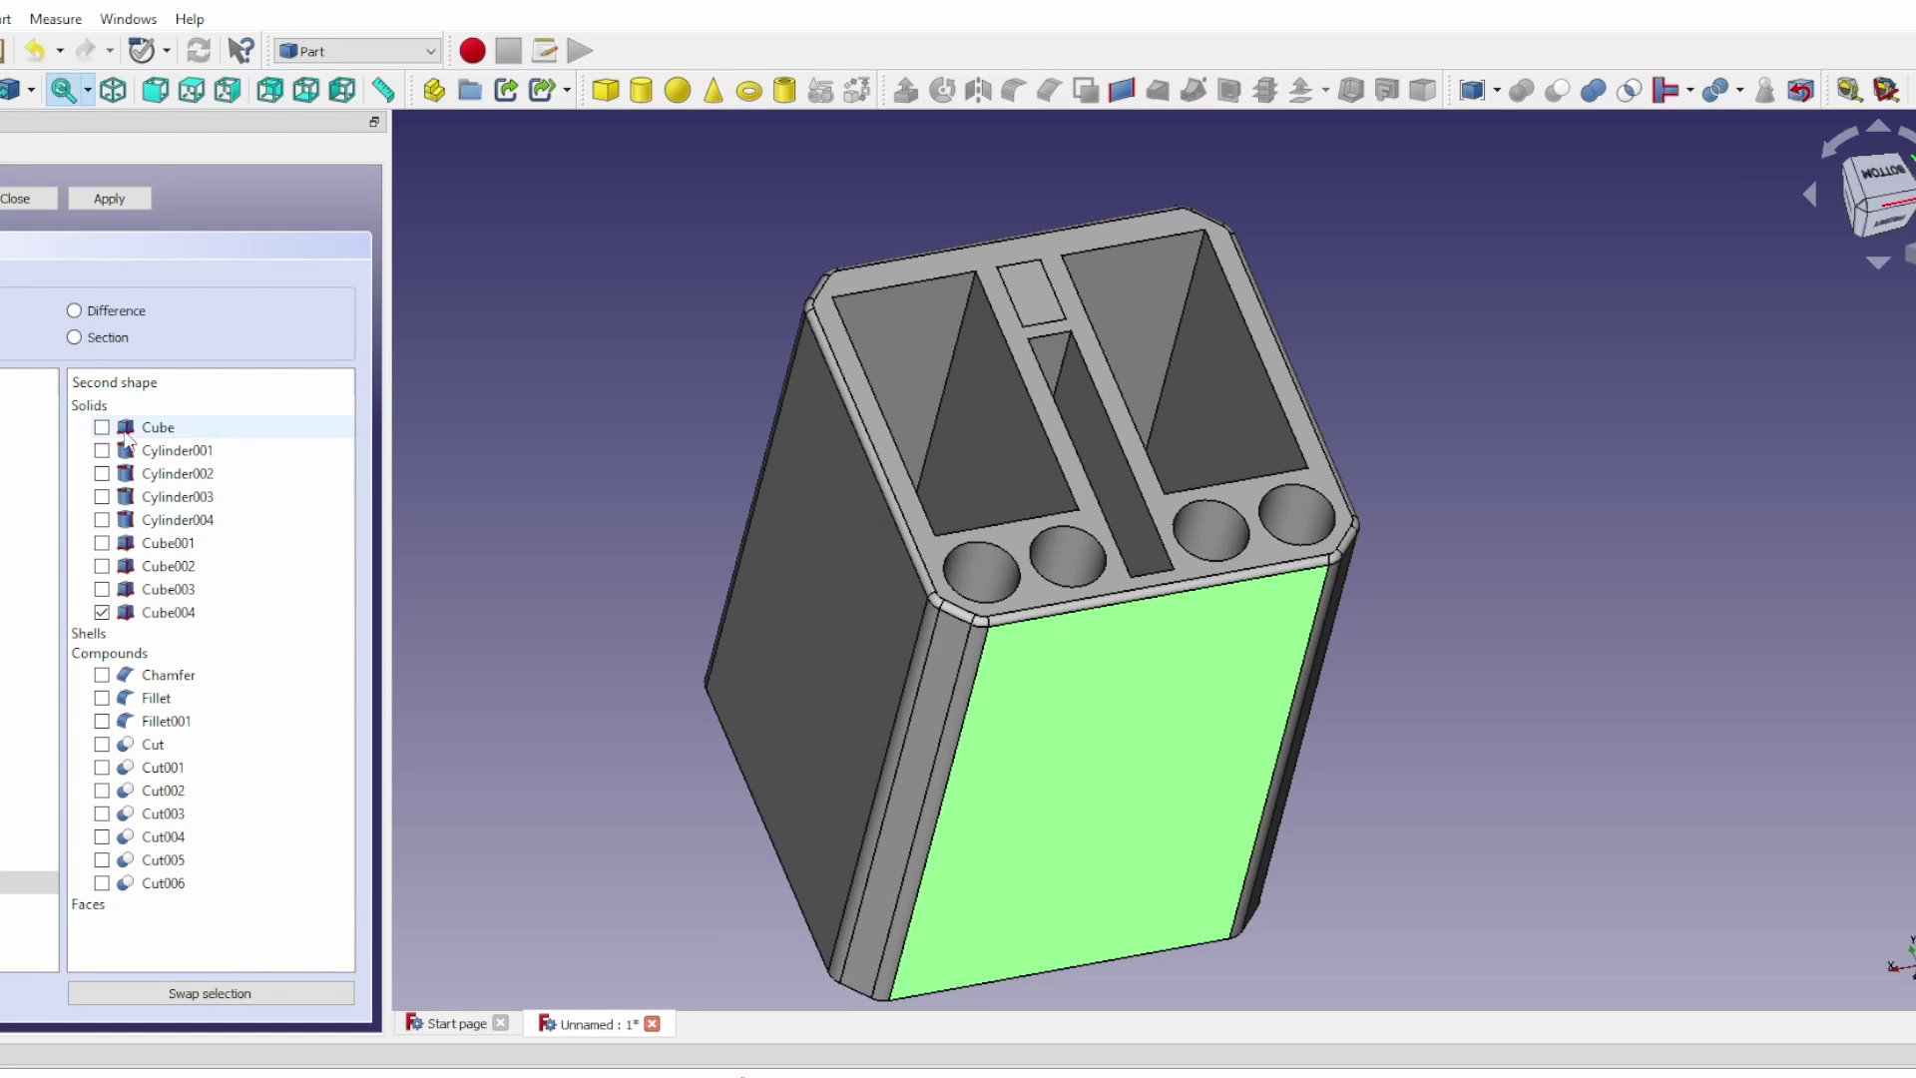
click(112, 199)
click(28, 198)
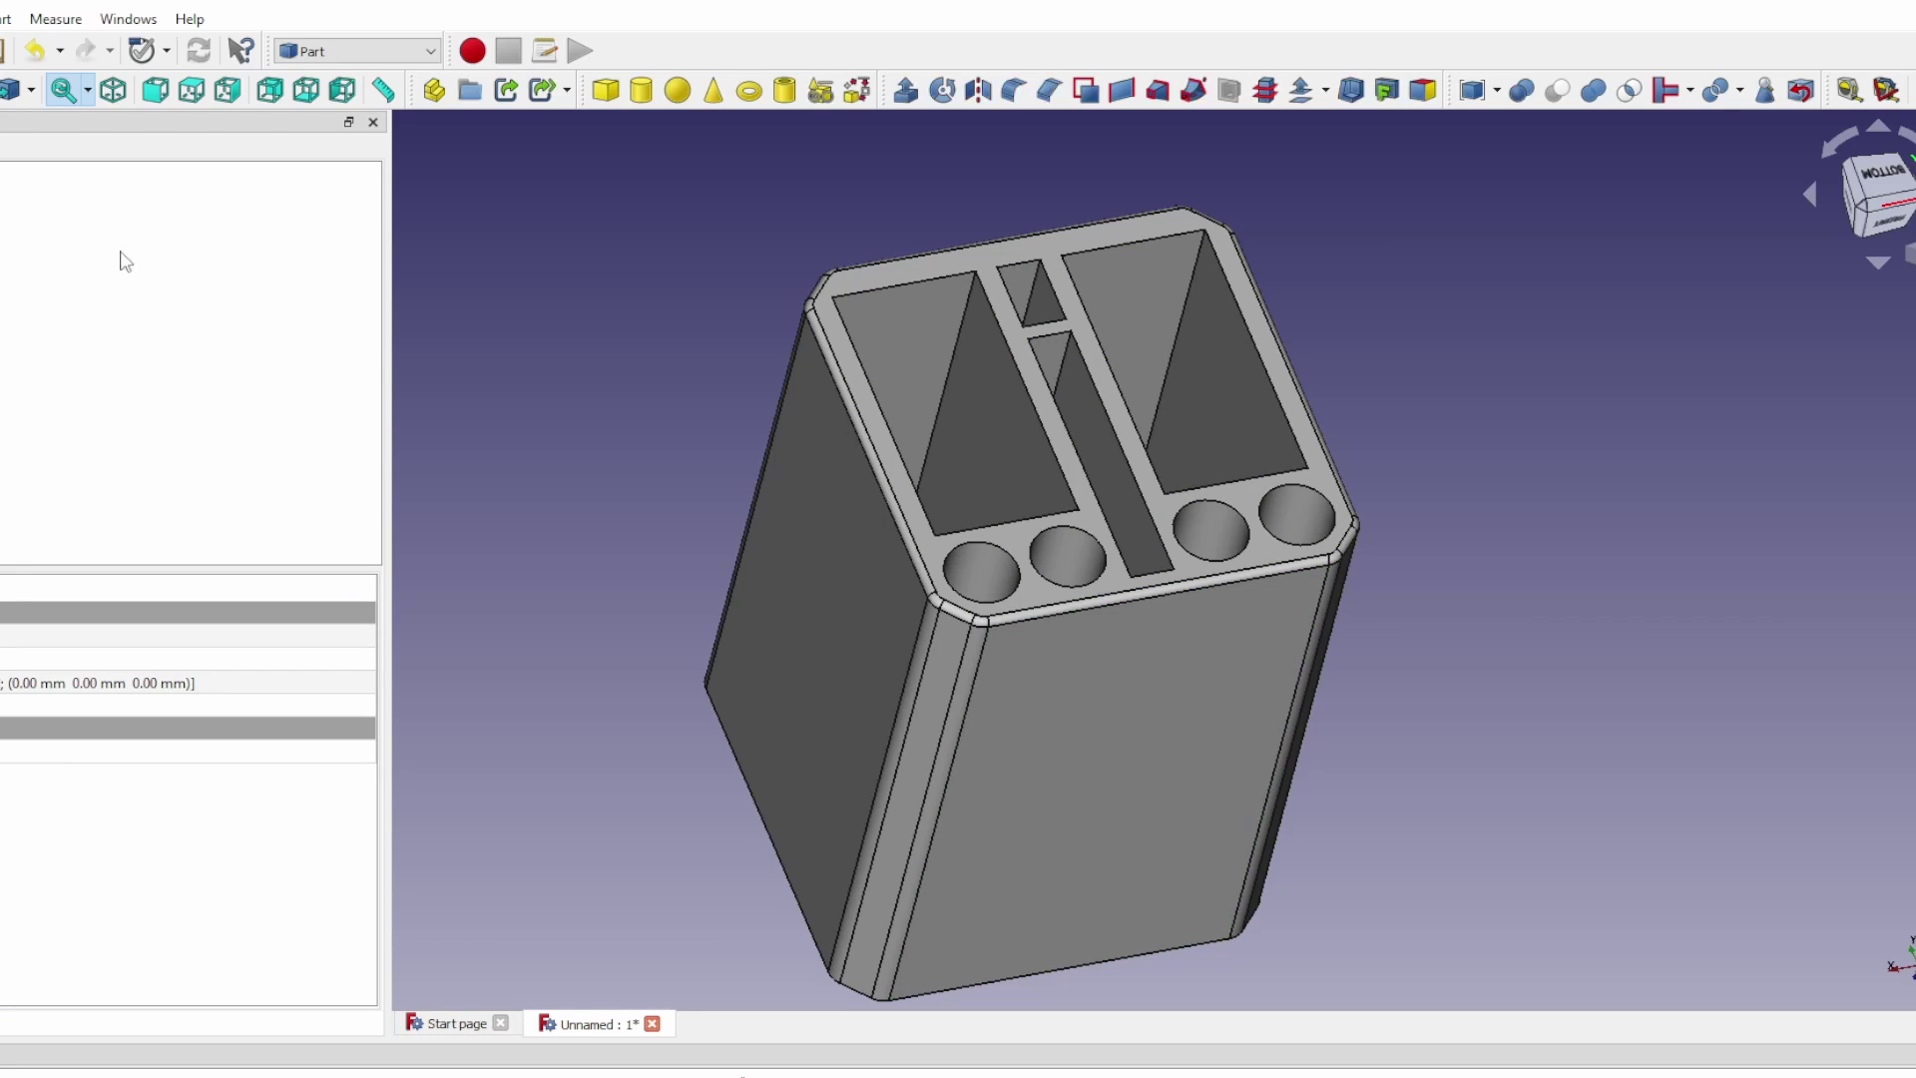
Select the rim edges of the four round holes plus one long rim edge each of a large pocket and the slot
right_click(1188, 759)
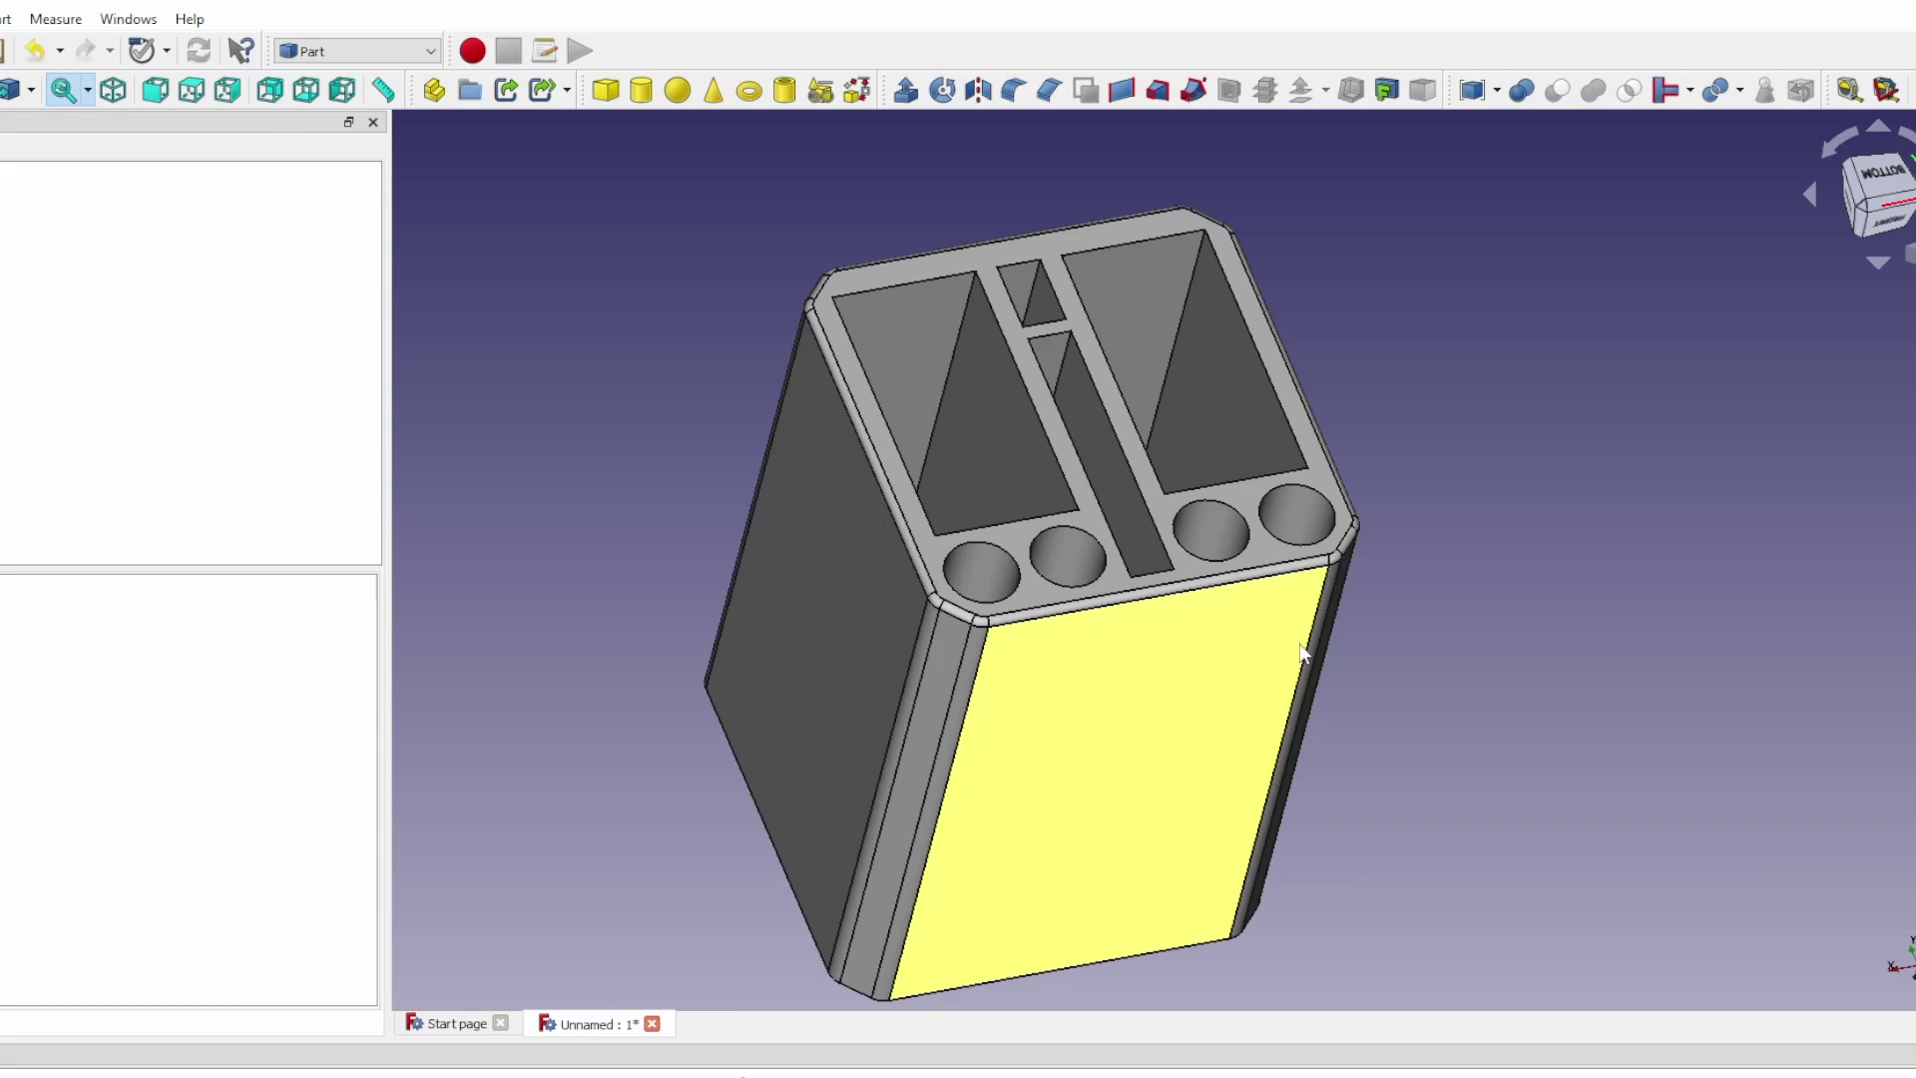
middle_drag(1300, 654, 1190, 665)
click(1240, 703)
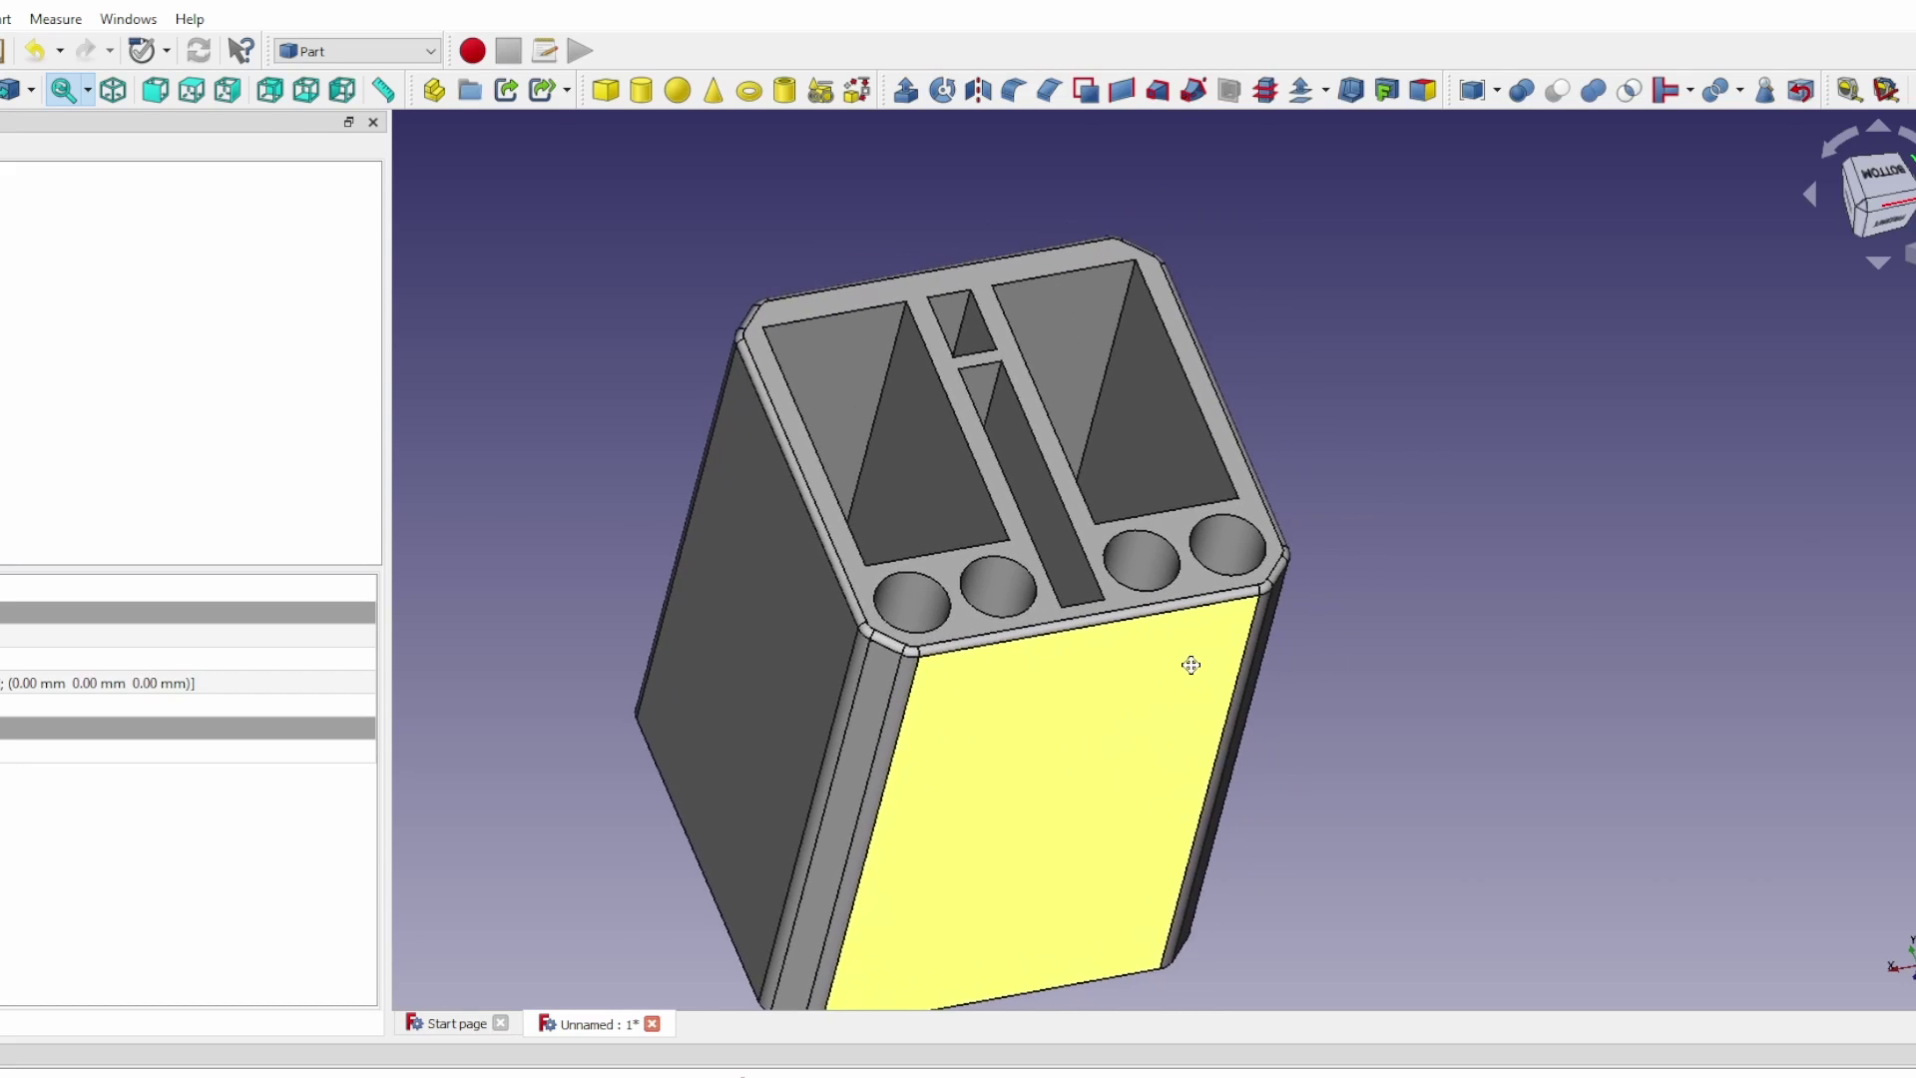
mouse_move(1338, 569)
middle_down()
mouse_move(1288, 608)
mouse_move(1261, 679)
mouse_move(1360, 638)
mouse_move(1241, 684)
mouse_move(1373, 518)
mouse_move(1412, 394)
mouse_move(1347, 492)
mouse_move(1271, 555)
mouse_move(1301, 483)
mouse_move(1323, 549)
middle_up()
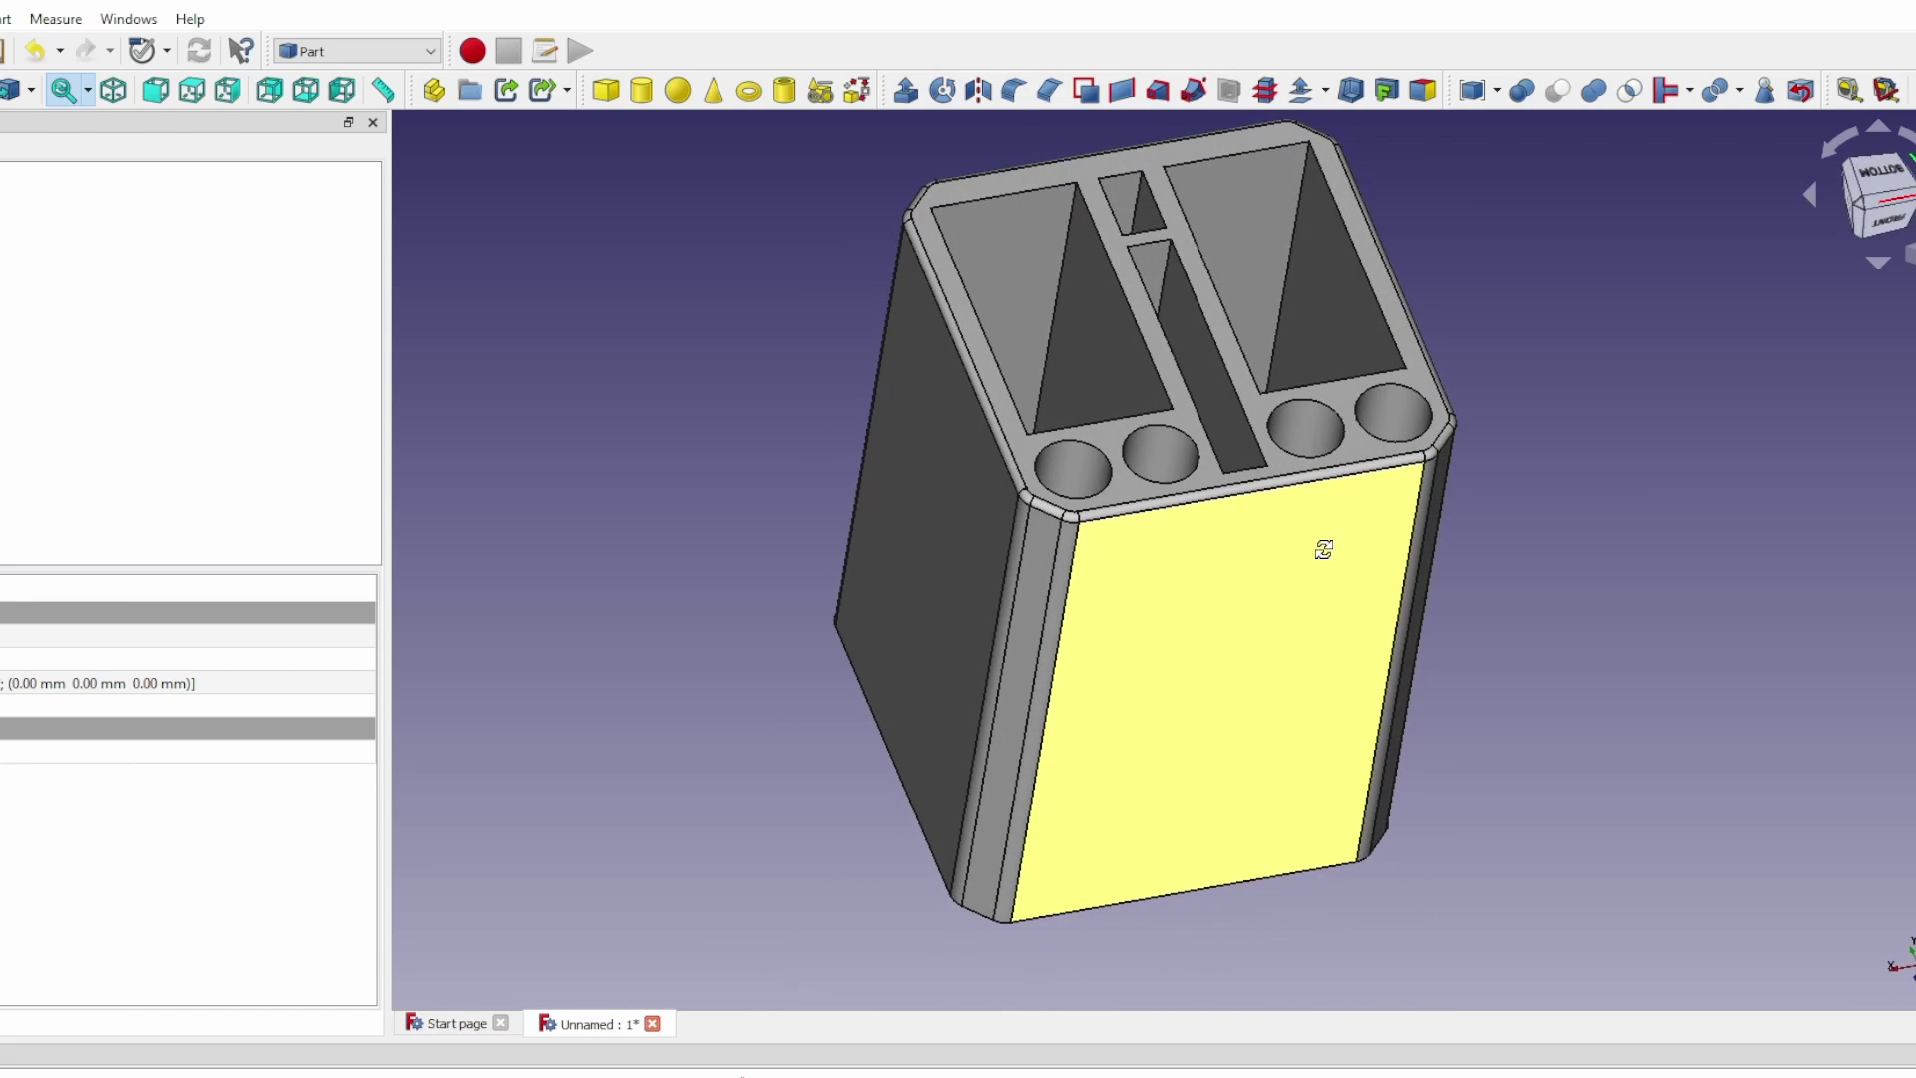
click(1323, 549)
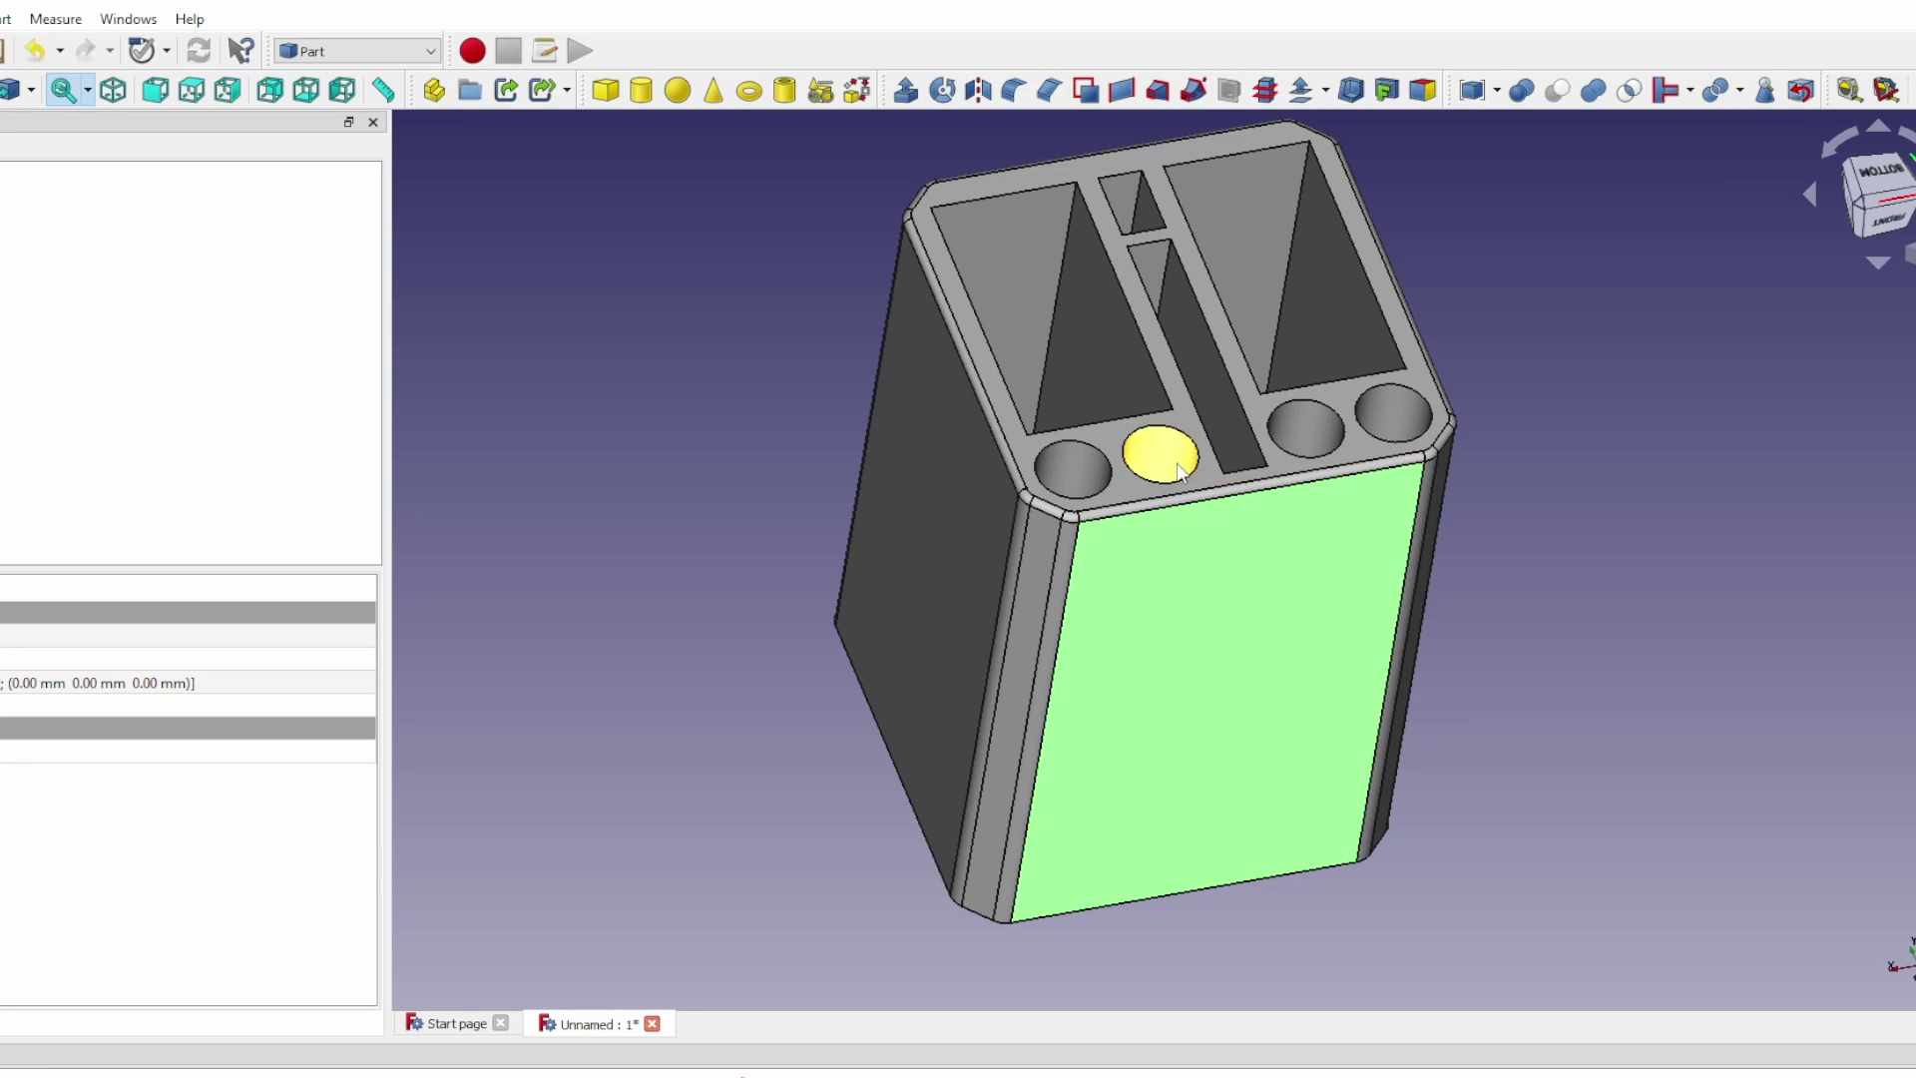
scroll(1197, 452, up, 3)
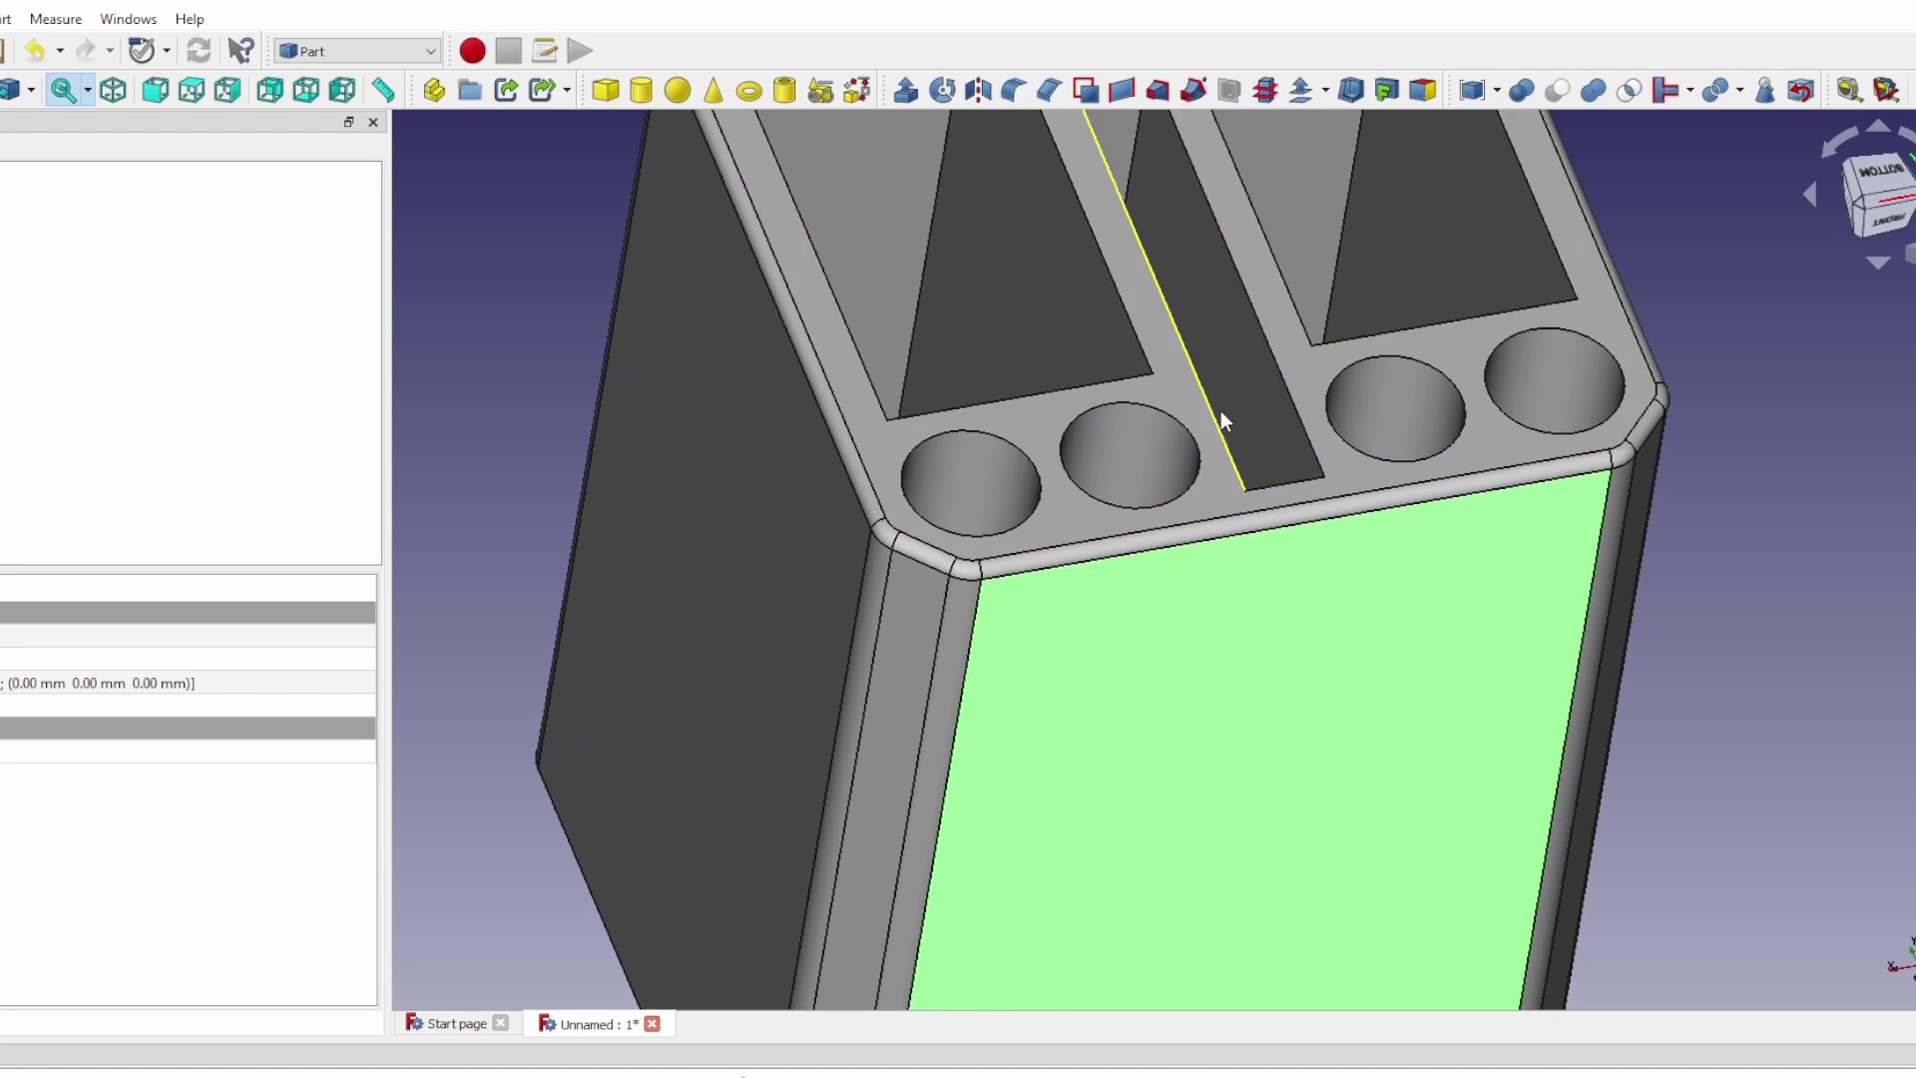
middle_drag(1219, 377, 1098, 712)
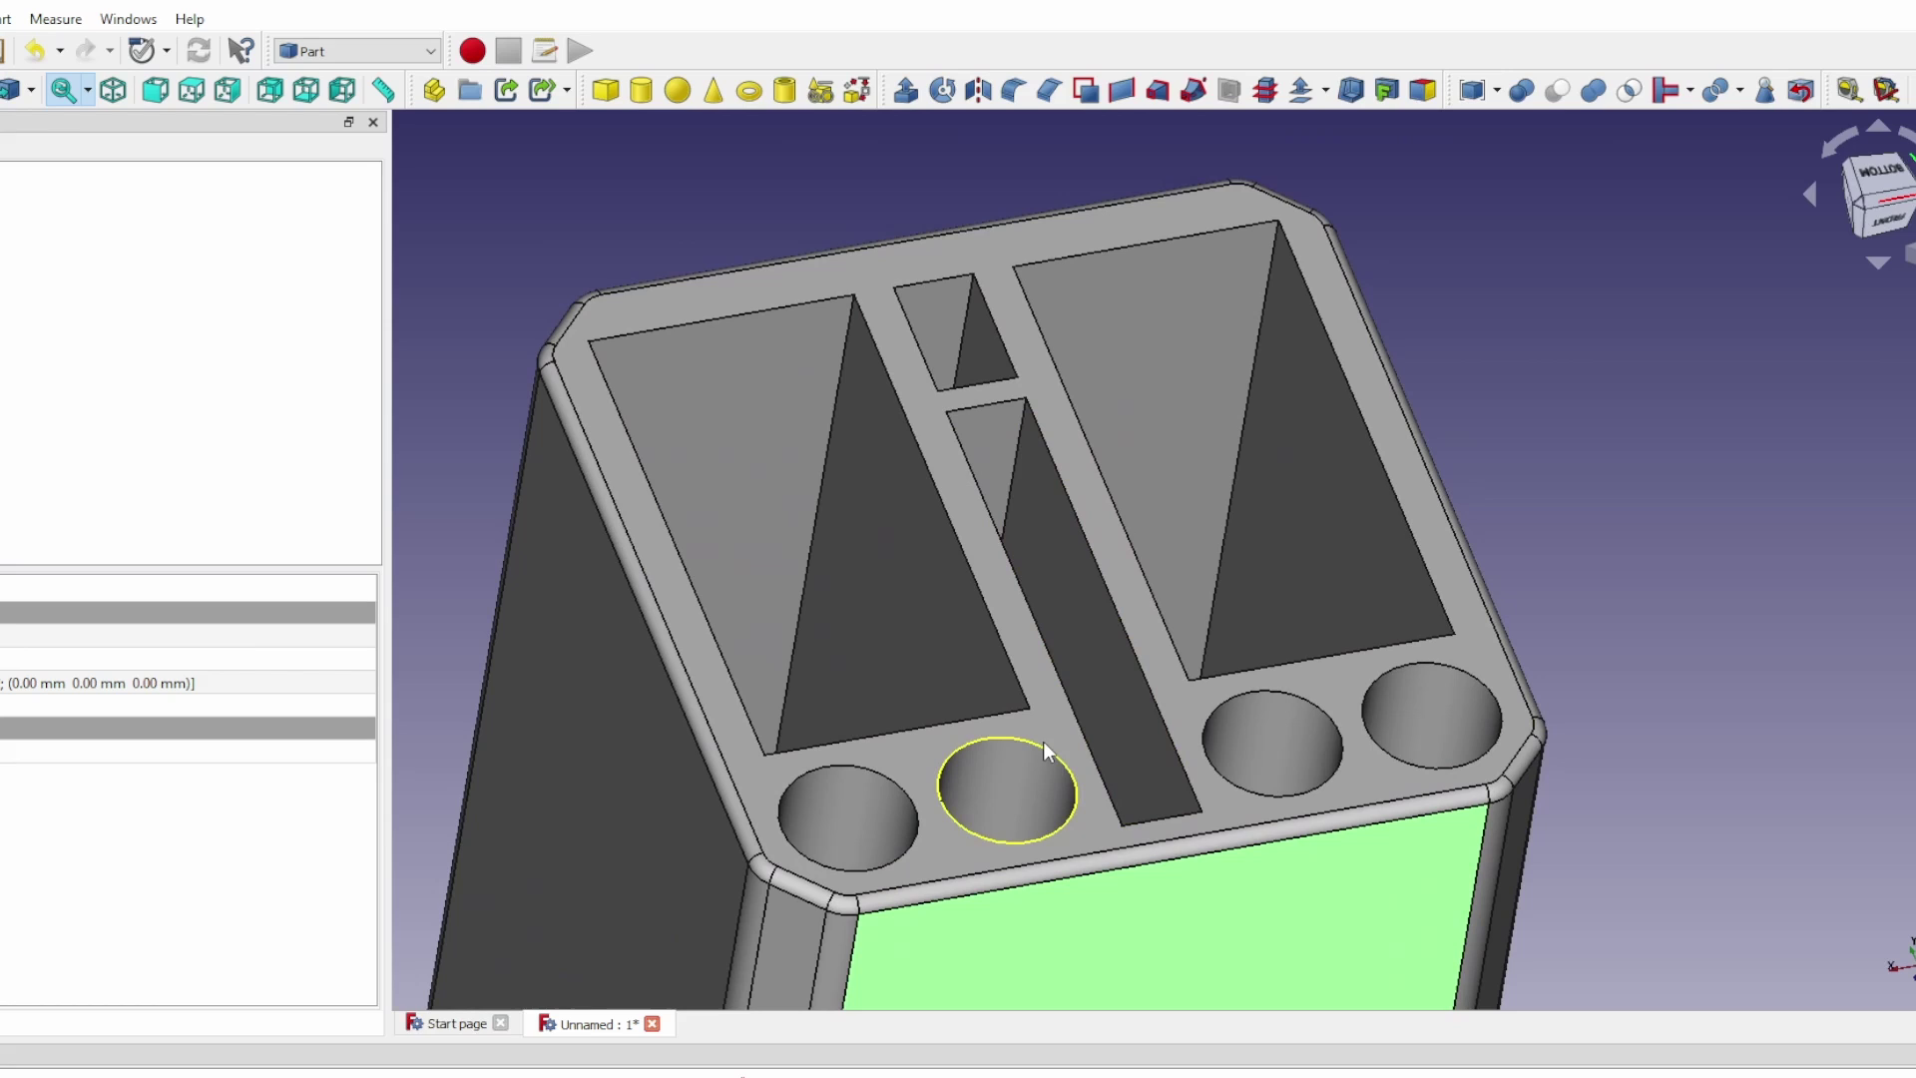
click(1040, 748)
ctrl+click(893, 778)
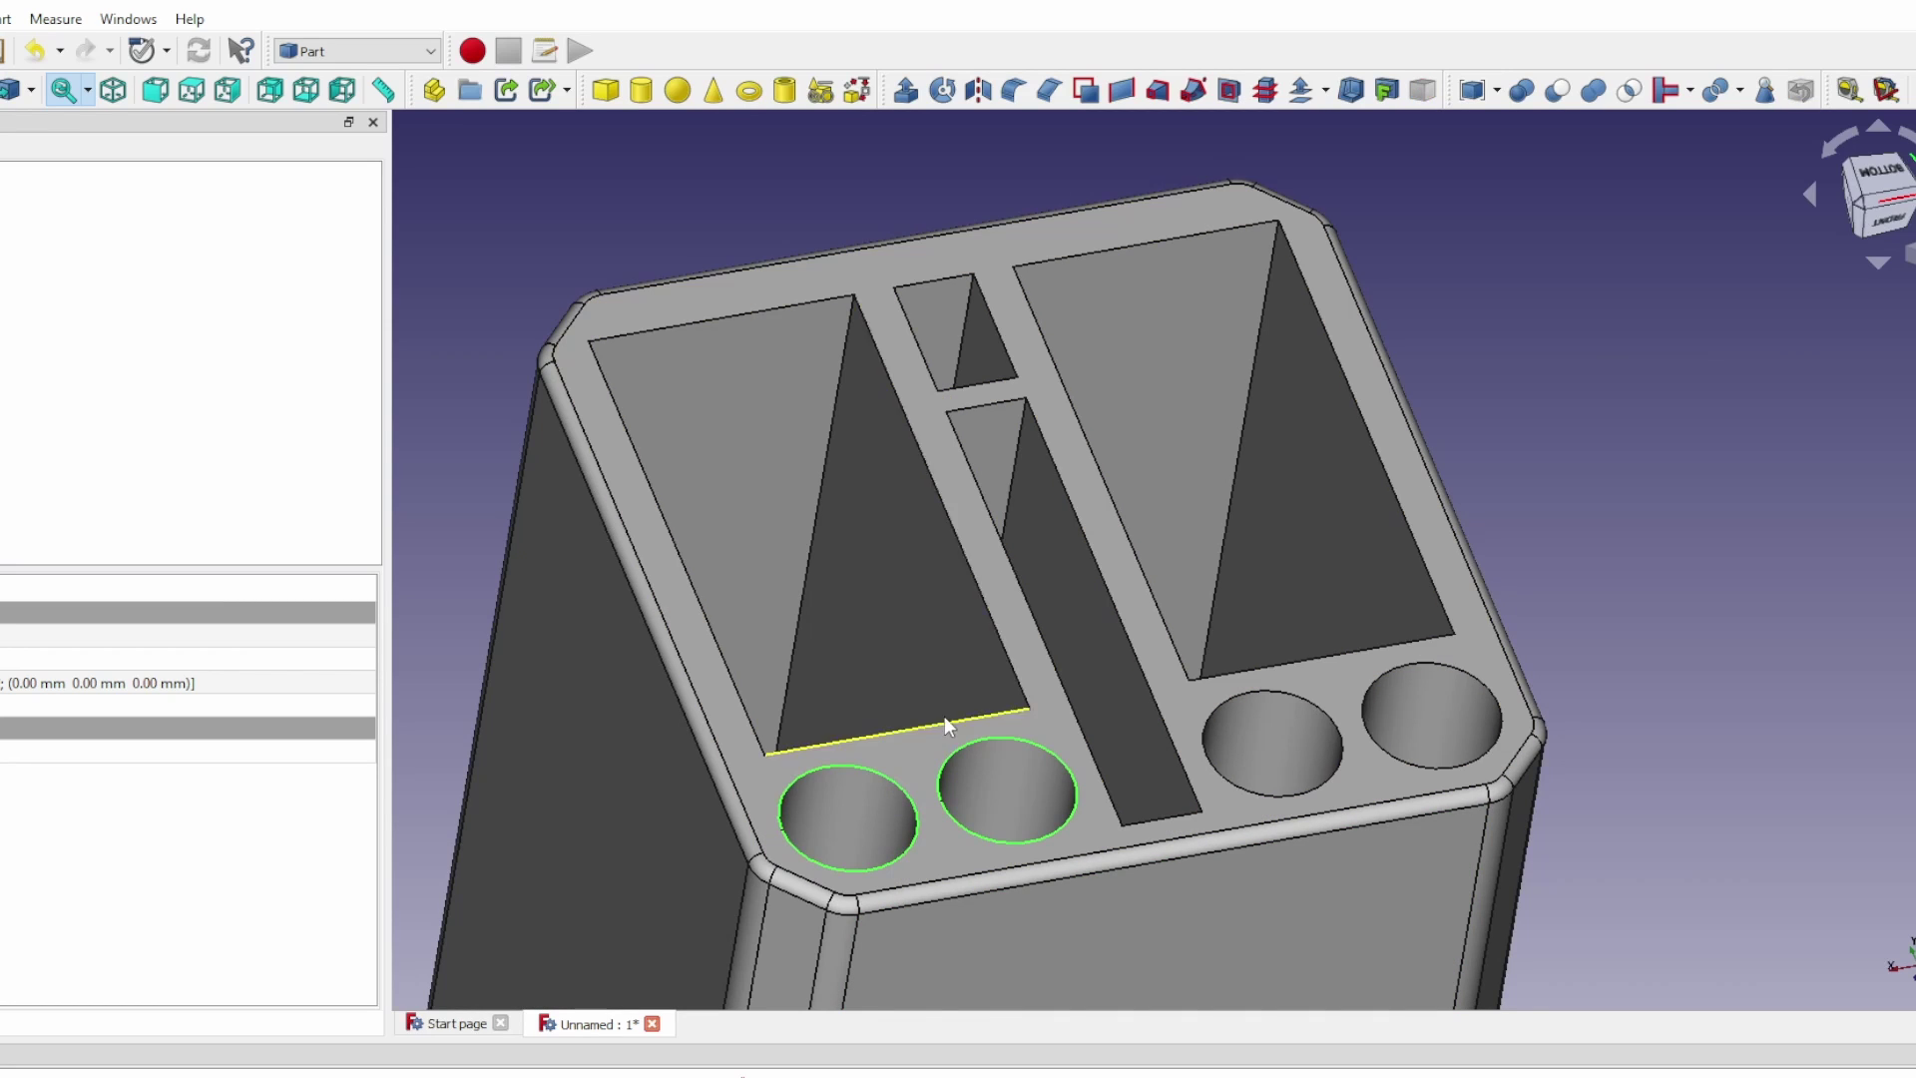
ctrl+click(1018, 680)
ctrl+click(1150, 692)
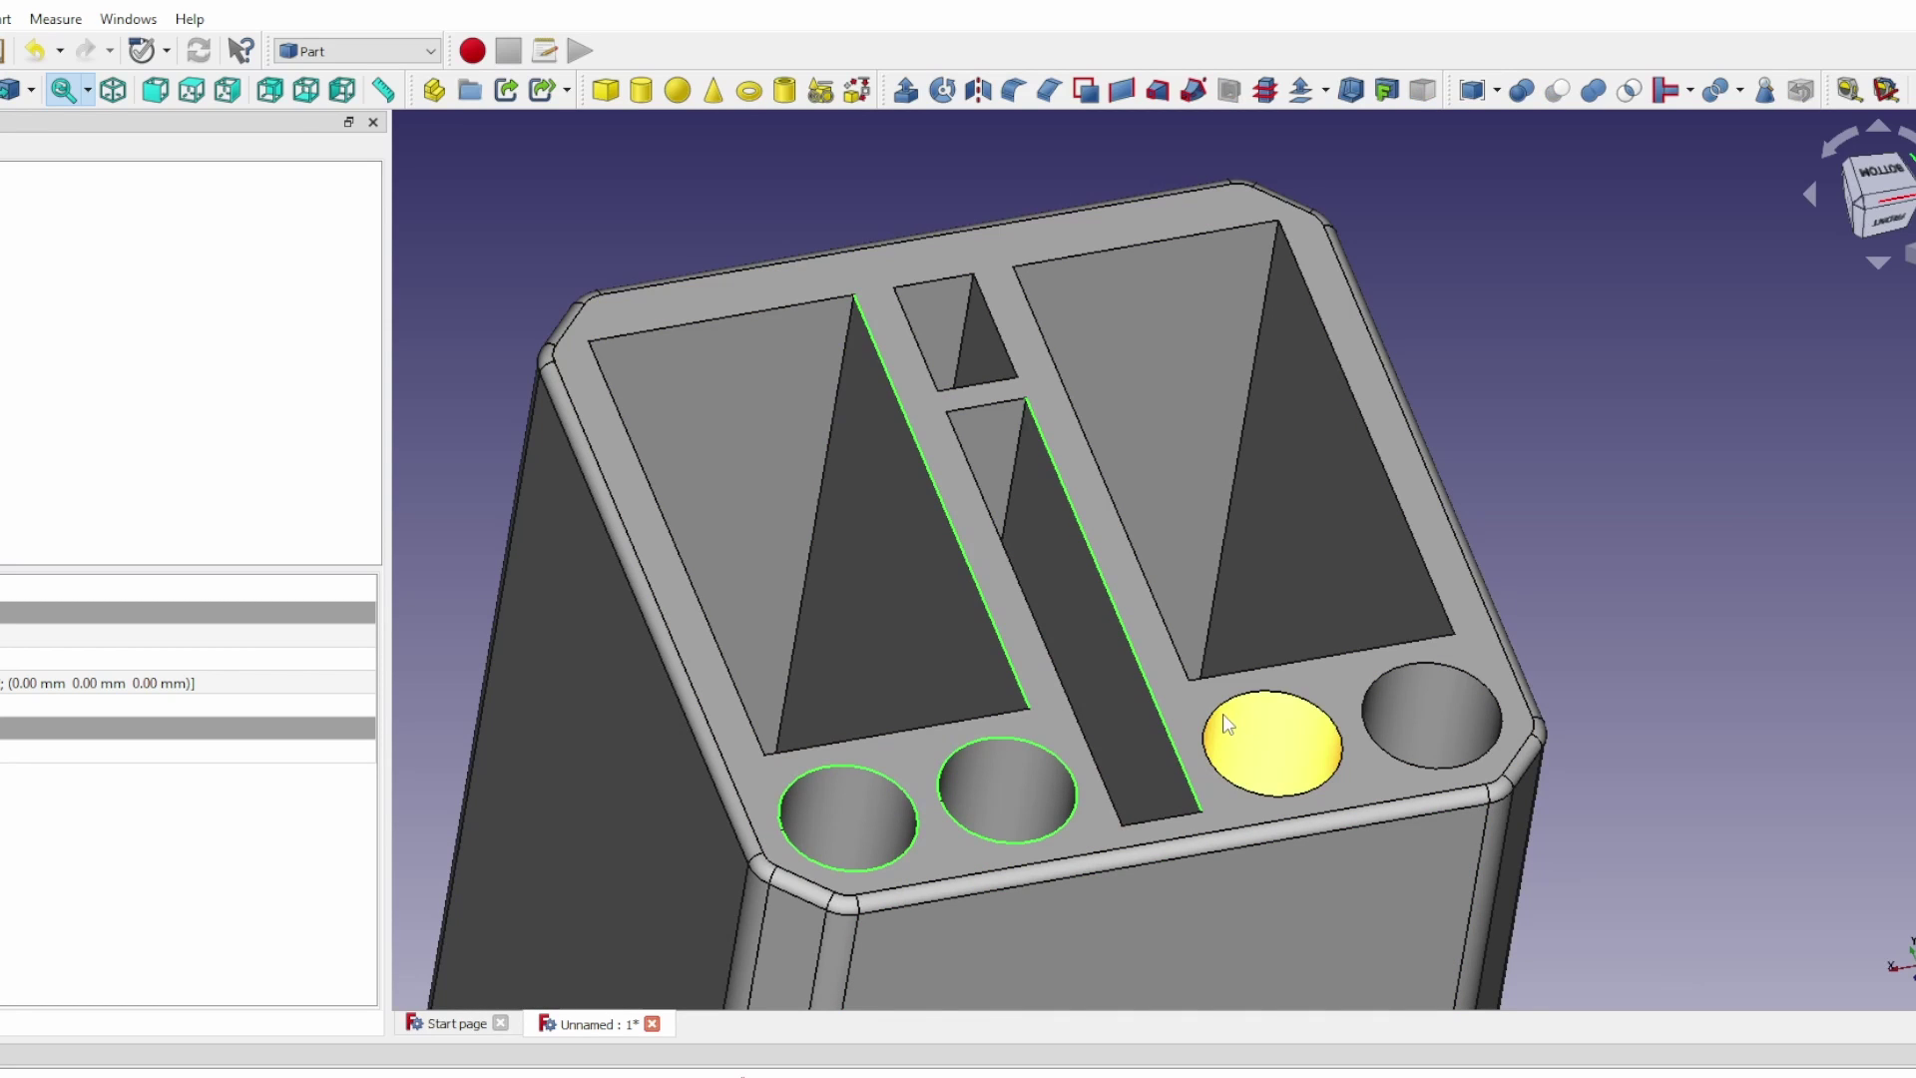
ctrl+click(1221, 705)
ctrl+click(1383, 672)
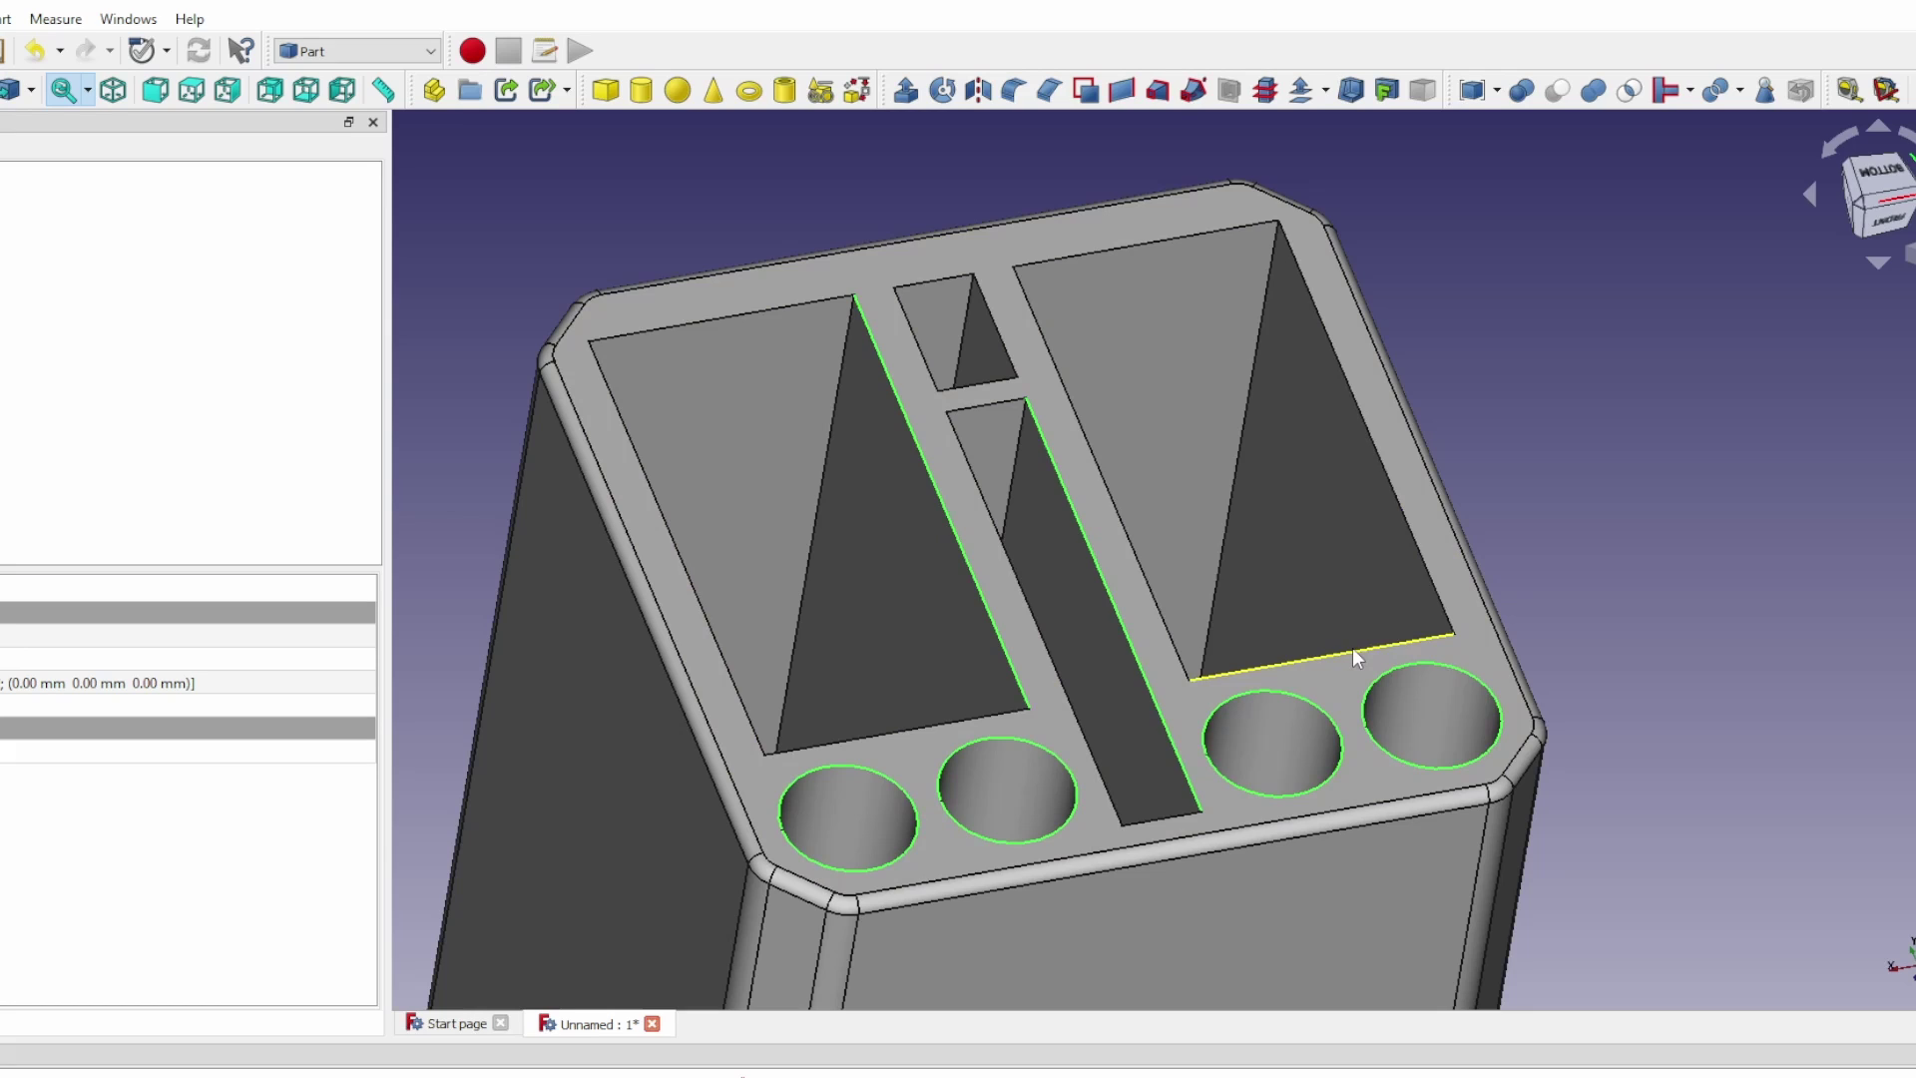
Add the remaining rim edges of the two large pockets, the slim slot and the small pocket to the selection
ctrl+click(1351, 649)
ctrl+click(1425, 565)
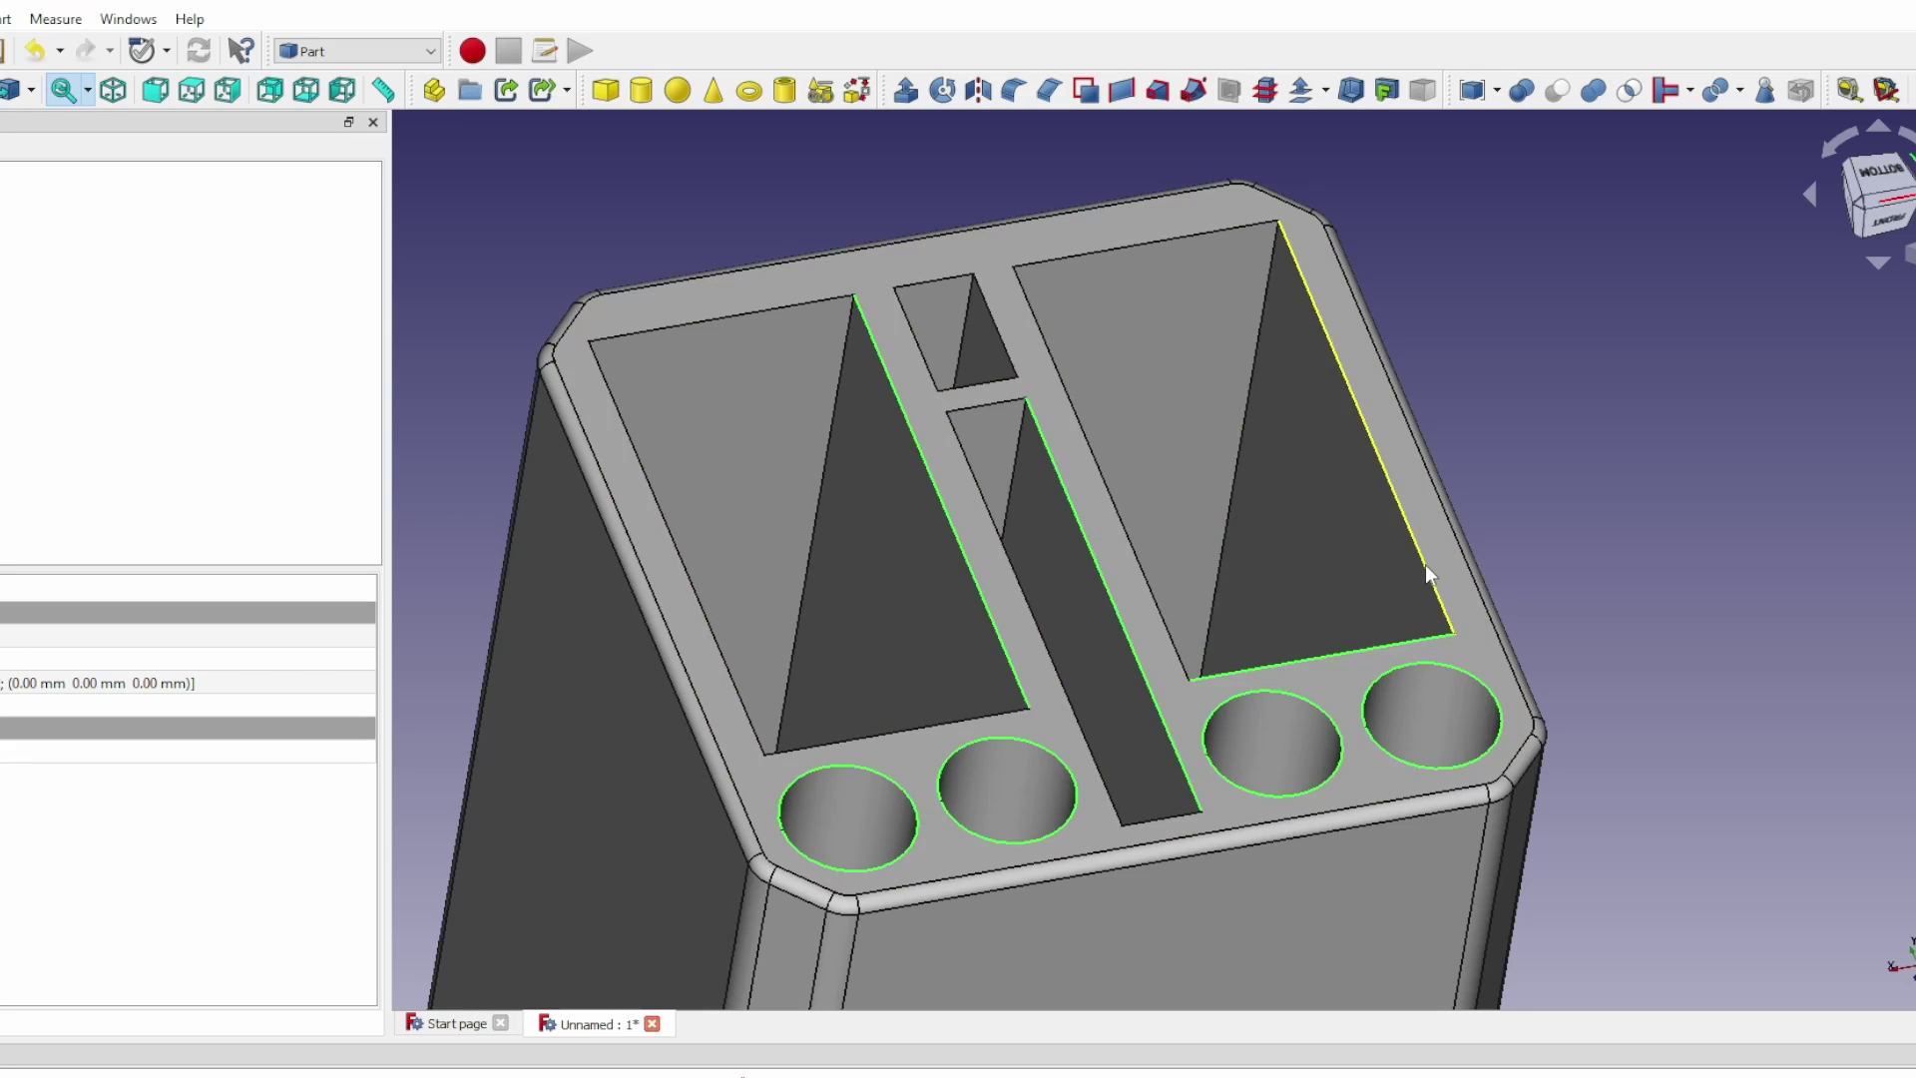
ctrl+click(1172, 241)
ctrl+click(1048, 342)
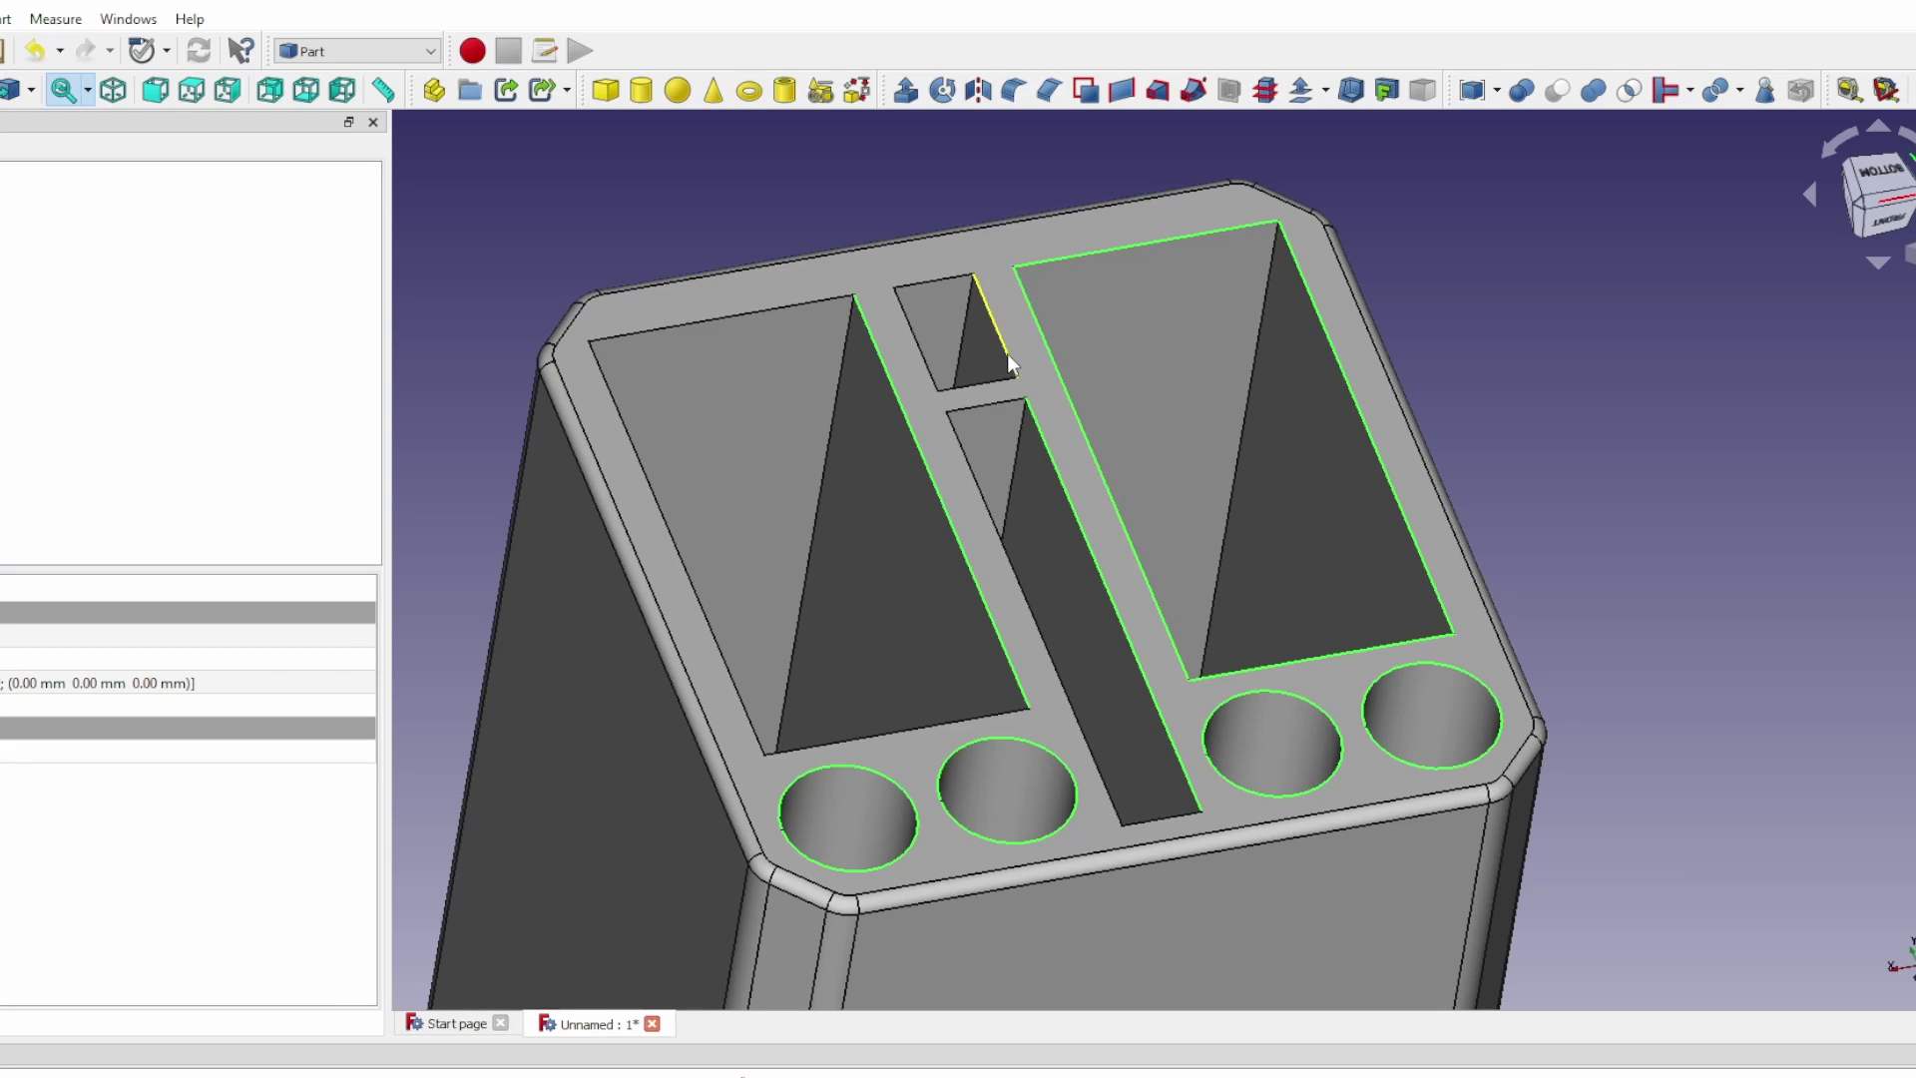
ctrl+click(980, 404)
ctrl+click(932, 373)
ctrl+click(962, 388)
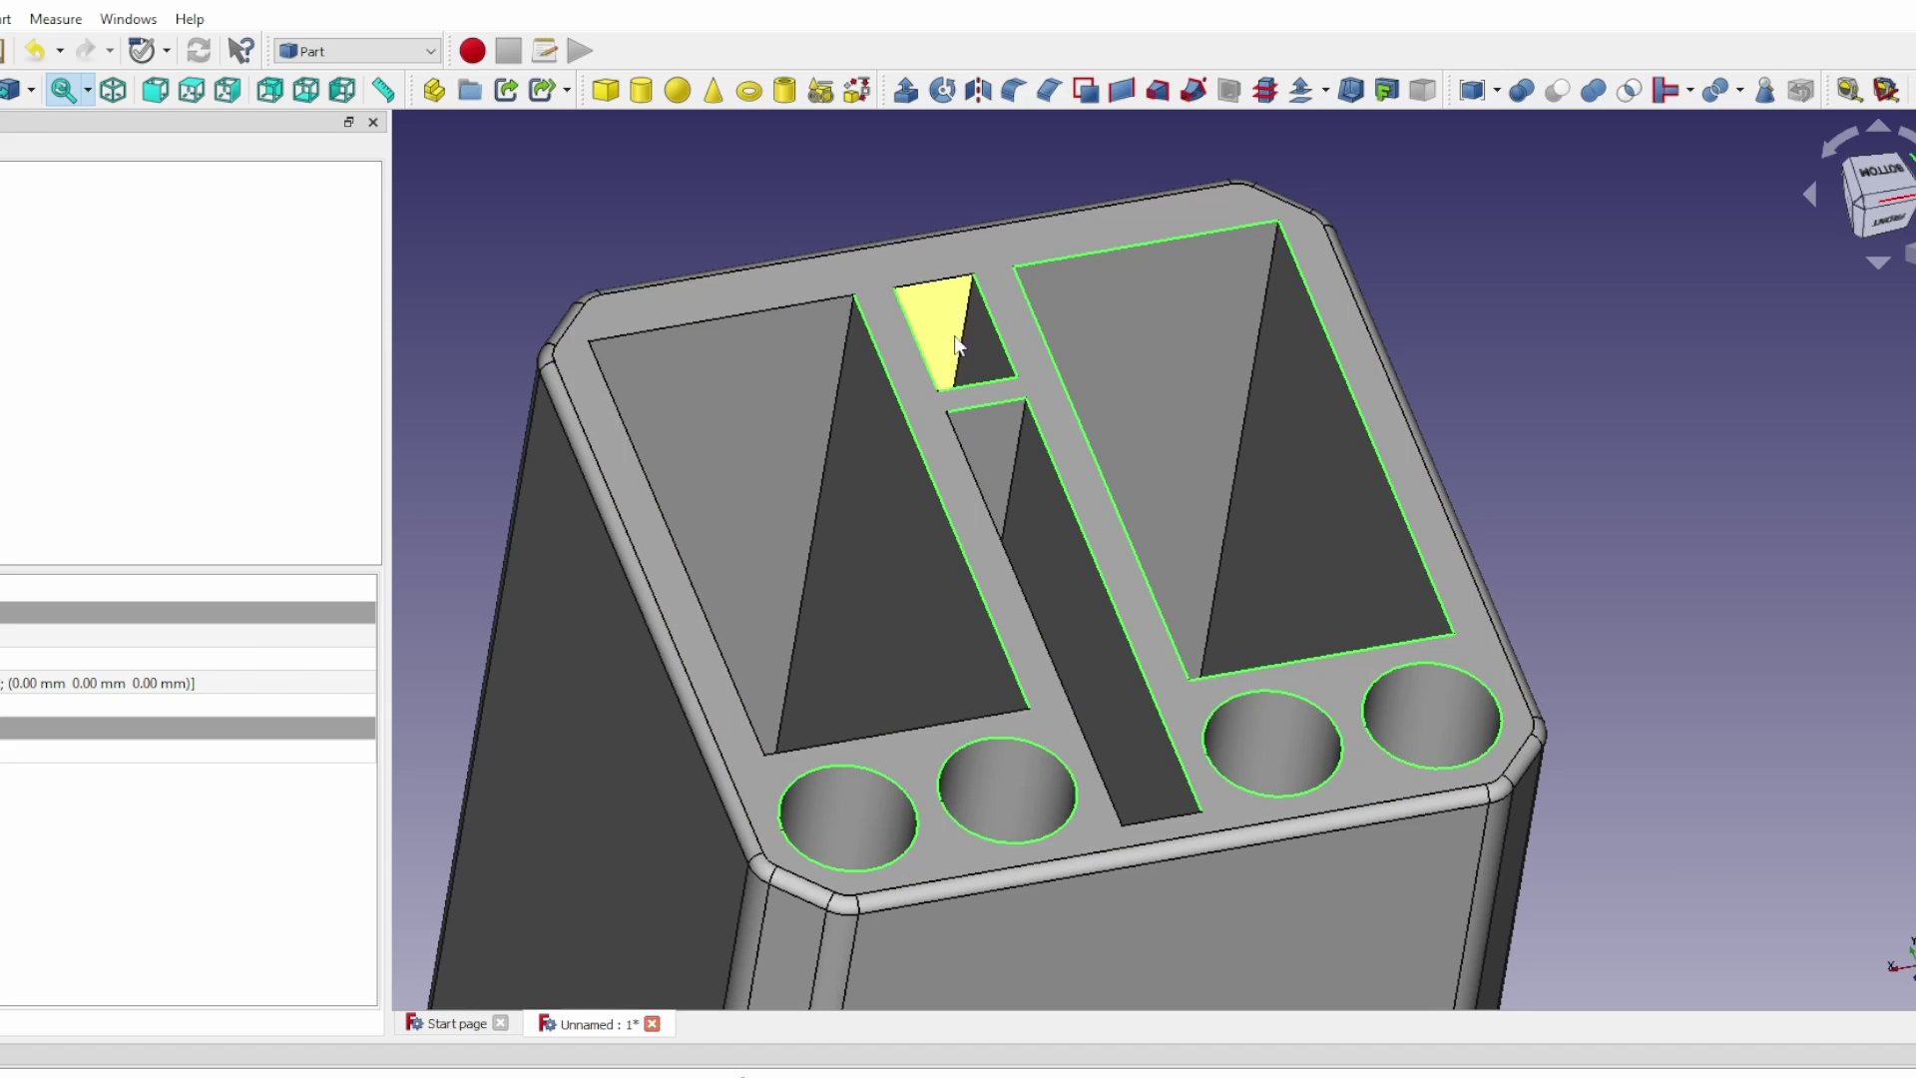
ctrl+click(941, 281)
ctrl+click(998, 531)
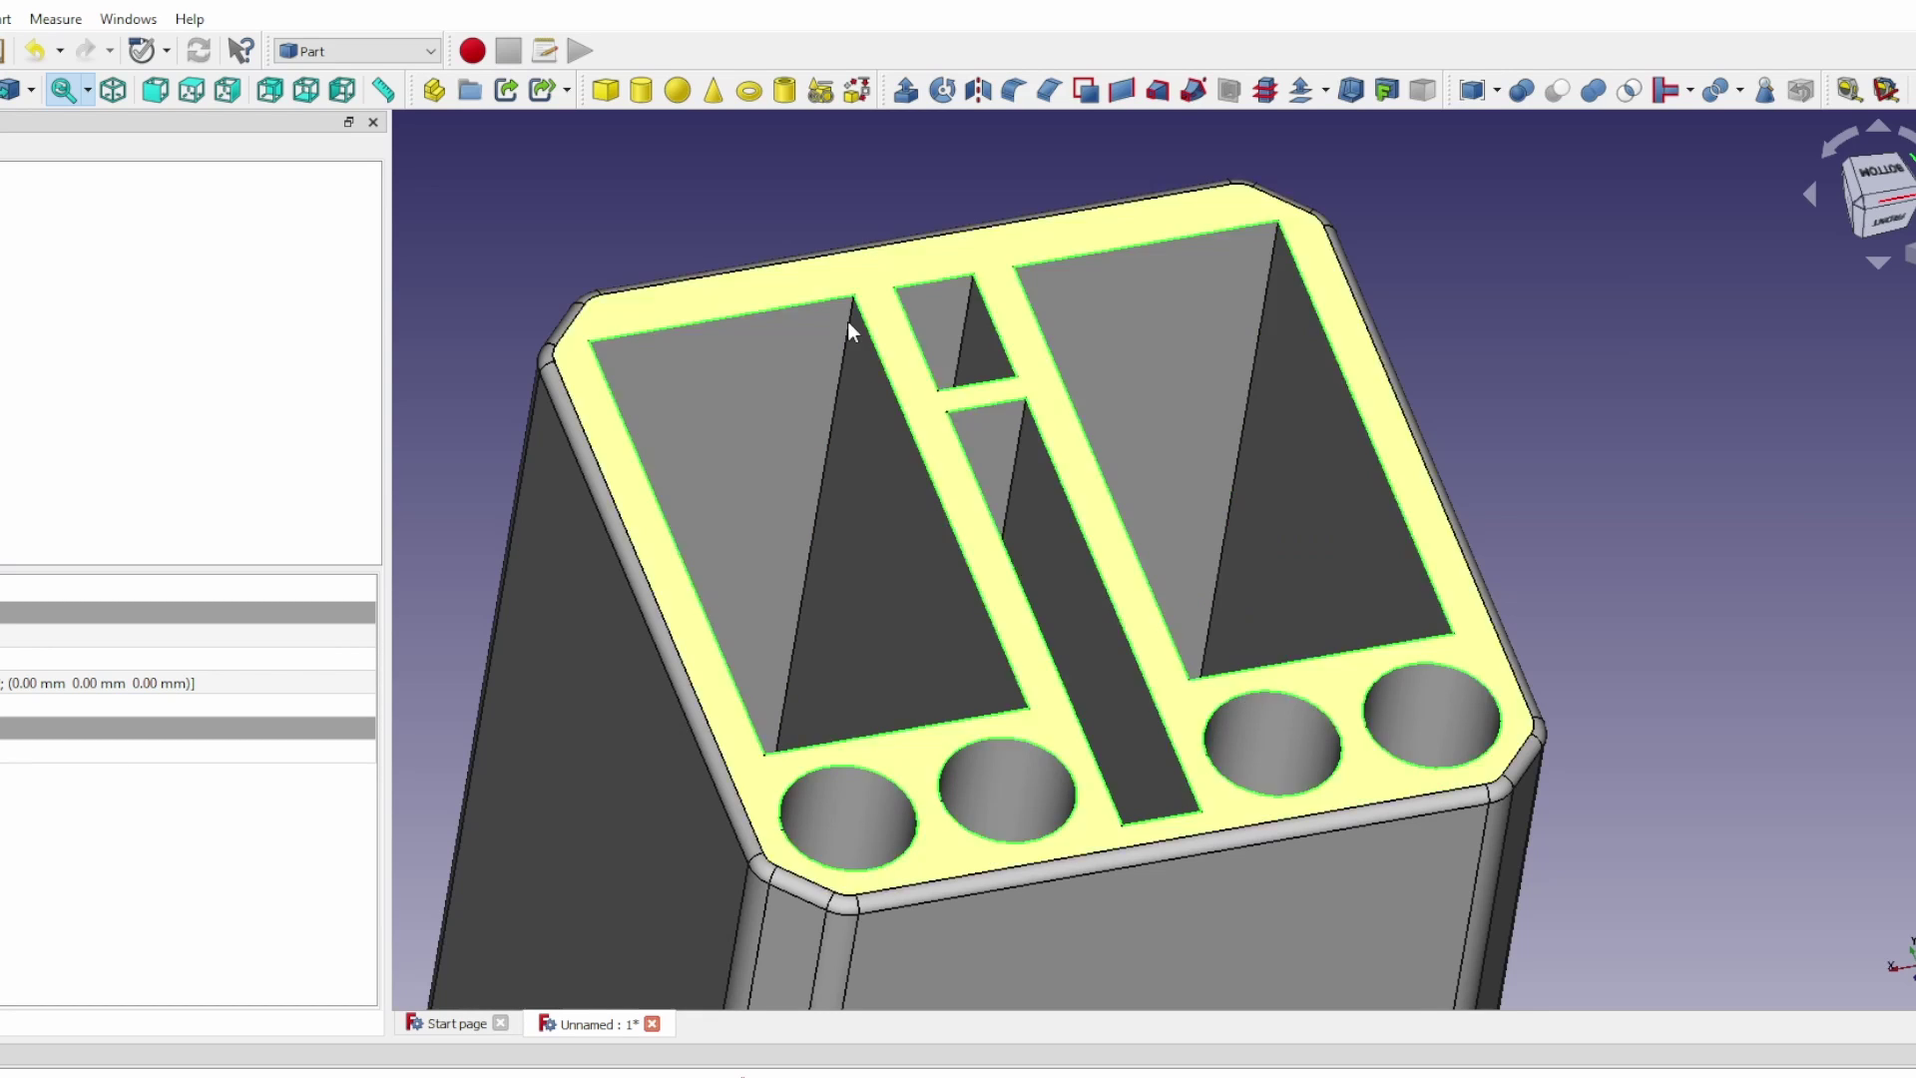
Try to fillet the selected rim edges of Cut007 with a constant radius of 1 mm
click(1014, 92)
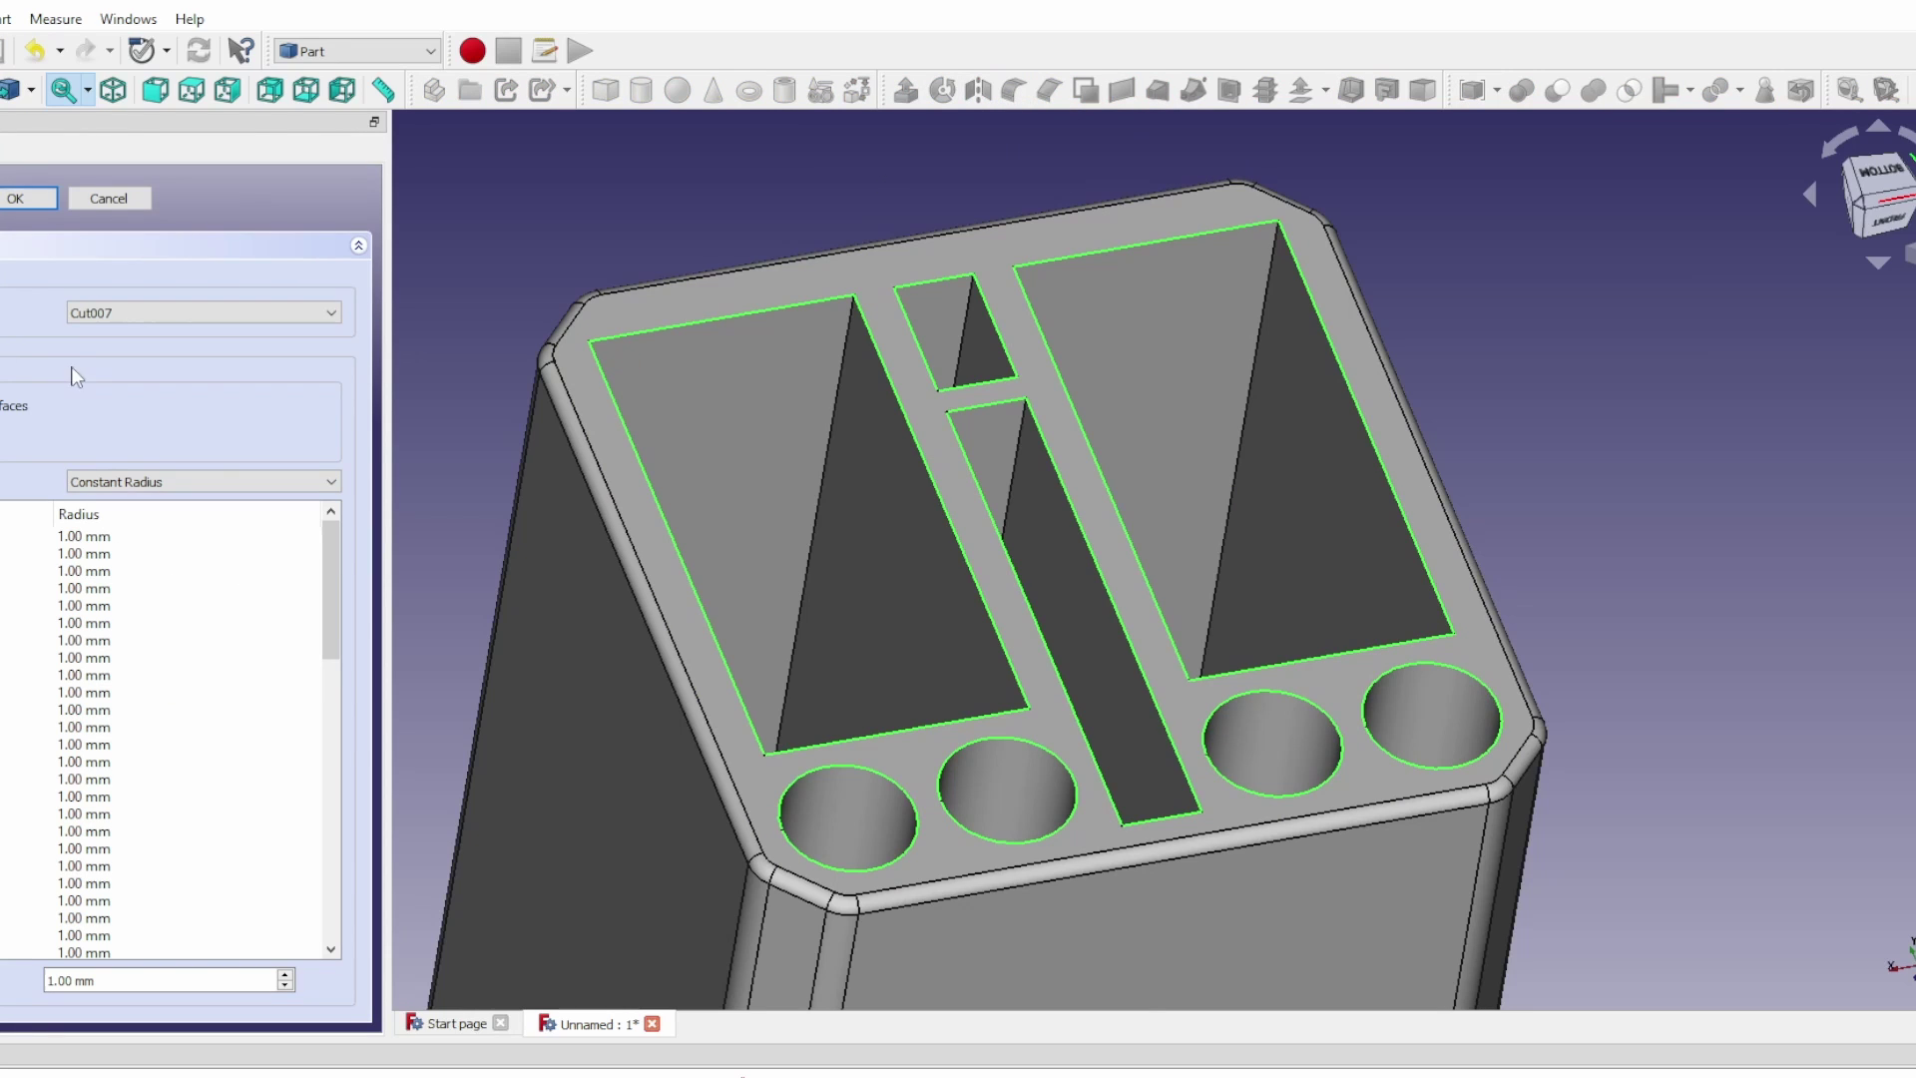
click(24, 201)
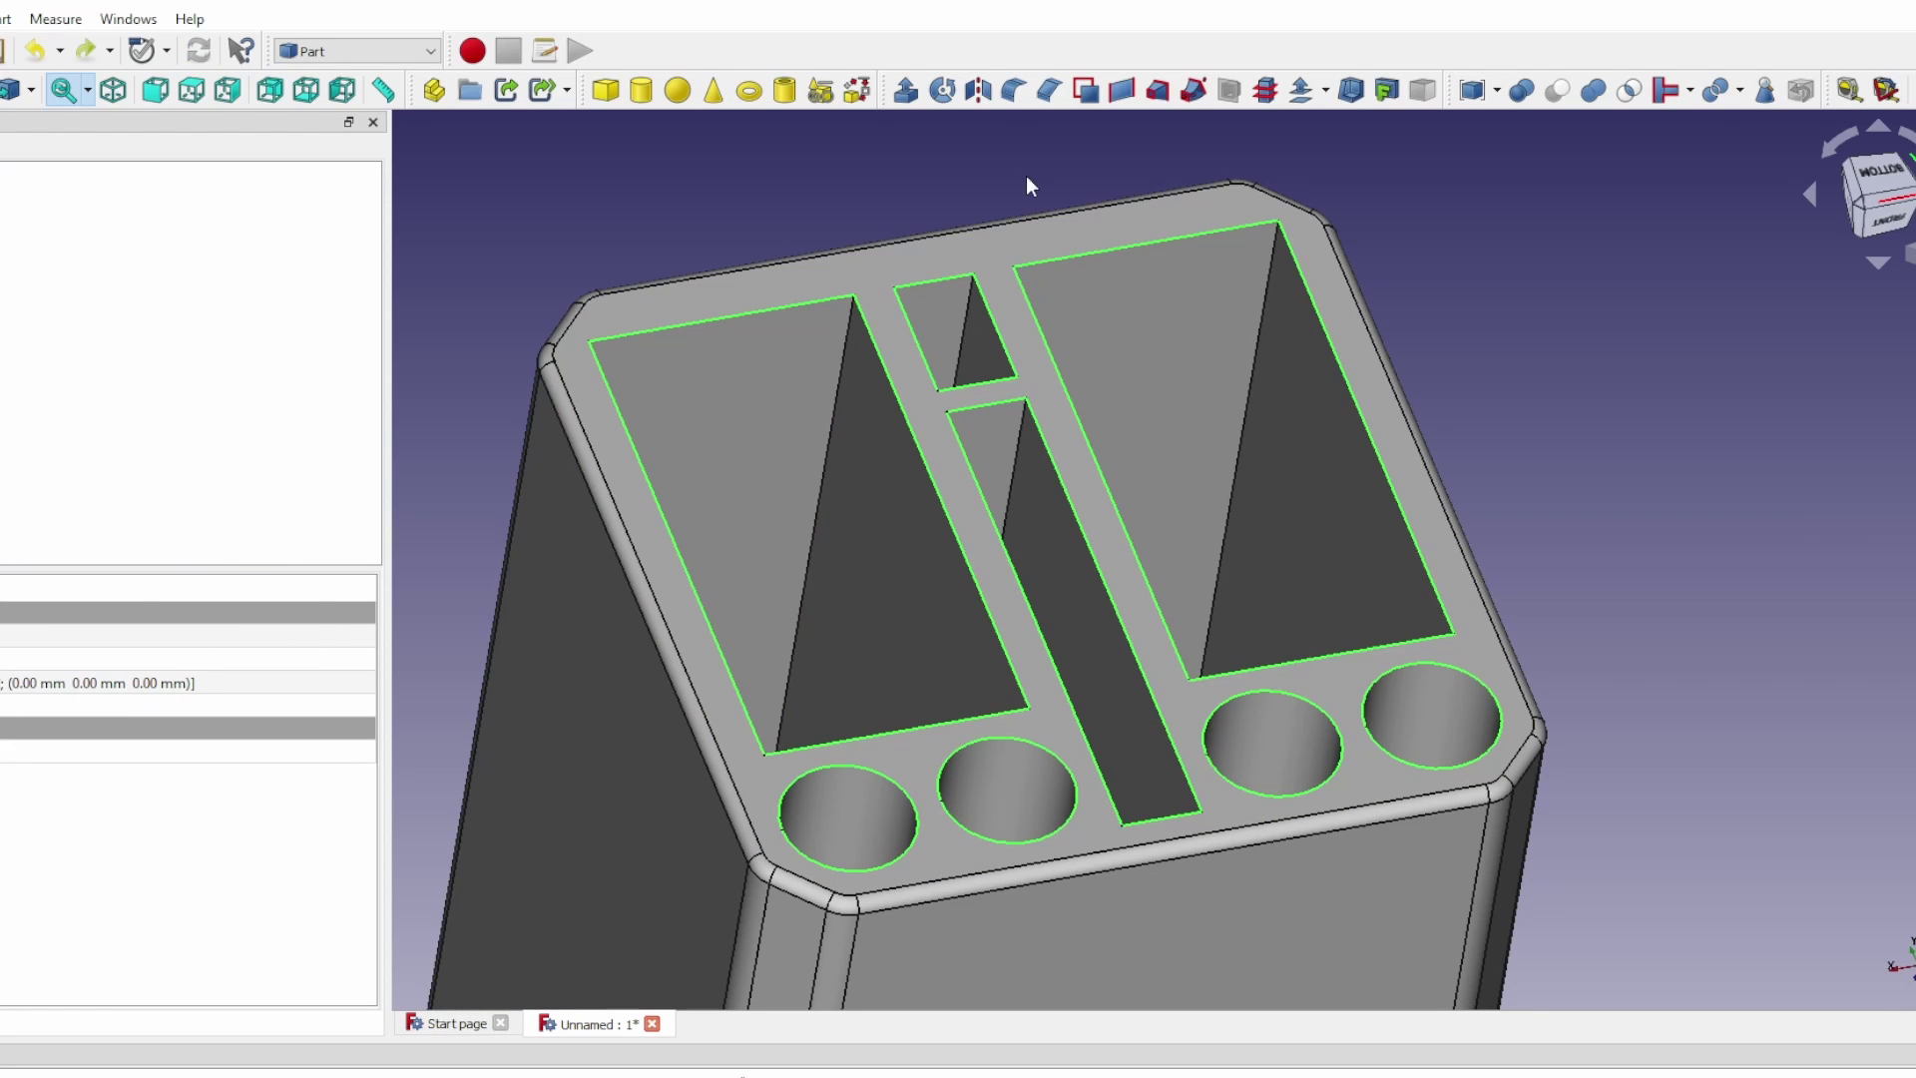
Fillet the selected hole, pocket and slot rim edges of Cut007 with a constant radius of 0.5 mm
click(1014, 92)
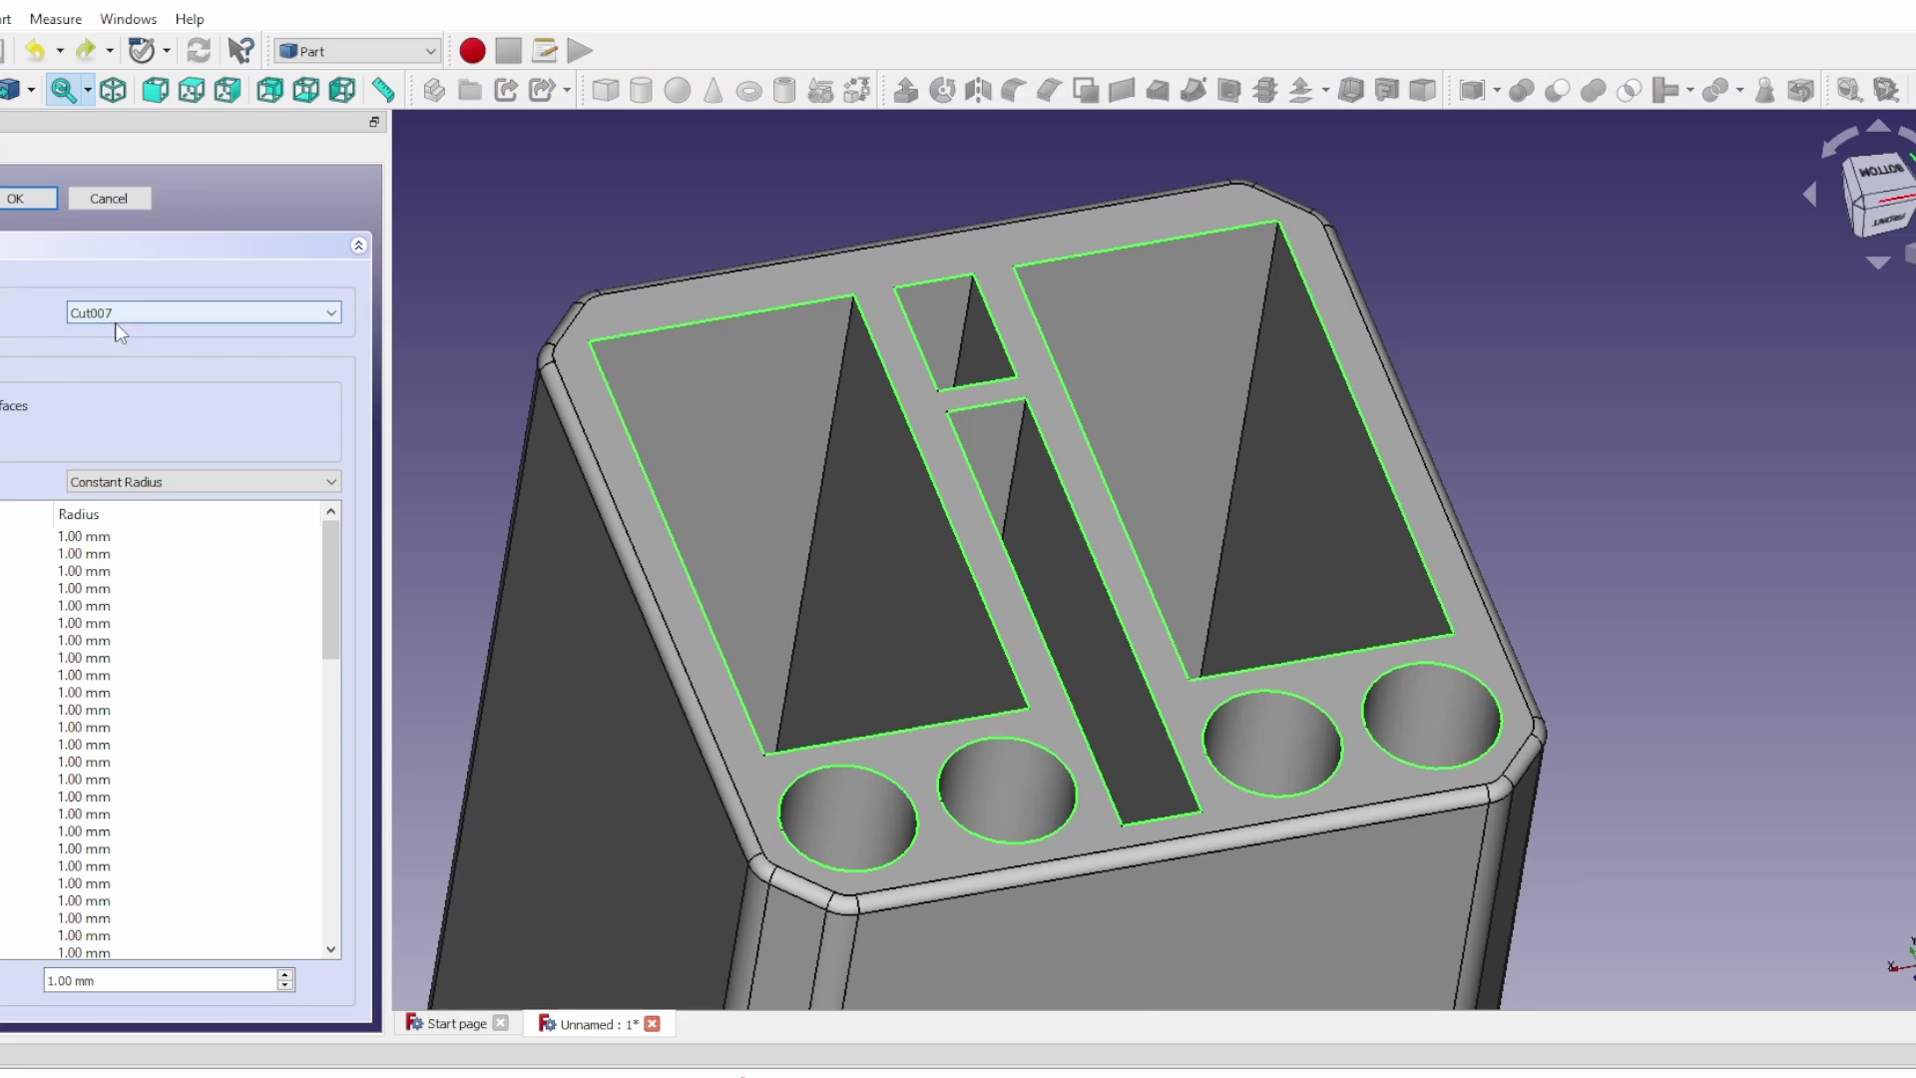
triple_click(136, 981)
text(0.5)
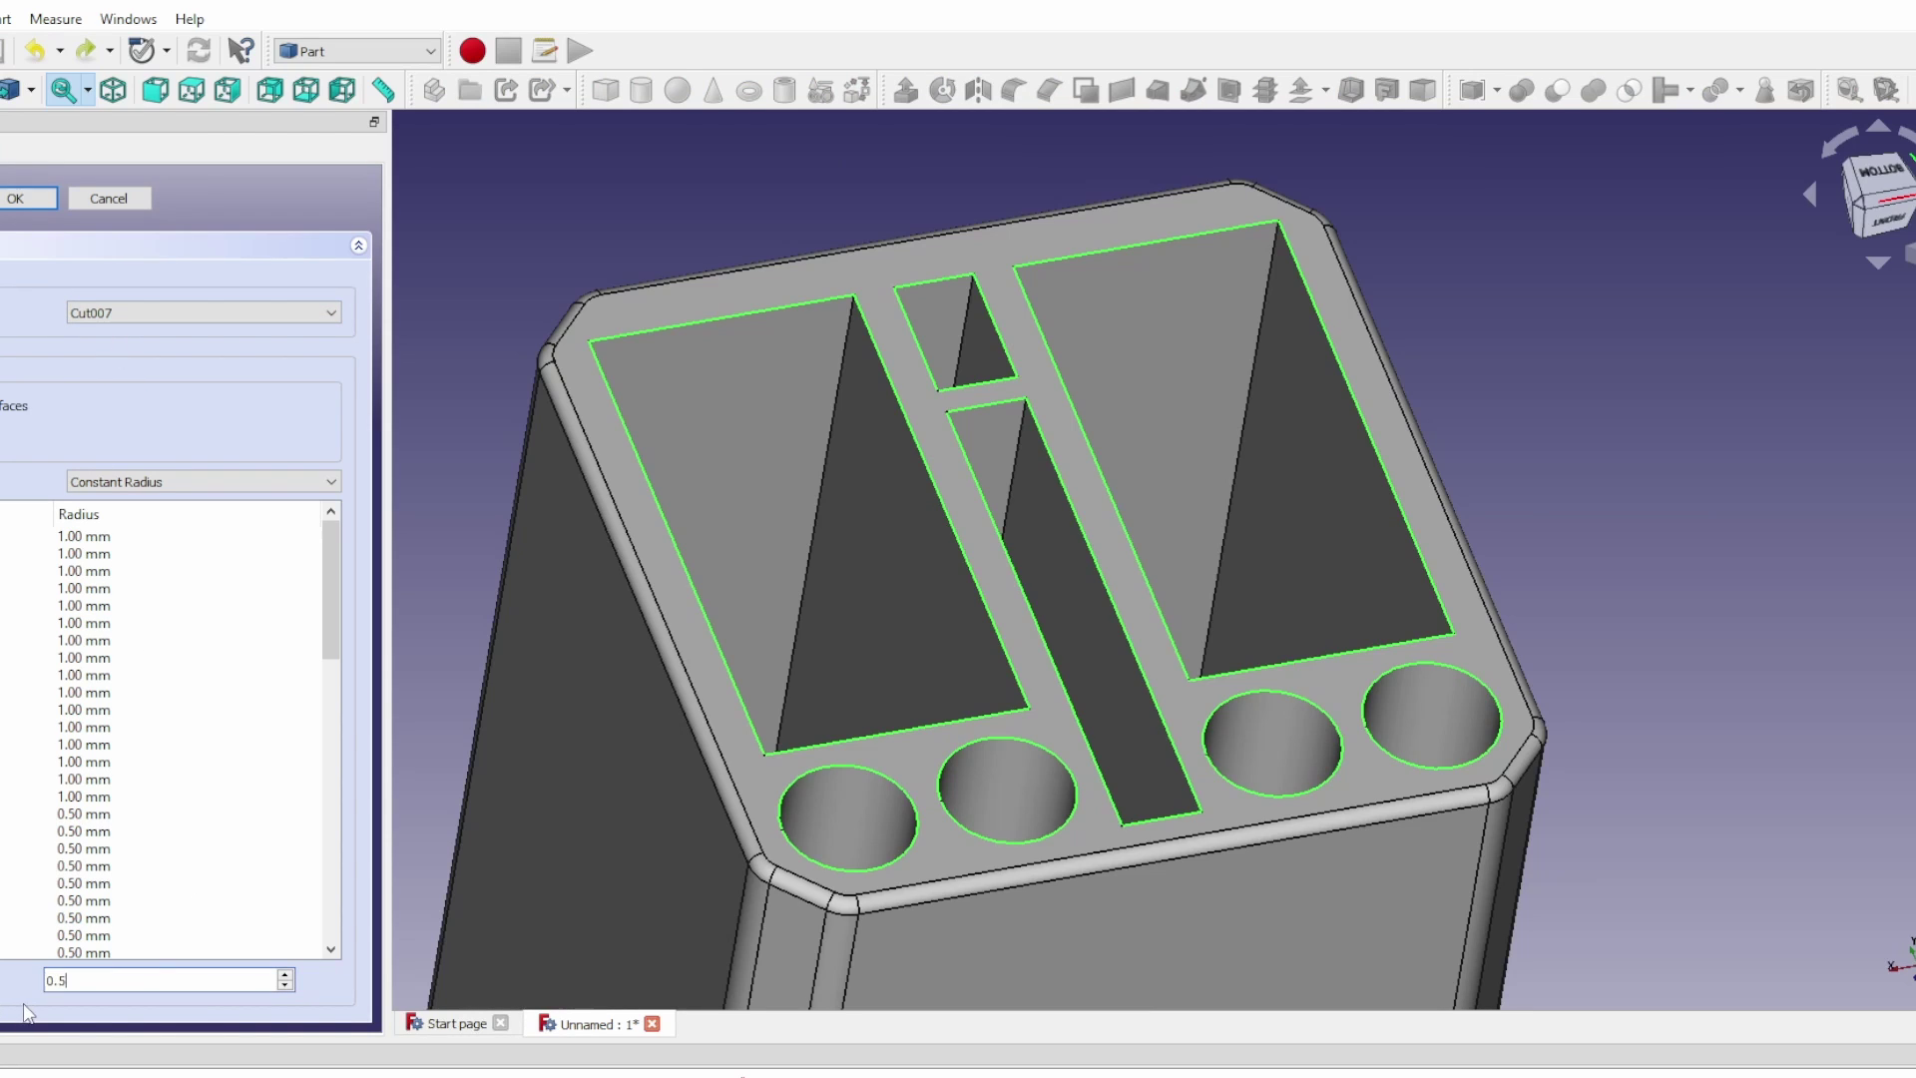
click(40, 200)
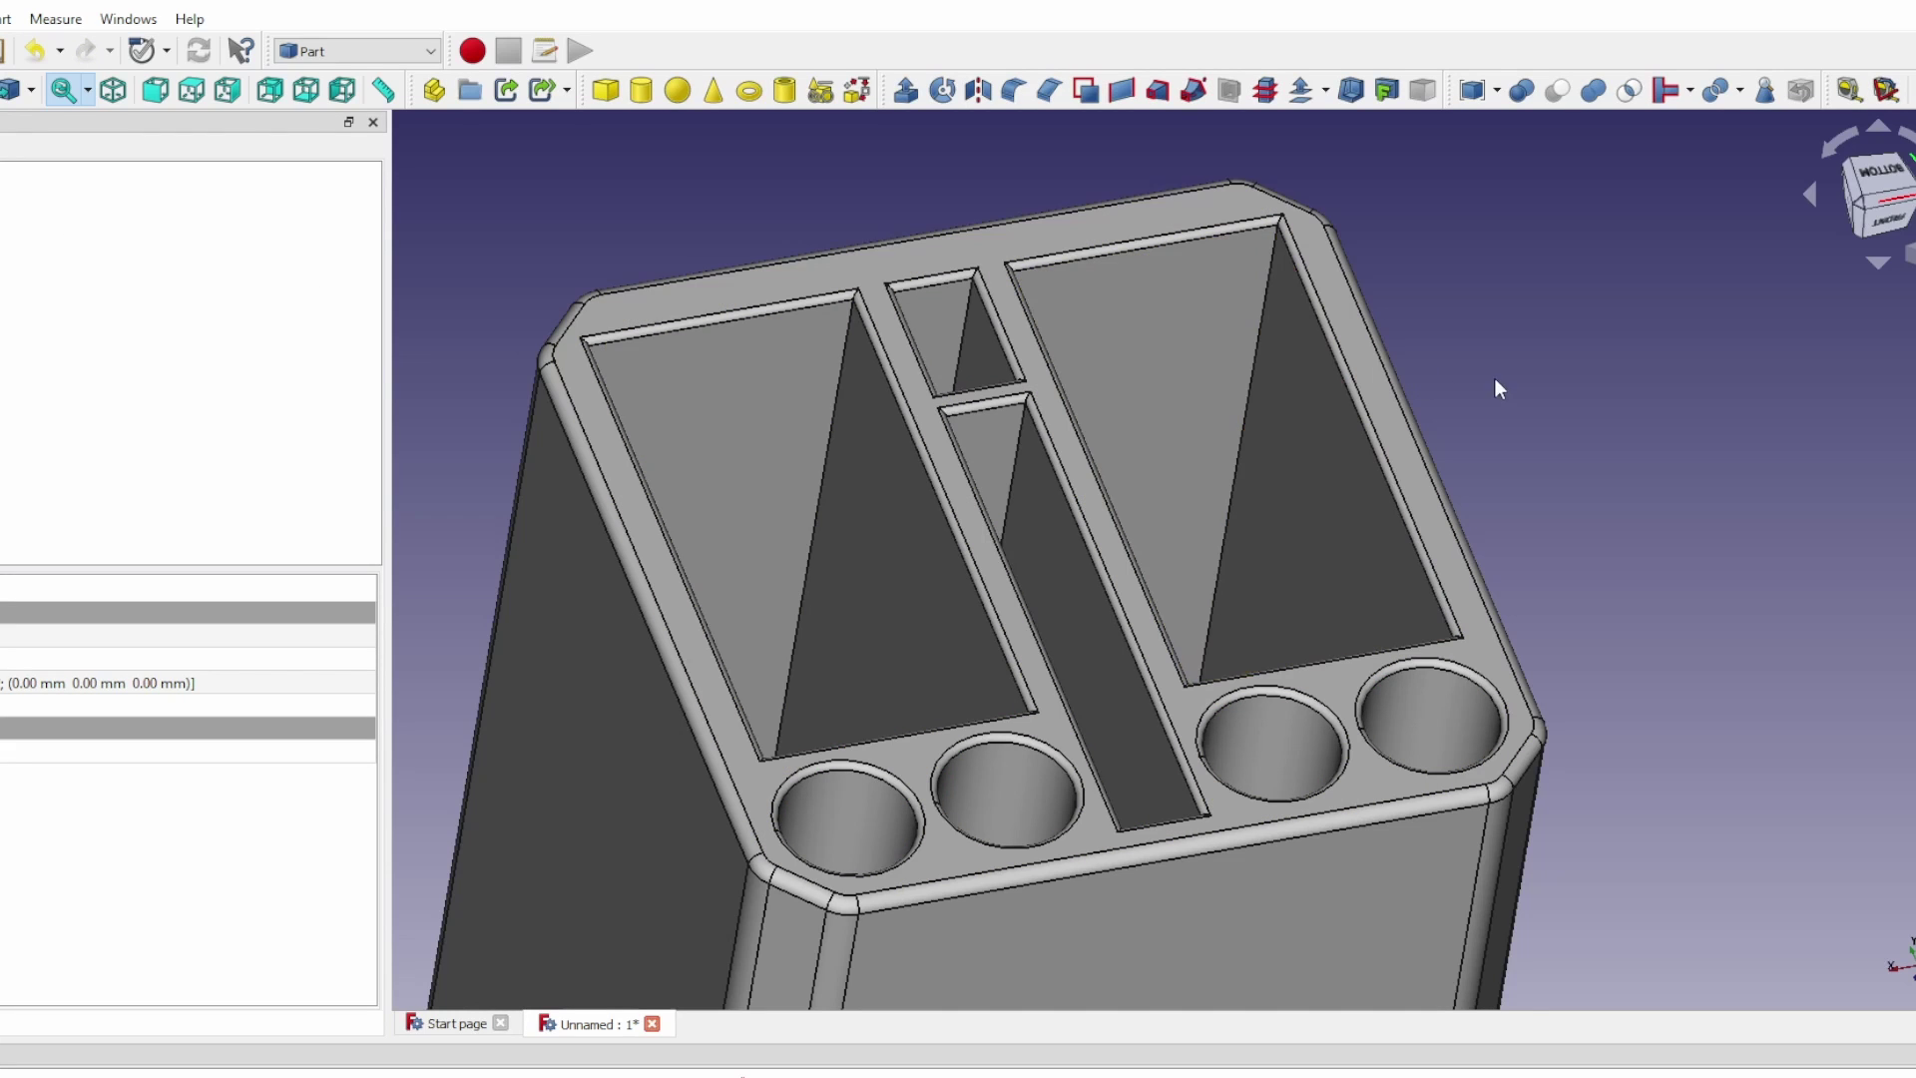
Examine the rounded rims of the holes, pockets and slot from different distances and angles
click(1613, 446)
scroll(1543, 870, down, 2)
scroll(1537, 865, up, 2)
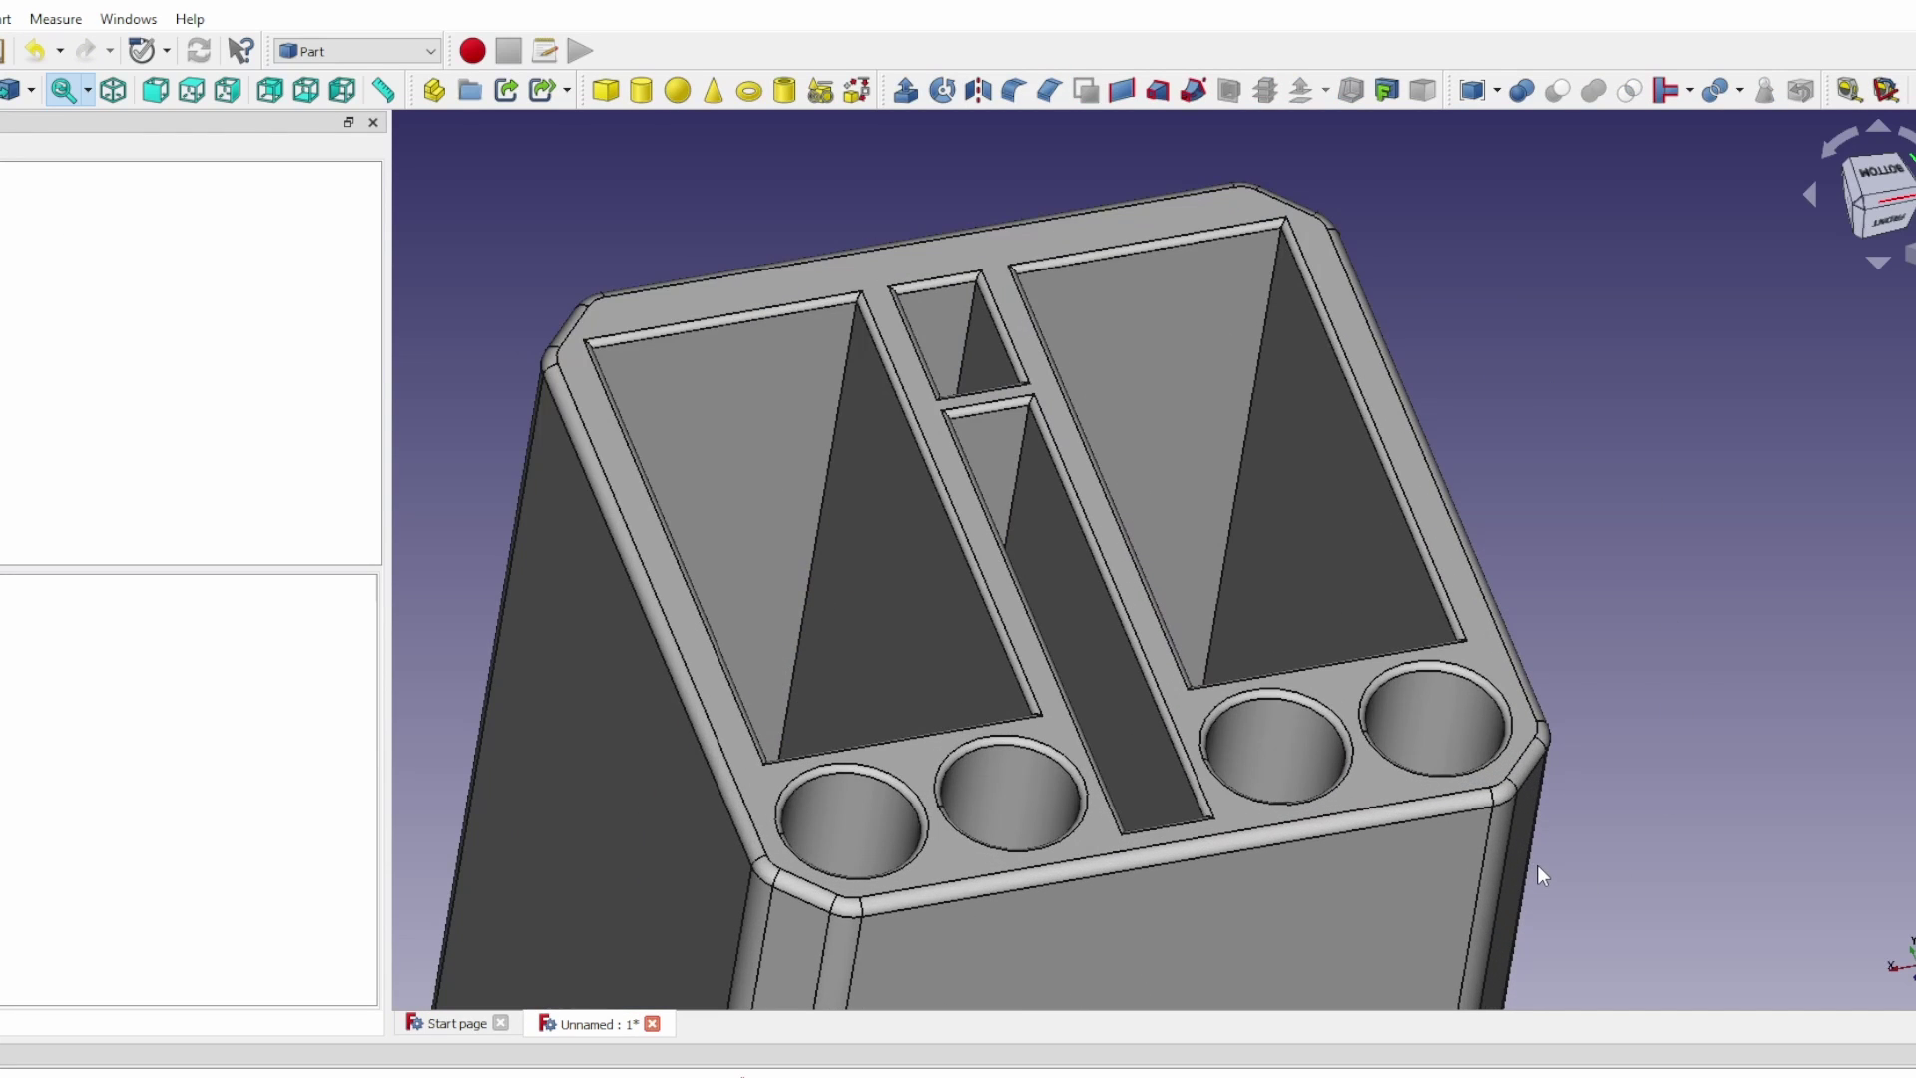
scroll(1380, 751, down, 3)
scroll(1391, 788, up, 1)
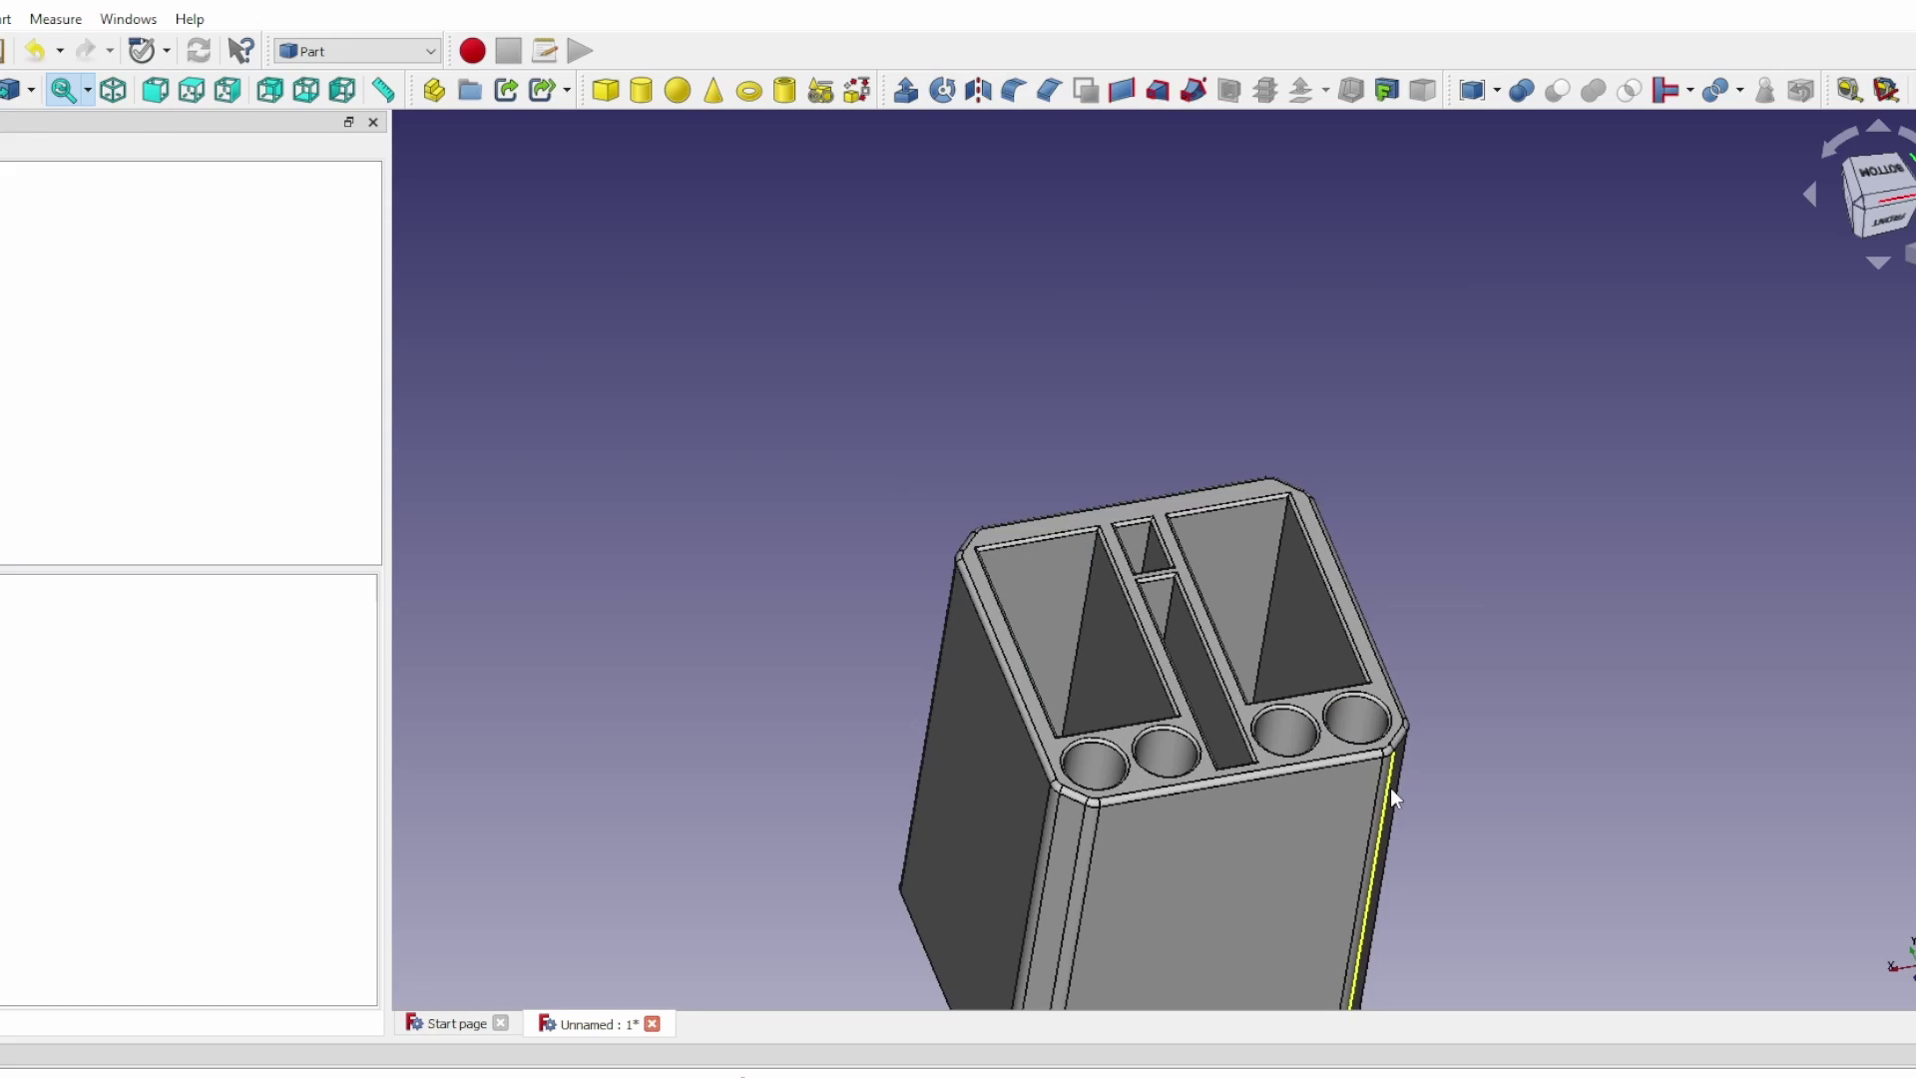
click(1354, 653)
middle_drag(1354, 652, 1409, 738)
scroll(1302, 677, up, 4)
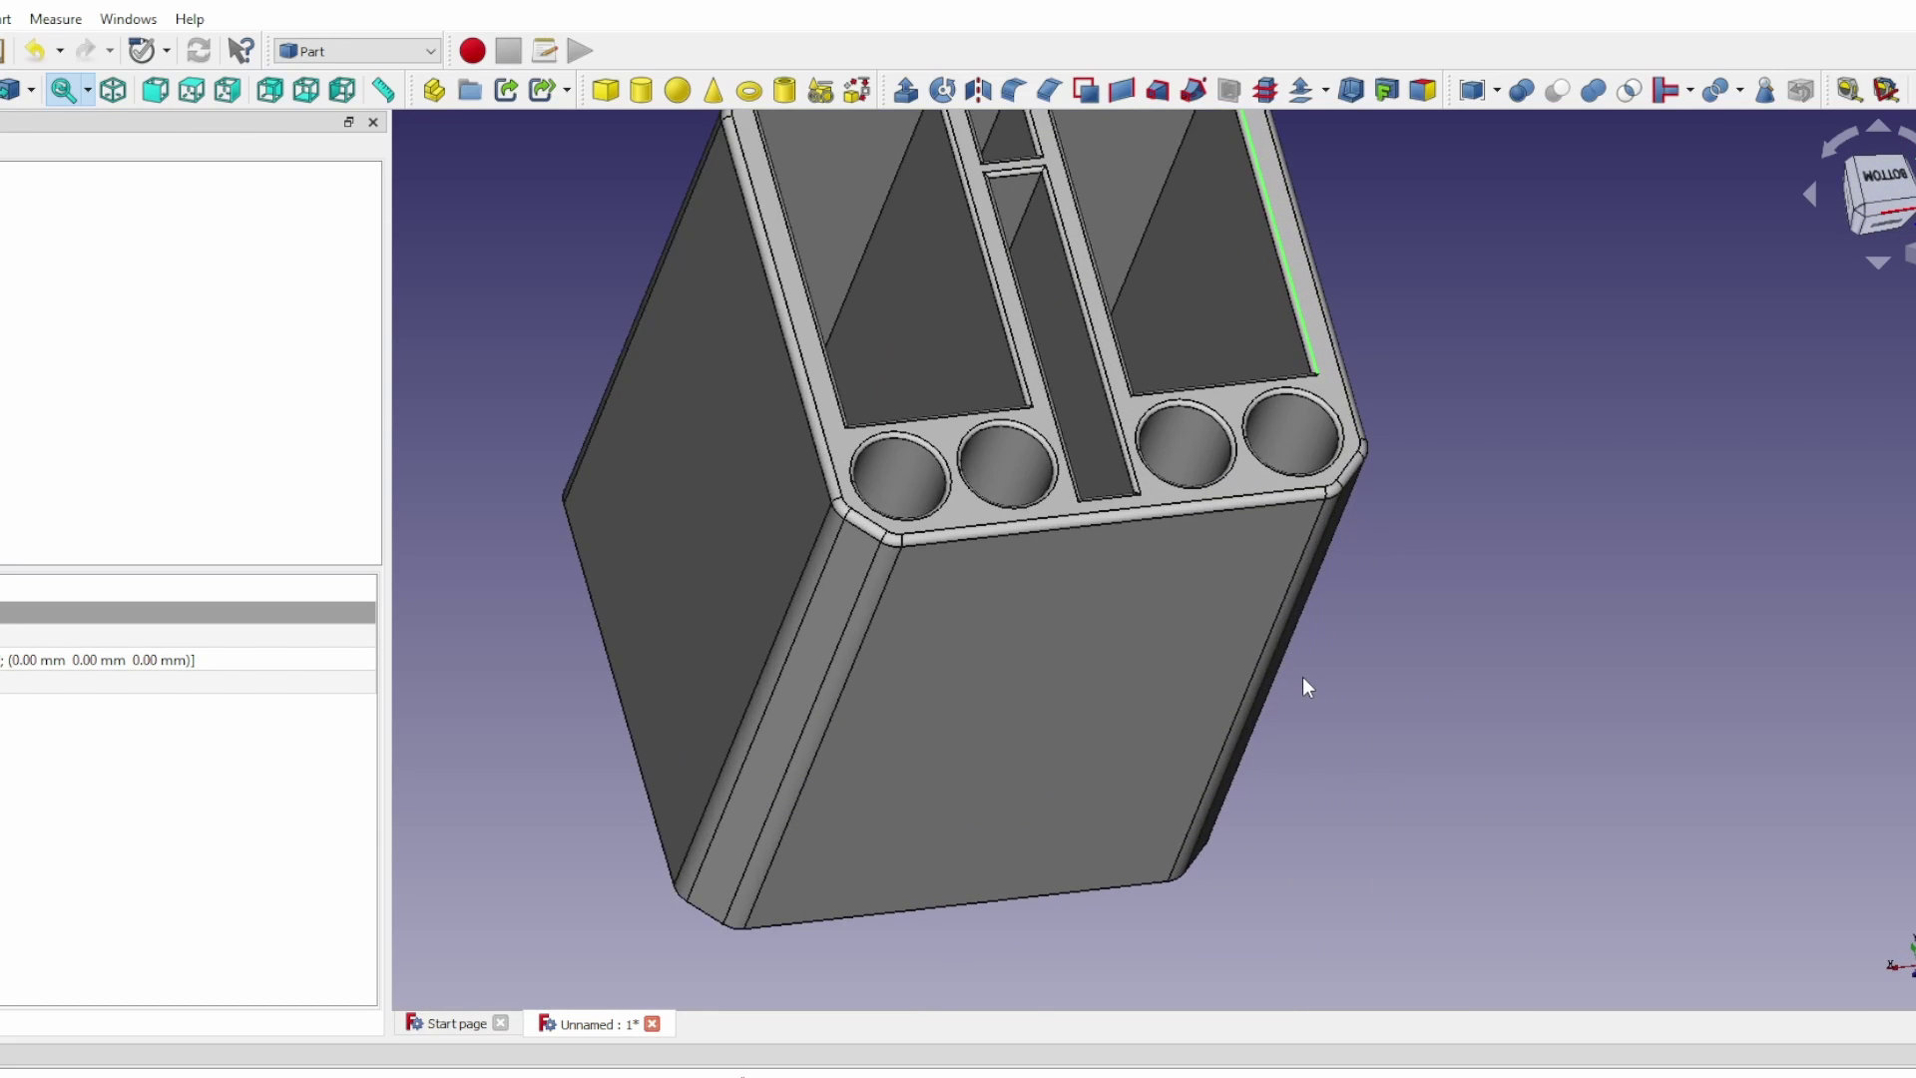
scroll(1325, 656, down, 3)
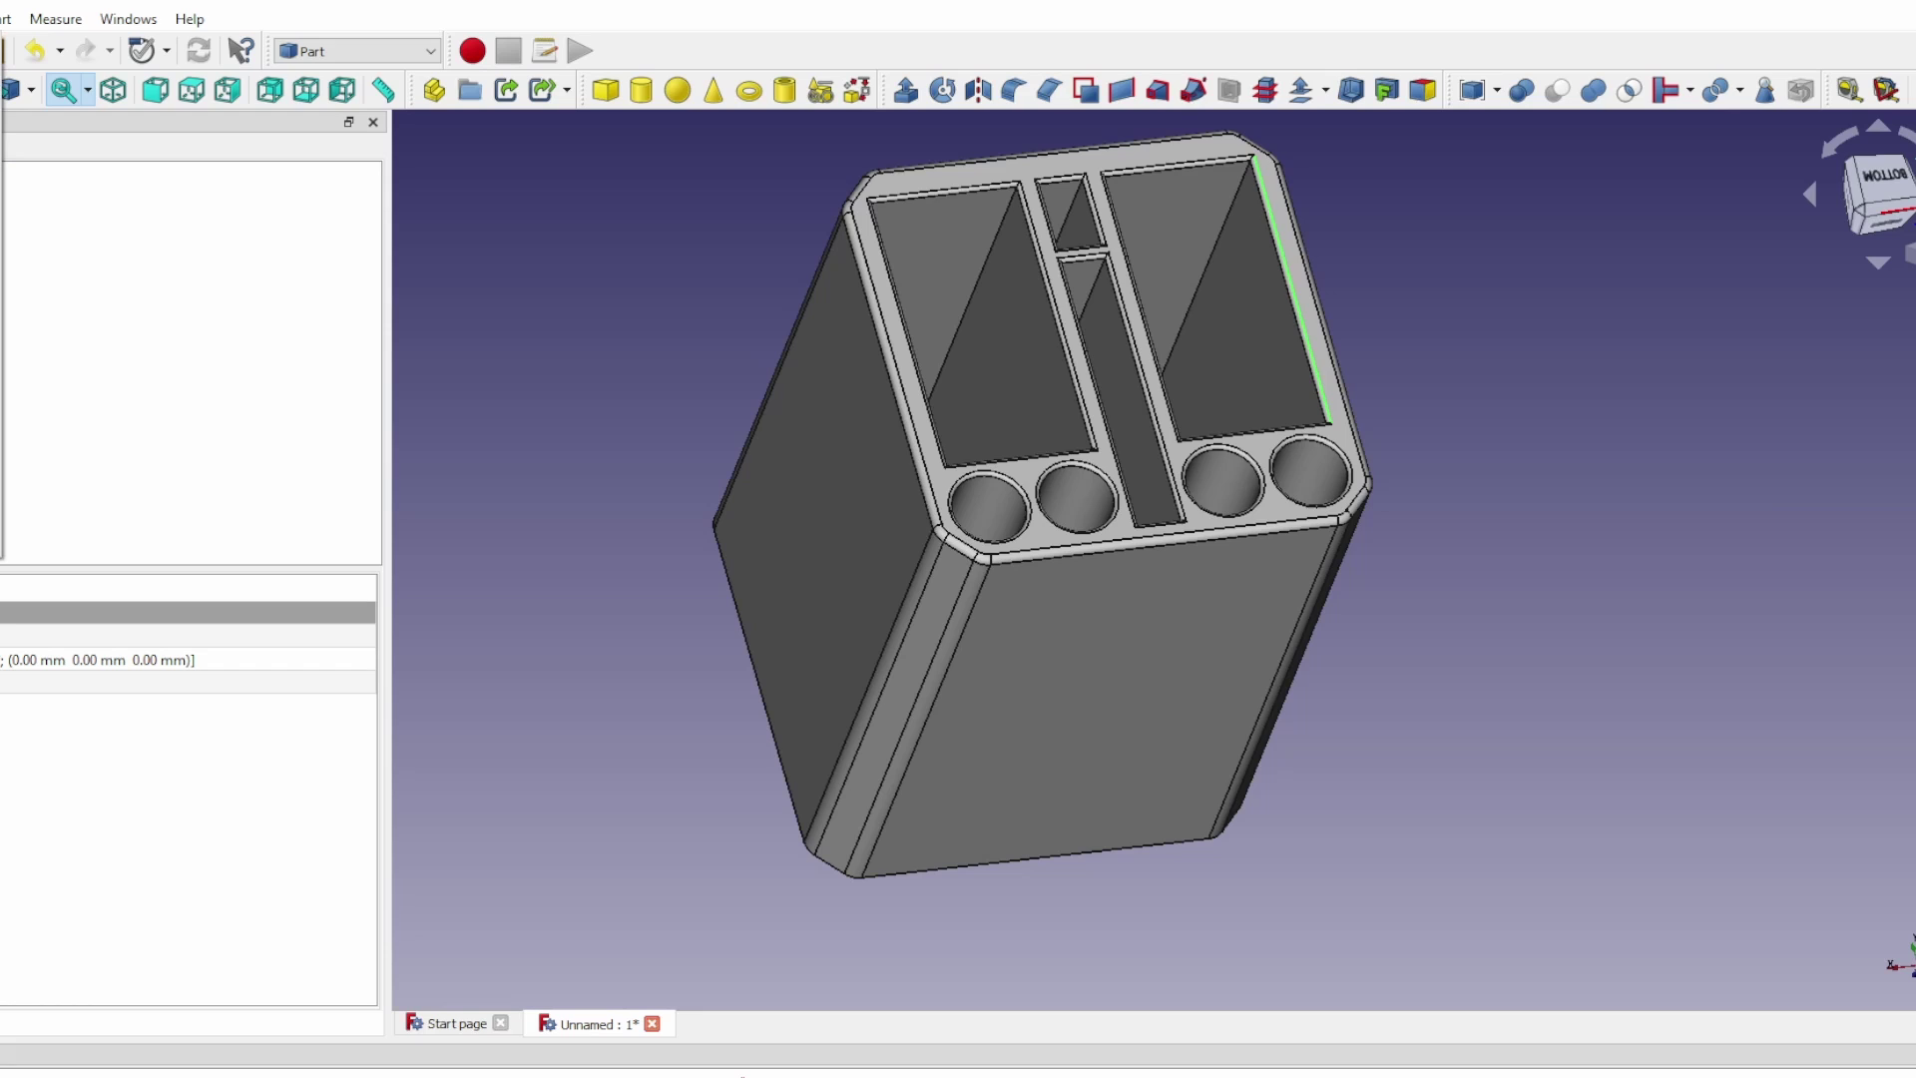
click(1150, 430)
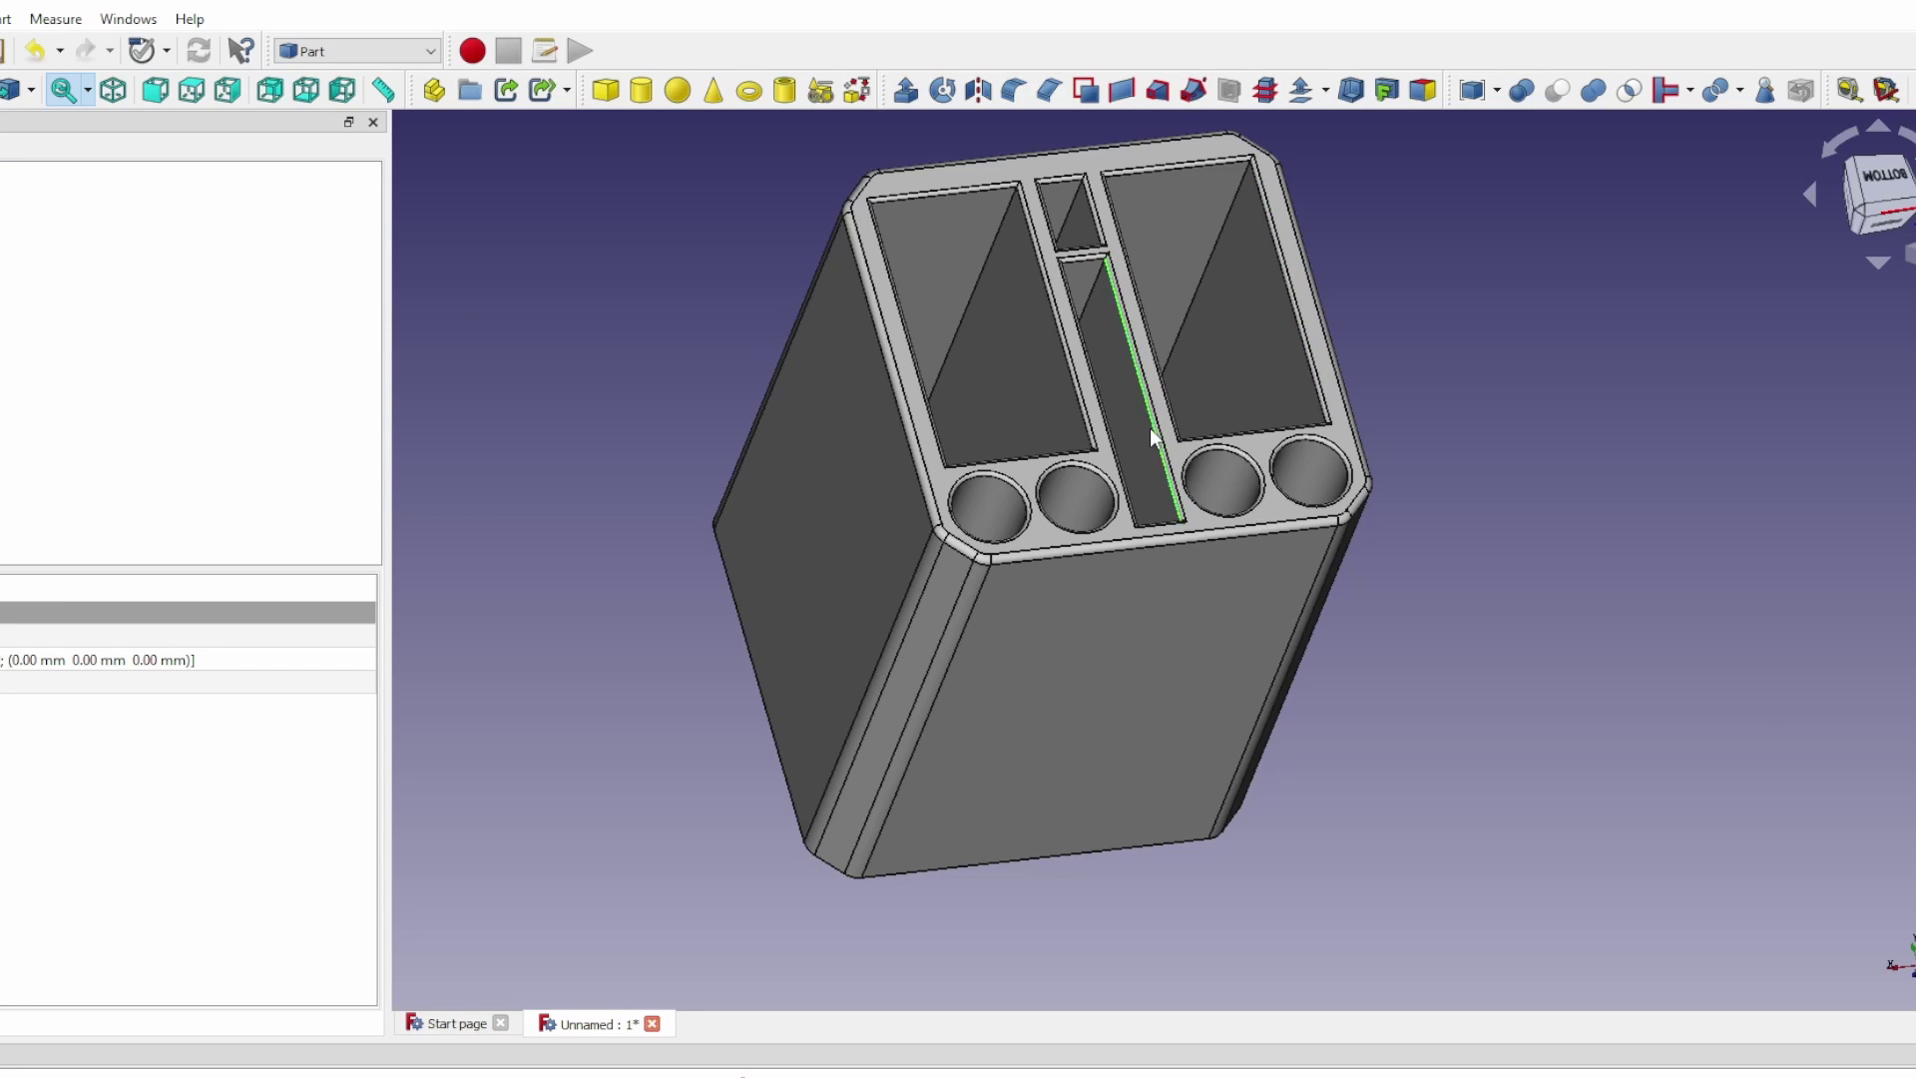
Export the whole filleted block as a 3MF file to the Desktop
double_click(1135, 679)
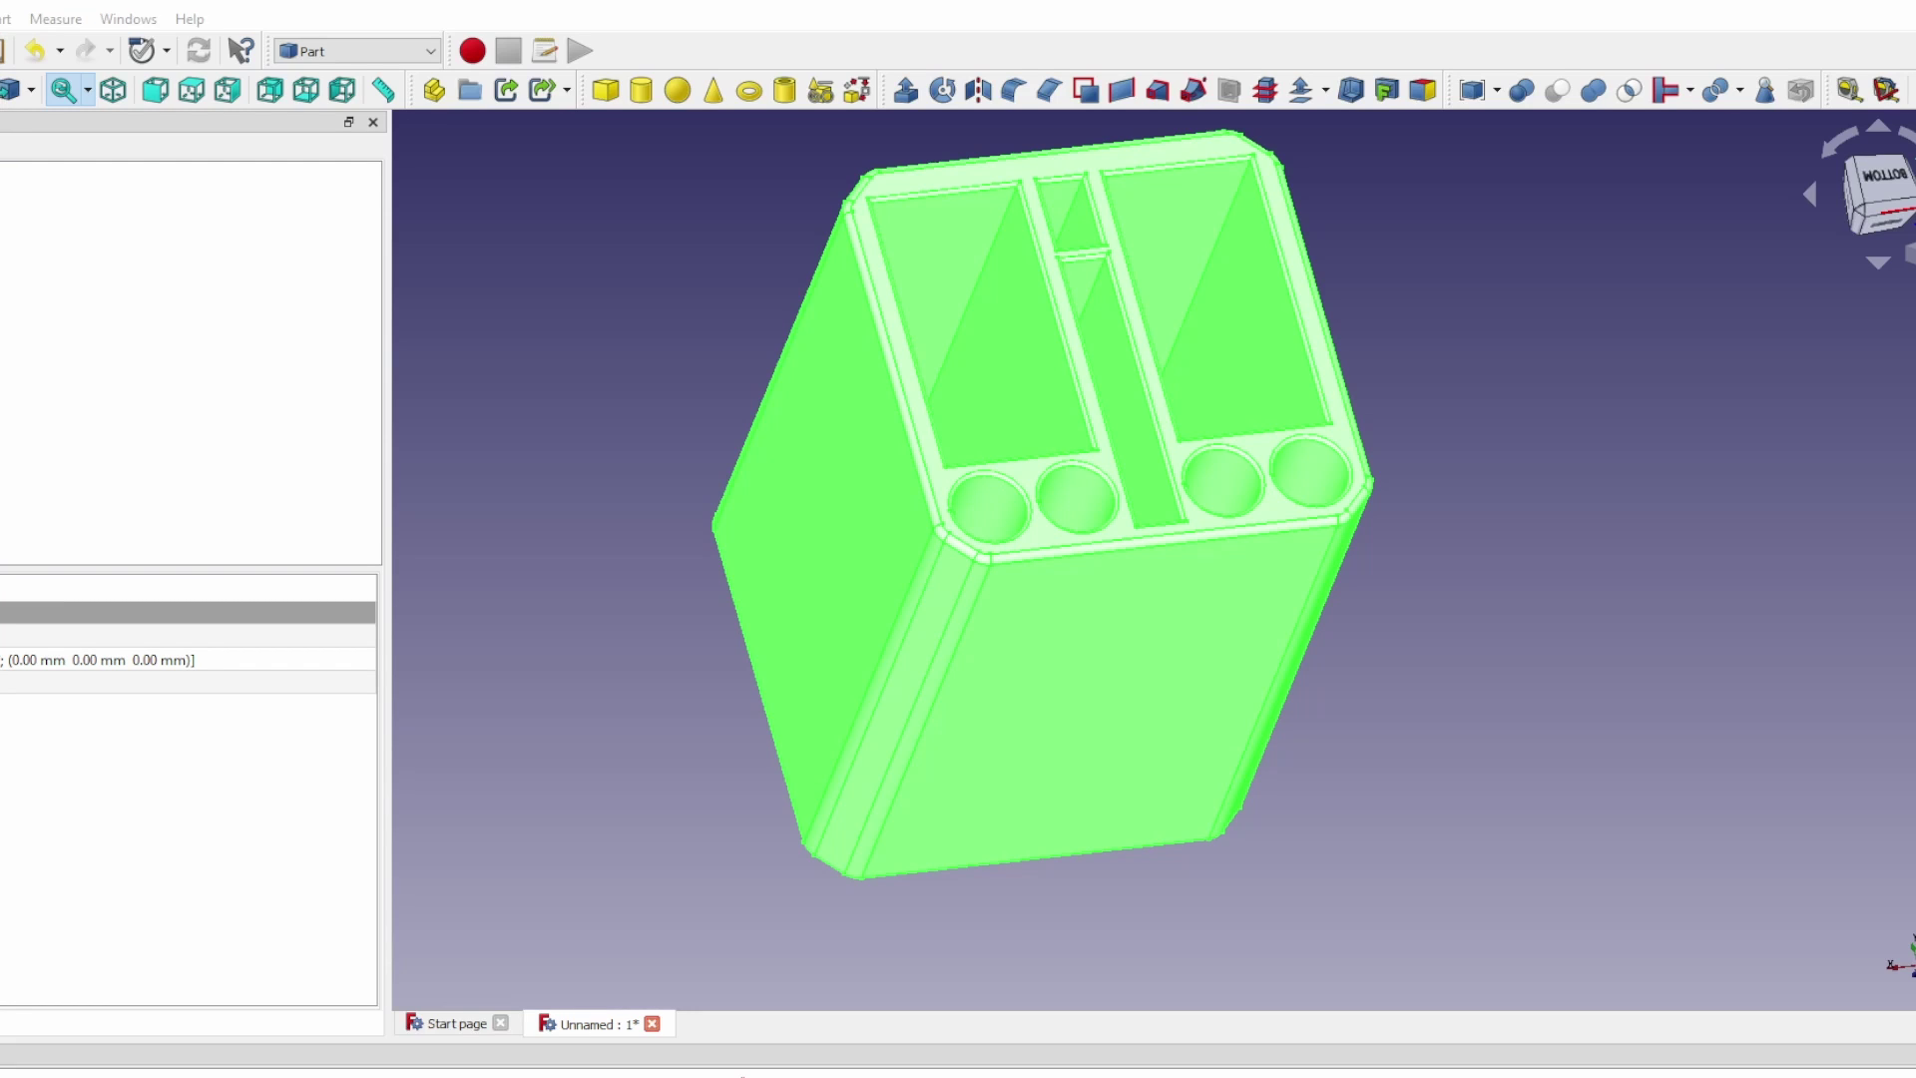
key(ctrl+e)
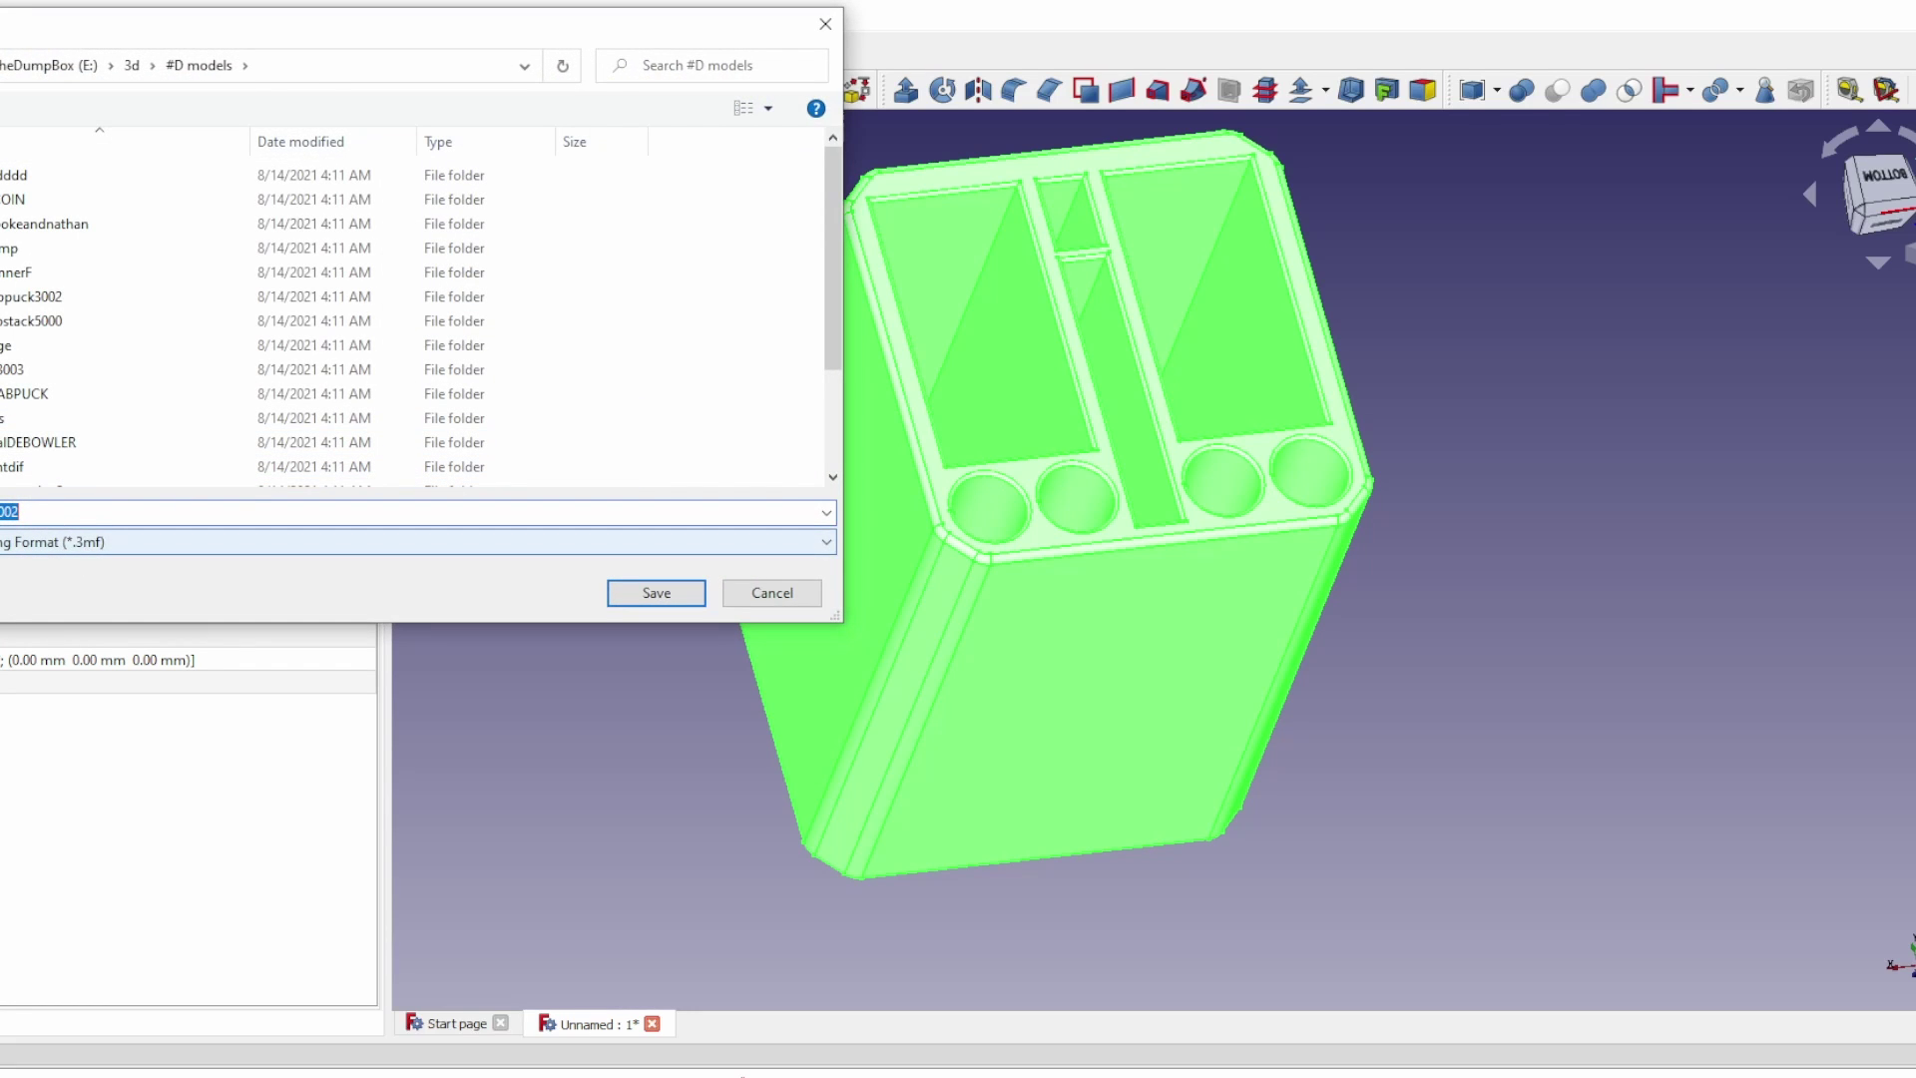
click(417, 542)
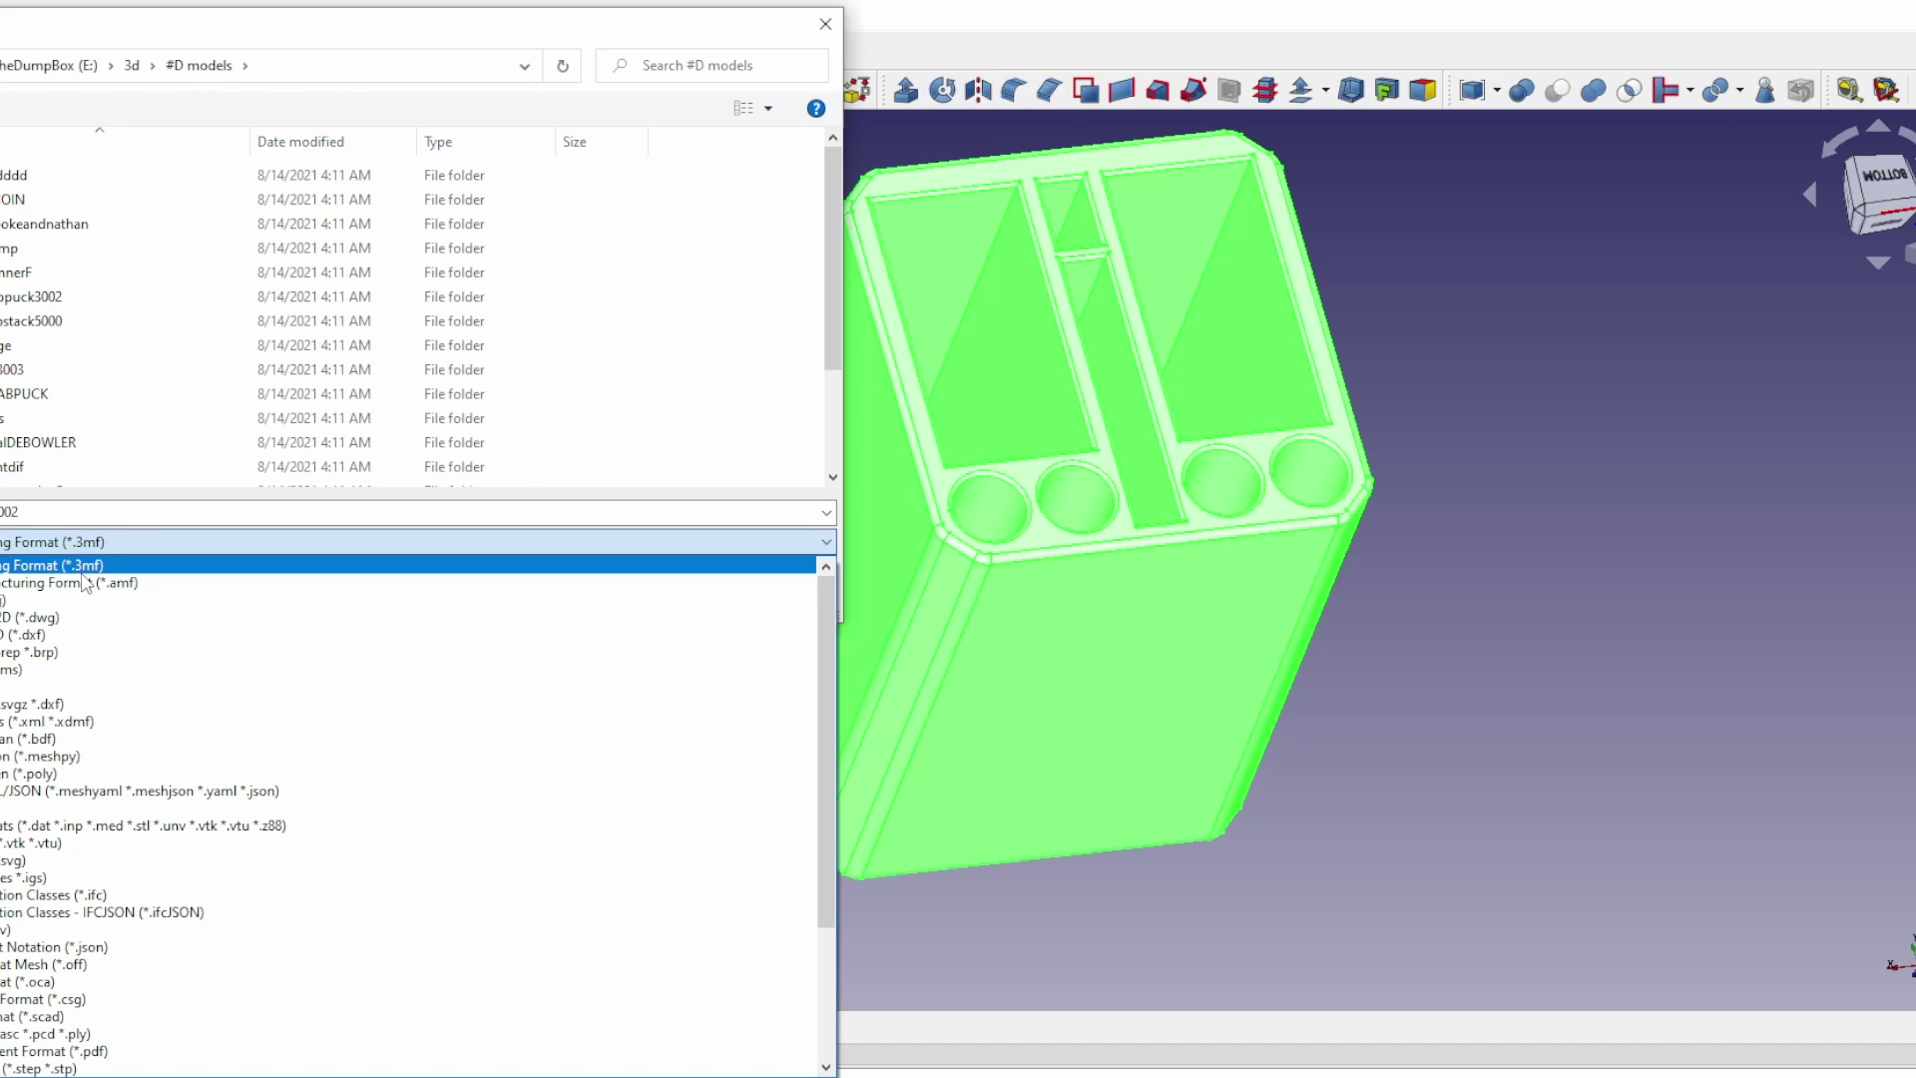
click(738, 439)
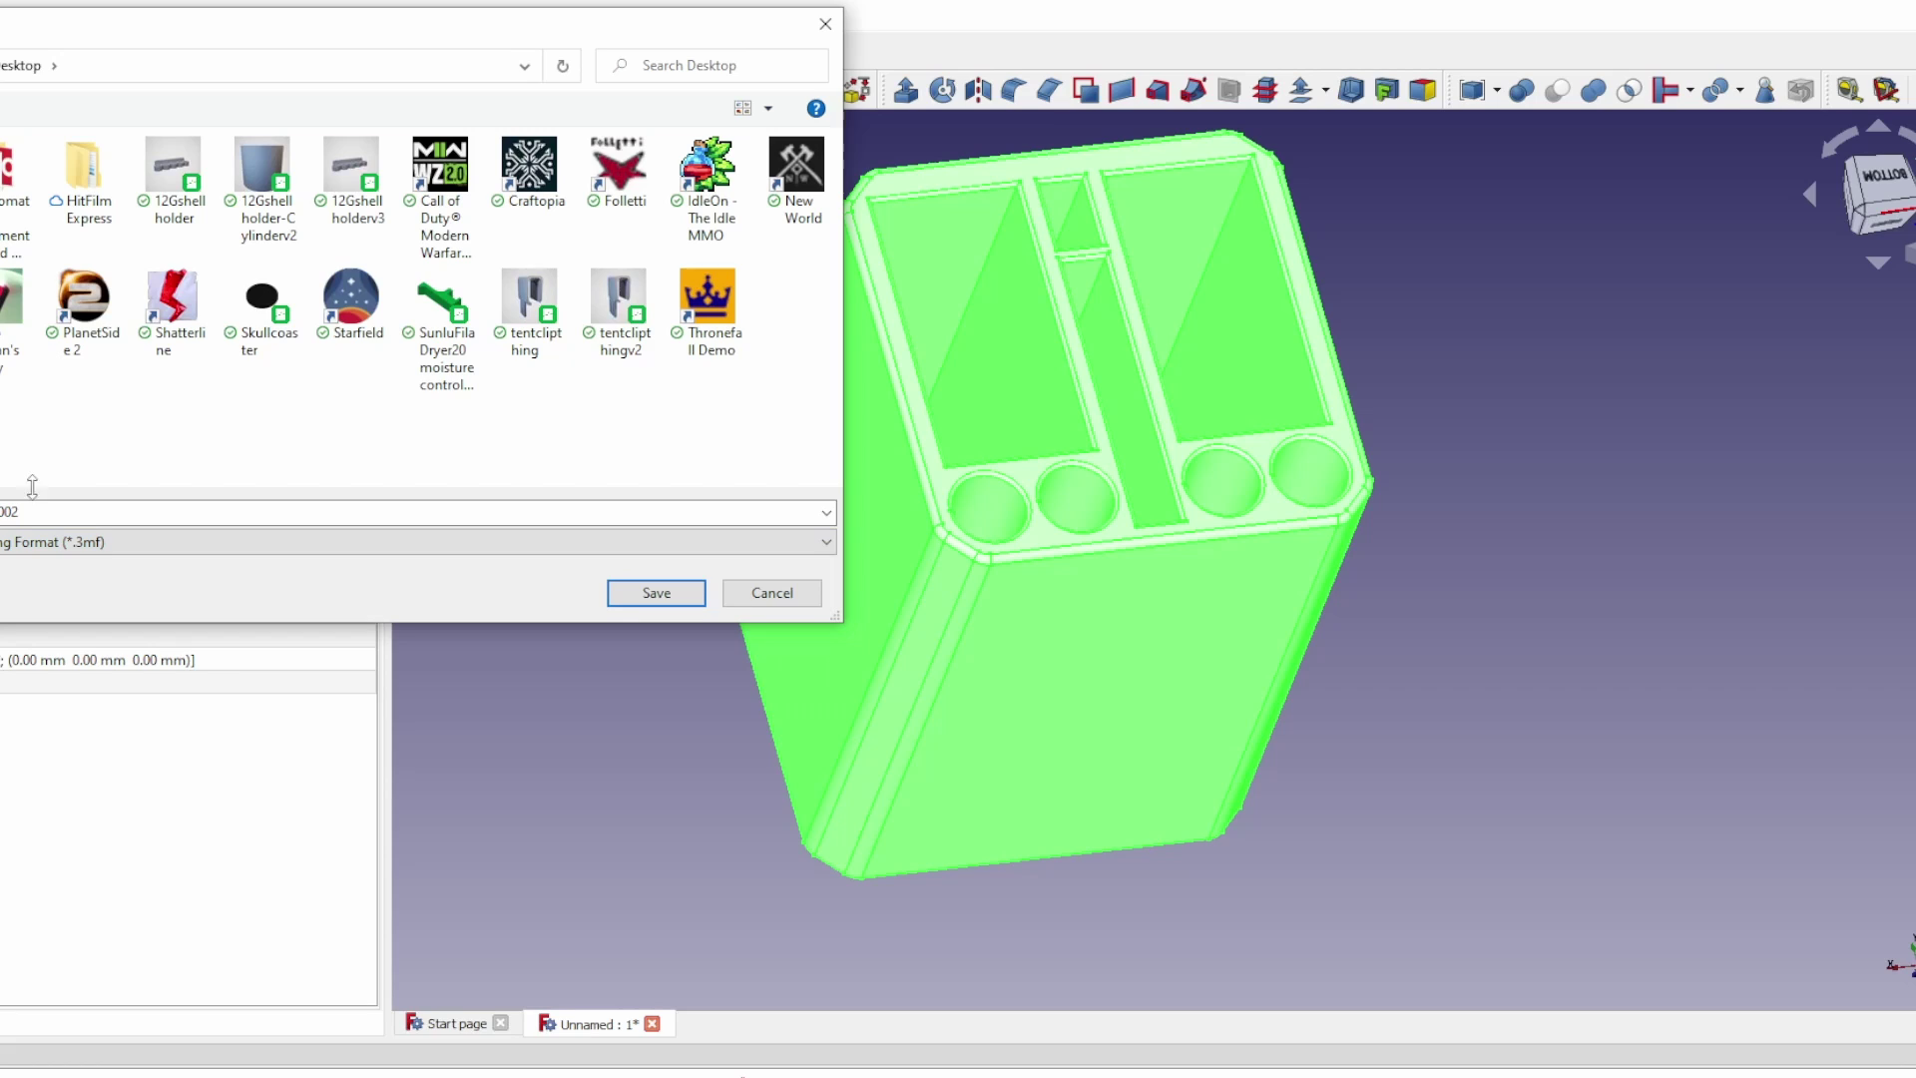
click(85, 515)
key(BackSpace)
click(668, 595)
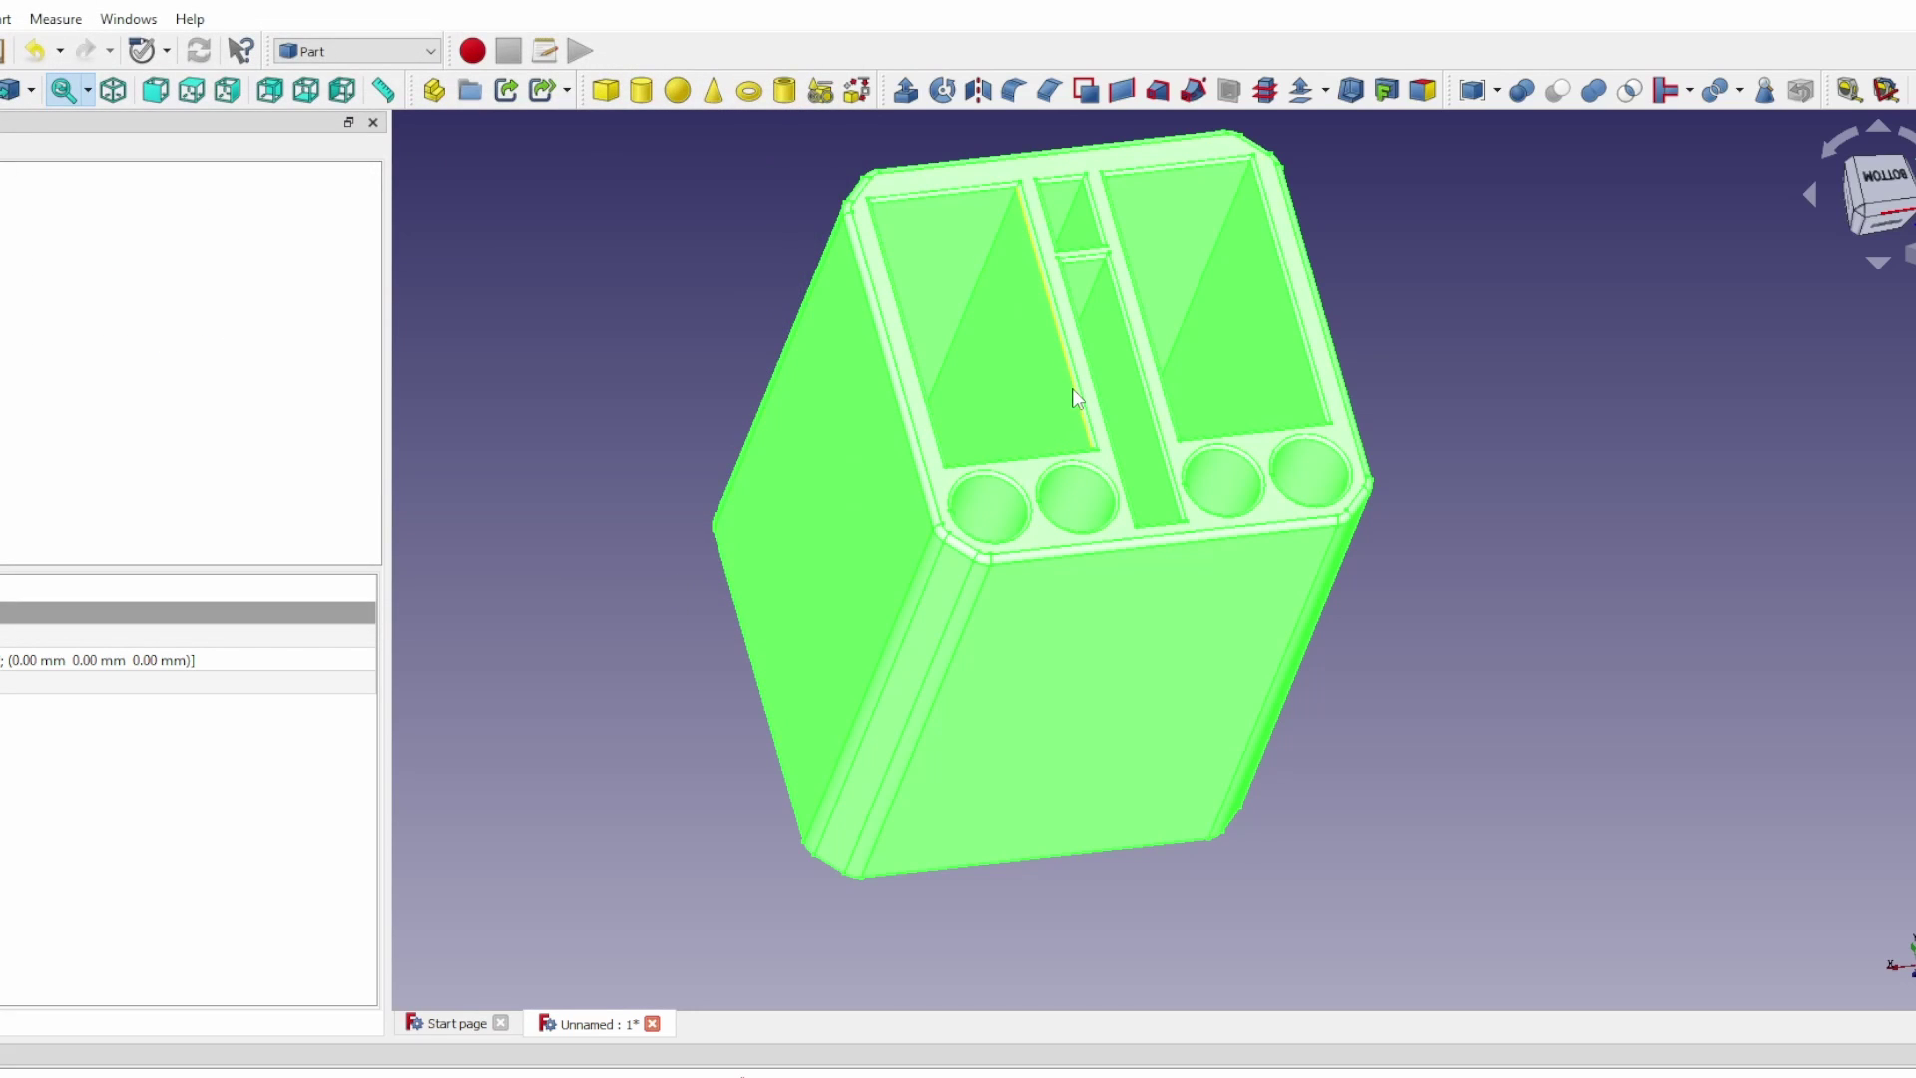
right_click(1092, 460)
click(756, 672)
scroll(1344, 663, down, 3)
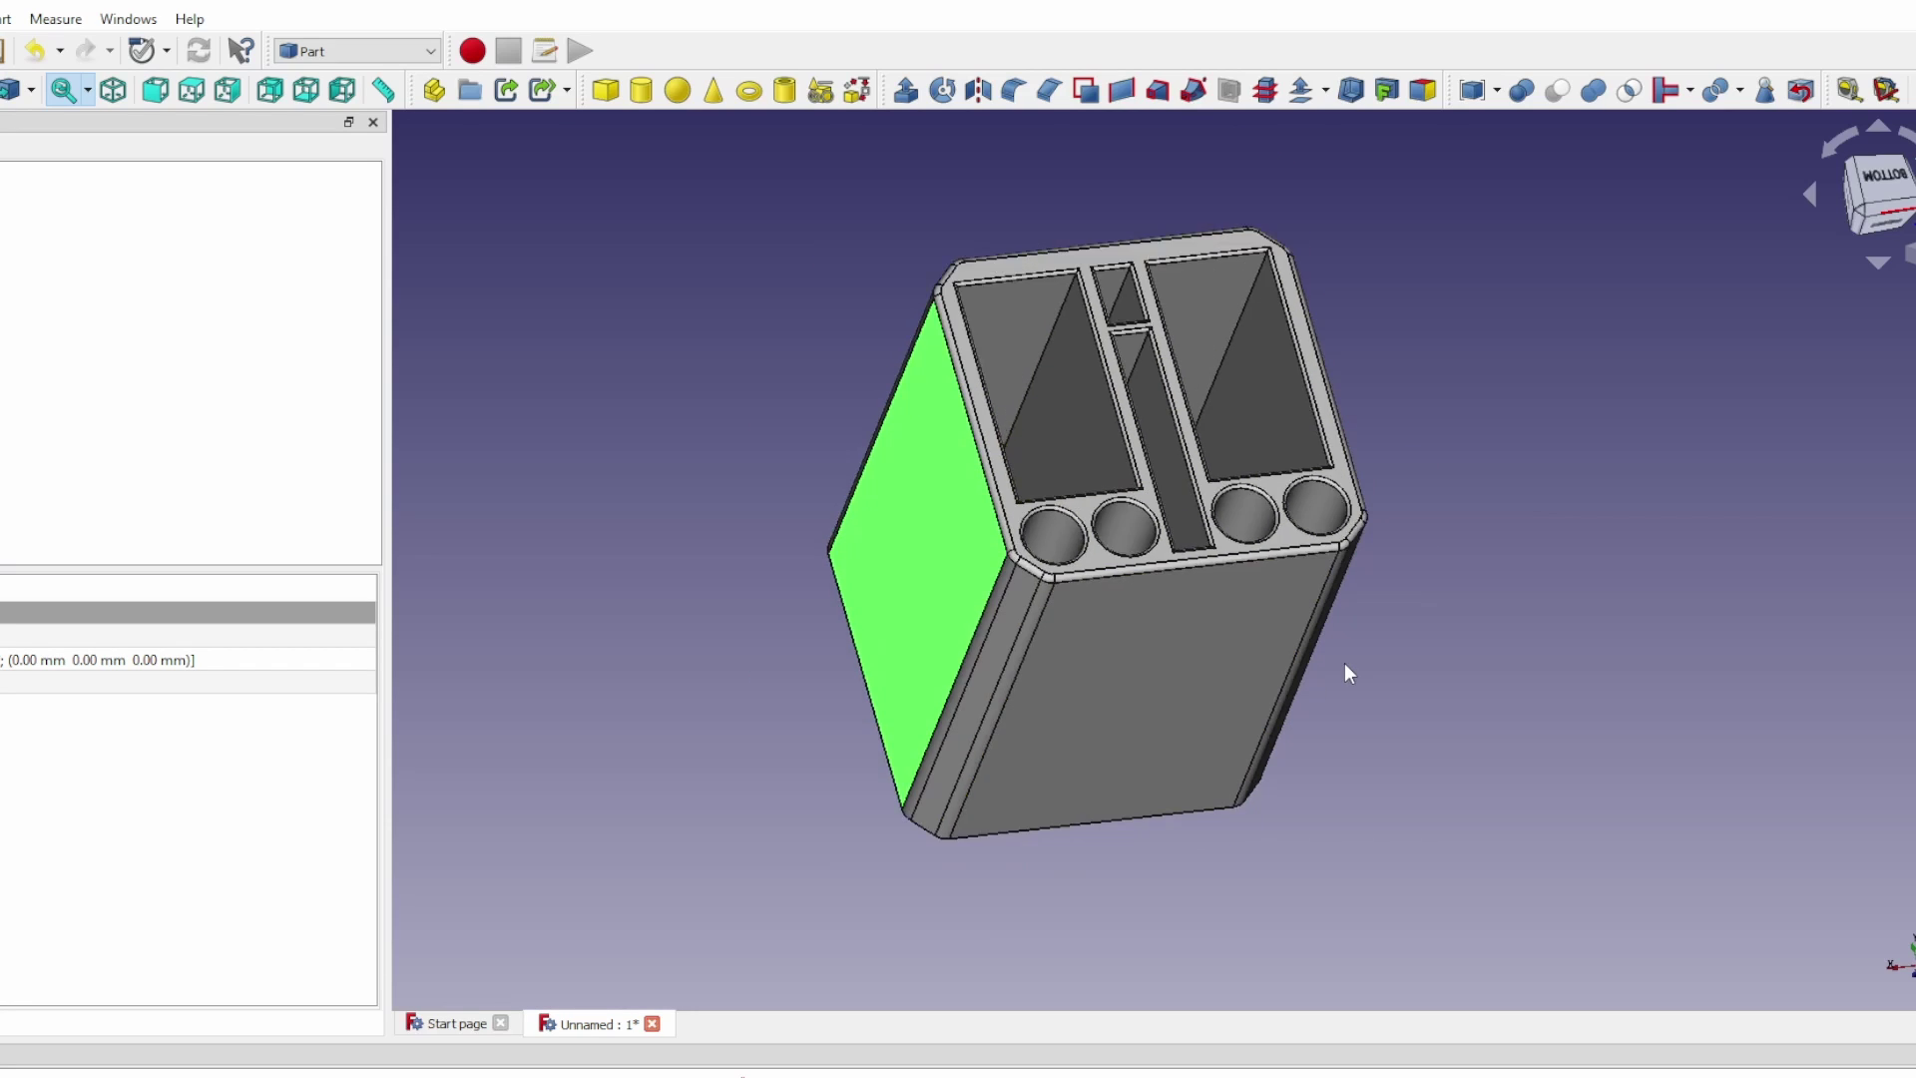
scroll(1345, 663, up, 2)
click(1164, 517)
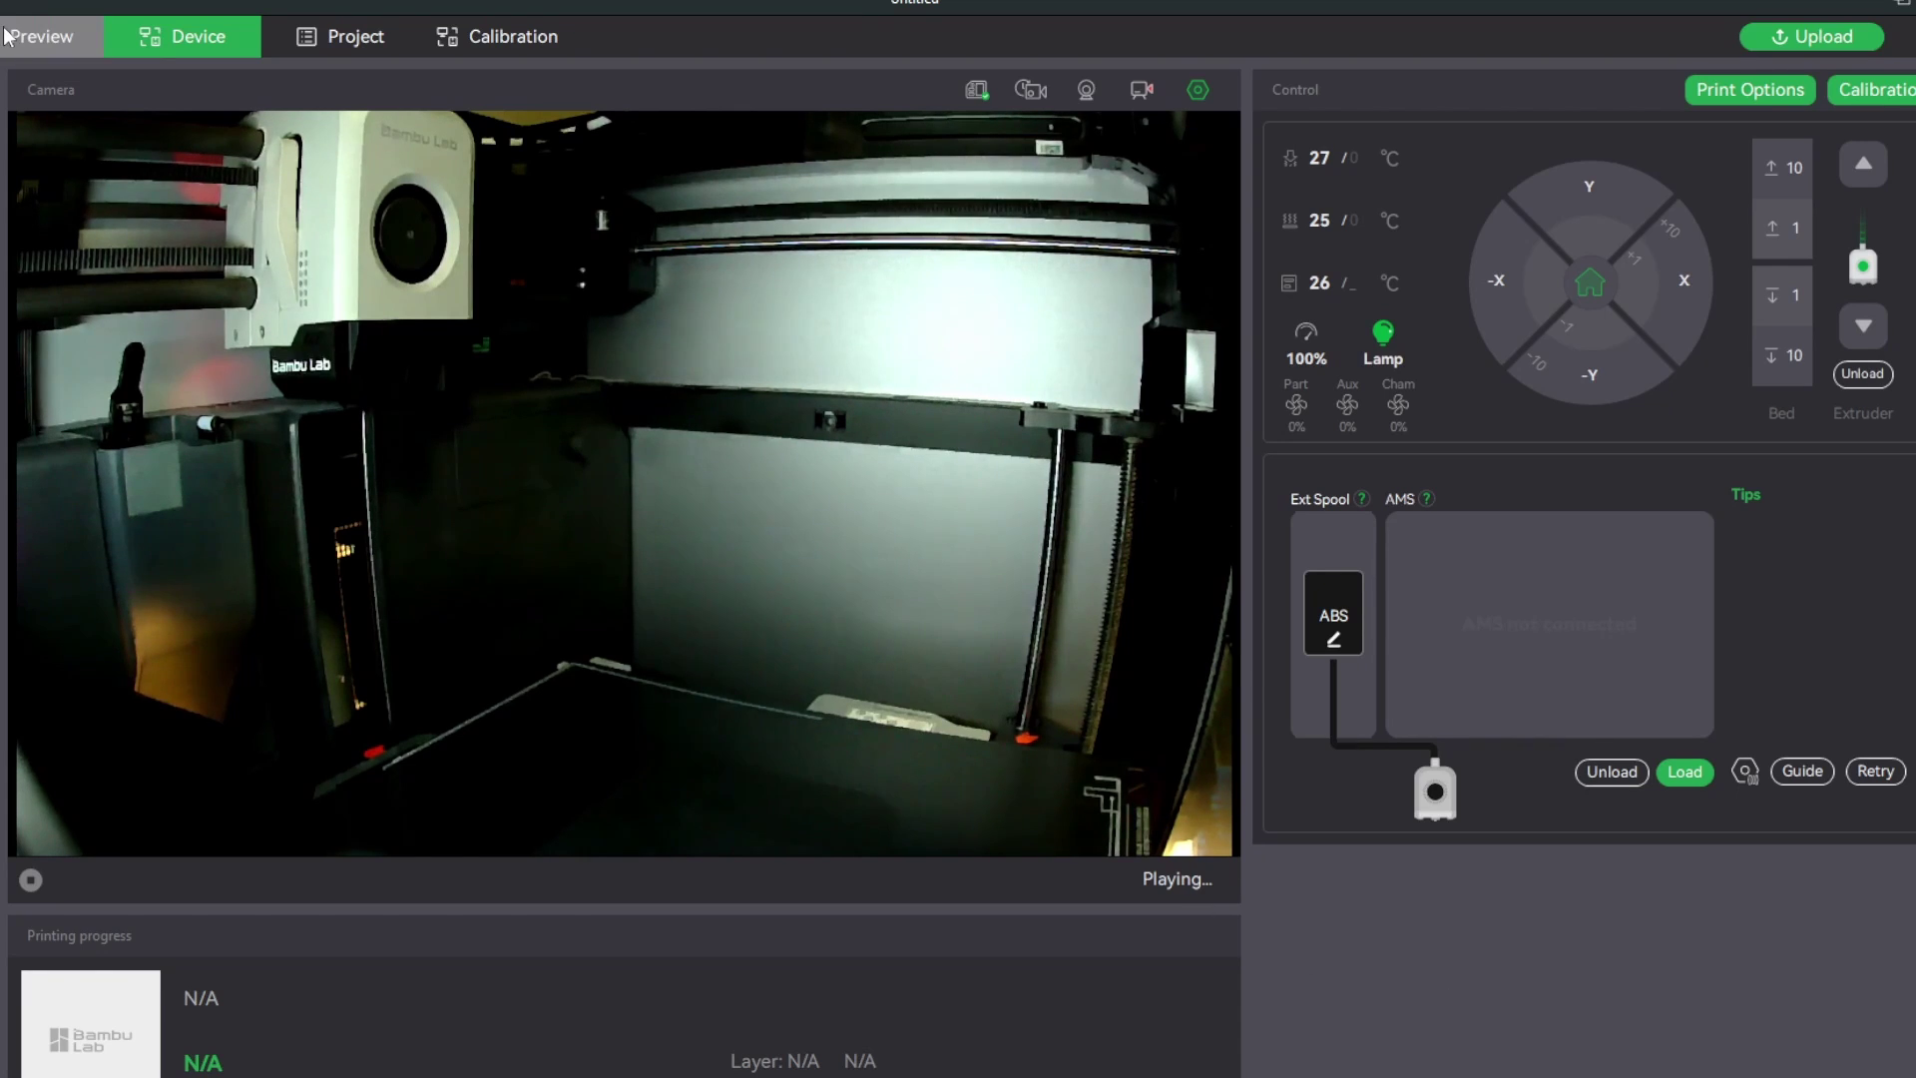
Switch to Bambu Studio's model preparation view and import the Paintbrushholder 3MF file from the Desktop as geometry only
key(ctrl+1)
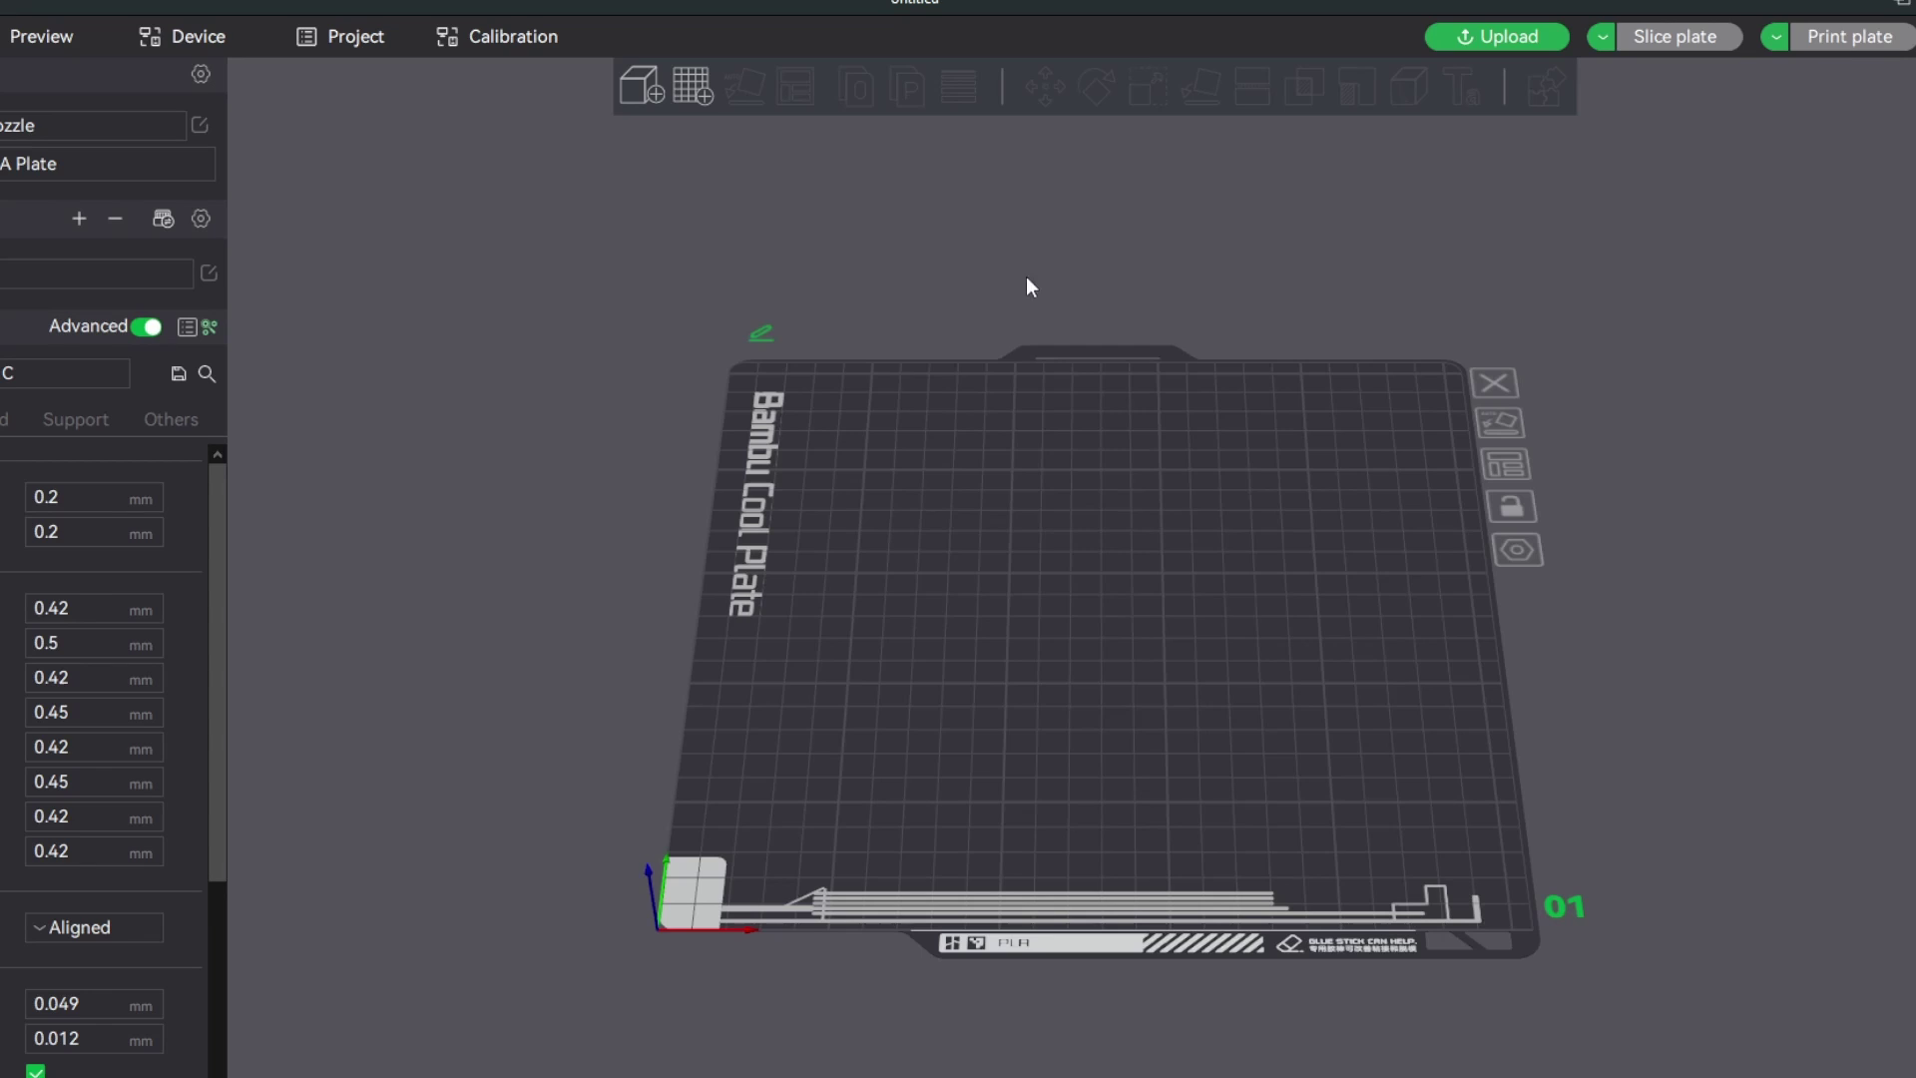
click(648, 92)
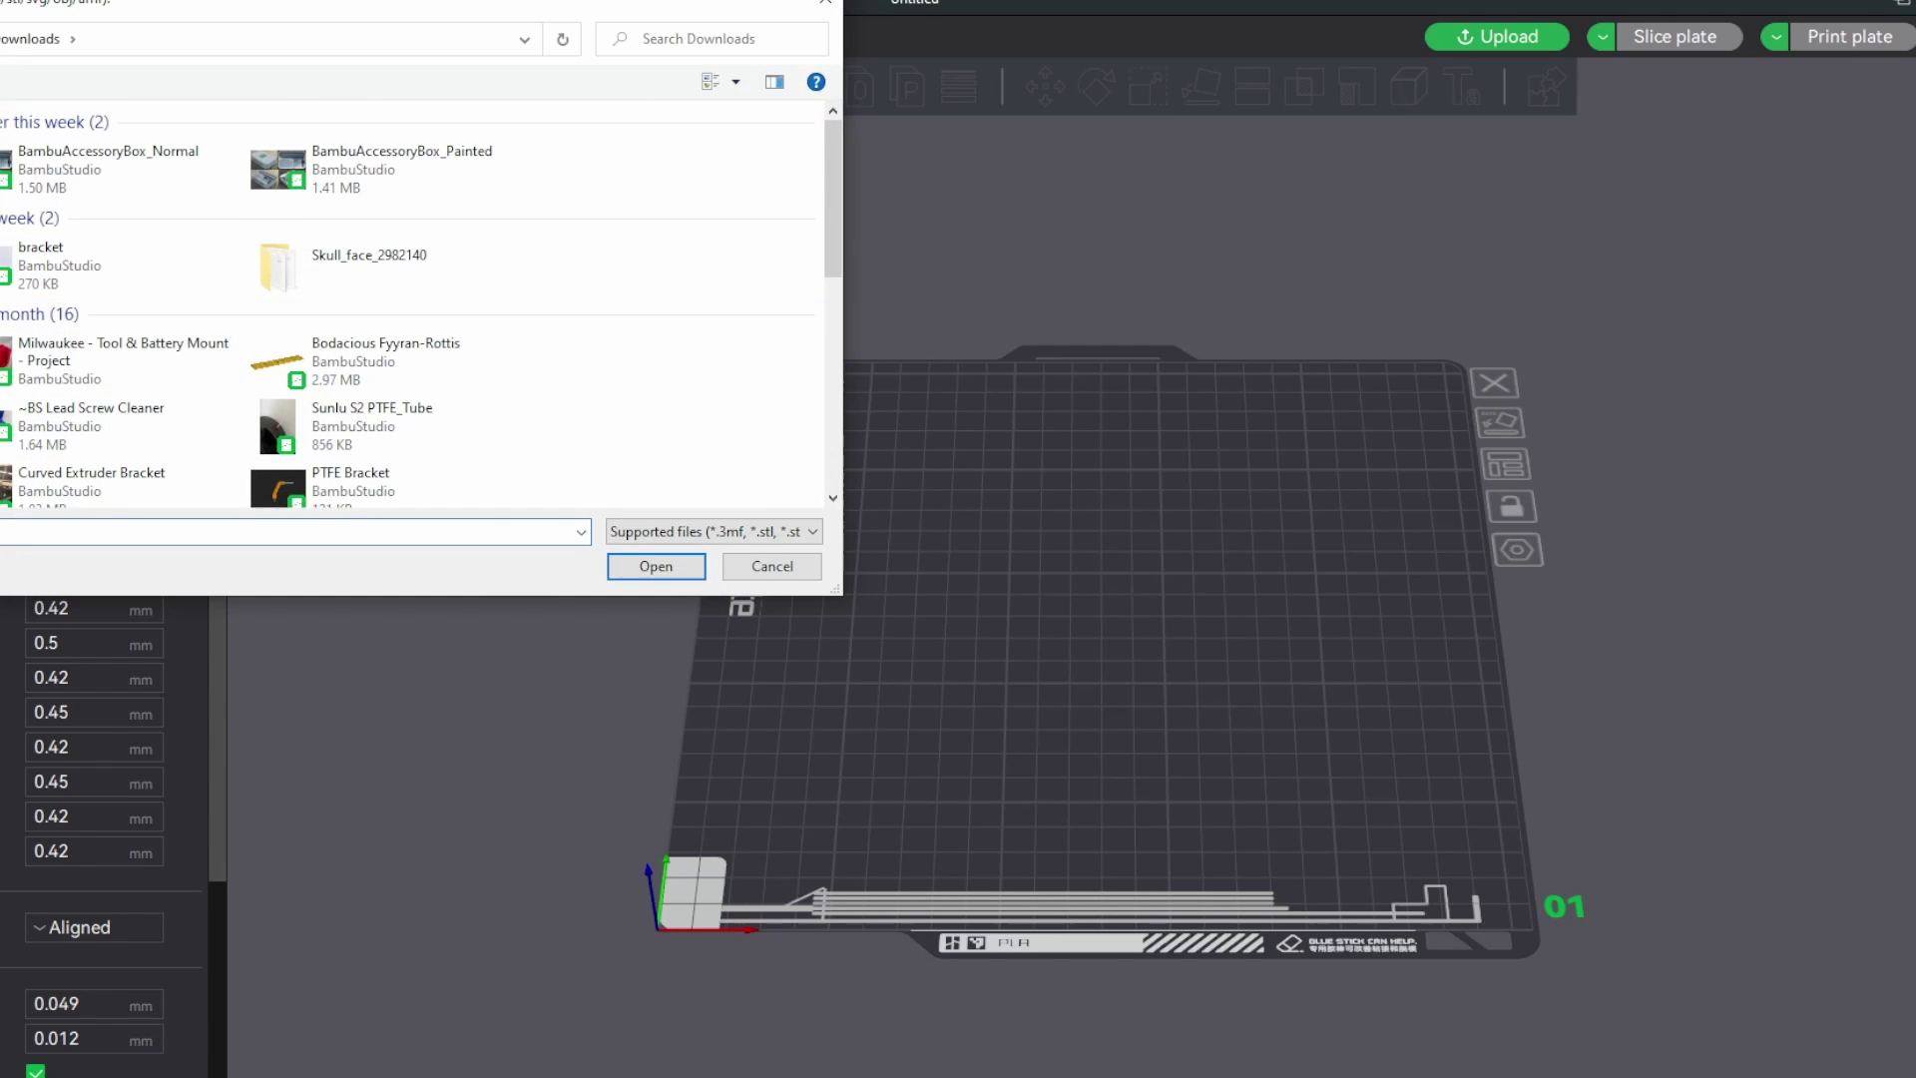
click(0, 141)
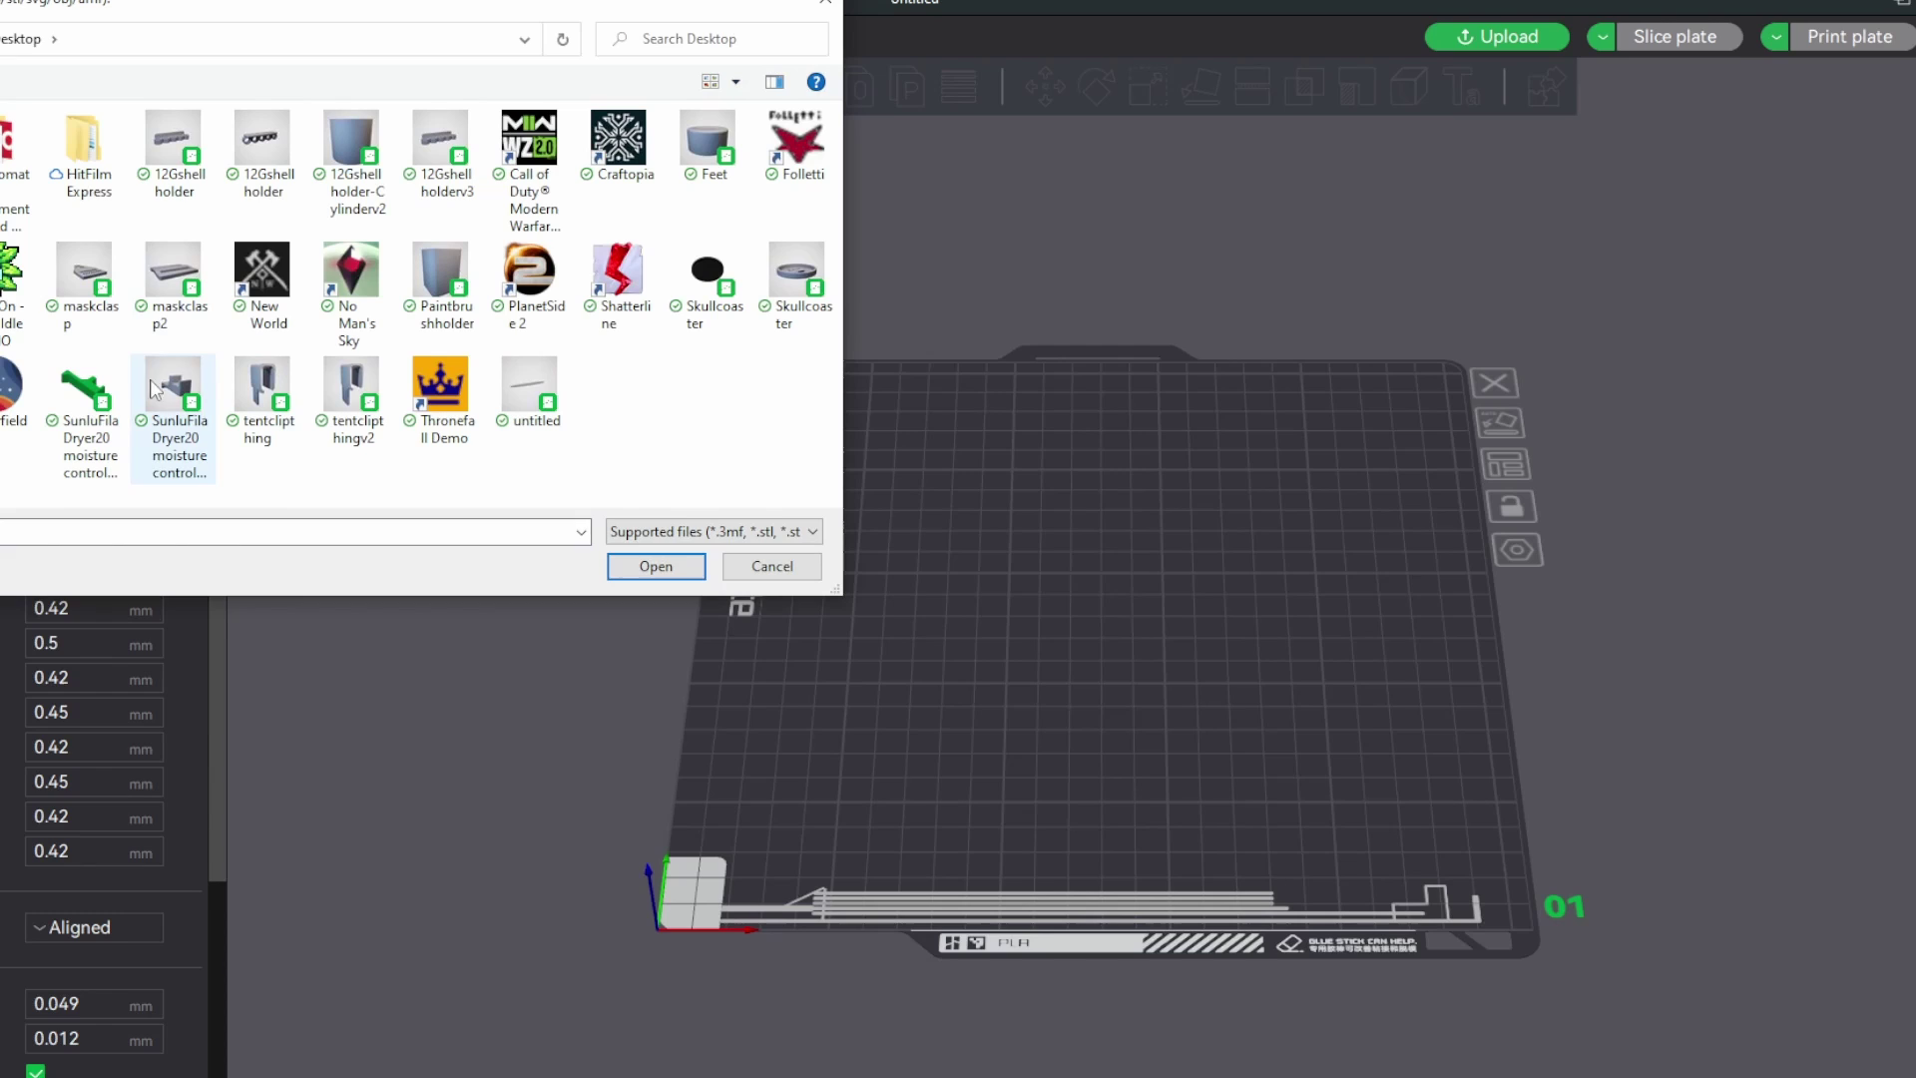
click(431, 289)
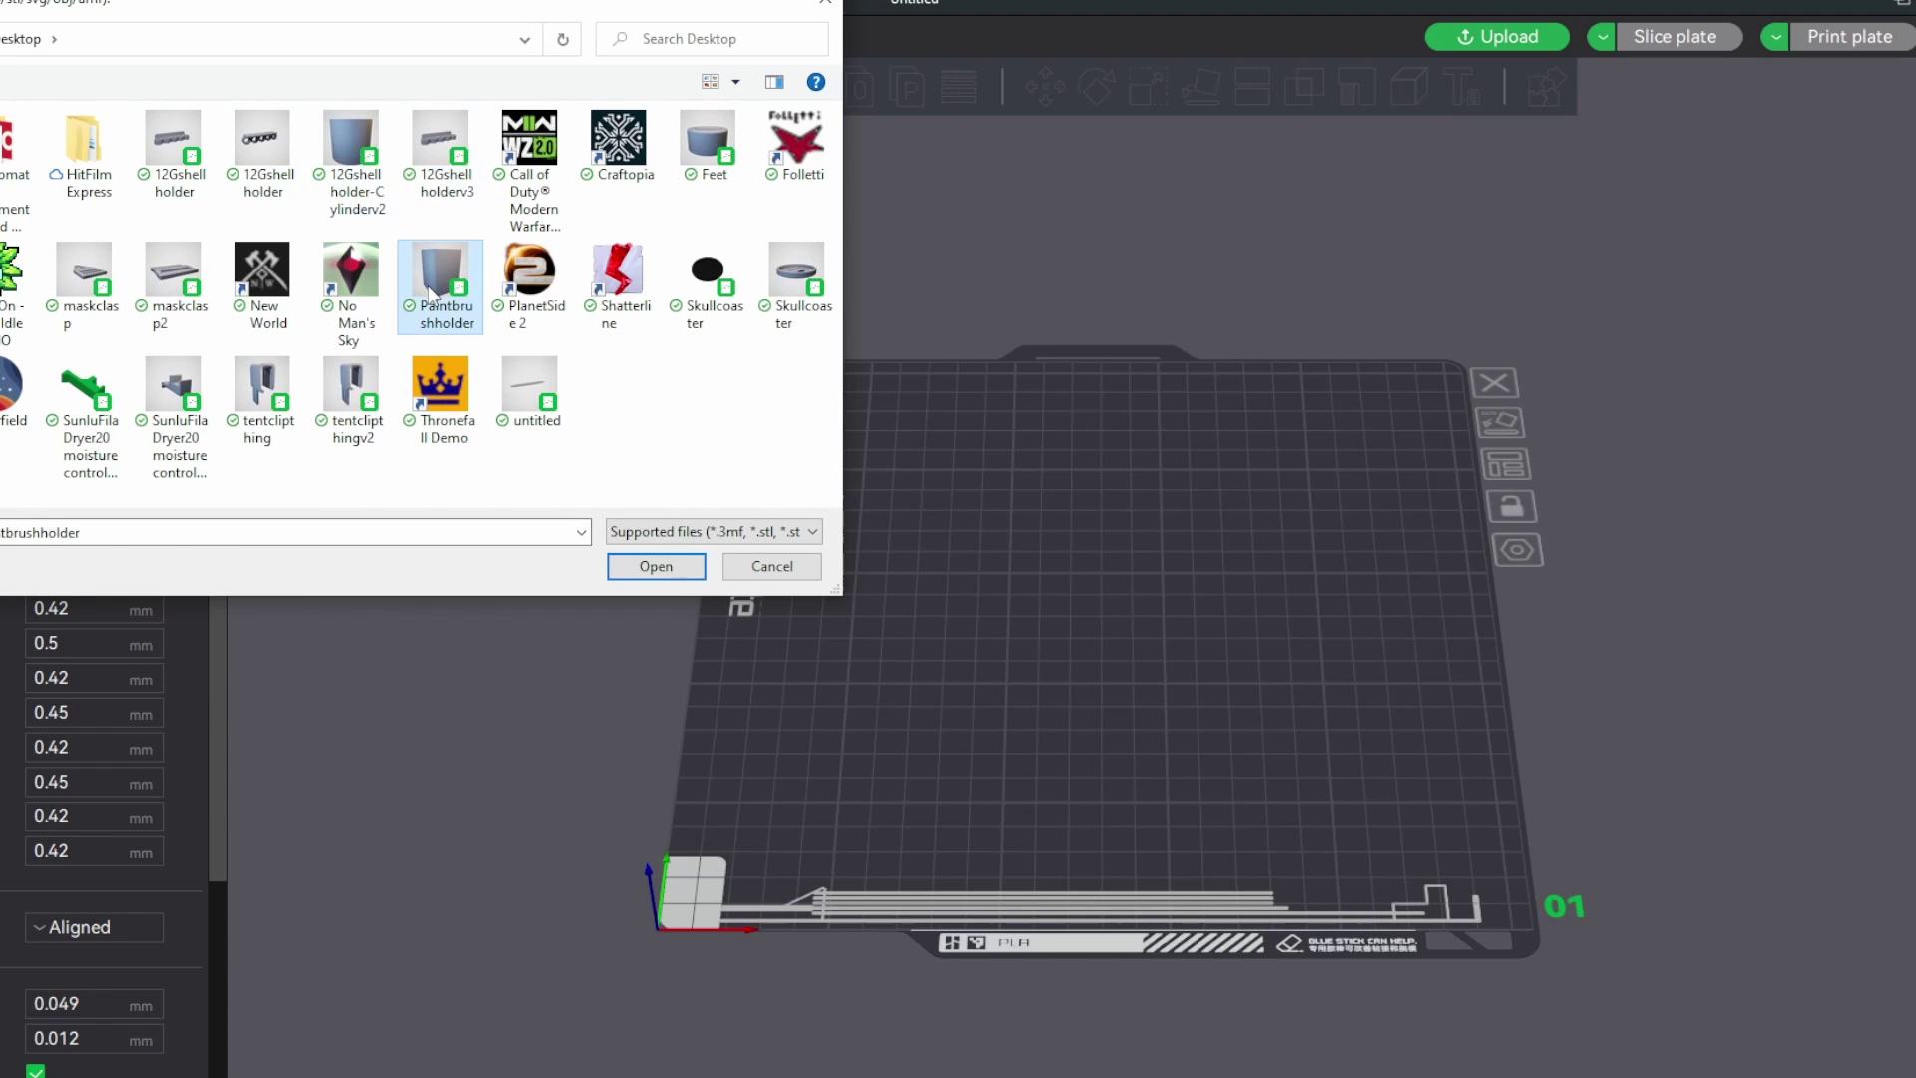
click(639, 569)
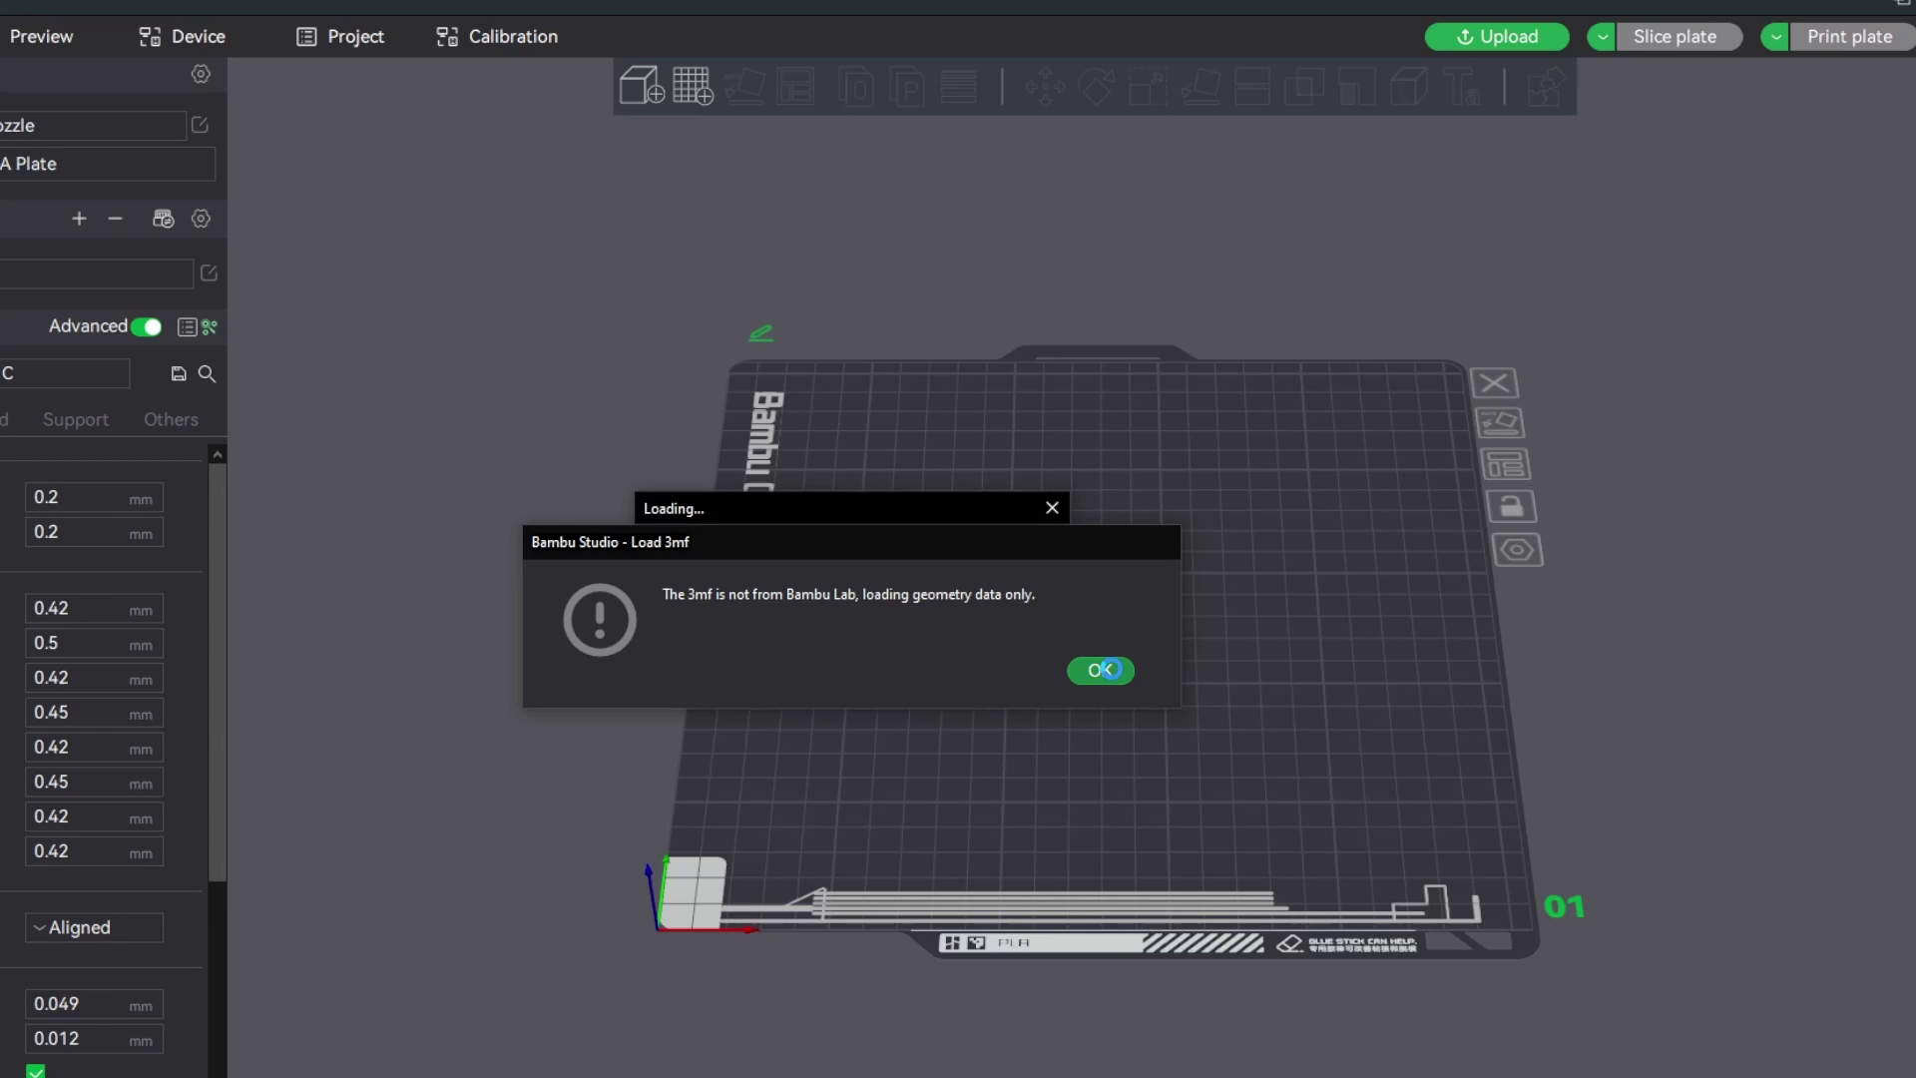
click(1100, 670)
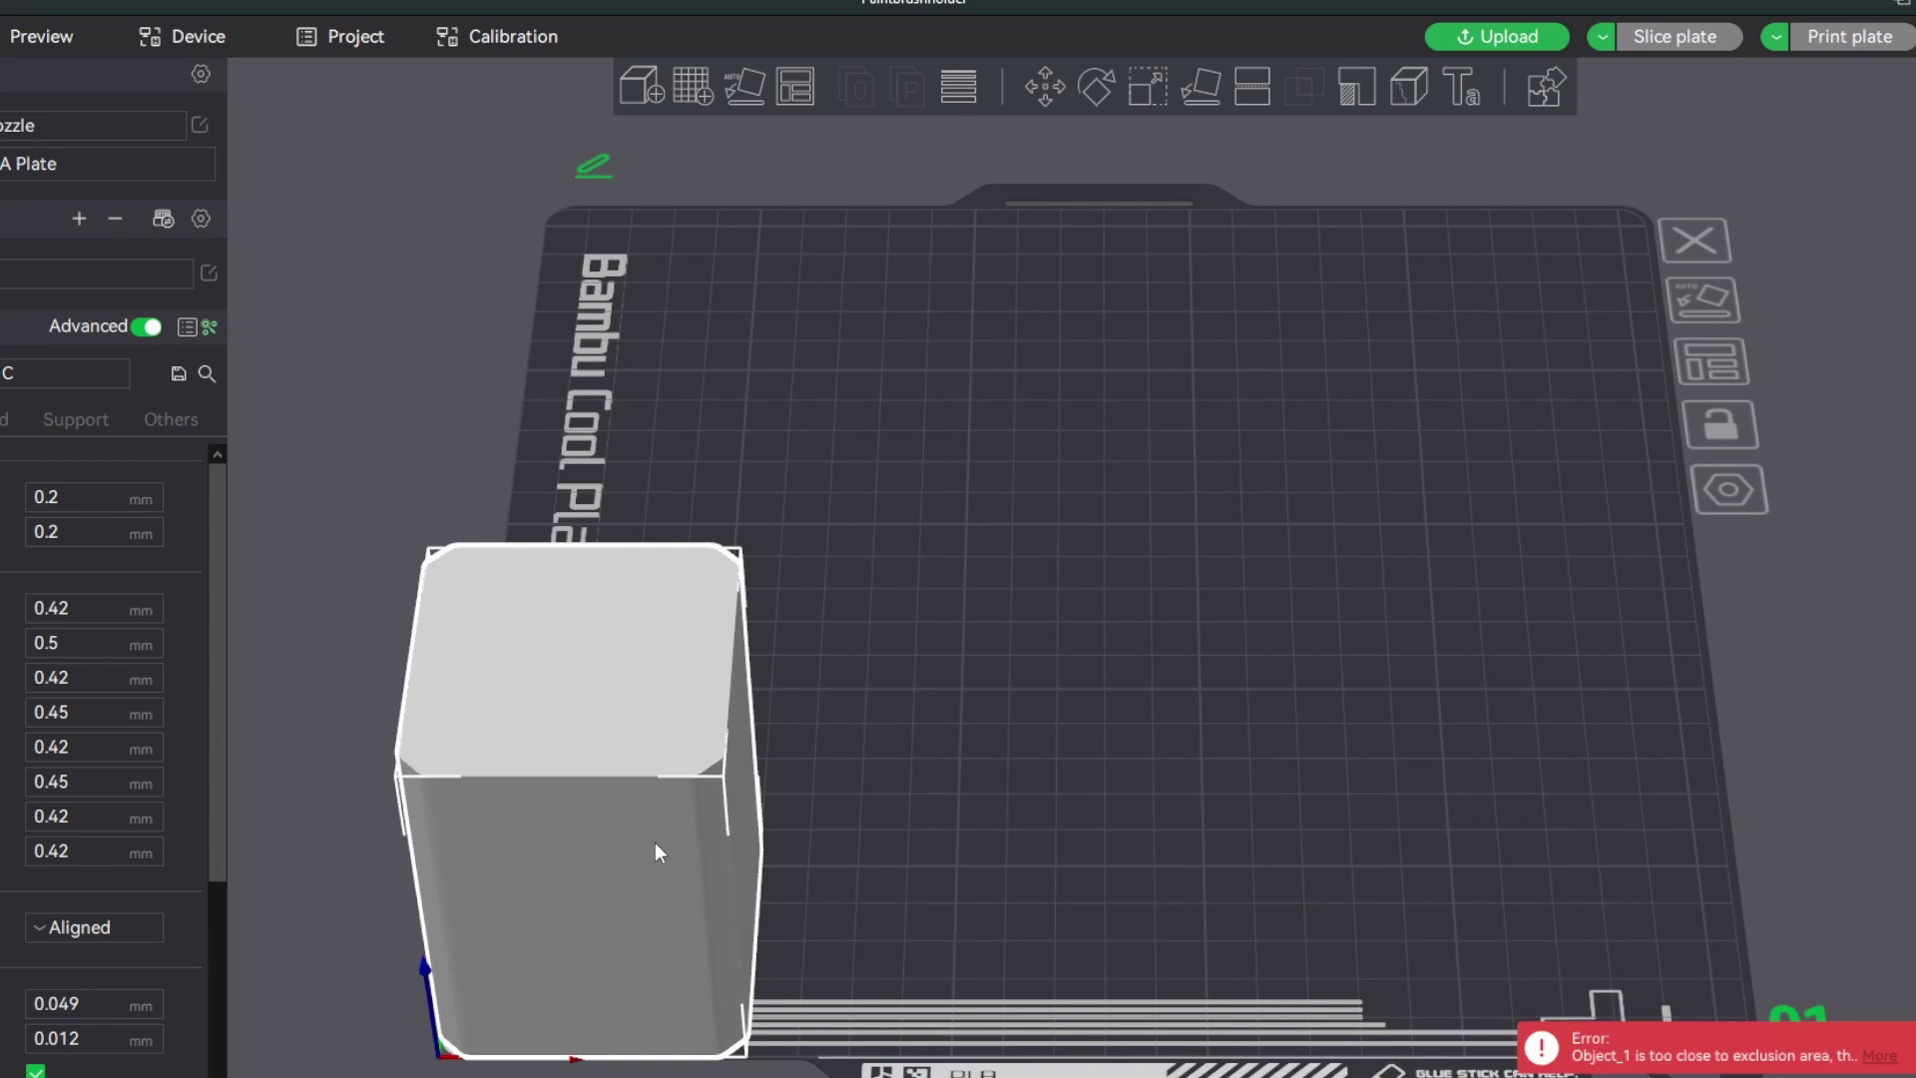
Lay the imported holder on its closed face so that the holes, pockets and slot face upward
click(1097, 93)
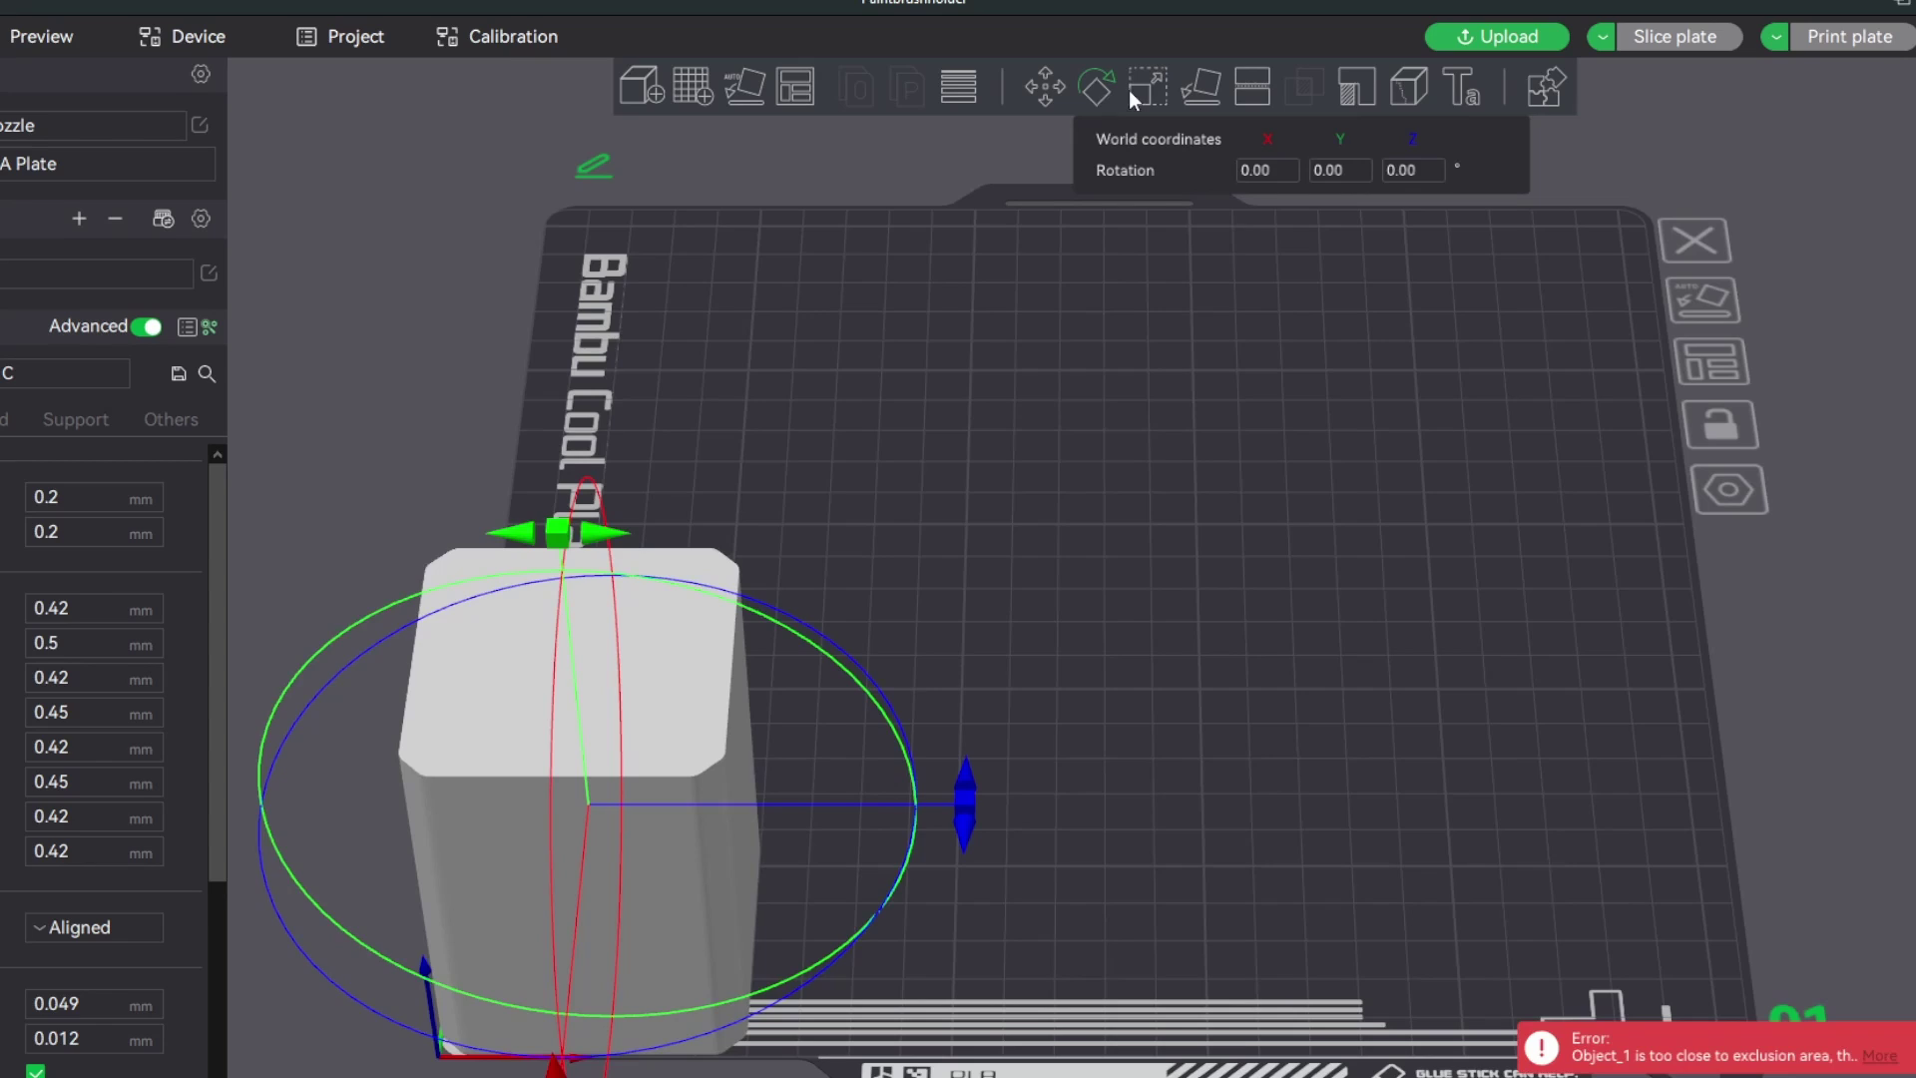
click(1134, 88)
click(1201, 85)
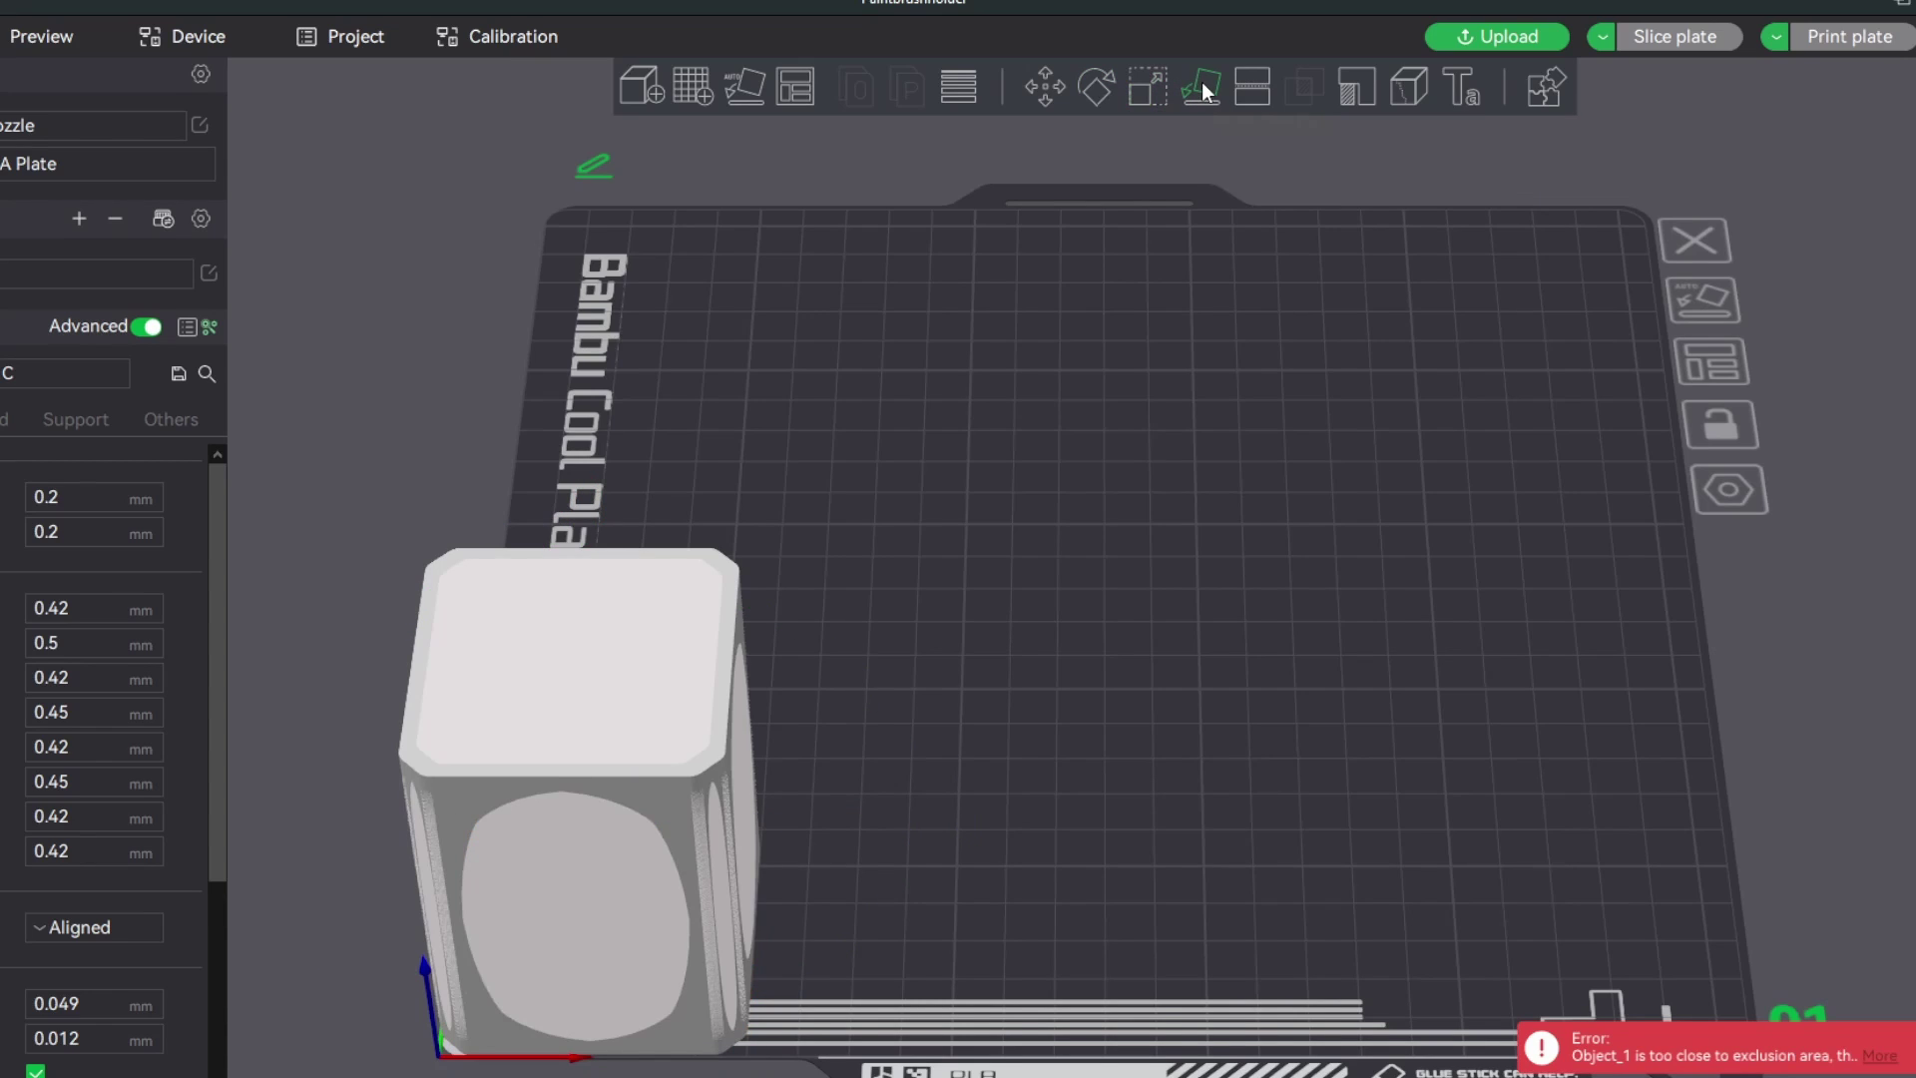
click(632, 649)
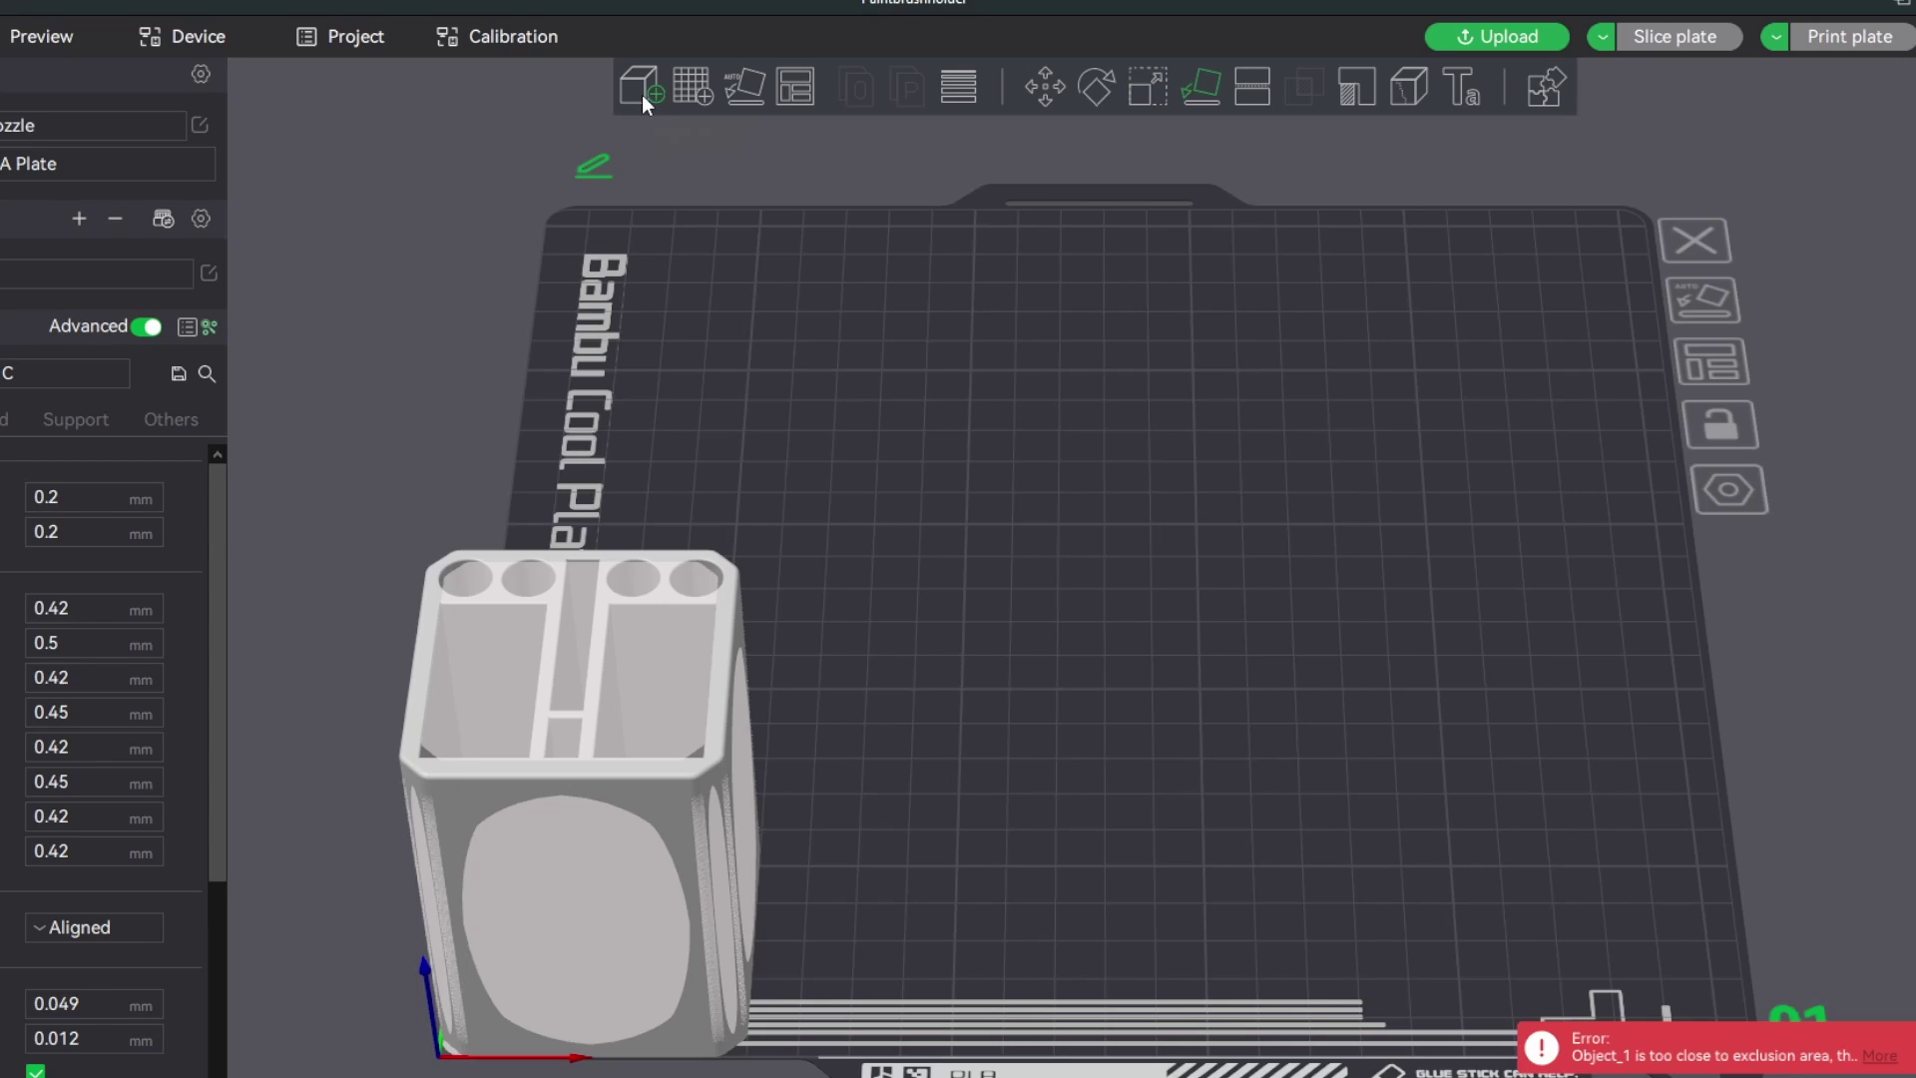
Move the holder to about X 106 mm, Y 93 mm on the plate and rotate it slightly about the Z axis
click(1046, 87)
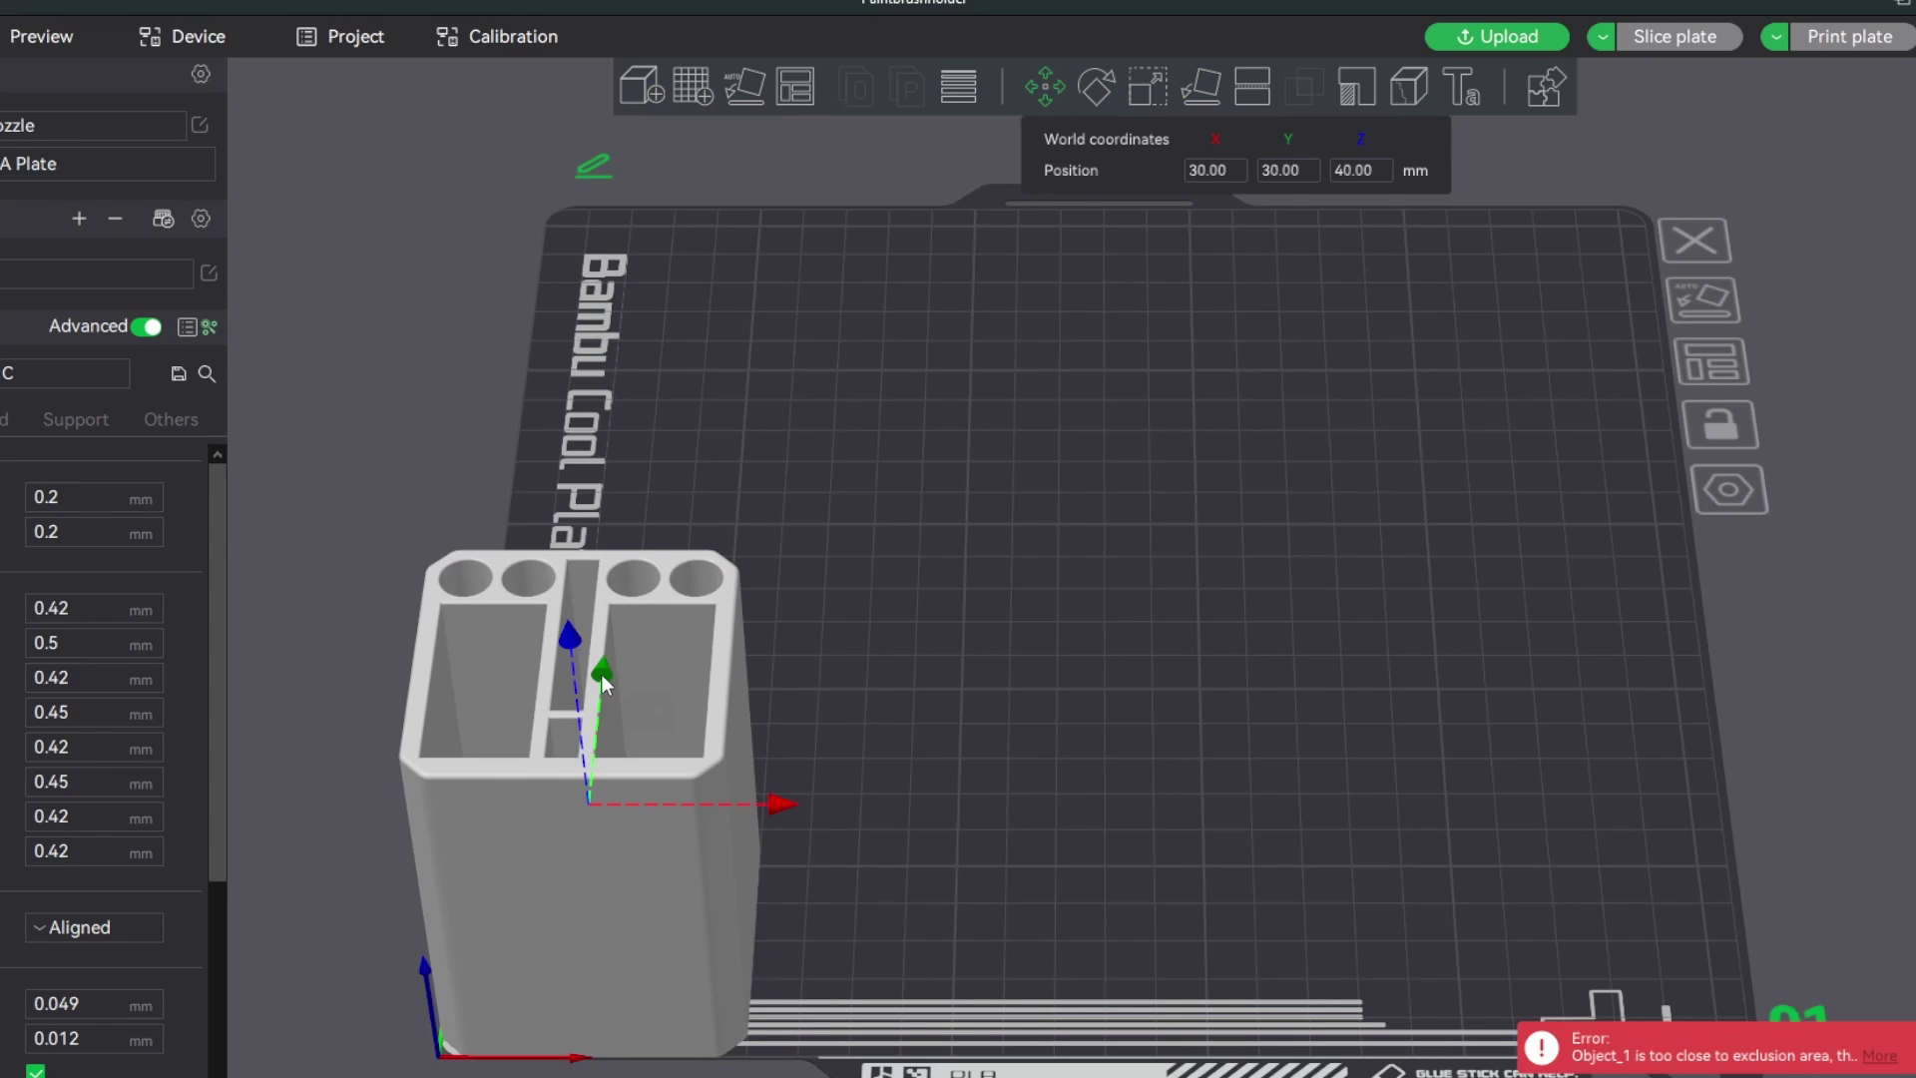
drag(601, 673, 655, 209)
drag(793, 579, 1164, 595)
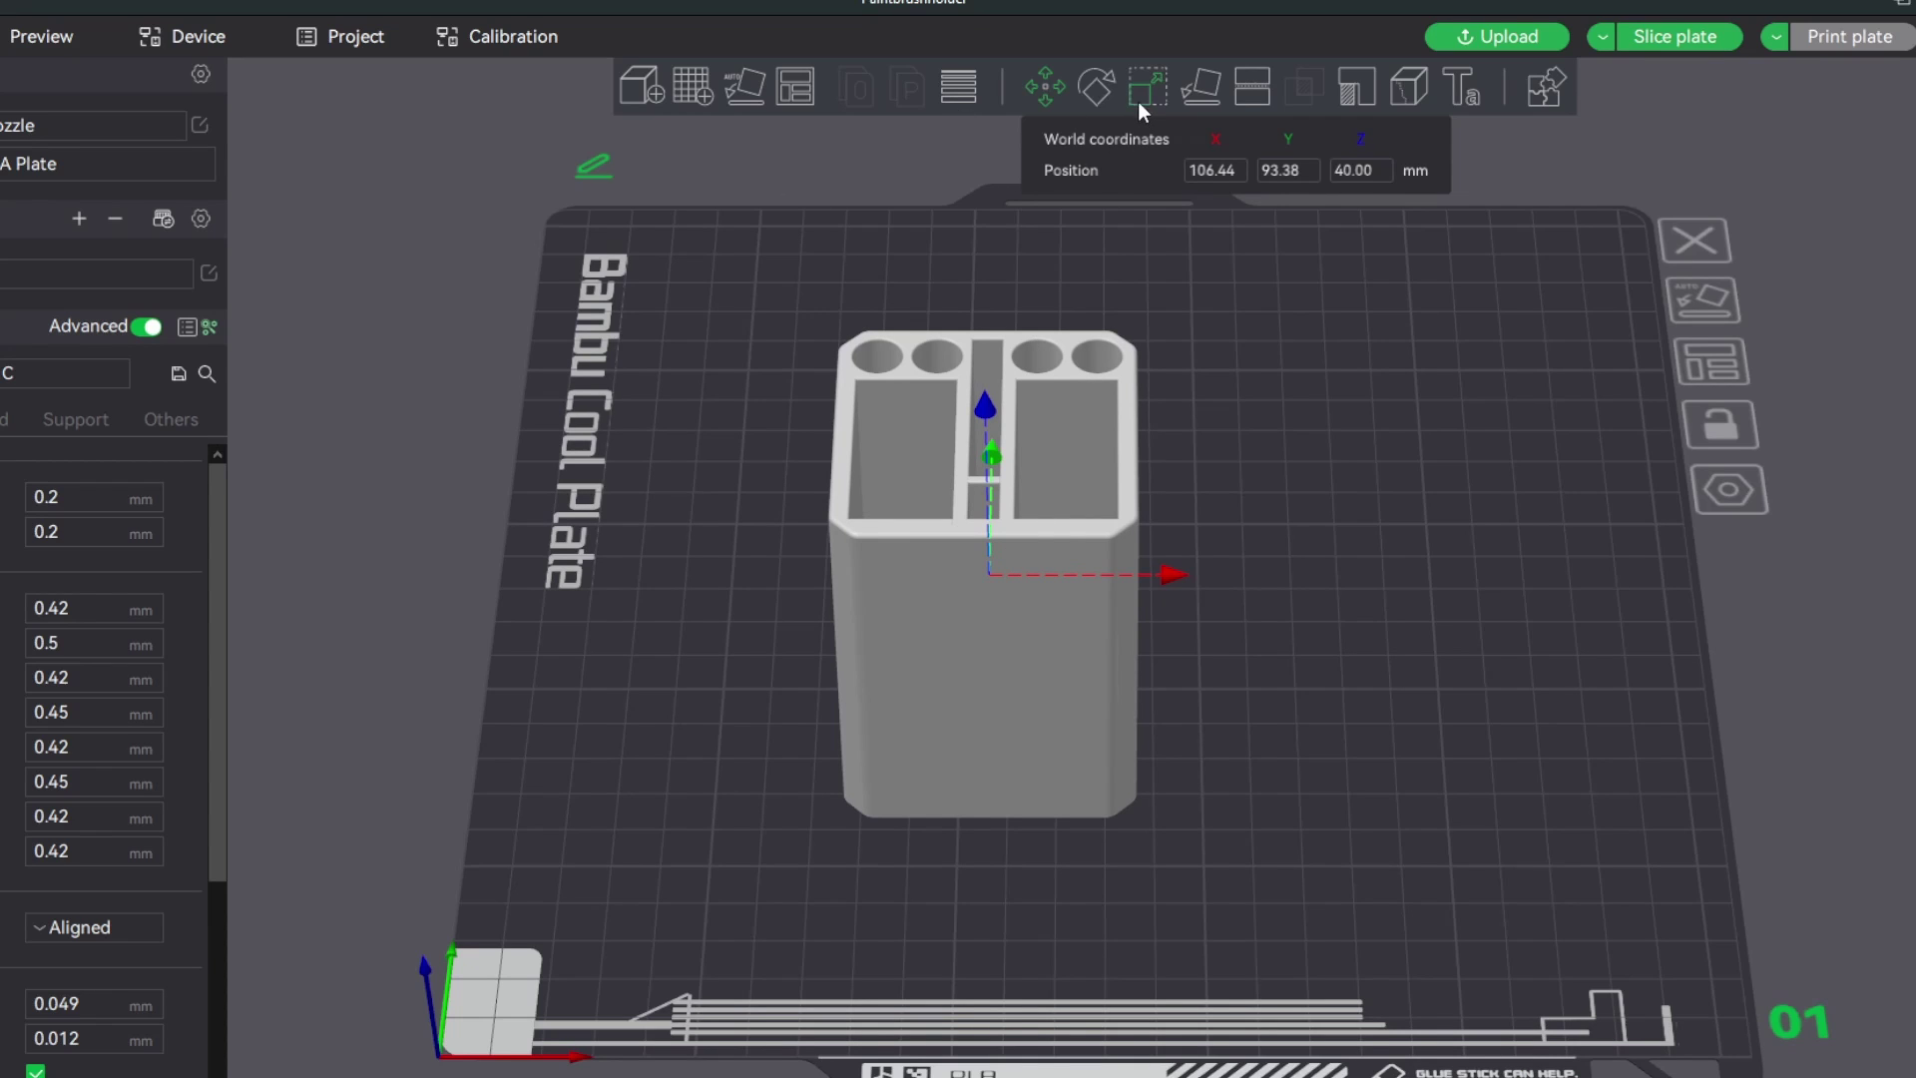
click(1100, 93)
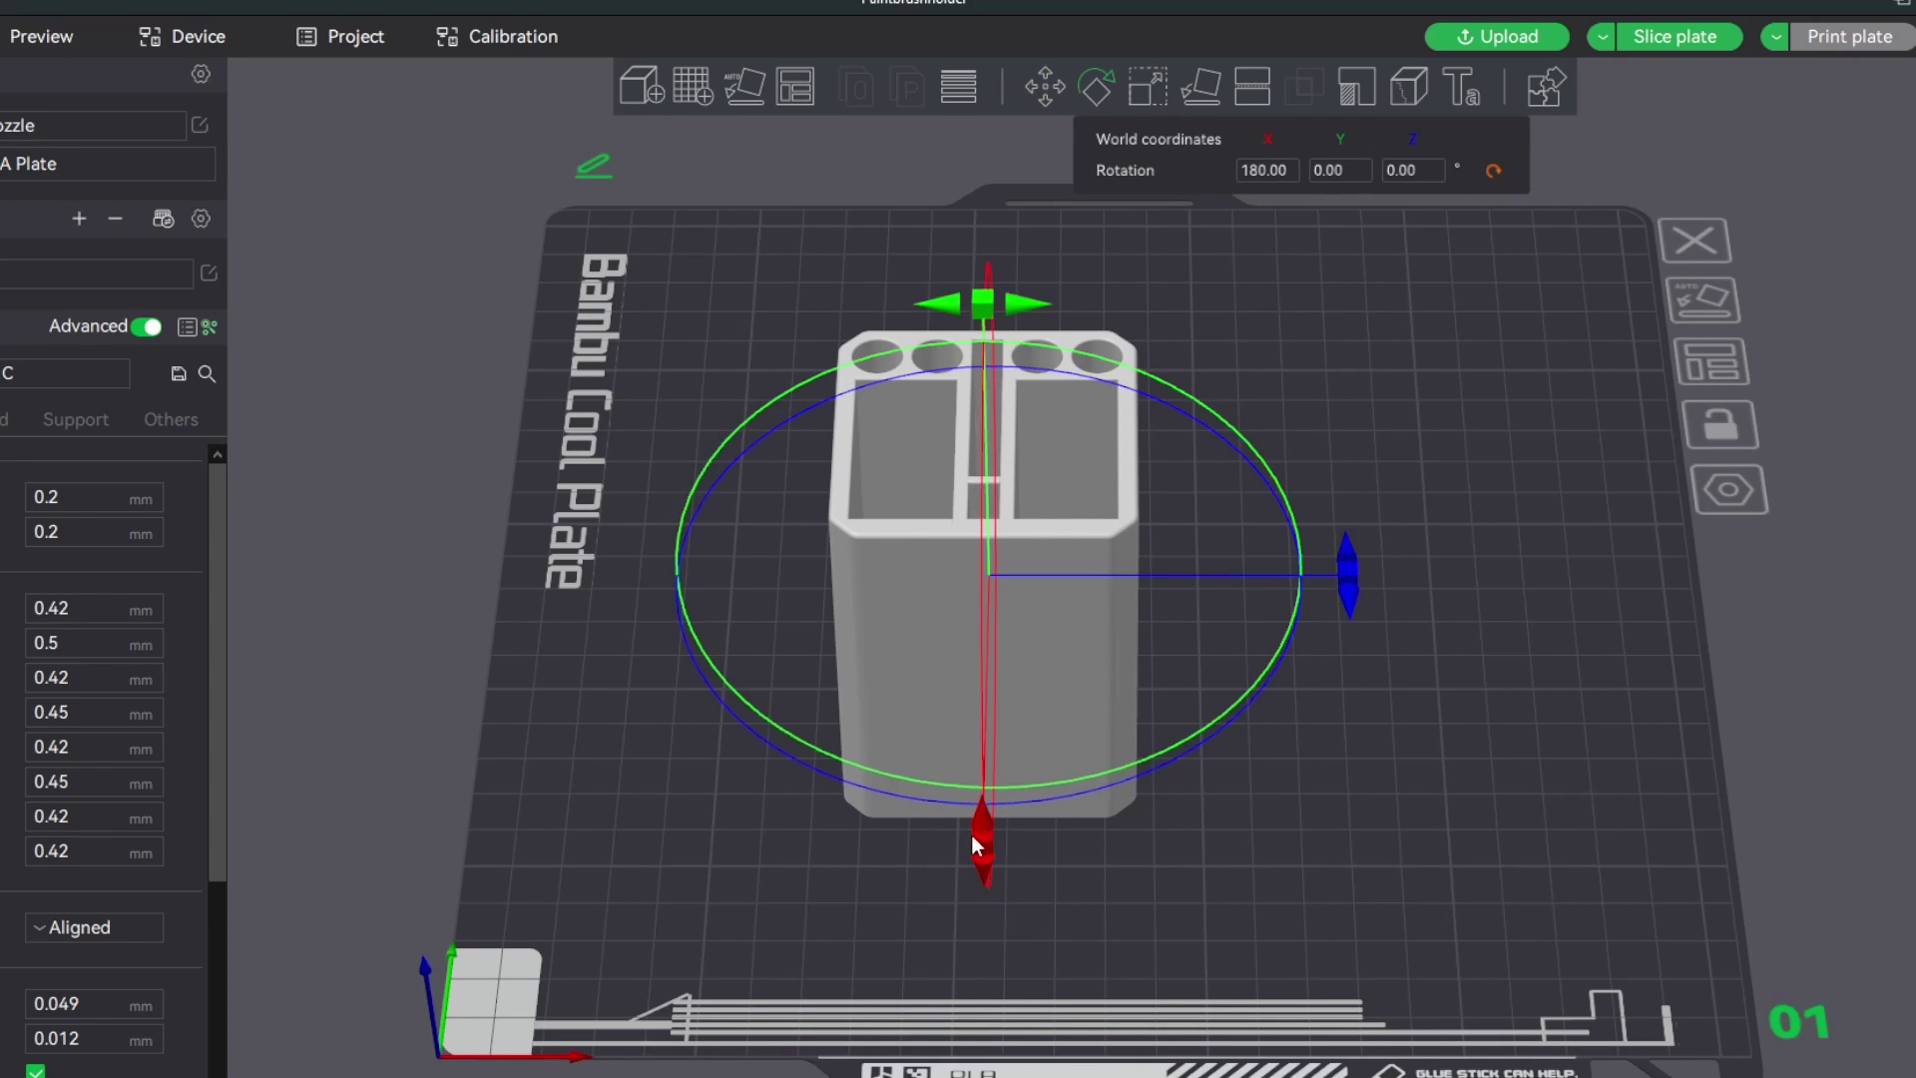
drag(1347, 574, 1359, 483)
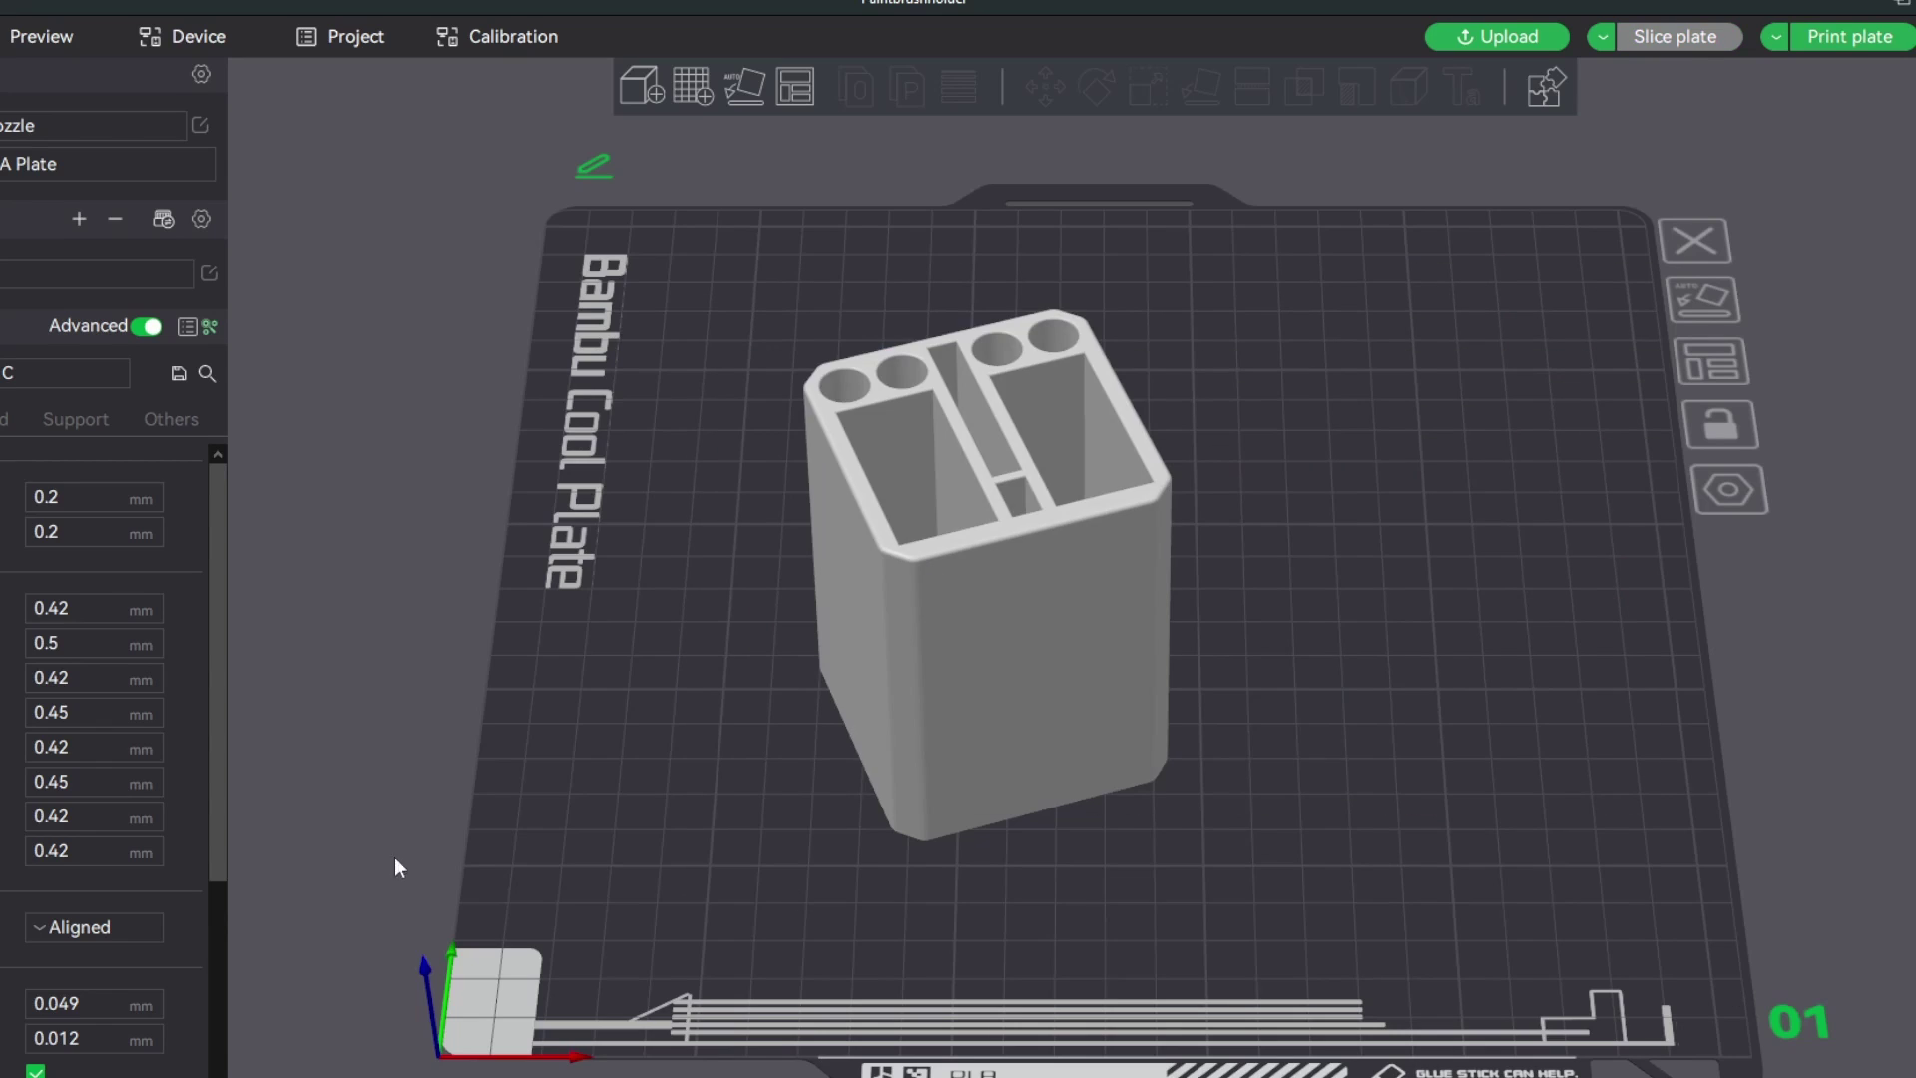
Select the holder and choose the PLA plate as the build plate type
click(1008, 587)
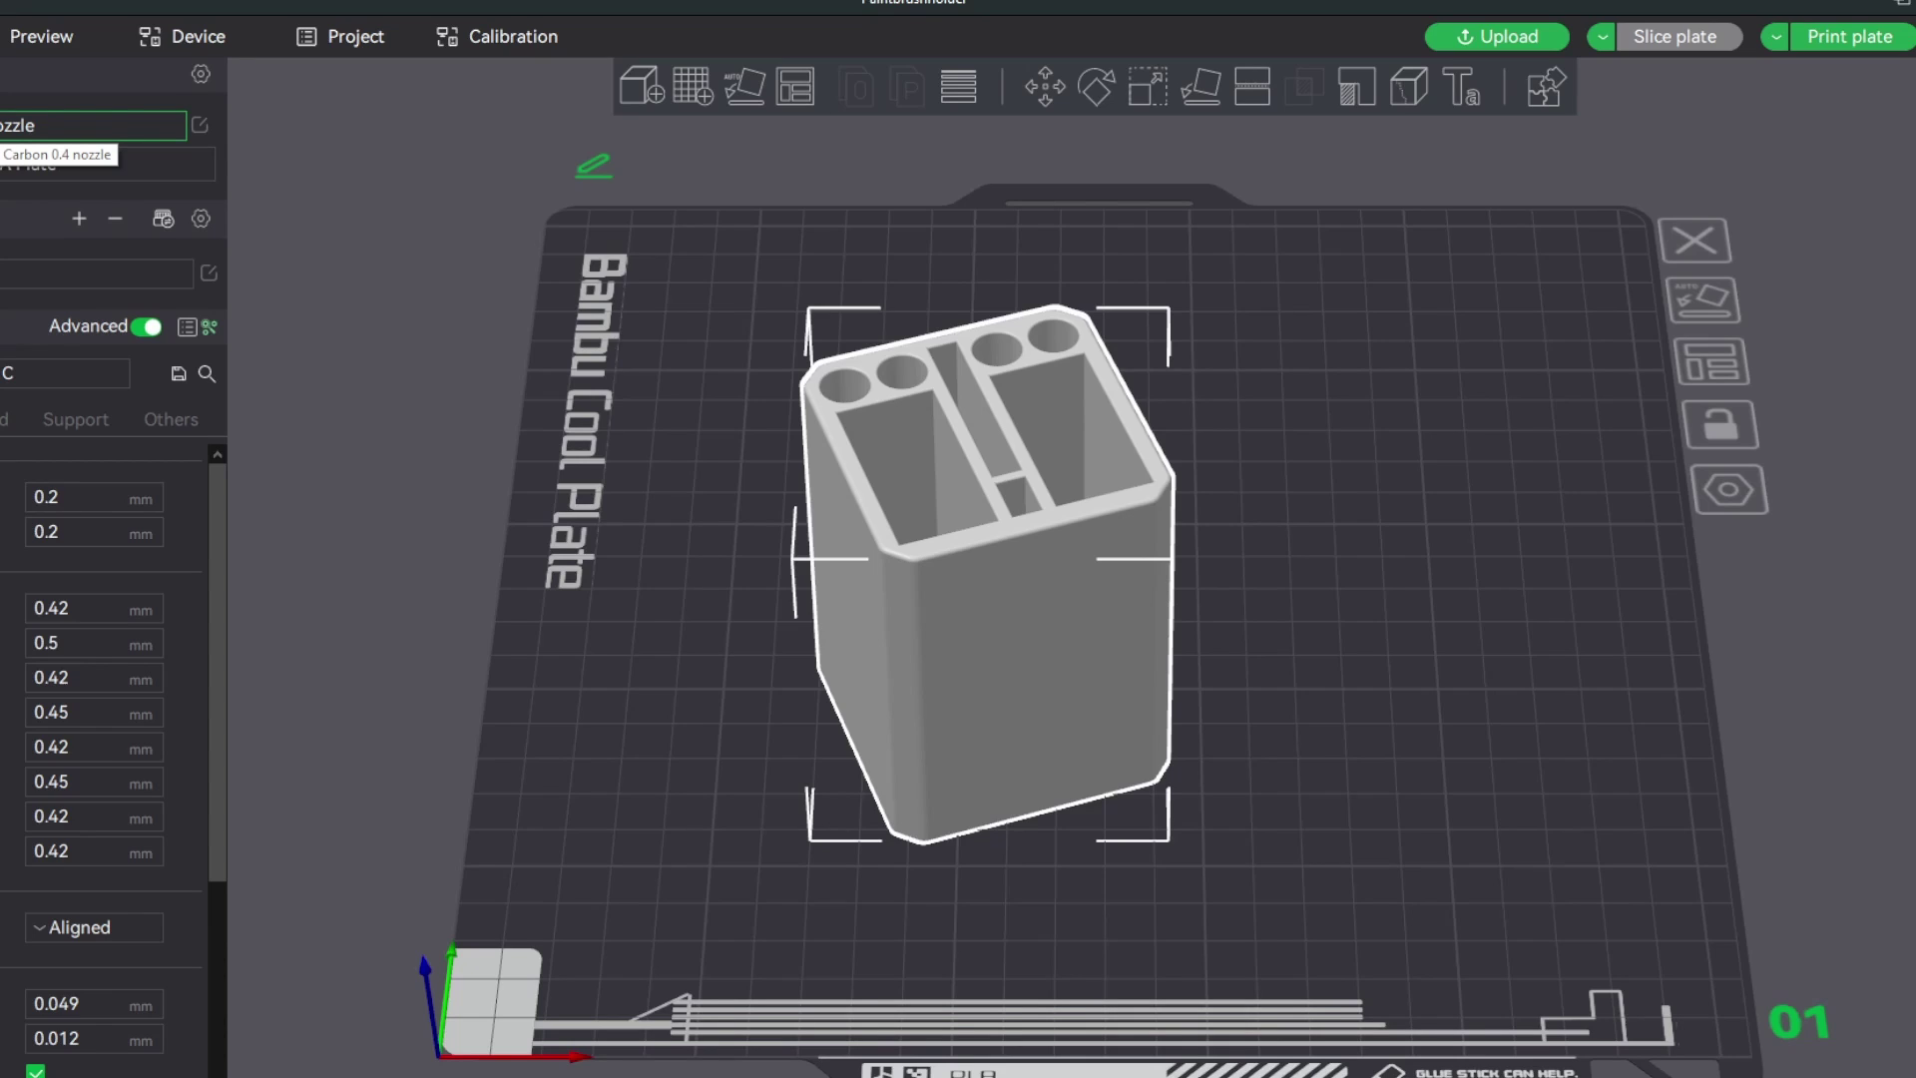
click(99, 163)
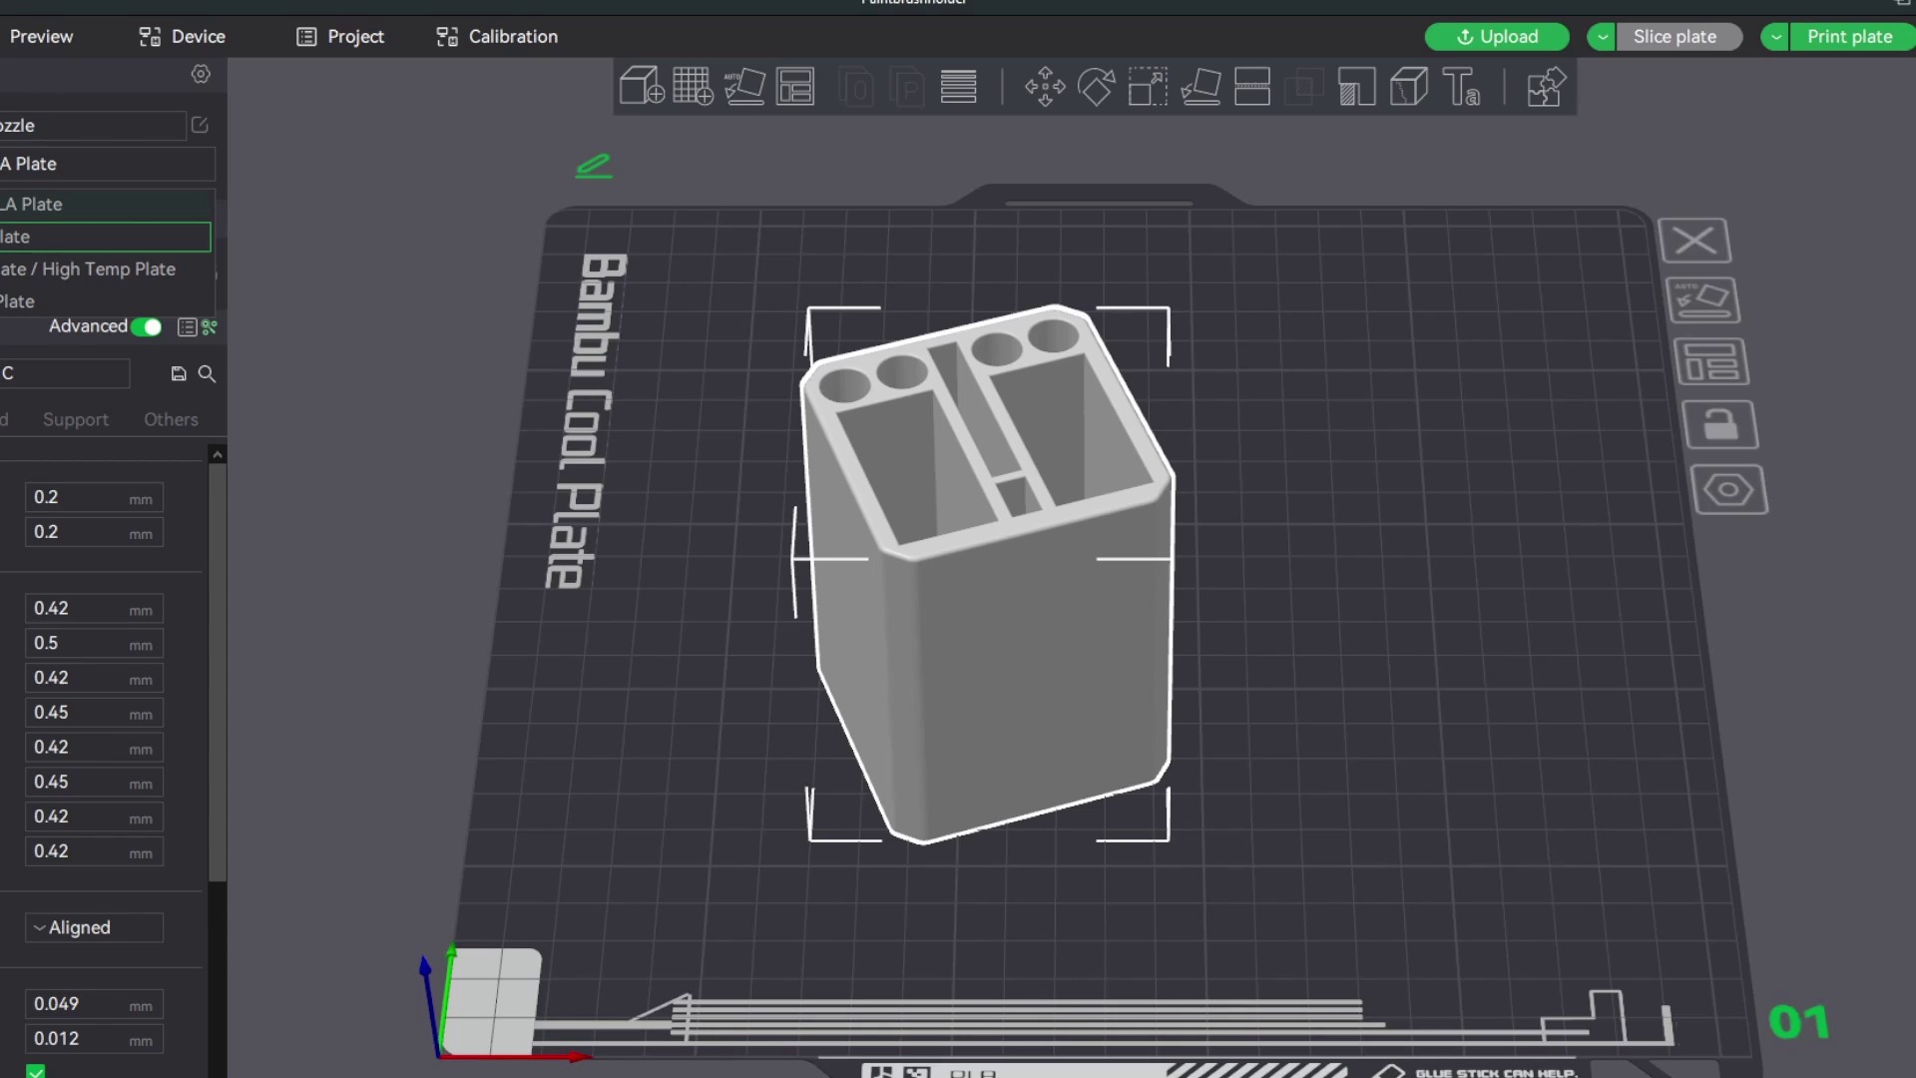
click(100, 203)
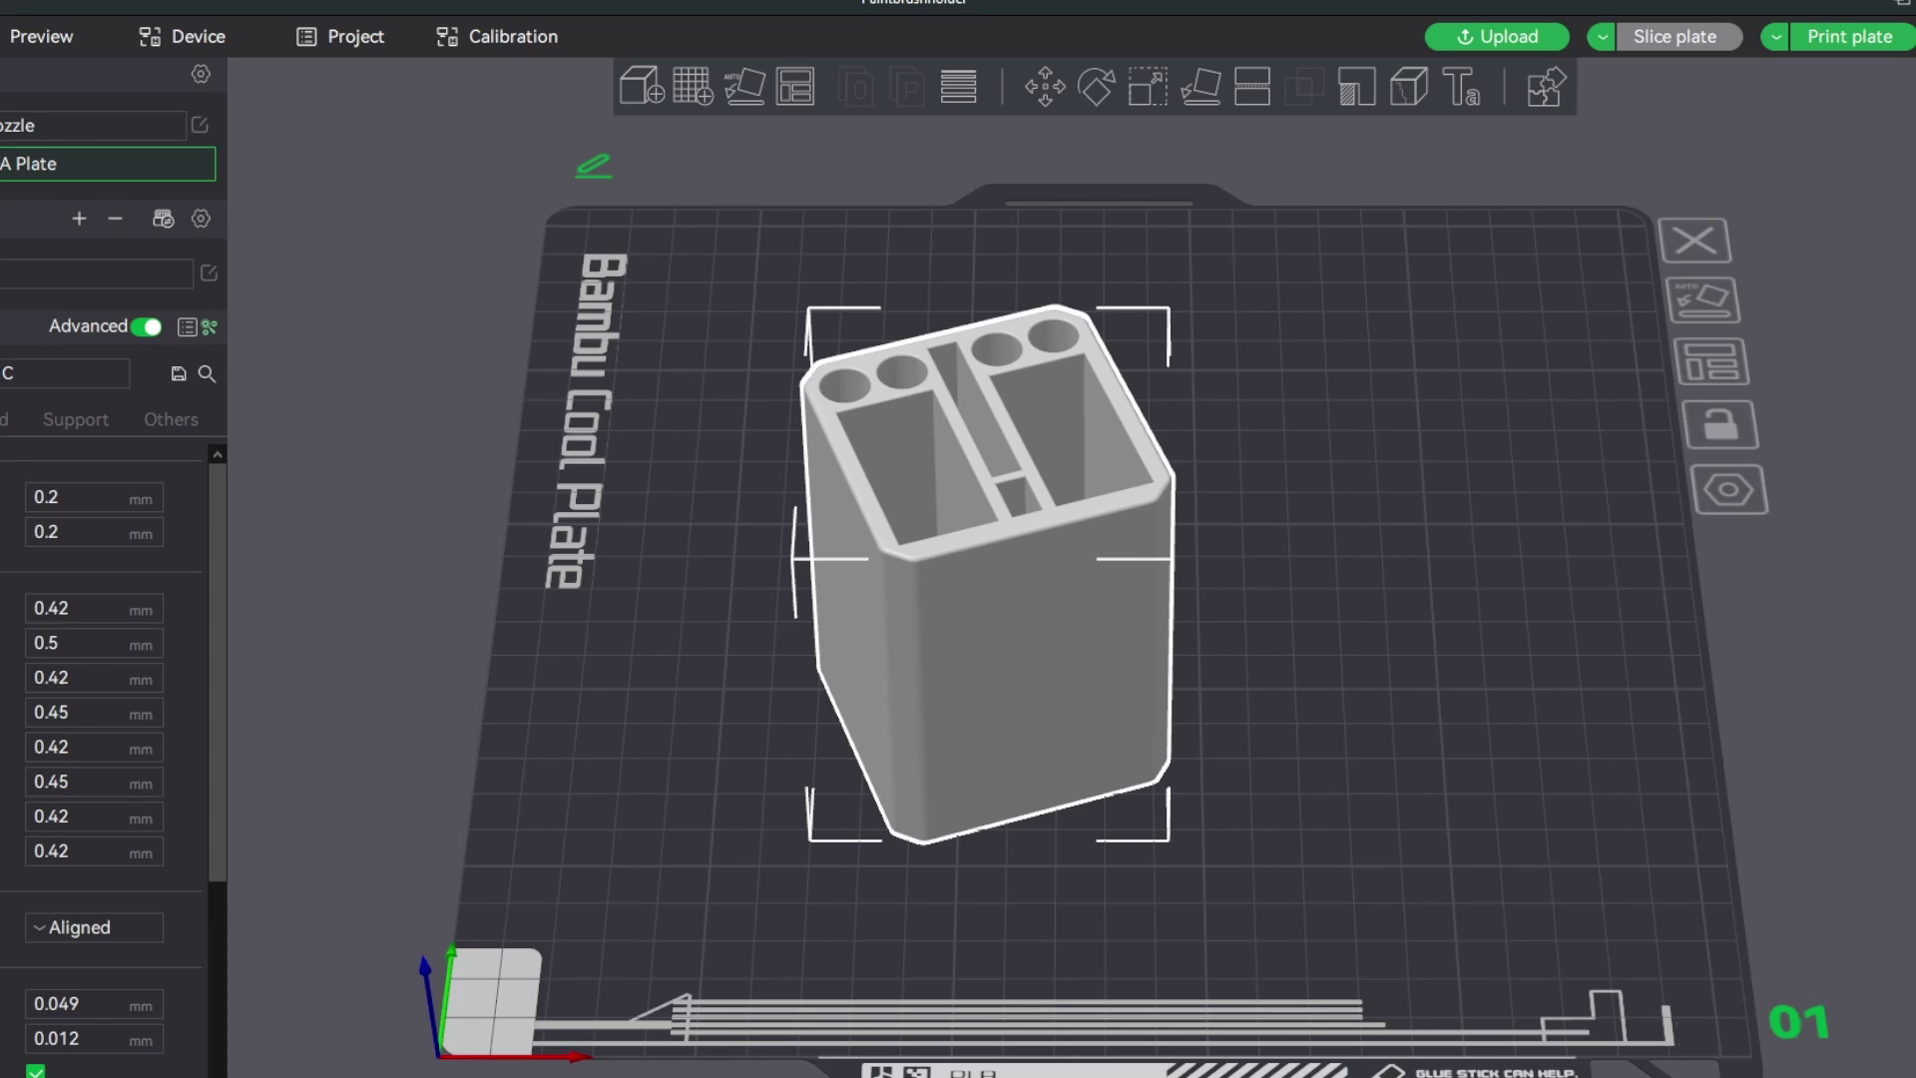
Review the quality, strength, support and other process settings for the print
scroll(45, 662, down, 8)
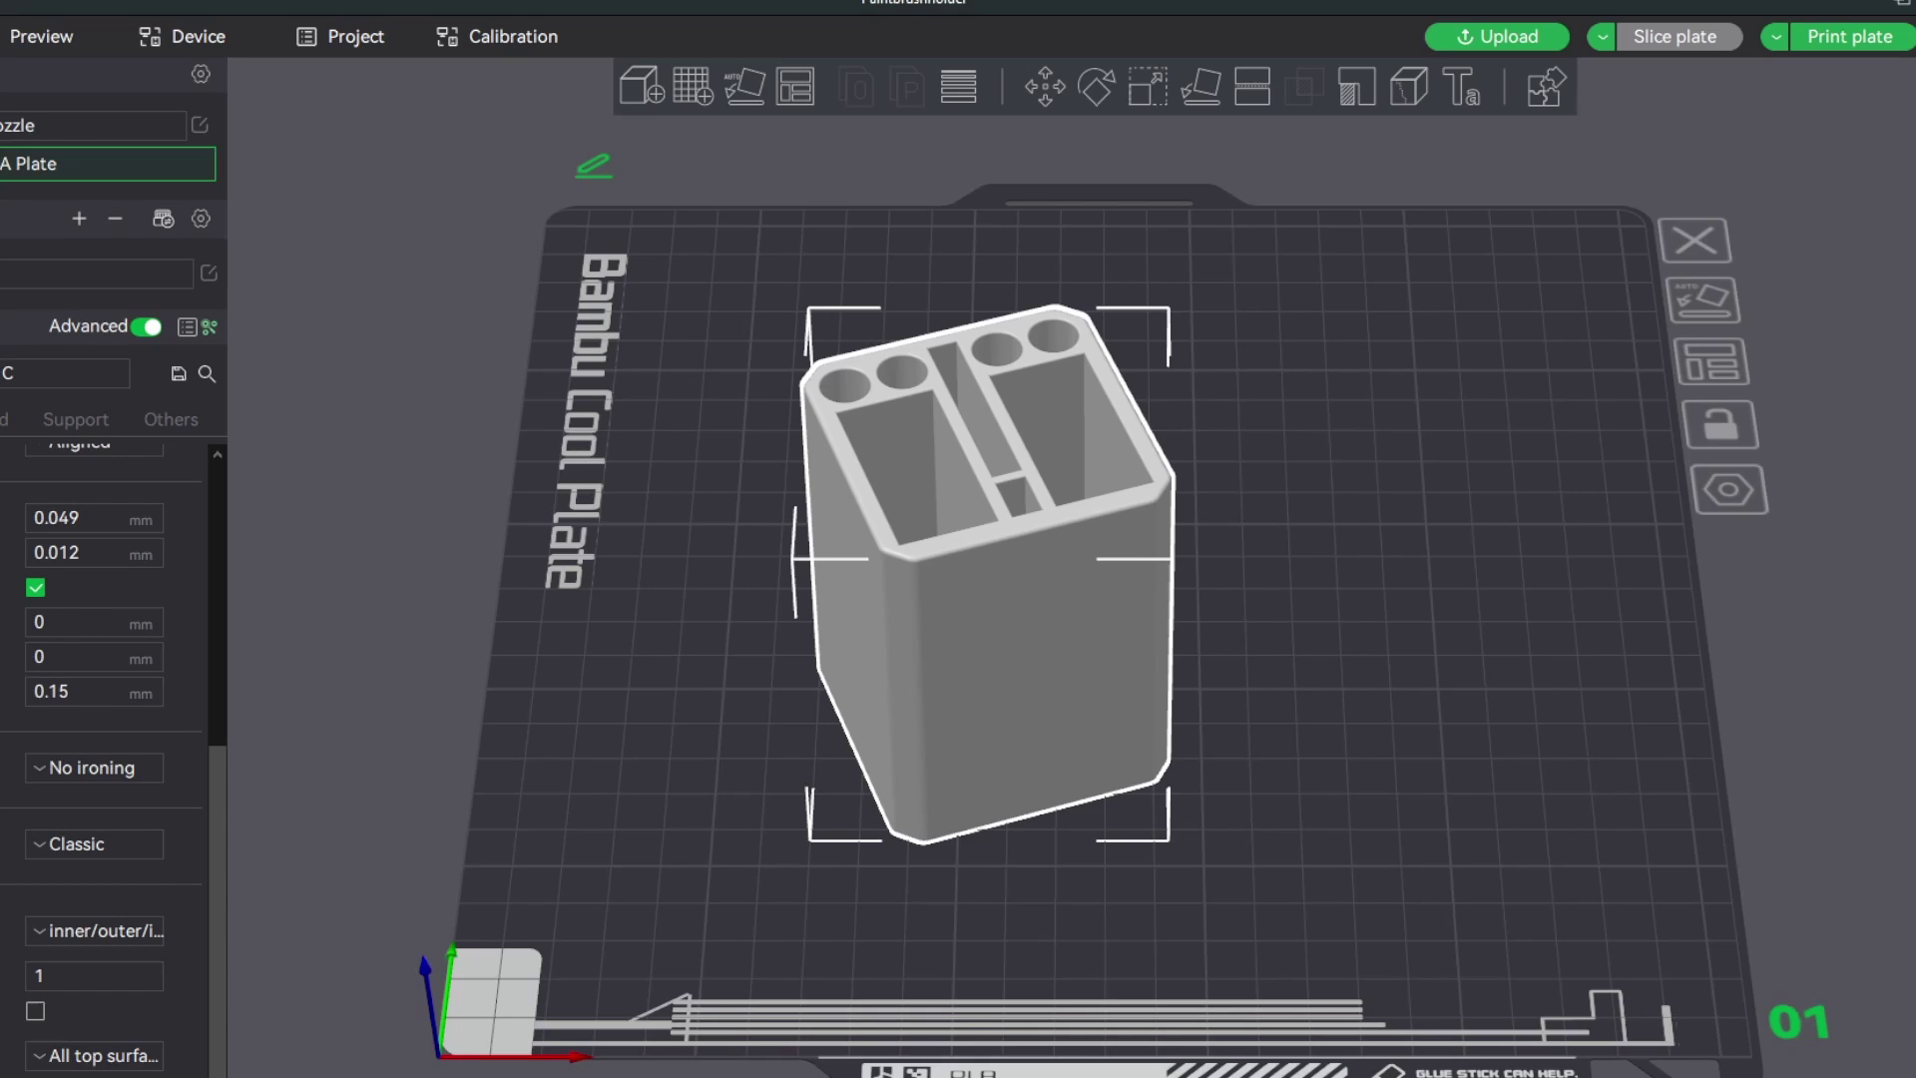
click(1, 425)
scroll(110, 758, up, 5)
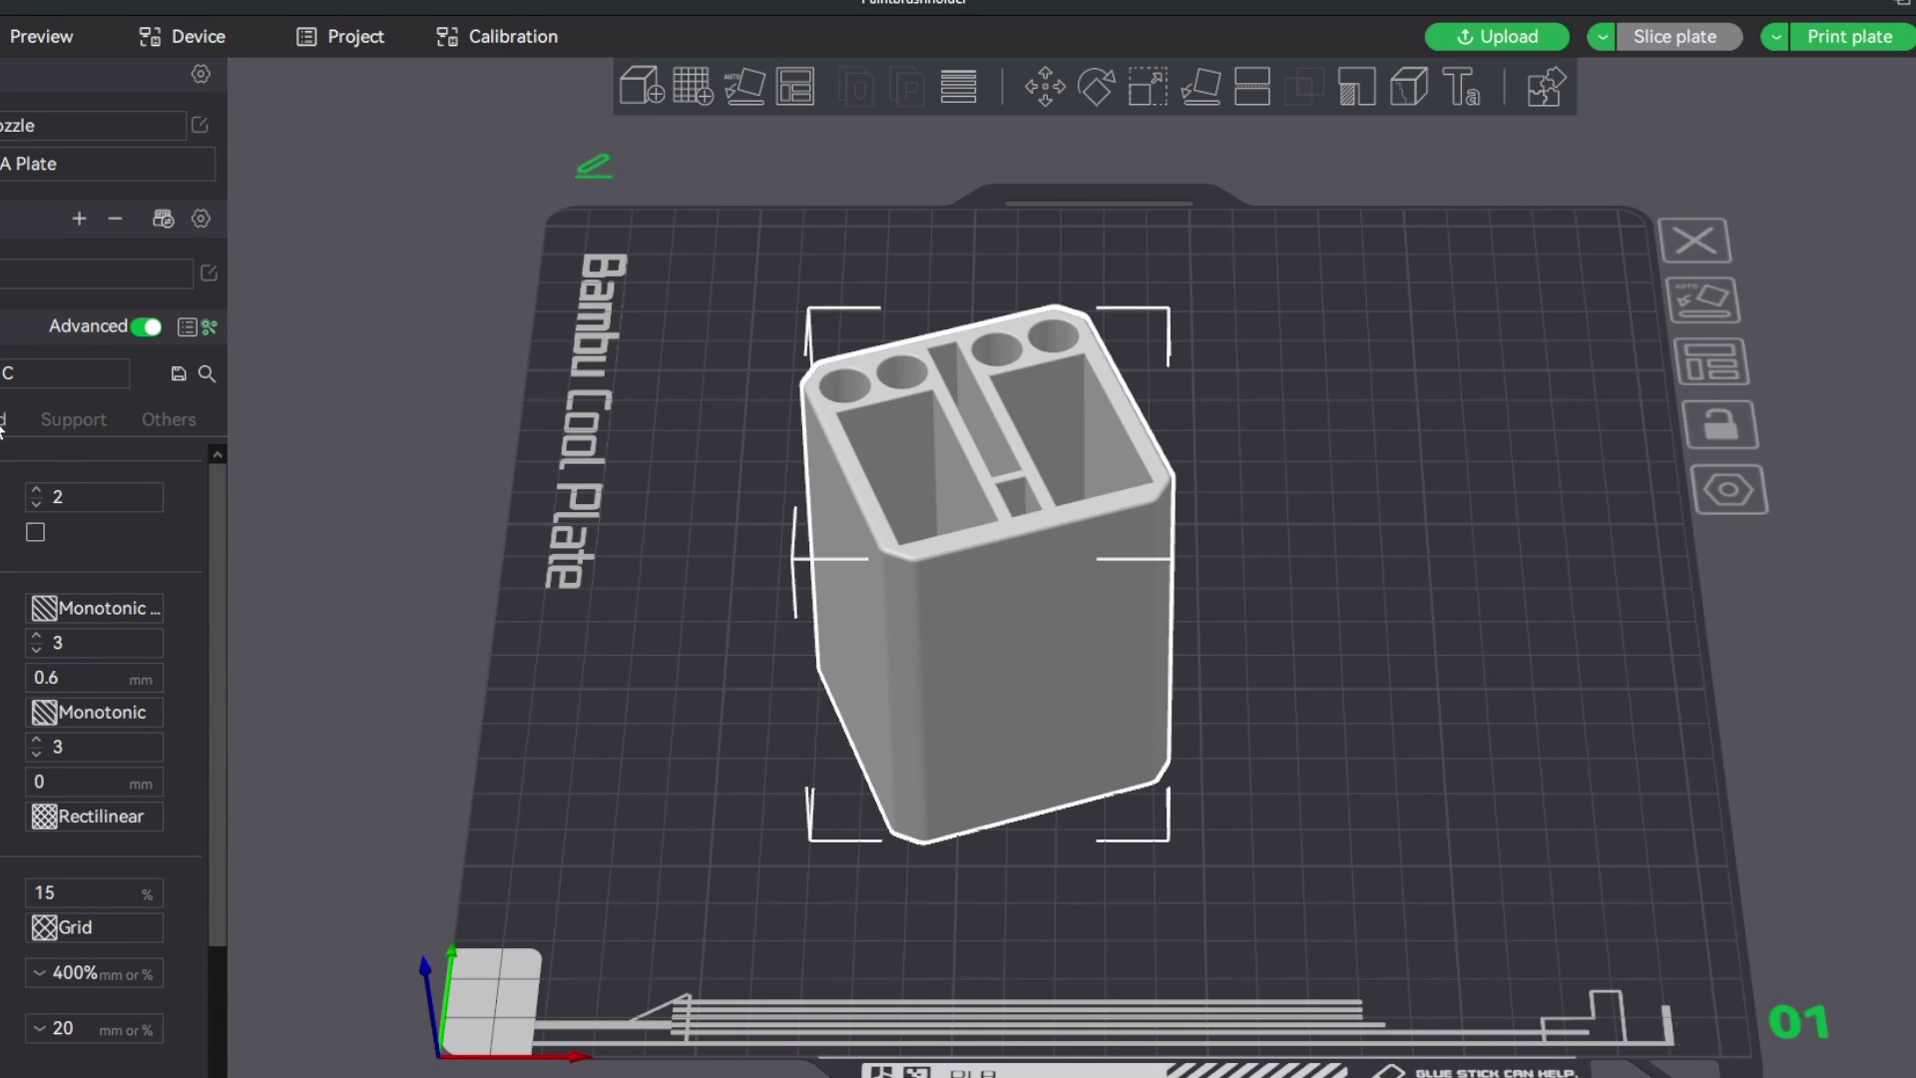
click(76, 423)
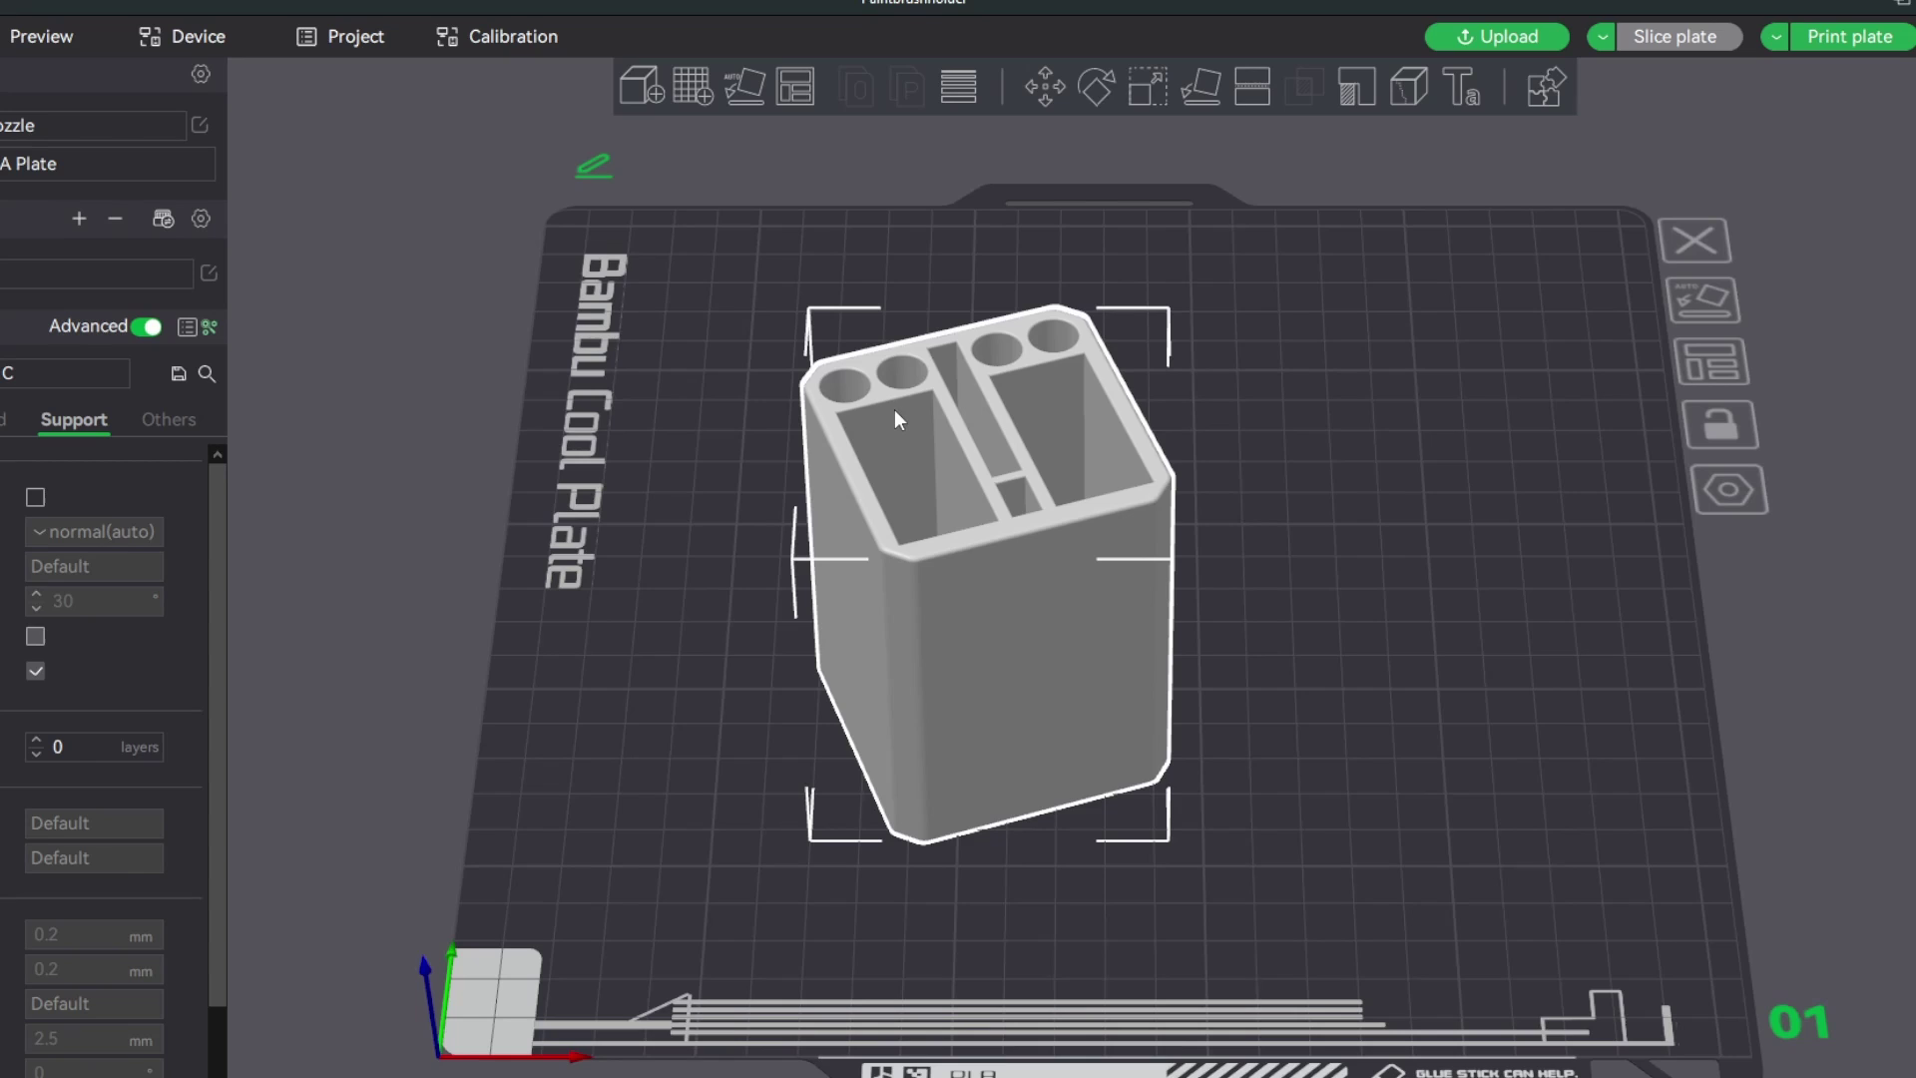
click(160, 419)
scroll(95, 499, down, 5)
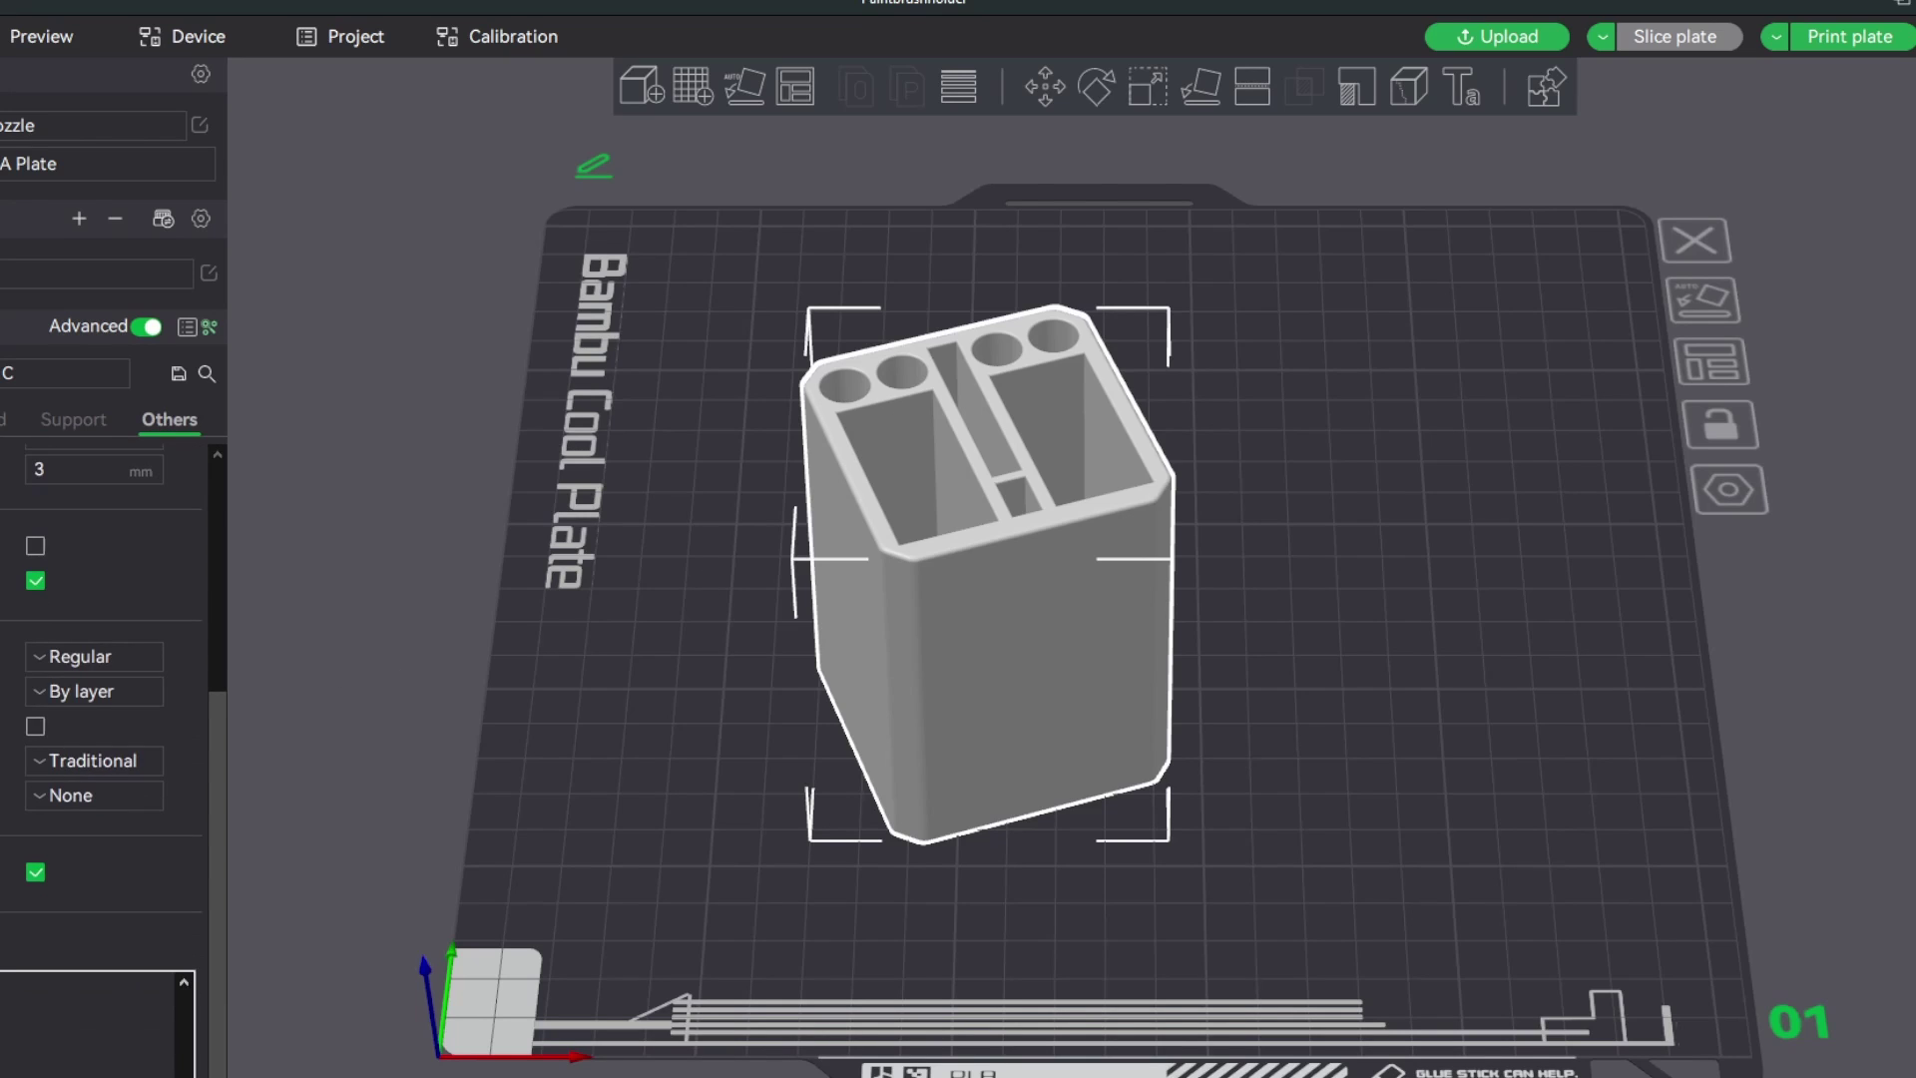
scroll(109, 599, up, 5)
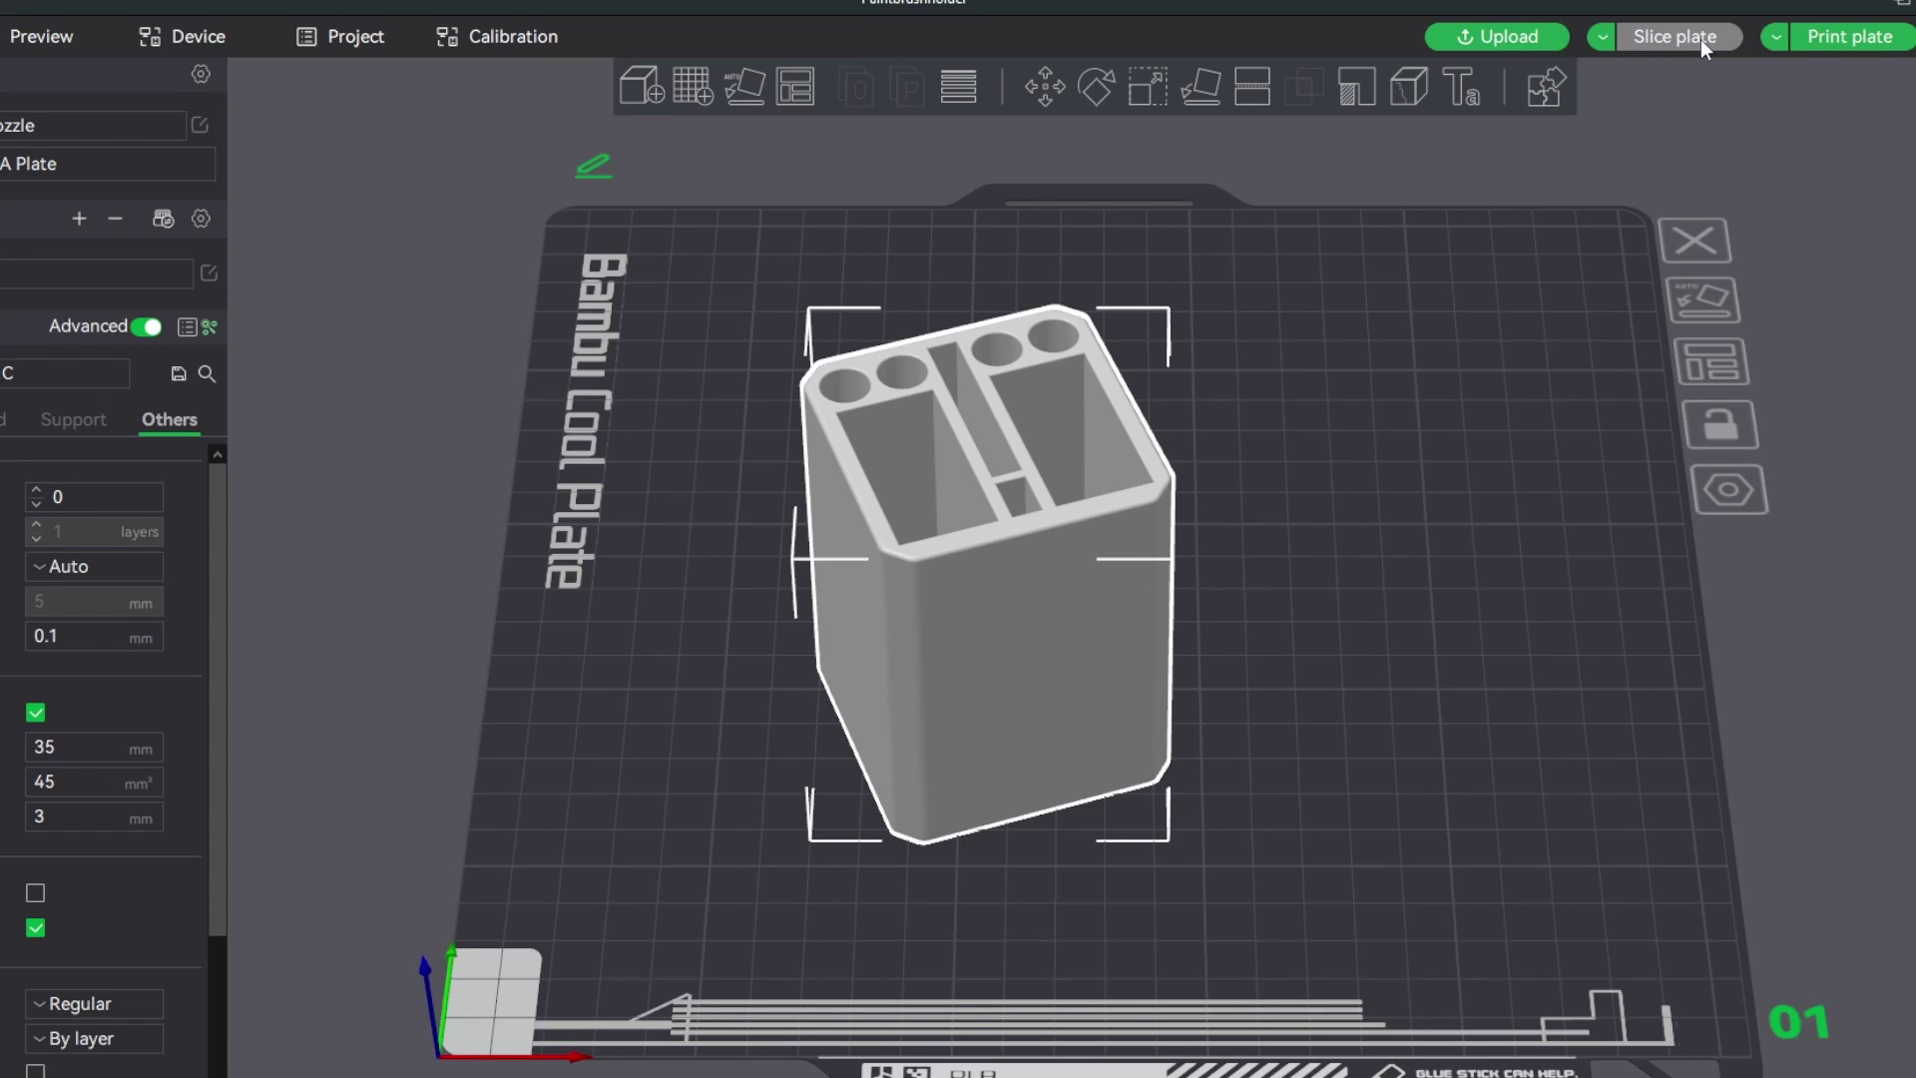
Deselect the holder and slice all plates
click(1294, 454)
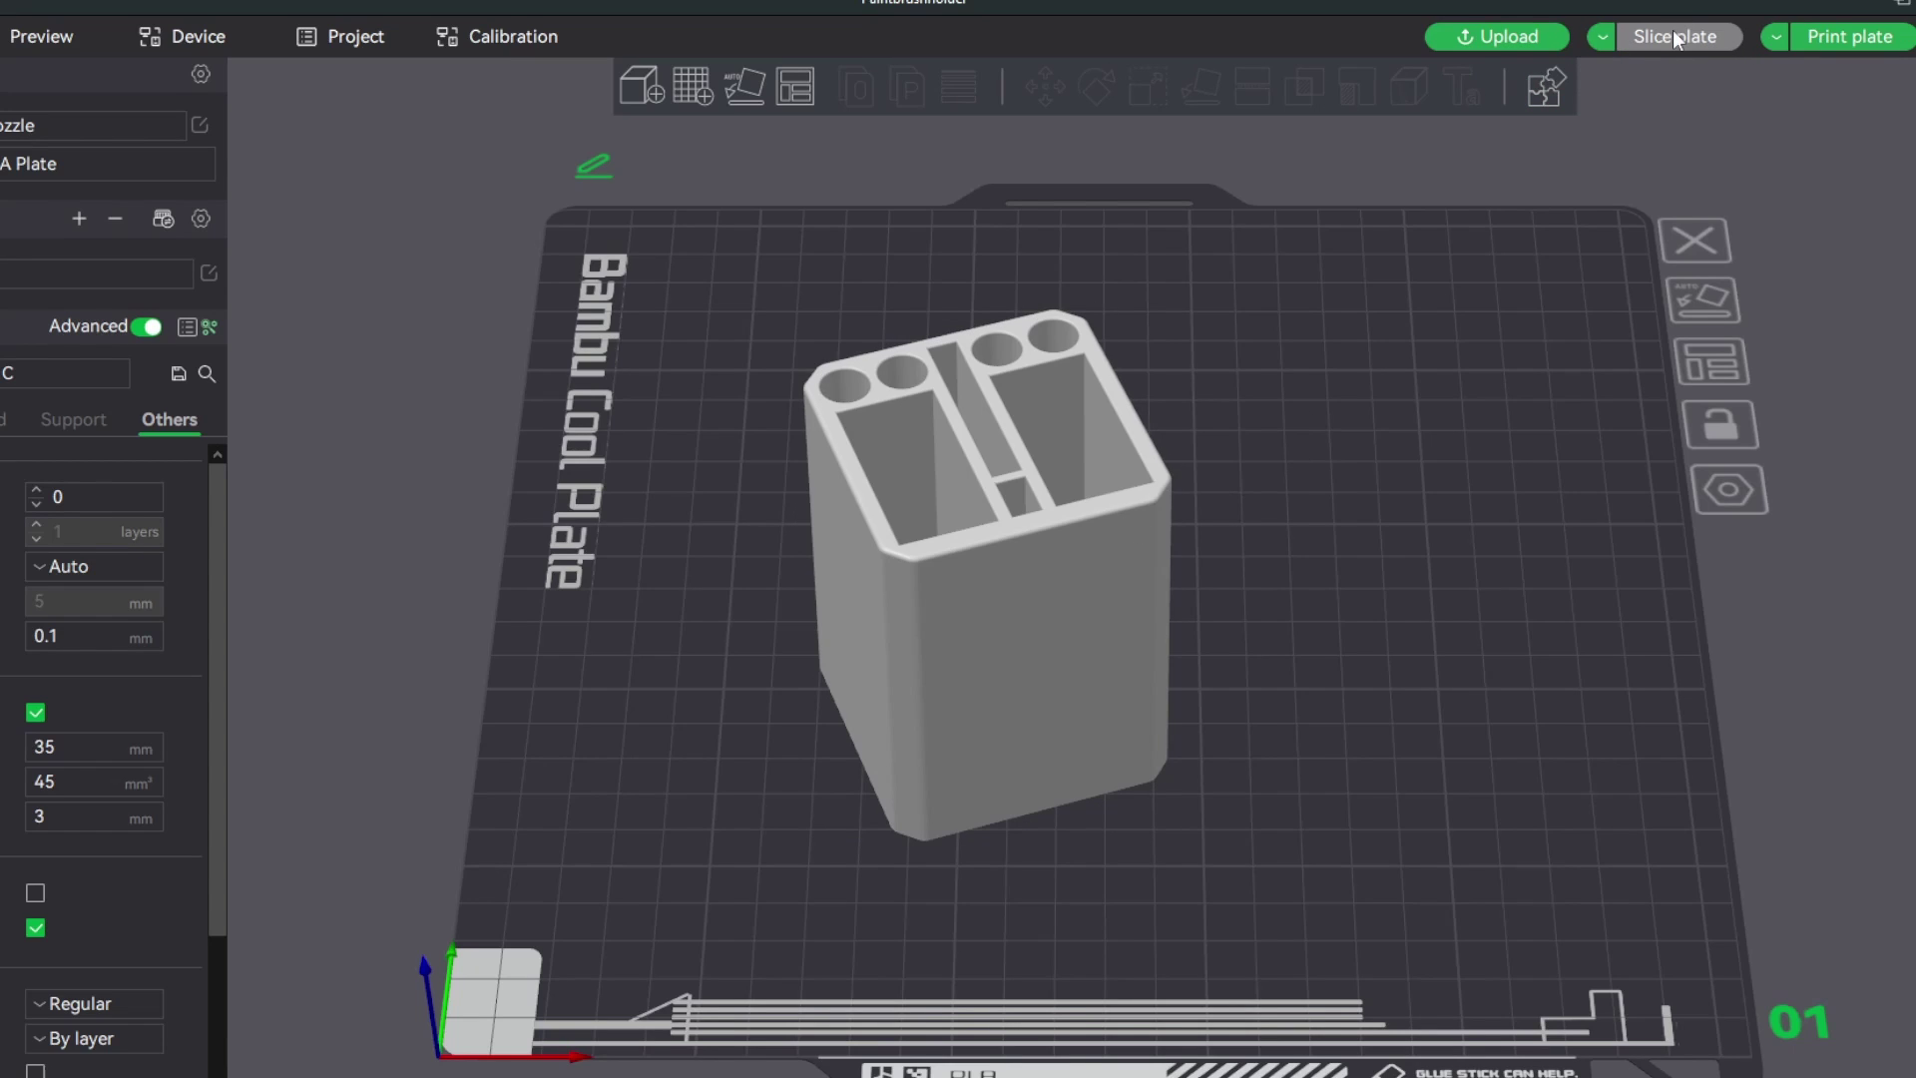
click(1605, 42)
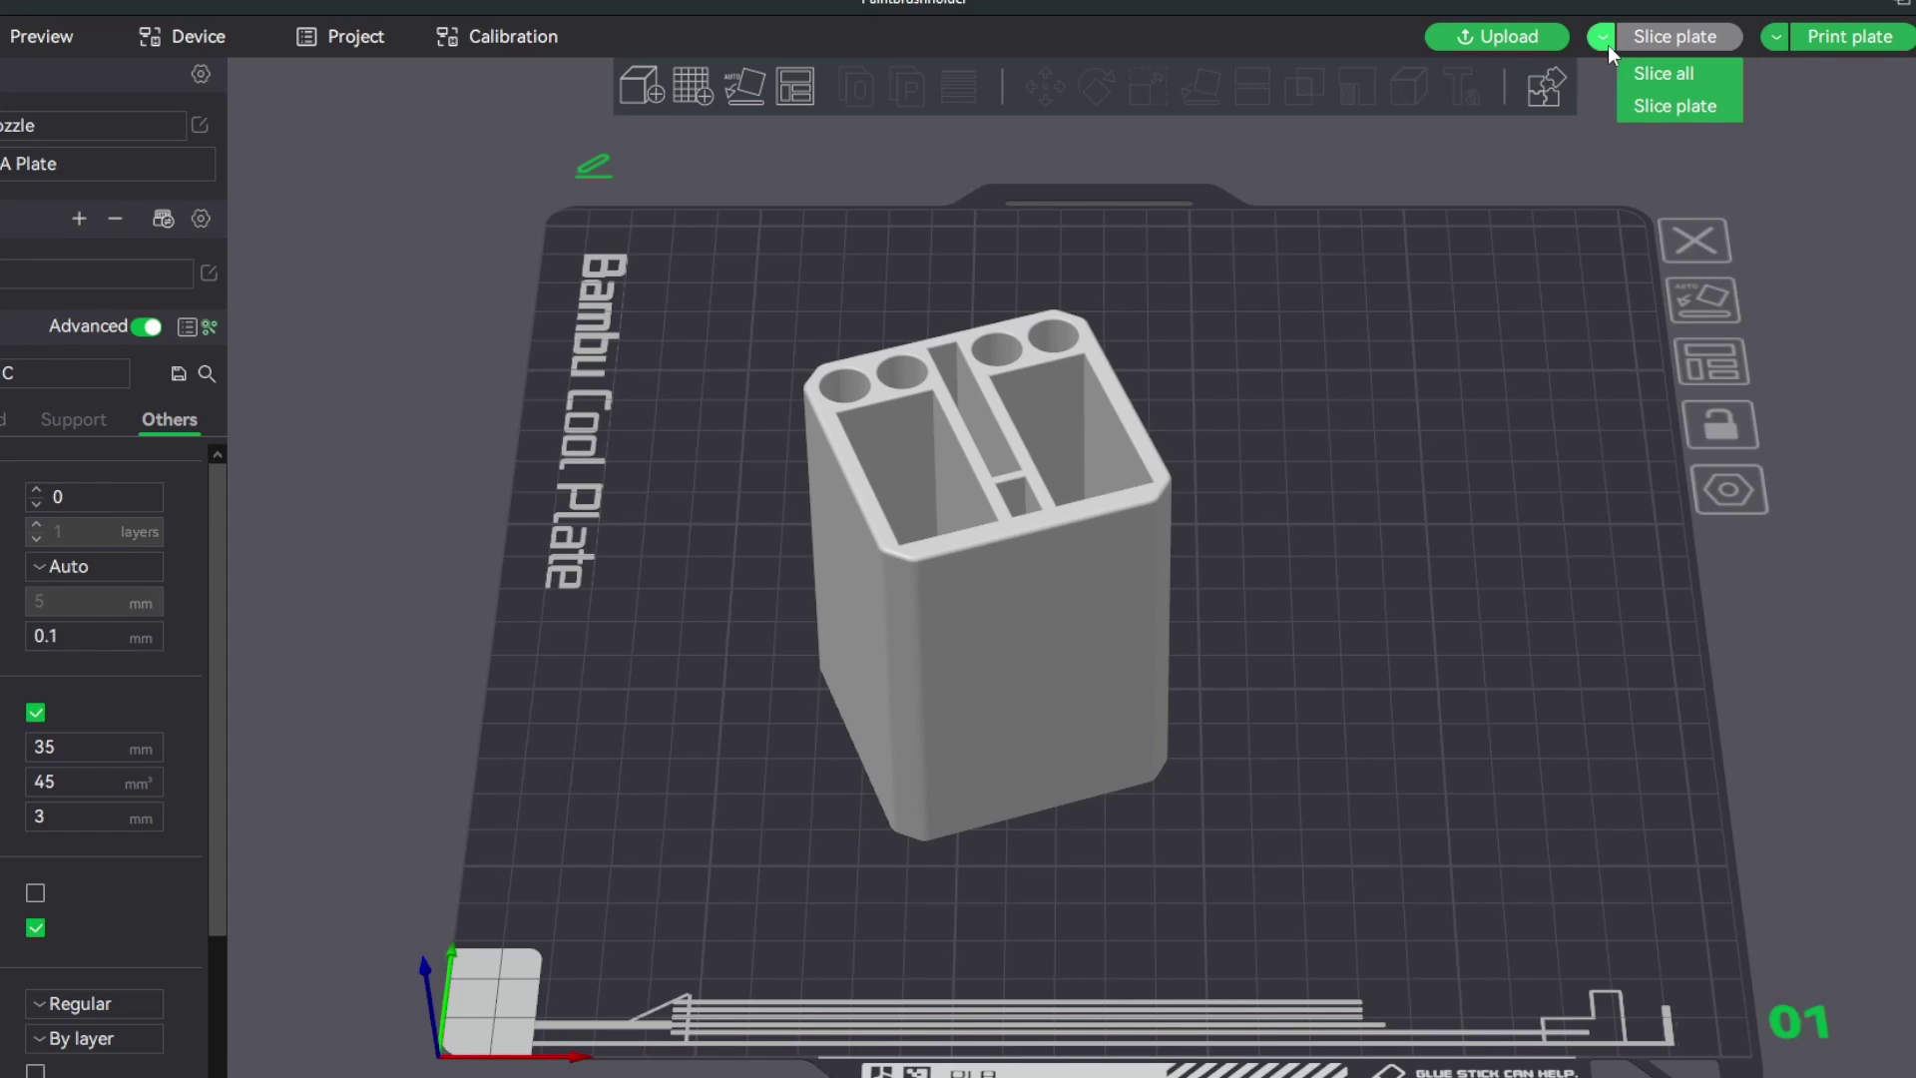
click(1659, 74)
click(1677, 39)
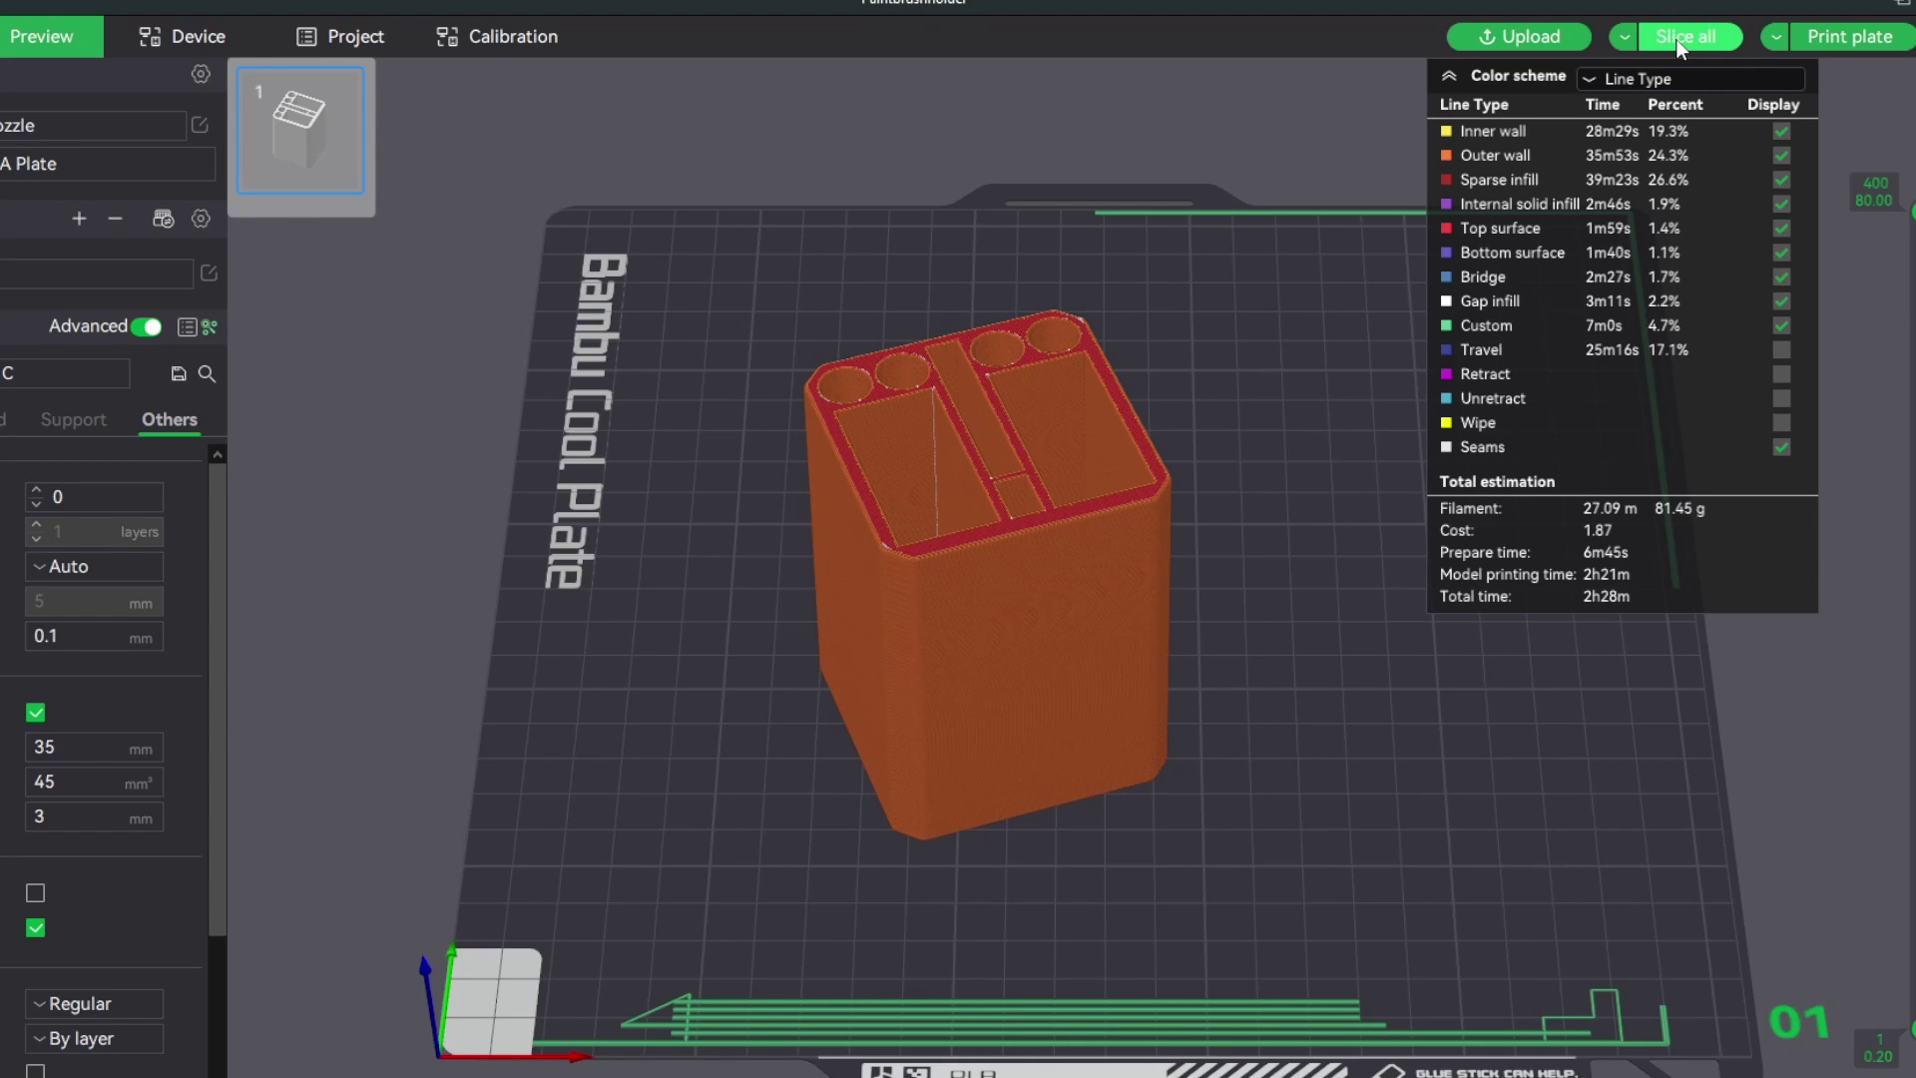
Inspect the sliced holder's lower layers down to layer 24 and the toolpath of its top layer
drag(1912, 210, 1912, 972)
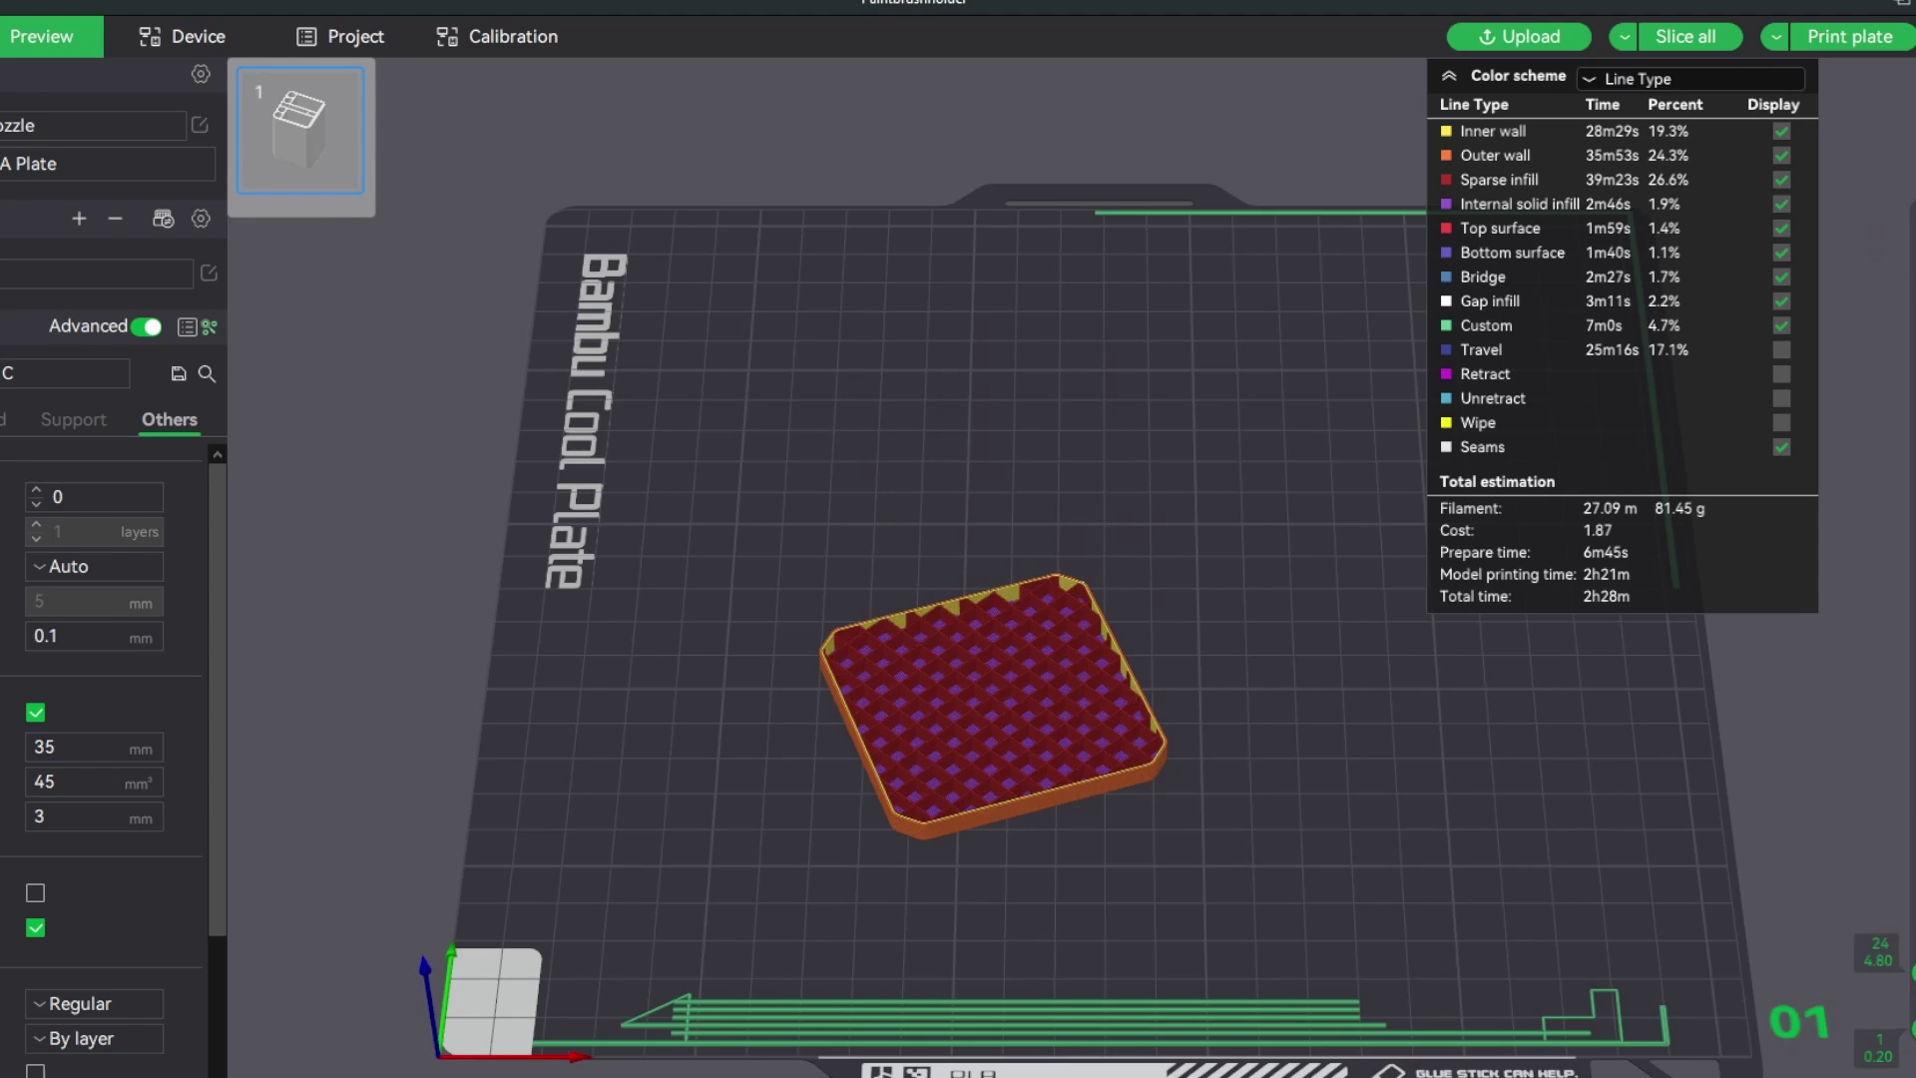
key(Up)
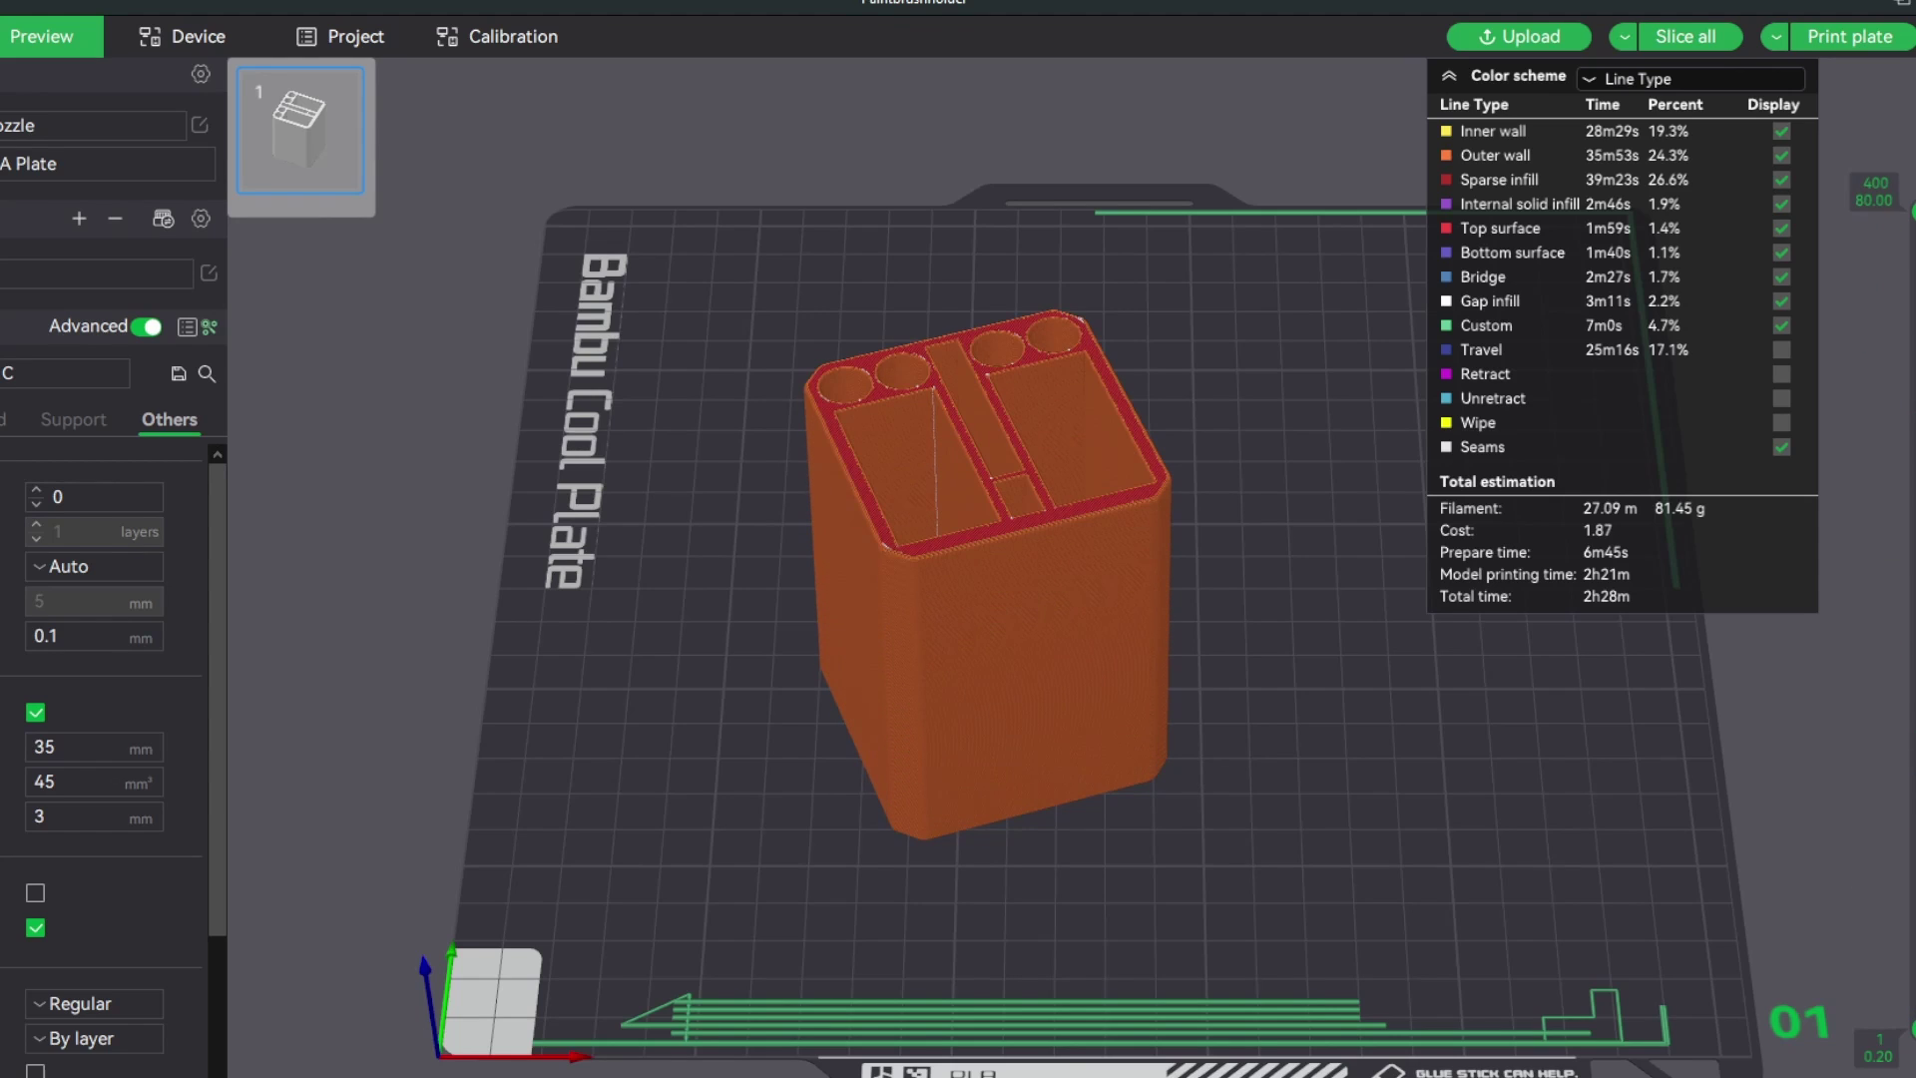
key(Left)
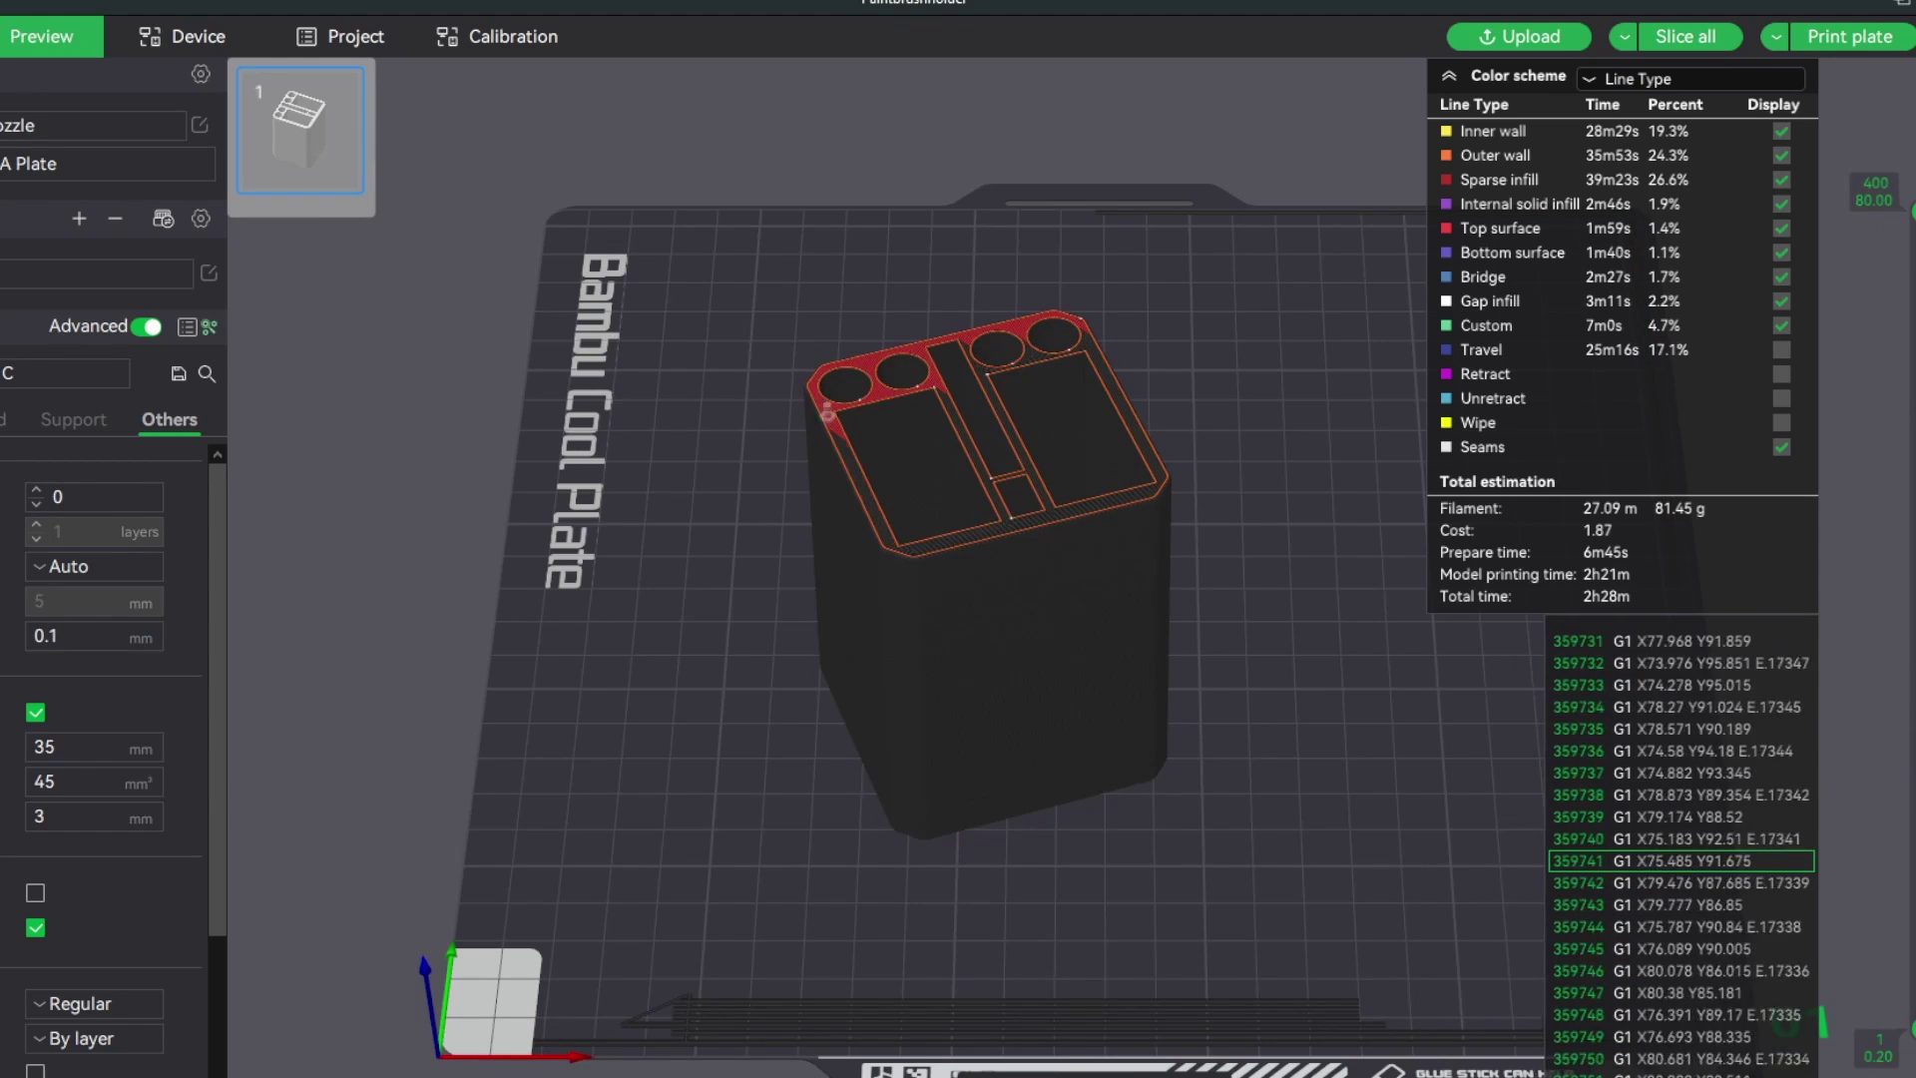
key(Right)
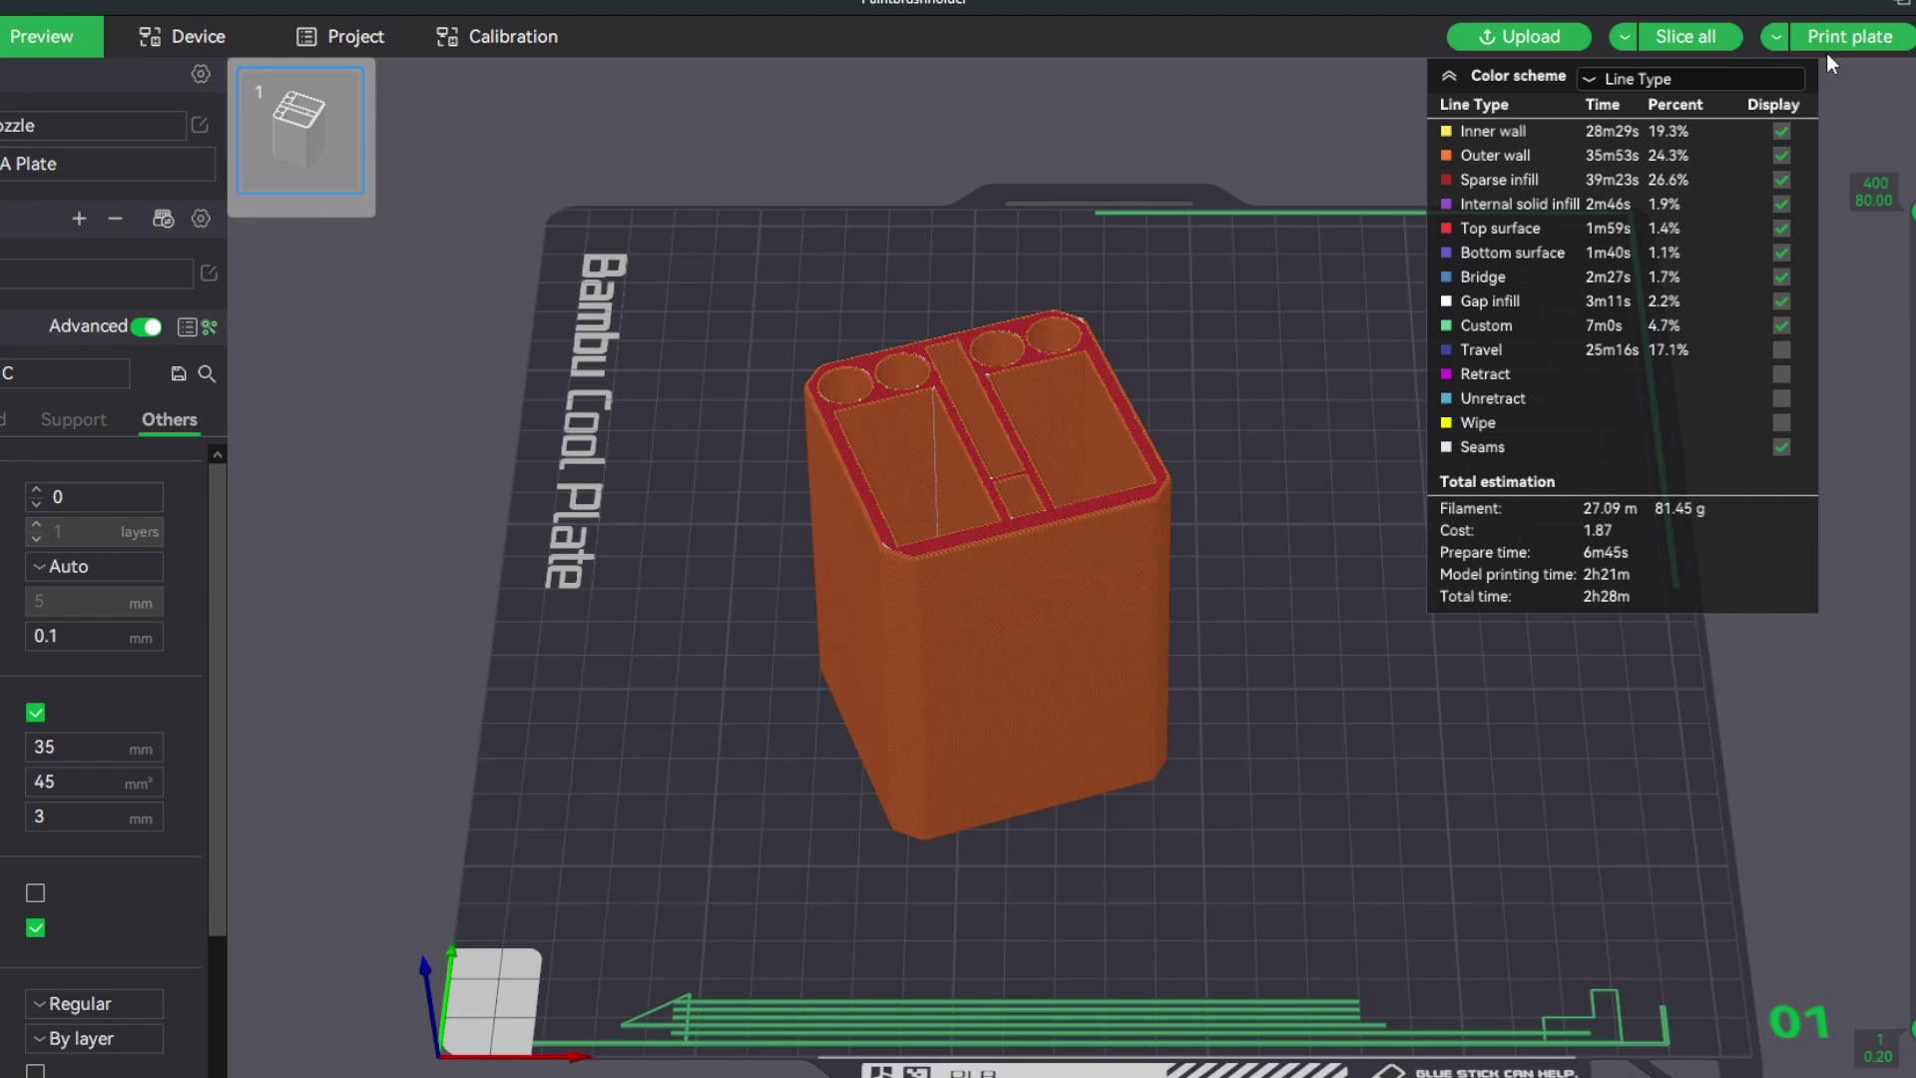
Send the sliced Paintbrushholder plate to the printer as a print job
click(1830, 40)
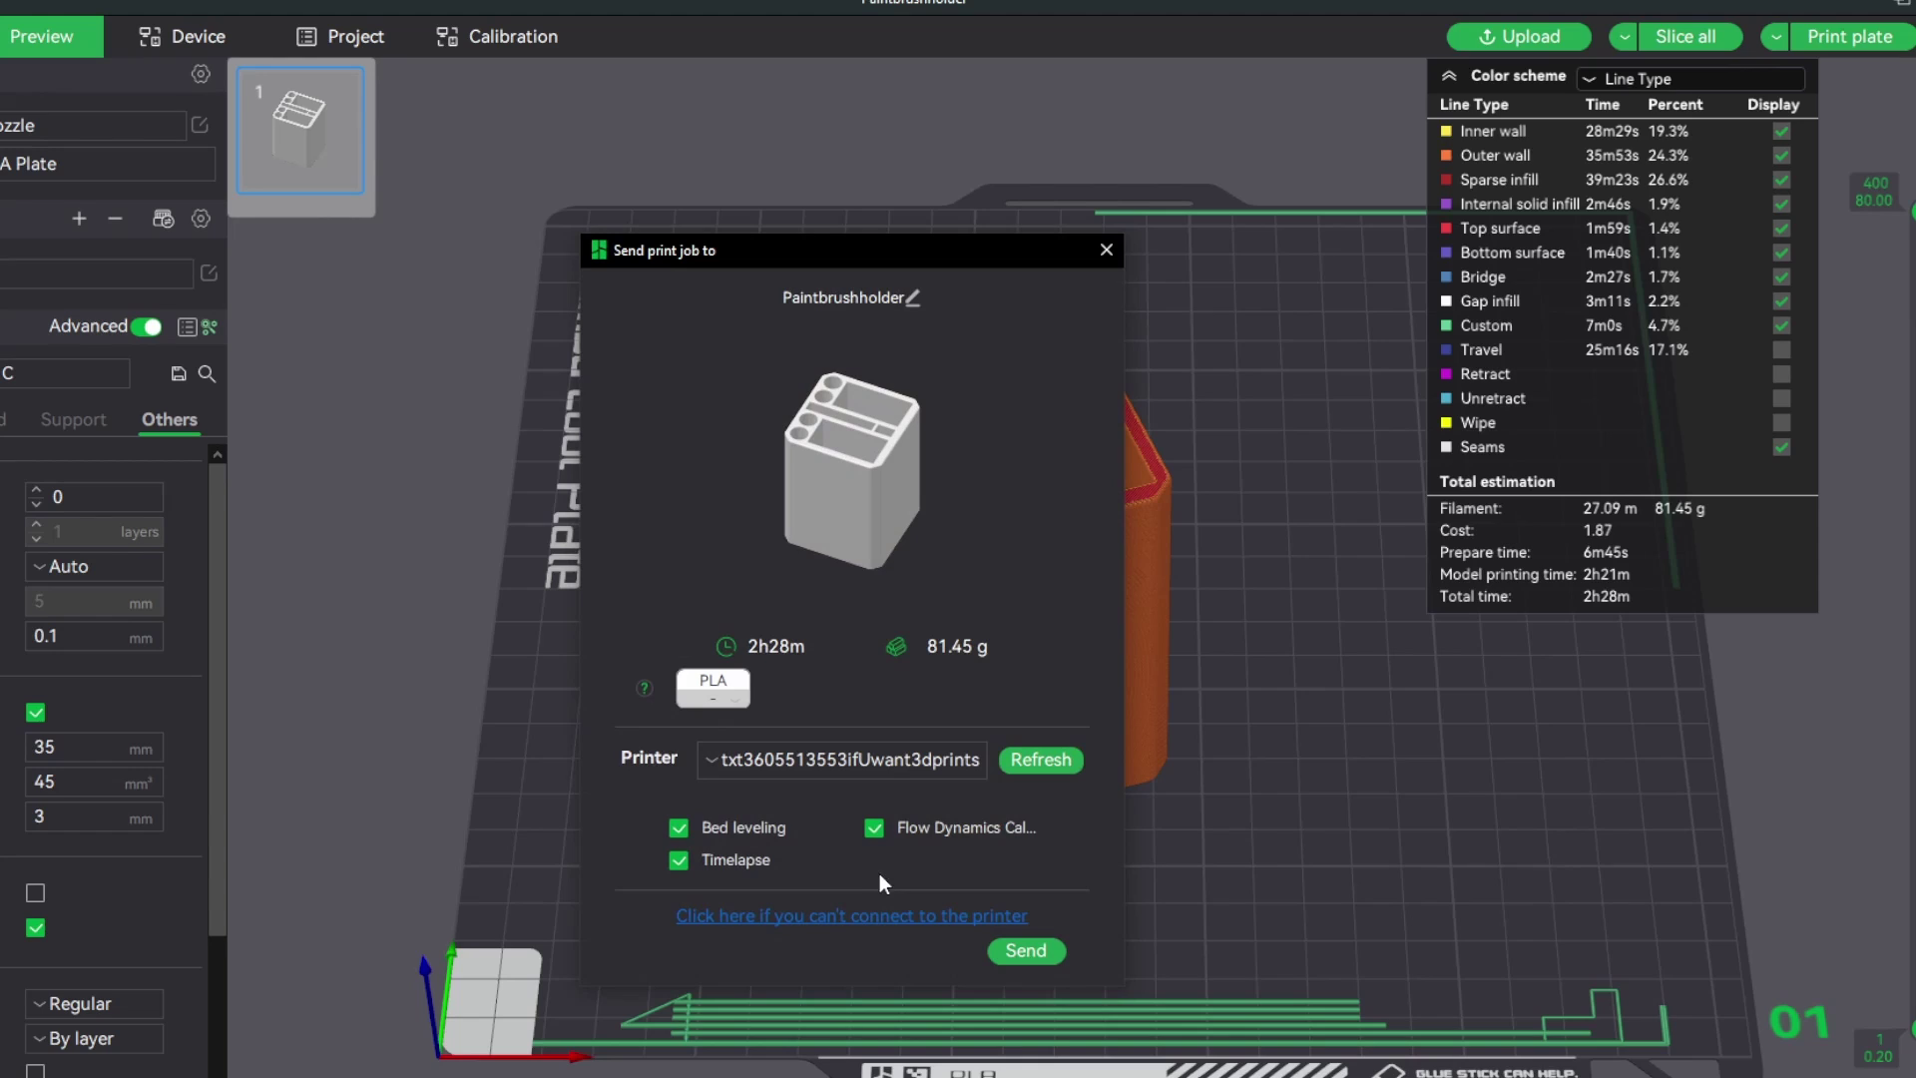
click(1032, 964)
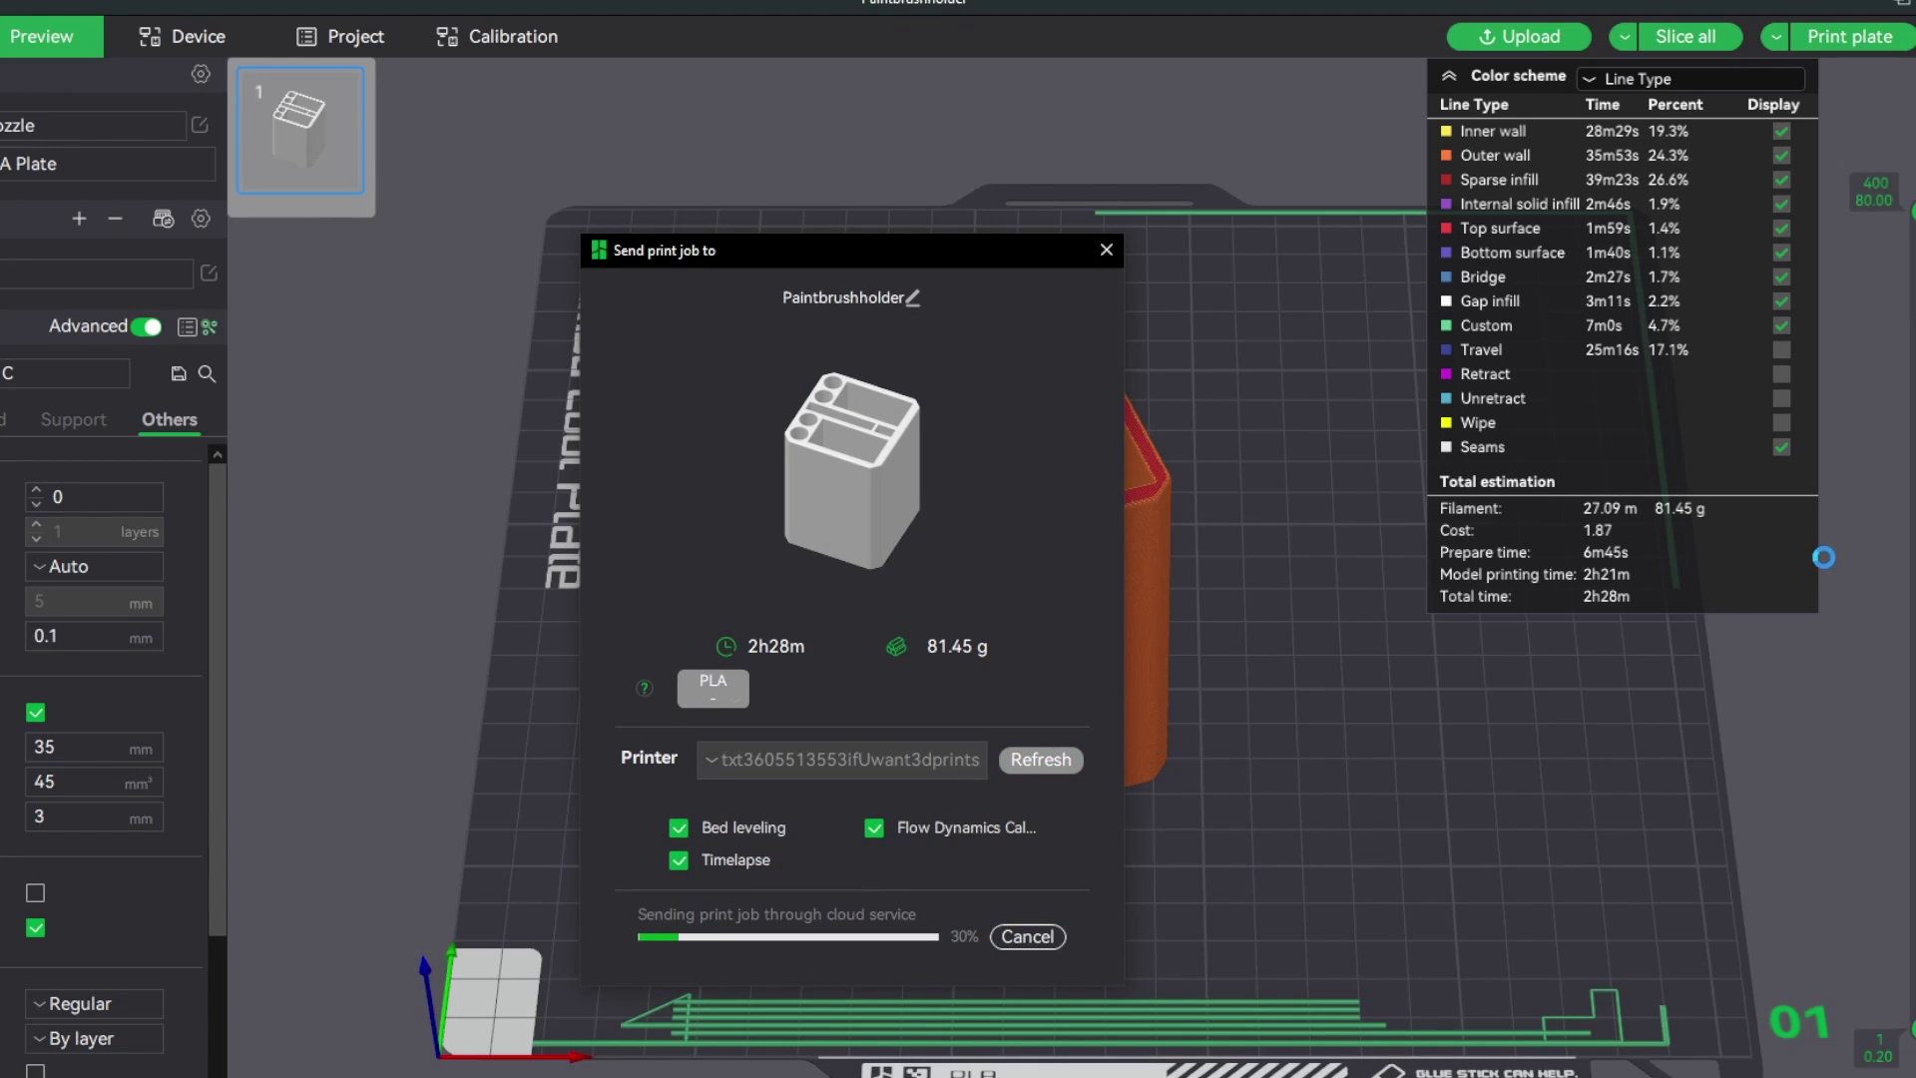